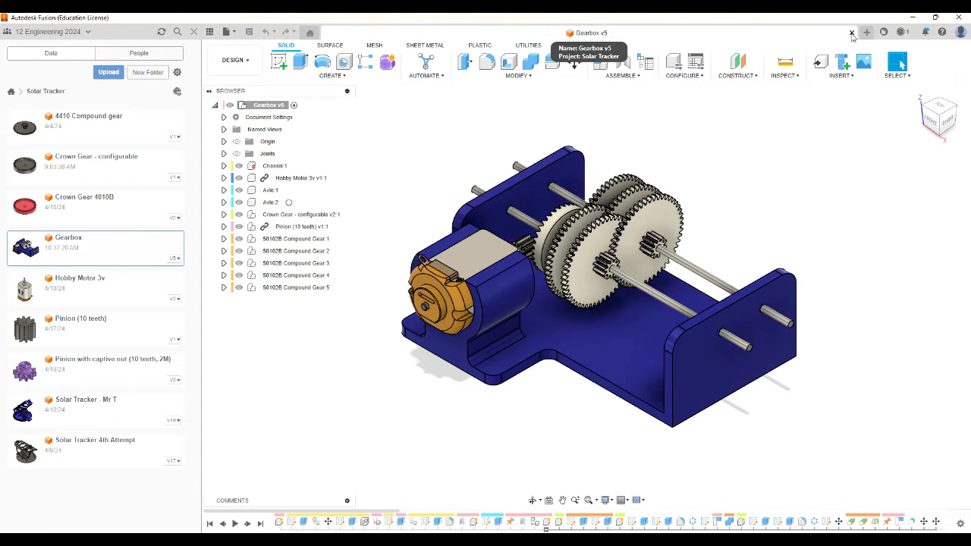
Step: Close the open Gearbox v5 design and return the data panel to the project list
{"action": "left_click", "coordinate": [852, 32]}
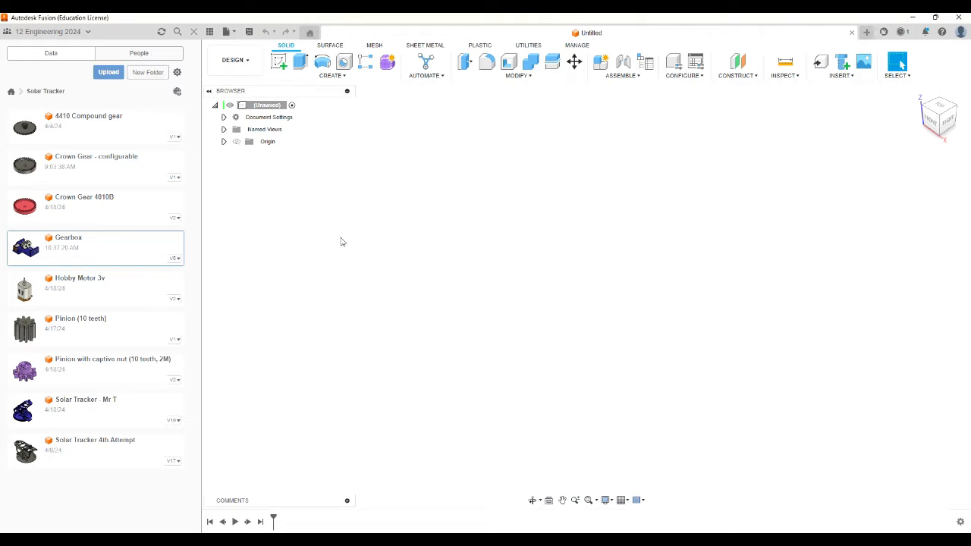
{"action": "left_click", "coordinate": [11, 94]}
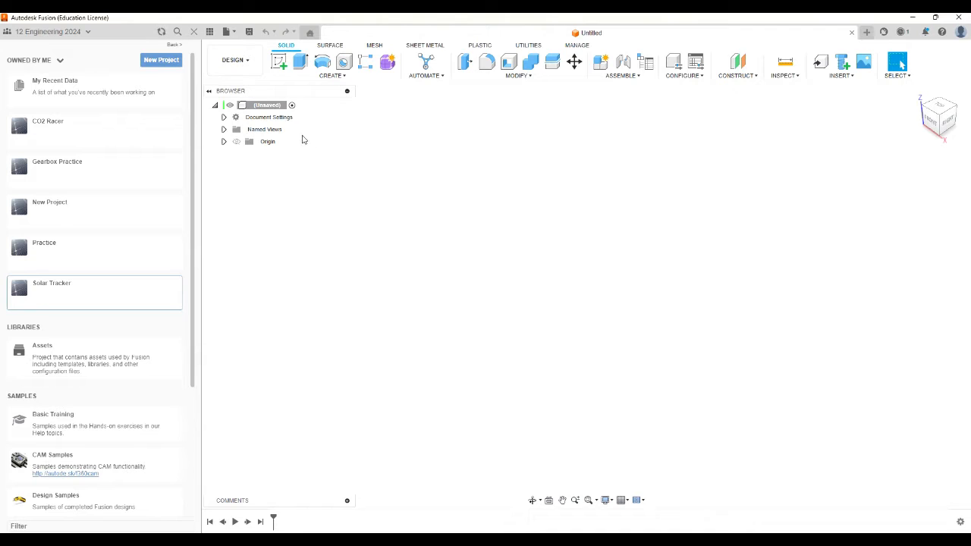
Step: Hide and reshow the data panel, view the CO2 Racer project, and return to the project list
{"action": "left_click", "coordinate": [209, 34]}
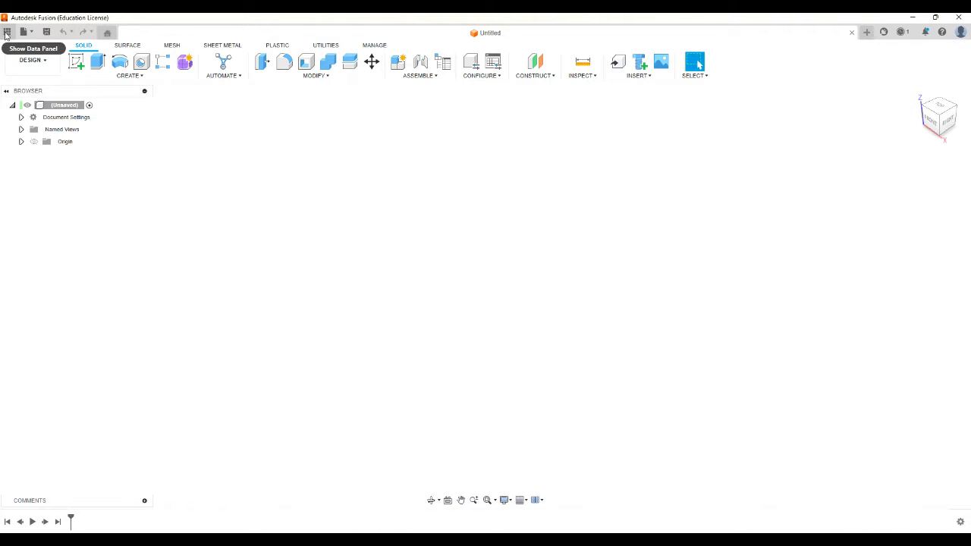
{"action": "left_click", "coordinate": [6, 33]}
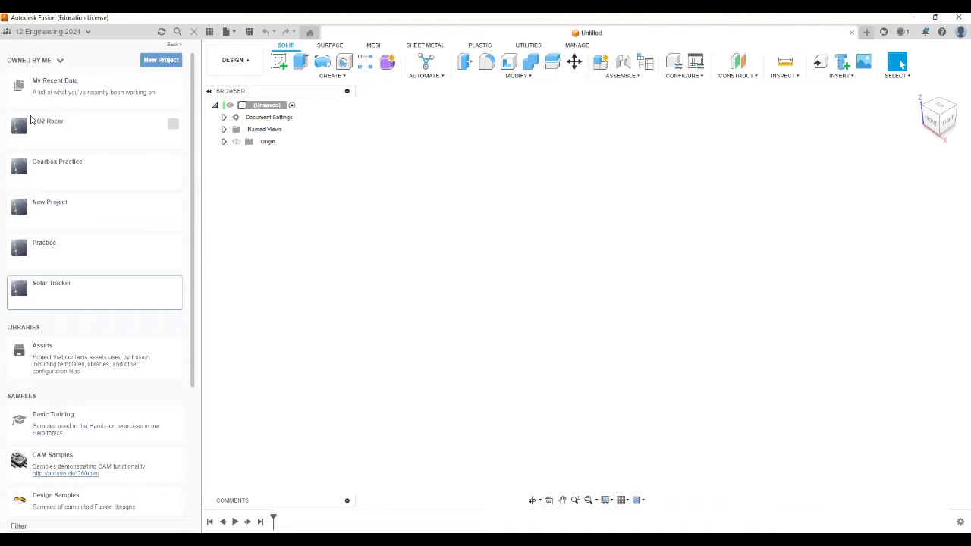
{"action": "left_click", "coordinate": [63, 137]}
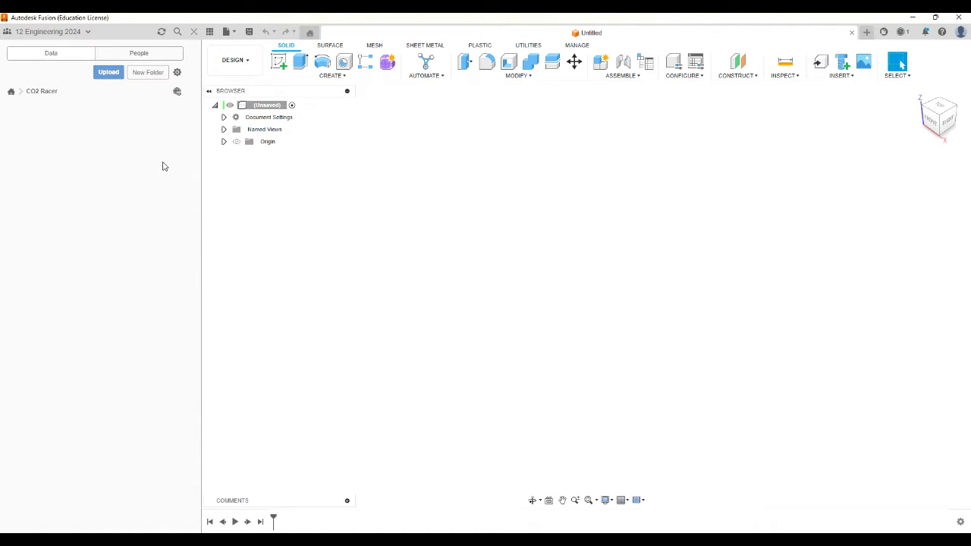
{"action": "left_click", "coordinate": [17, 93]}
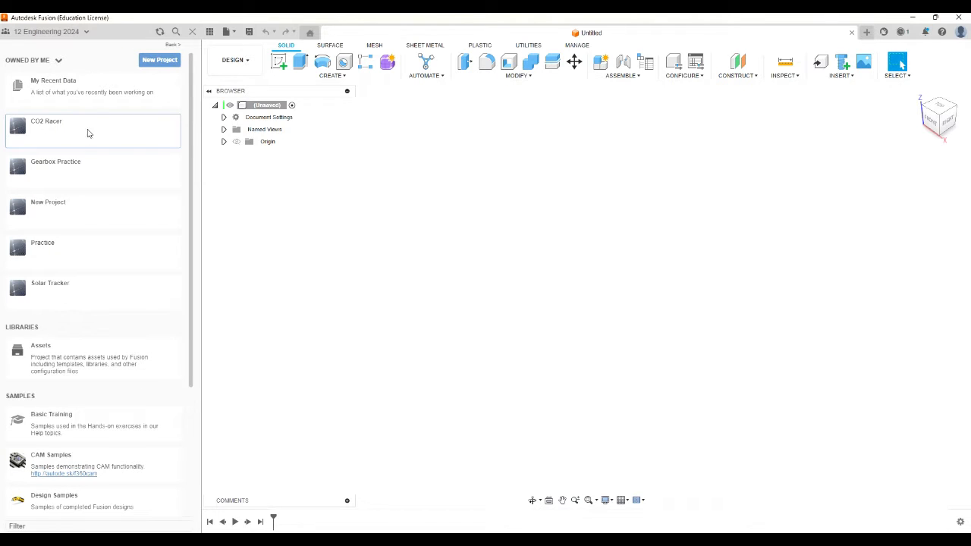
Step: Create a new project named Gearbox Tutorial and open it in the data panel
{"action": "left_click", "coordinate": [161, 61]}
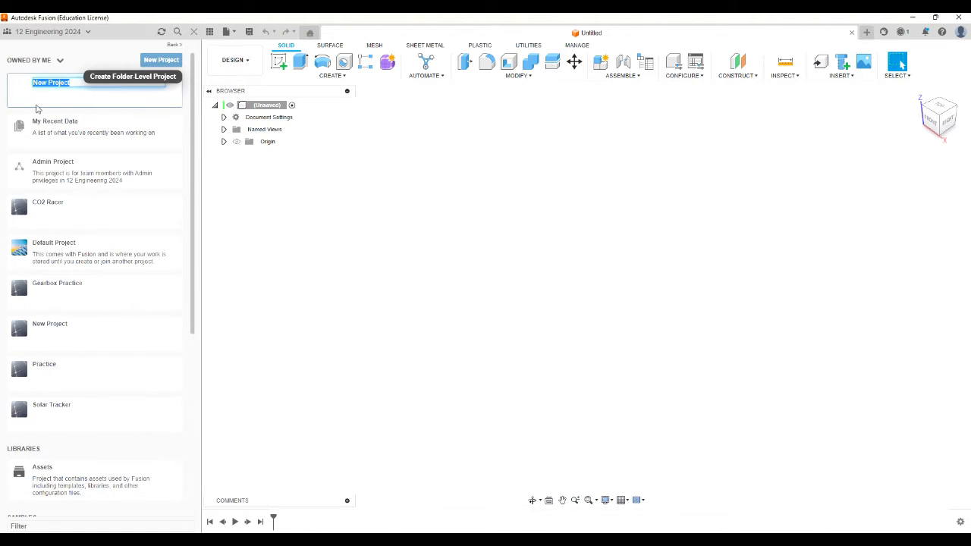
{"action": "type", "text": "Gearbox Tutorial"}
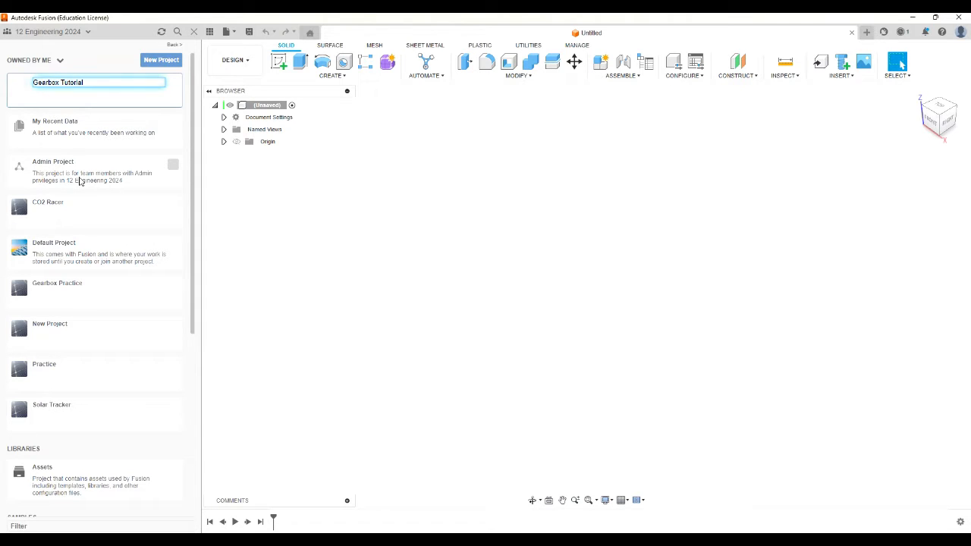
{"action": "key", "text": "Return"}
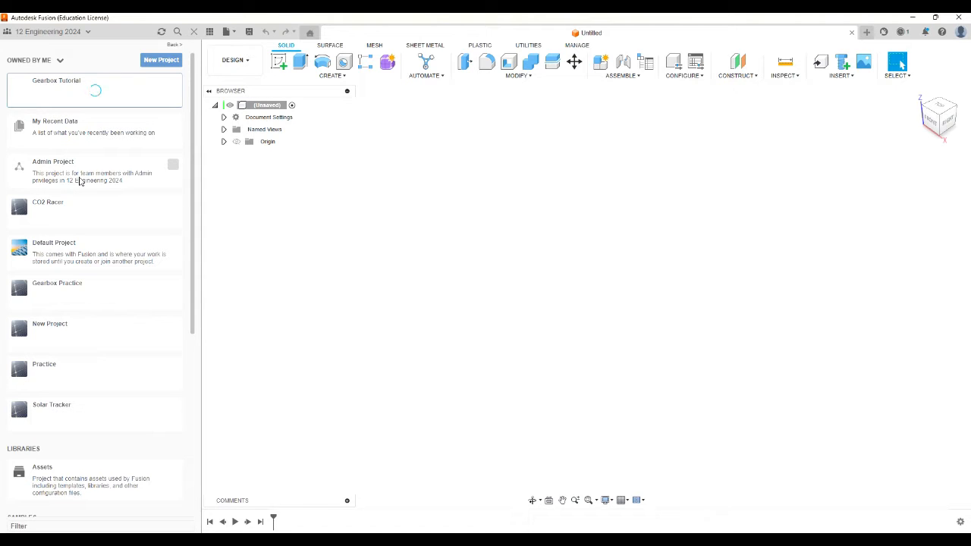
{"action": "scroll", "coordinate": [80, 182], "scroll_direction": "down", "scroll_amount": 5}
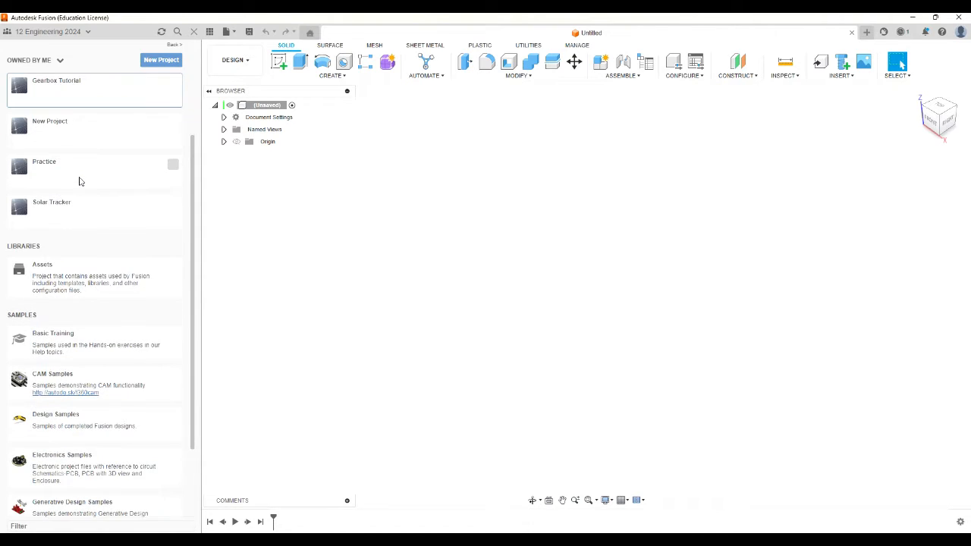
{"action": "left_click", "coordinate": [80, 99]}
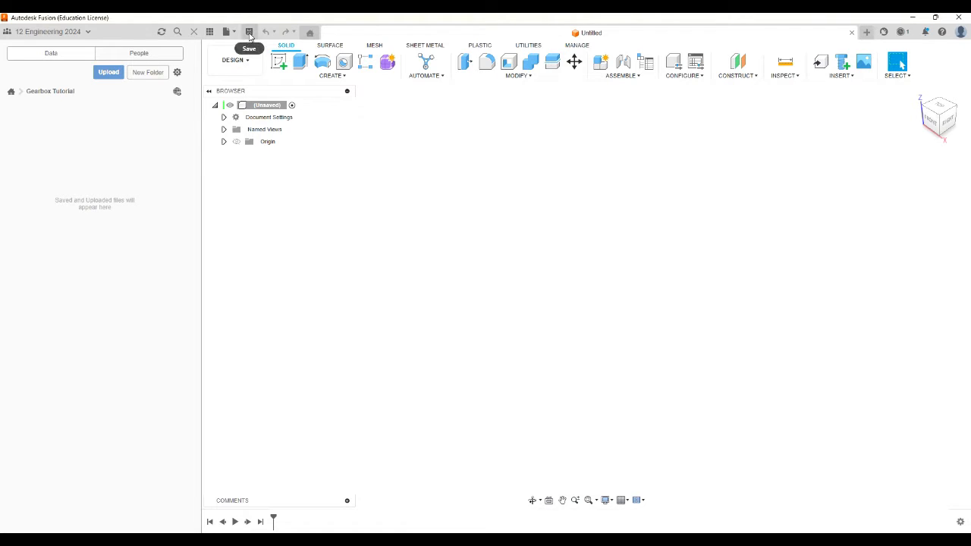
Step: Save the untitled design as Gearbox in the Gearbox Tutorial project
{"action": "left_click", "coordinate": [253, 40]}
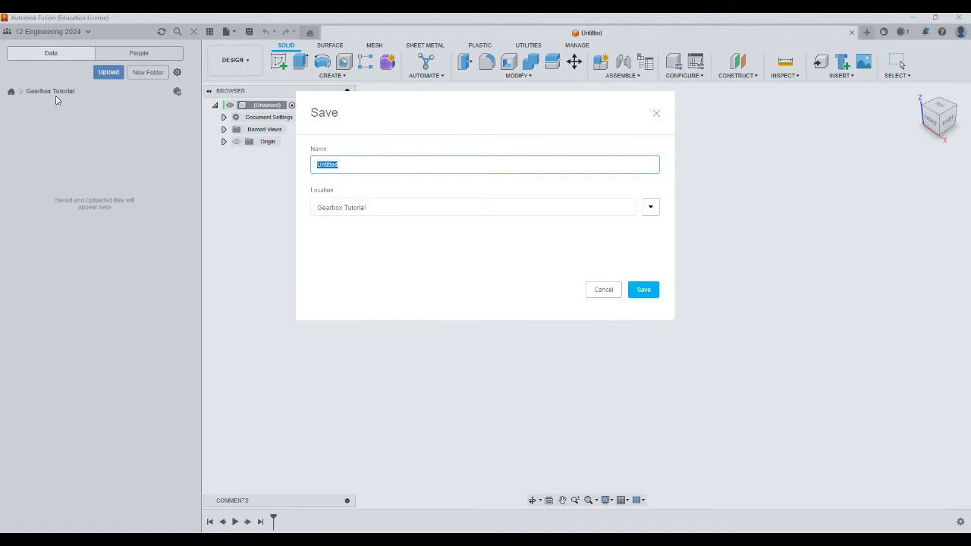
{"action": "left_click", "coordinate": [645, 208]}
{"action": "left_click", "coordinate": [369, 372]}
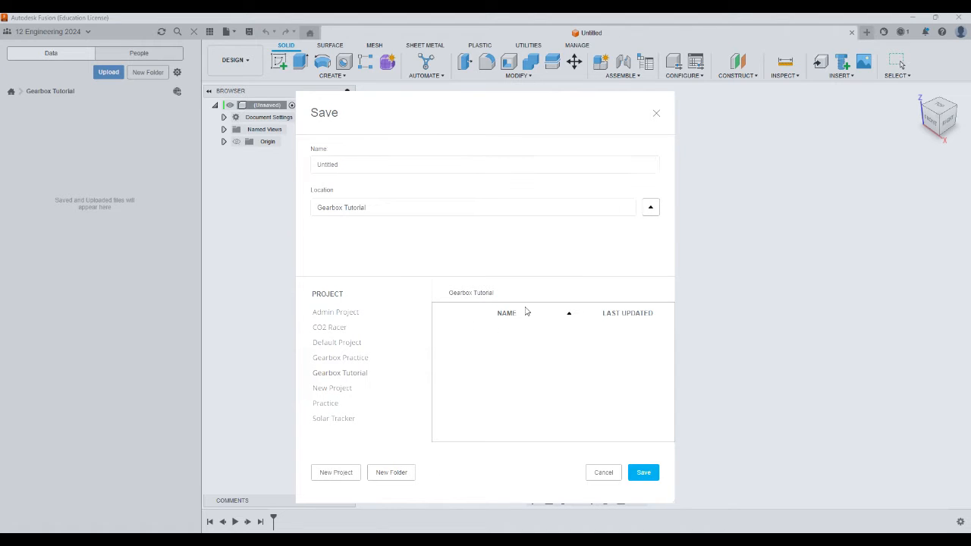
{"action": "left_click", "coordinate": [650, 209]}
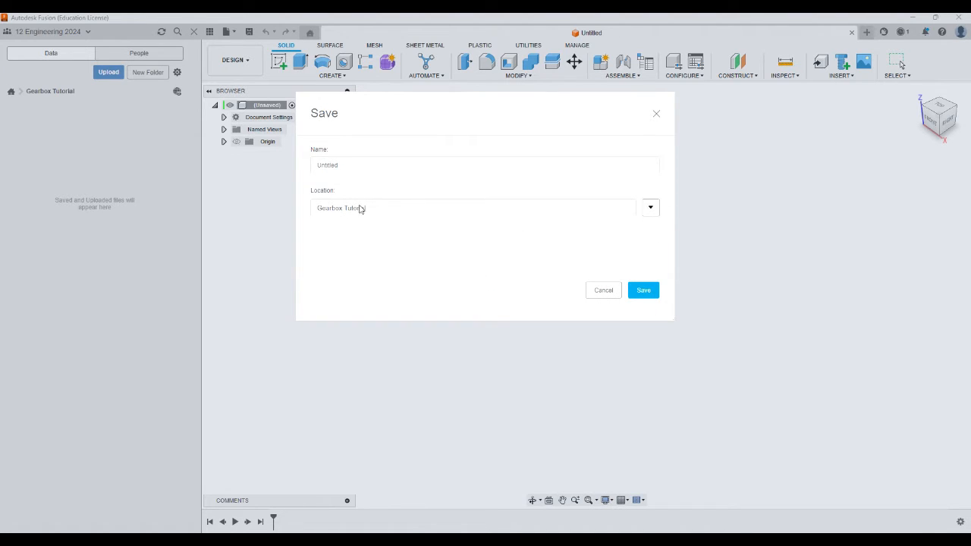
{"action": "left_click", "coordinate": [355, 164]}
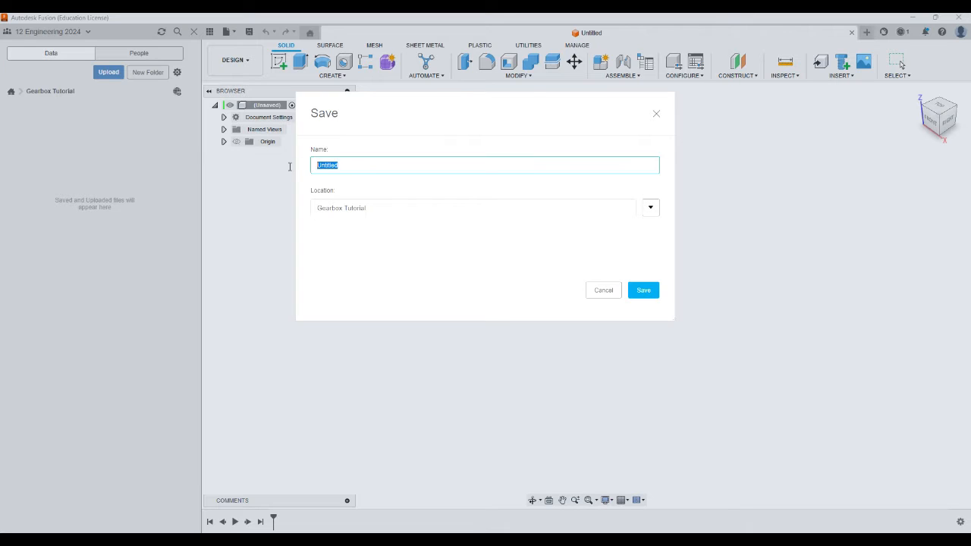
{"action": "type", "text": "Gearbox"}
{"action": "left_click", "coordinate": [644, 289]}
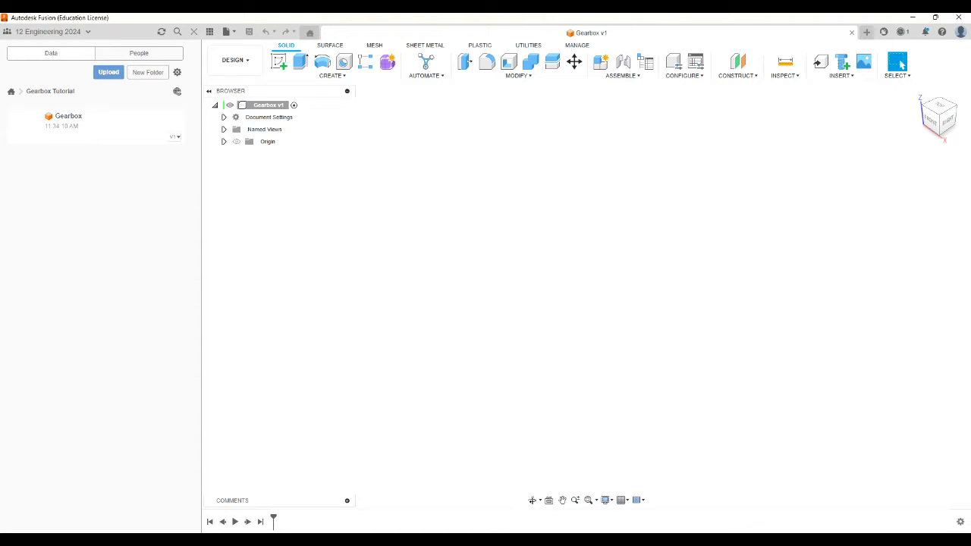
Step: Upload Hobby Motor 3v.f3d and Crown Gear - configurable.f3d from the Fusion Files folder into the Gearbox Tutorial project
{"action": "mouse_move", "coordinate": [442, 539]}
{"action": "left_click", "coordinate": [416, 519]}
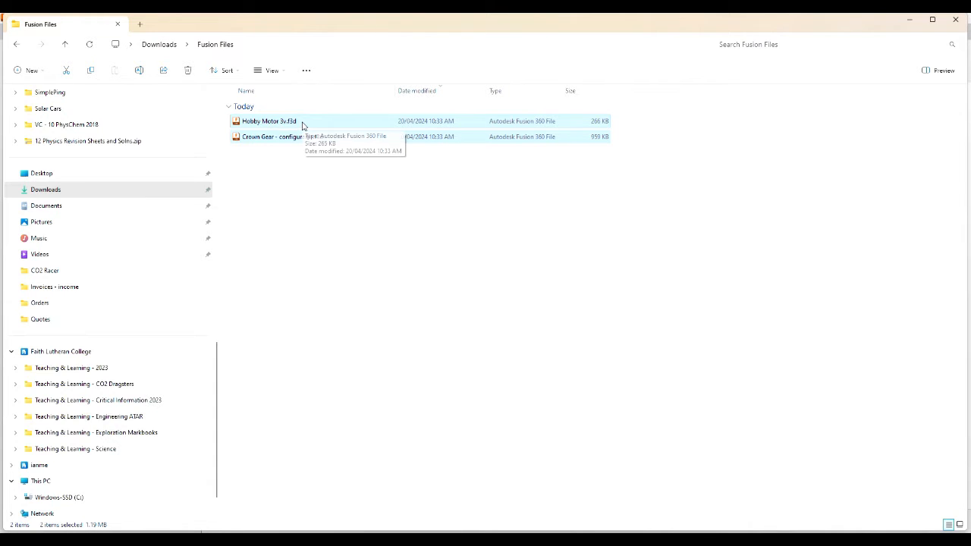
{"action": "left_click_drag", "start_coordinate": [302, 126], "coordinate": [116, 257]}
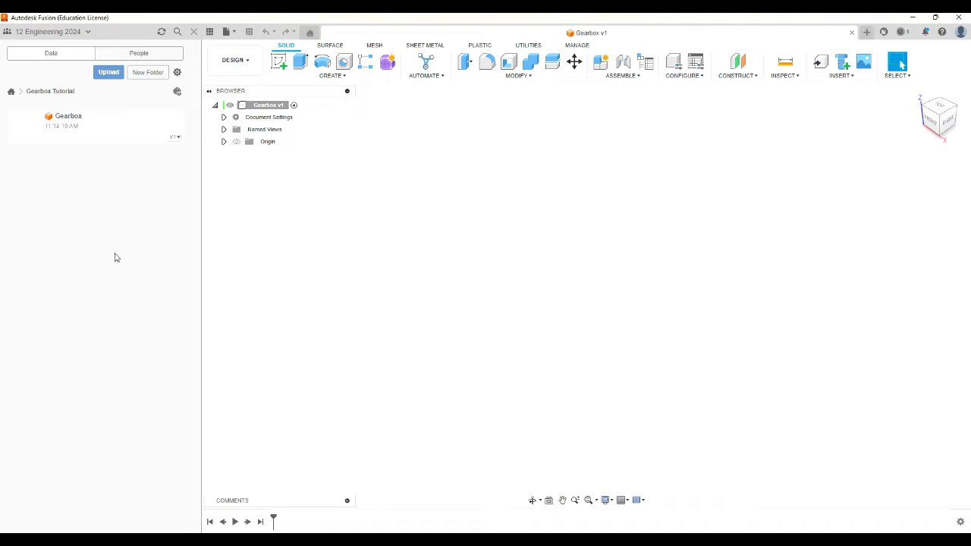
{"action": "left_click", "coordinate": [107, 73]}
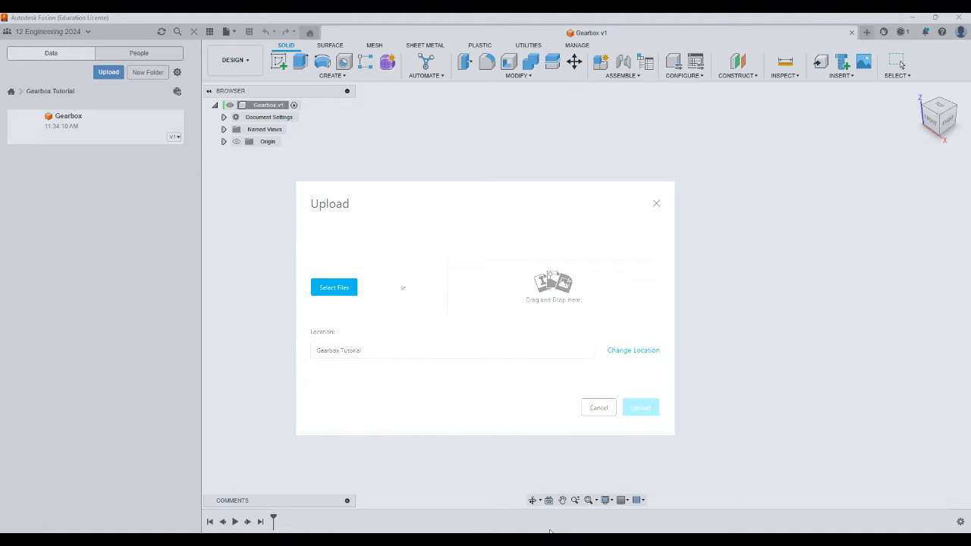
{"action": "mouse_move", "coordinate": [555, 522]}
{"action": "left_click", "coordinate": [407, 508]}
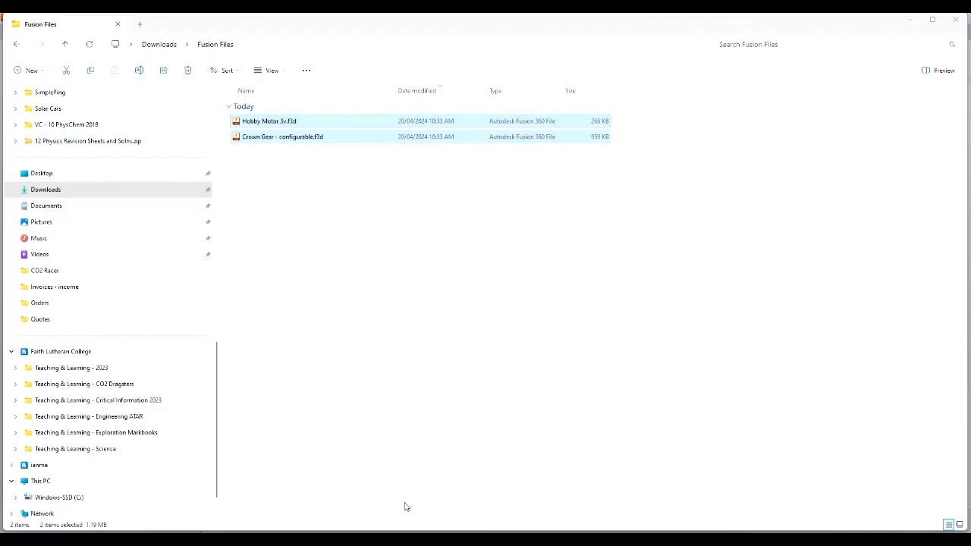
{"action": "left_click_drag", "start_coordinate": [295, 123], "coordinate": [508, 301]}
{"action": "mouse_move", "coordinate": [664, 540]}
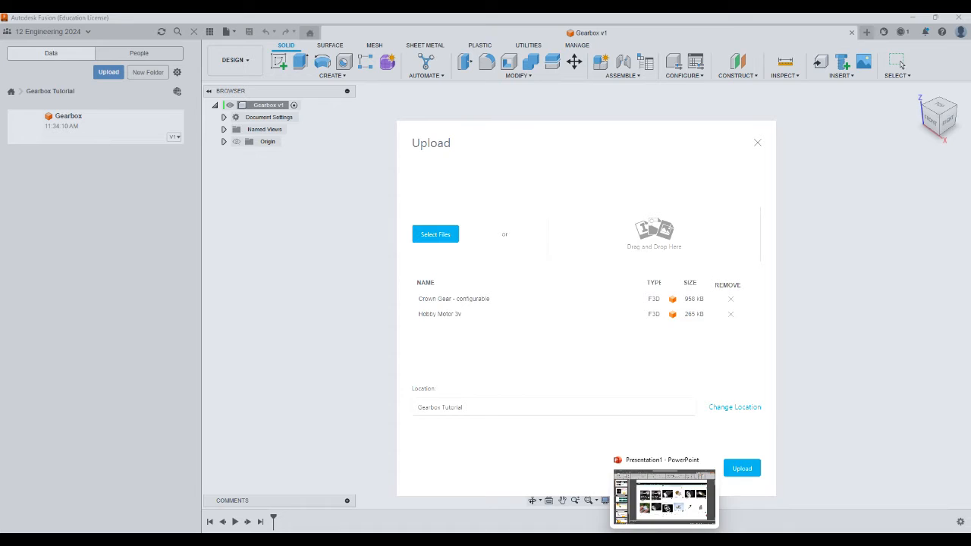
{"action": "left_click", "coordinate": [742, 468]}
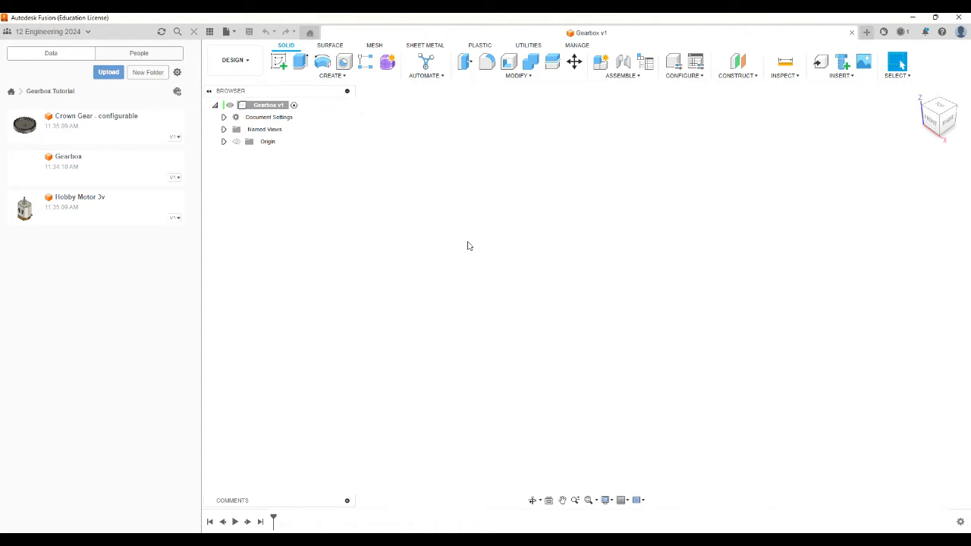
Step: Create a standard internal component named Chassis under the Gearbox assembly, activated on creation
{"action": "left_click", "coordinate": [601, 67]}
{"action": "left_click", "coordinate": [353, 249]}
{"action": "type", "text": "Chs"}
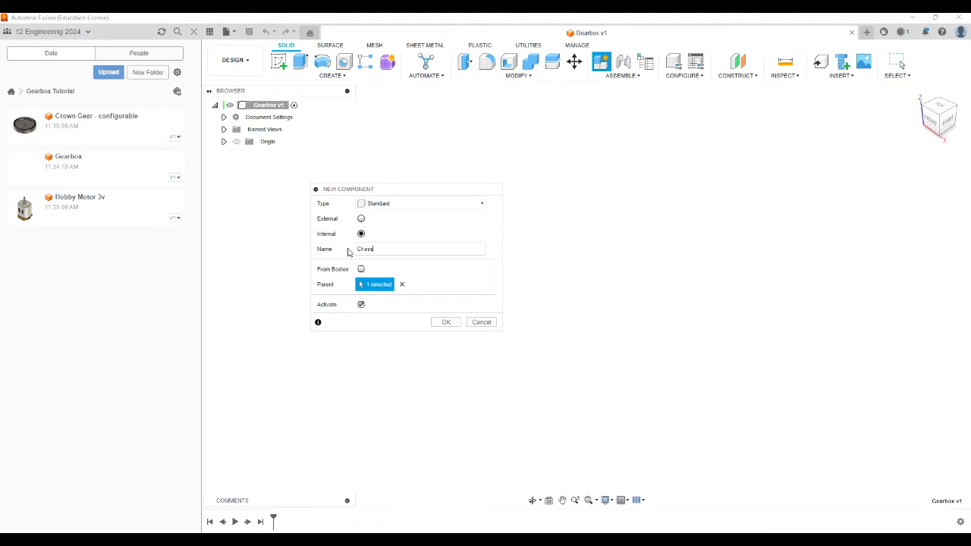
{"action": "left_click", "coordinate": [446, 322]}
Step: Ground the Chassis component so it stays fixed in the assembly
{"action": "left_click", "coordinate": [269, 155]}
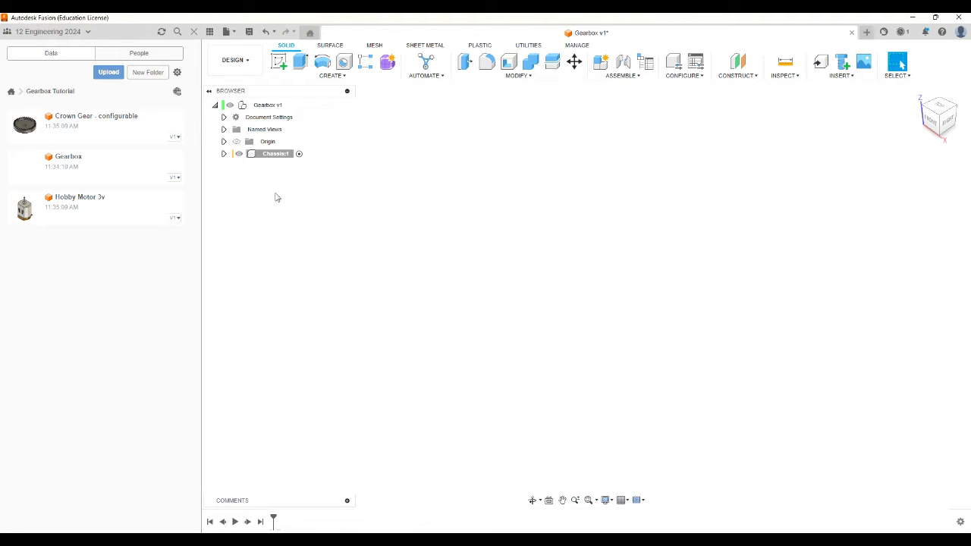
{"action": "right_click", "coordinate": [278, 157]}
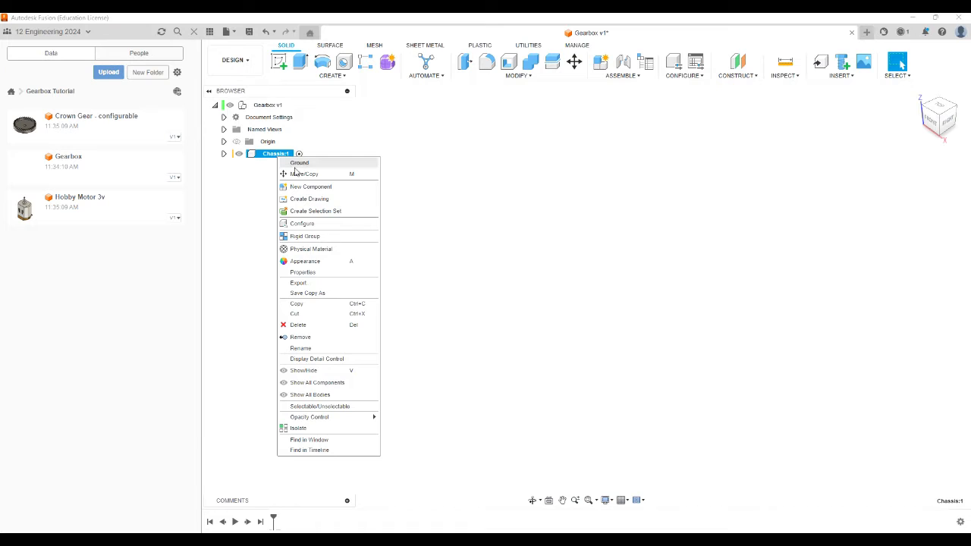
{"action": "left_click", "coordinate": [297, 164]}
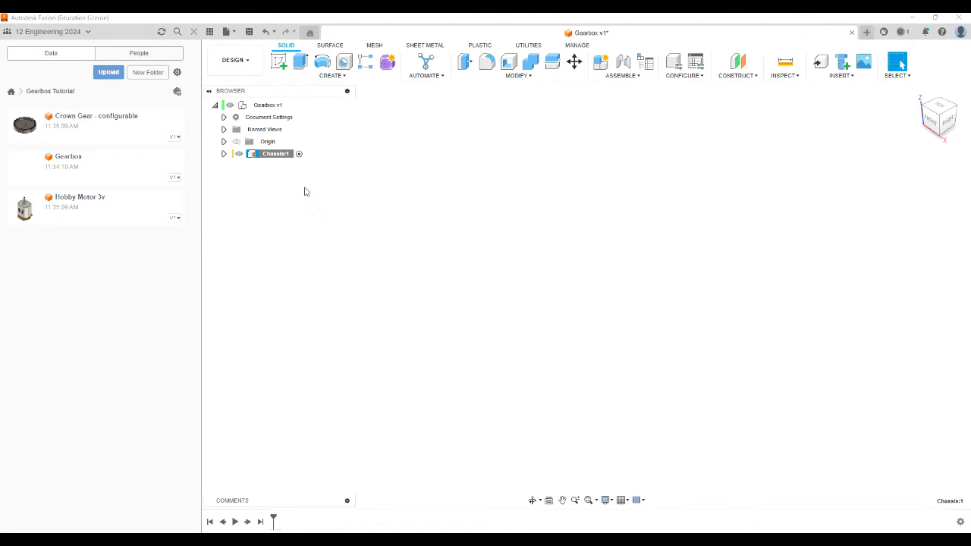
Step: Start a new sketch in the Chassis component on the vertical YZ origin plane
{"action": "left_click", "coordinate": [280, 67]}
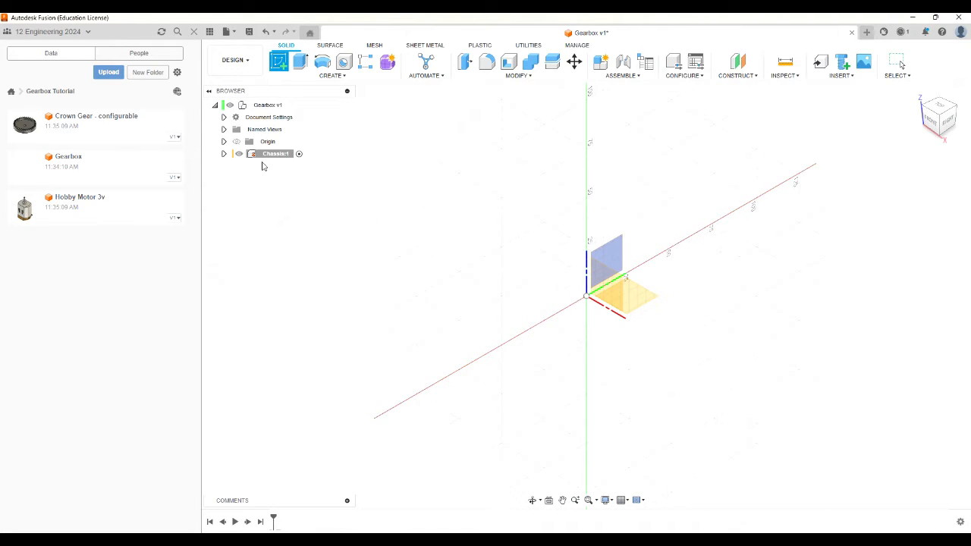
{"action": "left_click", "coordinate": [281, 66]}
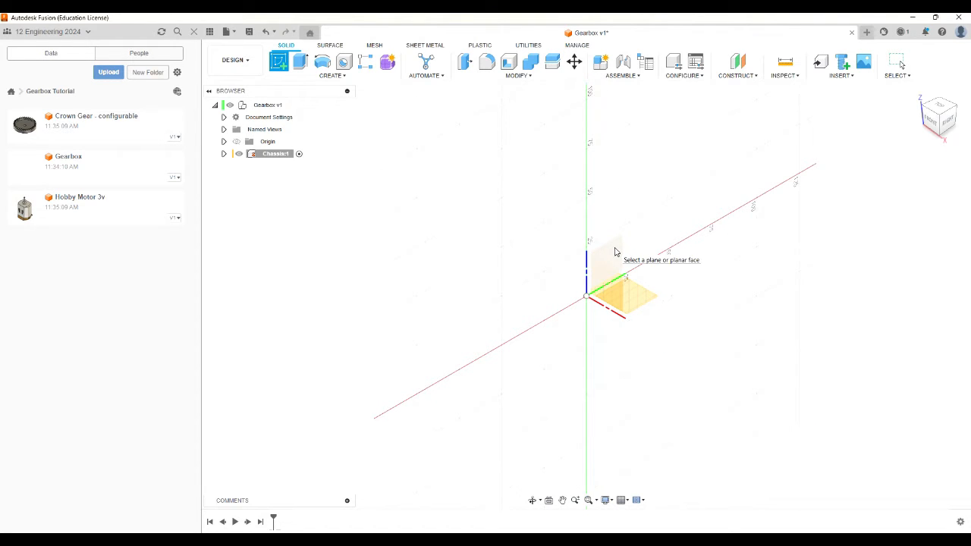
{"action": "left_click", "coordinate": [615, 252]}
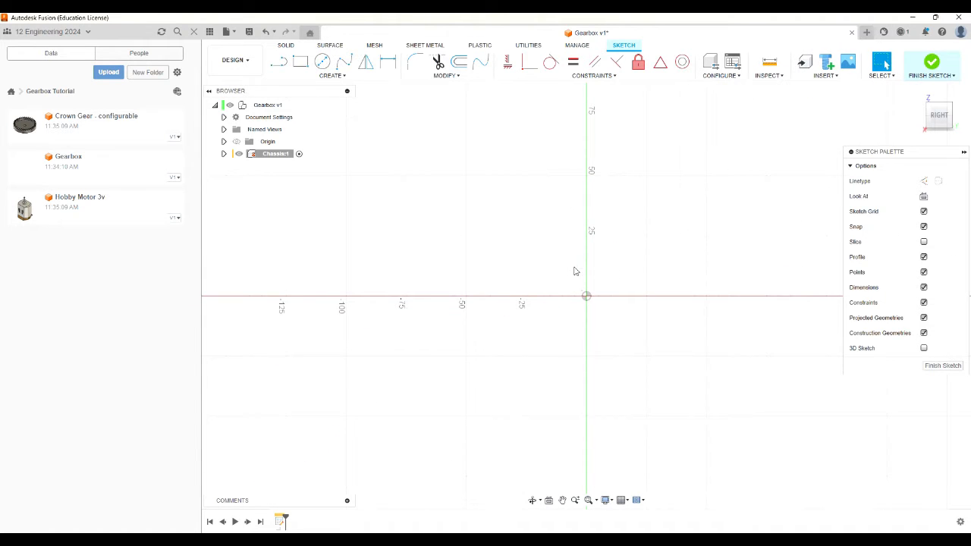
{"action": "scroll", "coordinate": [515, 305], "scroll_direction": "down", "scroll_amount": 2}
{"action": "scroll", "coordinate": [694, 314], "scroll_direction": "up", "scroll_amount": 3}
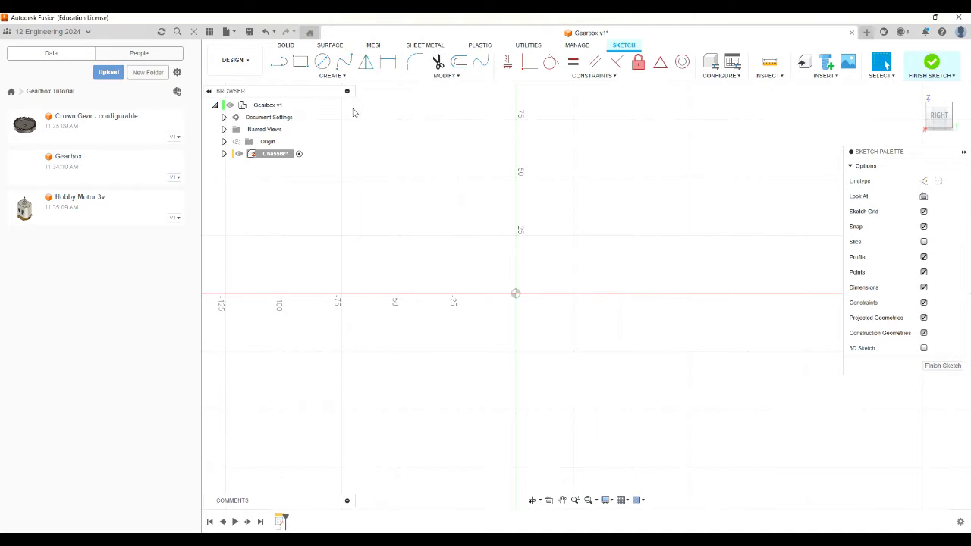
Step: Sketch a centre-diameter circle of 25 mm diameter above and to the right of the origin
{"action": "left_click", "coordinate": [323, 65]}
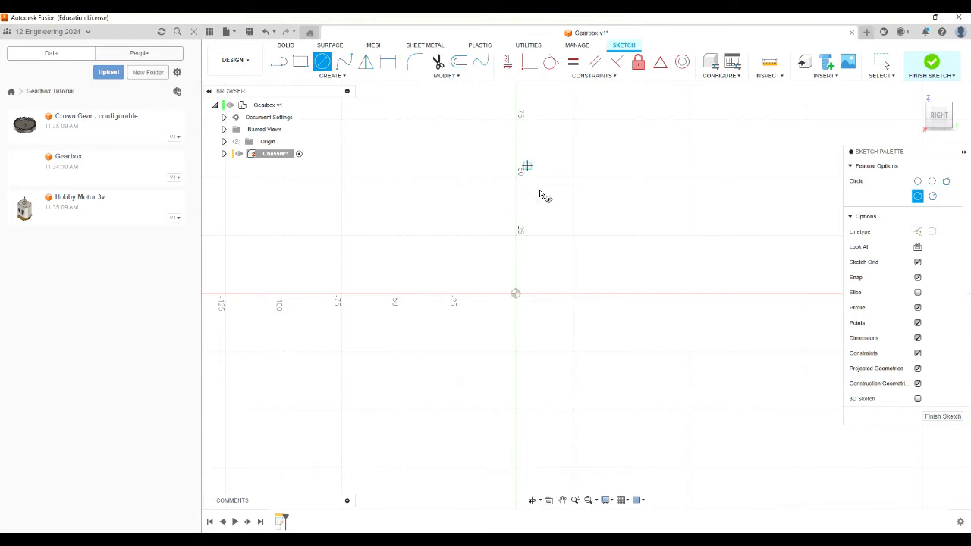
{"action": "left_click", "coordinate": [581, 231]}
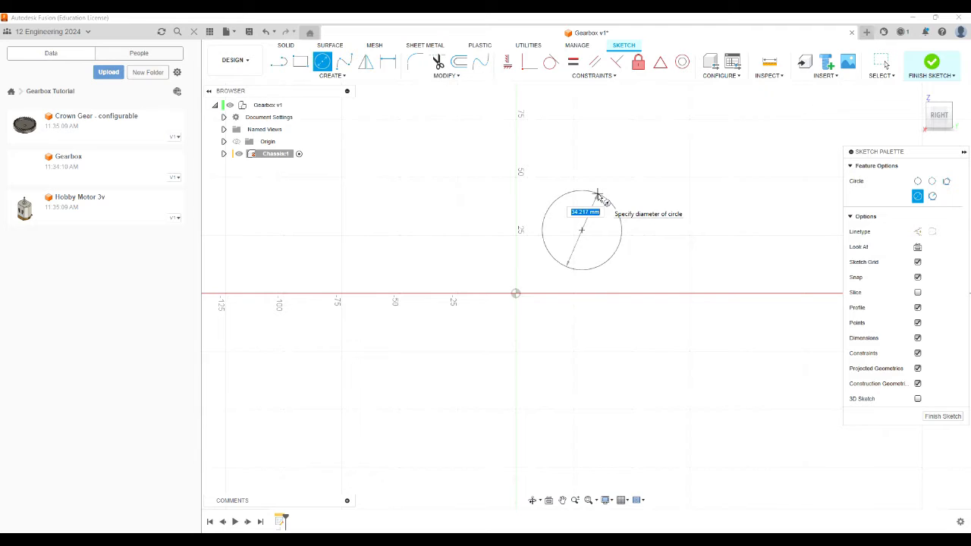
{"action": "type", "text": "25"}
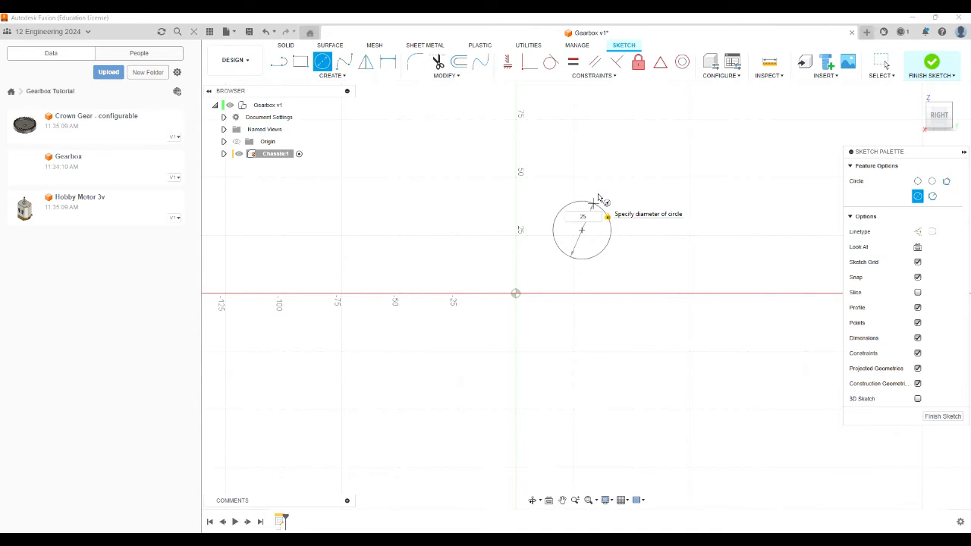
{"action": "key", "text": "Return"}
{"action": "key", "text": "Escape"}
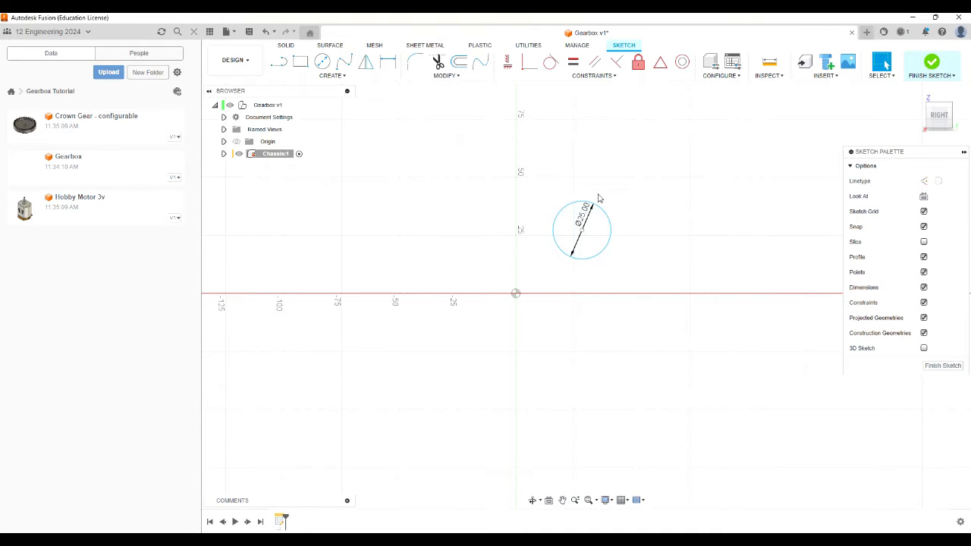
{"action": "left_click", "coordinate": [600, 210]}
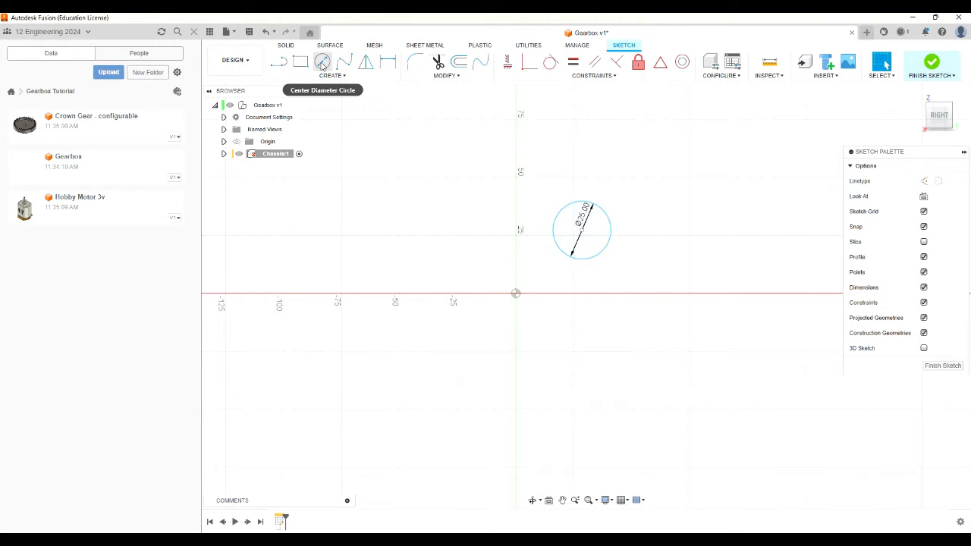
Step: Sketch a centre-diameter circle of 5 mm diameter just to the right of the 25 mm circle
{"action": "left_click", "coordinate": [323, 63]}
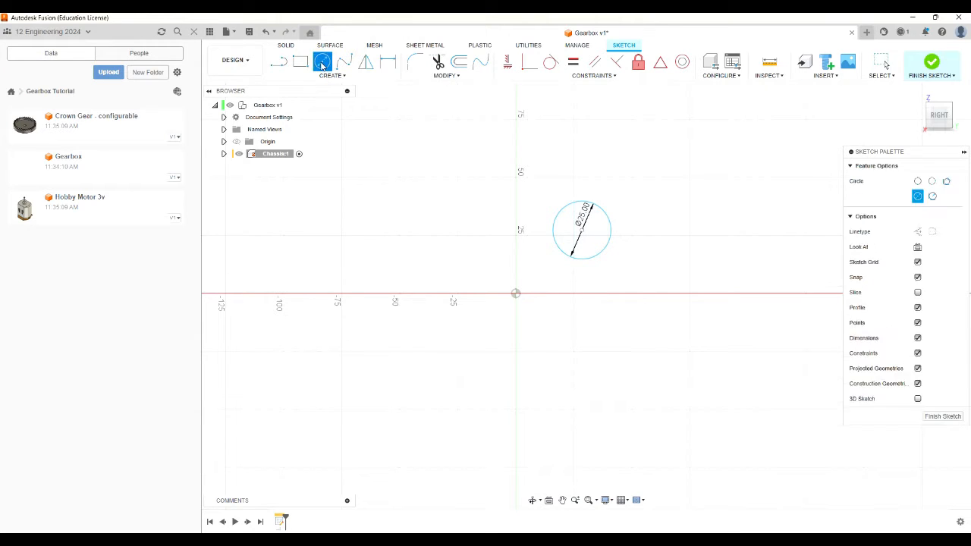
{"action": "left_click", "coordinate": [638, 230]}
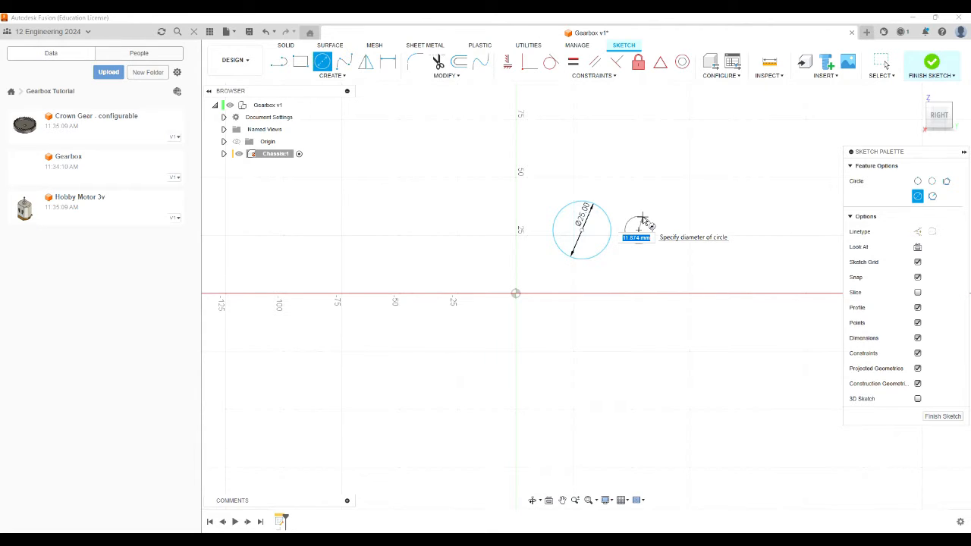
{"action": "type", "text": "5"}
{"action": "key", "text": "Return"}
{"action": "key", "text": "Escape"}
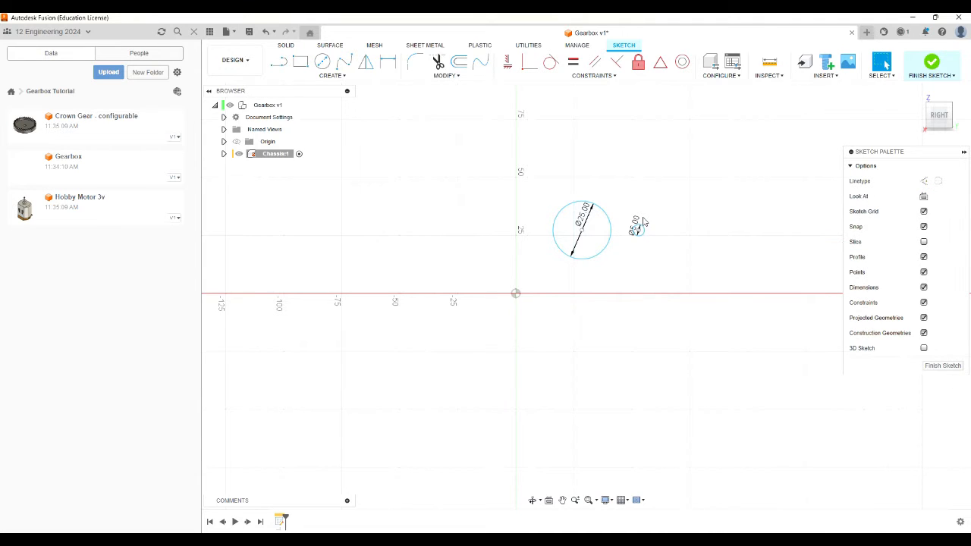
Step: Reposition the diameter labels of both circles outside them, up and to the right
{"action": "scroll", "coordinate": [637, 222], "scroll_direction": "up", "scroll_amount": 4}
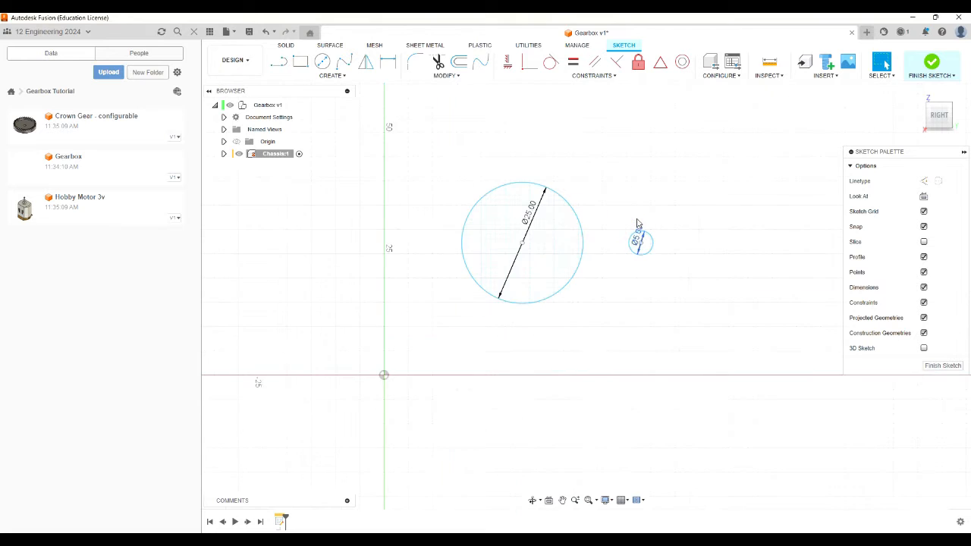
{"action": "left_click_drag", "start_coordinate": [639, 241], "coordinate": [680, 211]}
{"action": "left_click_drag", "start_coordinate": [505, 213], "coordinate": [569, 169]}
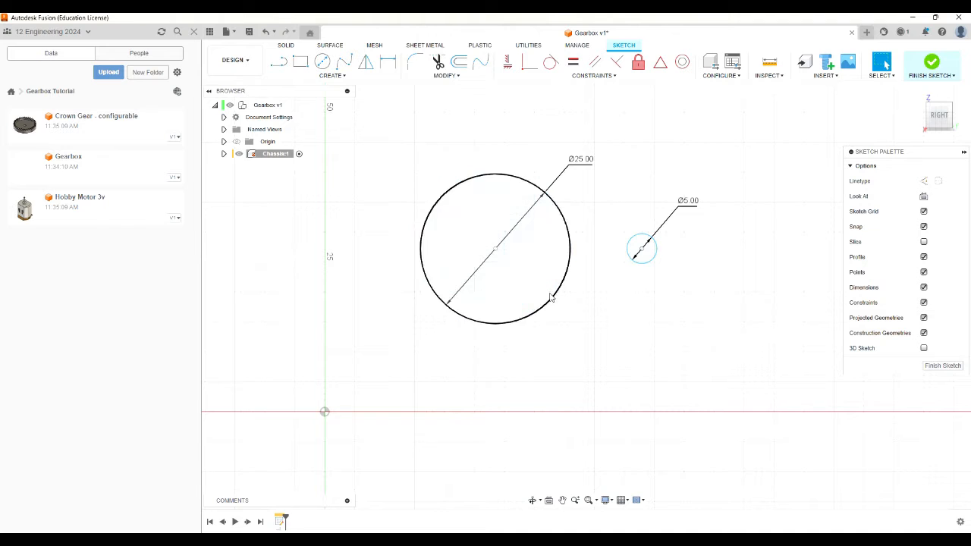
{"action": "scroll", "coordinate": [597, 309], "scroll_direction": "down", "scroll_amount": 2}
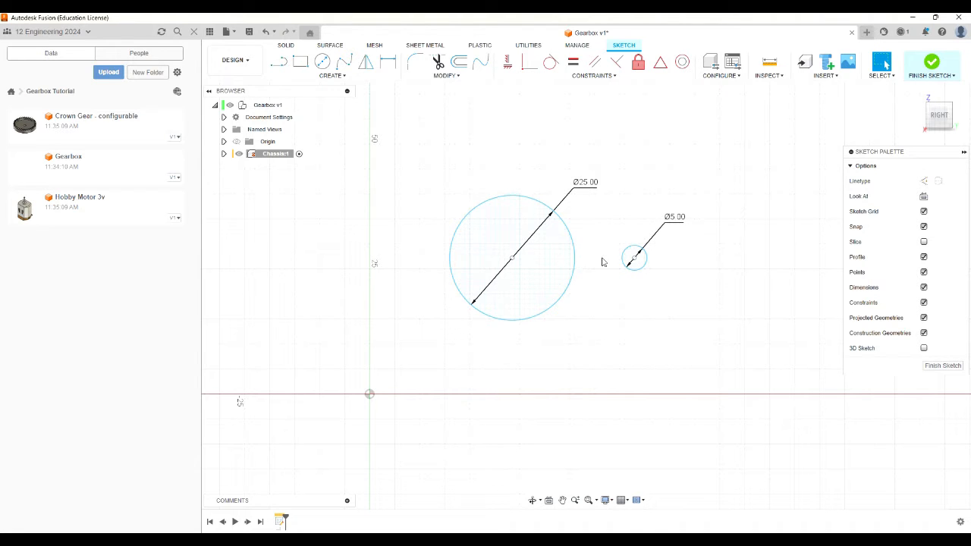
Step: Constrain the 5 mm circle tangent to the 25 mm circle
{"action": "left_click", "coordinate": [552, 64]}
{"action": "left_click", "coordinate": [575, 267]}
{"action": "left_click", "coordinate": [633, 257]}
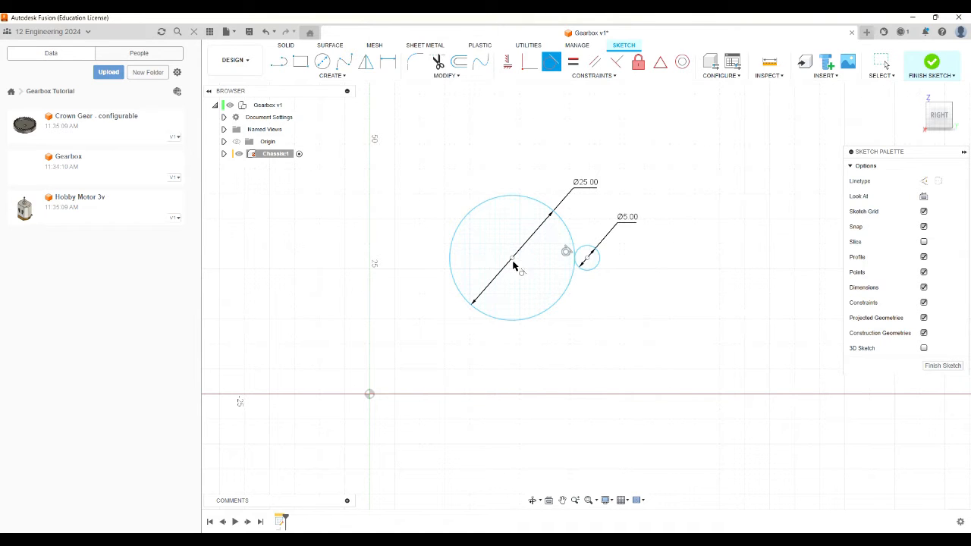
Step: Sketch a two-point rectangle about 70 mm wide and 45 mm high from the origin, enclosing both circles
{"action": "left_click", "coordinate": [300, 61]}
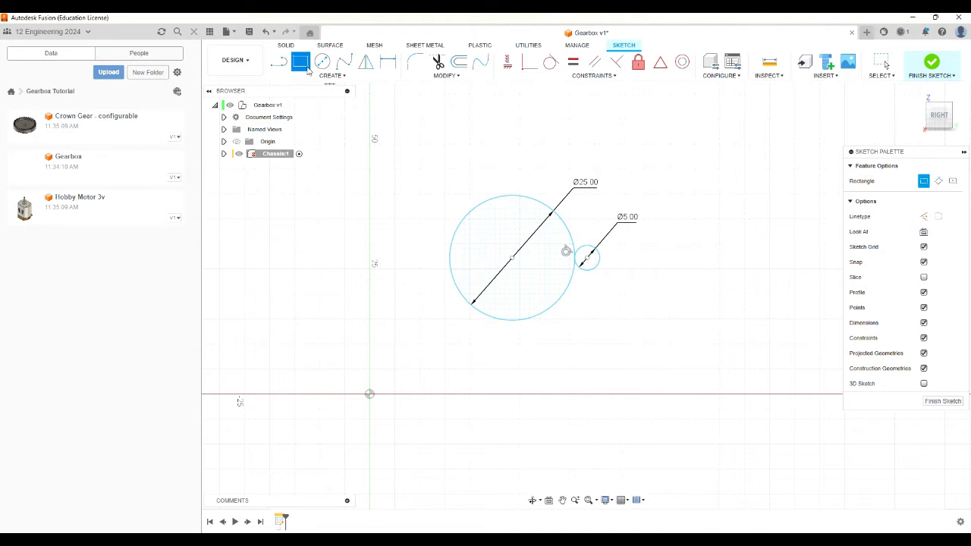
{"action": "left_click", "coordinate": [370, 394]}
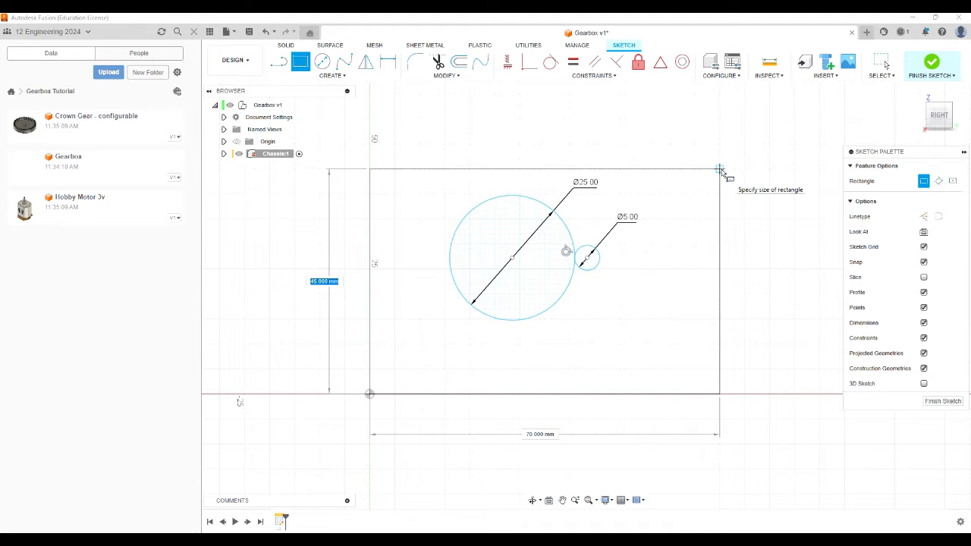
{"action": "left_click", "coordinate": [719, 169]}
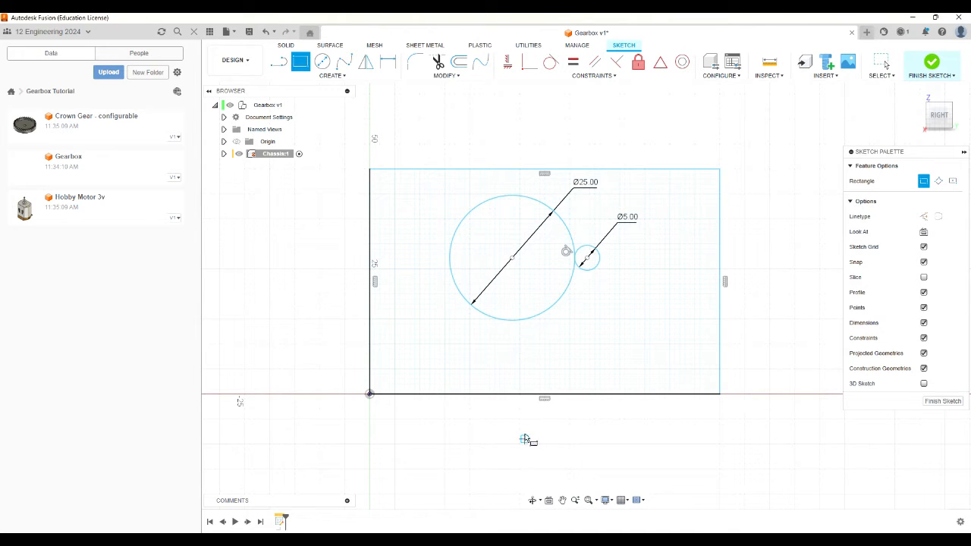
{"action": "key", "text": "Escape"}
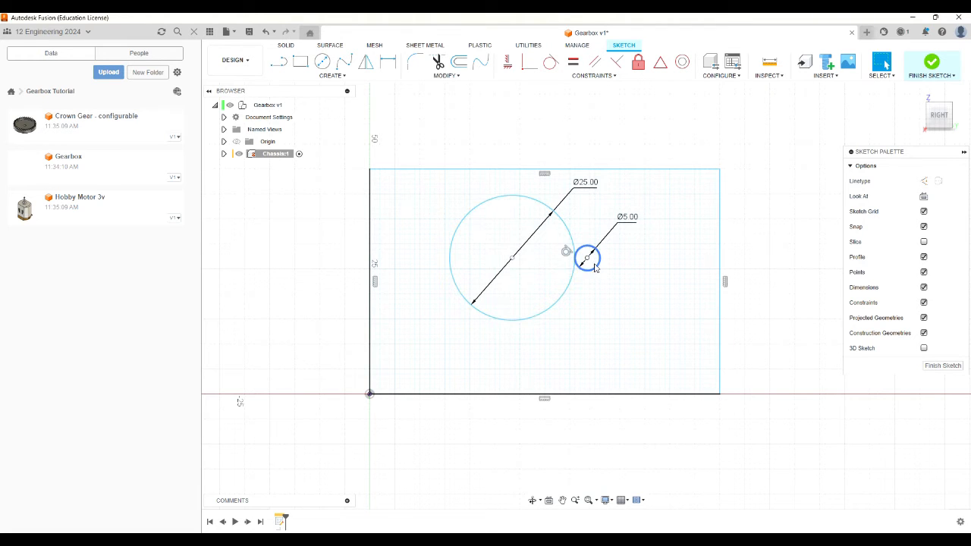
Step: Shift the 5 mm circle downwards and constrain the centres of both circles to be horizontally aligned
{"action": "mouse_move", "coordinate": [589, 252]}
{"action": "left_mouse_down"}
{"action": "mouse_move", "coordinate": [582, 222]}
{"action": "mouse_move", "coordinate": [596, 256]}
{"action": "mouse_move", "coordinate": [577, 327]}
{"action": "mouse_move", "coordinate": [552, 357]}
{"action": "mouse_move", "coordinate": [591, 329]}
{"action": "mouse_move", "coordinate": [607, 266]}
{"action": "mouse_move", "coordinate": [603, 345]}
{"action": "mouse_move", "coordinate": [591, 336]}
{"action": "left_mouse_up"}
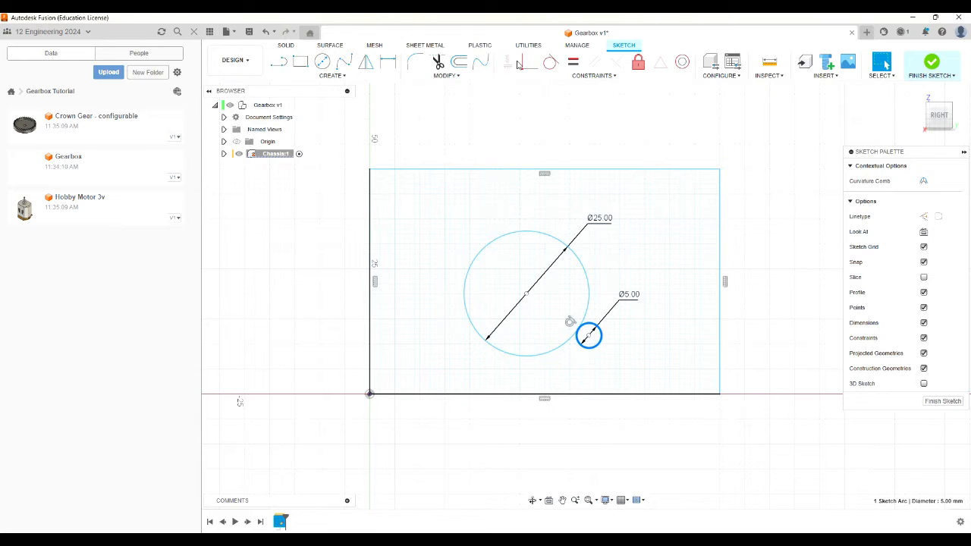
{"action": "left_click", "coordinate": [576, 263]}
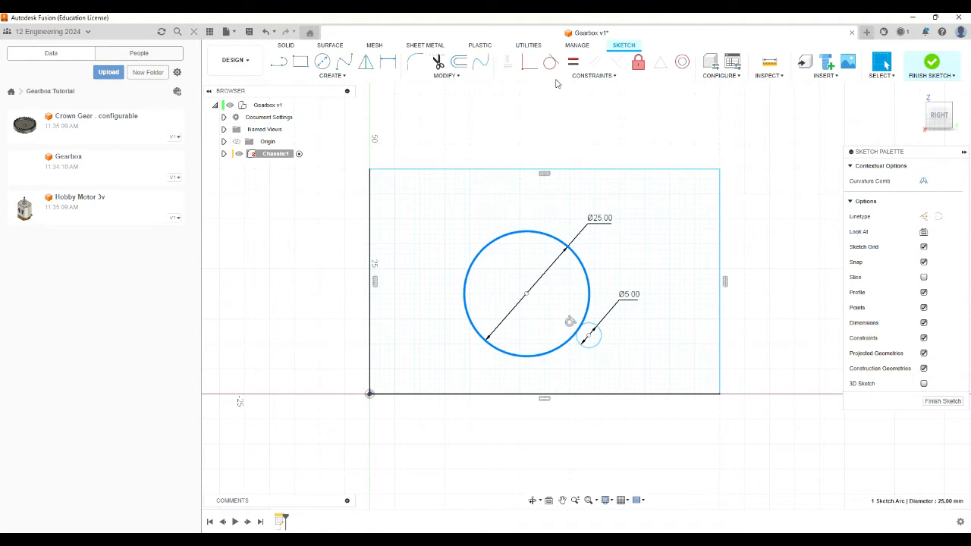
{"action": "left_click", "coordinate": [566, 124]}
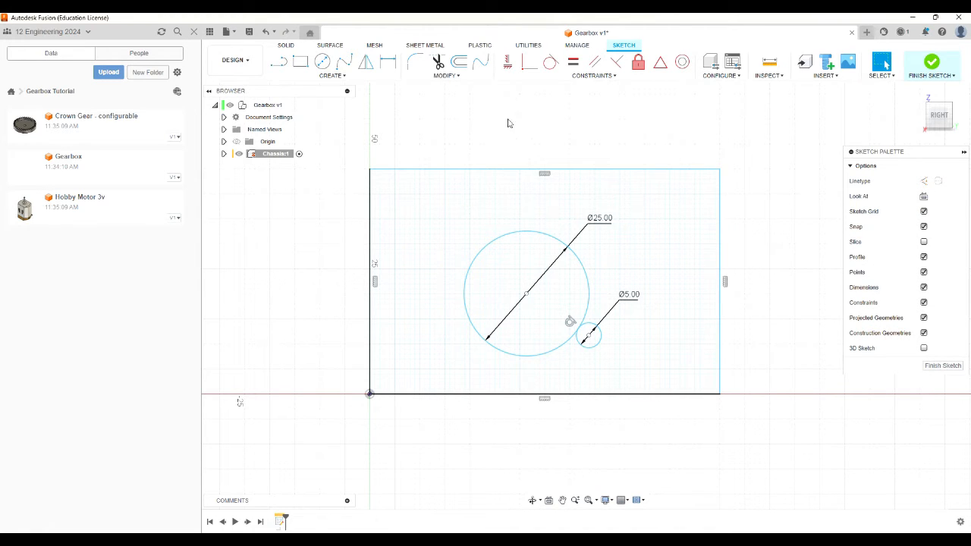
{"action": "left_click", "coordinate": [509, 65]}
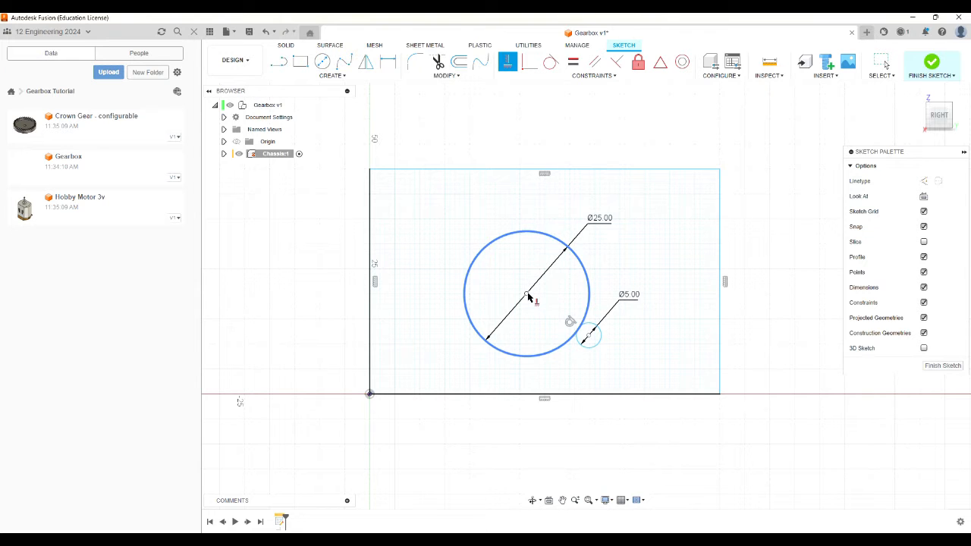
{"action": "left_click", "coordinate": [528, 294]}
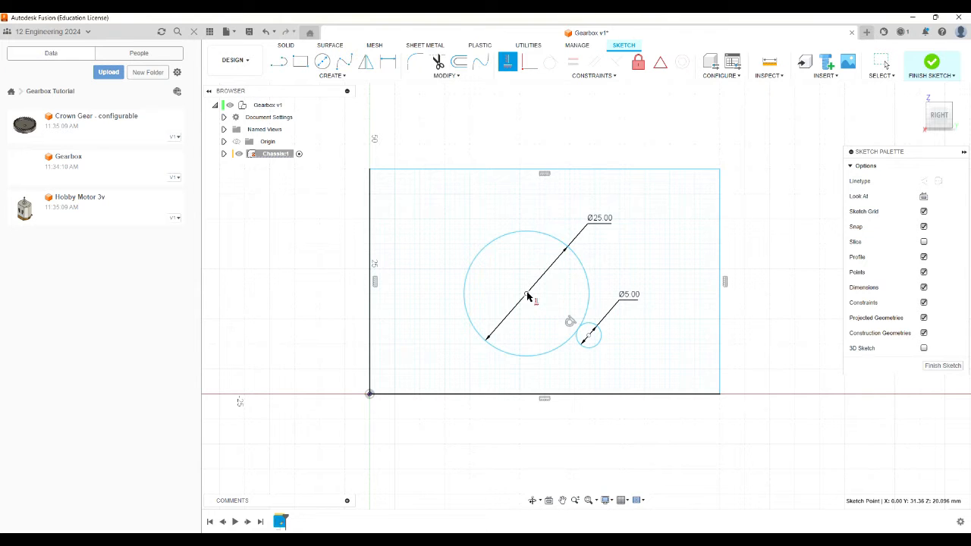
{"action": "left_click", "coordinate": [588, 337]}
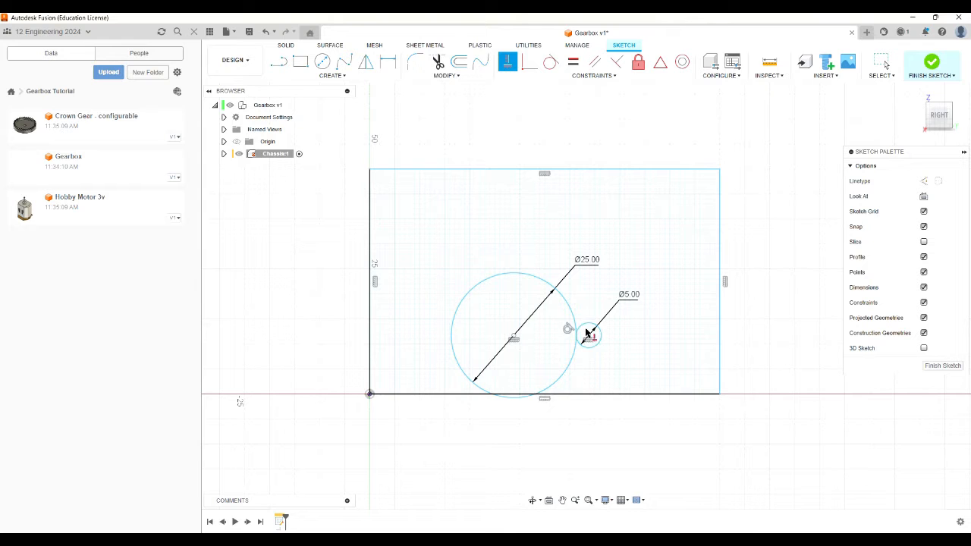
{"action": "key", "text": "Escape"}
Step: Move the tangent circle pair up and to the left so it sits fully inside the rectangle
{"action": "left_click", "coordinate": [533, 282]}
{"action": "mouse_move", "coordinate": [534, 283]}
{"action": "left_mouse_down"}
{"action": "mouse_move", "coordinate": [468, 228]}
{"action": "mouse_move", "coordinate": [446, 231]}
{"action": "mouse_move", "coordinate": [454, 230]}
{"action": "left_mouse_up"}
{"action": "left_click", "coordinate": [389, 61]}
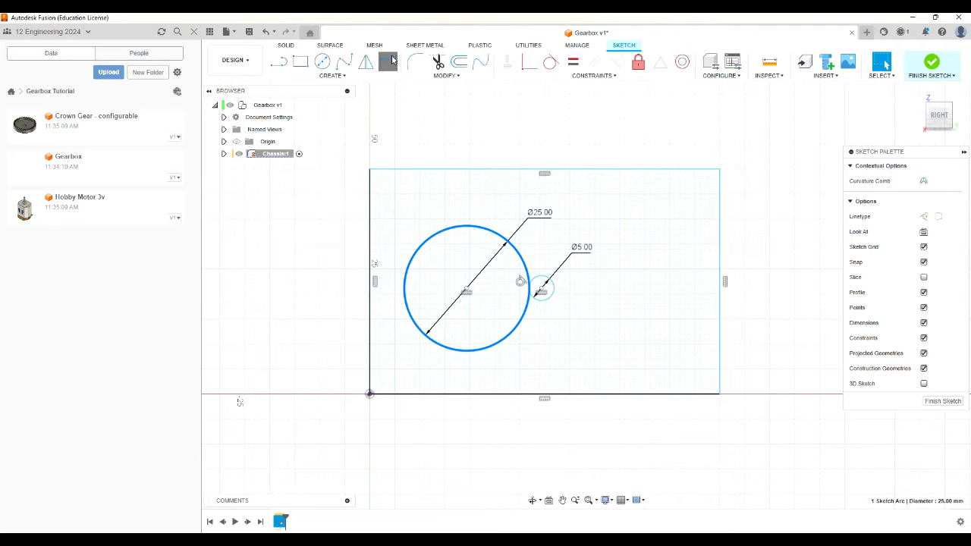
{"action": "left_click", "coordinate": [467, 291]}
{"action": "key", "text": "Escape"}
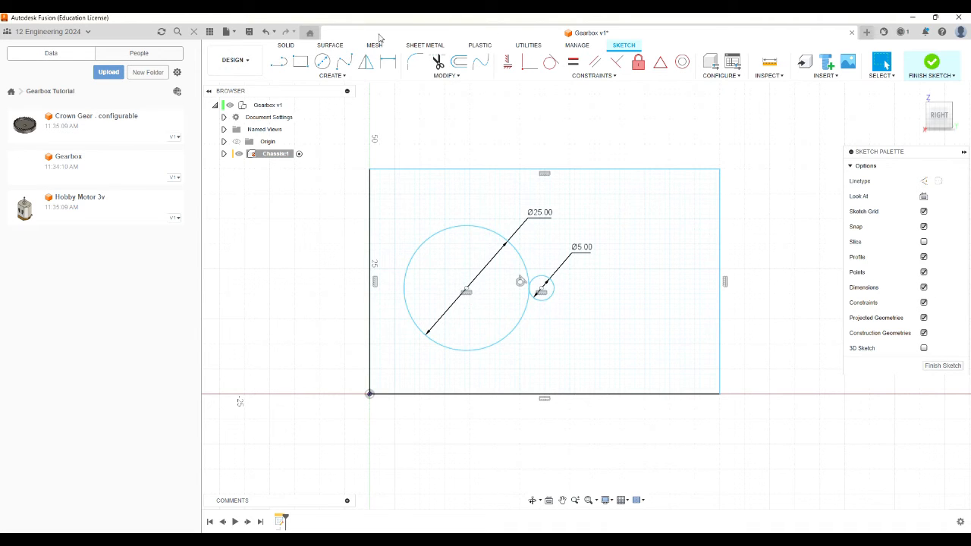
Step: Dimension the vertical distance from the origin to the 25 mm circle's centre as 18 mm
{"action": "left_click", "coordinate": [389, 64]}
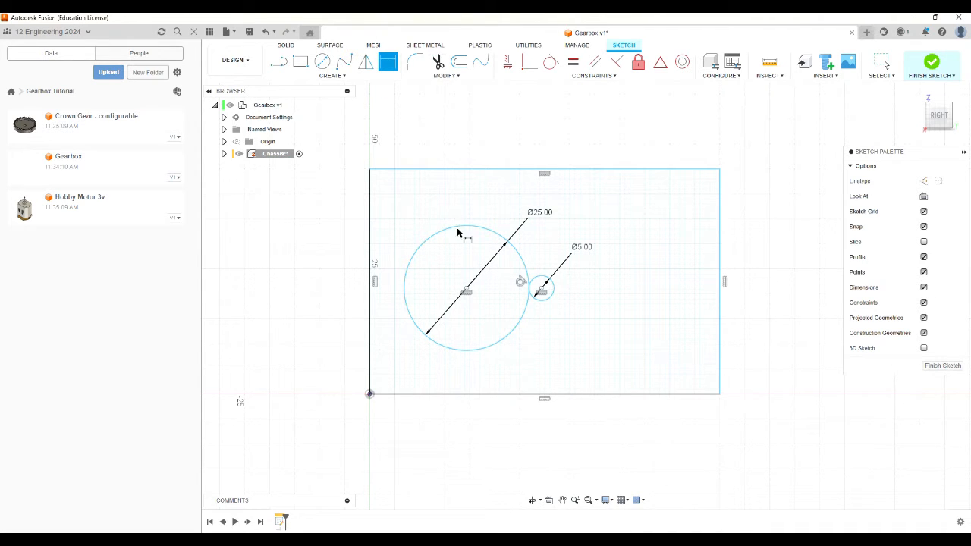
{"action": "left_click", "coordinate": [467, 292]}
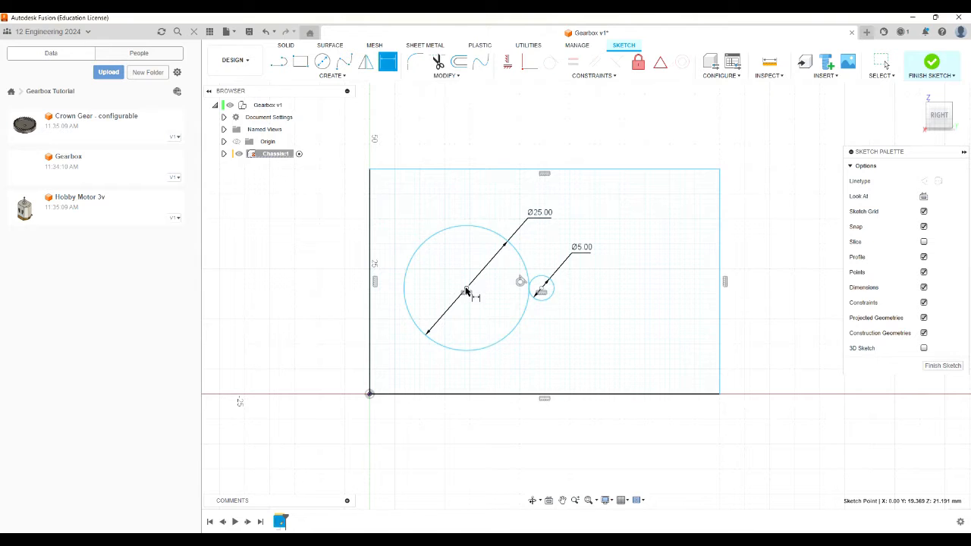
{"action": "left_click", "coordinate": [370, 395]}
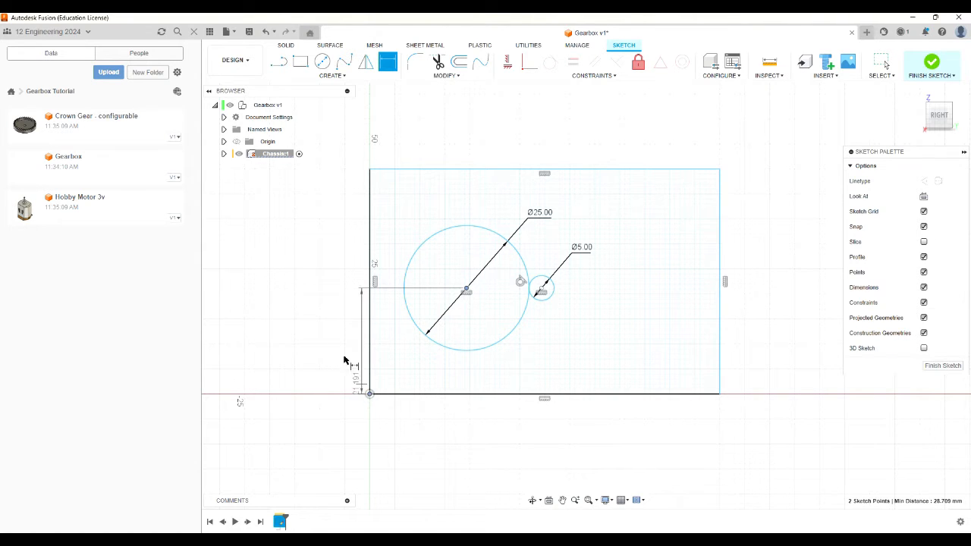
{"action": "left_click", "coordinate": [317, 346]}
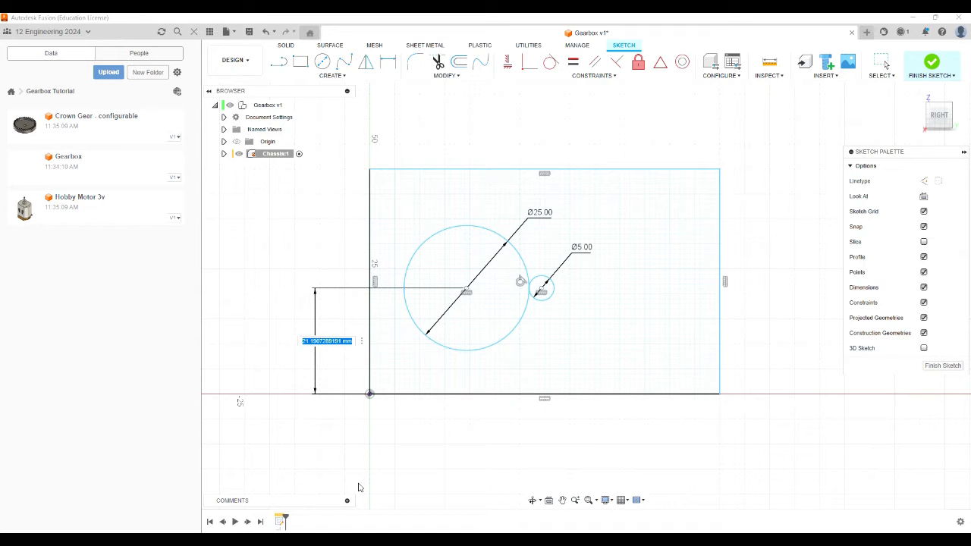
{"action": "type", "text": "18"}
{"action": "key", "text": "Return"}
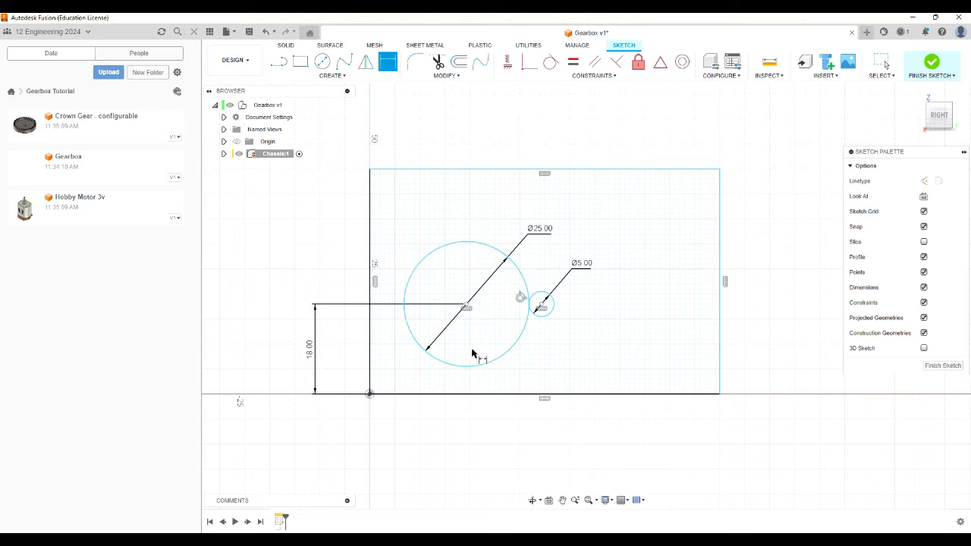
Step: Change the vertical distance from the origin to the large circle's centre to 15 mm
{"action": "double_click", "coordinate": [313, 353]}
{"action": "type", "text": "15"}
{"action": "key", "text": "Return"}
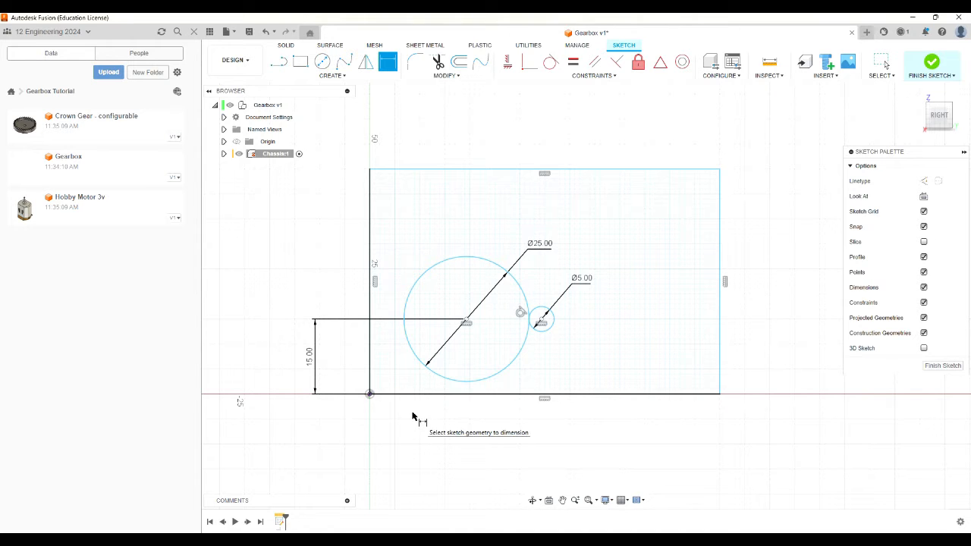
{"action": "key", "text": "Escape"}
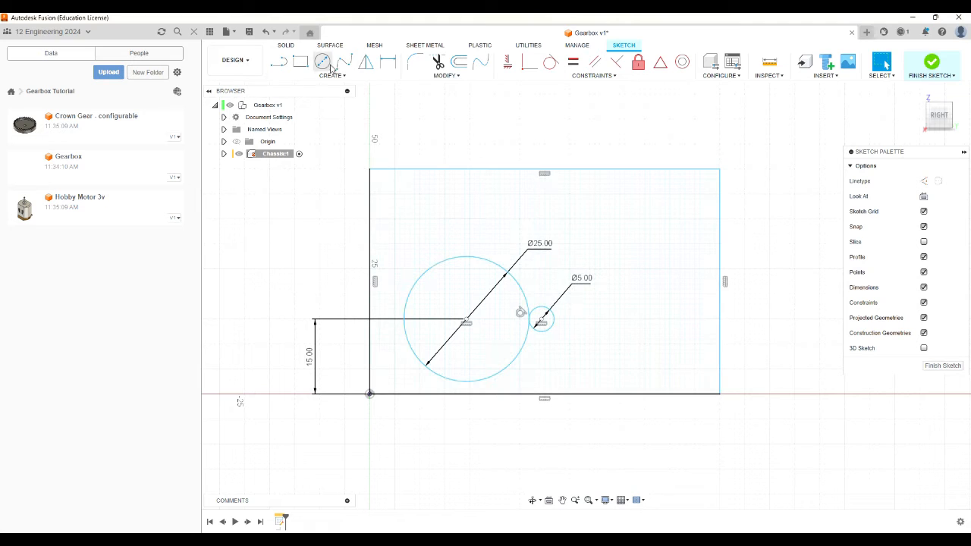
Step: Dimension the horizontal distance from the origin to the 25 mm circle's centre as 15 mm
{"action": "left_click", "coordinate": [388, 63]}
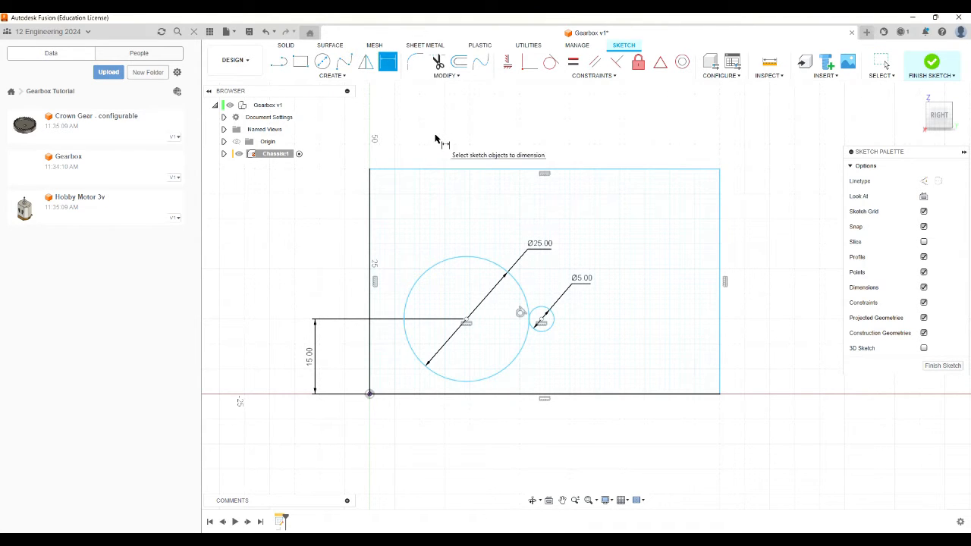
{"action": "left_click", "coordinate": [370, 393]}
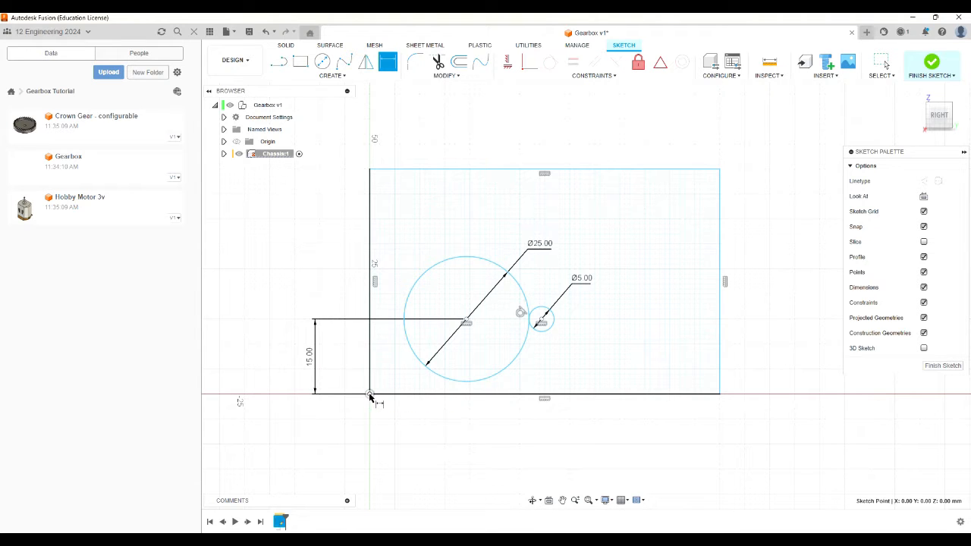
{"action": "left_click", "coordinate": [466, 323]}
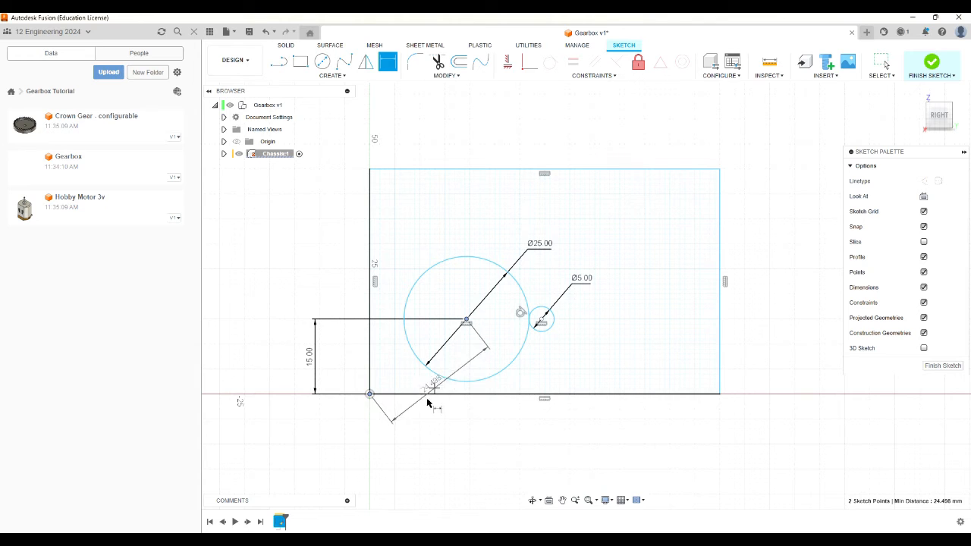
{"action": "left_click", "coordinate": [414, 437]}
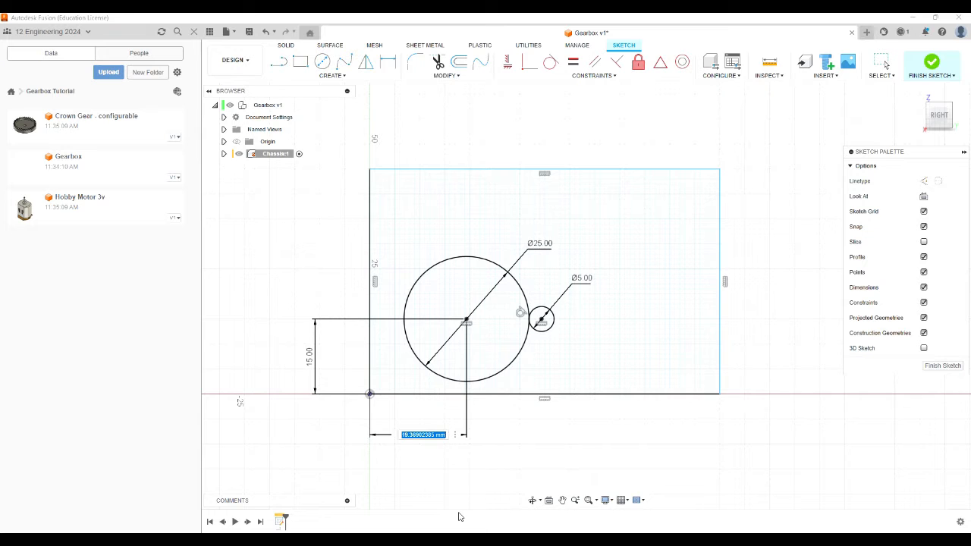
{"action": "type", "text": "15"}
{"action": "key", "text": "Return"}
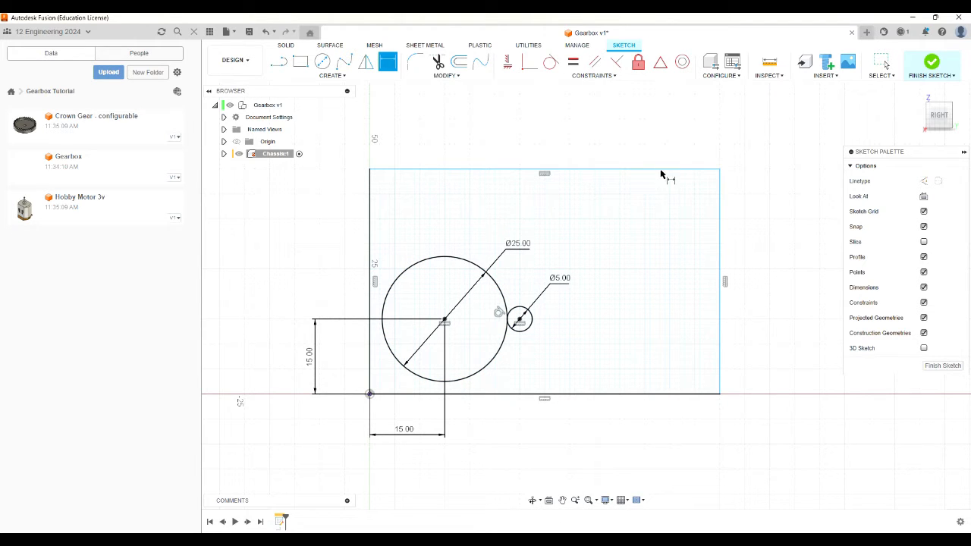
Step: Dimension the rectangle's top edge to make its width 40 mm
{"action": "left_click", "coordinate": [581, 173]}
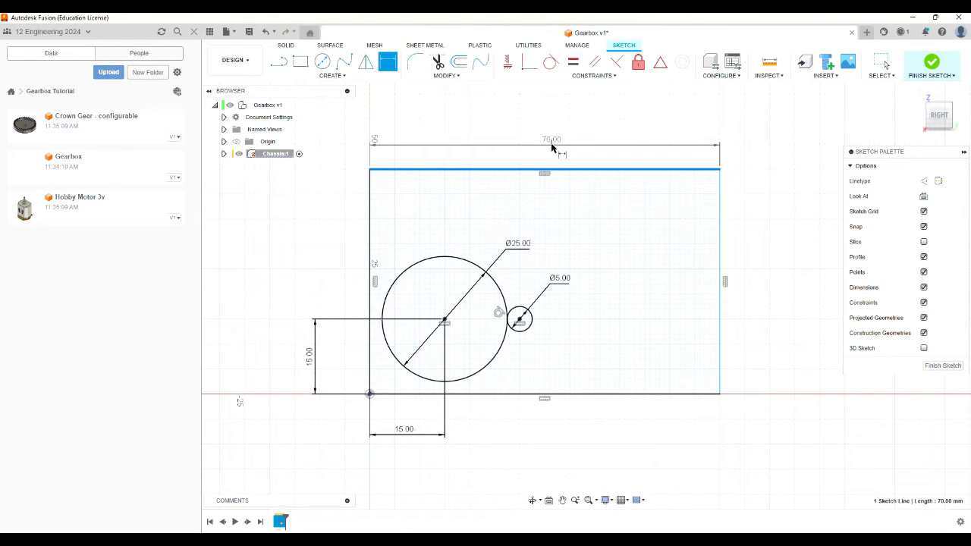
{"action": "left_click", "coordinate": [550, 145]}
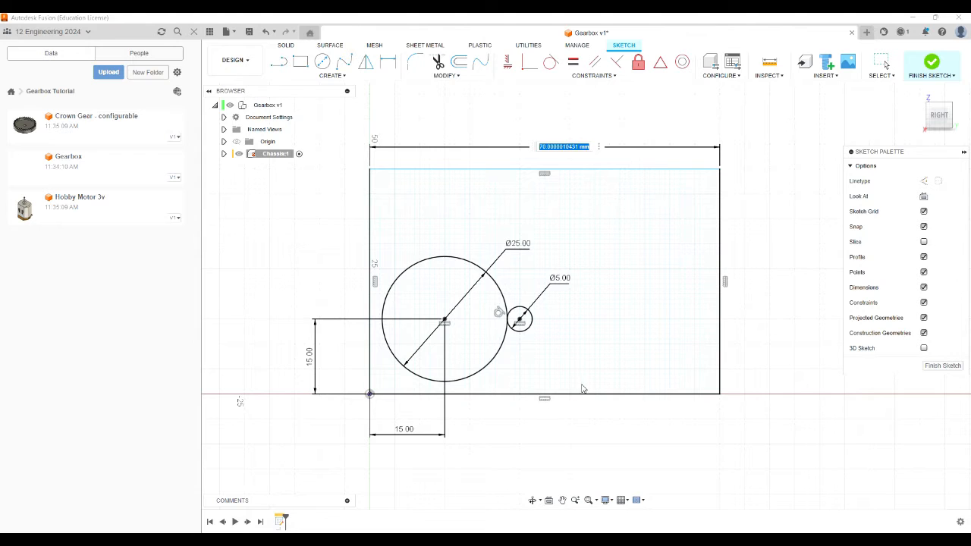
{"action": "type", "text": "40"}
{"action": "key", "text": "Return"}
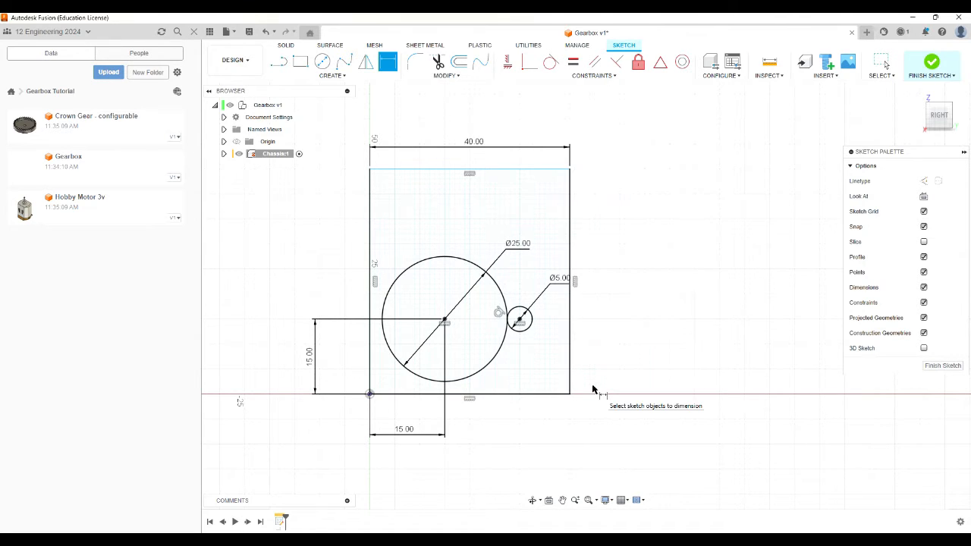
Step: Change the rectangle's width to 35 mm
{"action": "double_click", "coordinate": [475, 143]}
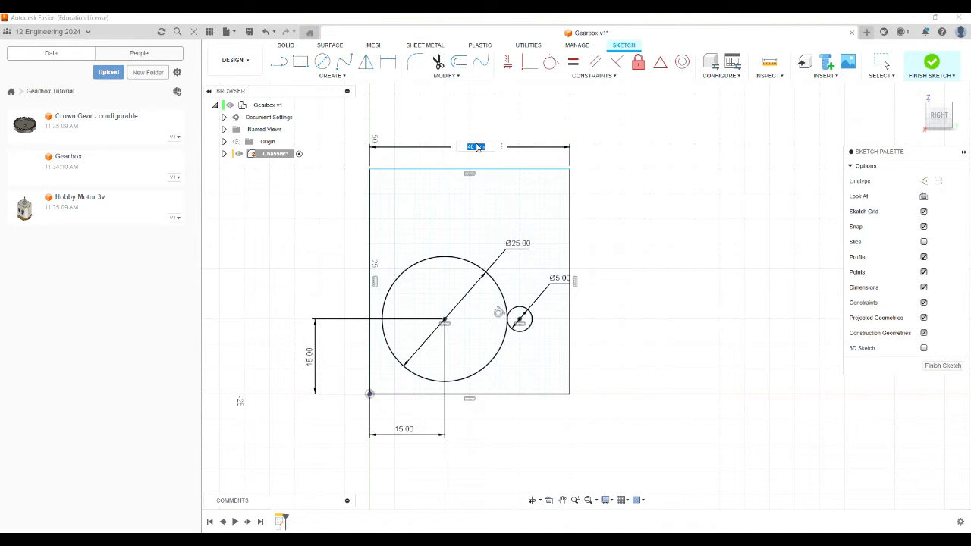
{"action": "type", "text": "35"}
{"action": "key", "text": "Return"}
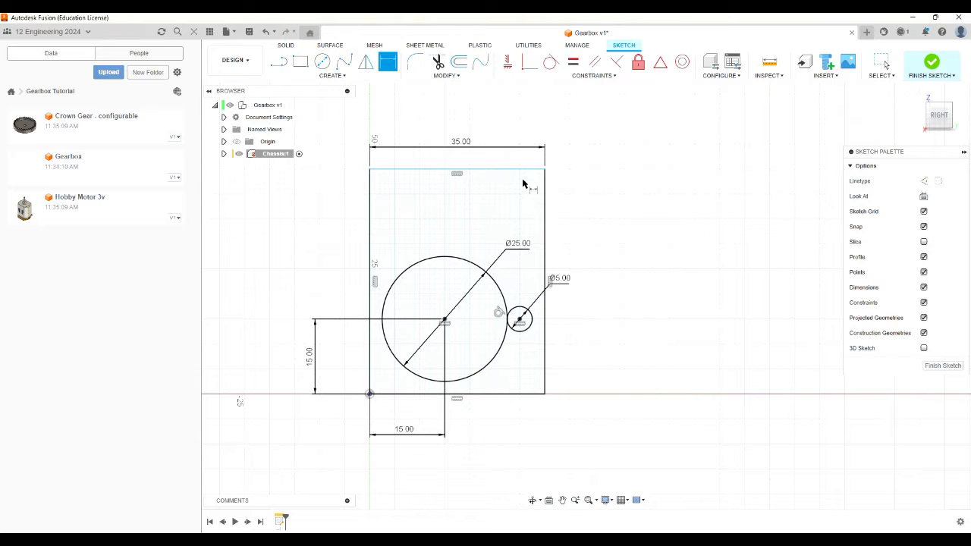
Step: Dimension the rectangle's vertical edge beside the 5 mm circle to make its height 30 mm
{"action": "left_click", "coordinate": [545, 237]}
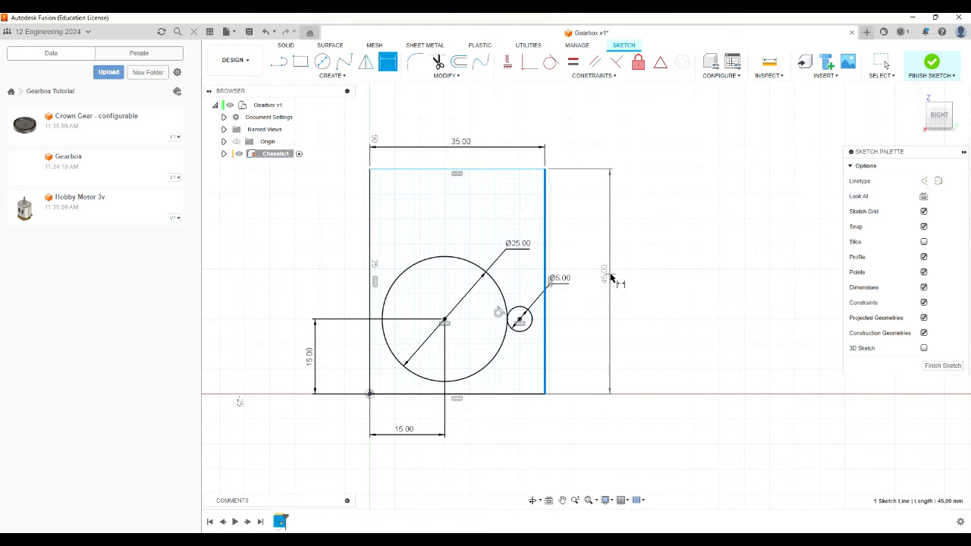
{"action": "left_click", "coordinate": [612, 277]}
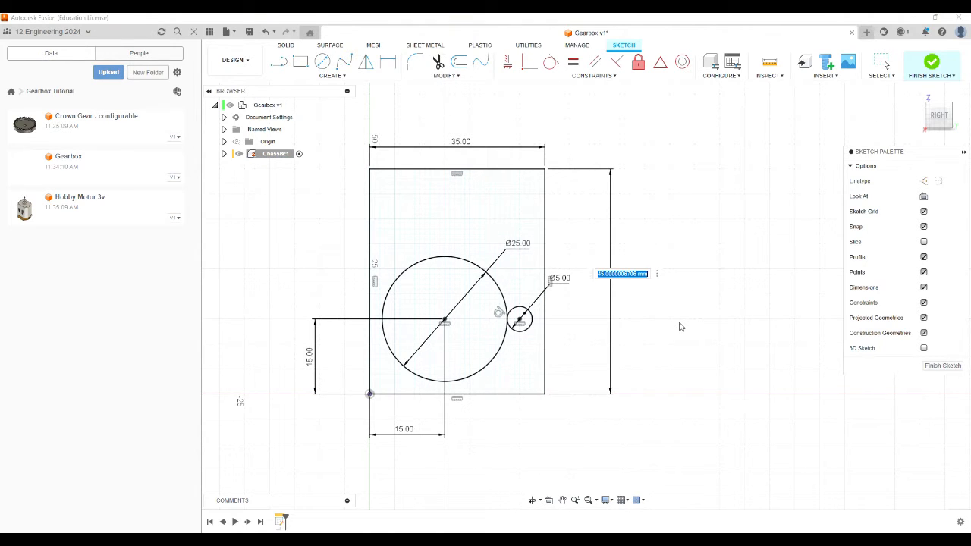
{"action": "type", "text": "30"}
{"action": "key", "text": "Return"}
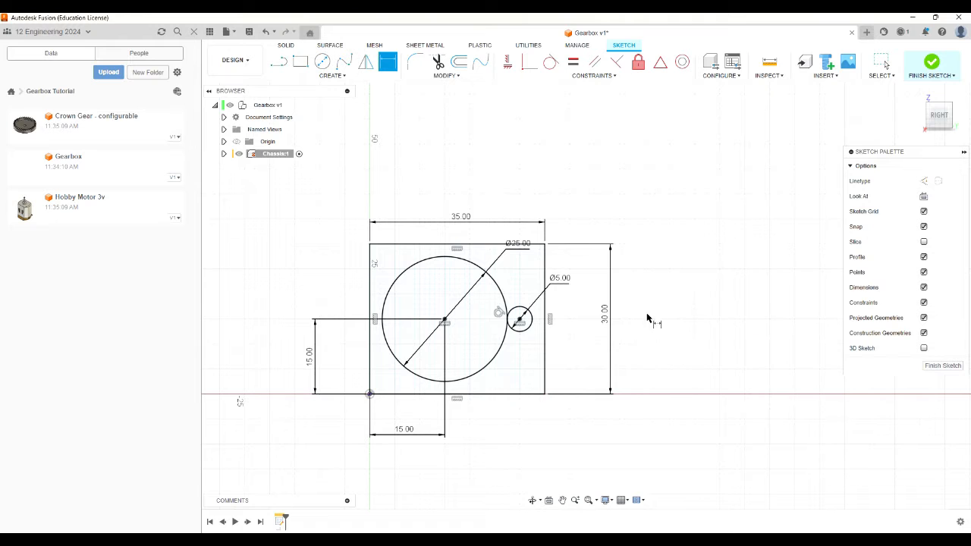
Step: Reduce the rectangle's height dimension to 25 mm and leave the dimension command
{"action": "double_click", "coordinate": [609, 319]}
{"action": "type", "text": "25"}
{"action": "key", "text": "Return"}
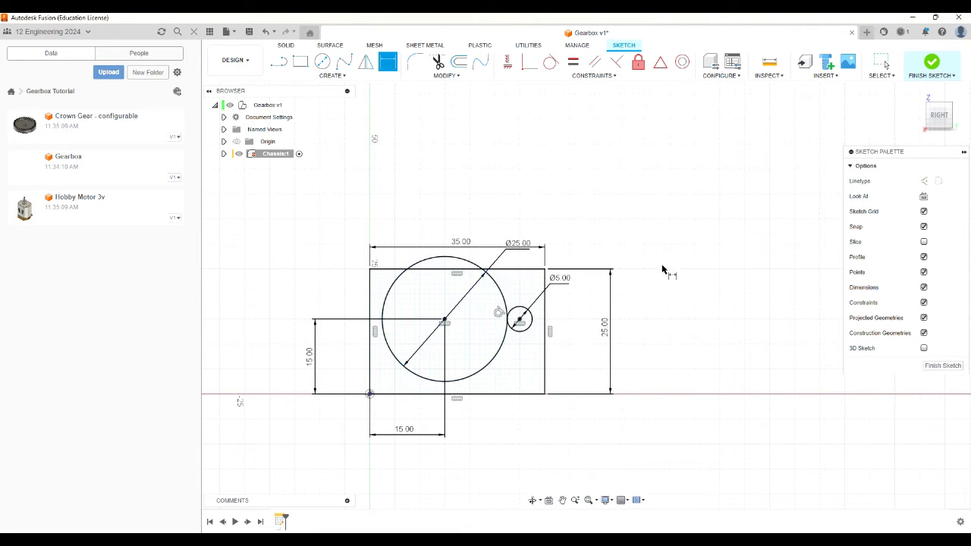
{"action": "key", "text": "e"}
{"action": "key", "text": "Escape"}
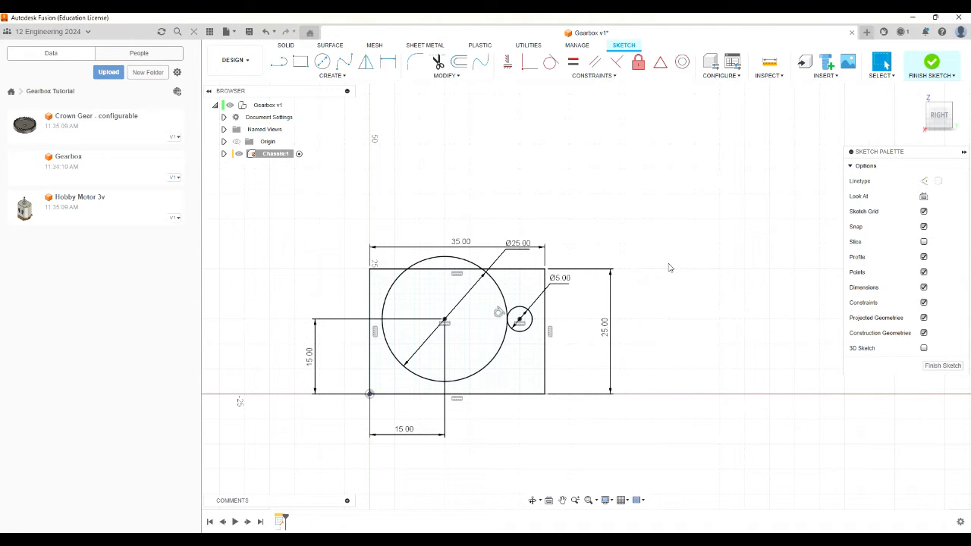
Step: Convert the 25 mm and 5 mm gear circles to construction geometry
{"action": "left_click", "coordinate": [500, 293]}
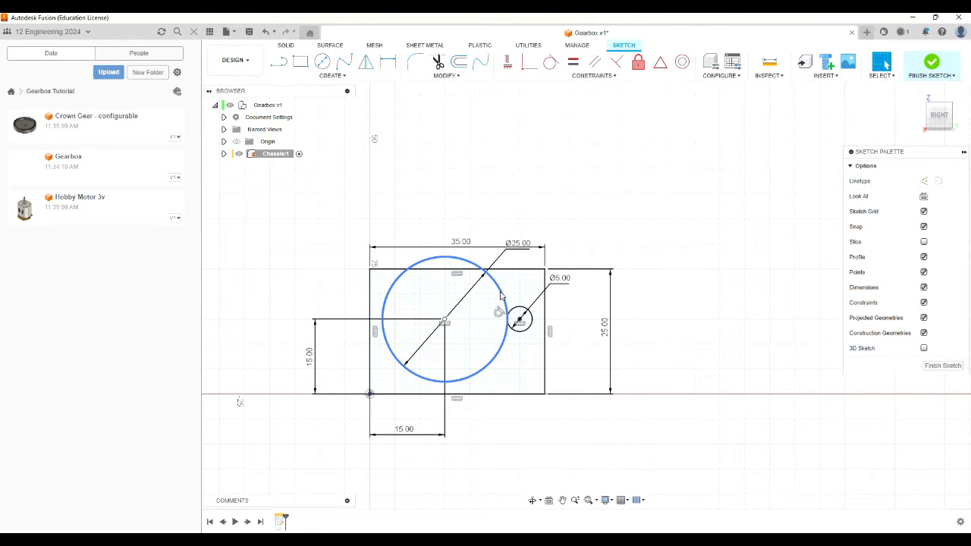
{"action": "left_click", "coordinate": [500, 296]}
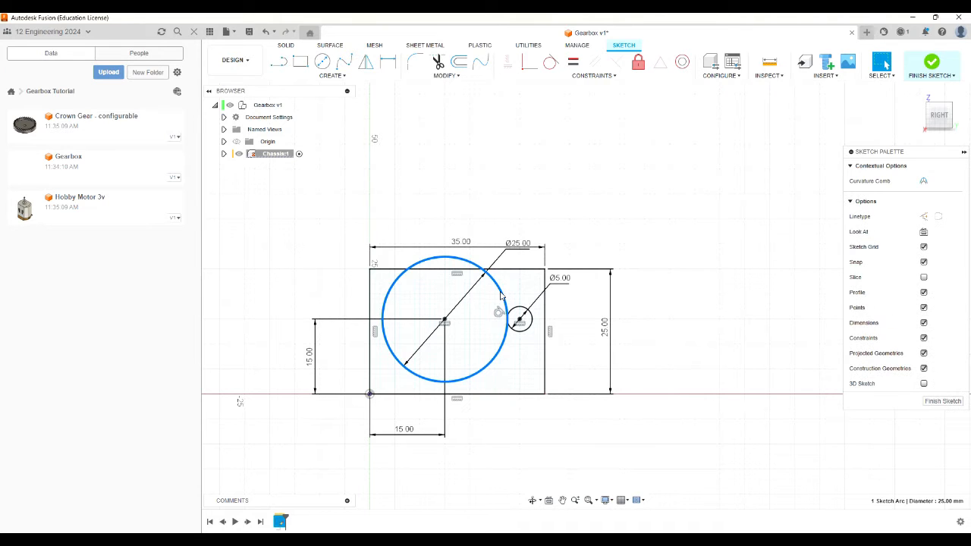
{"action": "left_click", "coordinate": [521, 312], "text": "shift"}
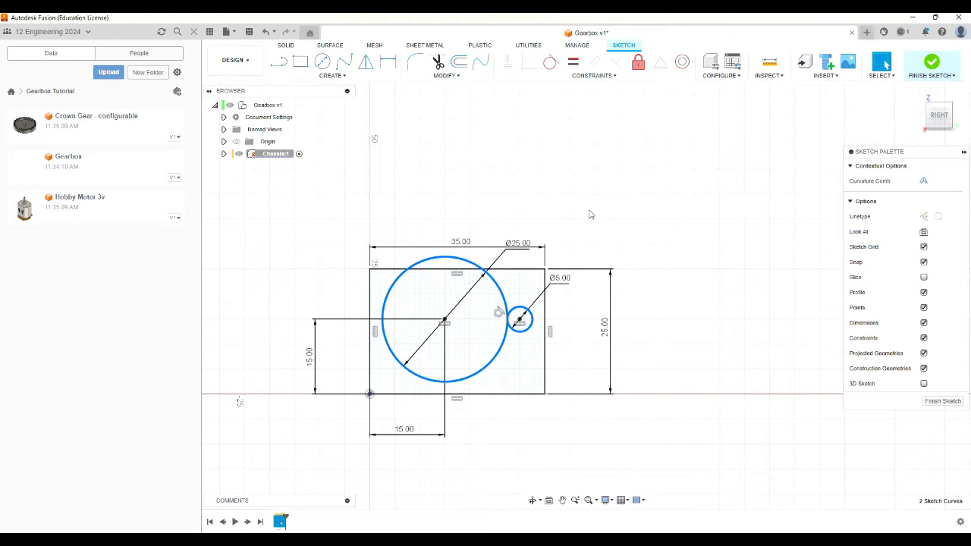
{"action": "key", "text": "x"}
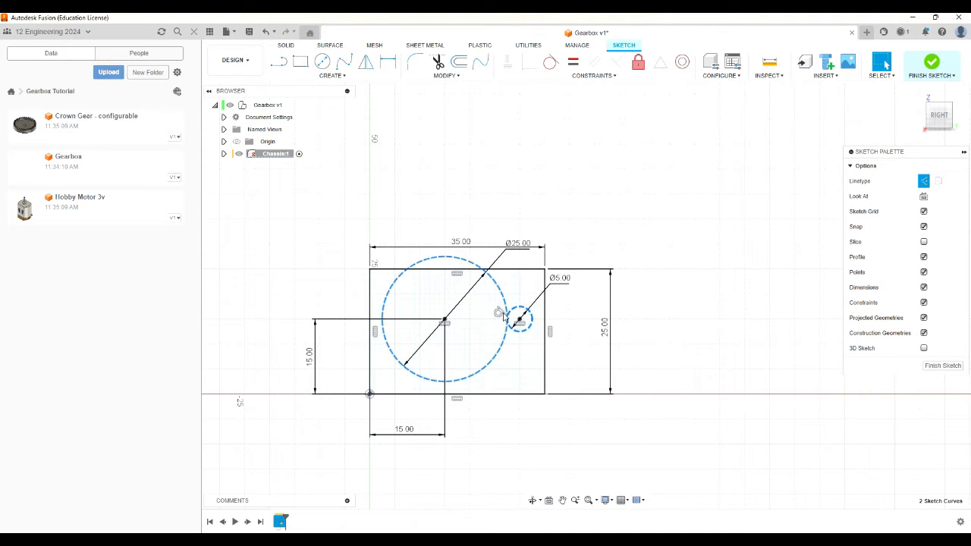
{"action": "left_click", "coordinate": [660, 206]}
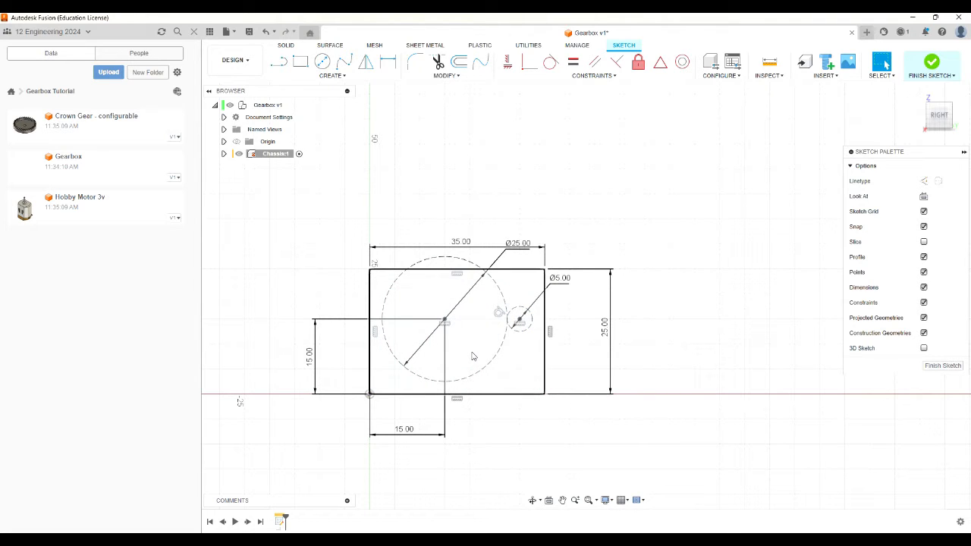
{"action": "left_click", "coordinate": [323, 64]}
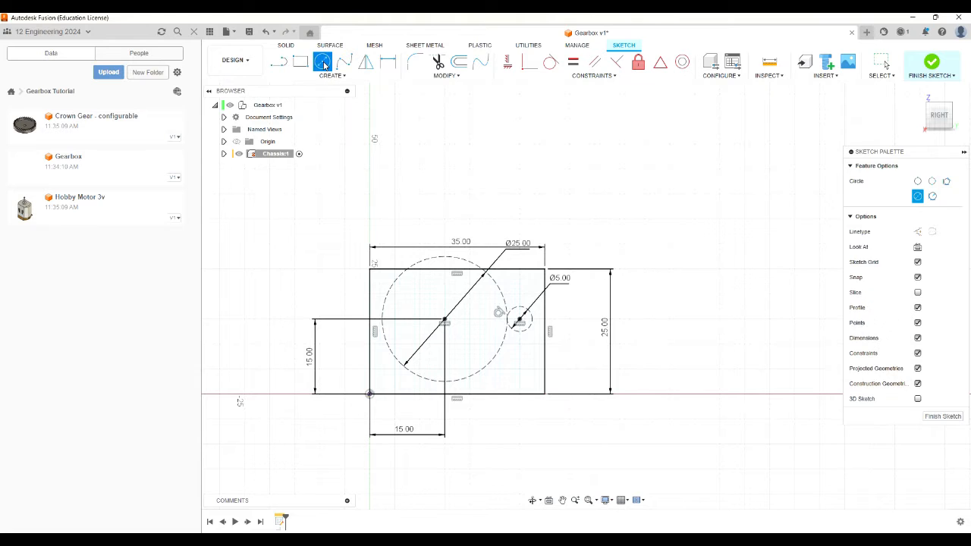
{"action": "left_click", "coordinate": [445, 321]}
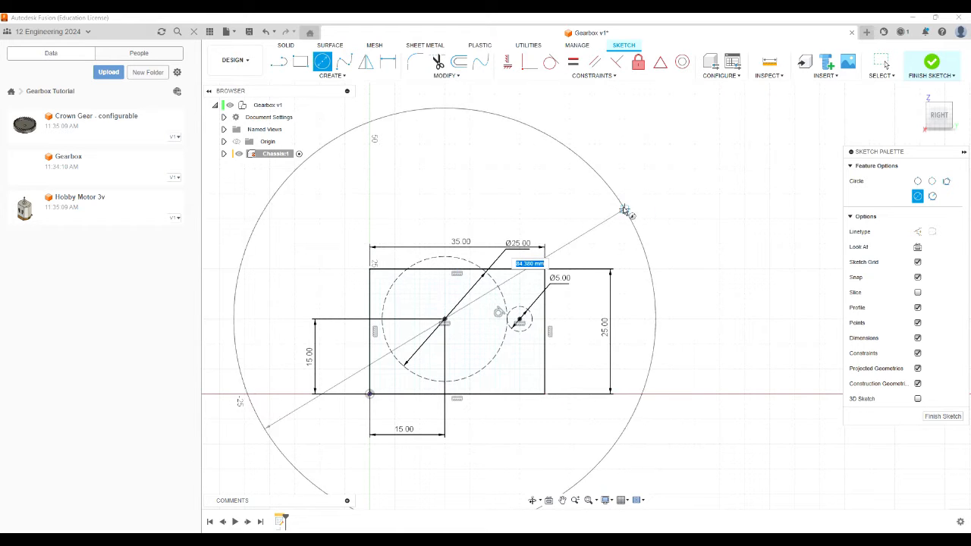
{"action": "key", "text": "Escape"}
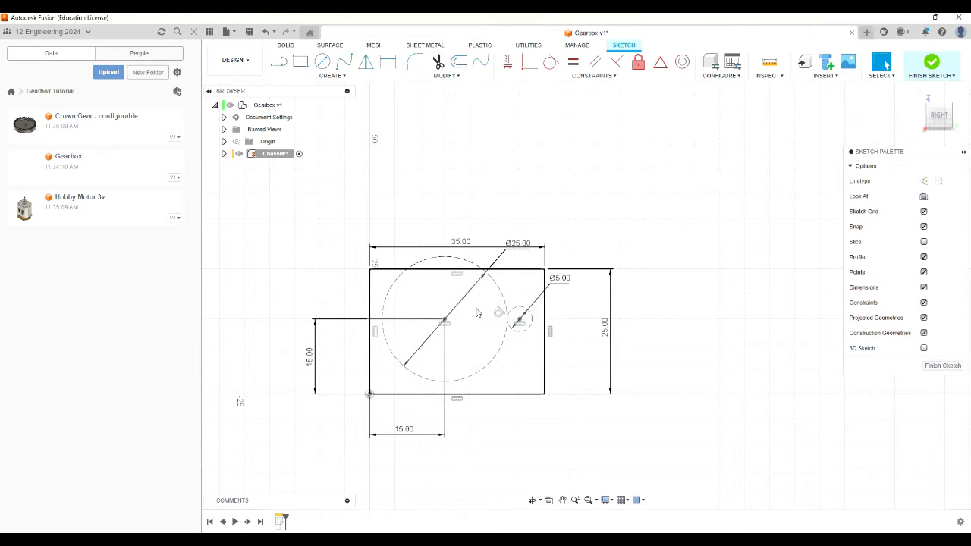
Step: Draw a 2.3 mm diameter axle-hole circle centred on the 25 mm construction circle
{"action": "left_click", "coordinate": [321, 61]}
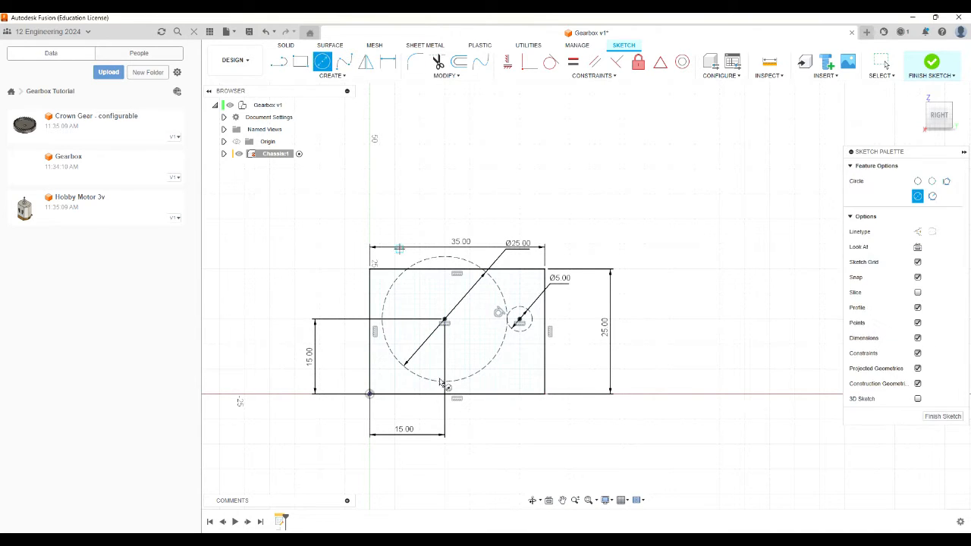
{"action": "left_click", "coordinate": [446, 320]}
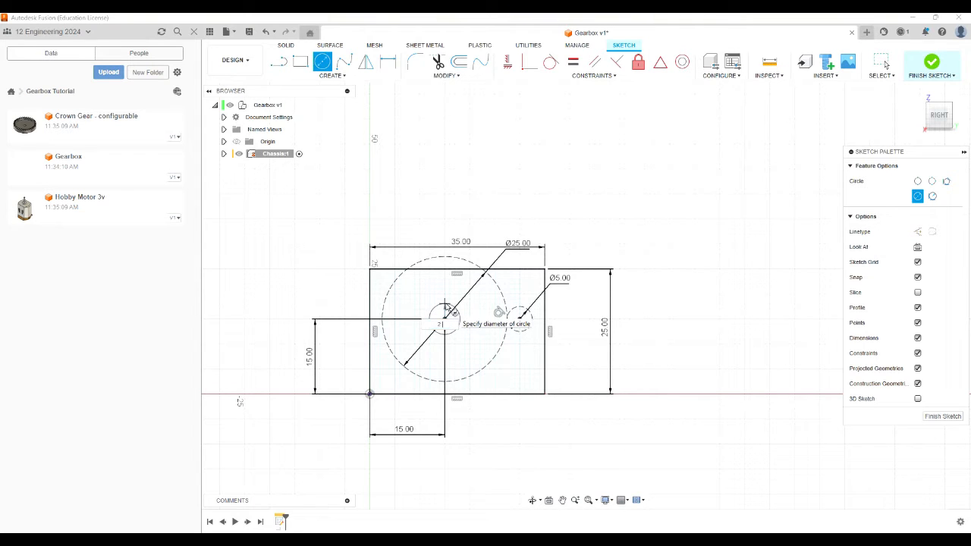
{"action": "key", "text": "Escape"}
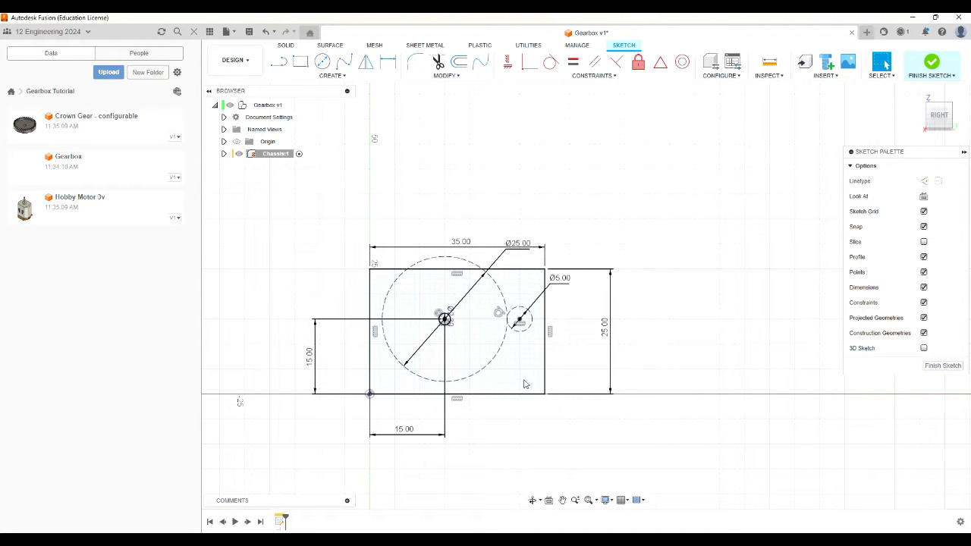
Step: Add a user parameter named axle_hole_dia in mm with the expression 2.3
{"action": "left_click", "coordinate": [456, 79]}
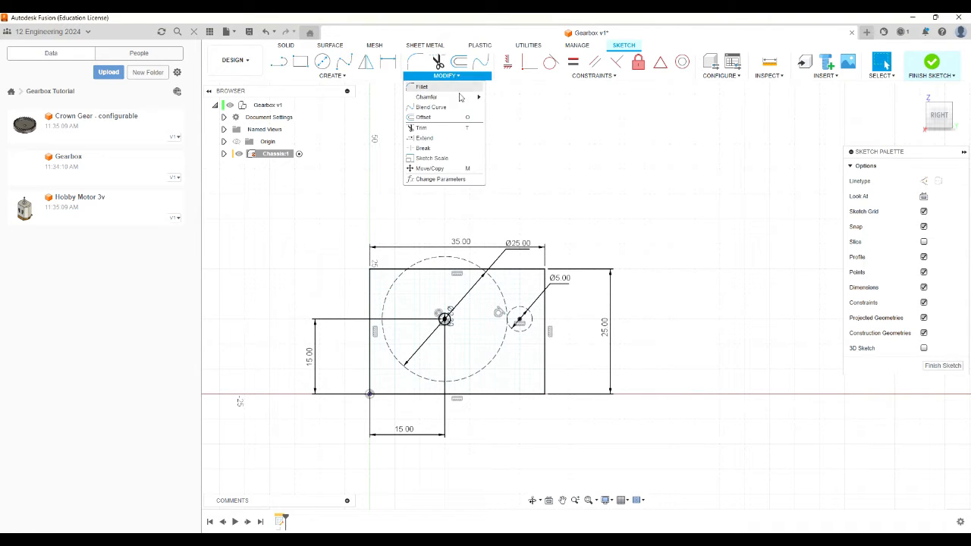
{"action": "left_click", "coordinate": [448, 117]}
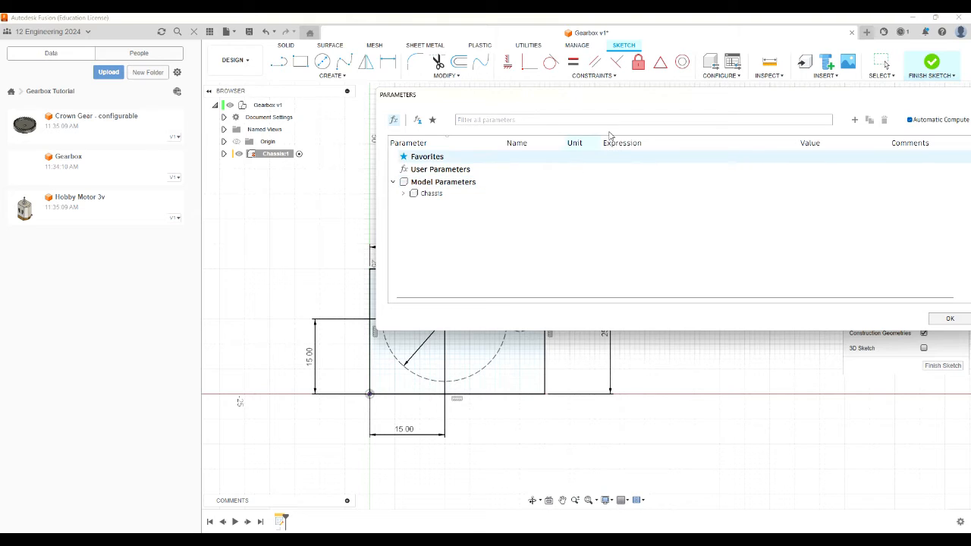
{"action": "left_click", "coordinate": [855, 120]}
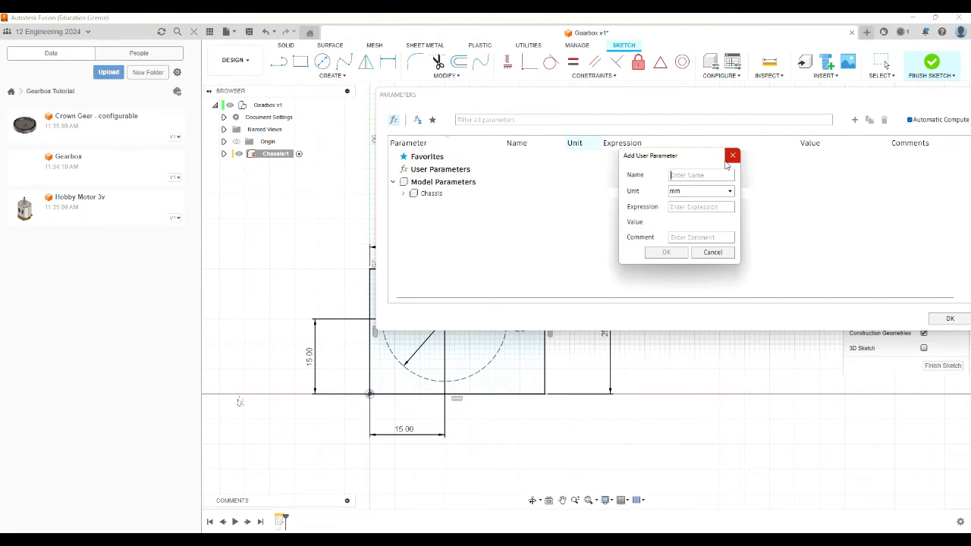
{"action": "type", "text": "axle_hole_dia"}
{"action": "left_click", "coordinate": [697, 207]}
{"action": "type", "text": "2.3"}
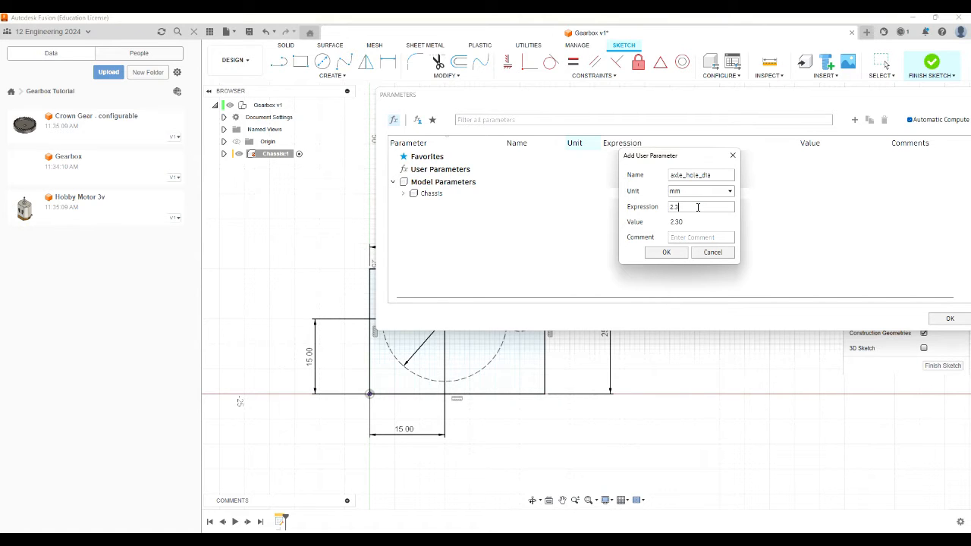
{"action": "left_click", "coordinate": [666, 252]}
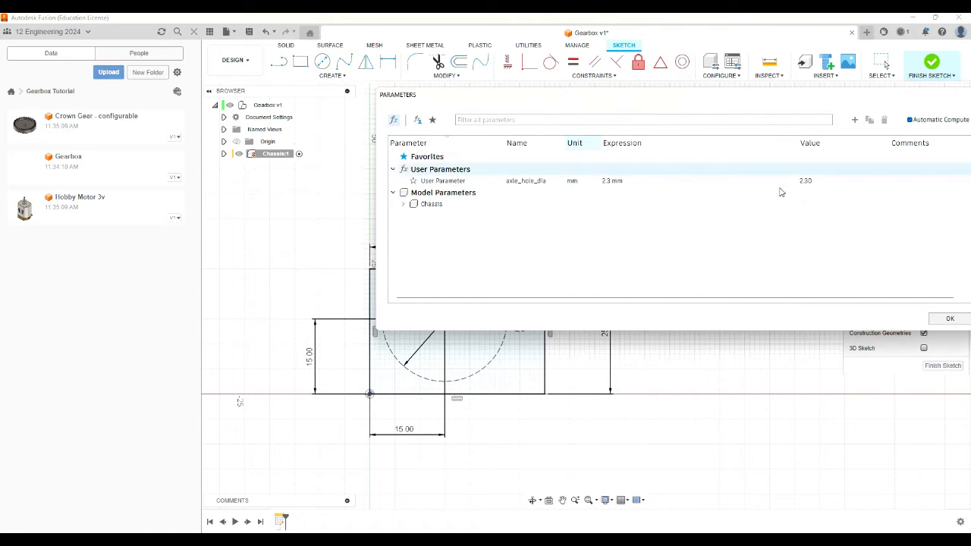
{"action": "left_click", "coordinate": [946, 317]}
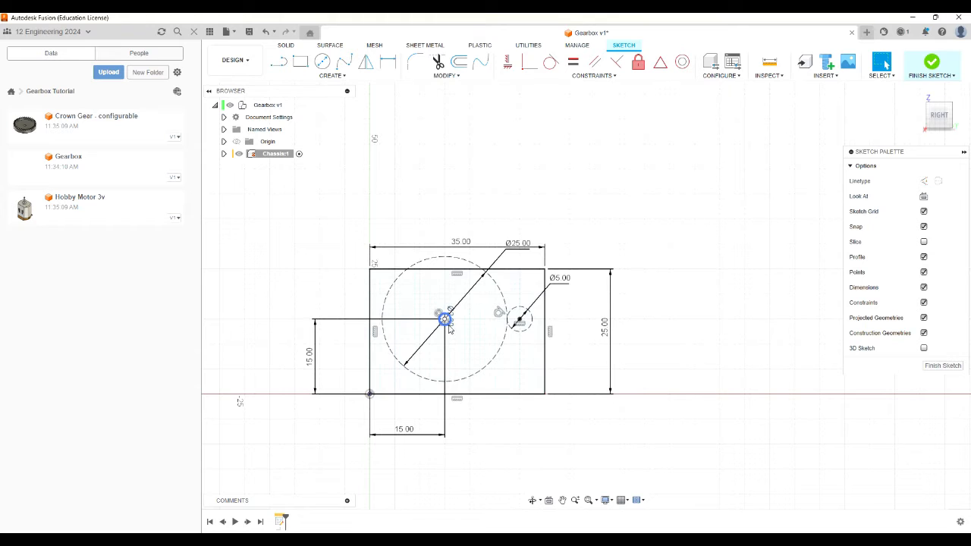
Step: Try to add another diameter dimension to the axle-hole circle at the 25 mm circle's centre
{"action": "scroll", "coordinate": [446, 322], "scroll_direction": "up", "scroll_amount": 4}
{"action": "scroll", "coordinate": [448, 324], "scroll_direction": "down", "scroll_amount": 3}
{"action": "scroll", "coordinate": [448, 325], "scroll_direction": "up", "scroll_amount": 1}
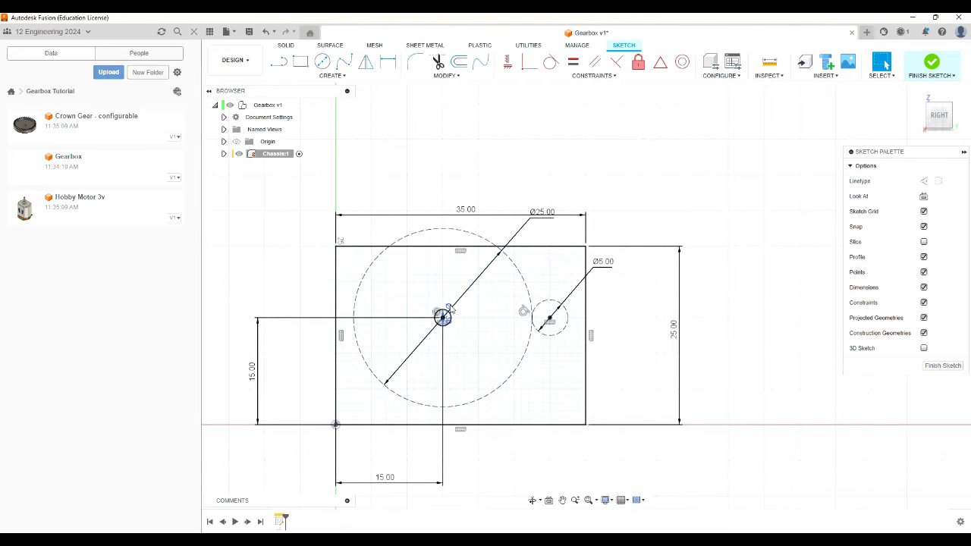
{"action": "scroll", "coordinate": [450, 308], "scroll_direction": "up", "scroll_amount": 3}
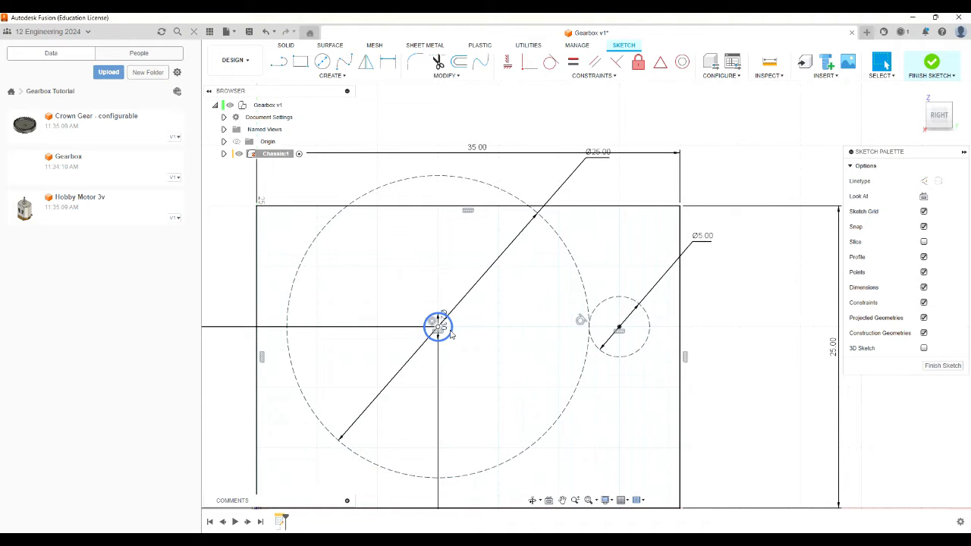
{"action": "left_click", "coordinate": [450, 332]}
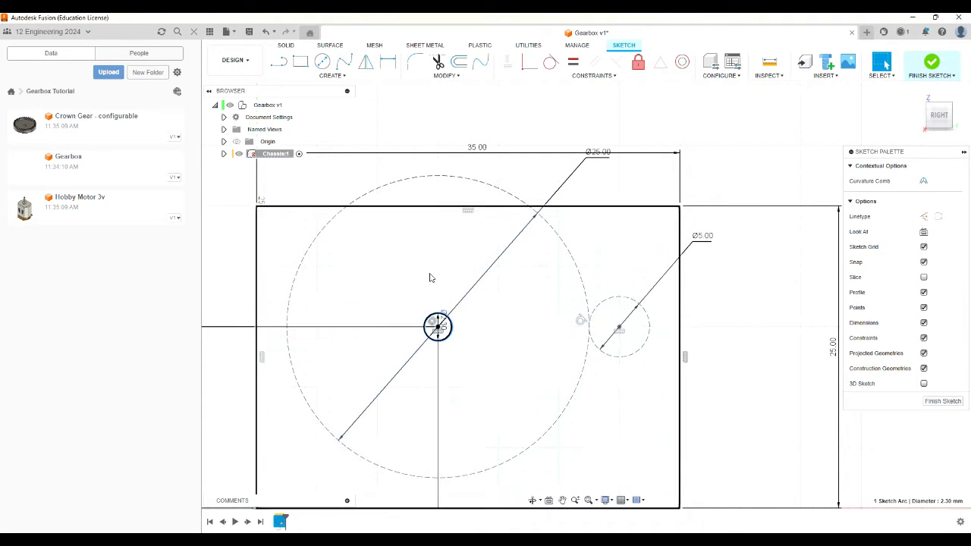
{"action": "left_click", "coordinate": [388, 64]}
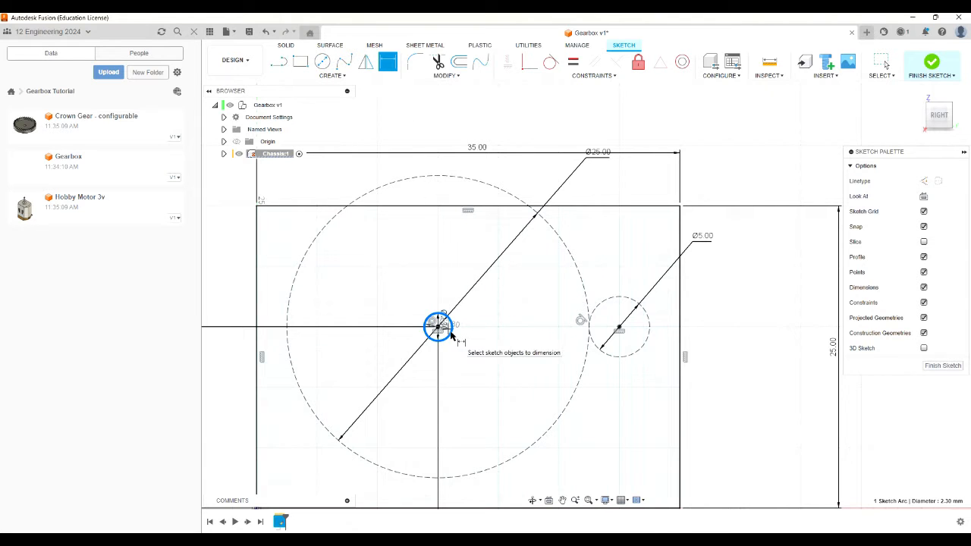
{"action": "key", "text": "Escape"}
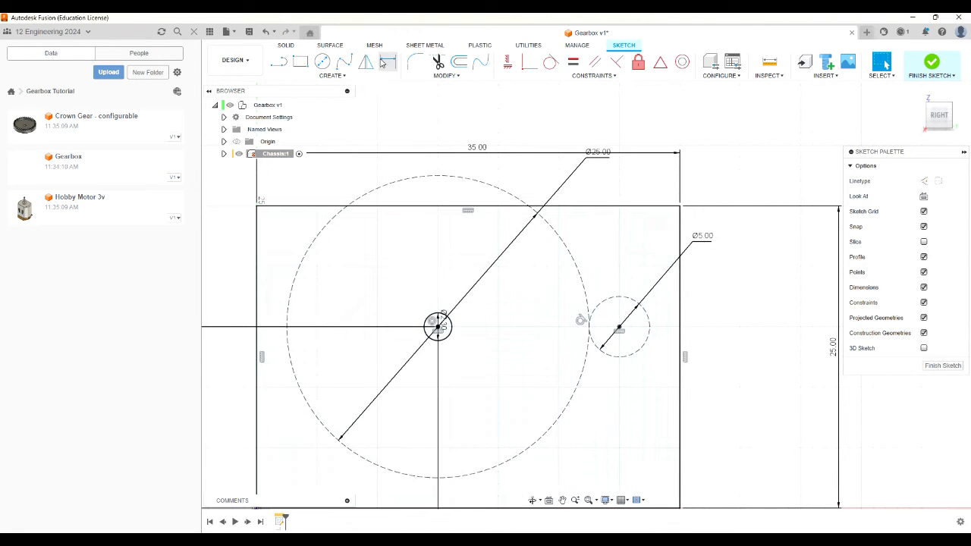
{"action": "left_click", "coordinate": [385, 64]}
{"action": "left_click", "coordinate": [445, 319]}
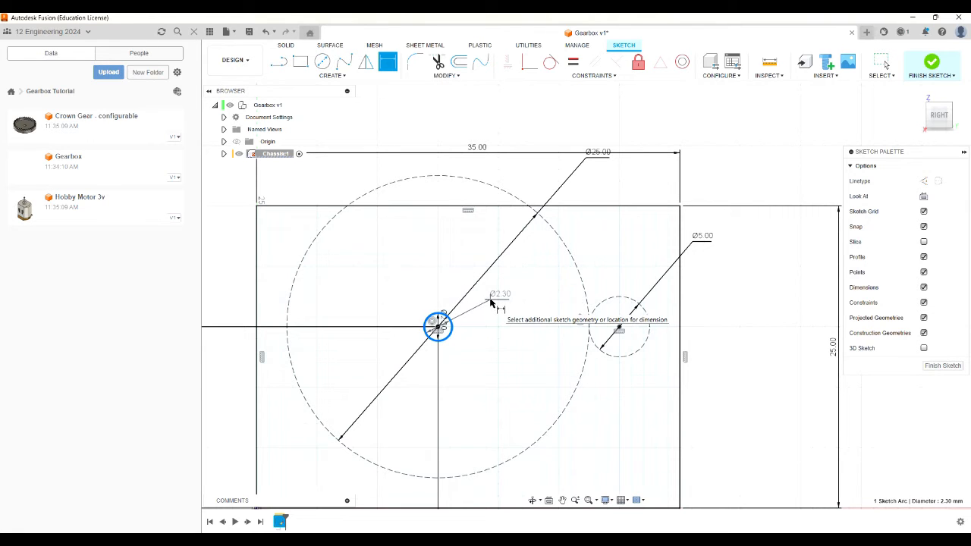
{"action": "left_click", "coordinate": [491, 303]}
{"action": "key", "text": "Return"}
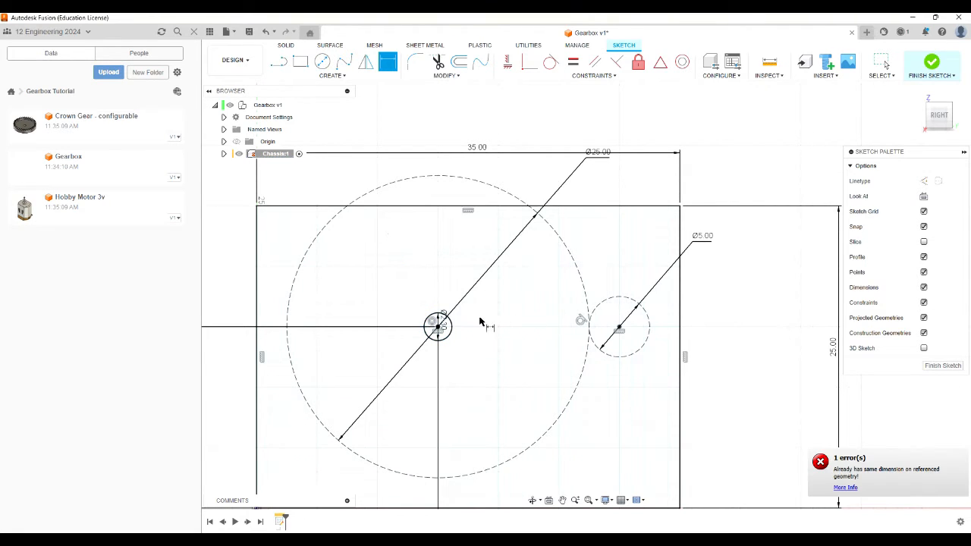
Step: Delete the existing diameter dimension of the axle-hole circle
{"action": "scroll", "coordinate": [440, 319], "scroll_direction": "up", "scroll_amount": 3}
{"action": "key", "text": "Escape"}
{"action": "left_click", "coordinate": [441, 322]}
{"action": "key", "text": "Delete"}
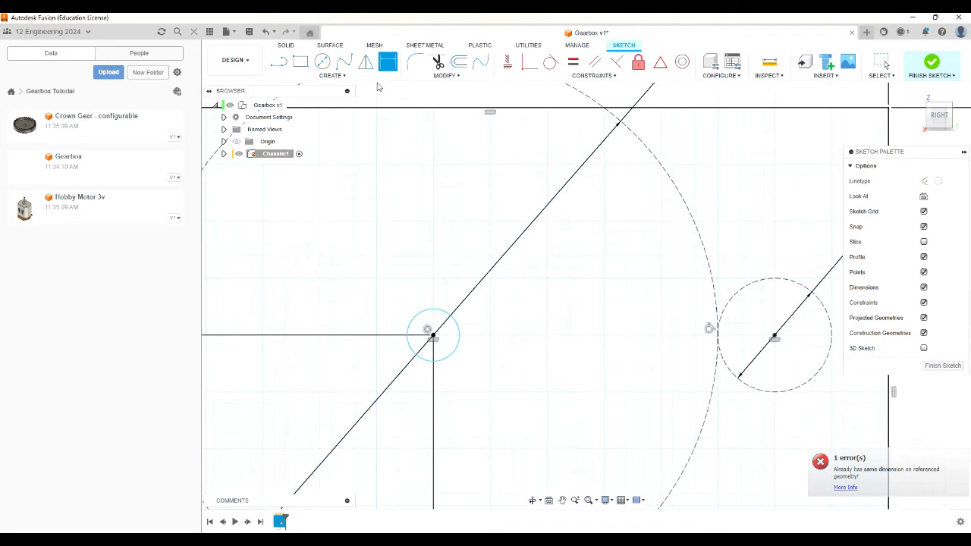
Step: Dimension the diameter of the axle-hole circle at the 25 mm construction circle's centre with the parameter axle_hole_dia
{"action": "key", "text": "d"}
{"action": "left_click", "coordinate": [458, 331]}
{"action": "left_click", "coordinate": [511, 316]}
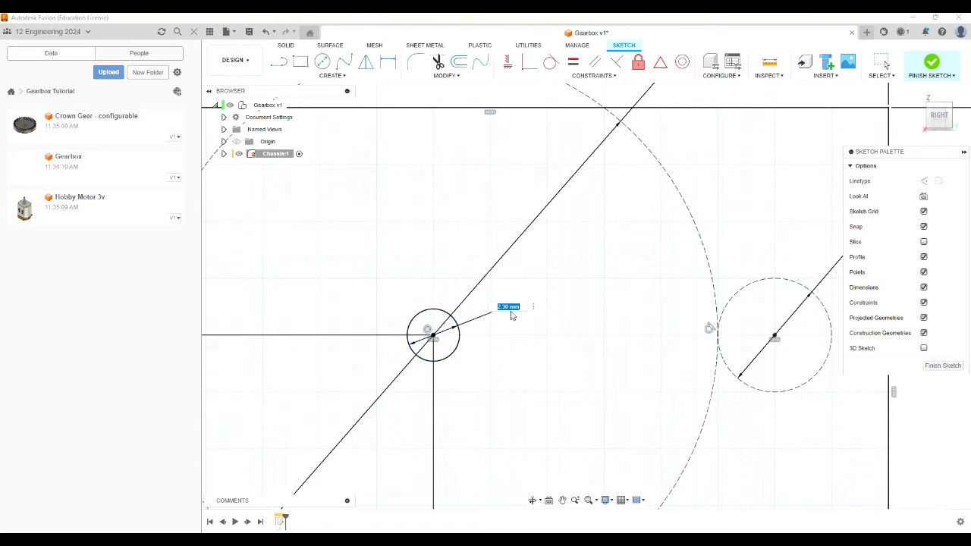
{"action": "type", "text": "axl"}
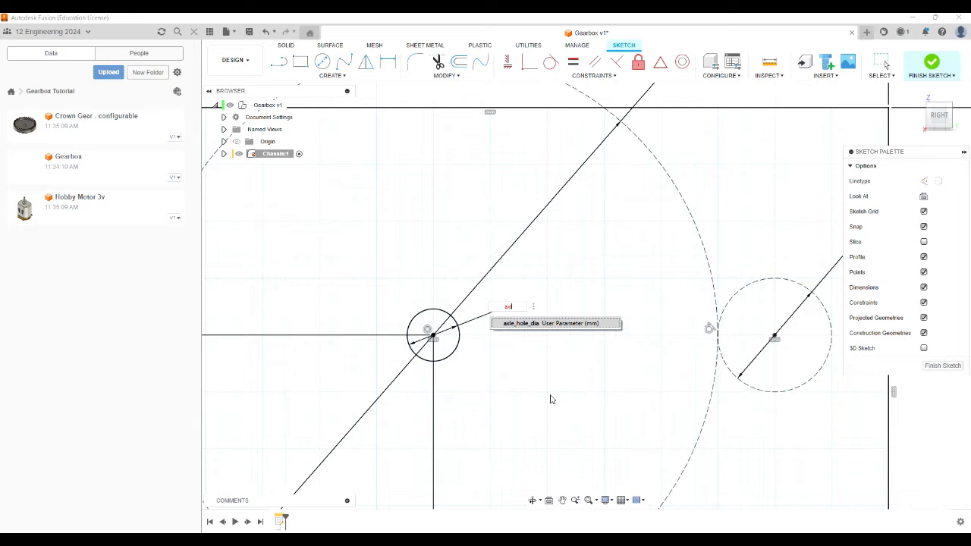
{"action": "left_click", "coordinate": [526, 326]}
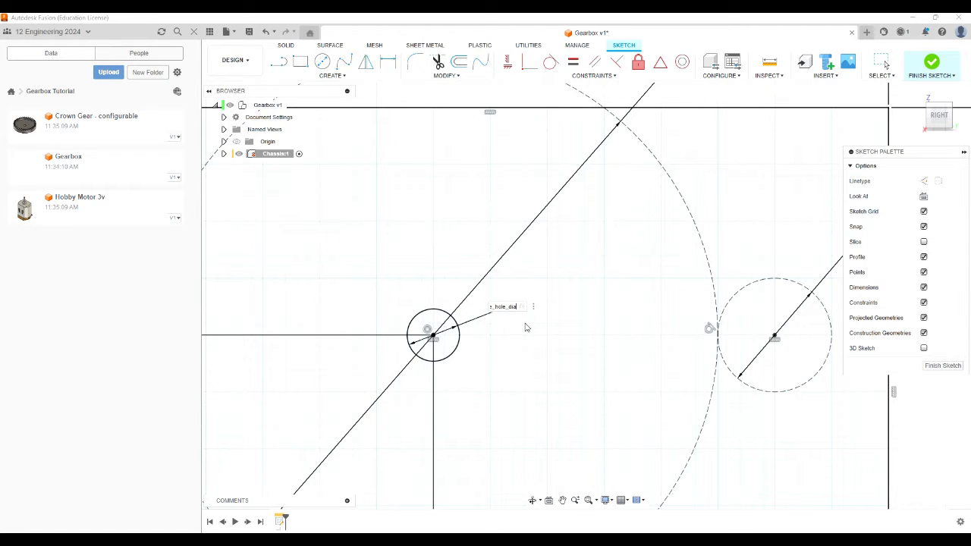
{"action": "key", "text": "Return"}
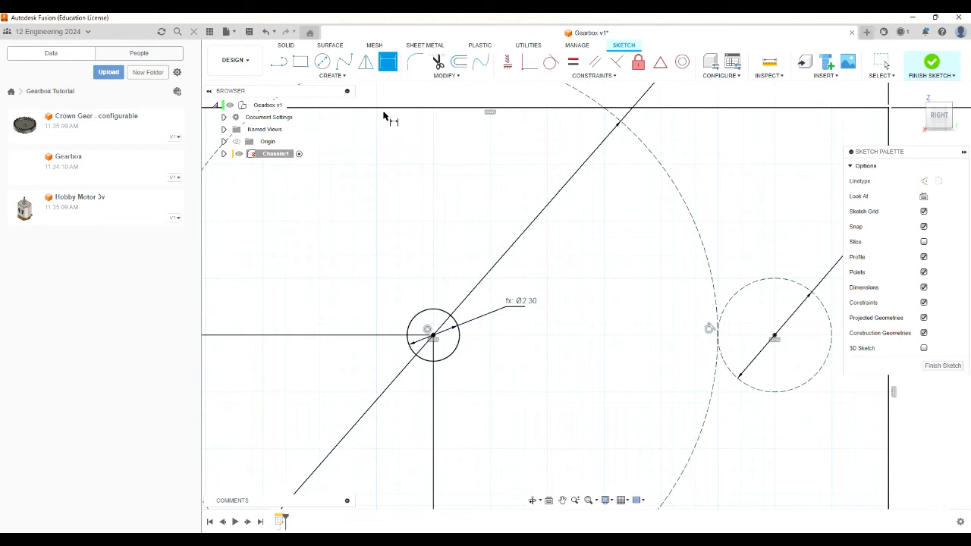
Step: Draw an axle-hole circle centred on the 5 mm construction circle, with its diameter set to axle_hole_dia
{"action": "key", "text": "c"}
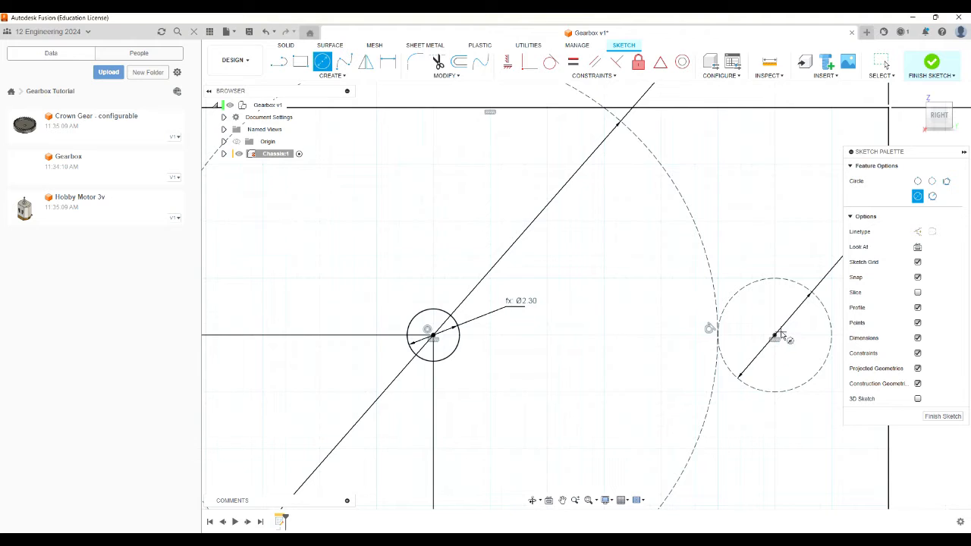
{"action": "left_click", "coordinate": [776, 335]}
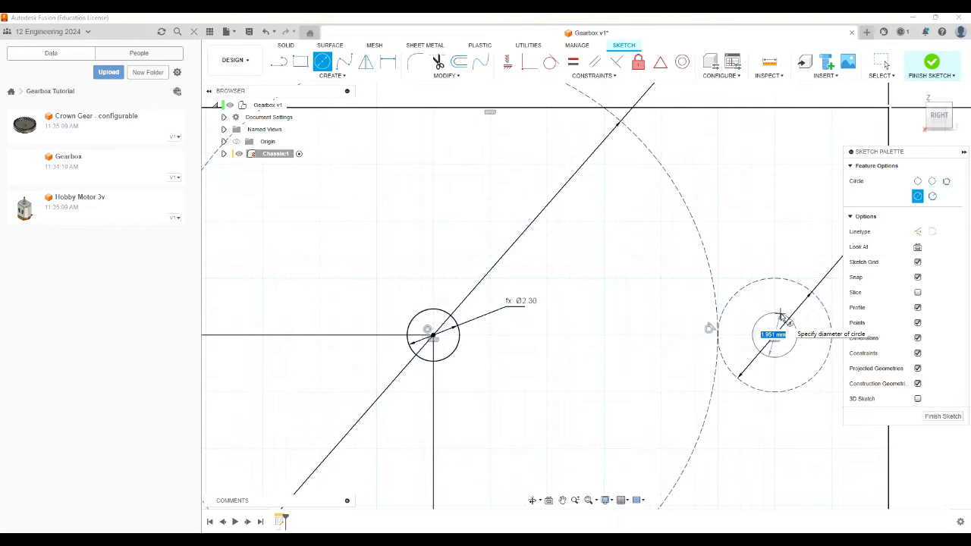
{"action": "type", "text": "axl"}
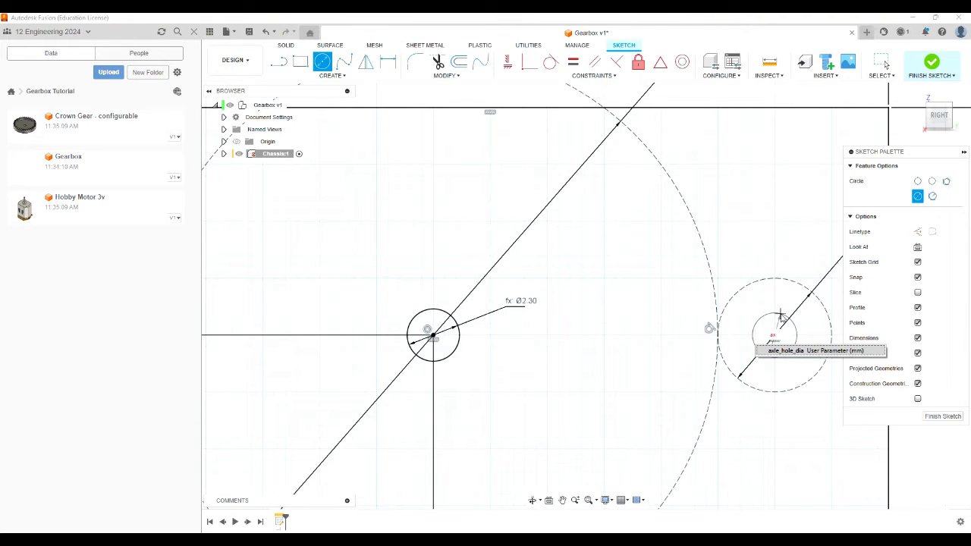
{"action": "left_click", "coordinate": [804, 352]}
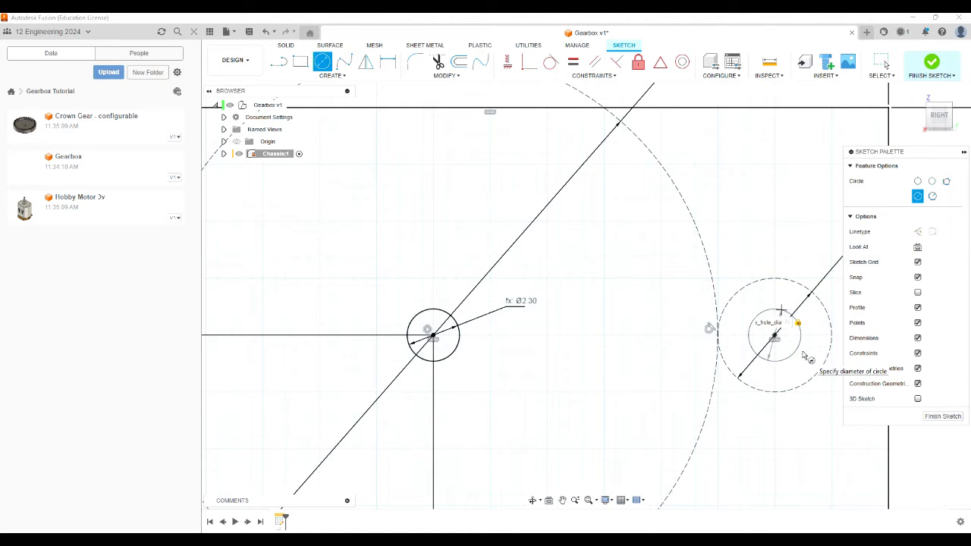
{"action": "key", "text": "Return"}
{"action": "key", "text": "Escape"}
Step: Move the diameter dimension of the axle hole in the 5 mm construction circle outside that circle
{"action": "scroll", "coordinate": [805, 355], "scroll_direction": "down", "scroll_amount": 1}
{"action": "scroll", "coordinate": [781, 341], "scroll_direction": "up", "scroll_amount": 4}
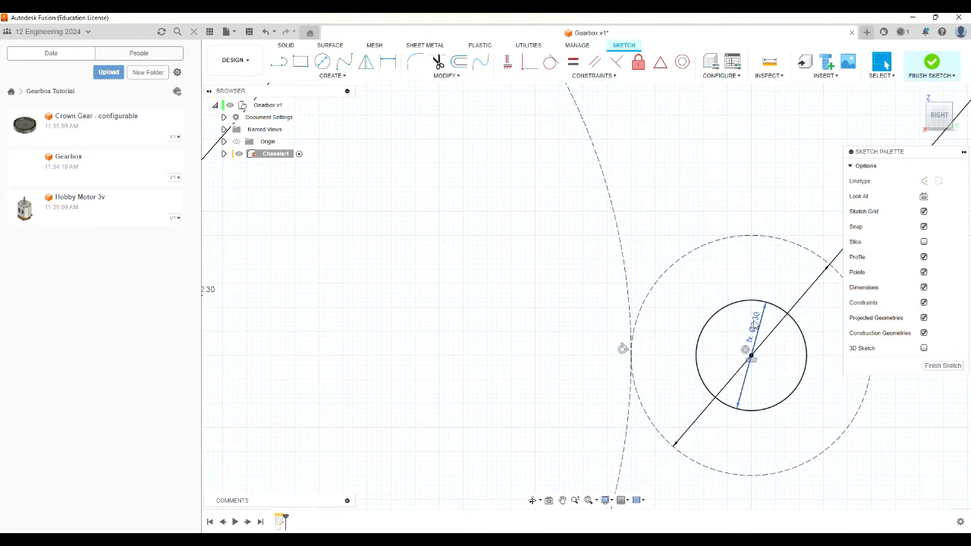
{"action": "mouse_move", "coordinate": [755, 322]}
{"action": "left_mouse_down"}
{"action": "mouse_move", "coordinate": [789, 285]}
{"action": "mouse_move", "coordinate": [745, 243]}
{"action": "mouse_move", "coordinate": [673, 209]}
{"action": "mouse_move", "coordinate": [679, 157]}
{"action": "left_mouse_up"}
{"action": "scroll", "coordinate": [533, 345], "scroll_direction": "down", "scroll_amount": 3}
{"action": "scroll", "coordinate": [427, 373], "scroll_direction": "down", "scroll_amount": 2}
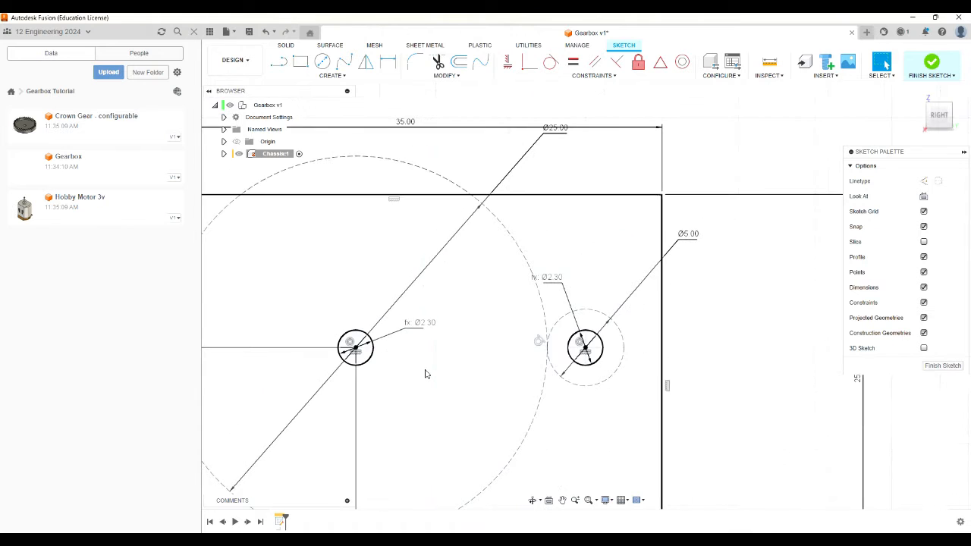
{"action": "scroll", "coordinate": [782, 368], "scroll_direction": "down", "scroll_amount": 4}
{"action": "scroll", "coordinate": [548, 220], "scroll_direction": "up", "scroll_amount": 2}
{"action": "scroll", "coordinate": [570, 238], "scroll_direction": "down", "scroll_amount": 3}
{"action": "scroll", "coordinate": [654, 464], "scroll_direction": "up", "scroll_amount": 3}
{"action": "scroll", "coordinate": [649, 459], "scroll_direction": "down", "scroll_amount": 3}
{"action": "scroll", "coordinate": [645, 452], "scroll_direction": "up", "scroll_amount": 3}
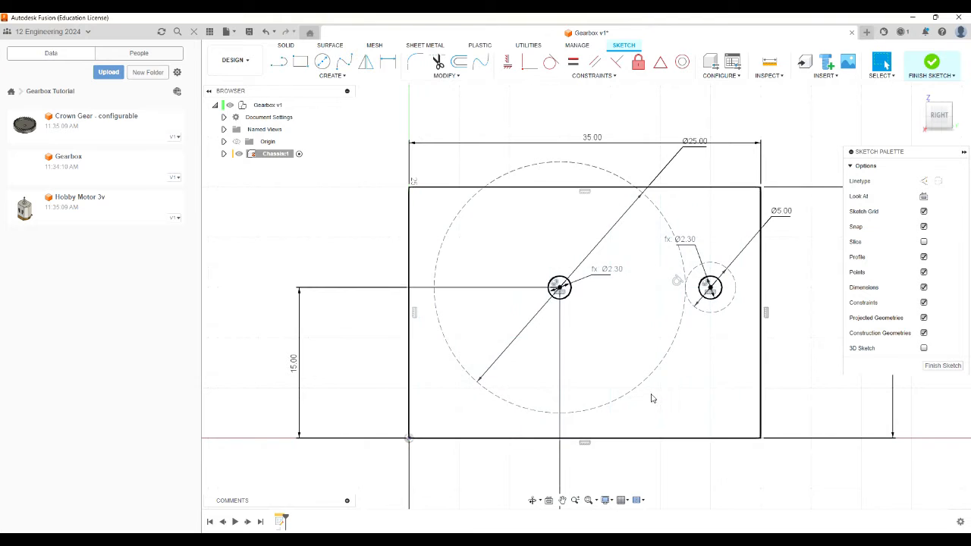
{"action": "scroll", "coordinate": [682, 394], "scroll_direction": "down", "scroll_amount": 1}
{"action": "scroll", "coordinate": [679, 387], "scroll_direction": "up", "scroll_amount": 2}
{"action": "scroll", "coordinate": [676, 386], "scroll_direction": "down", "scroll_amount": 2}
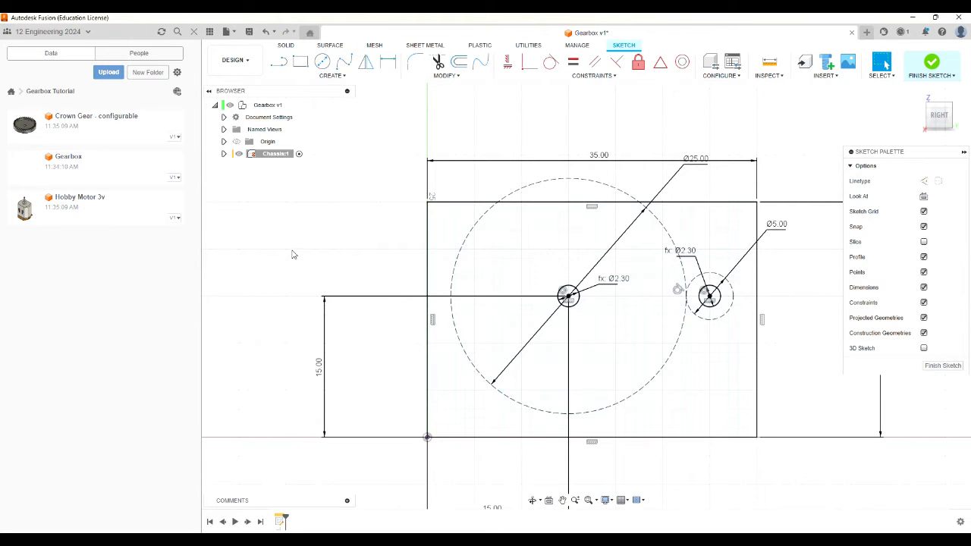
{"action": "scroll", "coordinate": [292, 253], "scroll_direction": "down", "scroll_amount": 3}
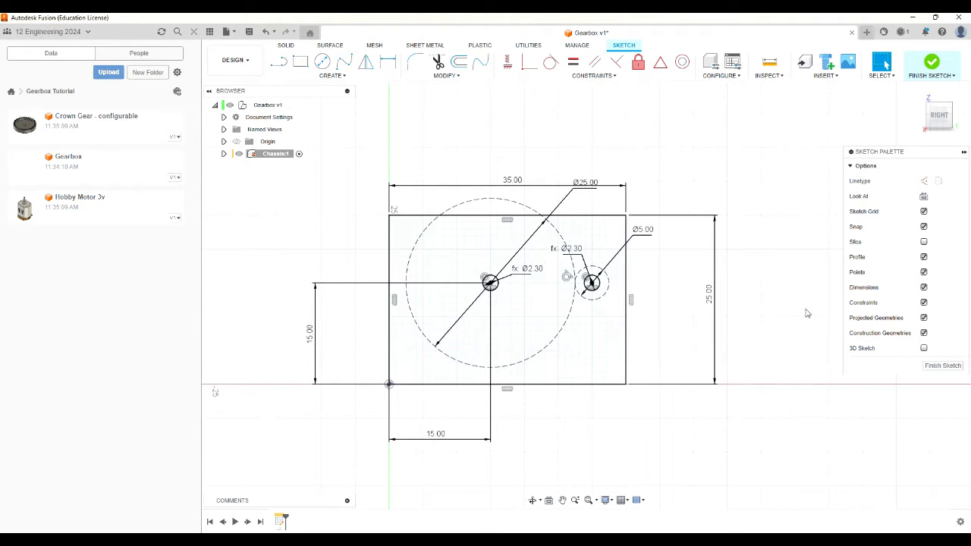
{"action": "scroll", "coordinate": [798, 315], "scroll_direction": "up", "scroll_amount": 2}
{"action": "scroll", "coordinate": [796, 316], "scroll_direction": "down", "scroll_amount": 5}
{"action": "scroll", "coordinate": [789, 314], "scroll_direction": "up", "scroll_amount": 3}
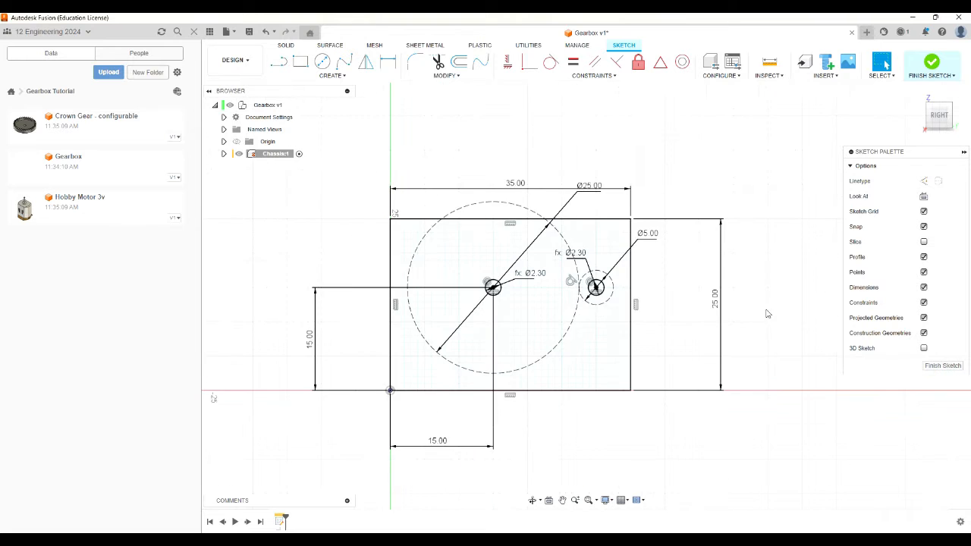
{"action": "scroll", "coordinate": [543, 278], "scroll_direction": "down", "scroll_amount": 2}
{"action": "scroll", "coordinate": [493, 175], "scroll_direction": "up", "scroll_amount": 3}
{"action": "scroll", "coordinate": [497, 173], "scroll_direction": "down", "scroll_amount": 3}
{"action": "scroll", "coordinate": [511, 408], "scroll_direction": "up", "scroll_amount": 3}
{"action": "scroll", "coordinate": [512, 410], "scroll_direction": "down", "scroll_amount": 3}
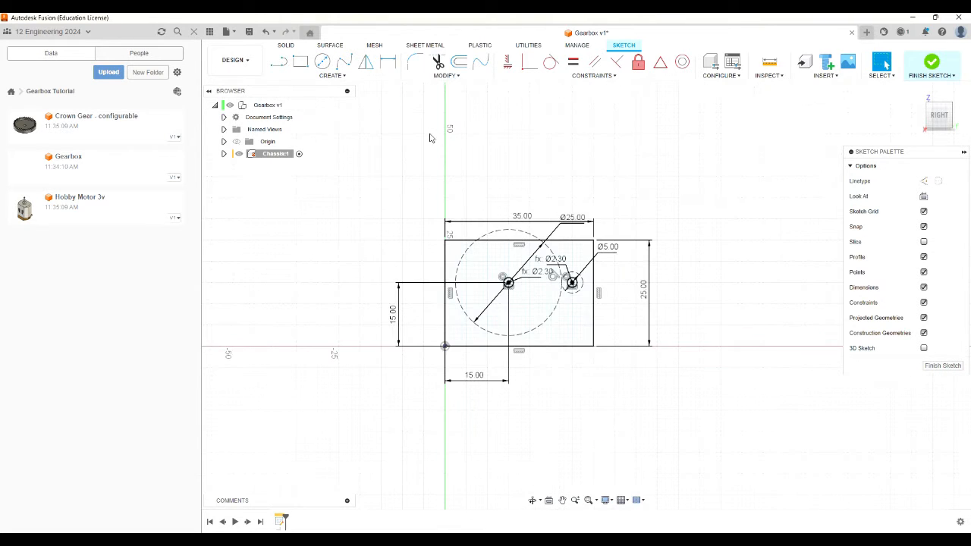
{"action": "scroll", "coordinate": [418, 147], "scroll_direction": "down", "scroll_amount": 2}
{"action": "scroll", "coordinate": [486, 251], "scroll_direction": "up", "scroll_amount": 4}
{"action": "scroll", "coordinate": [689, 378], "scroll_direction": "down", "scroll_amount": 1}
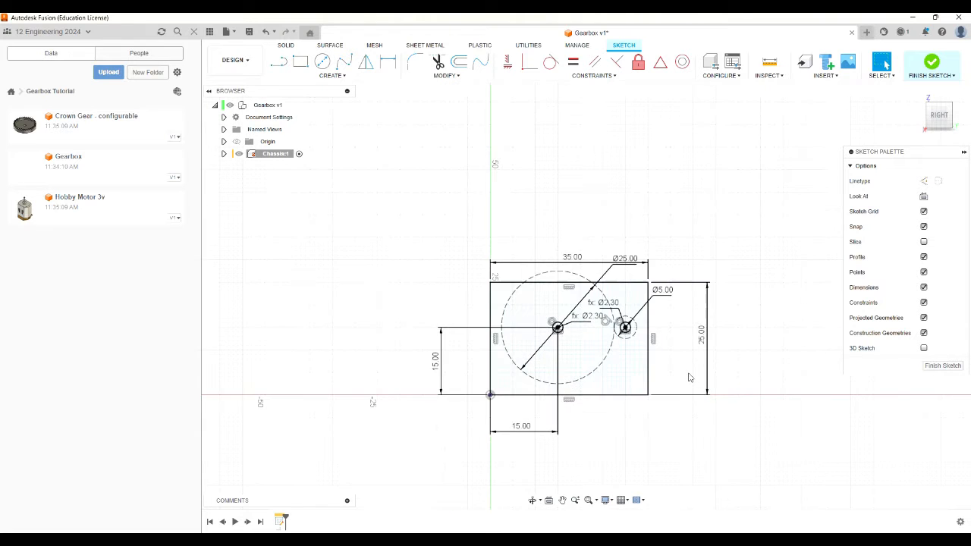
{"action": "scroll", "coordinate": [679, 376], "scroll_direction": "up", "scroll_amount": 2}
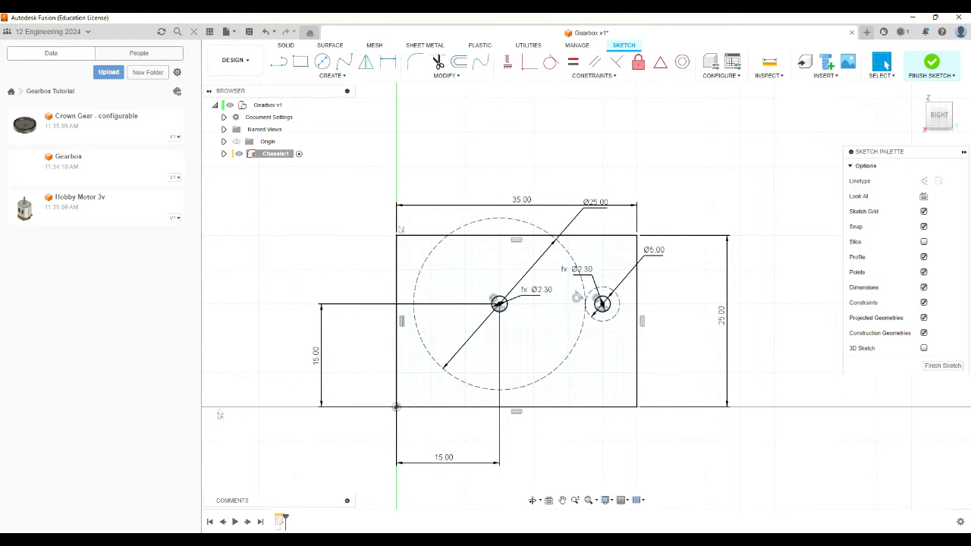
{"action": "left_click", "coordinate": [562, 501]}
{"action": "mouse_move", "coordinate": [574, 445]}
{"action": "left_mouse_down"}
{"action": "mouse_move", "coordinate": [690, 412]}
{"action": "mouse_move", "coordinate": [570, 448]}
{"action": "mouse_move", "coordinate": [598, 439]}
{"action": "left_mouse_up"}
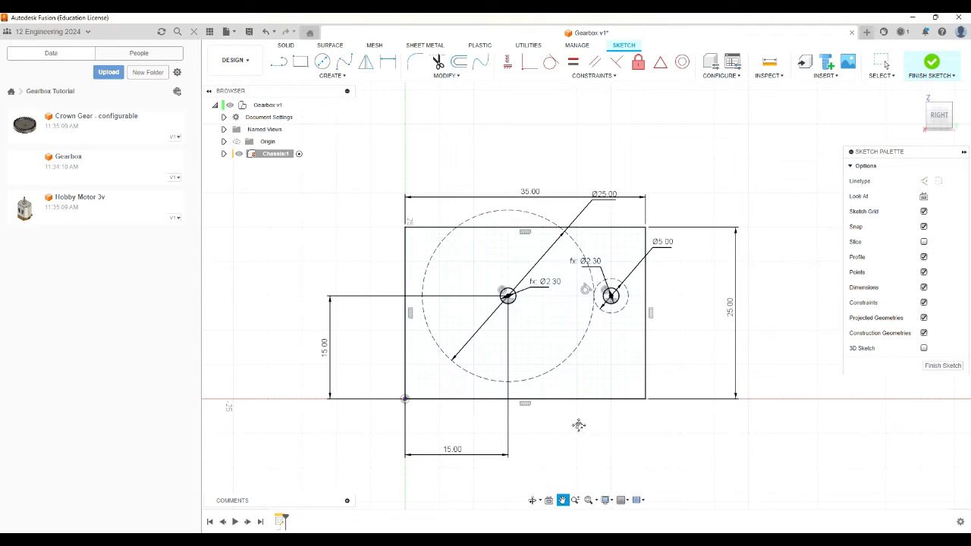
Step: Finish the chassis sketch and show it in the isometric home view
{"action": "key", "text": "Escape"}
{"action": "left_click", "coordinate": [931, 64]}
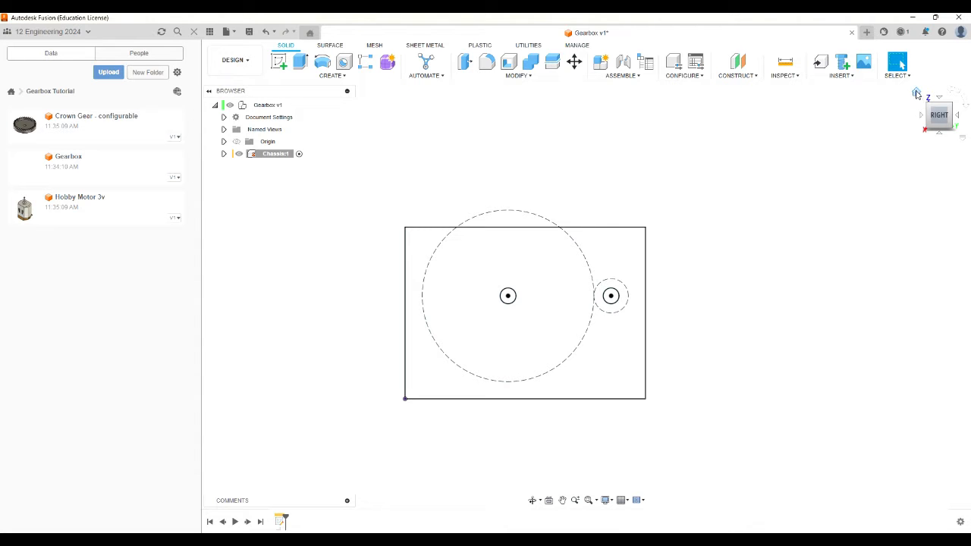
{"action": "left_click", "coordinate": [916, 94]}
{"action": "mouse_move", "coordinate": [943, 124]}
{"action": "left_mouse_down"}
{"action": "mouse_move", "coordinate": [949, 145]}
{"action": "mouse_move", "coordinate": [922, 114]}
{"action": "mouse_move", "coordinate": [947, 124]}
{"action": "mouse_move", "coordinate": [962, 113]}
{"action": "mouse_move", "coordinate": [945, 121]}
{"action": "left_mouse_up"}
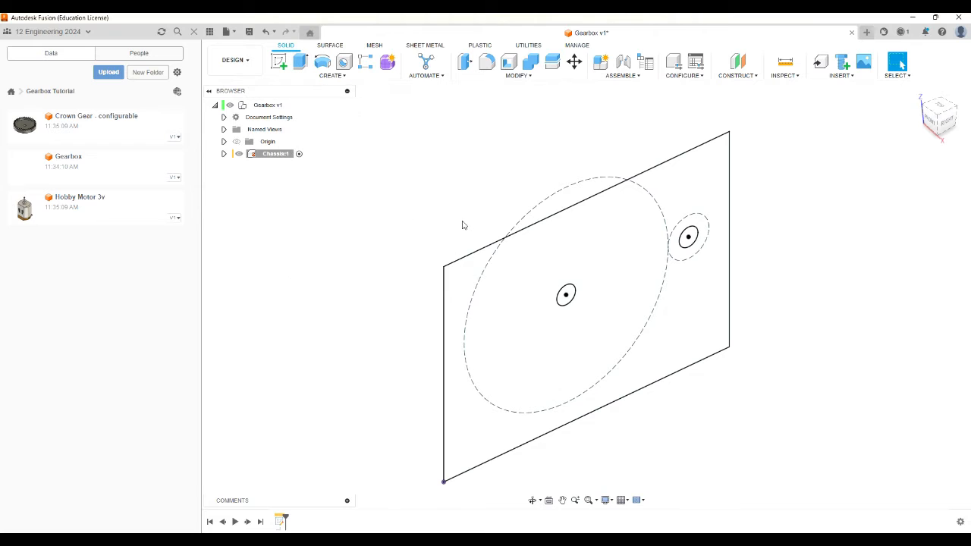
Step: Extrude the rectangular chassis profile 3 mm as a new body, leaving the two axle-hole circles out of the selection
{"action": "key", "text": "e"}
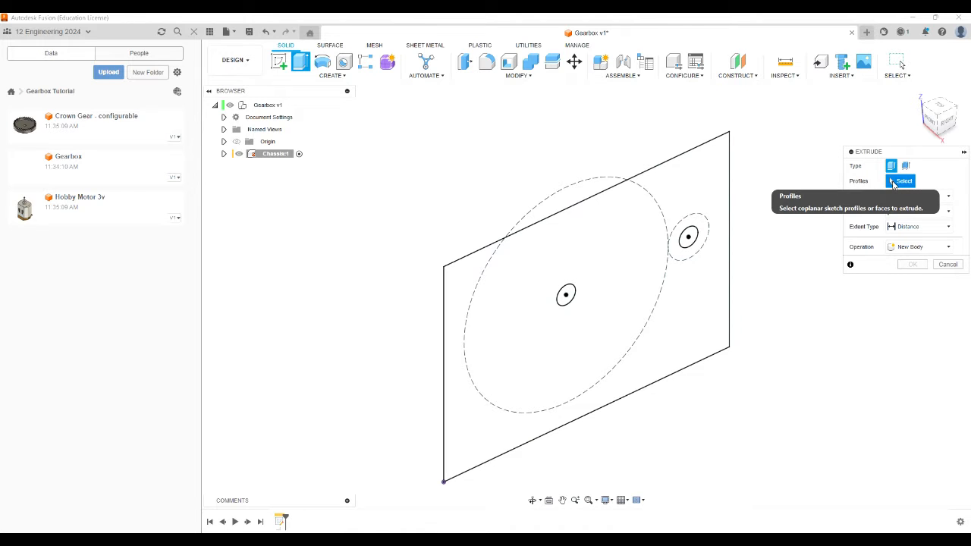
{"action": "left_click", "coordinate": [608, 230]}
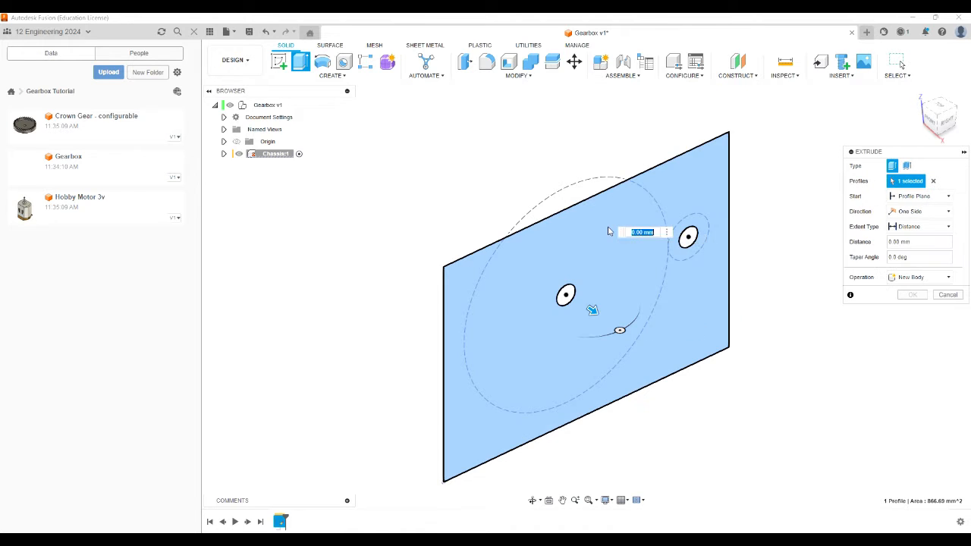
{"action": "left_click", "coordinate": [570, 296]}
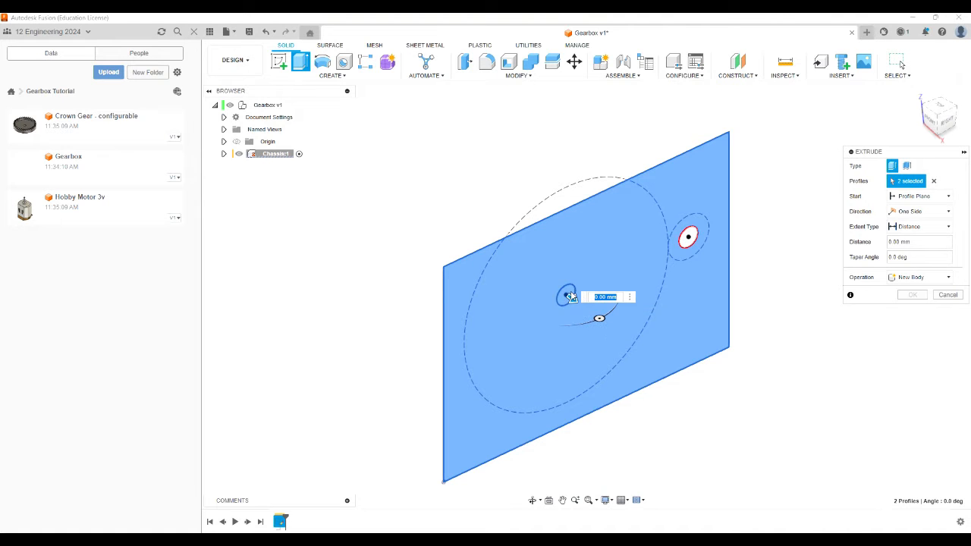
{"action": "left_click", "coordinate": [934, 182]}
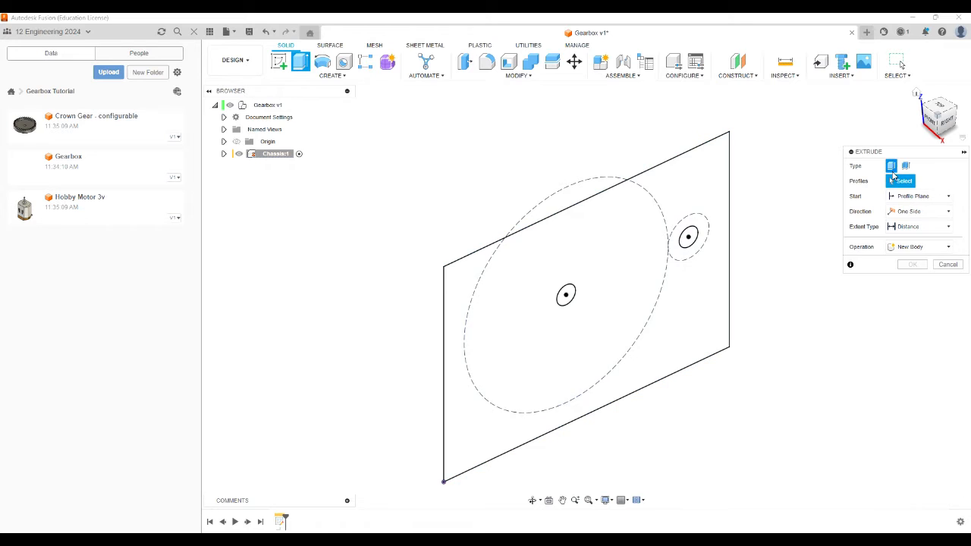
{"action": "left_click", "coordinate": [617, 246]}
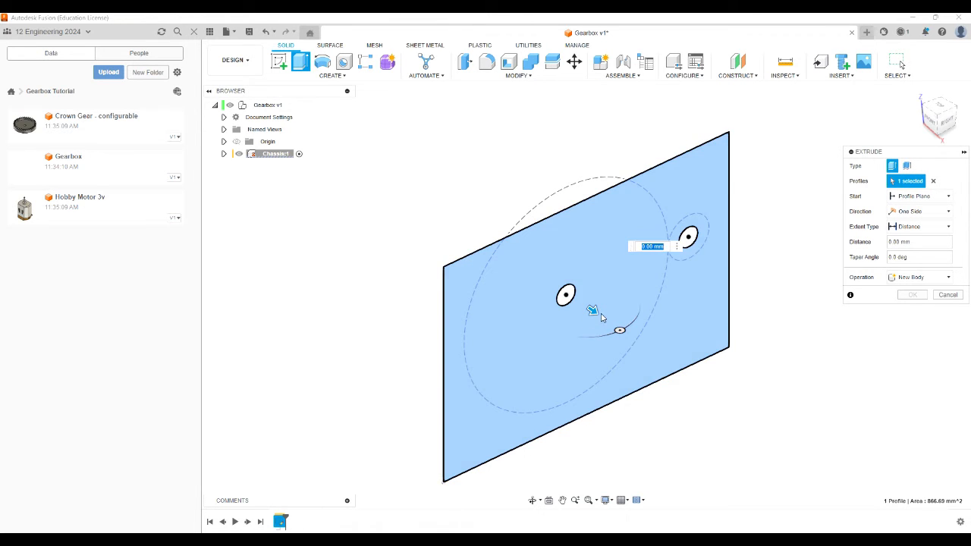
{"action": "left_click_drag", "start_coordinate": [599, 311], "coordinate": [629, 365]}
{"action": "left_click", "coordinate": [713, 365]}
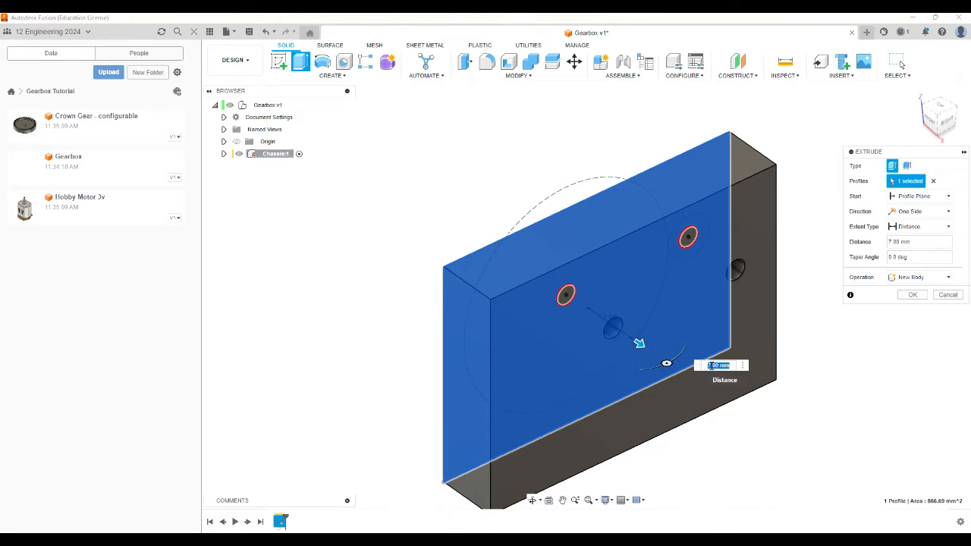
{"action": "left_click_drag", "start_coordinate": [631, 344], "coordinate": [612, 326]}
{"action": "left_click", "coordinate": [699, 346]}
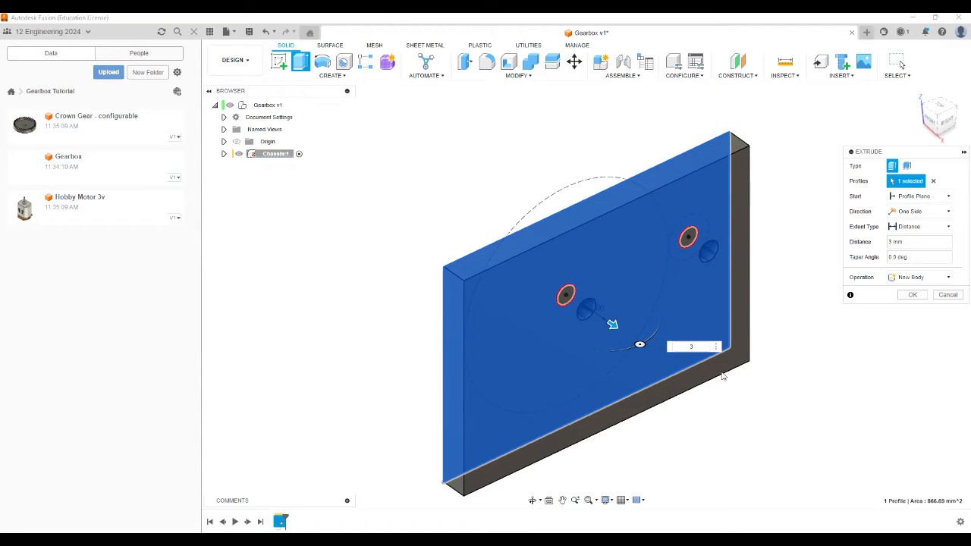
{"action": "key", "text": "Return"}
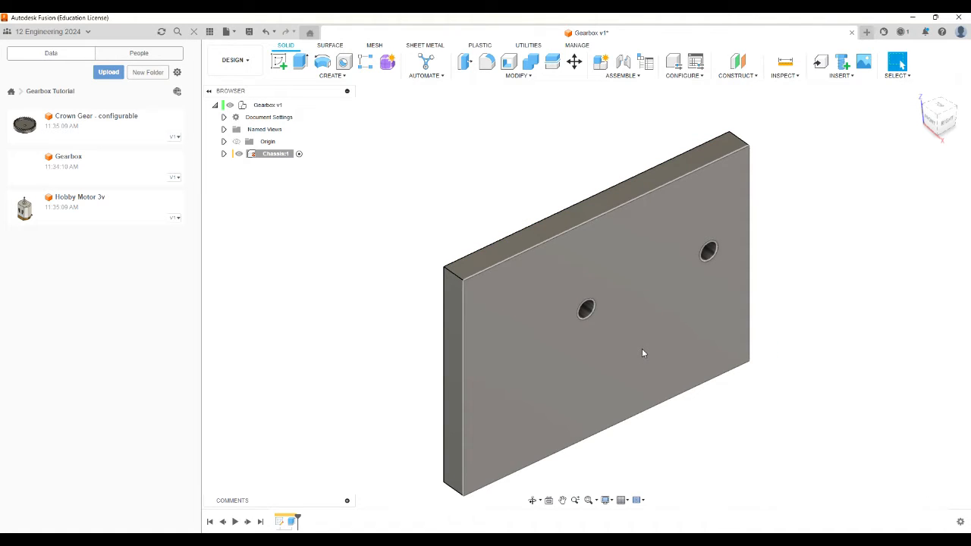
Step: Start a Move/Copy of the chassis plate's body, with Bodies as the move object and Create Copy enabled
{"action": "left_click", "coordinate": [224, 154]}
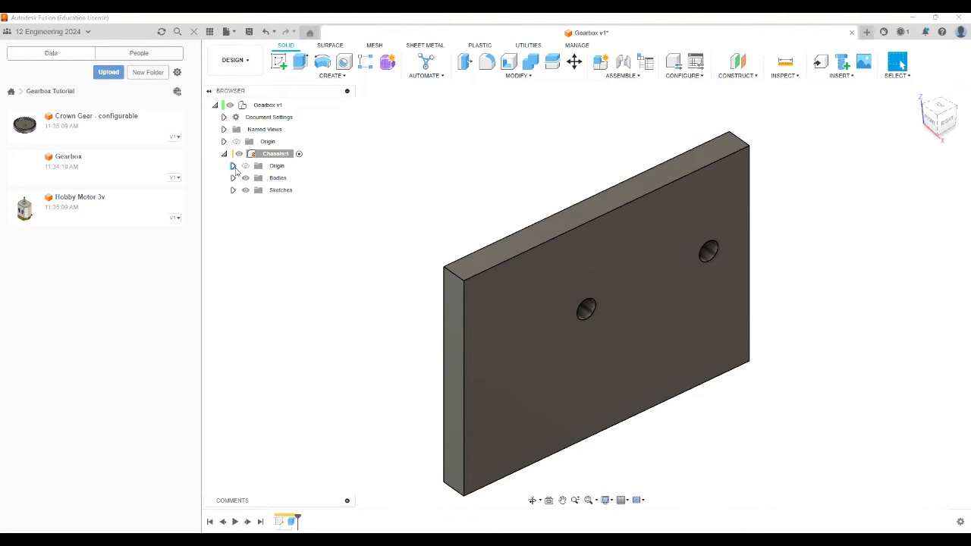
{"action": "left_click", "coordinate": [234, 179]}
{"action": "left_click", "coordinate": [277, 190]}
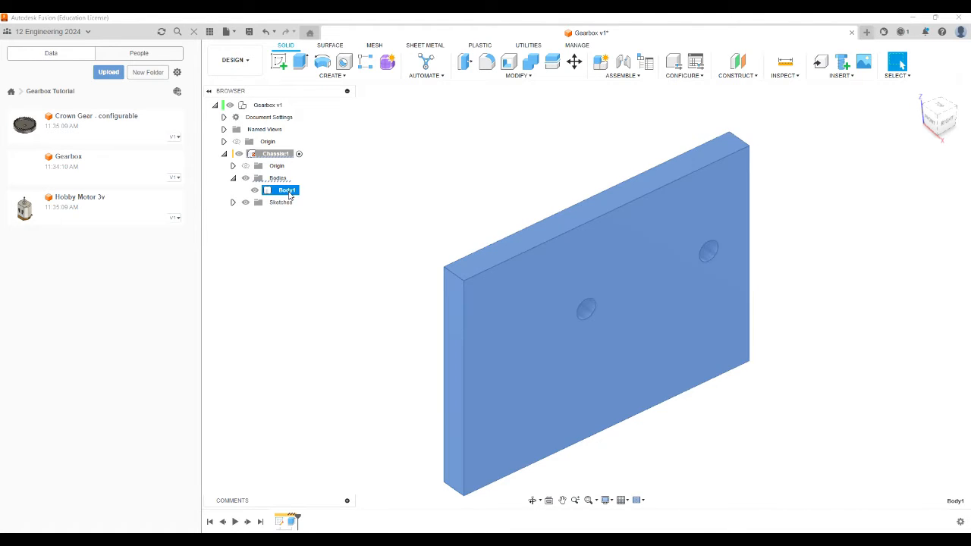
{"action": "scroll", "coordinate": [687, 364], "scroll_direction": "up", "scroll_amount": 2}
{"action": "scroll", "coordinate": [655, 312], "scroll_direction": "down", "scroll_amount": 5}
{"action": "scroll", "coordinate": [378, 322], "scroll_direction": "down", "scroll_amount": 3}
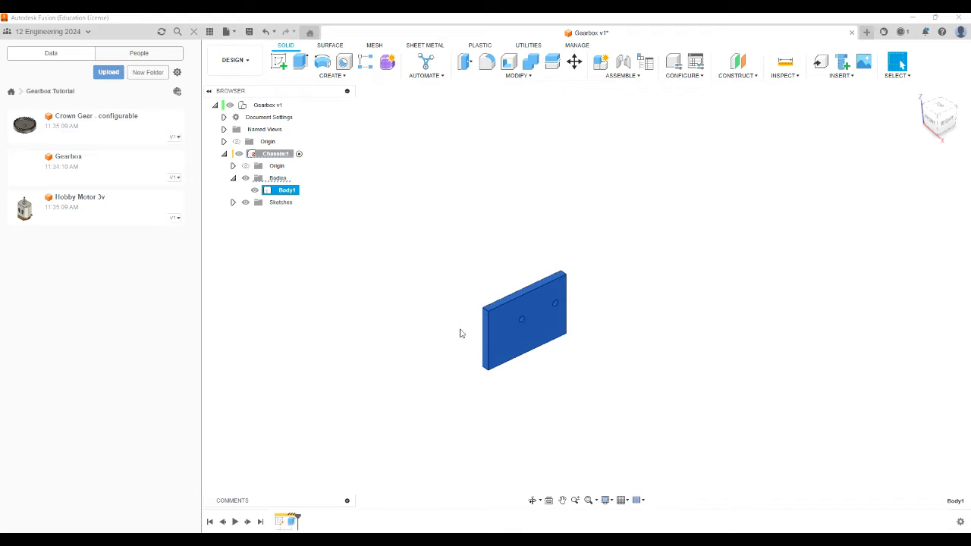
{"action": "scroll", "coordinate": [460, 332], "scroll_direction": "up", "scroll_amount": 3}
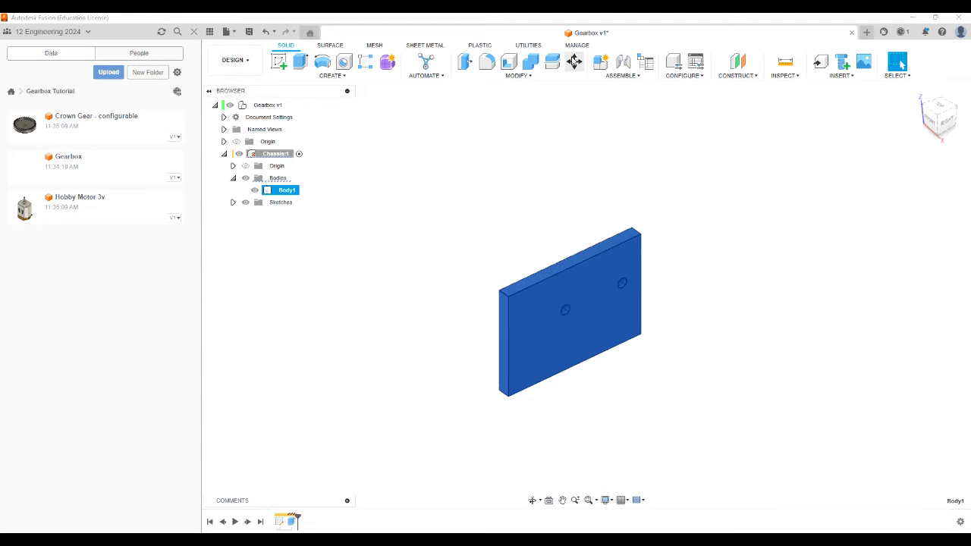
{"action": "left_click", "coordinate": [574, 64]}
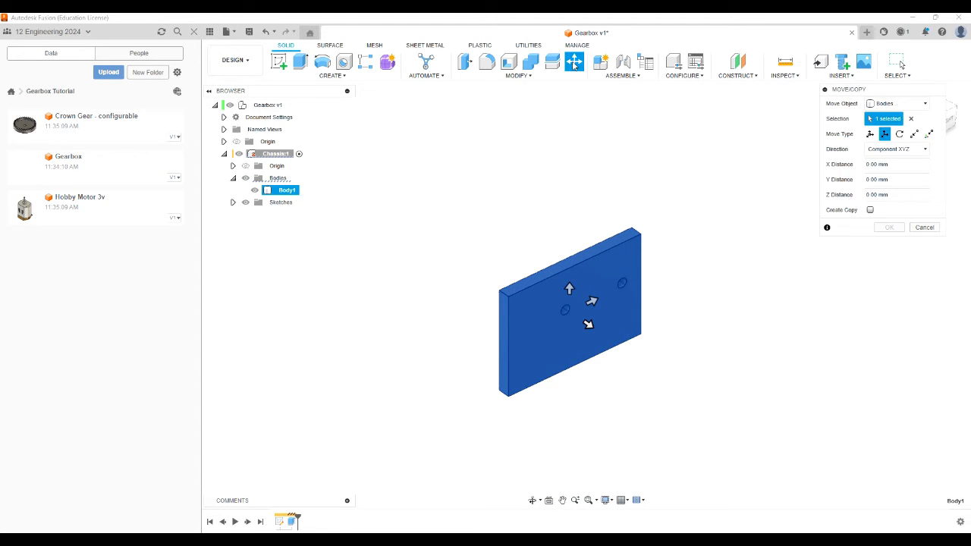
{"action": "left_click", "coordinate": [924, 104]}
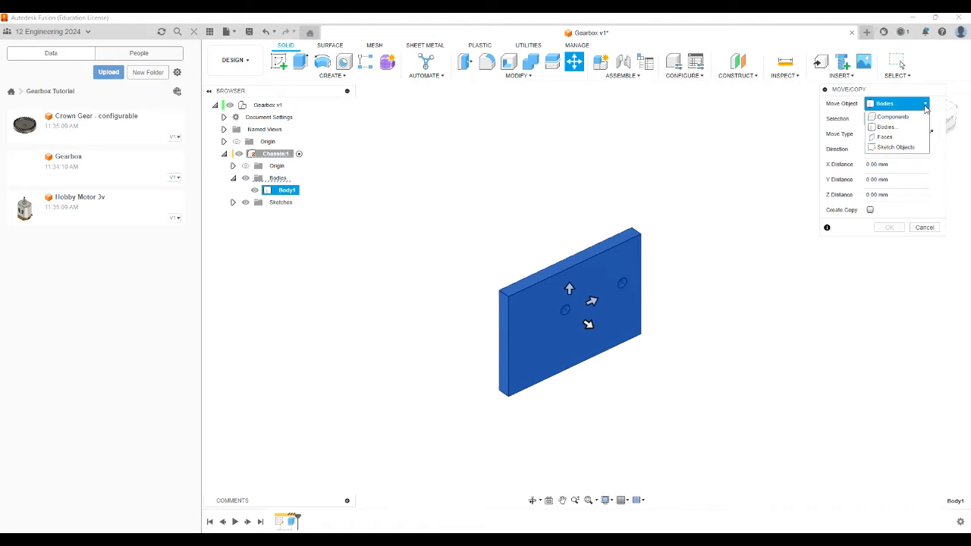
{"action": "left_click", "coordinate": [888, 128]}
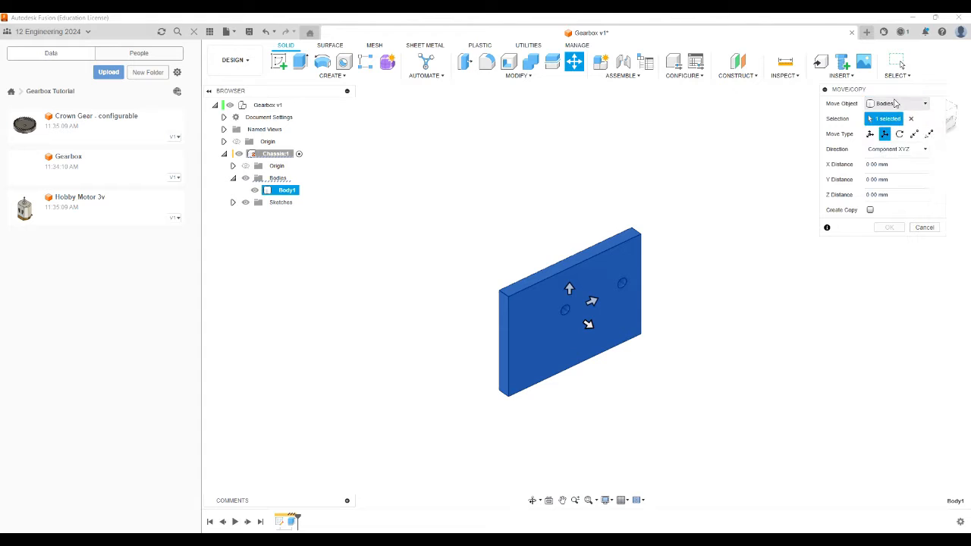
{"action": "left_click", "coordinate": [870, 210]}
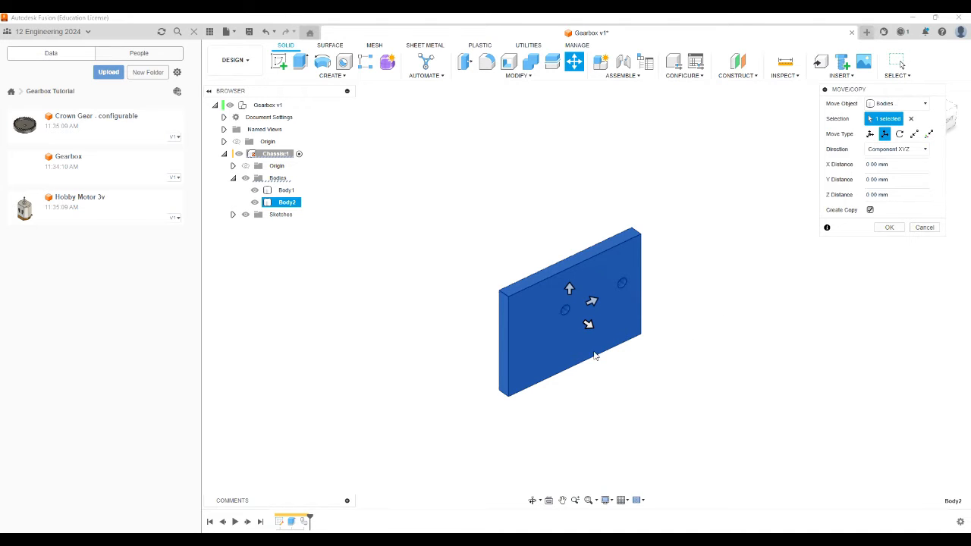
Step: Place the copied plate 77 mm from the original along X and highlight each of the two bodies in turn
{"action": "left_click", "coordinate": [588, 325]}
{"action": "left_click_drag", "start_coordinate": [588, 324], "coordinate": [734, 424]}
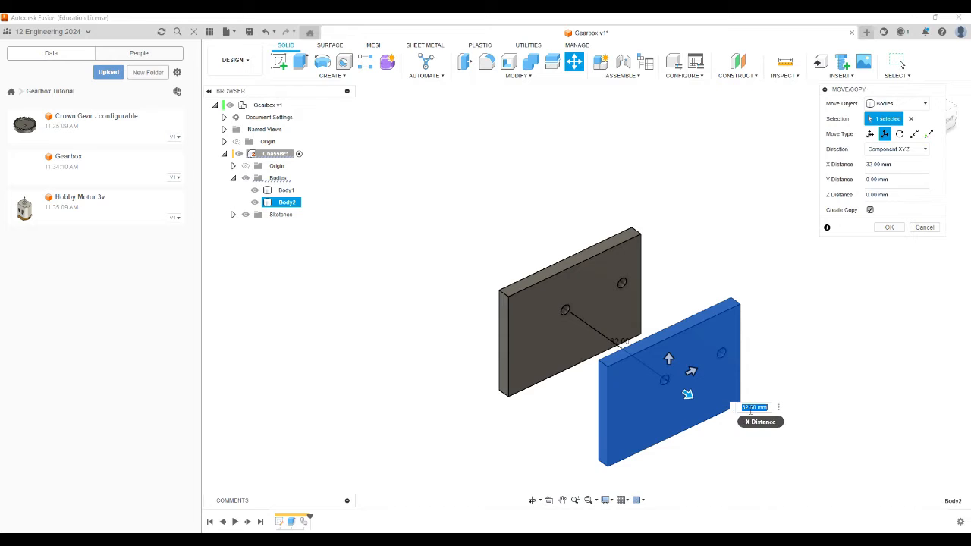
{"action": "type", "text": "1"}
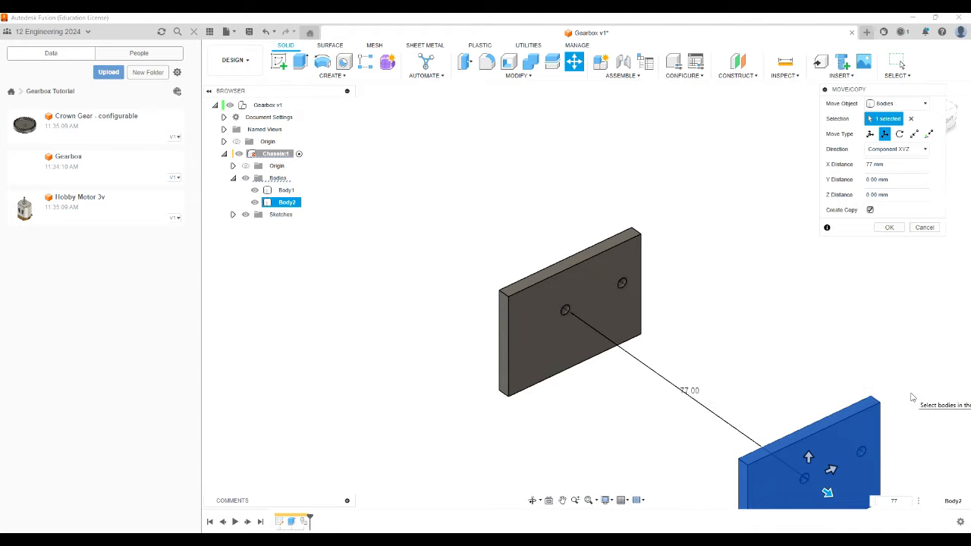
{"action": "key", "text": "Return"}
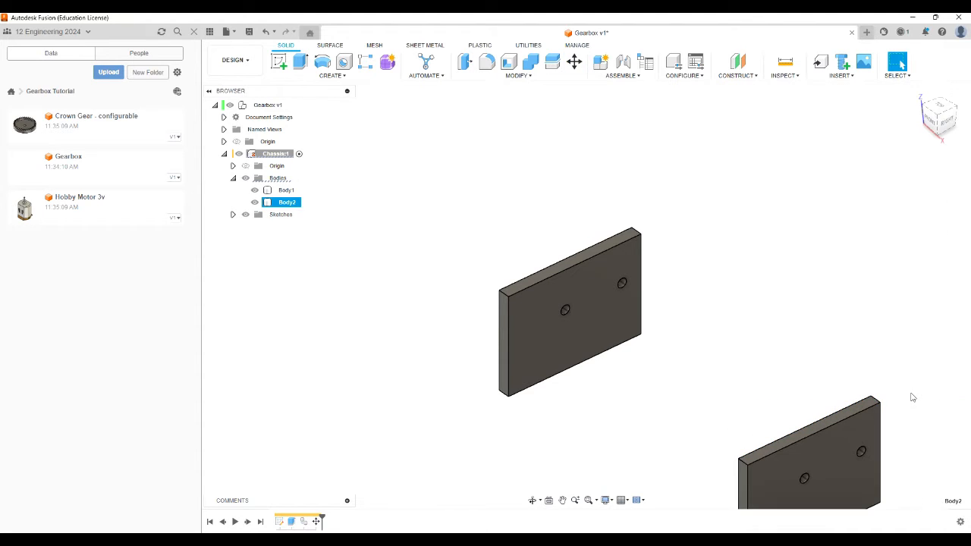
{"action": "scroll", "coordinate": [412, 321], "scroll_direction": "down", "scroll_amount": 3}
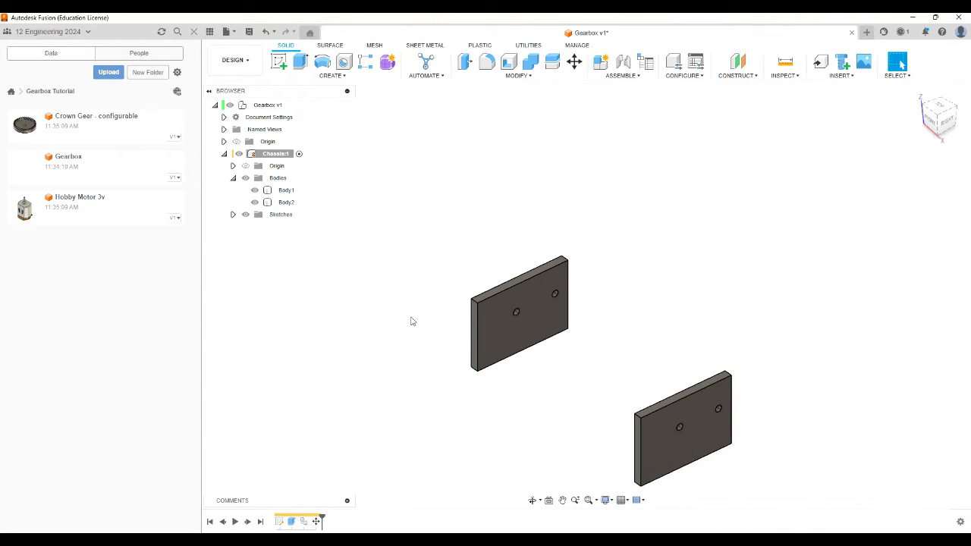
{"action": "left_click", "coordinate": [285, 191]}
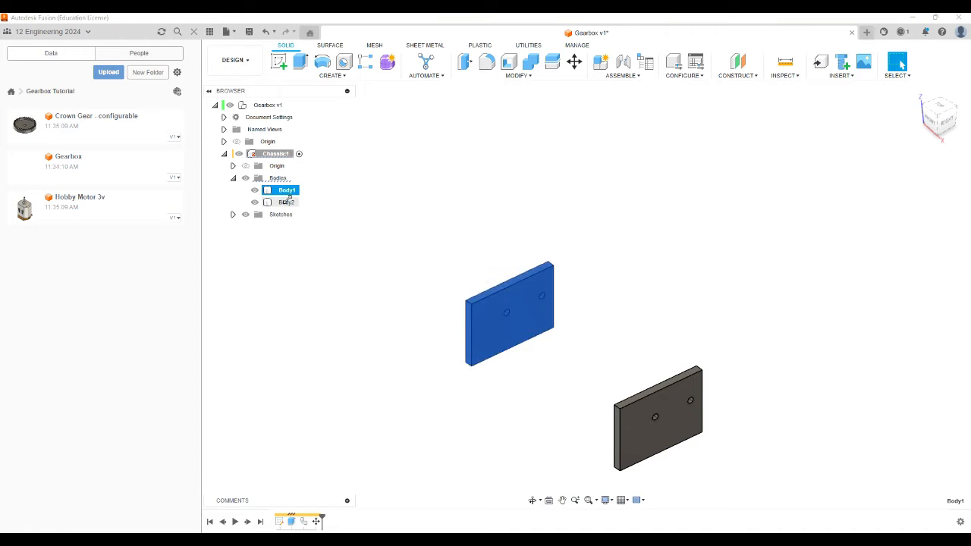
{"action": "left_click", "coordinate": [286, 203]}
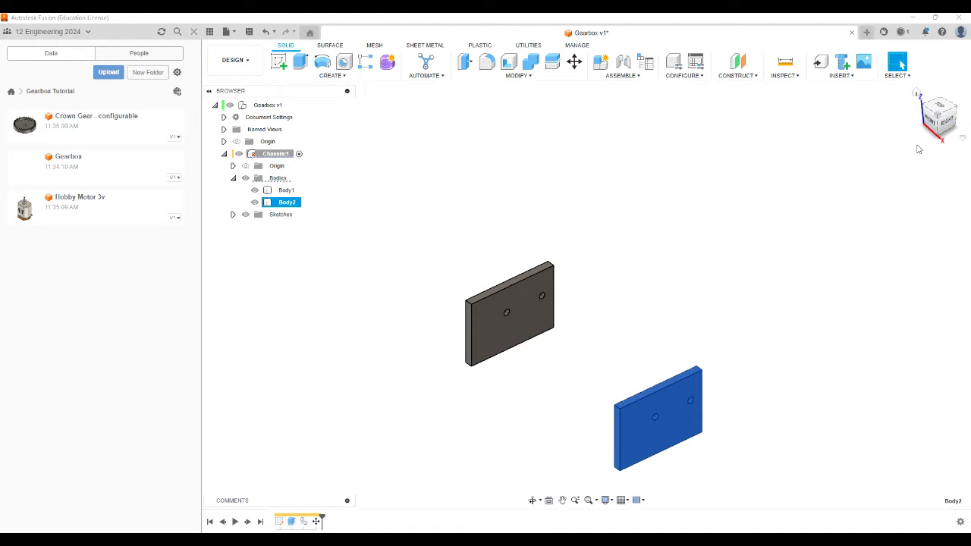
Step: Create a sketch on the bottom face of the original plate
{"action": "left_click_drag", "start_coordinate": [934, 123], "coordinate": [964, 66]}
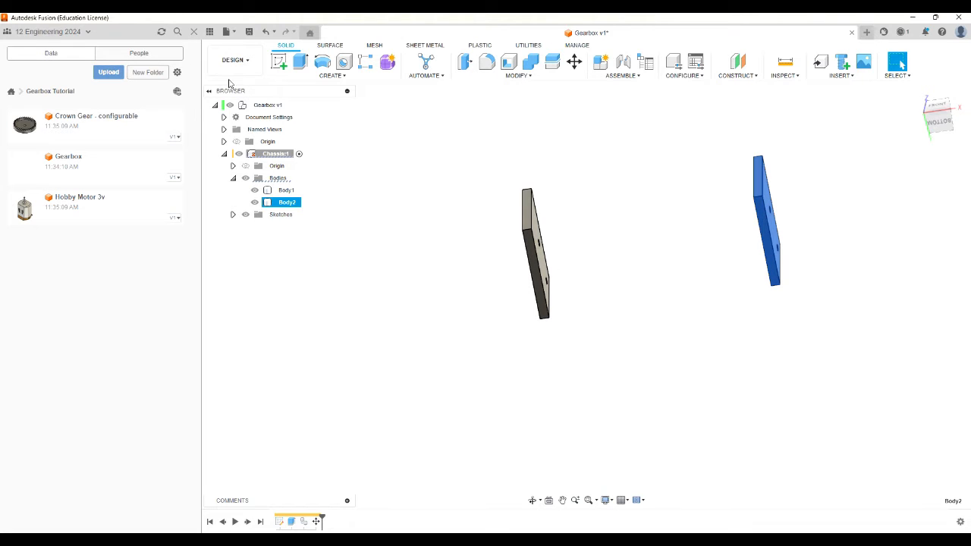
{"action": "left_click", "coordinate": [281, 64]}
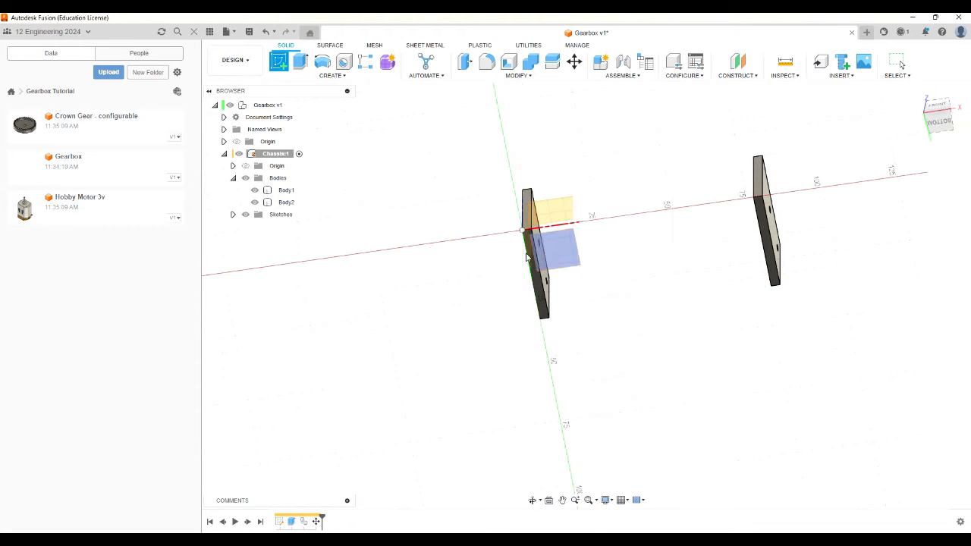
{"action": "left_click", "coordinate": [541, 297]}
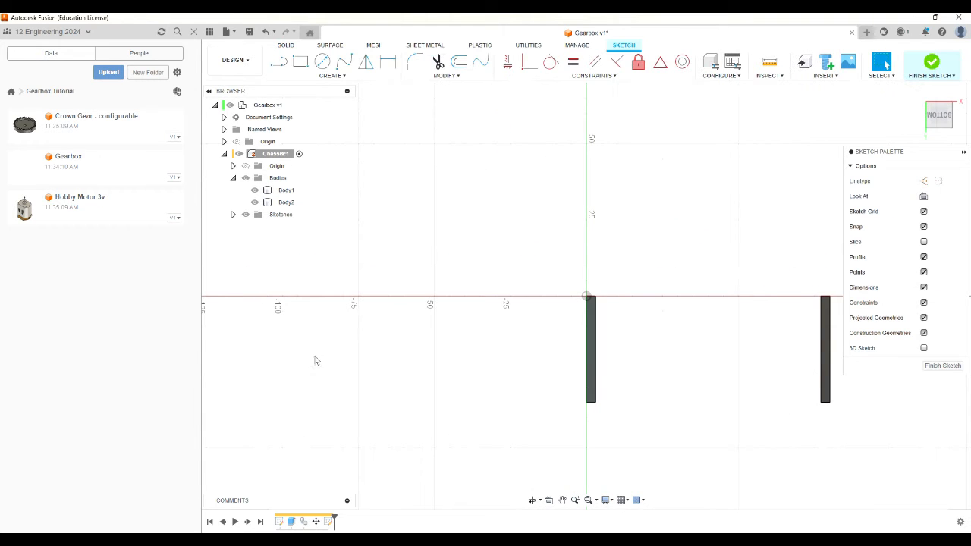
{"action": "scroll", "coordinate": [319, 363], "scroll_direction": "down", "scroll_amount": 4}
{"action": "scroll", "coordinate": [618, 423], "scroll_direction": "up", "scroll_amount": 5}
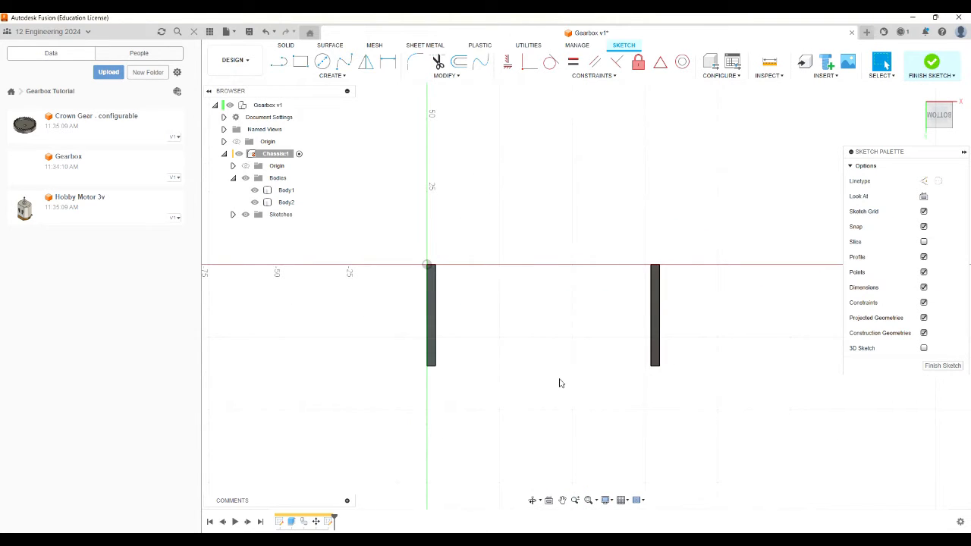
{"action": "scroll", "coordinate": [508, 336], "scroll_direction": "up", "scroll_amount": 1}
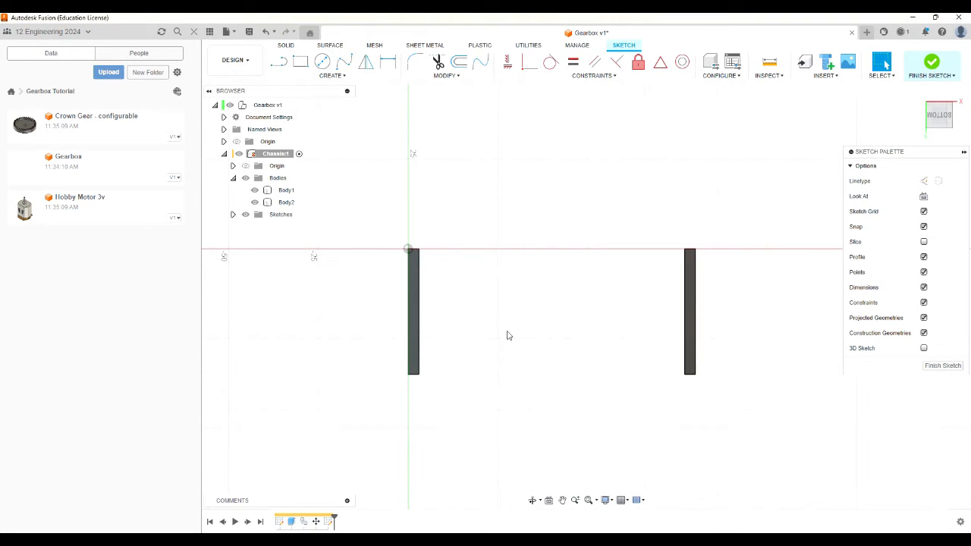
Step: Draw a two-point rectangle from the origin to the diagonally opposite outer corner of the copied plate
{"action": "left_click", "coordinate": [300, 62]}
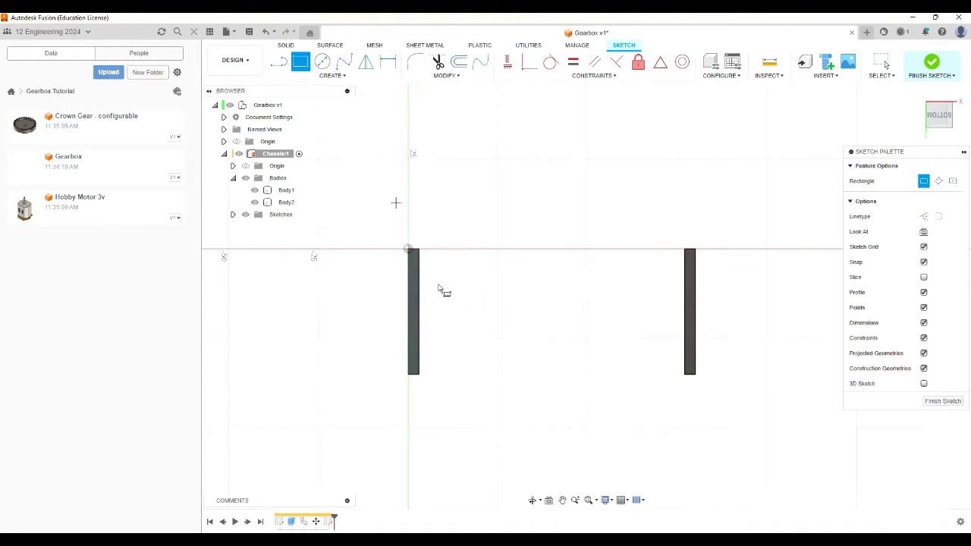
{"action": "left_click", "coordinate": [408, 250]}
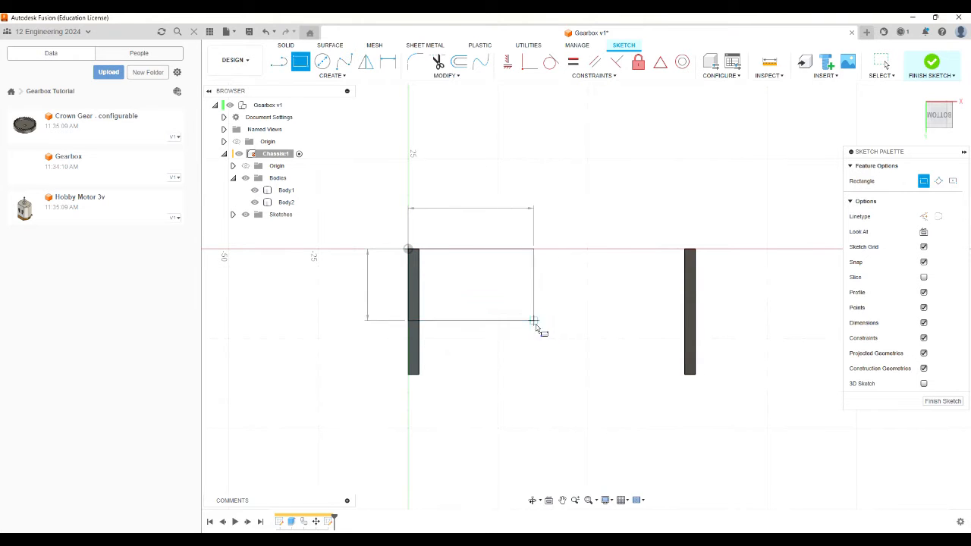
{"action": "left_click", "coordinate": [694, 374]}
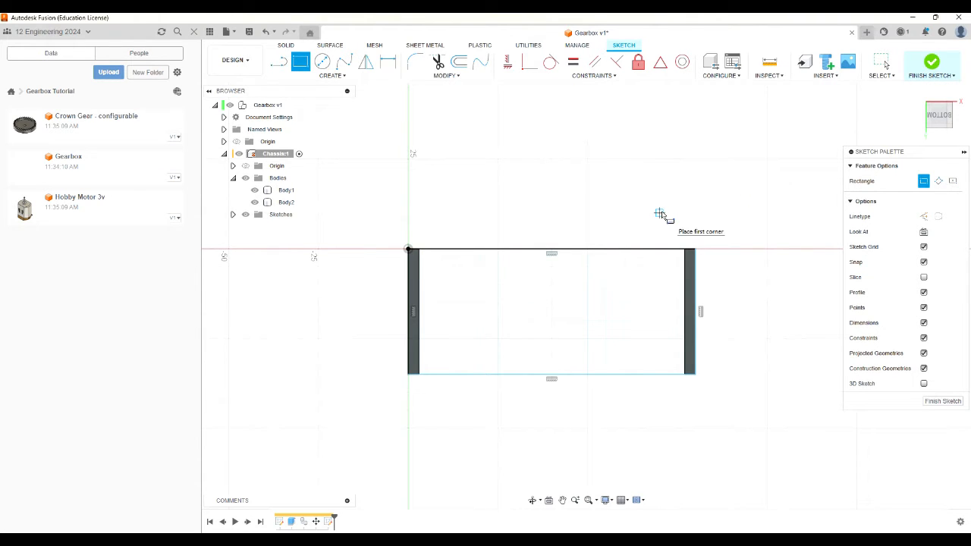
Step: Extrude the rectangle's profiles, including the strip under the original plate, 3 mm downward with the Join operation
{"action": "key", "text": "e"}
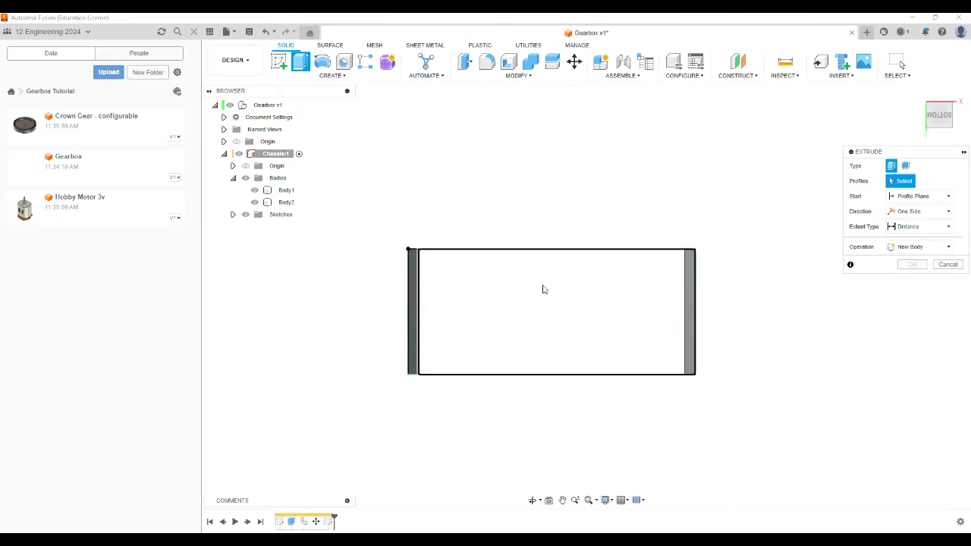
{"action": "left_click", "coordinate": [944, 112]}
{"action": "left_click_drag", "start_coordinate": [964, 131], "coordinate": [970, 139]}
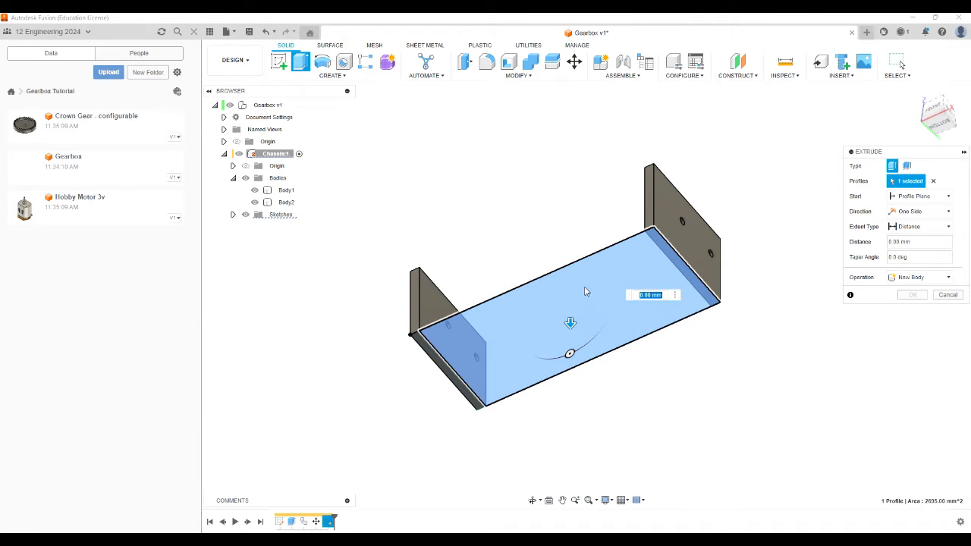
{"action": "left_click", "coordinate": [431, 360]}
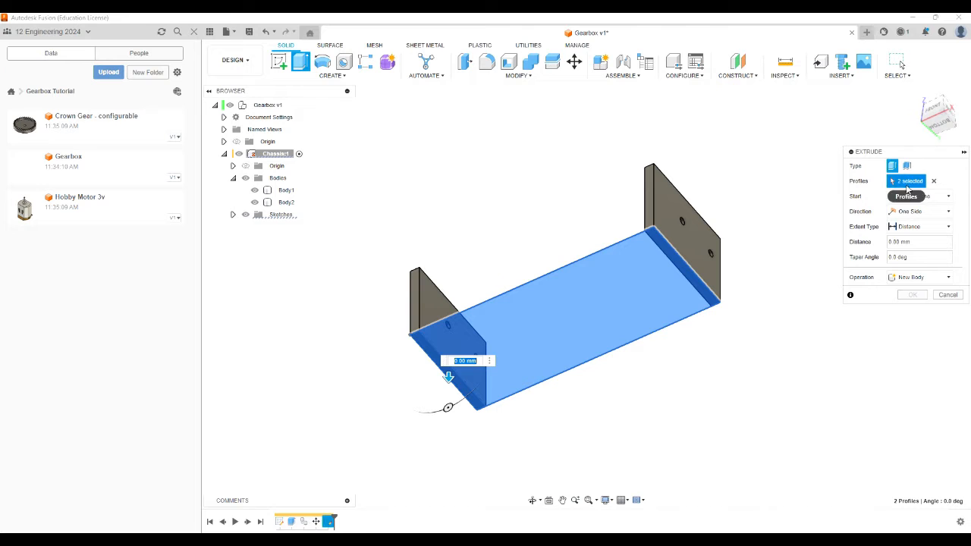
{"action": "mouse_move", "coordinate": [449, 377]}
{"action": "left_mouse_down"}
{"action": "mouse_move", "coordinate": [446, 408]}
{"action": "mouse_move", "coordinate": [449, 383]}
{"action": "mouse_move", "coordinate": [454, 392]}
{"action": "left_mouse_up"}
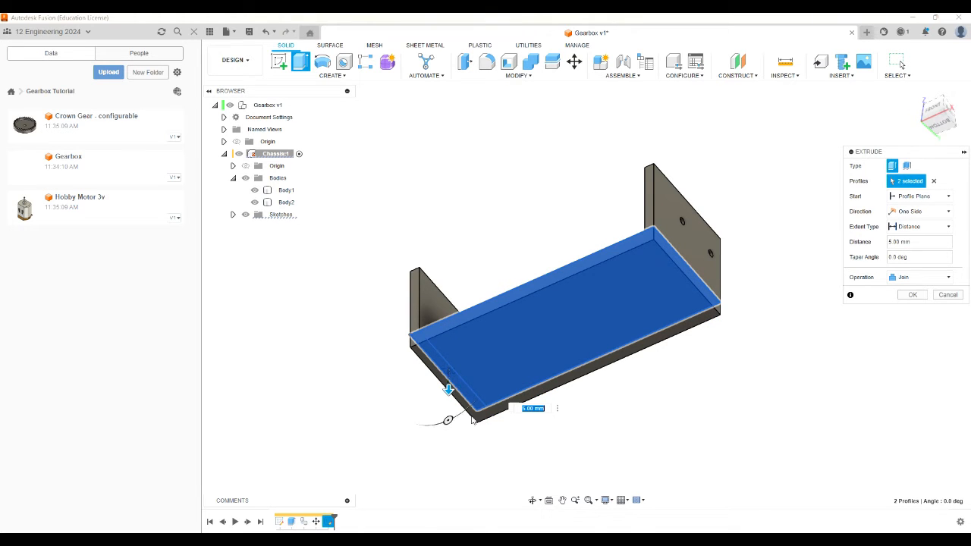
{"action": "type", "text": "3"}
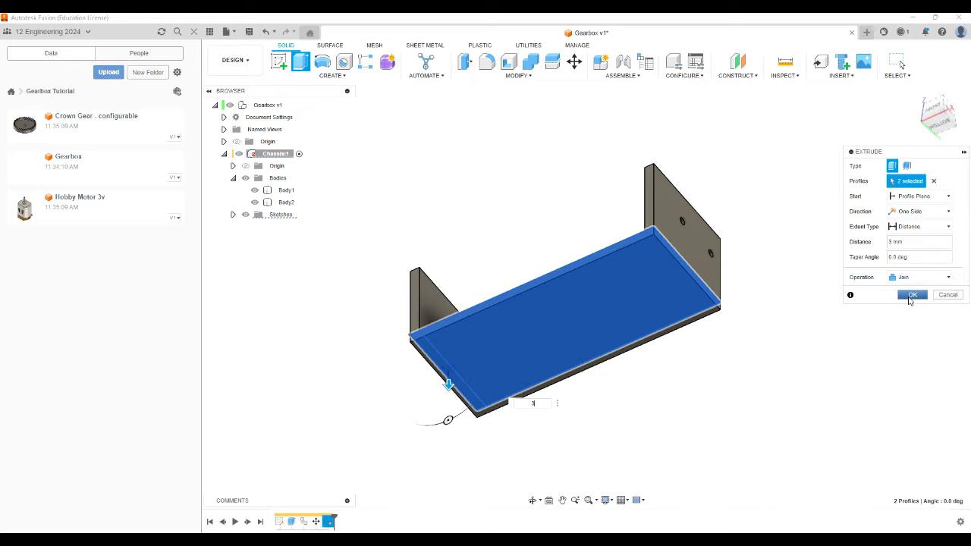
{"action": "left_click", "coordinate": [911, 298]}
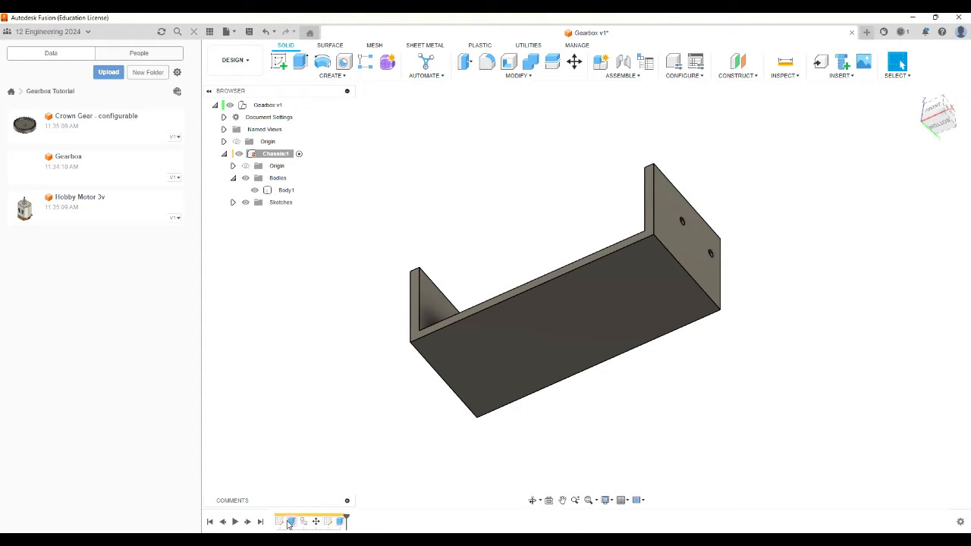
Step: Review the base extrusion's operation options, keeping Join, and view the whole chassis in the isometric home view
{"action": "double_click", "coordinate": [341, 522]}
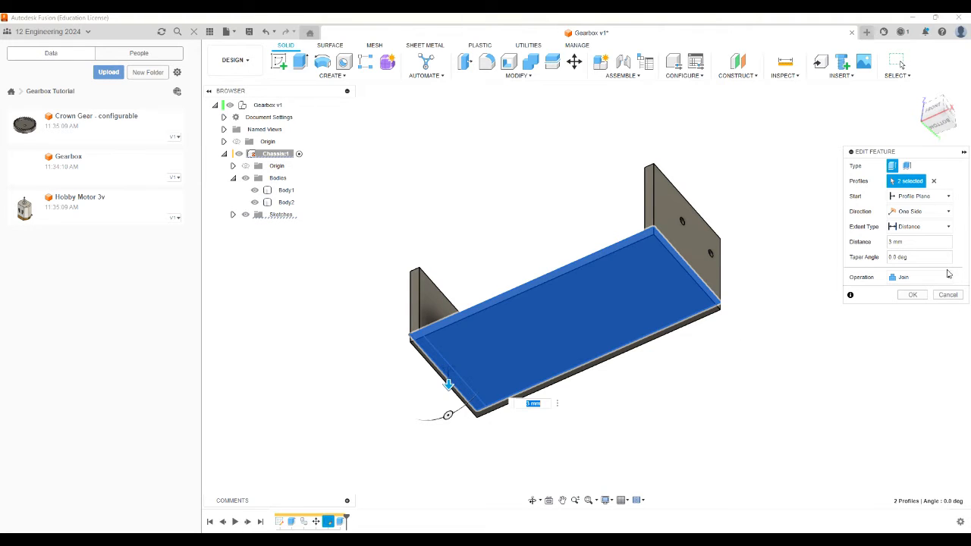
{"action": "left_click", "coordinate": [948, 278]}
{"action": "left_click", "coordinate": [949, 280]}
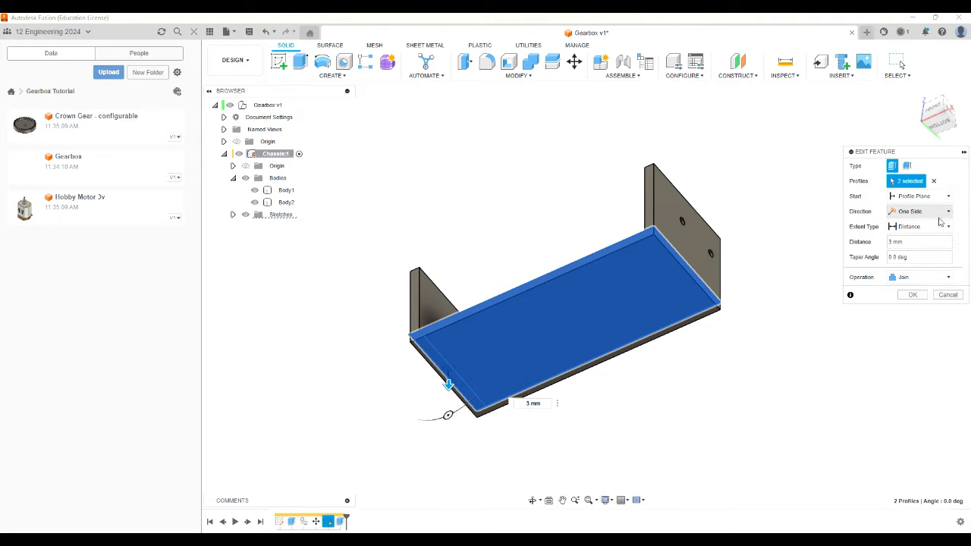
{"action": "left_click", "coordinate": [947, 278]}
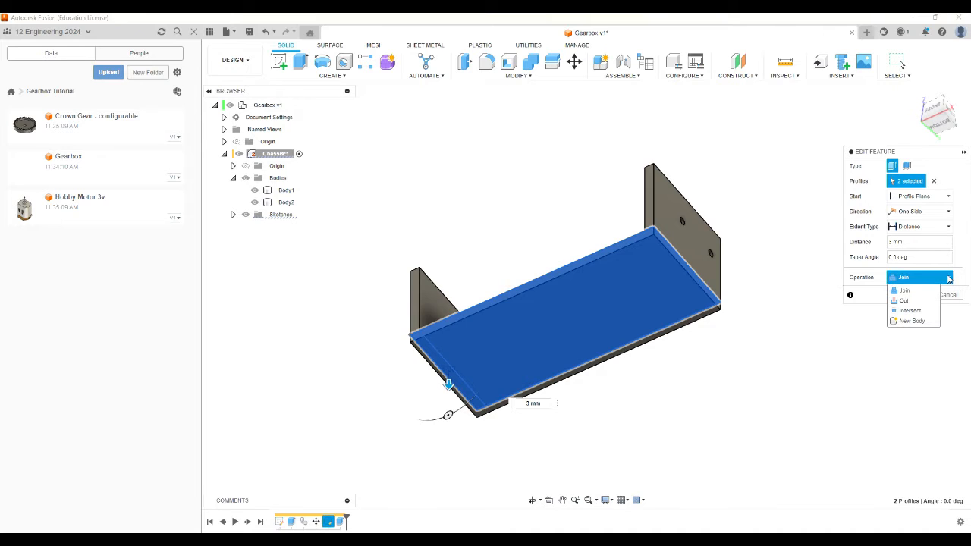
{"action": "left_click", "coordinate": [904, 293]}
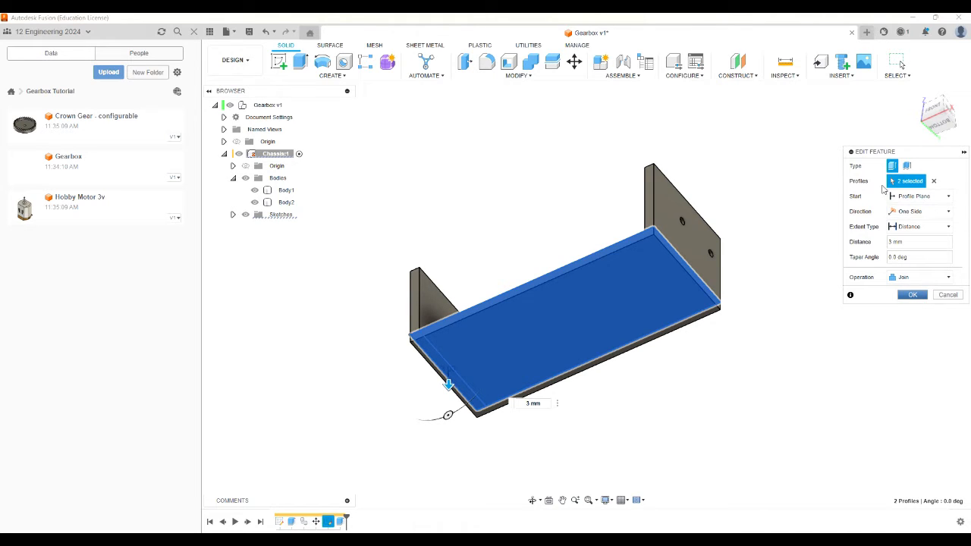
{"action": "left_click", "coordinate": [913, 295]}
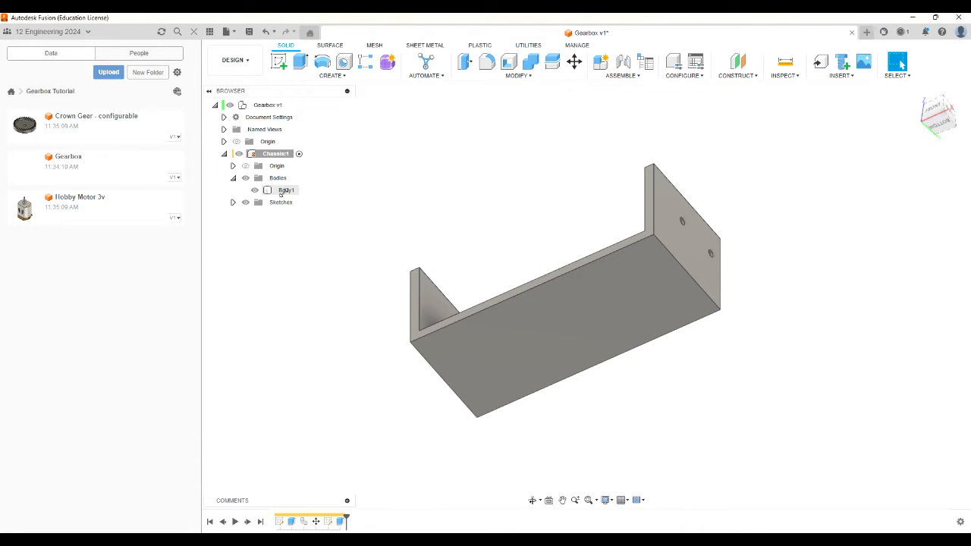
{"action": "left_click", "coordinate": [918, 99]}
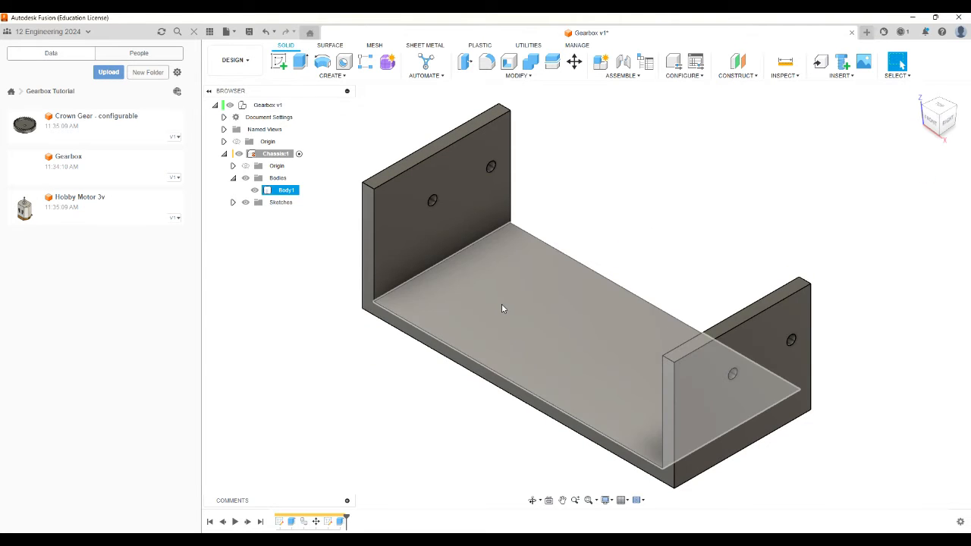
{"action": "key", "text": "Escape"}
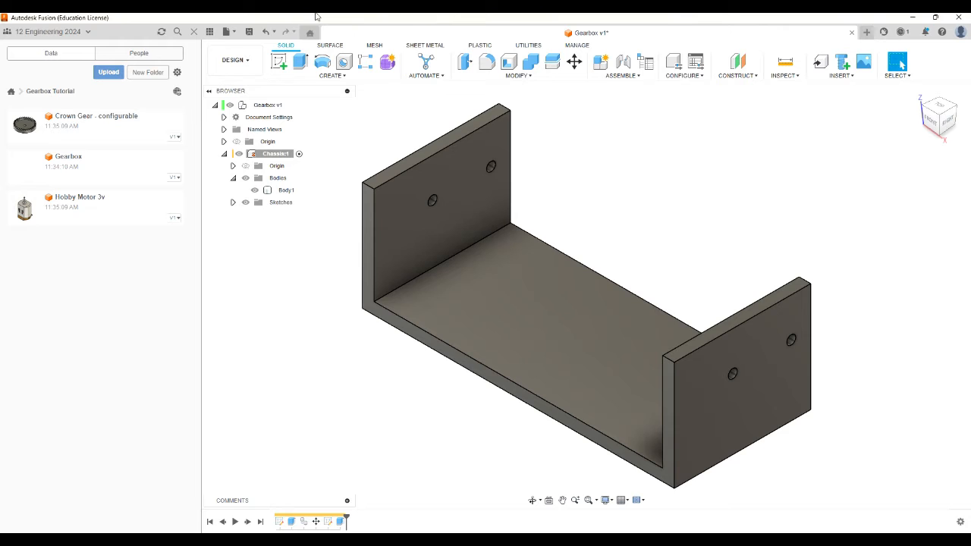
Step: Save the design with the version description "Start of Chassis" and check the Gearbox file's version history
{"action": "left_click", "coordinate": [249, 32]}
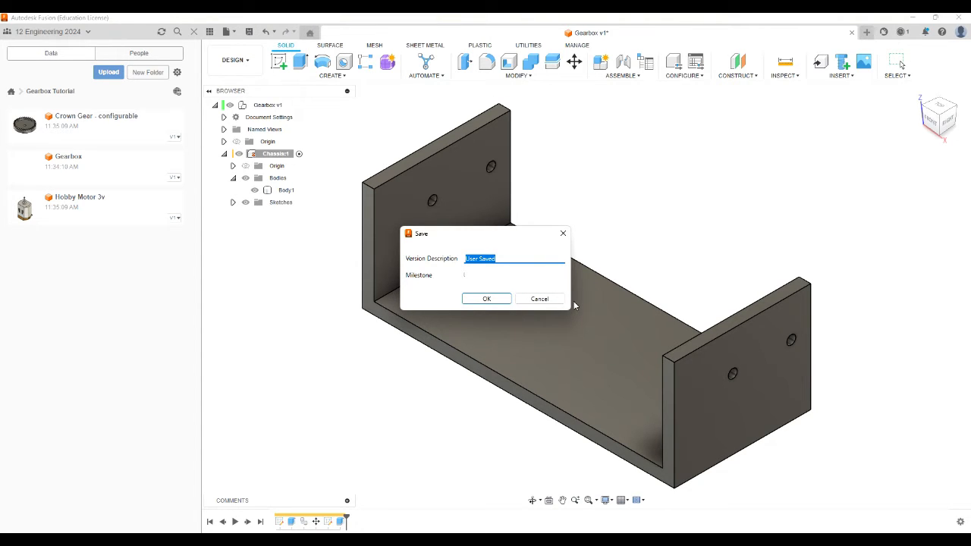
{"action": "type", "text": "Start of Chassis"}
{"action": "left_click", "coordinate": [499, 299]}
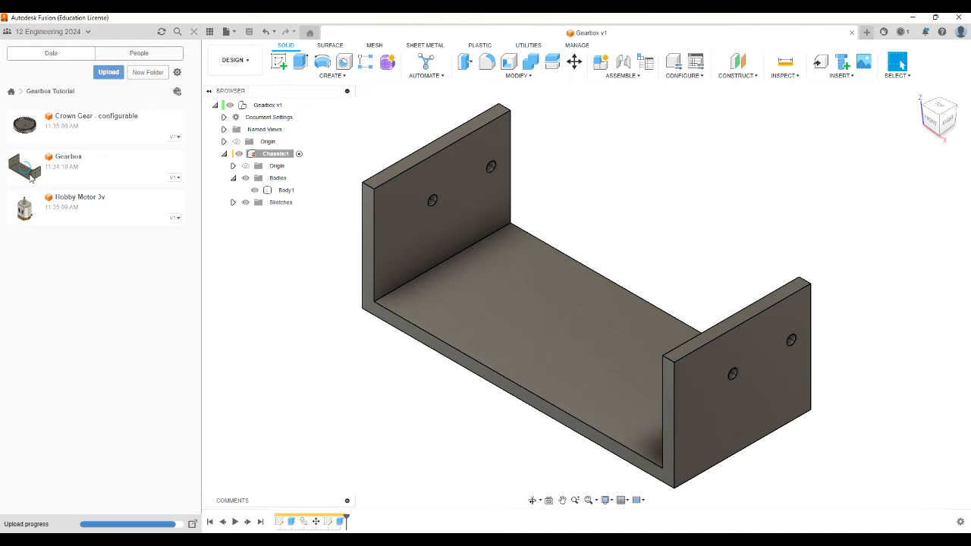
{"action": "left_click", "coordinate": [177, 179]}
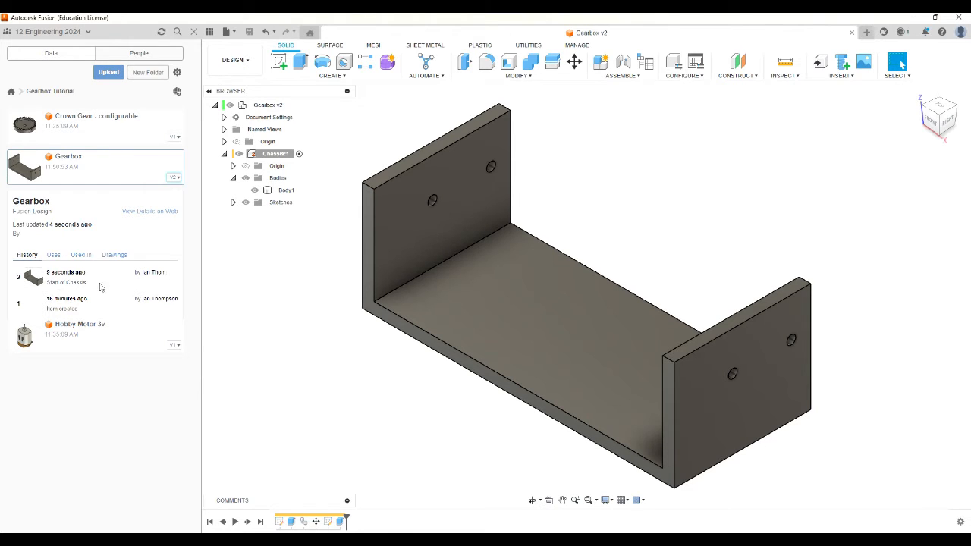
{"action": "left_click", "coordinate": [176, 178]}
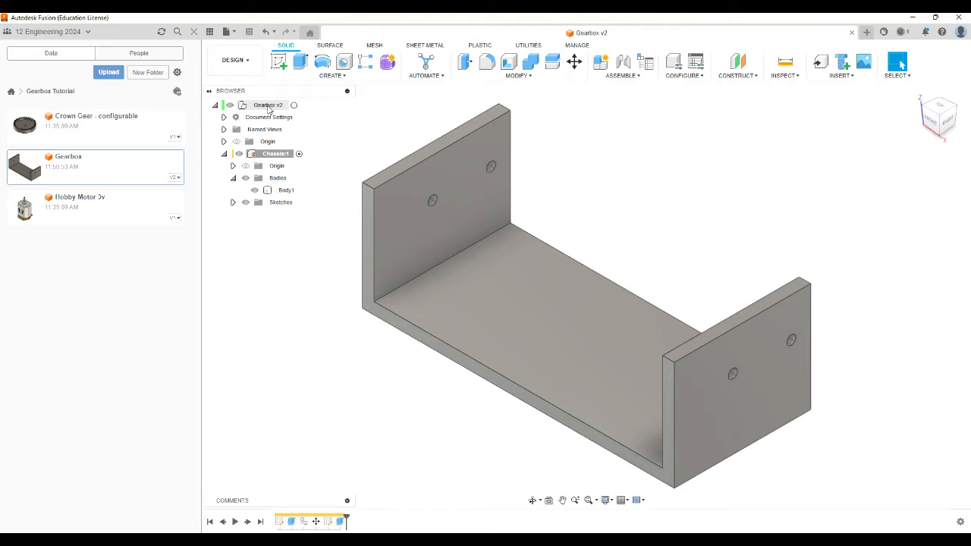
Step: Make the top-level Gearbox the active component and collapse the contents of the Chassis component
{"action": "left_click", "coordinate": [294, 105]}
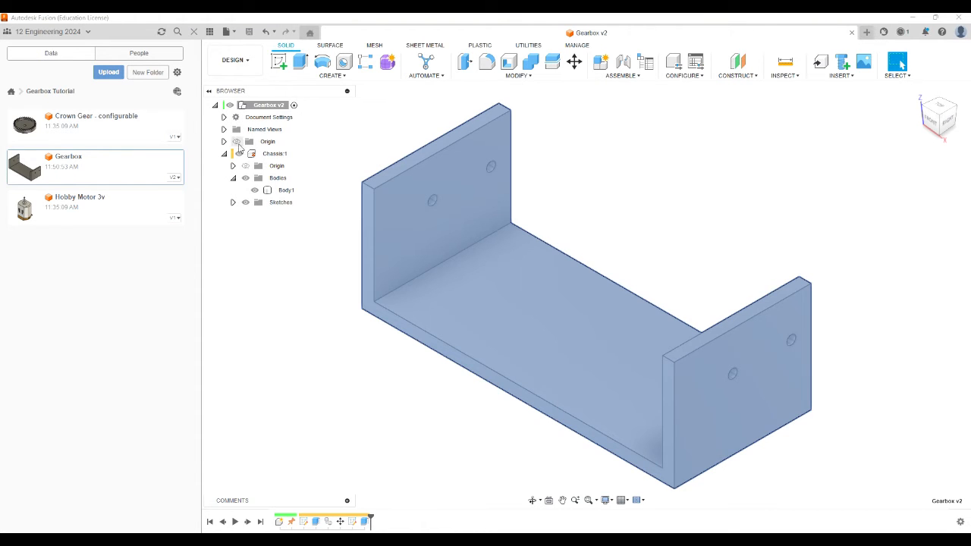
{"action": "left_click", "coordinate": [224, 155]}
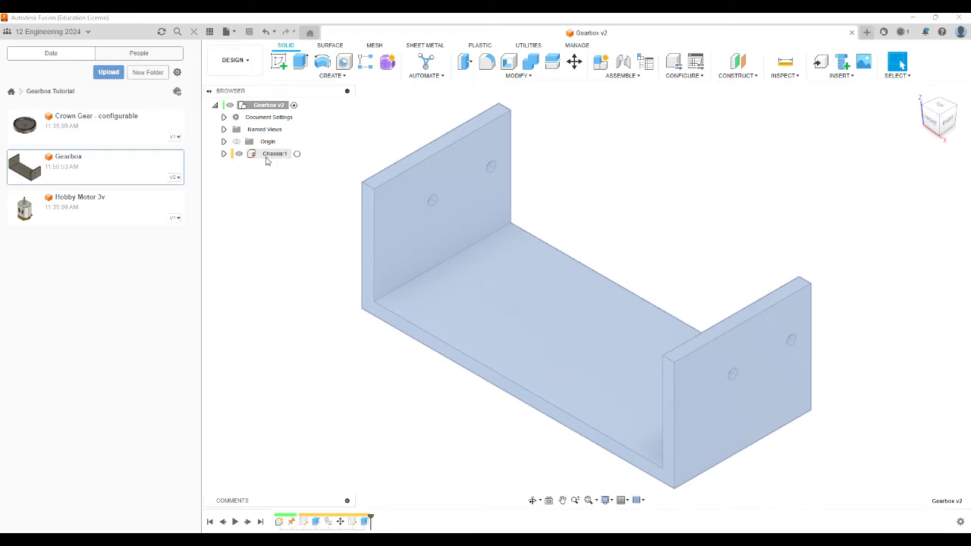
{"action": "left_click", "coordinate": [224, 154]}
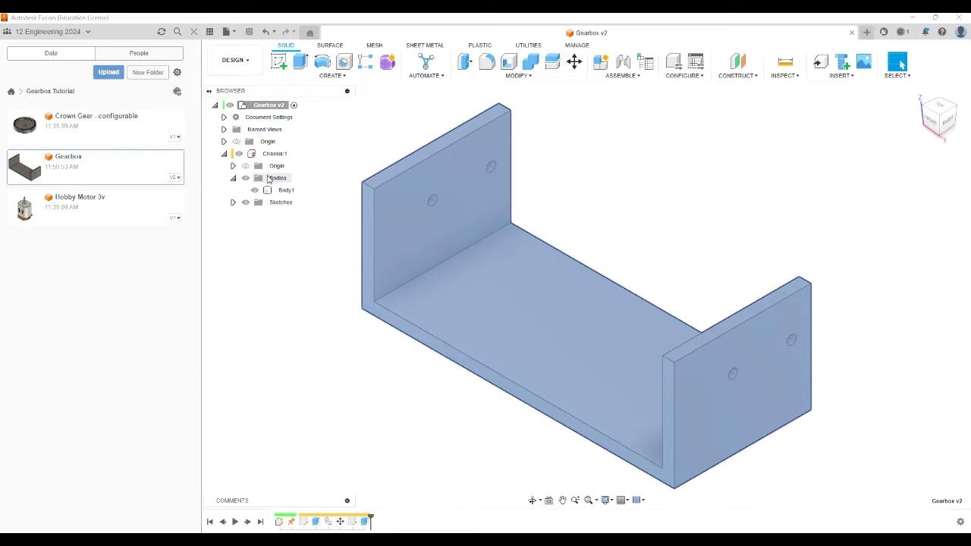
{"action": "left_click", "coordinate": [224, 153]}
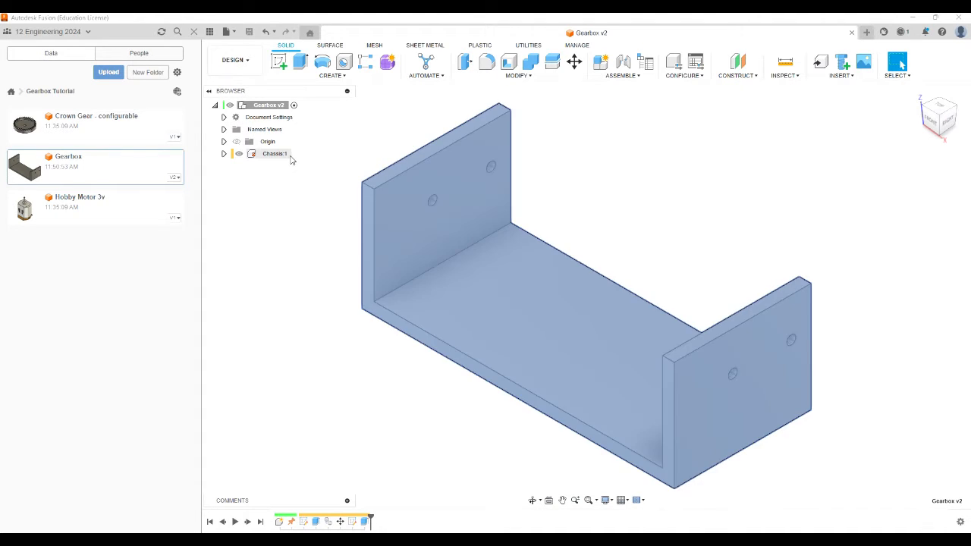
{"action": "left_click", "coordinate": [295, 155]}
{"action": "left_click", "coordinate": [299, 155]}
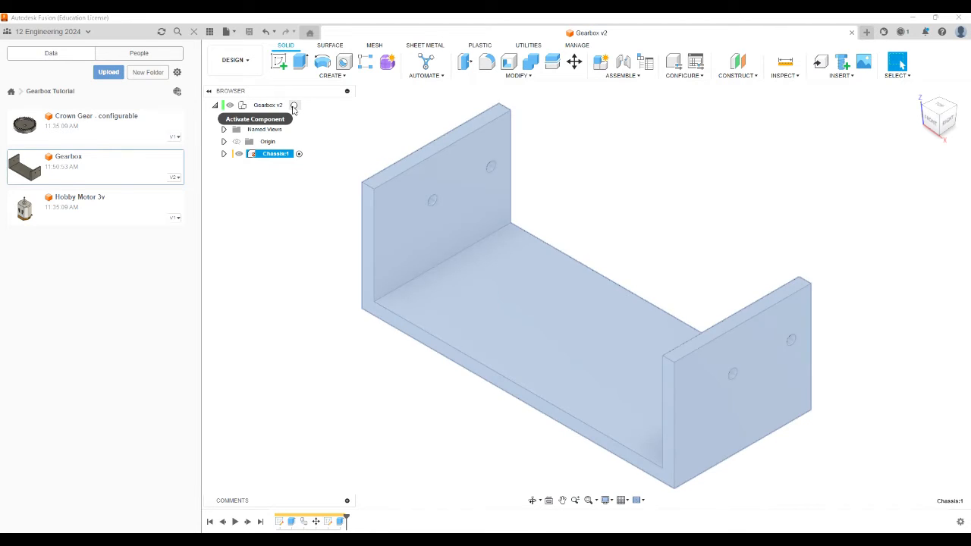
{"action": "left_click", "coordinate": [293, 106]}
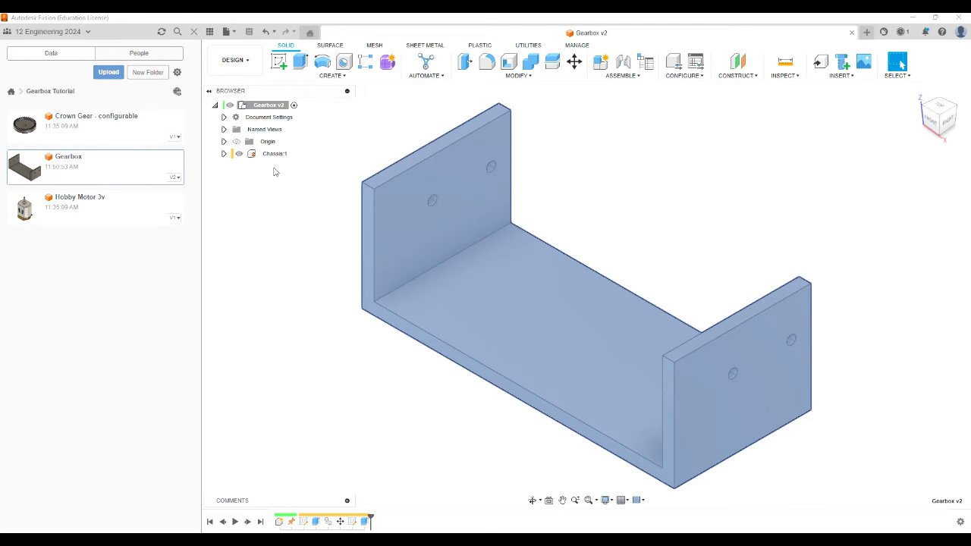
Step: Create an active internal standard component named "Axle" with the top-level Gearbox as its parent
{"action": "left_click", "coordinate": [601, 61]}
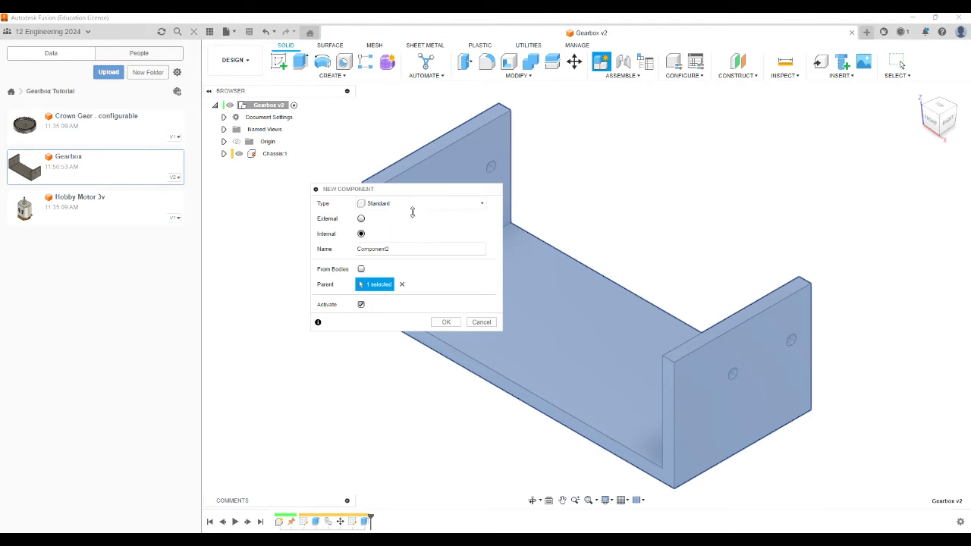
{"action": "left_click_drag", "start_coordinate": [398, 252], "coordinate": [325, 239]}
{"action": "type", "text": "Axle"}
{"action": "left_click", "coordinate": [446, 323]}
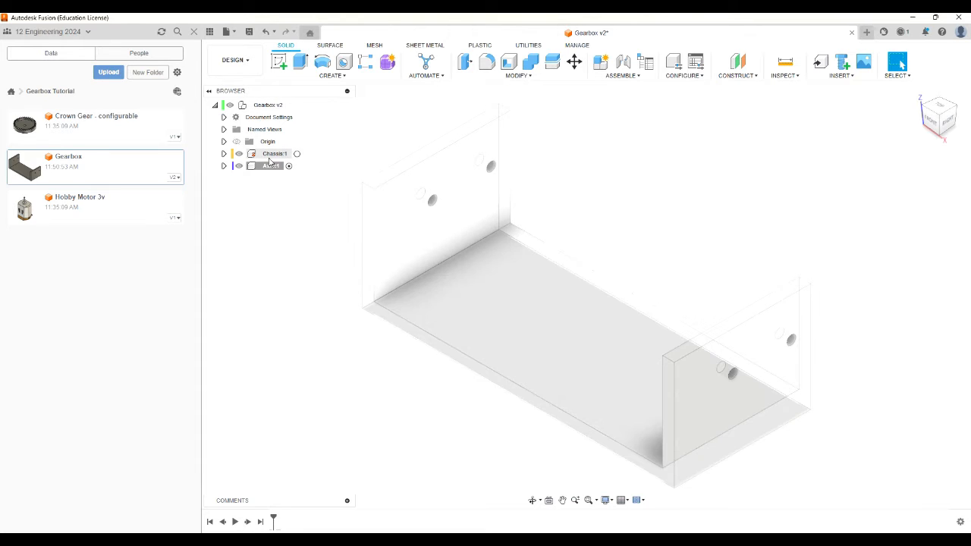
{"action": "left_click", "coordinate": [258, 166]}
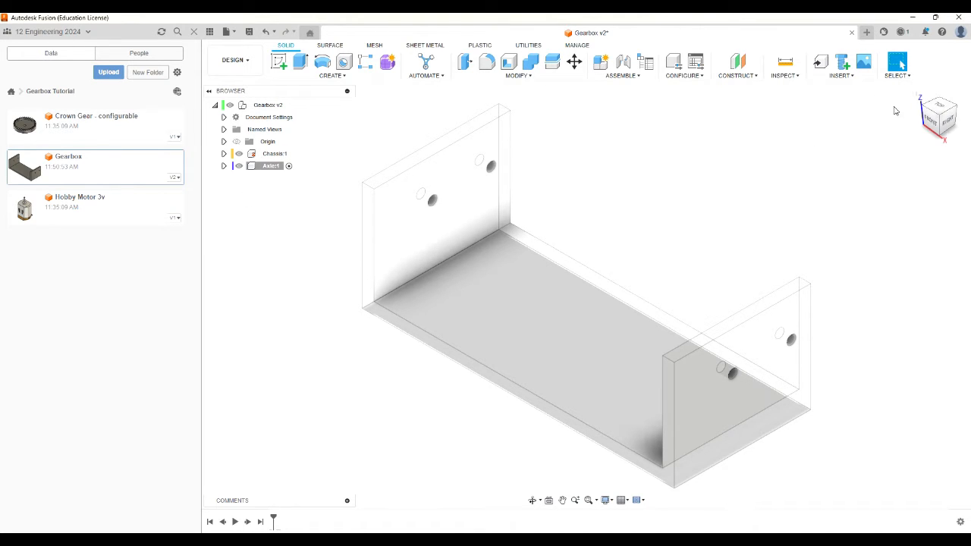
Step: Create a sketch in the Axle component on the outer face of the original side plate
{"action": "left_click_drag", "start_coordinate": [930, 121], "coordinate": [963, 106]}
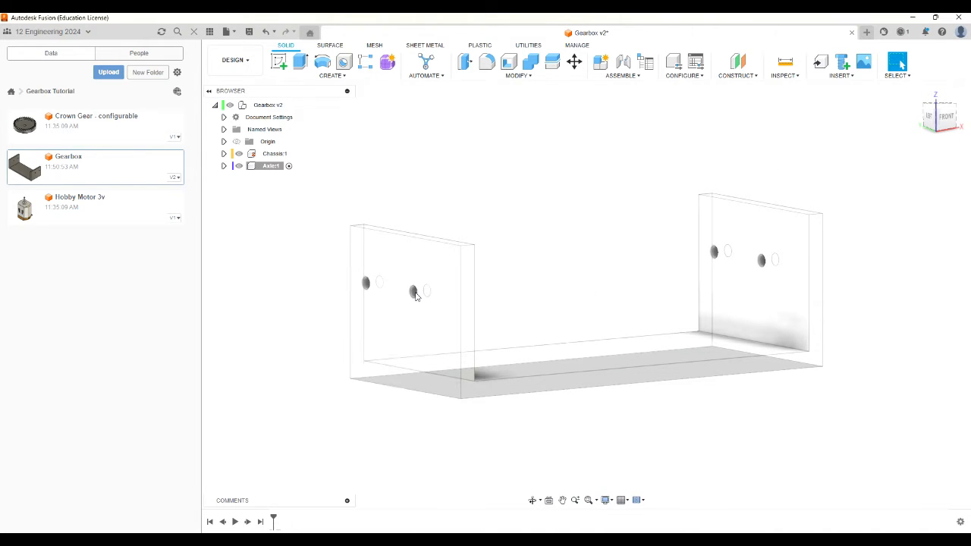
{"action": "left_click", "coordinate": [278, 62]}
{"action": "left_click", "coordinate": [439, 278]}
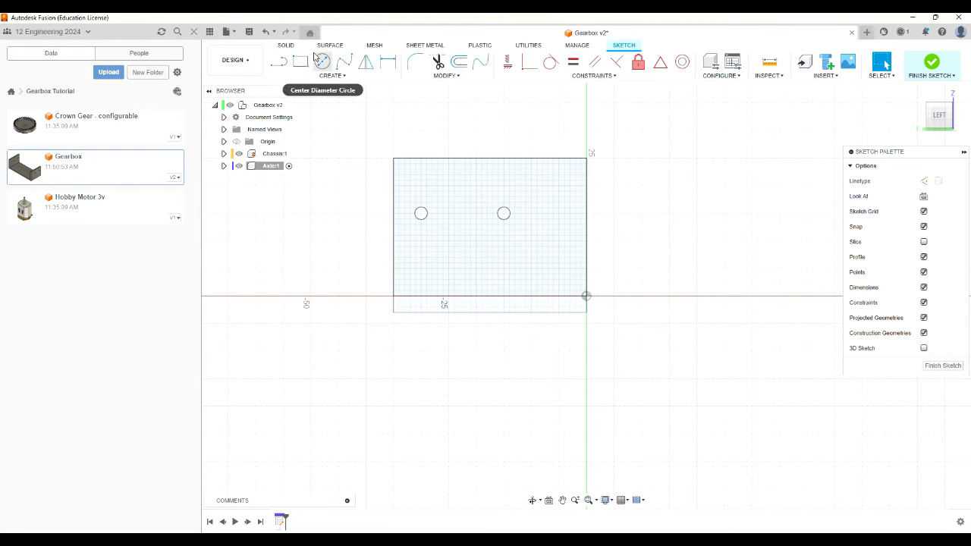
Step: Draw a 2 mm diameter circle centred on the side plate's axle hole nearest the origin
{"action": "left_click", "coordinate": [323, 62]}
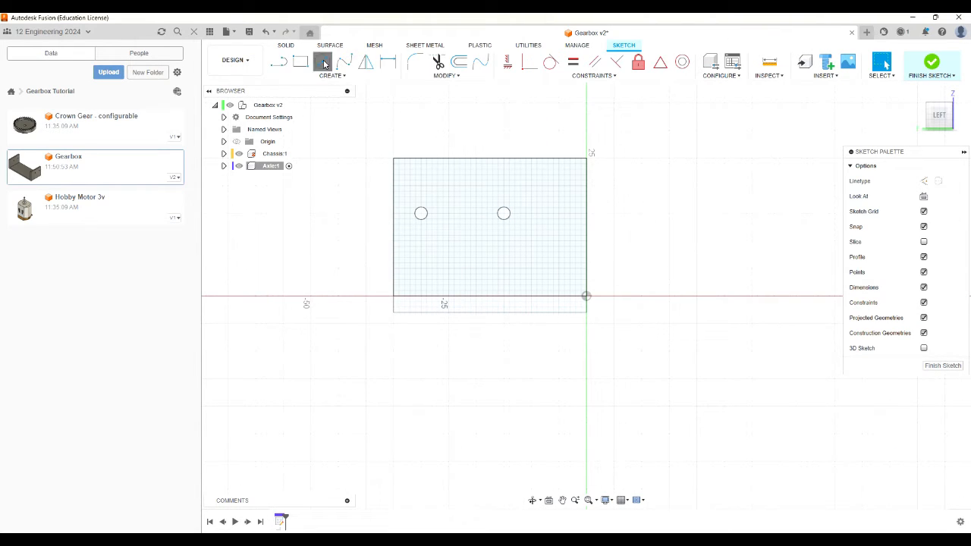
{"action": "left_click", "coordinate": [504, 213]}
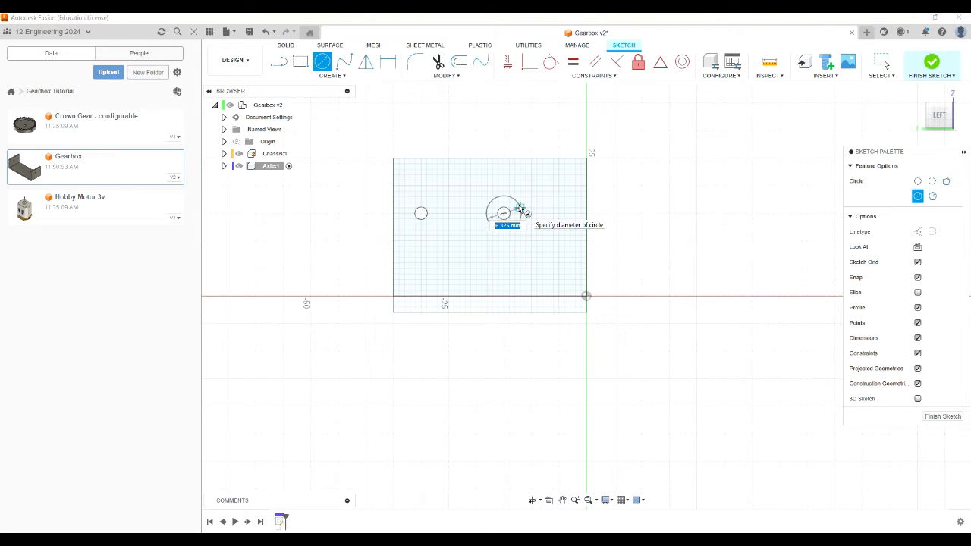
{"action": "type", "text": "2"}
{"action": "key", "text": "Return"}
{"action": "key", "text": "Escape"}
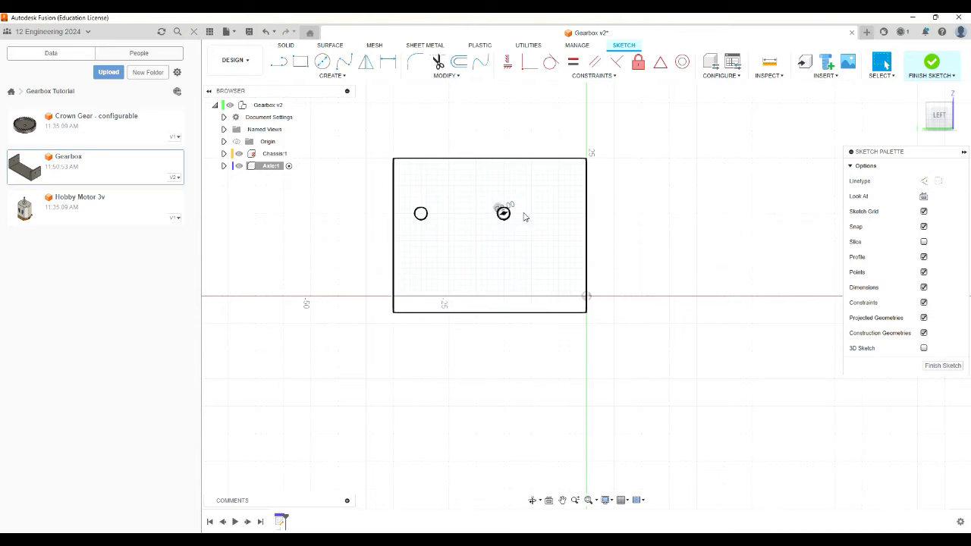
{"action": "scroll", "coordinate": [503, 232], "scroll_direction": "up", "scroll_amount": 5}
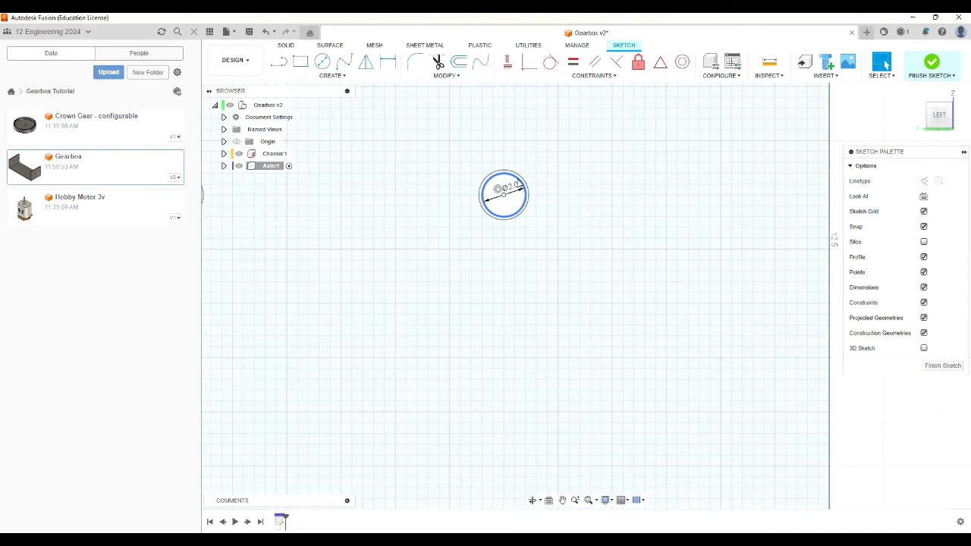
{"action": "left_click", "coordinate": [529, 209]}
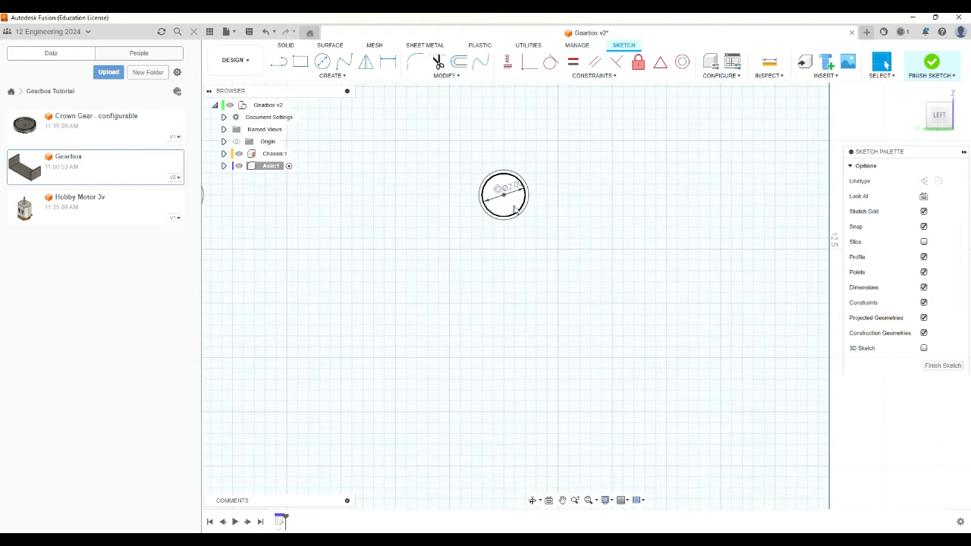
Step: Extrude the 2 mm circle as a new body on two sides, 10 mm outward and 90 mm through the chassis
{"action": "key", "text": "e"}
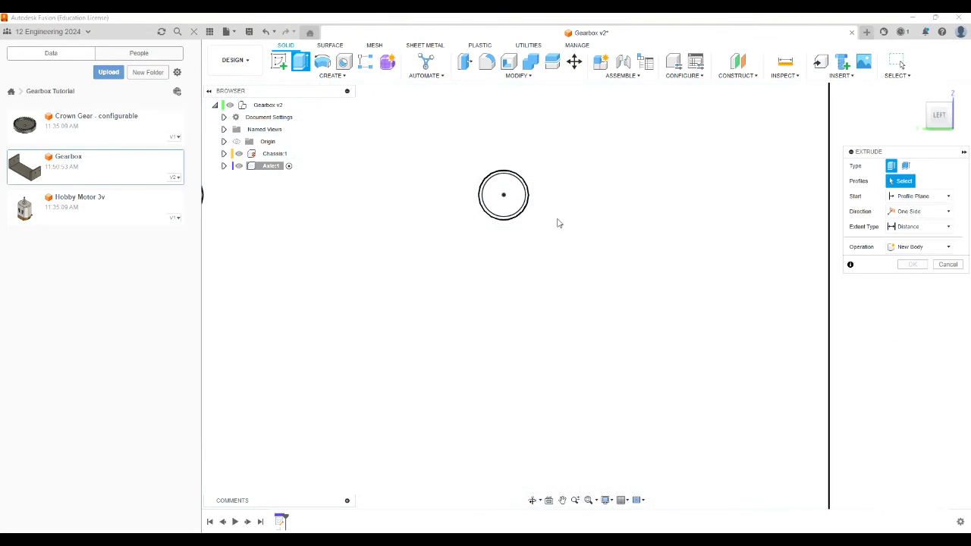
{"action": "left_click", "coordinate": [515, 197]}
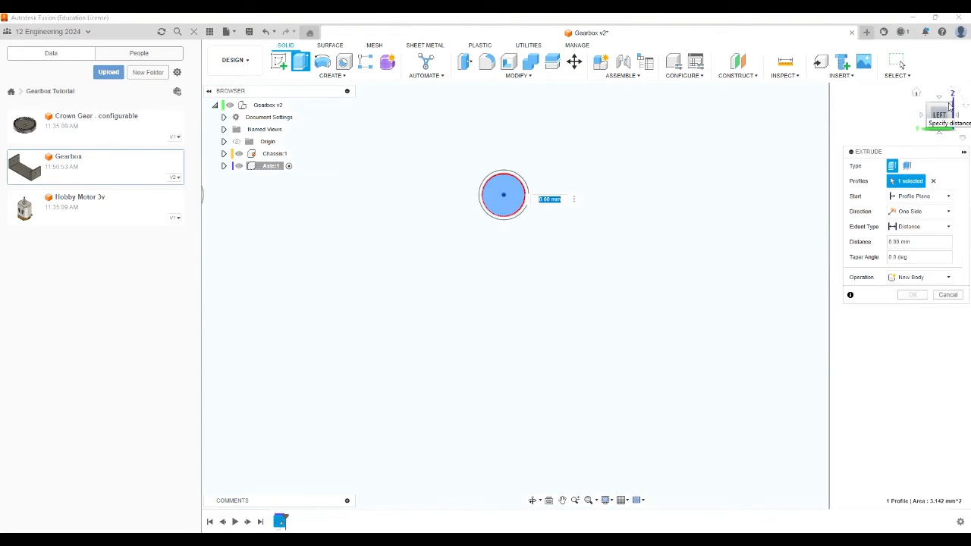
{"action": "left_click", "coordinate": [918, 92]}
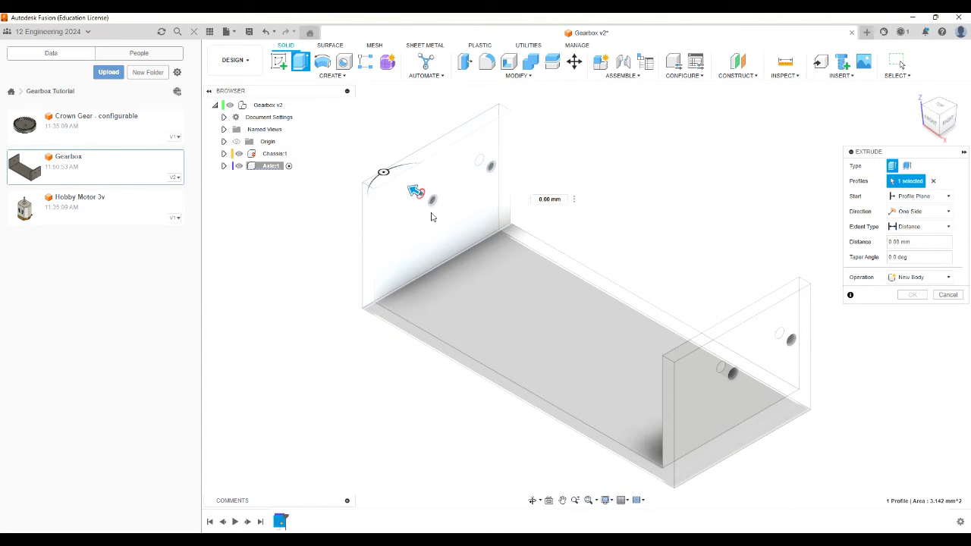
{"action": "left_click", "coordinate": [918, 213]}
{"action": "left_click", "coordinate": [917, 236]}
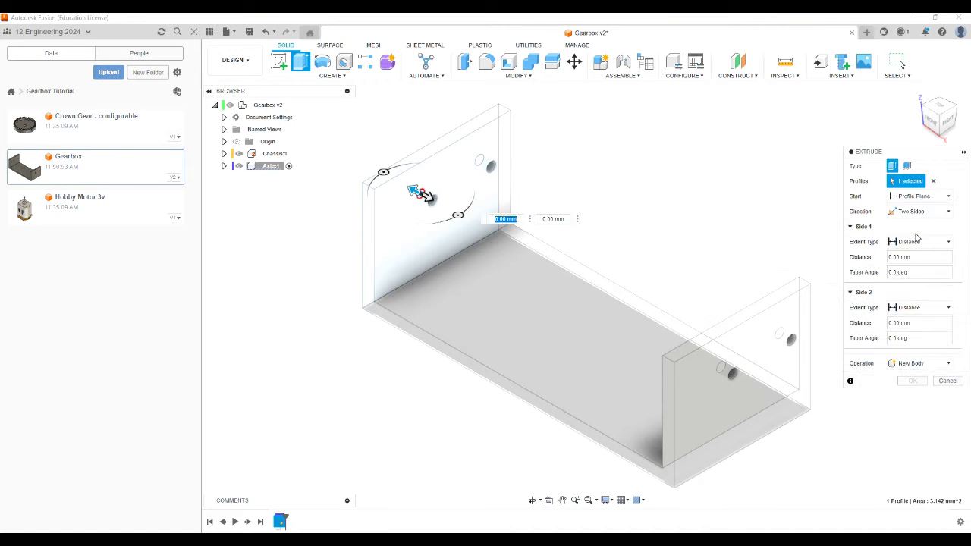
{"action": "left_click_drag", "start_coordinate": [416, 192], "coordinate": [372, 166]}
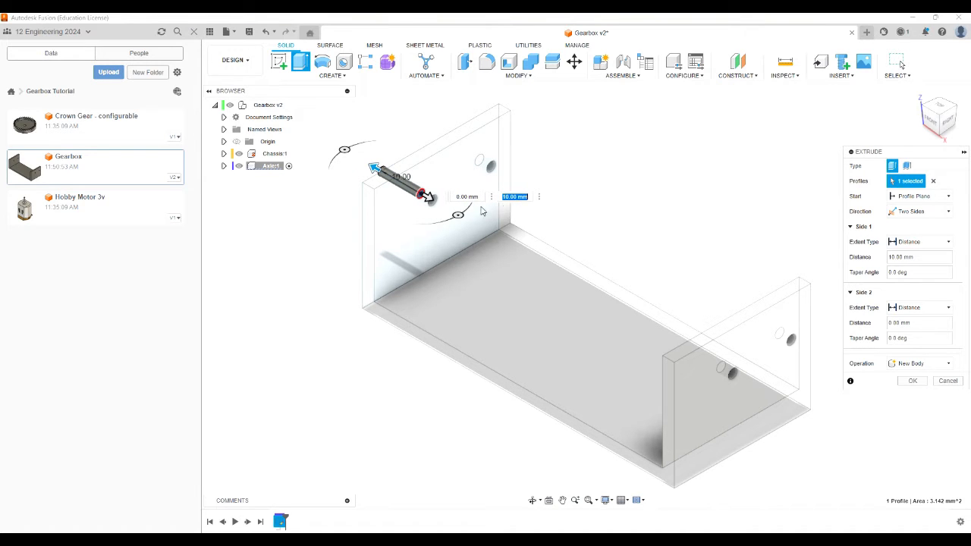
{"action": "left_click_drag", "start_coordinate": [429, 196], "coordinate": [560, 260]}
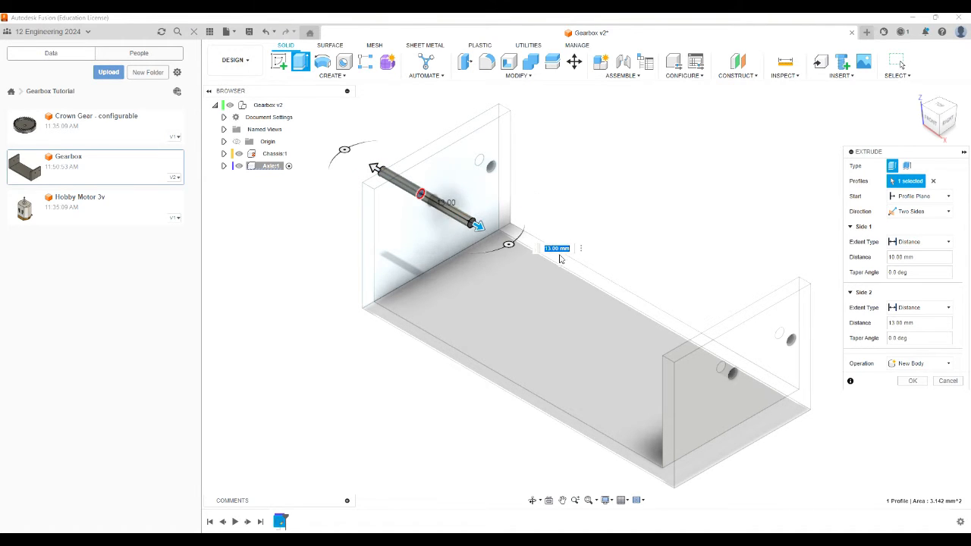
{"action": "type", "text": "90"}
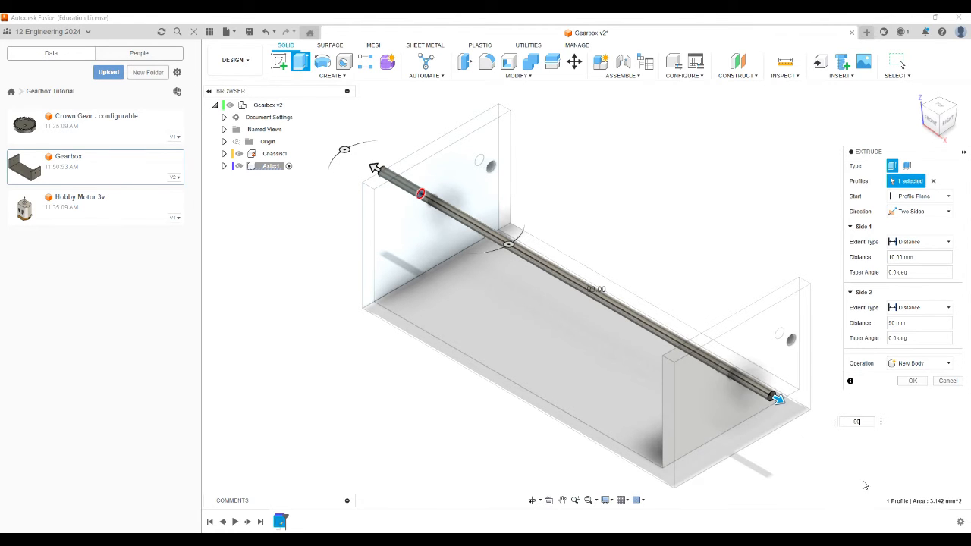
{"action": "left_click", "coordinate": [929, 366]}
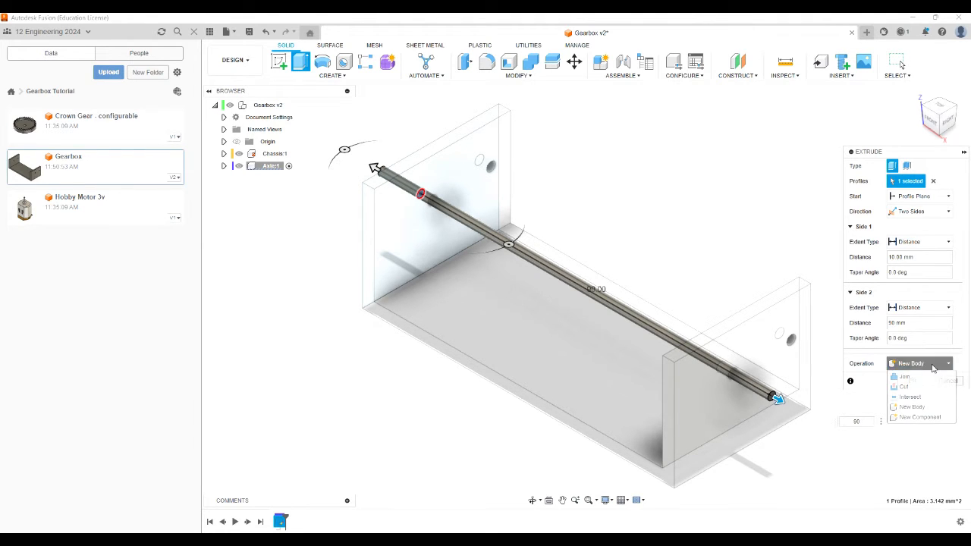
{"action": "left_click", "coordinate": [930, 366]}
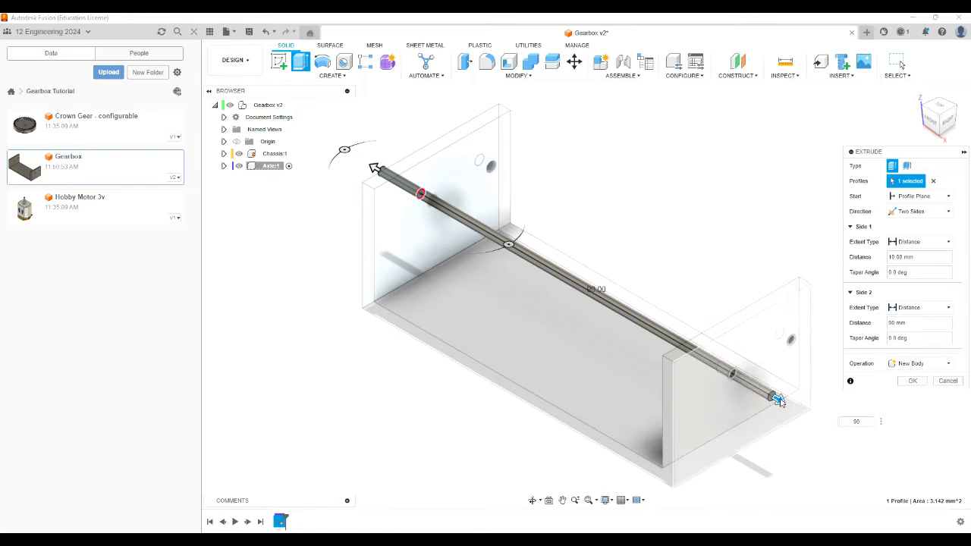
{"action": "left_click", "coordinate": [910, 382]}
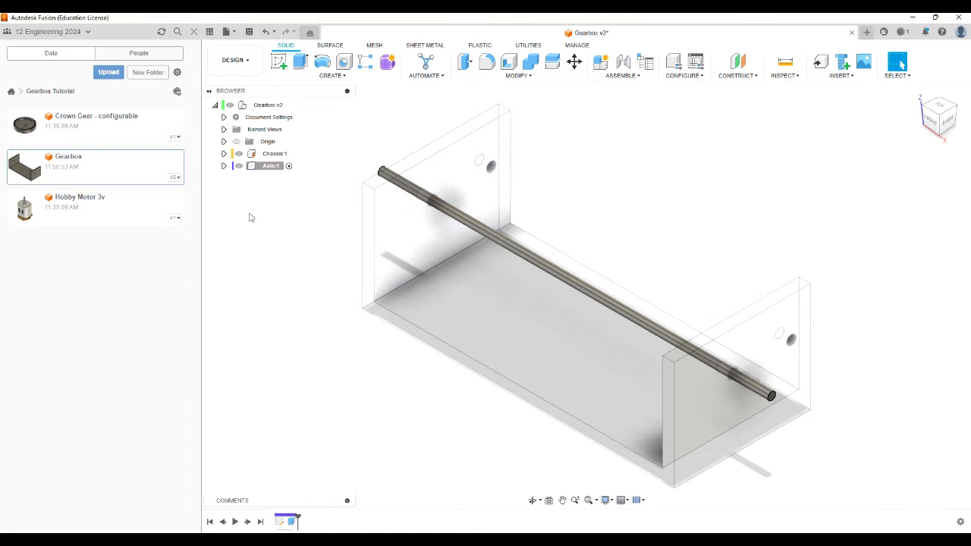
Step: Check which body the Axle component contains, then collapse its contents and clear the selection
{"action": "left_click", "coordinate": [224, 166]}
{"action": "left_click", "coordinate": [233, 191]}
{"action": "left_click", "coordinate": [282, 204]}
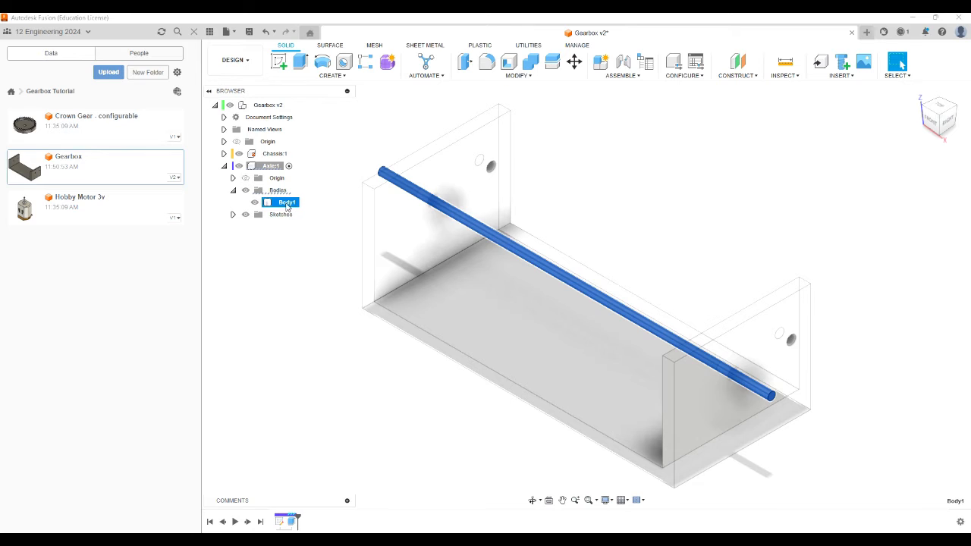
{"action": "left_click", "coordinate": [225, 167]}
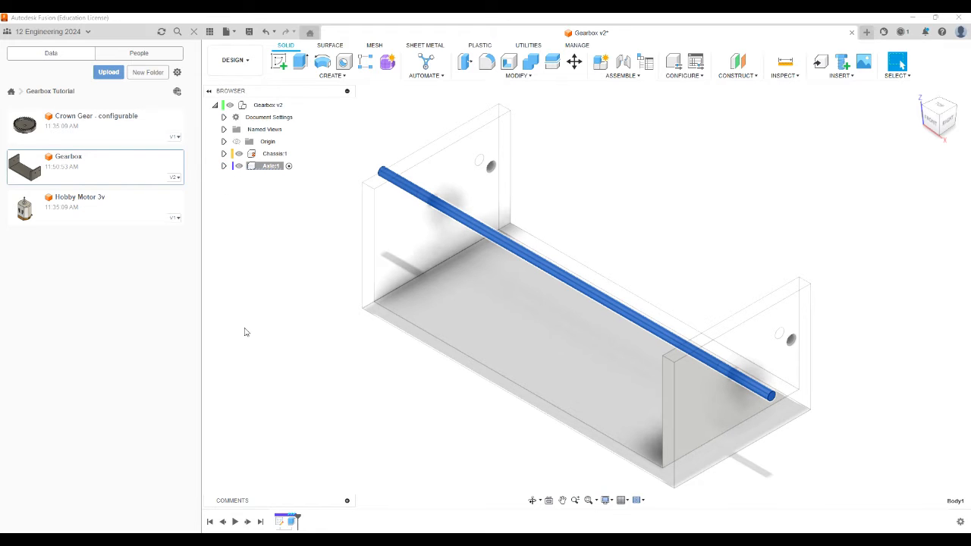
{"action": "left_click", "coordinate": [308, 376]}
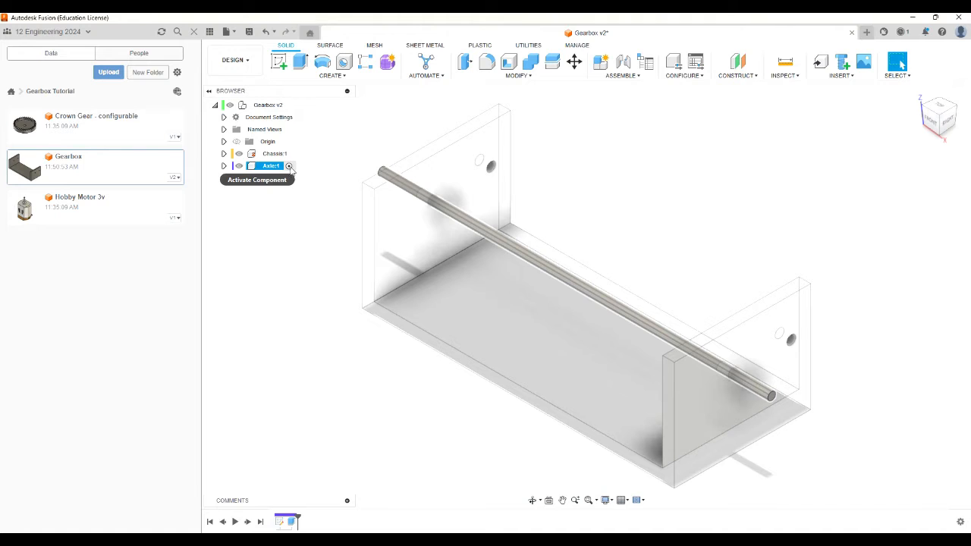
Step: Activate the top-level Gearbox assembly and select the axle component for a Move/Copy operation on components
{"action": "left_click", "coordinate": [295, 106]}
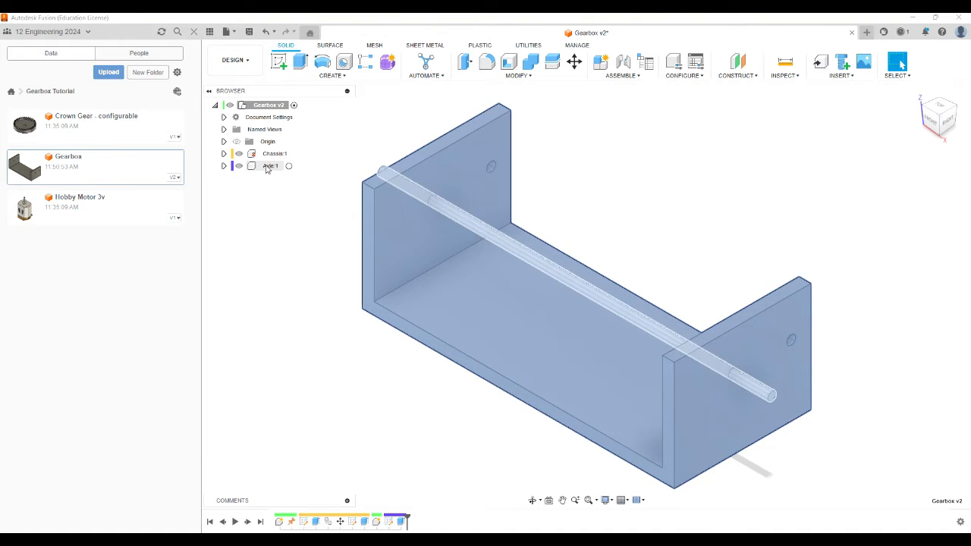
{"action": "left_click", "coordinate": [576, 66]}
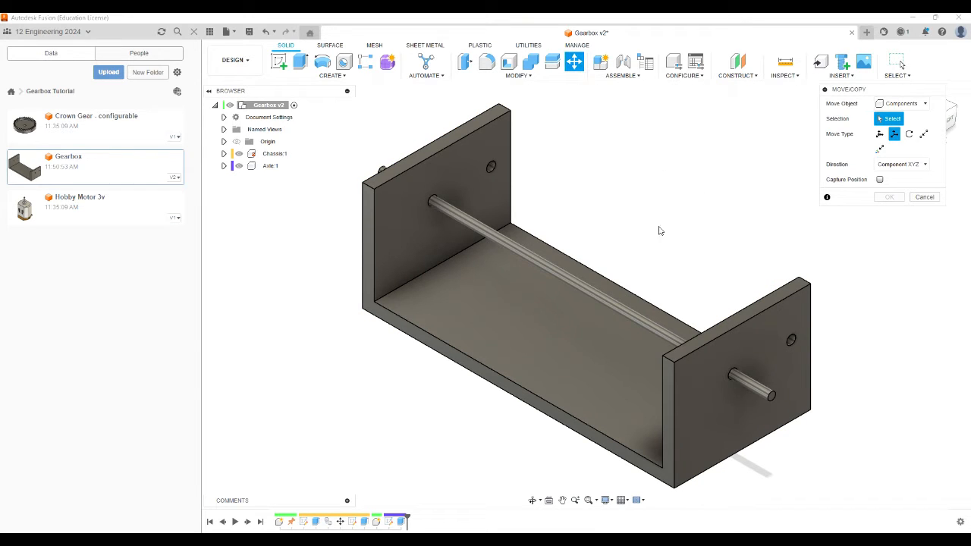
{"action": "left_click", "coordinate": [586, 292]}
{"action": "left_click", "coordinate": [903, 105]}
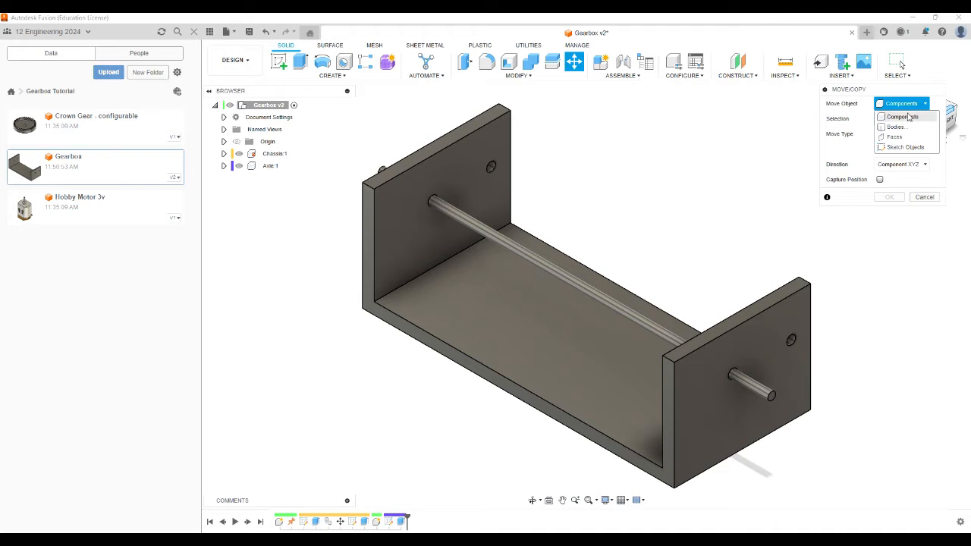
{"action": "left_click", "coordinate": [903, 117]}
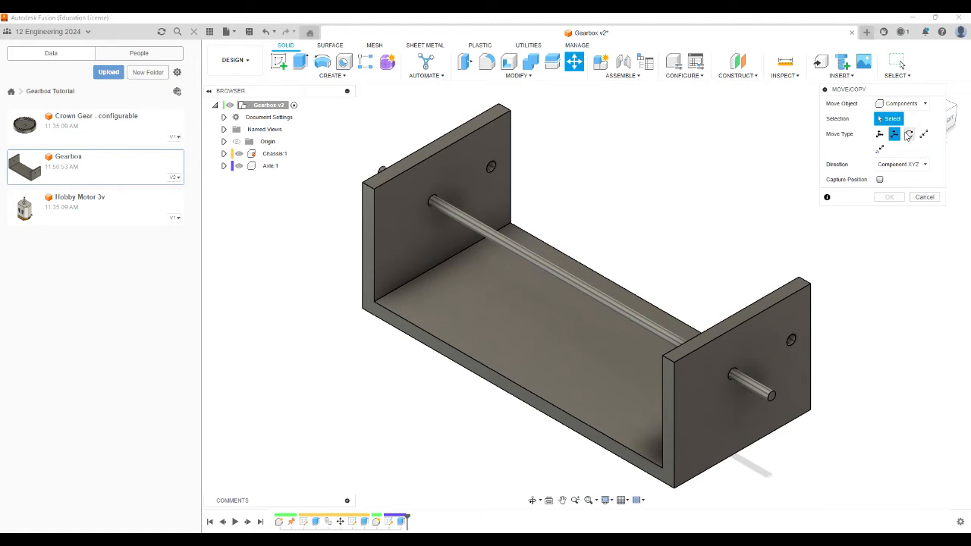
{"action": "left_click", "coordinate": [551, 275]}
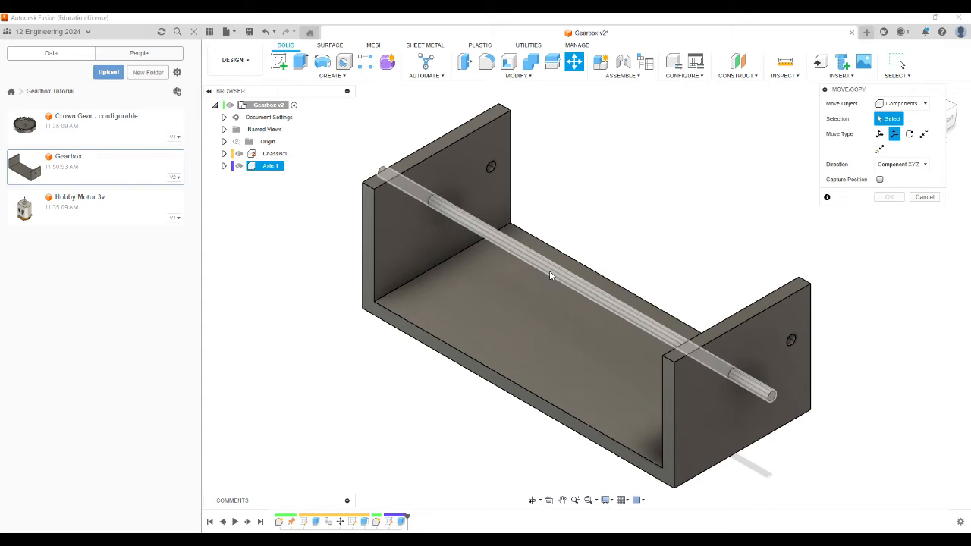
{"action": "left_click", "coordinate": [549, 276]}
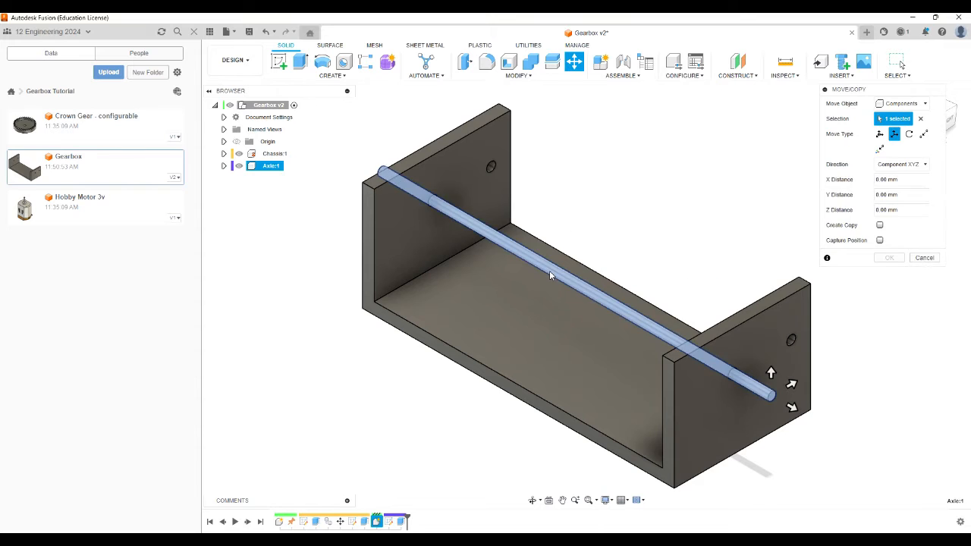
Step: Create a copy of the axle and move it point to point from the axle's end centre to the side plate's empty hole
{"action": "left_click", "coordinate": [879, 225]}
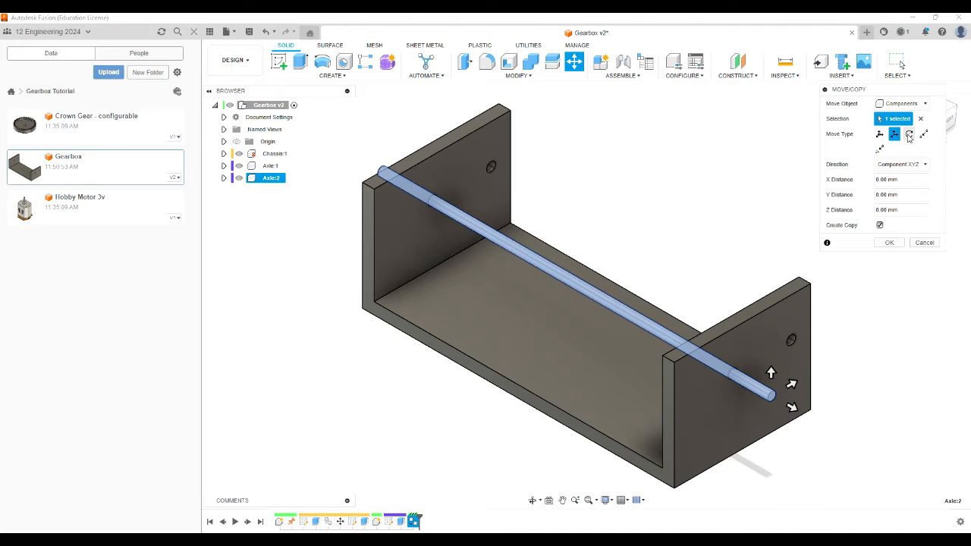
{"action": "left_click", "coordinate": [924, 134]}
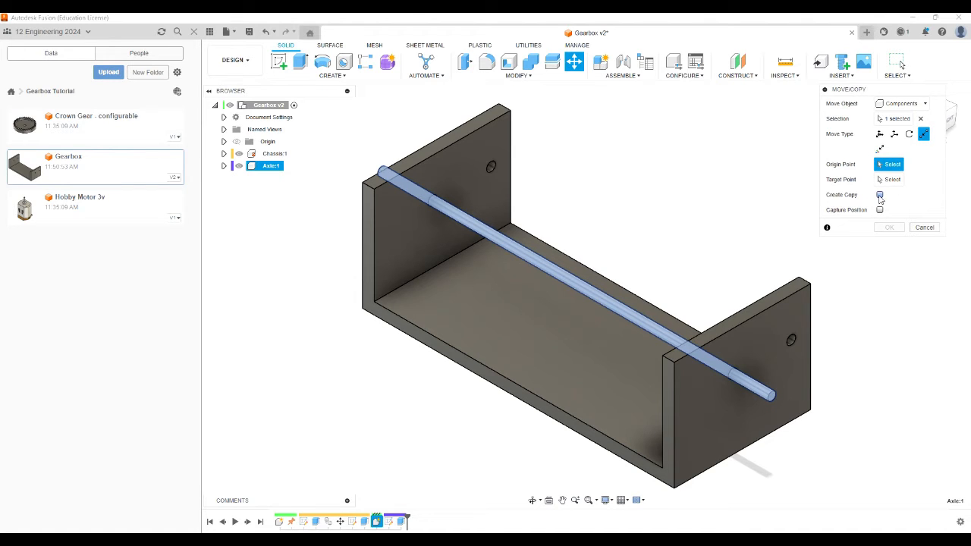
{"action": "left_click", "coordinate": [881, 195]}
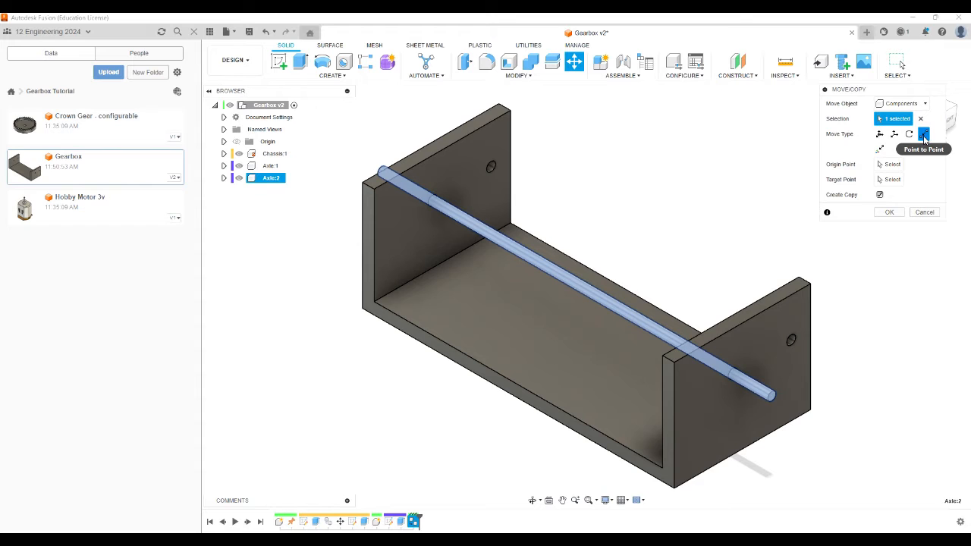
{"action": "left_click", "coordinate": [887, 166]}
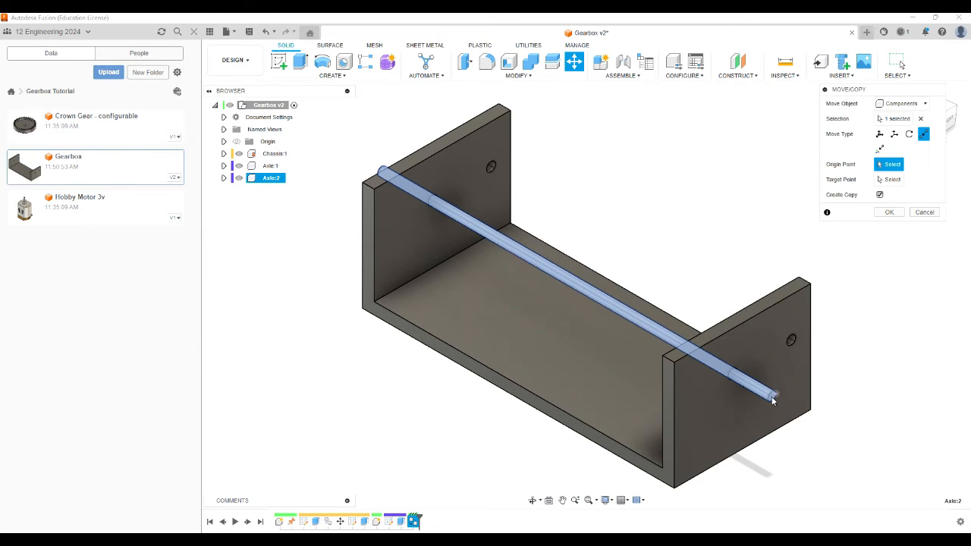
{"action": "scroll", "coordinate": [770, 396], "scroll_direction": "up", "scroll_amount": 3}
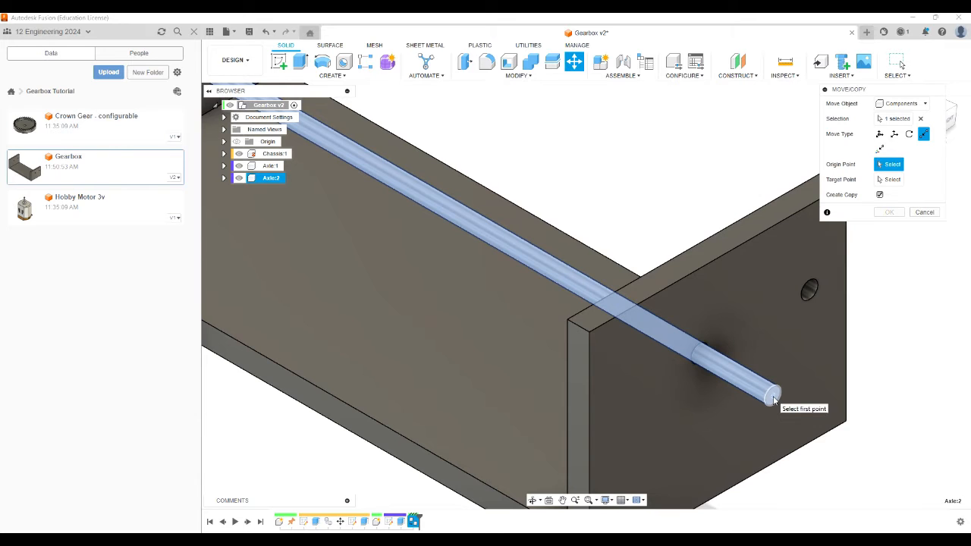
{"action": "left_click", "coordinate": [773, 396]}
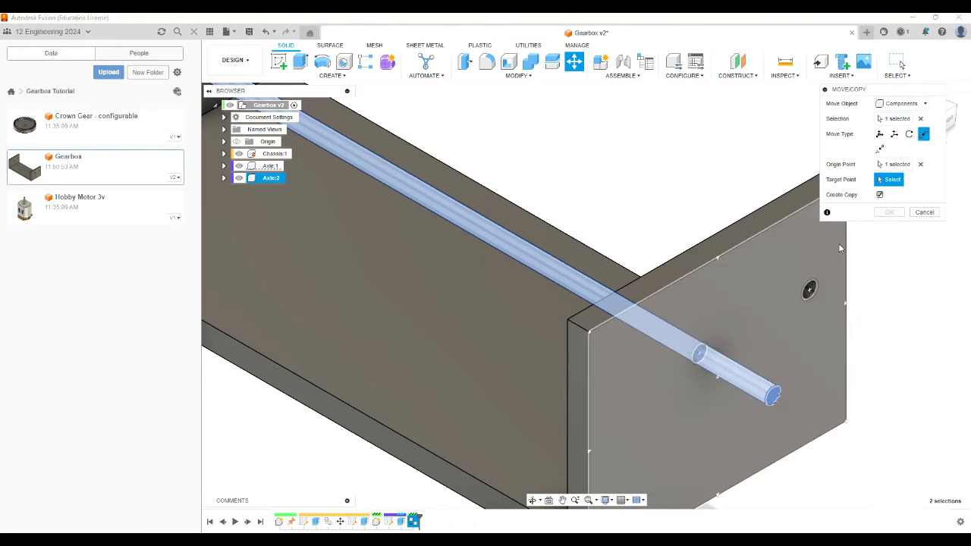
{"action": "left_click", "coordinate": [809, 294]}
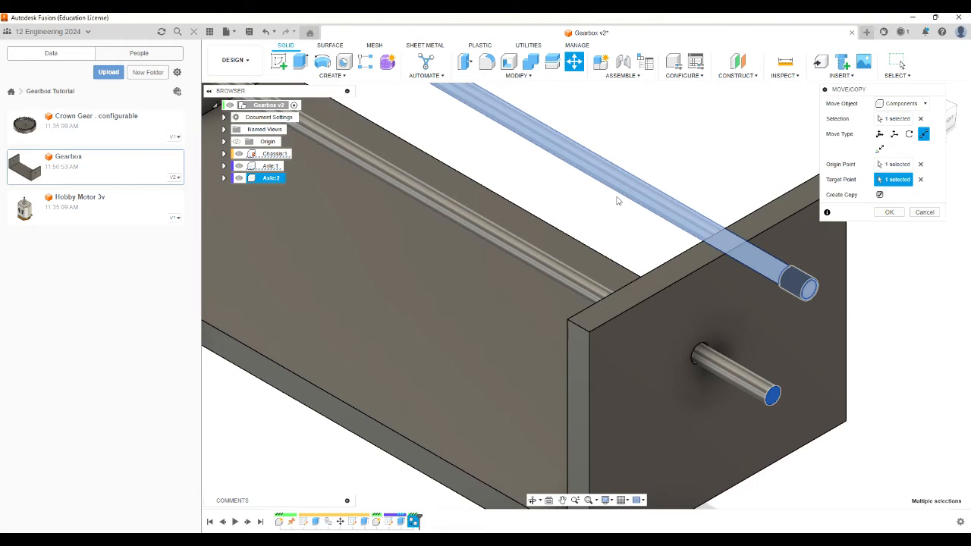
Step: Translate the copied axle 10 mm outward along X and finish the copy
{"action": "scroll", "coordinate": [539, 195], "scroll_direction": "down", "scroll_amount": 5}
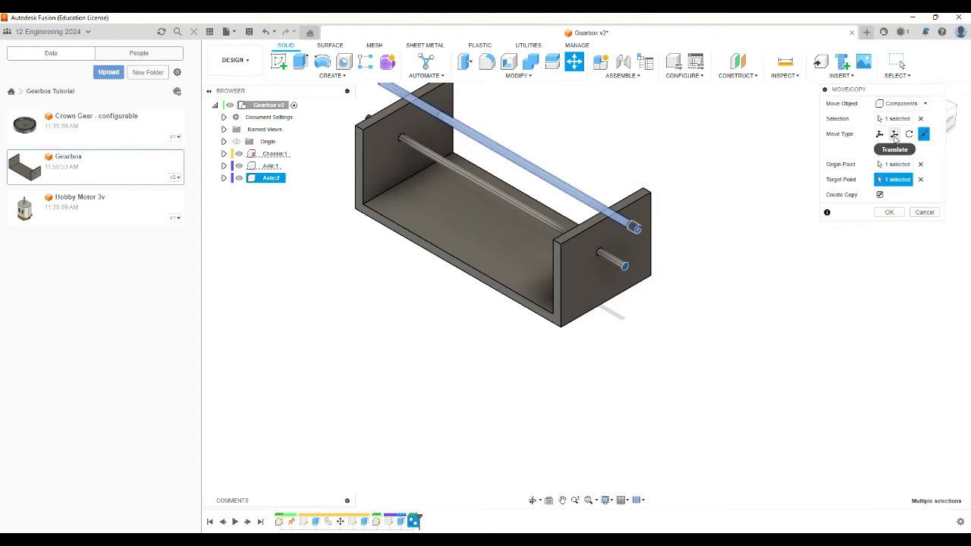
{"action": "left_click", "coordinate": [895, 134]}
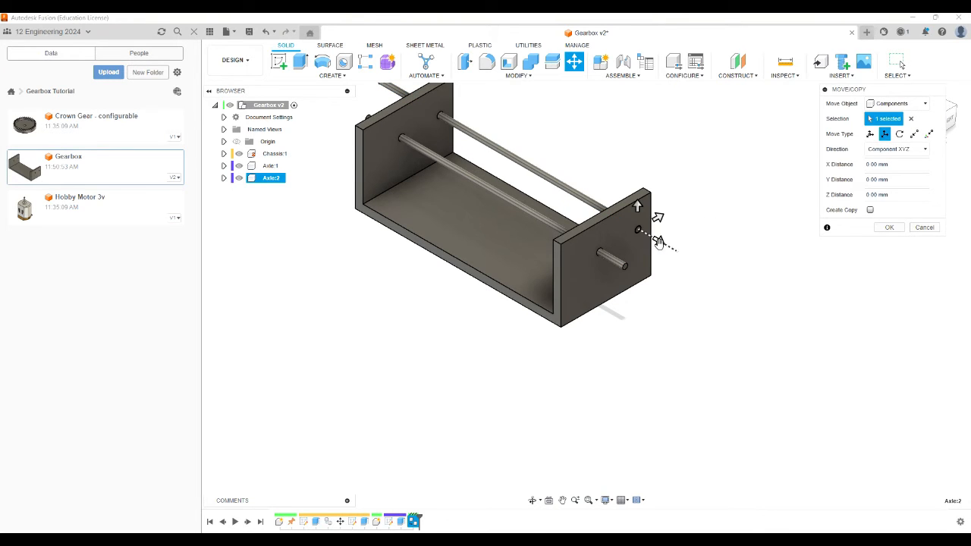
{"action": "left_click_drag", "start_coordinate": [659, 241], "coordinate": [689, 264]}
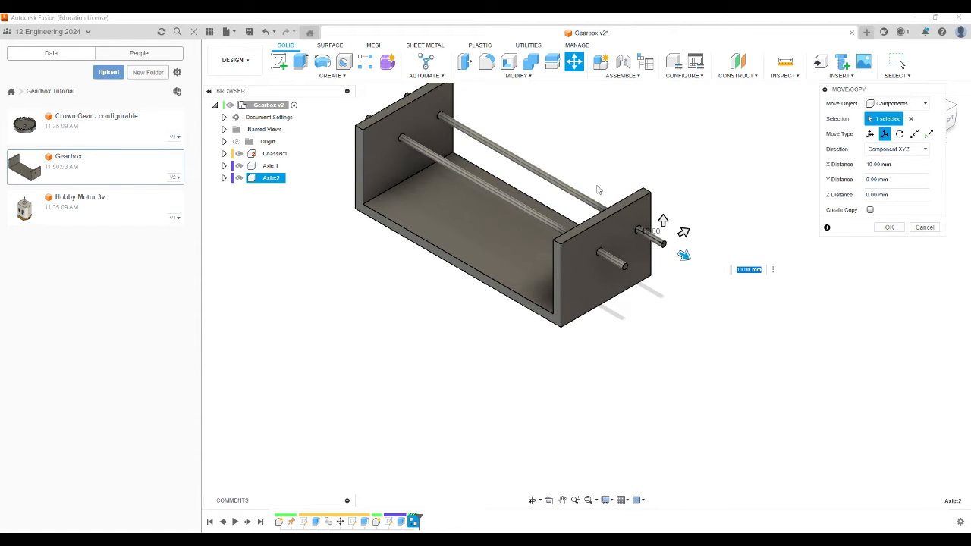
{"action": "left_click", "coordinate": [889, 228]}
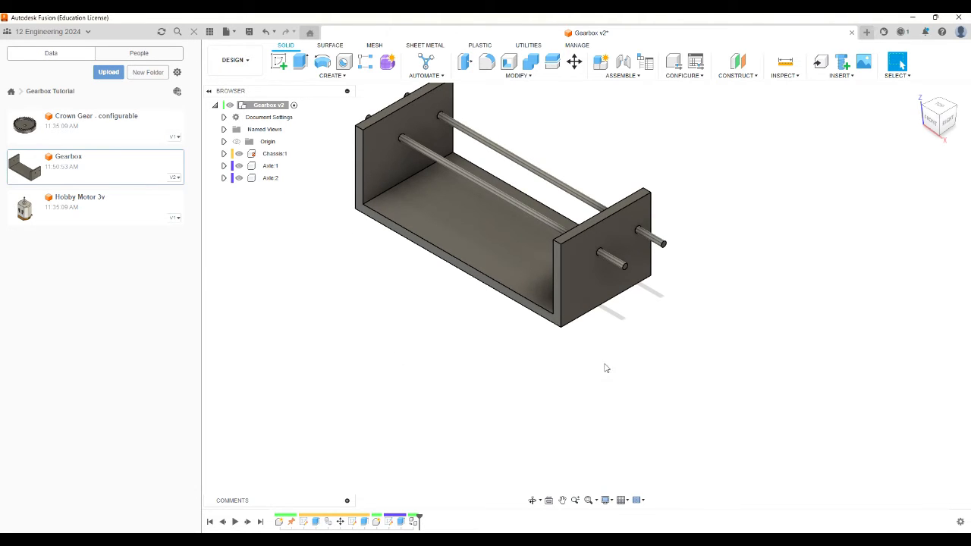
Step: Save the Gearbox design with the version description "Axles in place"
{"action": "scroll", "coordinate": [667, 355], "scroll_direction": "down", "scroll_amount": 4}
{"action": "scroll", "coordinate": [395, 214], "scroll_direction": "up", "scroll_amount": 5}
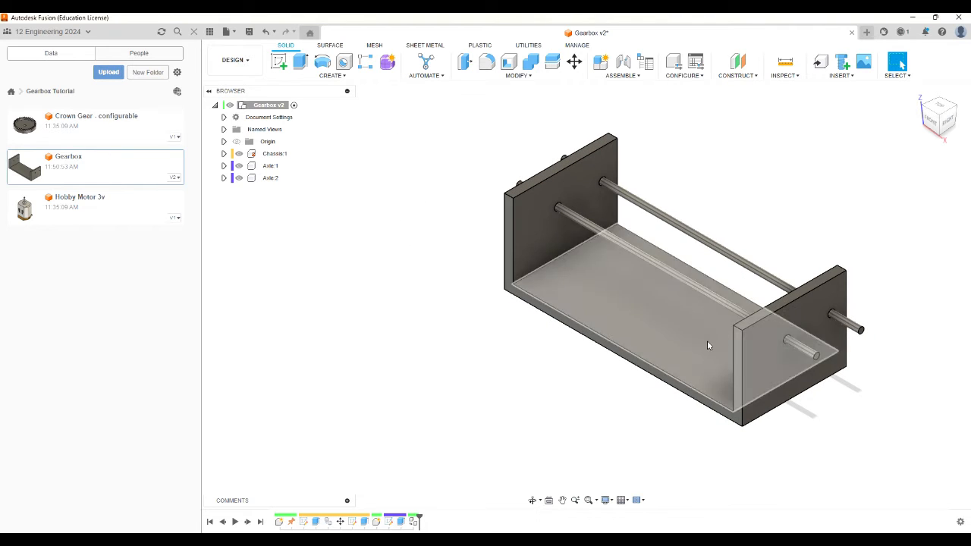
{"action": "scroll", "coordinate": [768, 245], "scroll_direction": "down", "scroll_amount": 3}
{"action": "scroll", "coordinate": [497, 269], "scroll_direction": "down", "scroll_amount": 3}
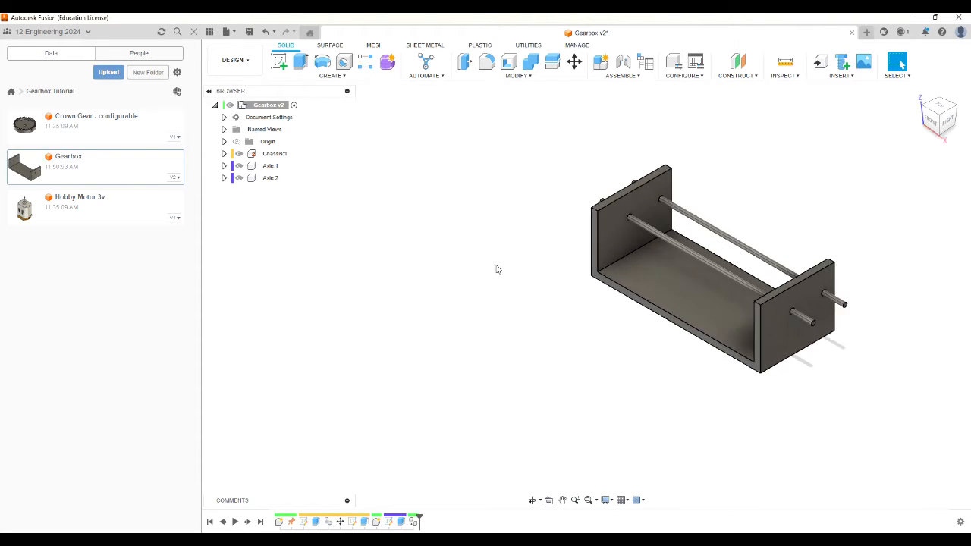
{"action": "scroll", "coordinate": [743, 348], "scroll_direction": "up", "scroll_amount": 3}
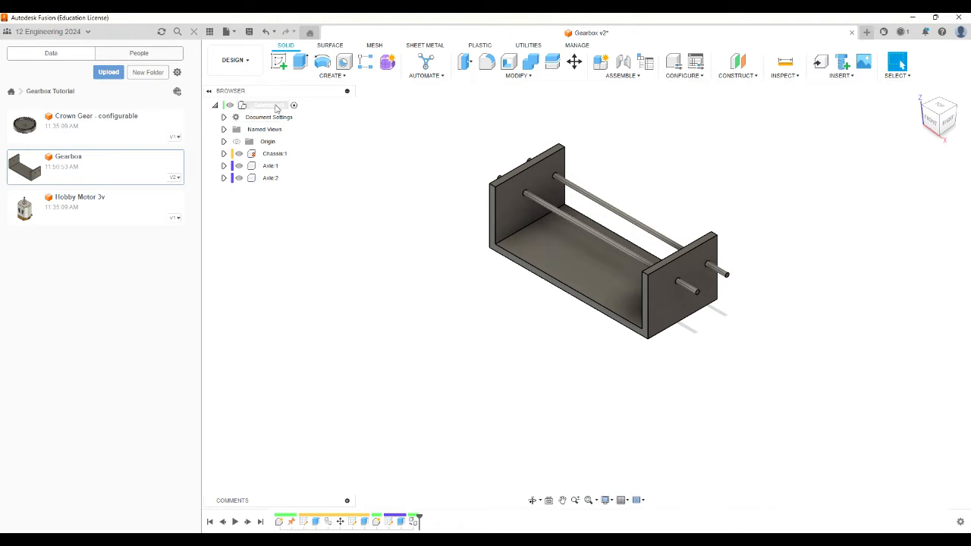
{"action": "key", "text": "ctrl+s"}
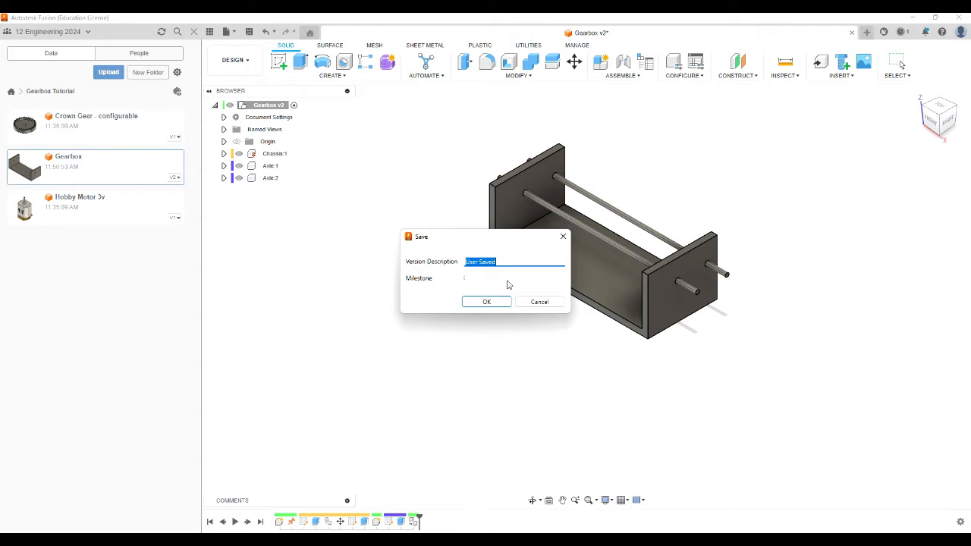
{"action": "type", "text": "Axles in place"}
{"action": "left_click", "coordinate": [500, 303]}
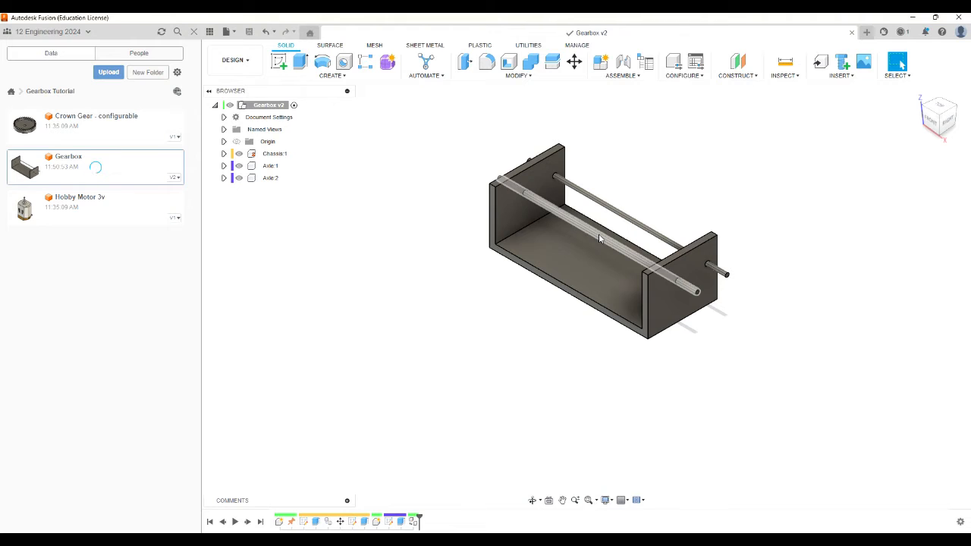
Step: Test the original axle's freedom by pulling it out of the chassis, and undo that displacement
{"action": "left_click_drag", "start_coordinate": [598, 238], "coordinate": [605, 512]}
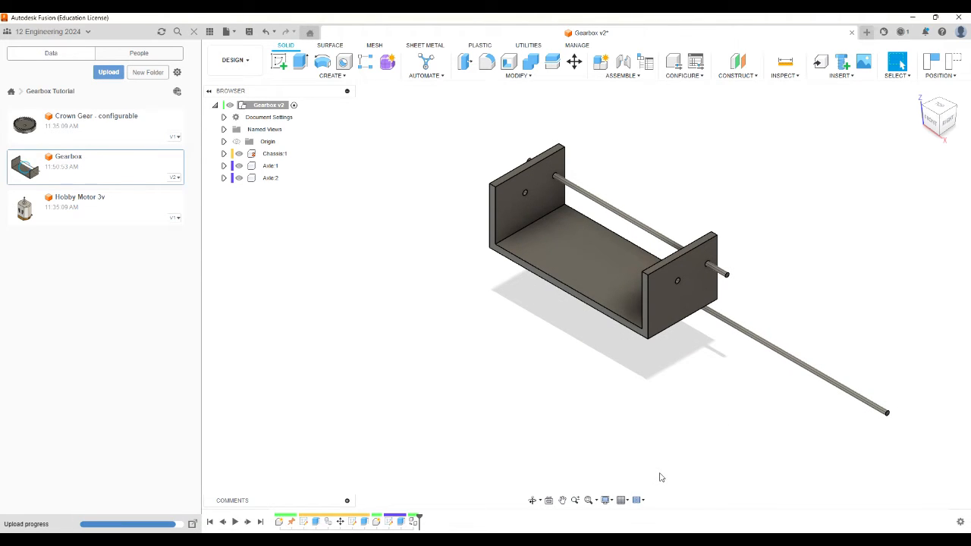
{"action": "key", "text": "ctrl+z"}
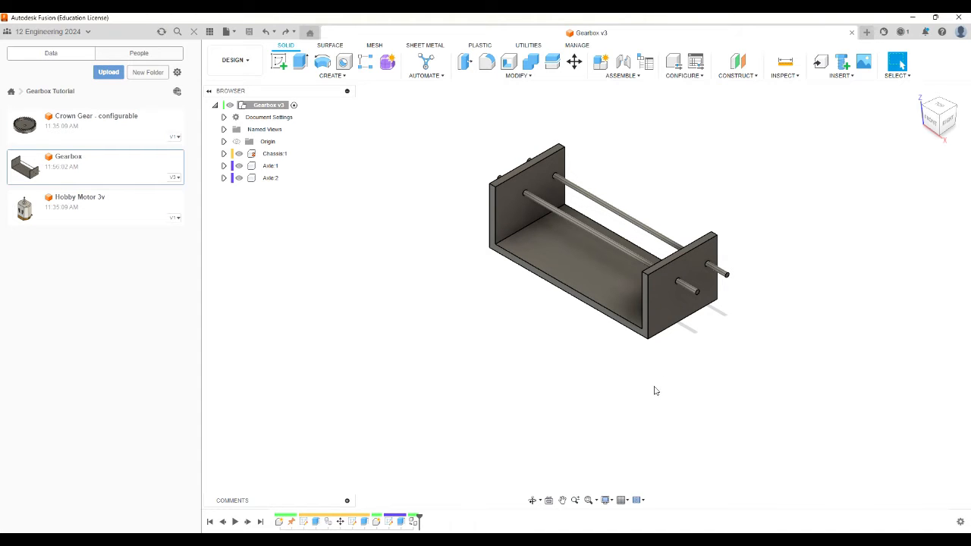
{"action": "scroll", "coordinate": [585, 217], "scroll_direction": "up", "scroll_amount": 3}
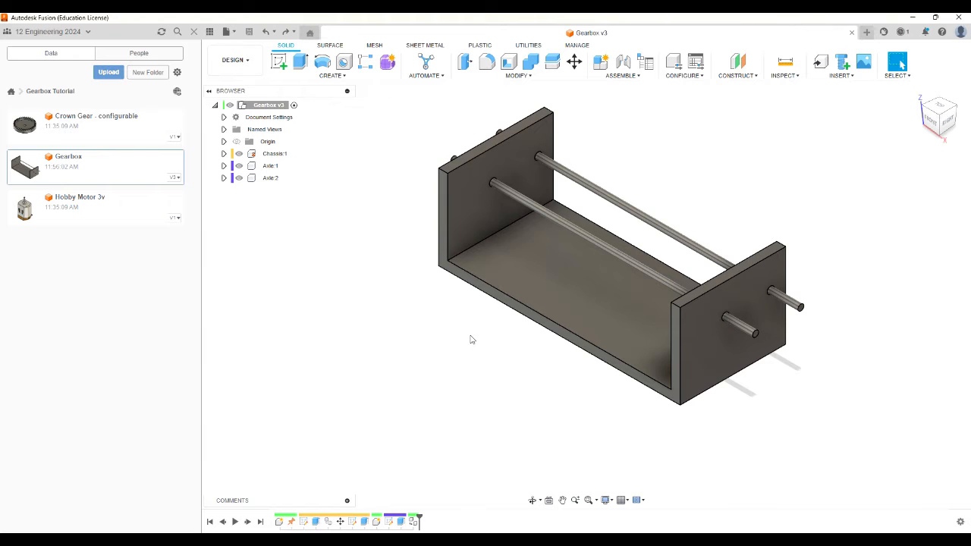
{"action": "left_click", "coordinate": [644, 78]}
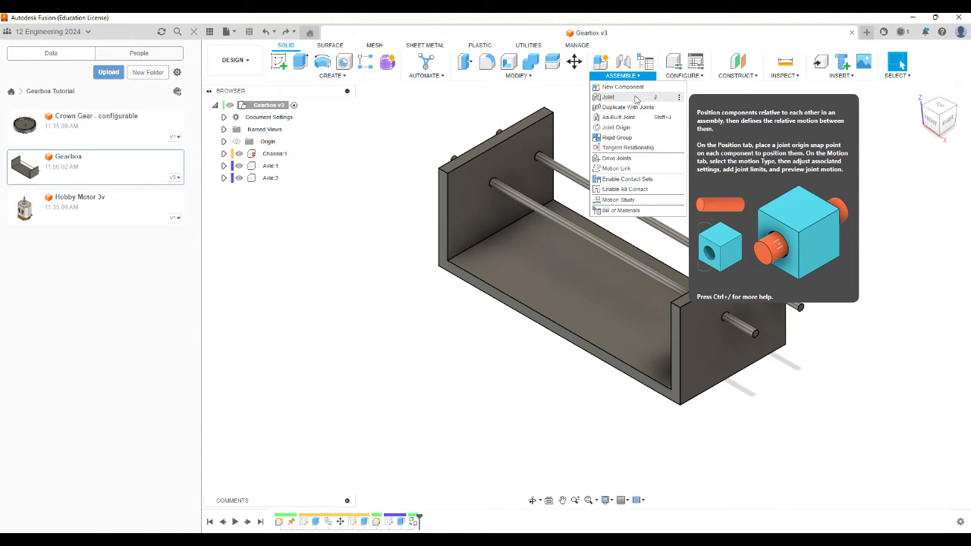
{"action": "left_click", "coordinate": [458, 399]}
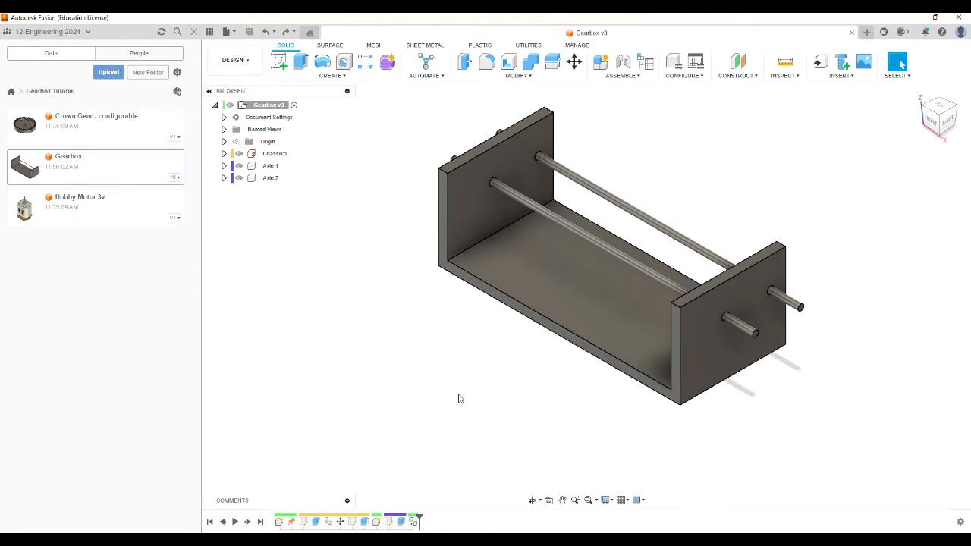
{"action": "left_click", "coordinate": [642, 77]}
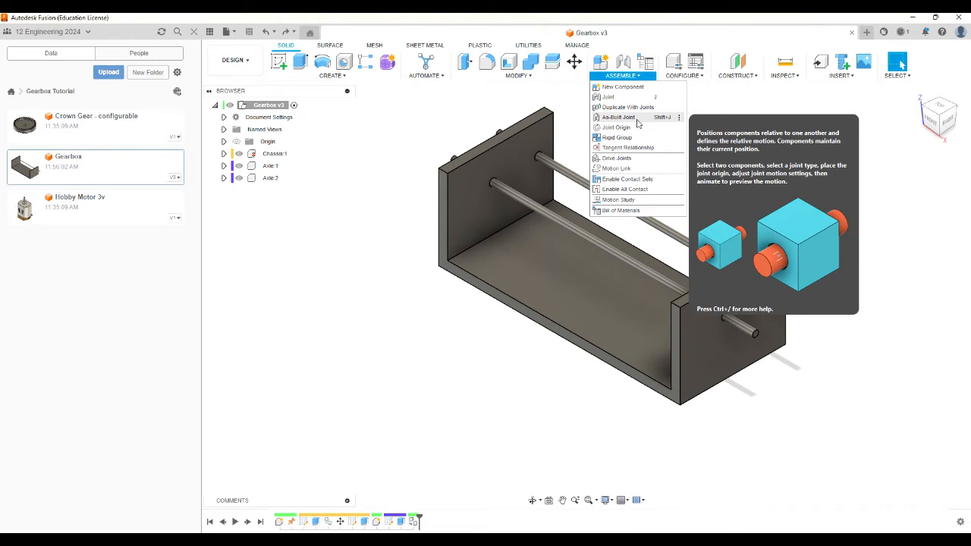
{"action": "left_click", "coordinate": [438, 393]}
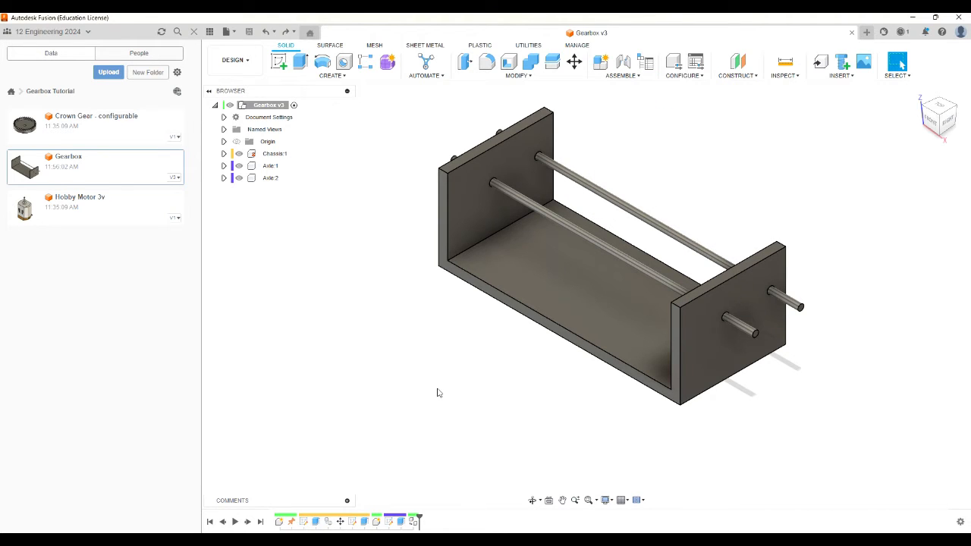
Step: Set up an as-built joint between the original axle and the chassis with Revolute as the motion type
{"action": "key", "text": "shift+j"}
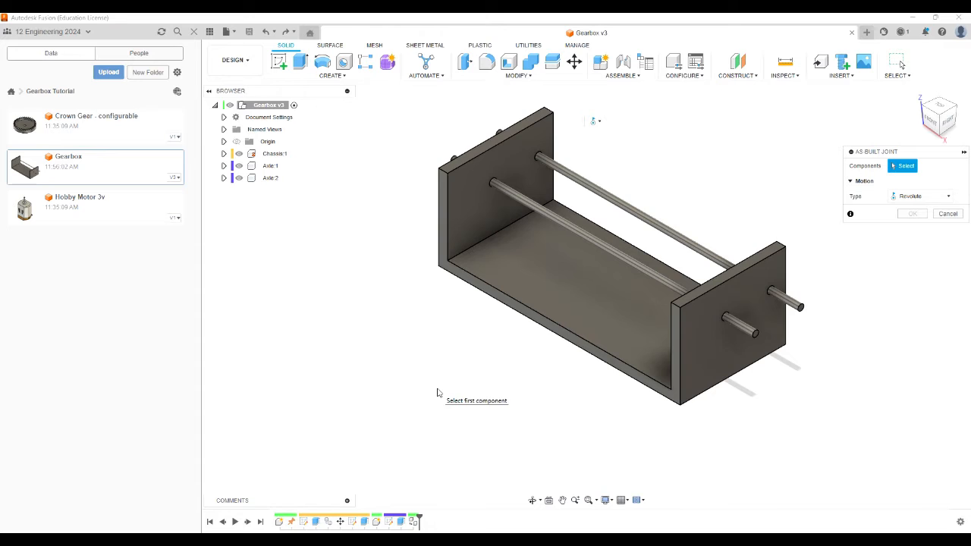
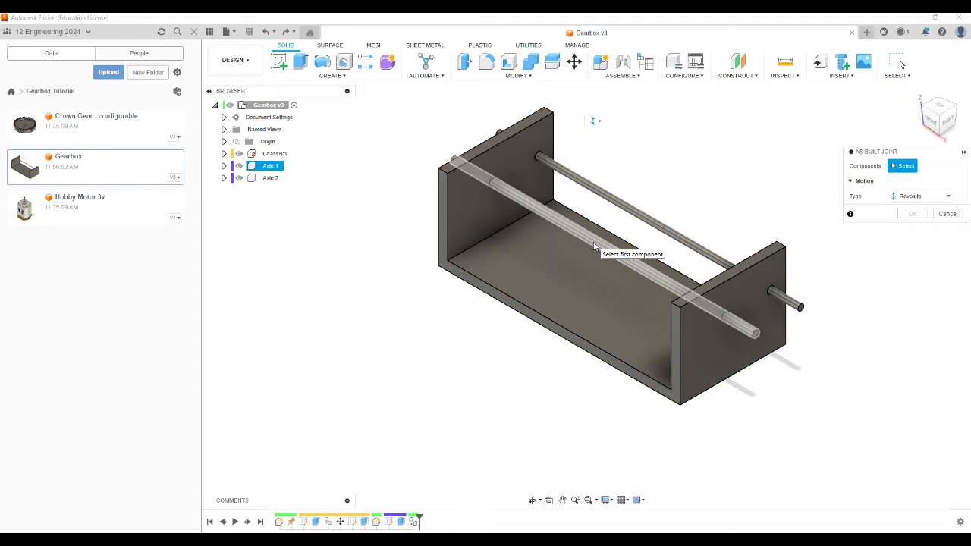
{"action": "left_click", "coordinate": [550, 215]}
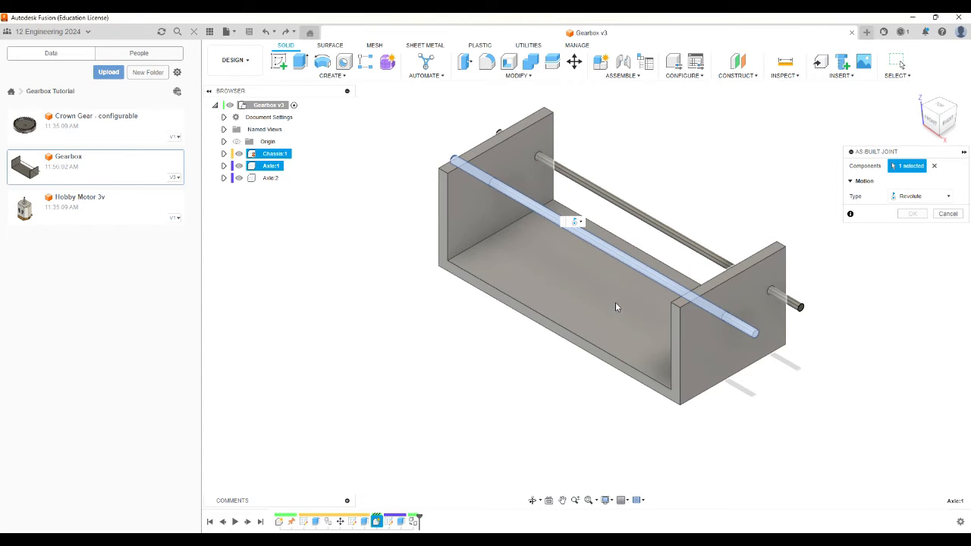
{"action": "left_click", "coordinate": [615, 307]}
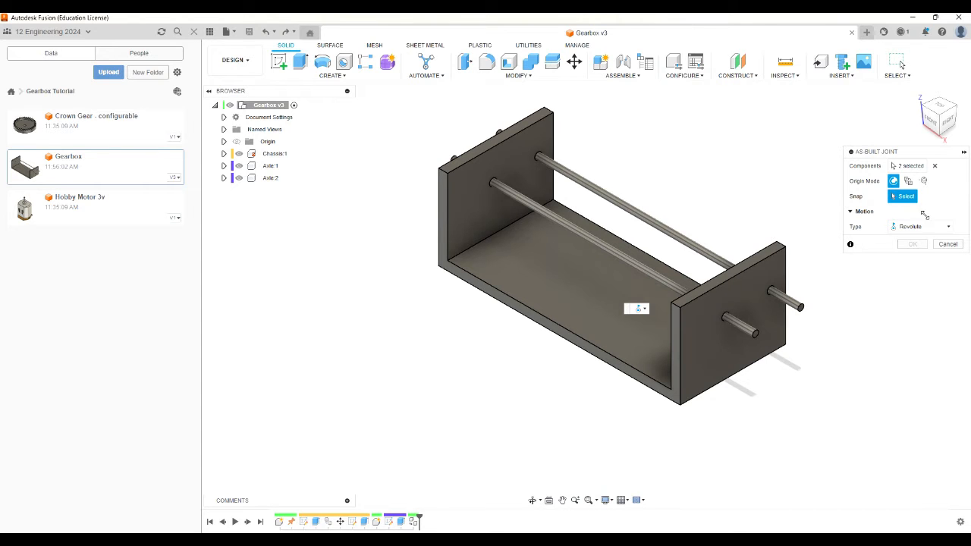
{"action": "left_click", "coordinate": [948, 226]}
{"action": "left_click", "coordinate": [915, 244]}
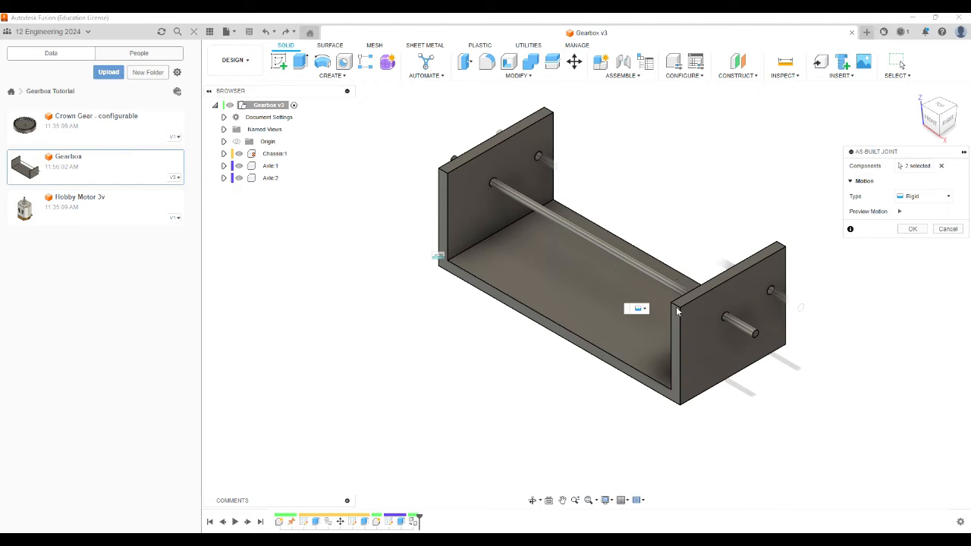
{"action": "left_click", "coordinate": [931, 197]}
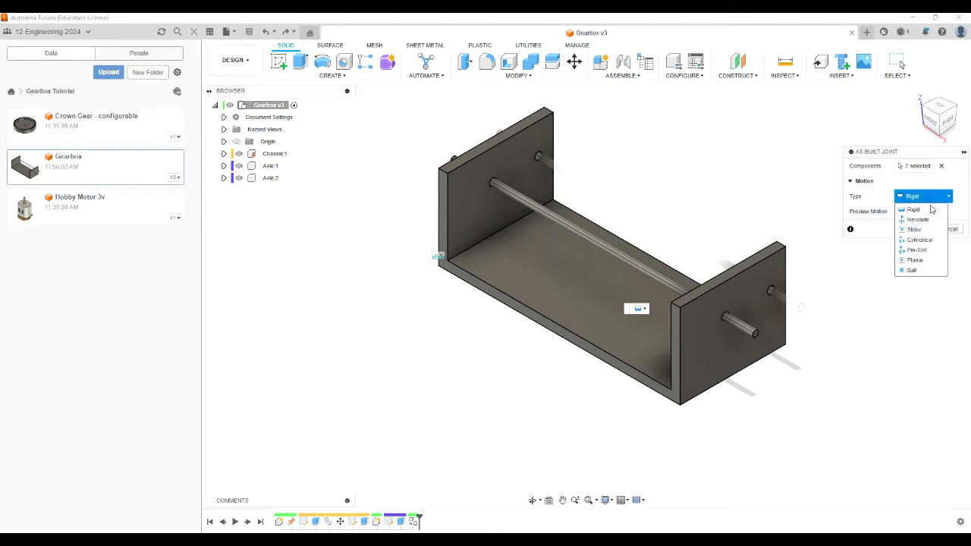
{"action": "left_click", "coordinate": [924, 222]}
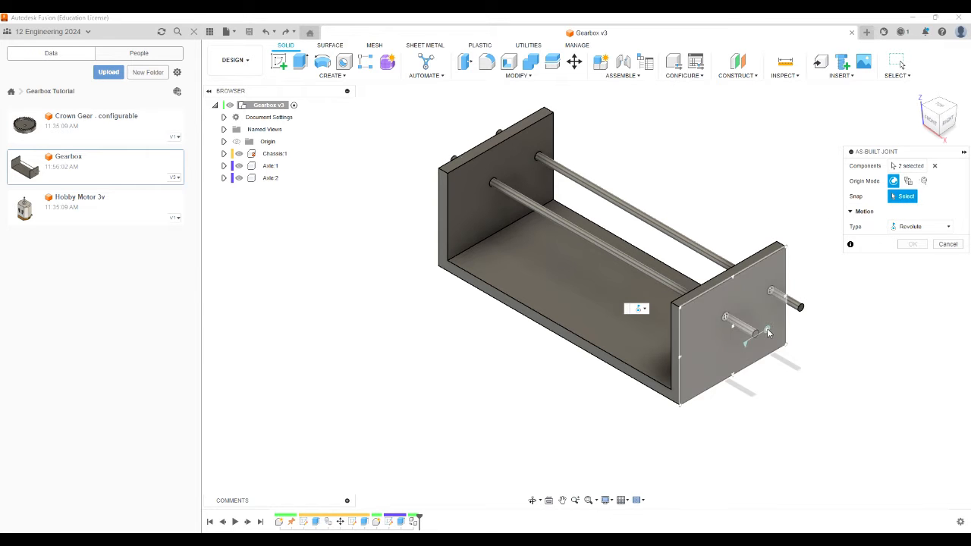
Step: Place the revolute joint's origin at the centre of the axle's end face, preview the motion and finish the joint
{"action": "scroll", "coordinate": [756, 342], "scroll_direction": "up", "scroll_amount": 4}
{"action": "scroll", "coordinate": [756, 341], "scroll_direction": "up", "scroll_amount": 3}
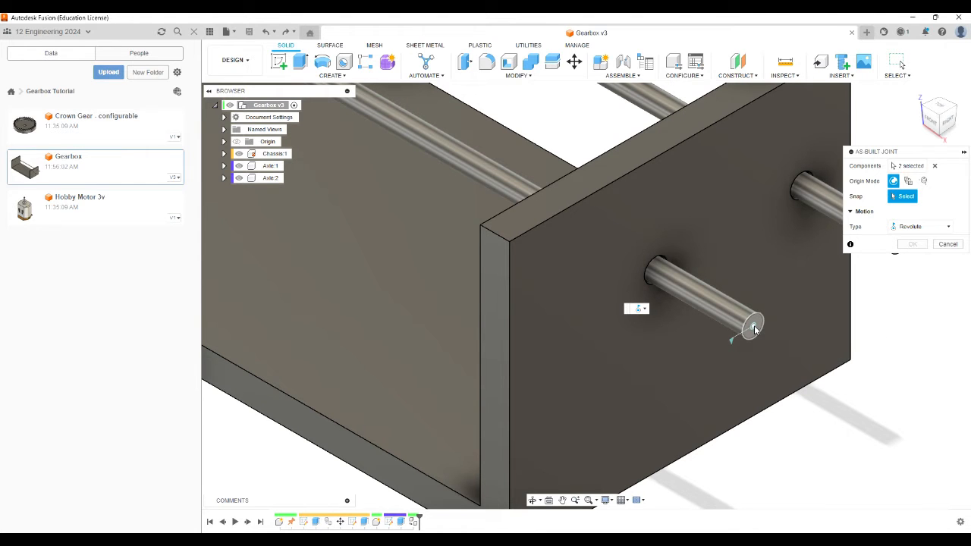
{"action": "left_click", "coordinate": [753, 327]}
{"action": "scroll", "coordinate": [805, 438], "scroll_direction": "down", "scroll_amount": 3}
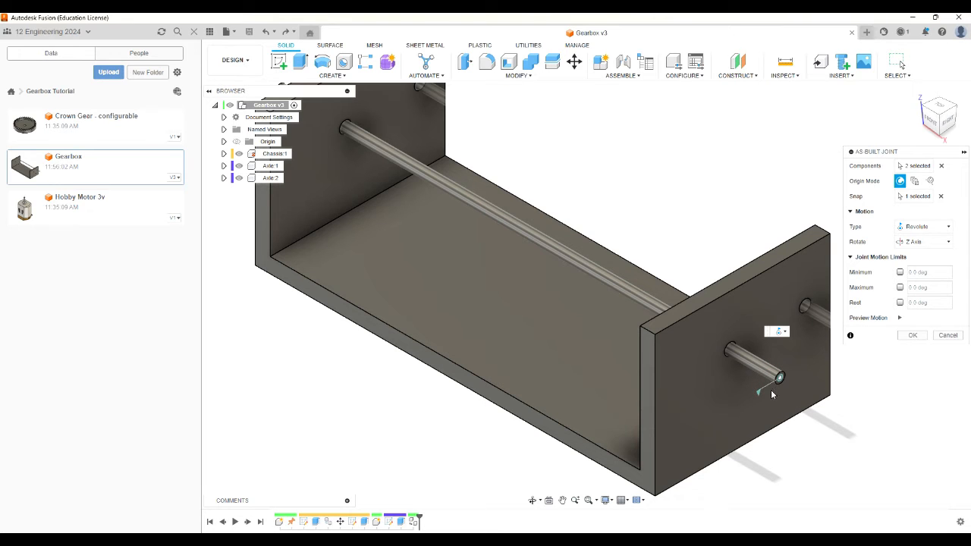
{"action": "left_click", "coordinate": [900, 317]}
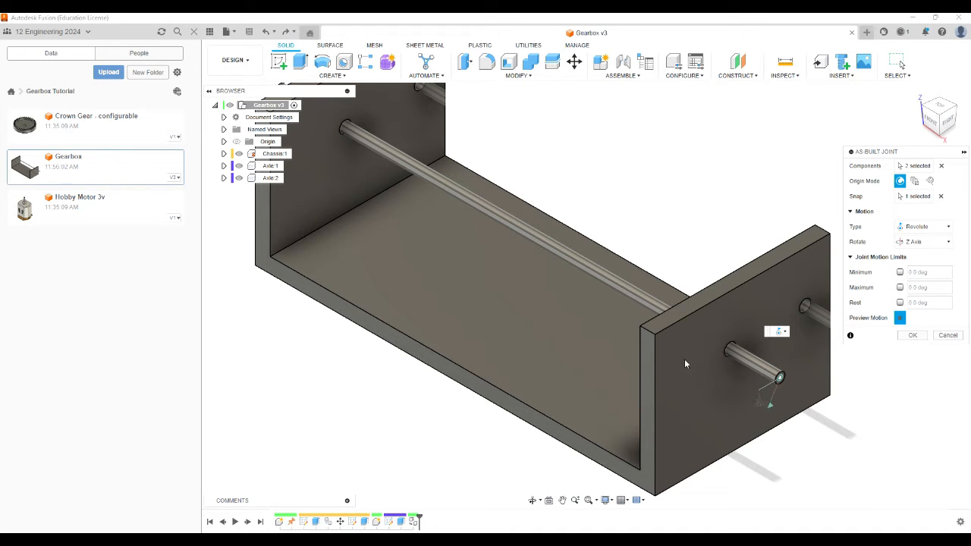
{"action": "left_click", "coordinate": [913, 335]}
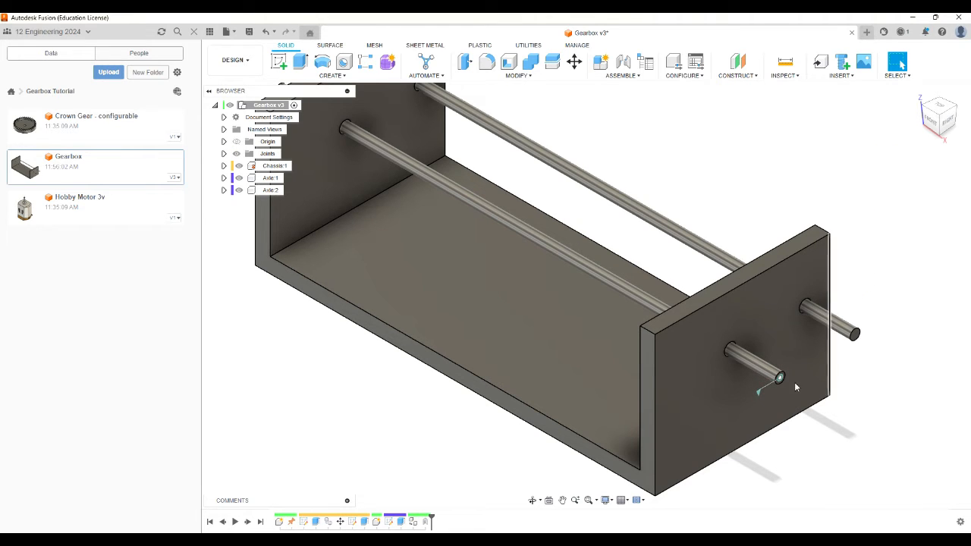
{"action": "left_click", "coordinate": [224, 153]}
{"action": "left_click", "coordinate": [224, 154]}
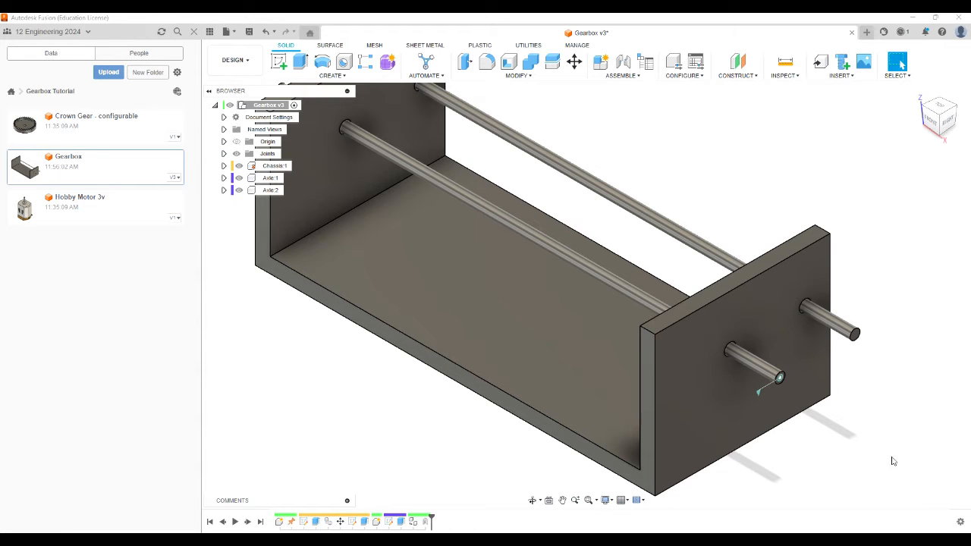
Step: Add a Revolute as-built joint between the copied axle and the chassis, with its origin at the axle's end-face centre
{"action": "scroll", "coordinate": [855, 339], "scroll_direction": "up", "scroll_amount": 4}
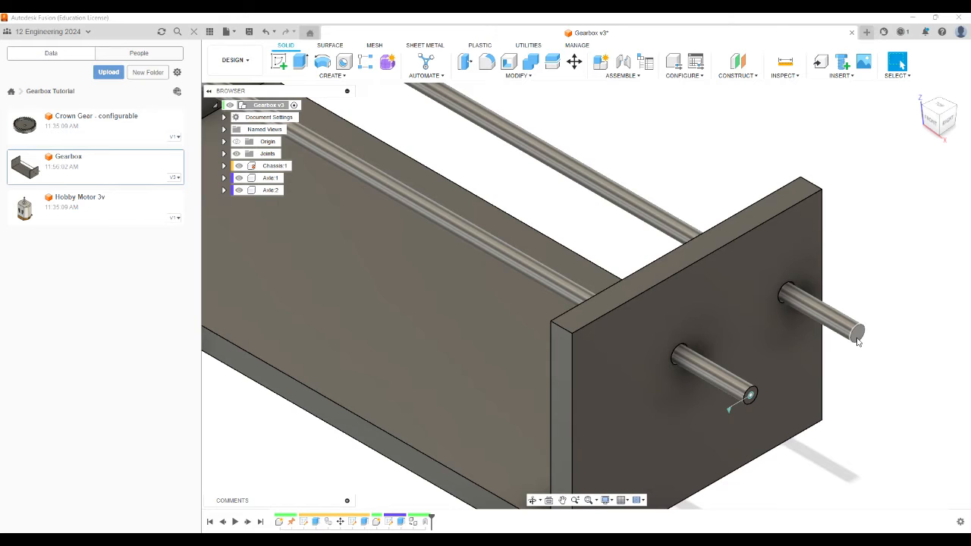
{"action": "key", "text": "shift+j"}
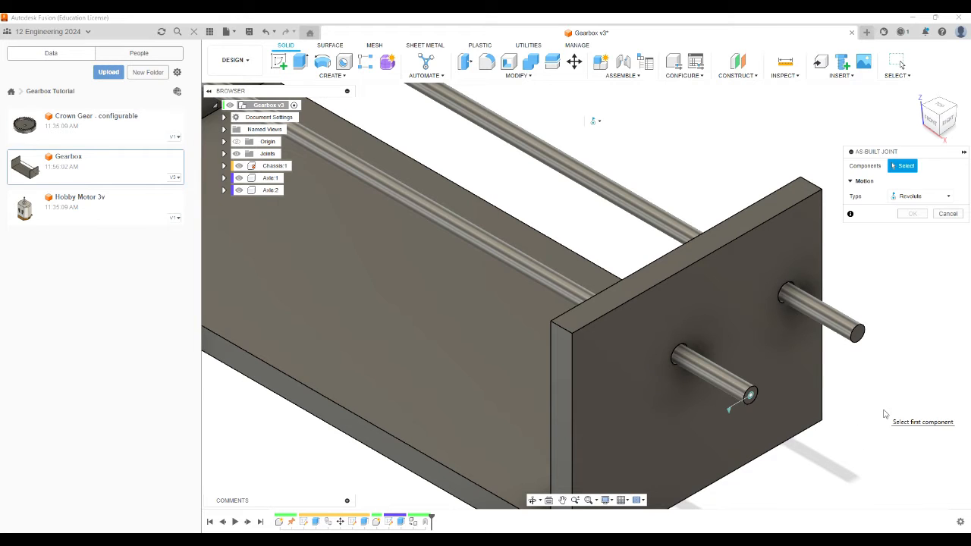
{"action": "left_click", "coordinate": [663, 223]}
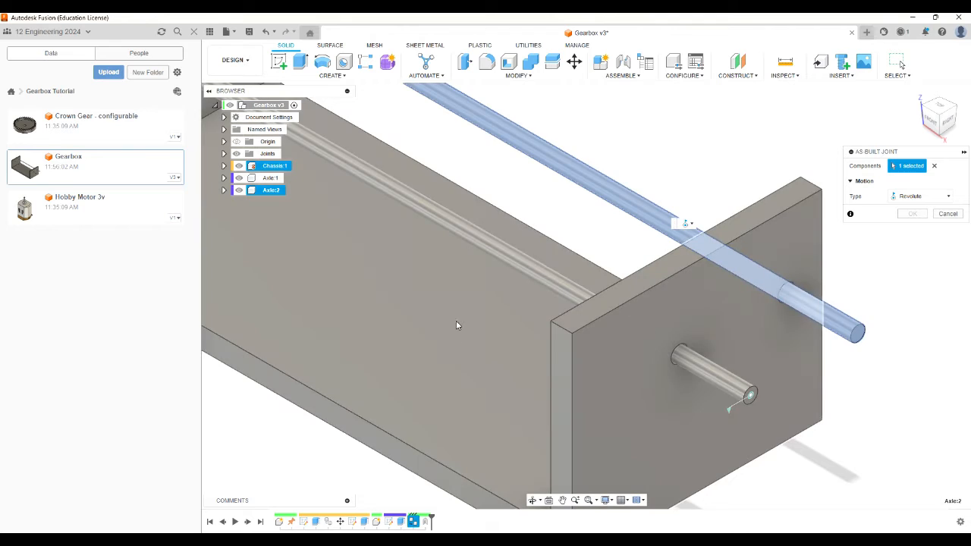
{"action": "left_click", "coordinate": [454, 339]}
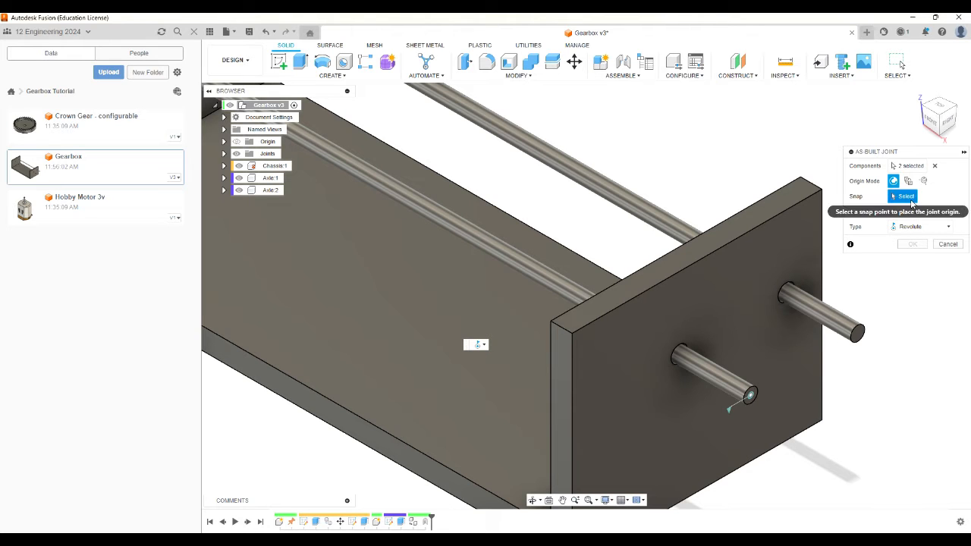
{"action": "scroll", "coordinate": [861, 338], "scroll_direction": "up", "scroll_amount": 3}
{"action": "left_click", "coordinate": [862, 340]}
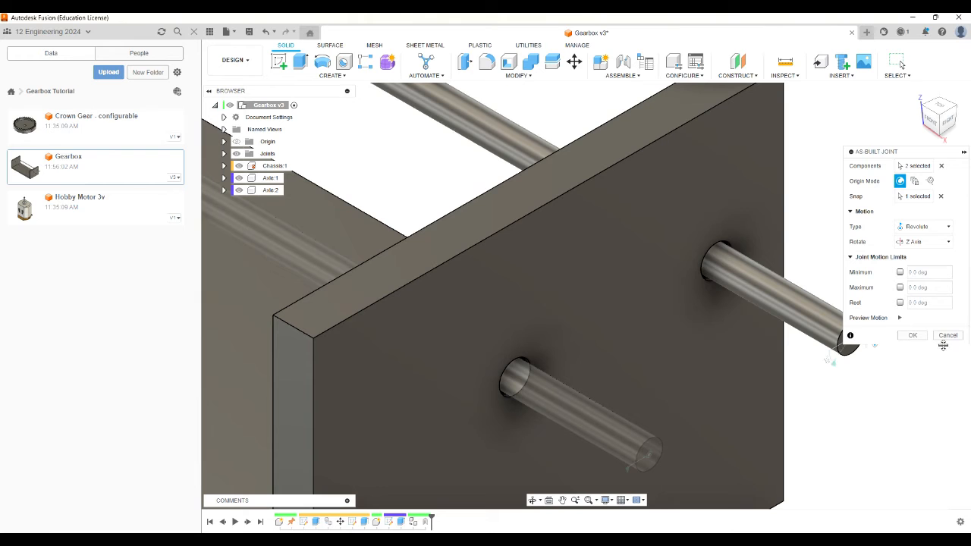
{"action": "left_click", "coordinate": [916, 335]}
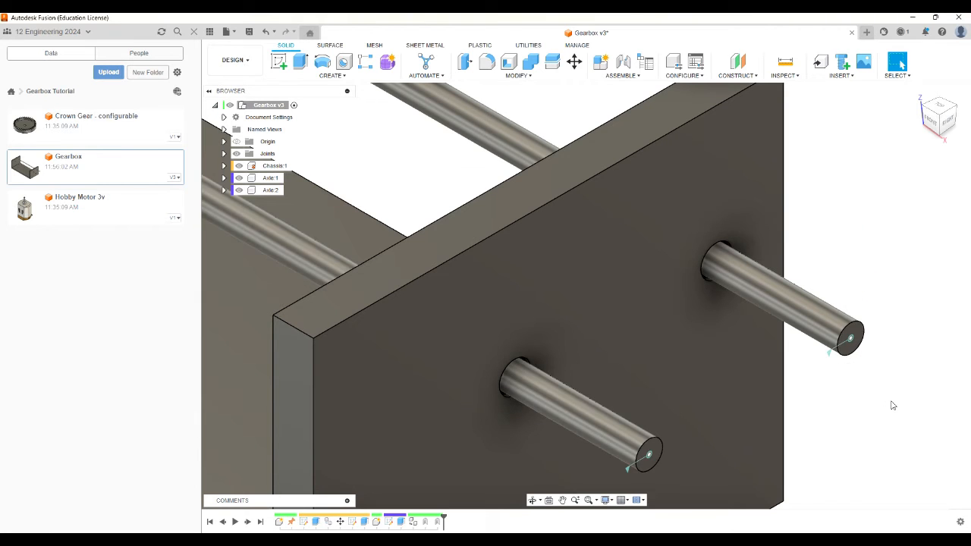
{"action": "scroll", "coordinate": [895, 400], "scroll_direction": "down", "scroll_amount": 3}
{"action": "scroll", "coordinate": [899, 400], "scroll_direction": "down", "scroll_amount": 3}
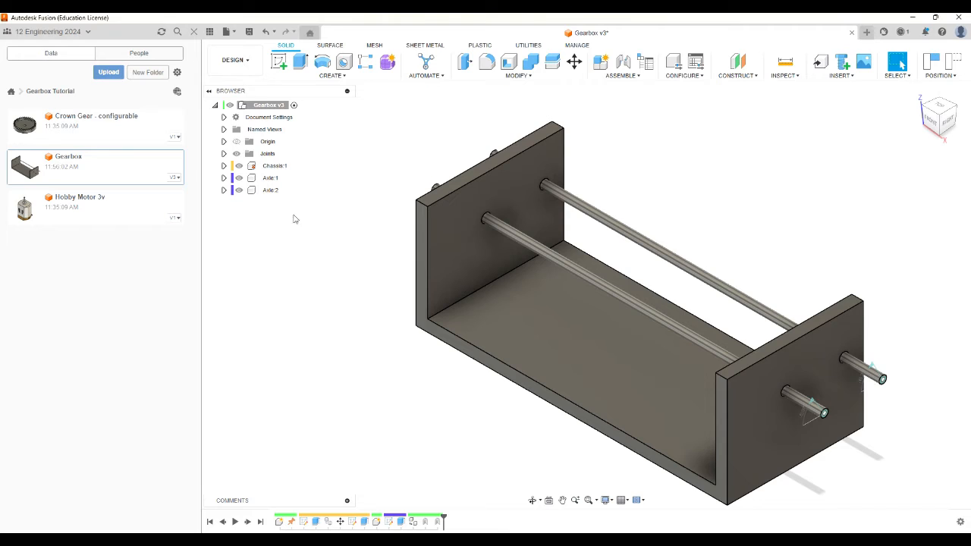
Step: Insert the Crown Gear - configurable design into the assembly at its default position, and undo the insertion
{"action": "left_click", "coordinate": [224, 167]}
{"action": "left_click", "coordinate": [225, 167]}
{"action": "left_click_drag", "start_coordinate": [65, 123], "coordinate": [332, 341]}
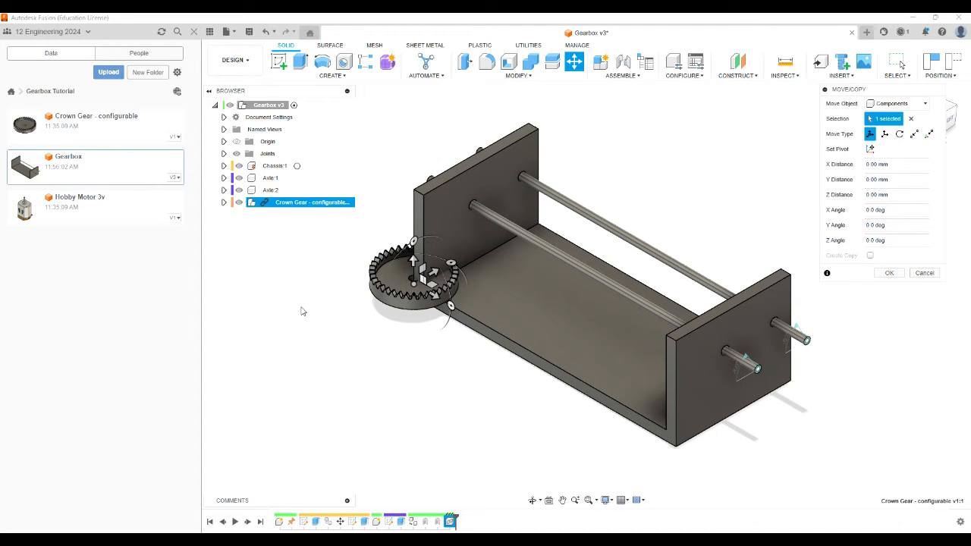
{"action": "key", "text": "Return"}
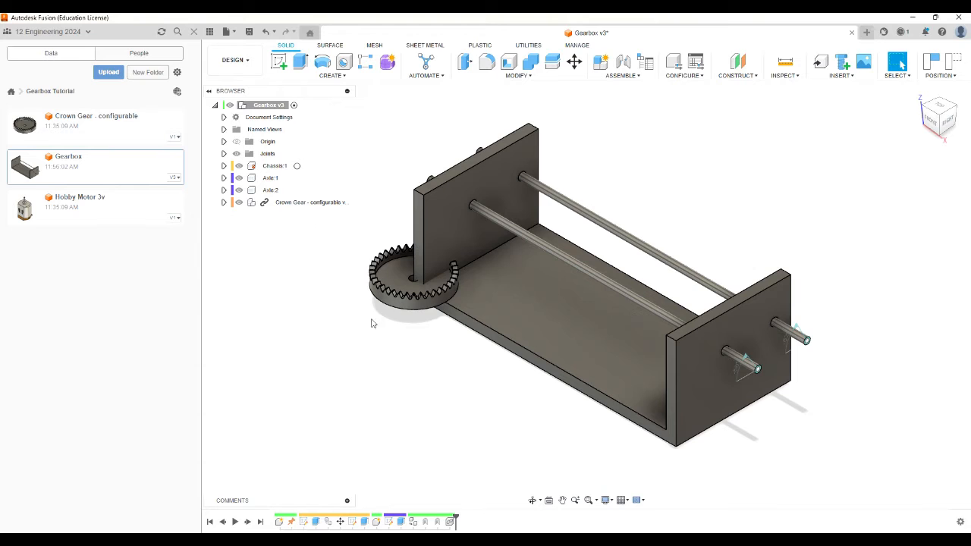
{"action": "key", "text": "ctrl+z"}
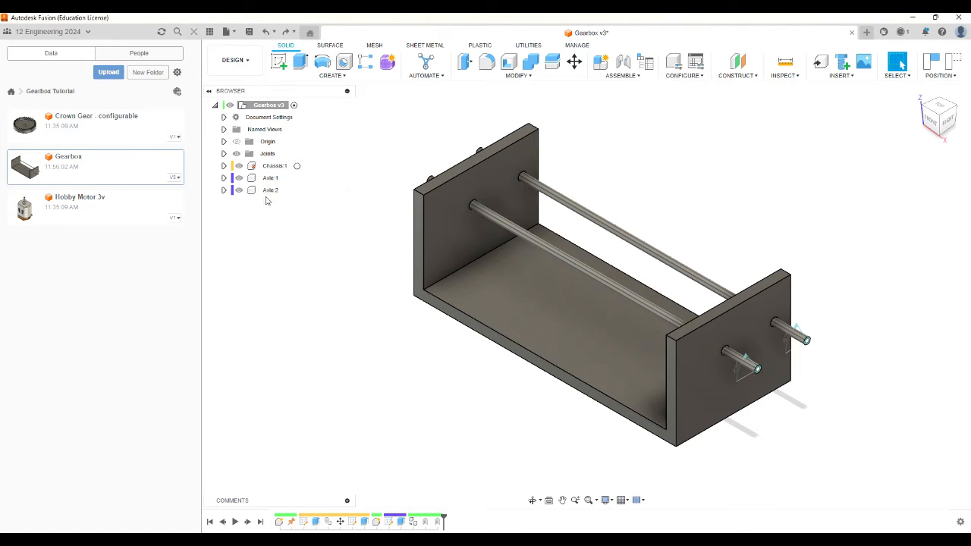
Step: Insert the Crown Gear - configurable design into the top-level Gearbox assembly, moved -22 mm along Y clear of the chassis
{"action": "left_click", "coordinate": [278, 106]}
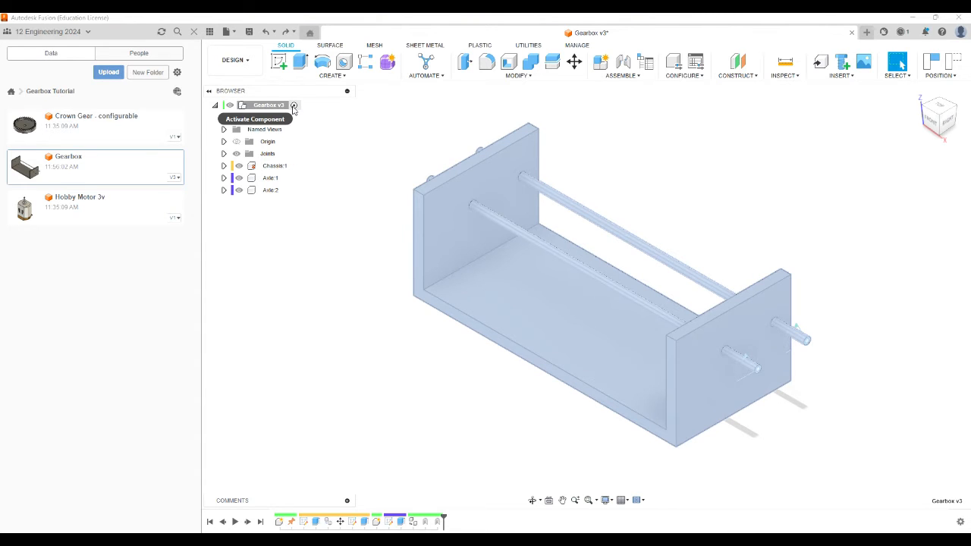
{"action": "left_click", "coordinate": [287, 294]}
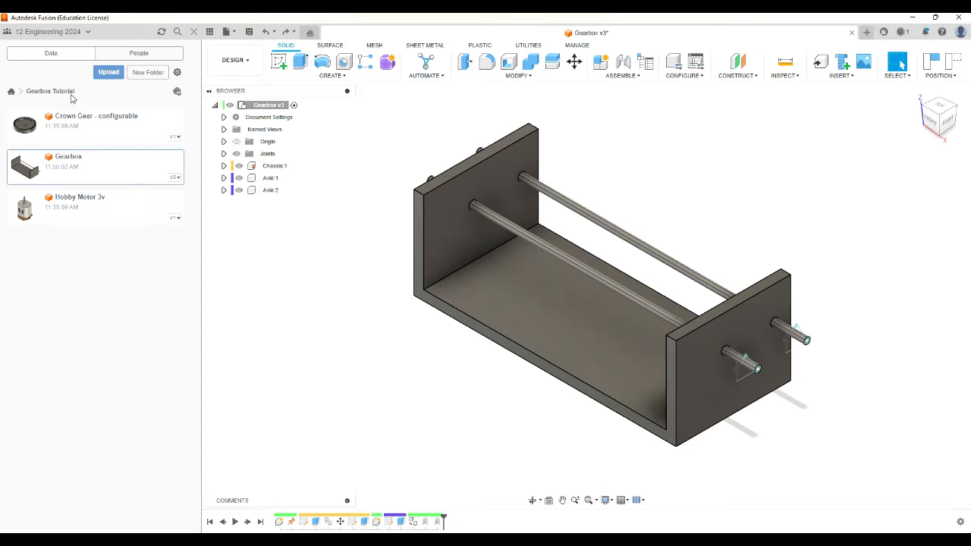
{"action": "left_click_drag", "start_coordinate": [57, 124], "coordinate": [286, 252]}
{"action": "left_click_drag", "start_coordinate": [256, 105], "coordinate": [257, 106]}
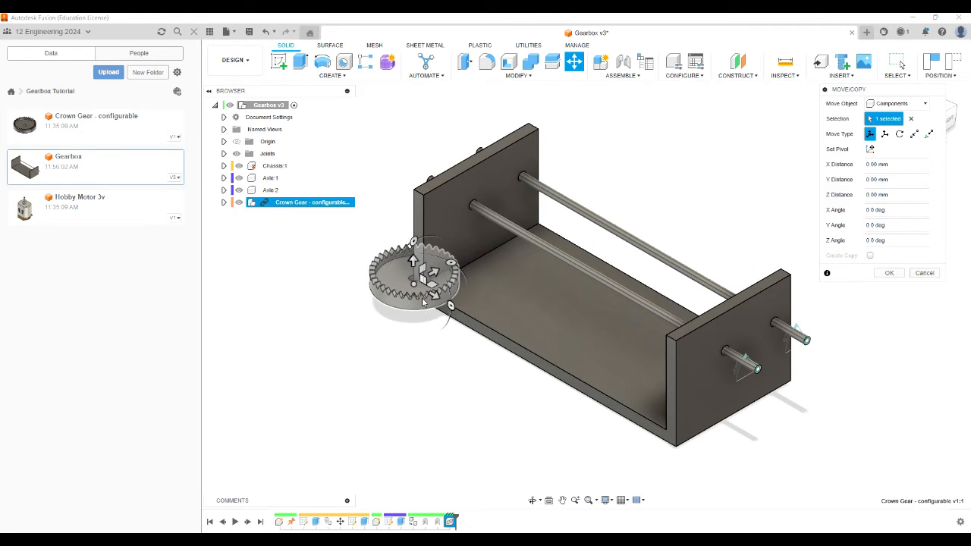
{"action": "left_click_drag", "start_coordinate": [439, 283], "coordinate": [371, 328]}
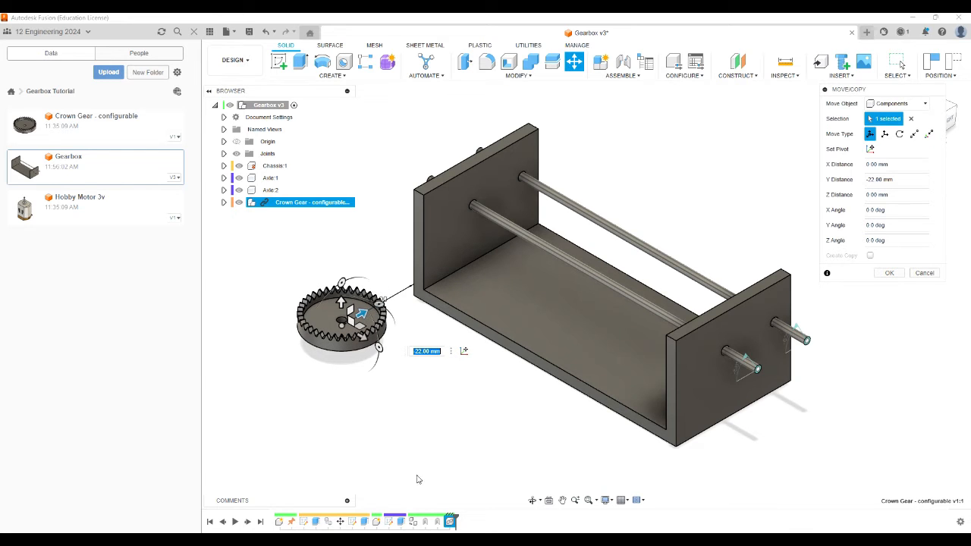
{"action": "left_click", "coordinate": [886, 273]}
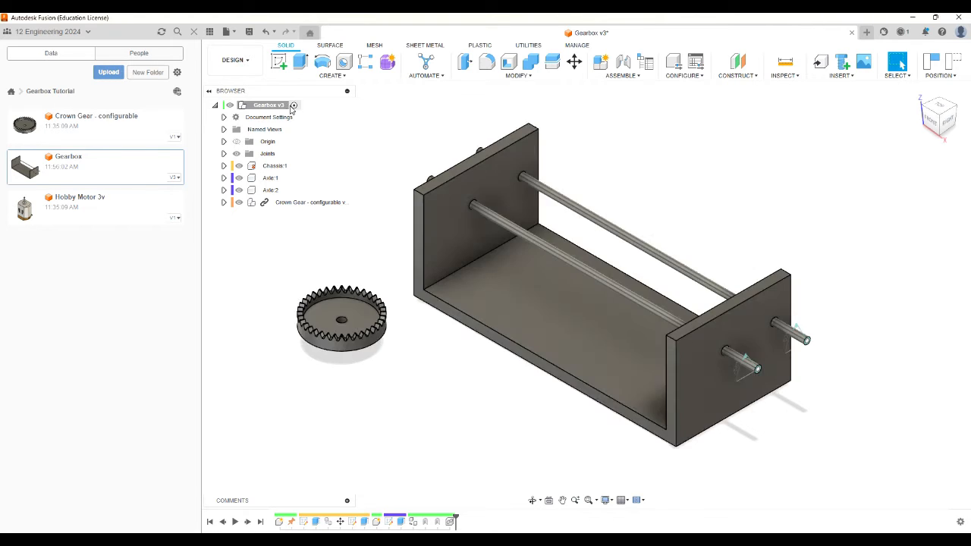
{"action": "left_click", "coordinate": [269, 105]}
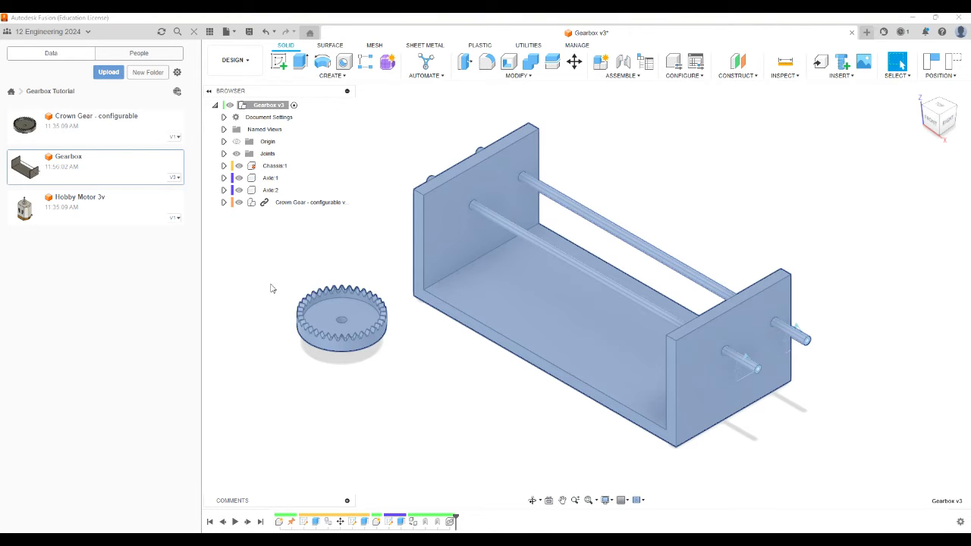
{"action": "left_click", "coordinate": [719, 219]}
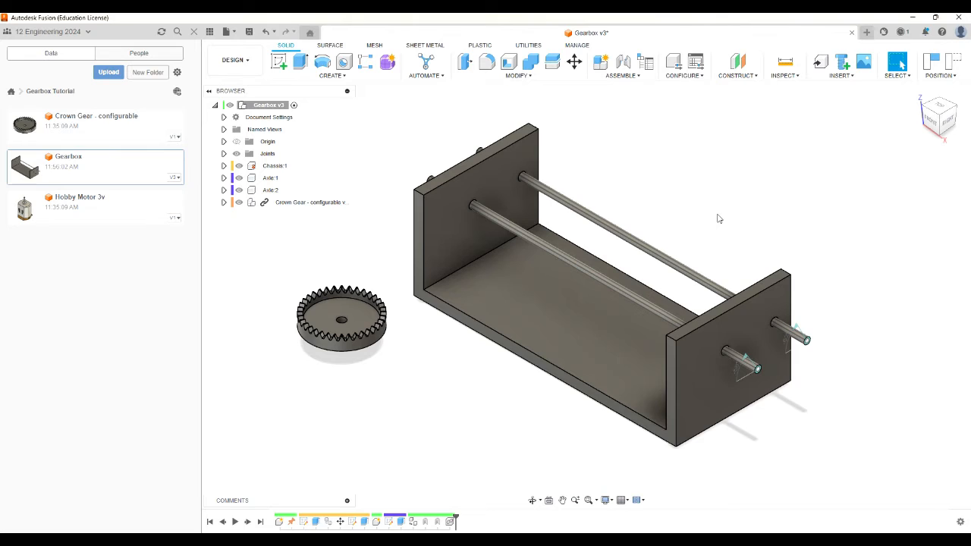
Step: Start a joint with its first snap at the centre of the bore on the crown gear's pinion end
{"action": "key", "text": "j"}
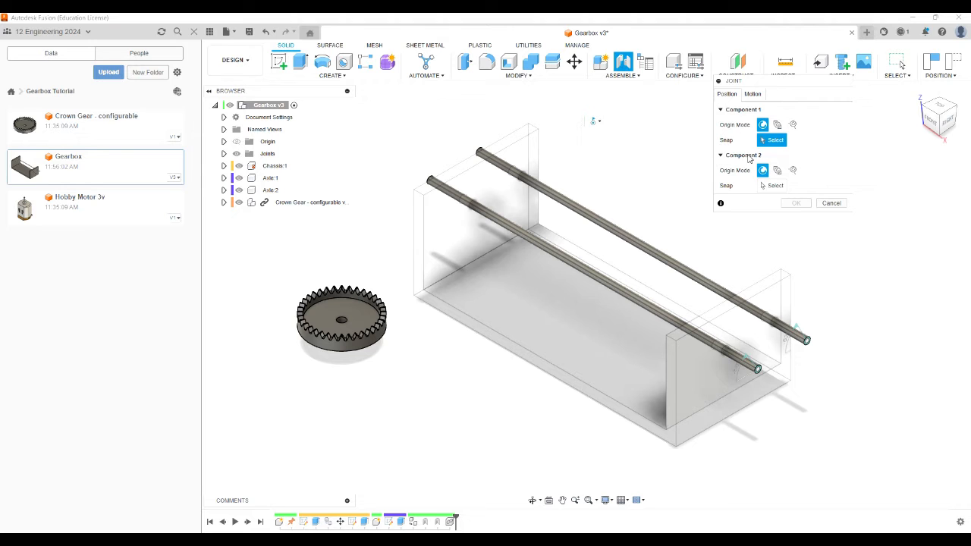
{"action": "left_click", "coordinate": [948, 128]}
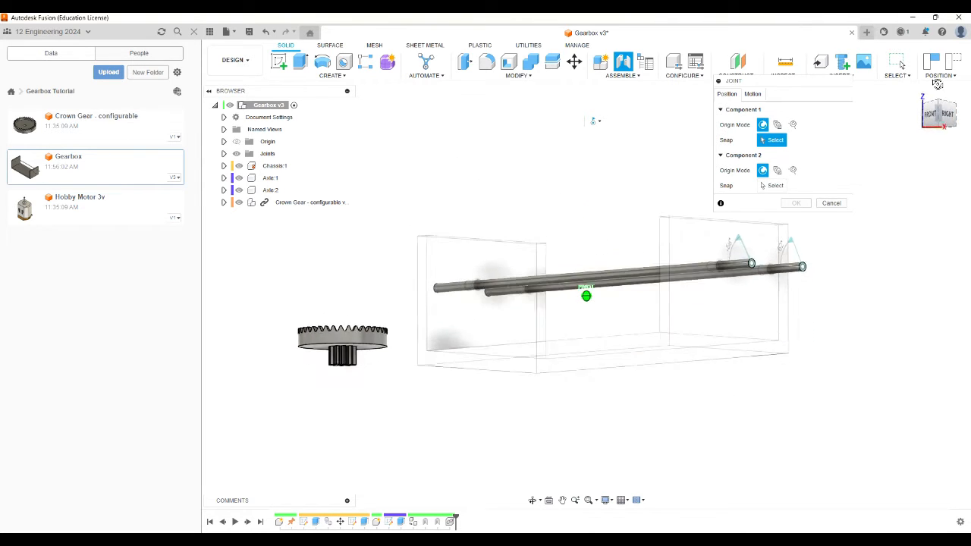
{"action": "left_click", "coordinate": [939, 86]}
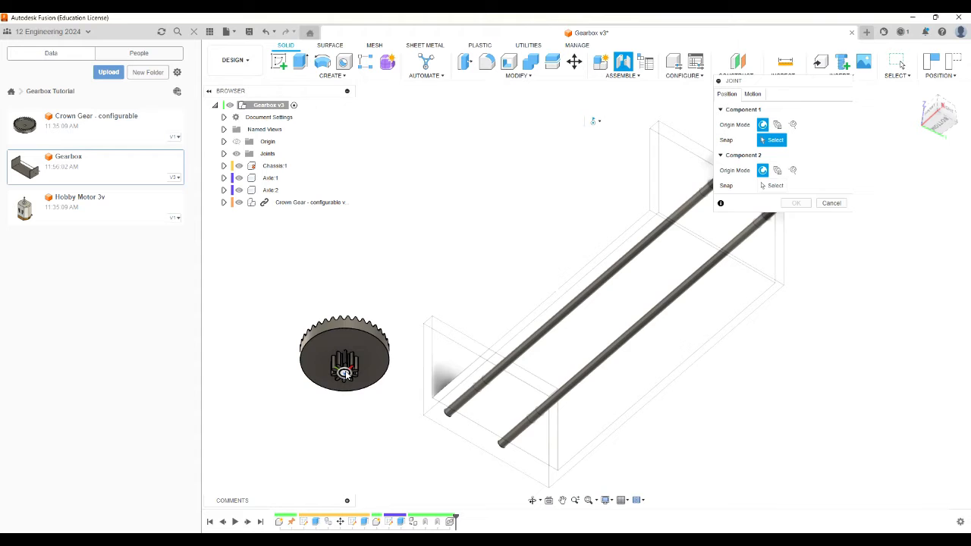
{"action": "left_click", "coordinate": [345, 371]}
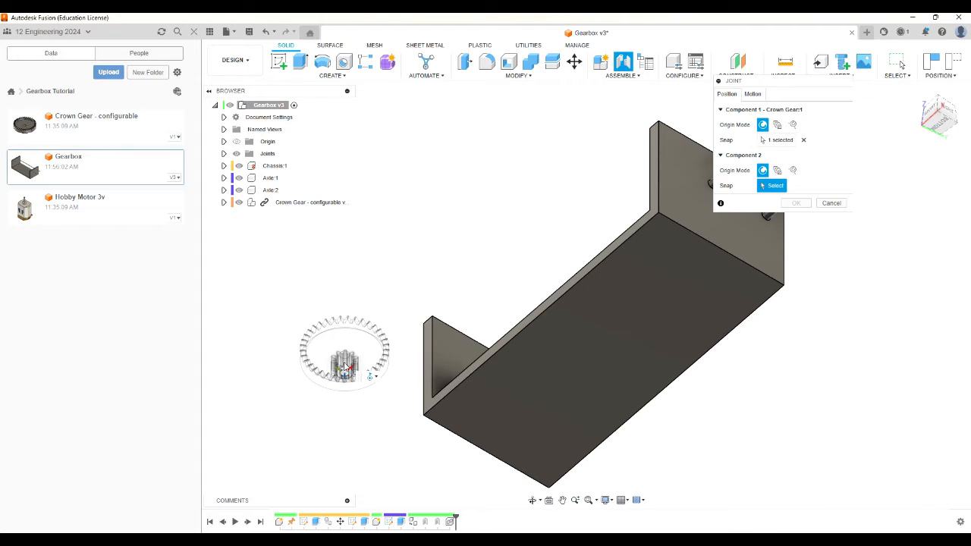
{"action": "left_click", "coordinate": [804, 141]}
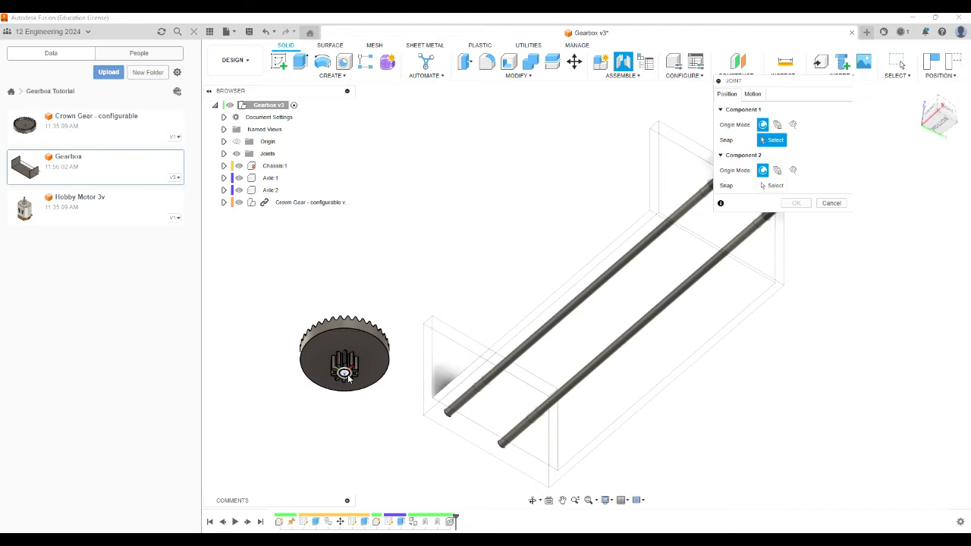
{"action": "scroll", "coordinate": [349, 370], "scroll_direction": "up", "scroll_amount": 3}
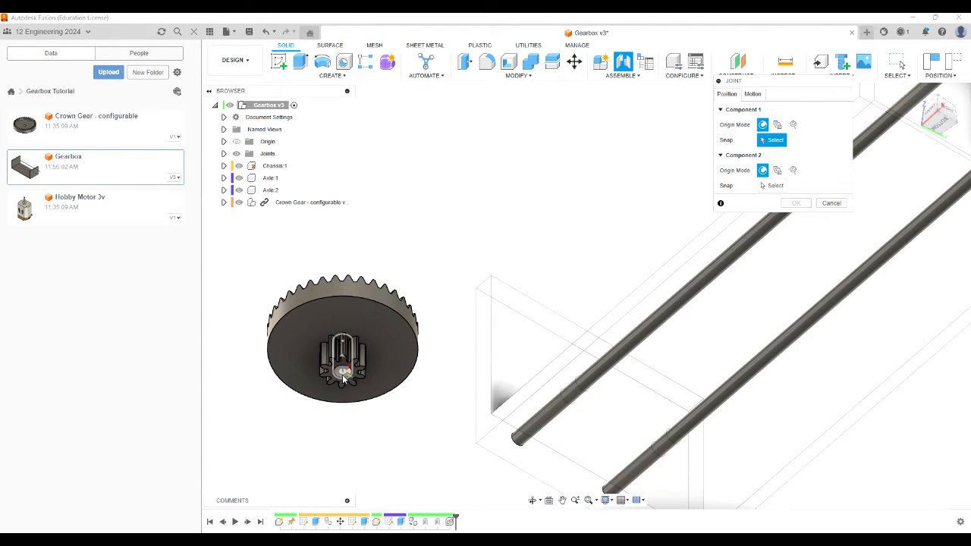
{"action": "left_click", "coordinate": [343, 384]}
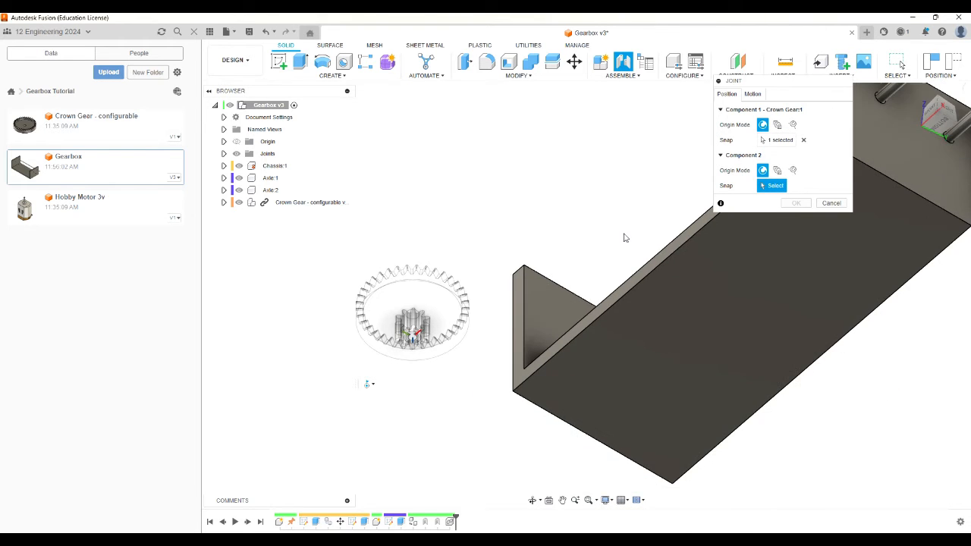
Step: Snap the joint's second component to the middle of the front axle and reselect the centre of the crown gear's pinion-end bore
{"action": "left_click", "coordinate": [941, 110]}
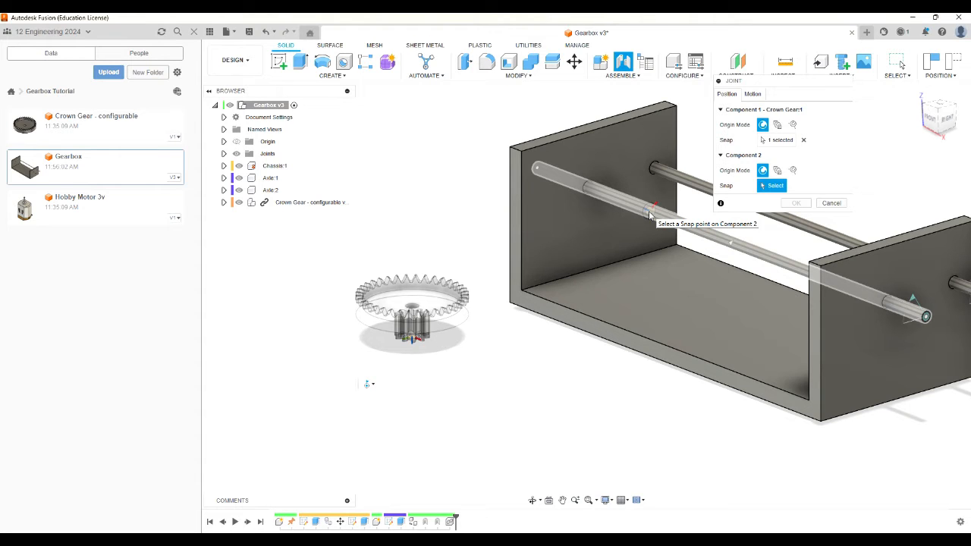
{"action": "left_click", "coordinate": [650, 216]}
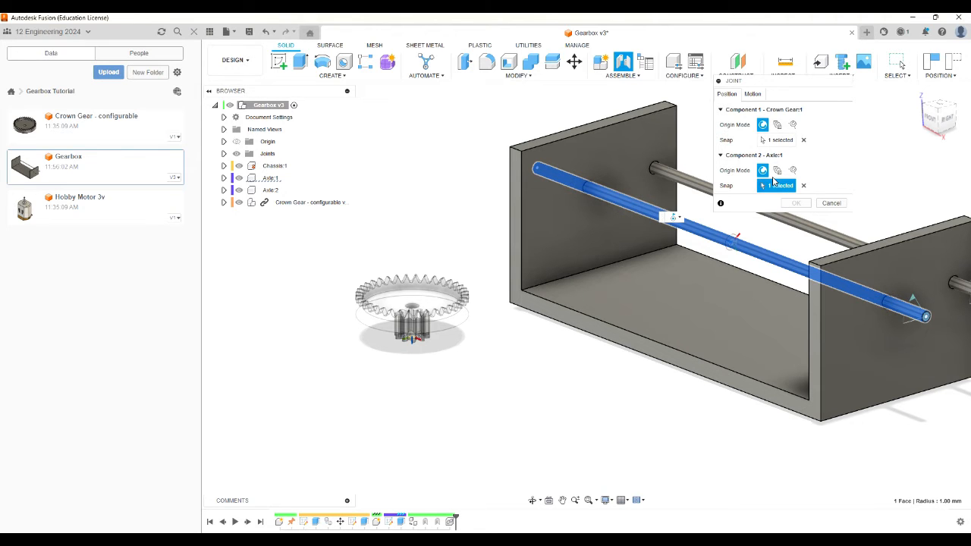
{"action": "left_click", "coordinate": [778, 140]}
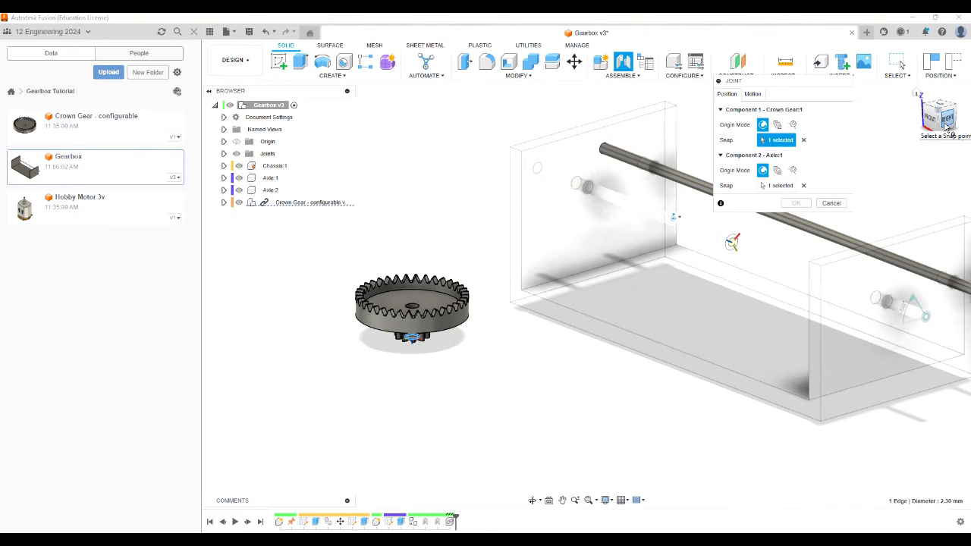
{"action": "left_click_drag", "start_coordinate": [939, 114], "coordinate": [954, 86]}
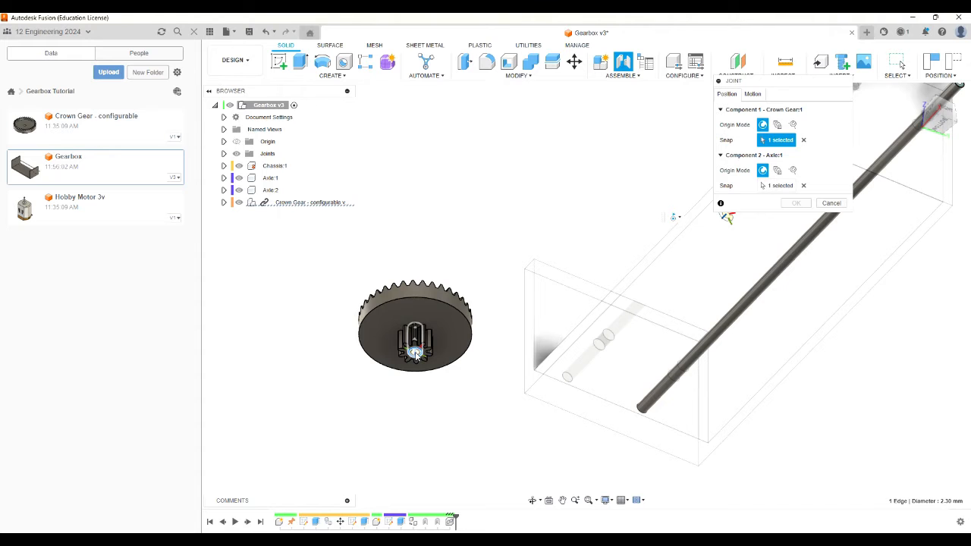
{"action": "left_click", "coordinate": [415, 354]}
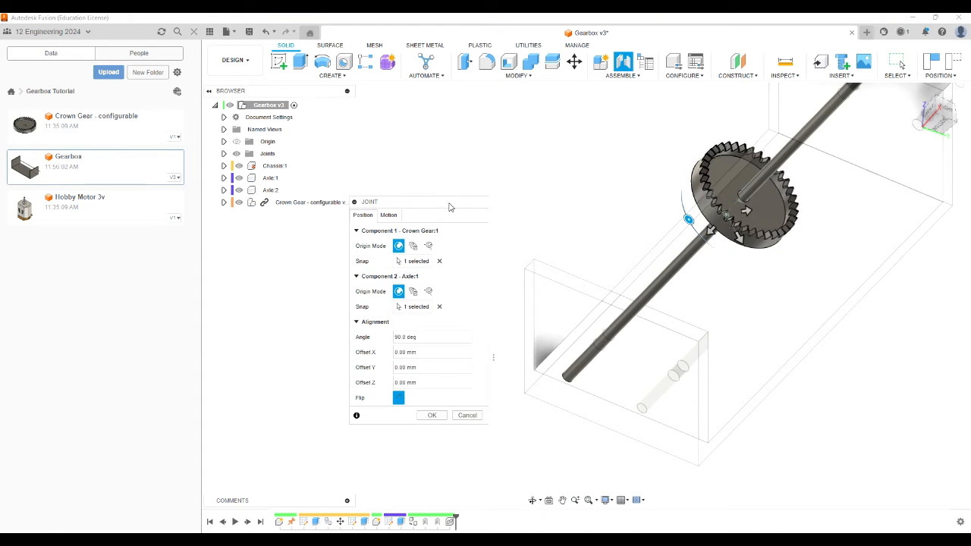
Step: Flip the crown gear on the axle, offset it 13 mm along Z, and finish the joint with Revolute motion about the Z axis
{"action": "left_click", "coordinate": [917, 94]}
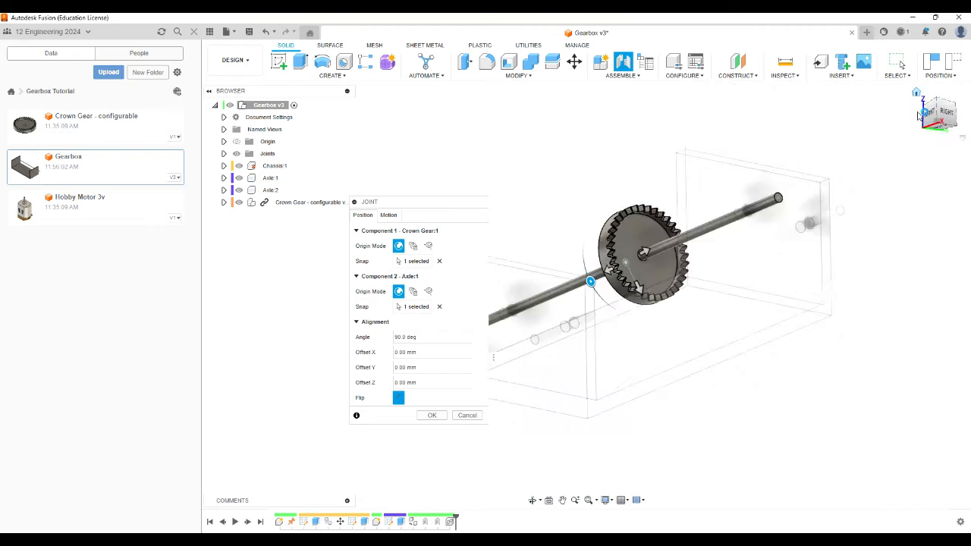
{"action": "mouse_move", "coordinate": [939, 123]}
{"action": "left_mouse_down"}
{"action": "mouse_move", "coordinate": [962, 117]}
{"action": "mouse_move", "coordinate": [927, 135]}
{"action": "left_mouse_up"}
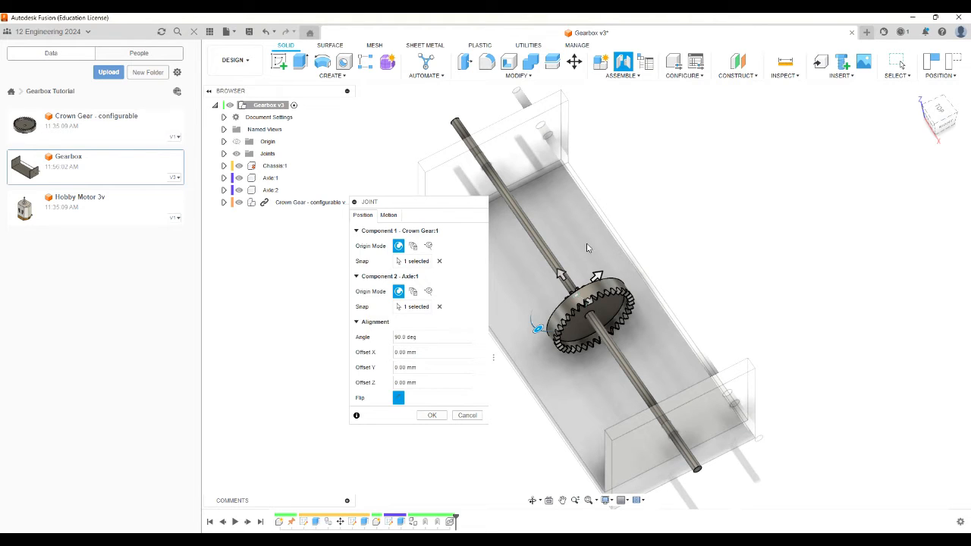
{"action": "left_click", "coordinate": [399, 398]}
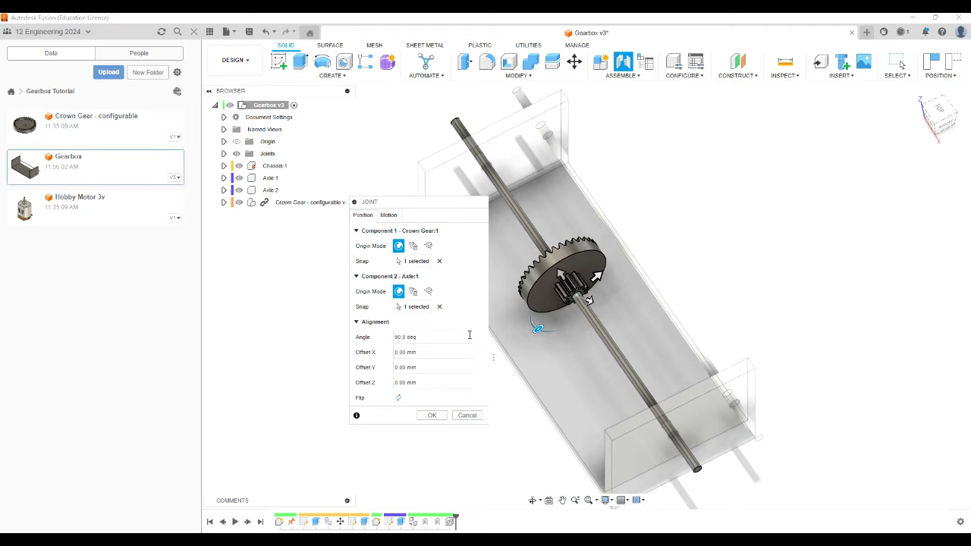
{"action": "left_click_drag", "start_coordinate": [462, 207], "coordinate": [924, 159]}
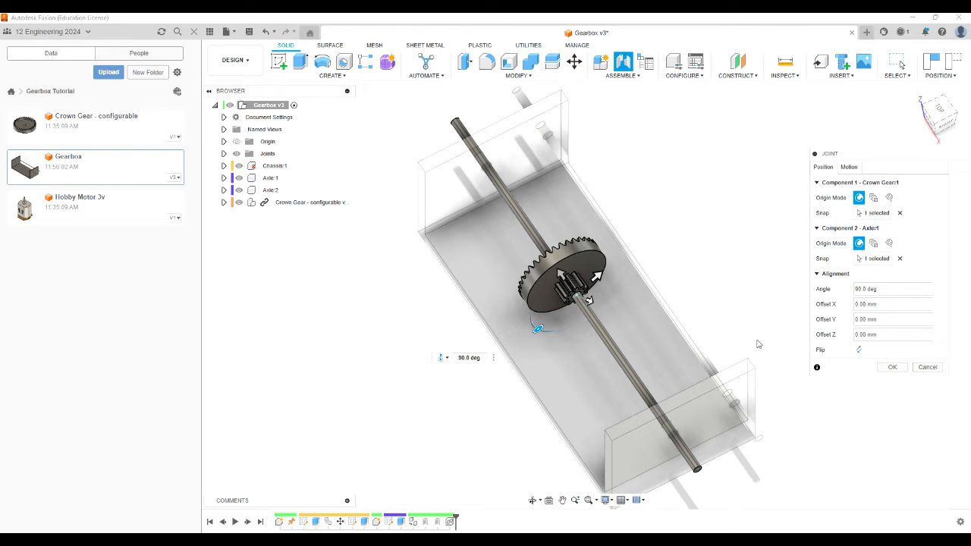
{"action": "left_click_drag", "start_coordinate": [559, 277], "coordinate": [536, 226]}
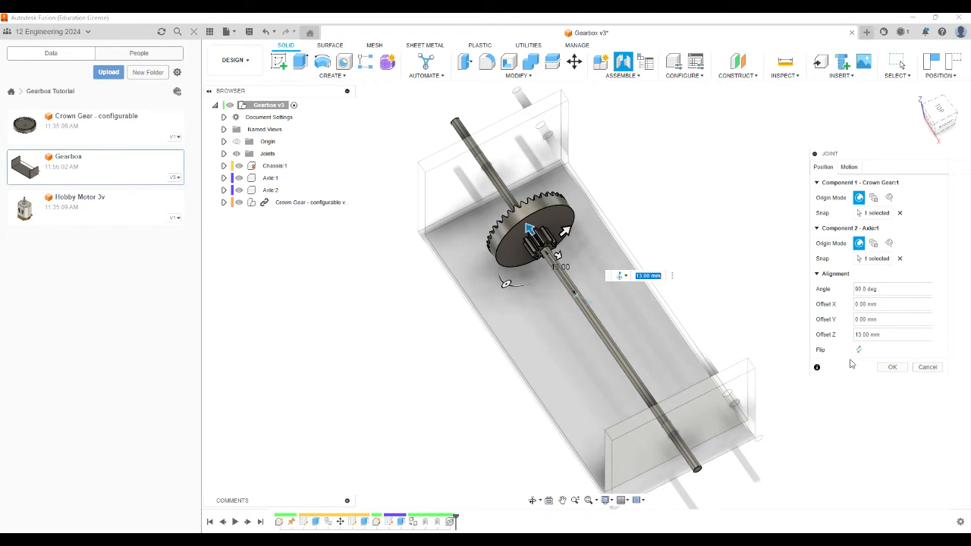
{"action": "left_click", "coordinate": [851, 166]}
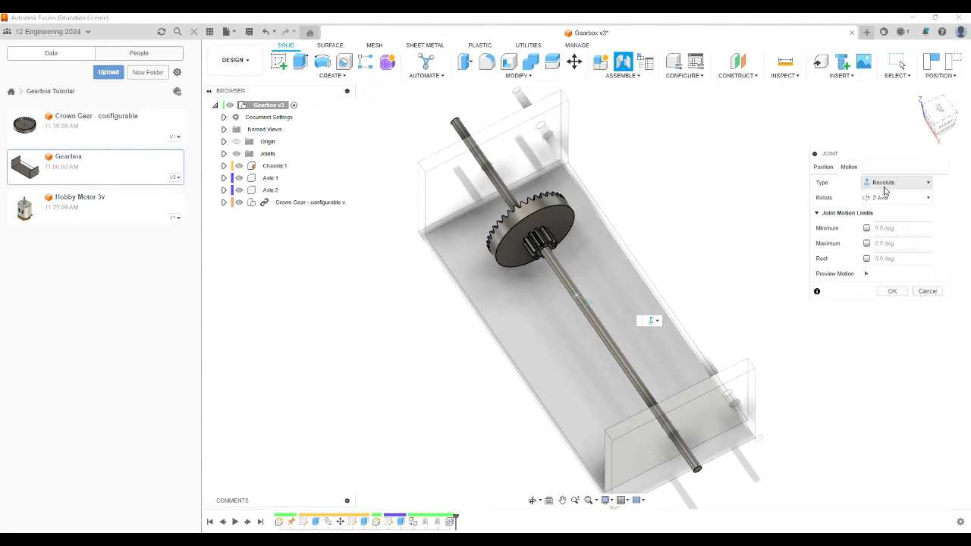
{"action": "left_click", "coordinate": [891, 296]}
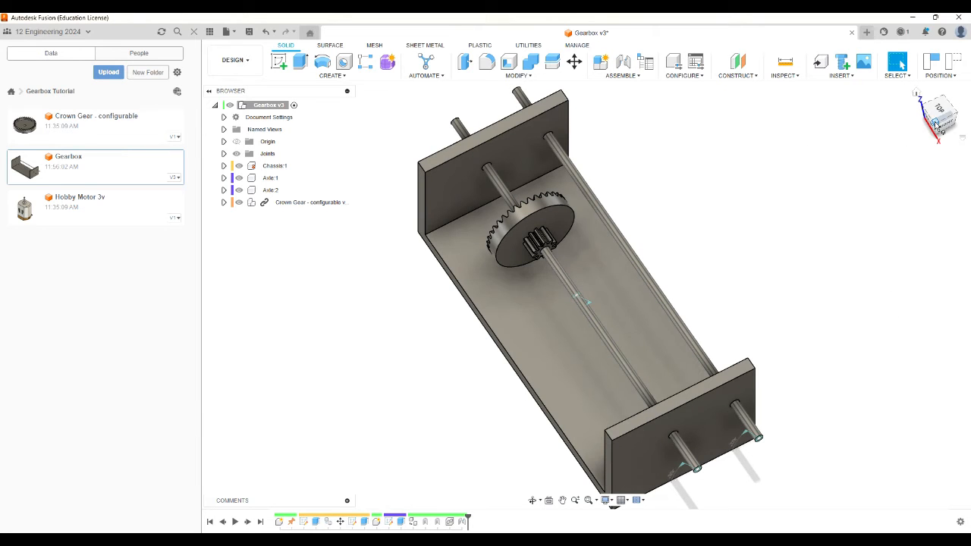
Step: Turn the crown gear on its axle to test the joint, and revert the components to their previous position
{"action": "left_click_drag", "start_coordinate": [937, 123], "coordinate": [957, 97]}
{"action": "left_click_drag", "start_coordinate": [2, 91], "coordinate": [939, 120]}
{"action": "mouse_move", "coordinate": [522, 231]}
{"action": "left_mouse_down"}
{"action": "mouse_move", "coordinate": [512, 240]}
{"action": "mouse_move", "coordinate": [524, 230]}
{"action": "mouse_move", "coordinate": [530, 279]}
{"action": "mouse_move", "coordinate": [508, 262]}
{"action": "mouse_move", "coordinate": [542, 274]}
{"action": "mouse_move", "coordinate": [509, 263]}
{"action": "mouse_move", "coordinate": [525, 244]}
{"action": "left_mouse_up"}
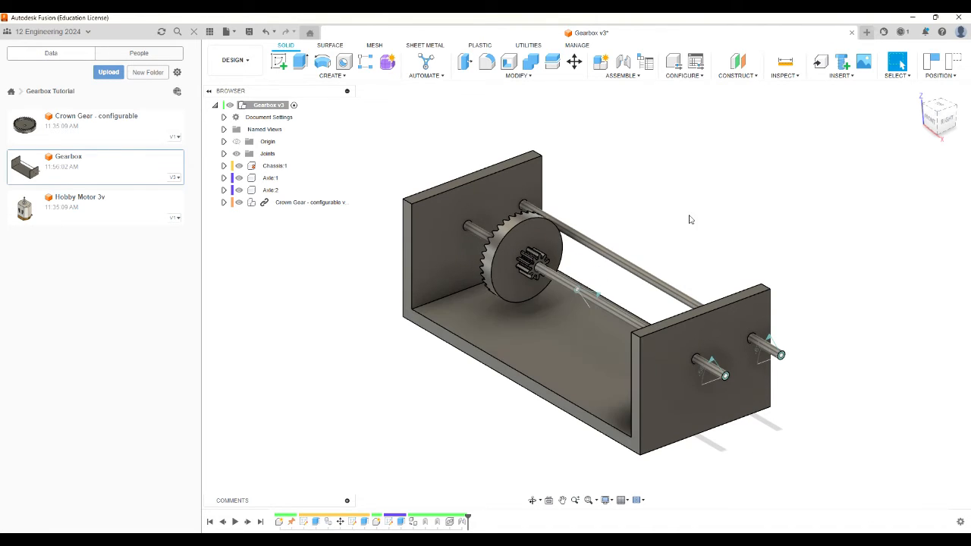
{"action": "left_click", "coordinate": [941, 76]}
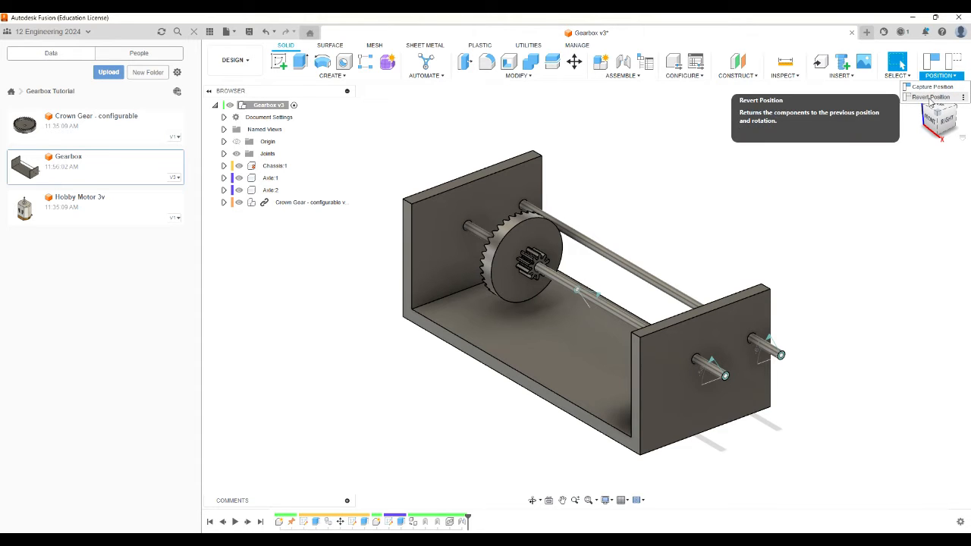
{"action": "left_click", "coordinate": [930, 98]}
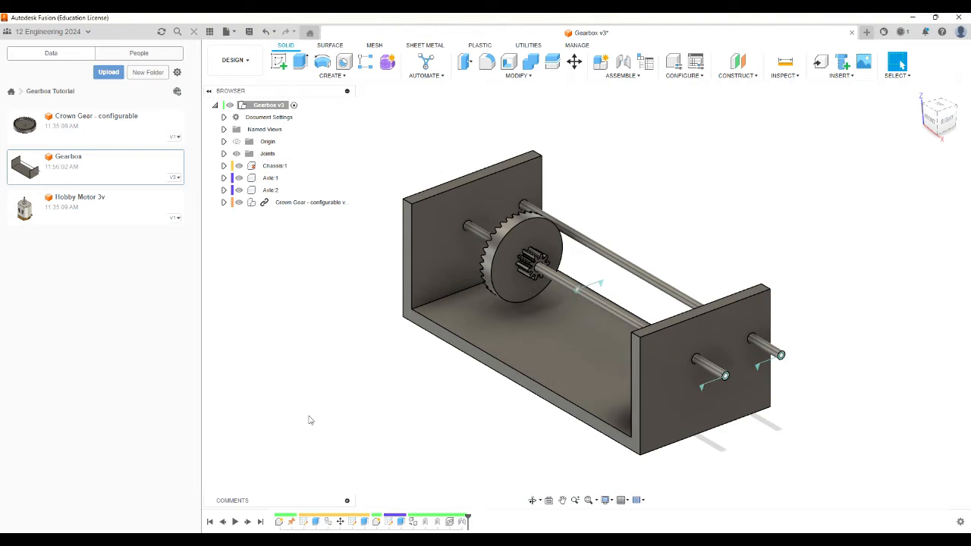
Step: Save the Gearbox design with the version description "Crown Gear in place"
{"action": "left_click", "coordinate": [249, 34]}
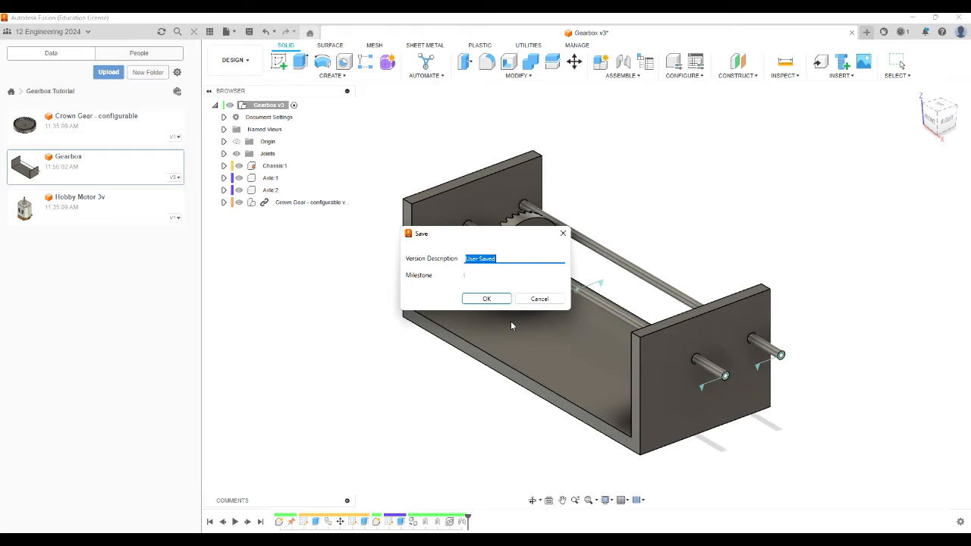
{"action": "type", "text": "Crown Gear in place"}
{"action": "left_click", "coordinate": [499, 302]}
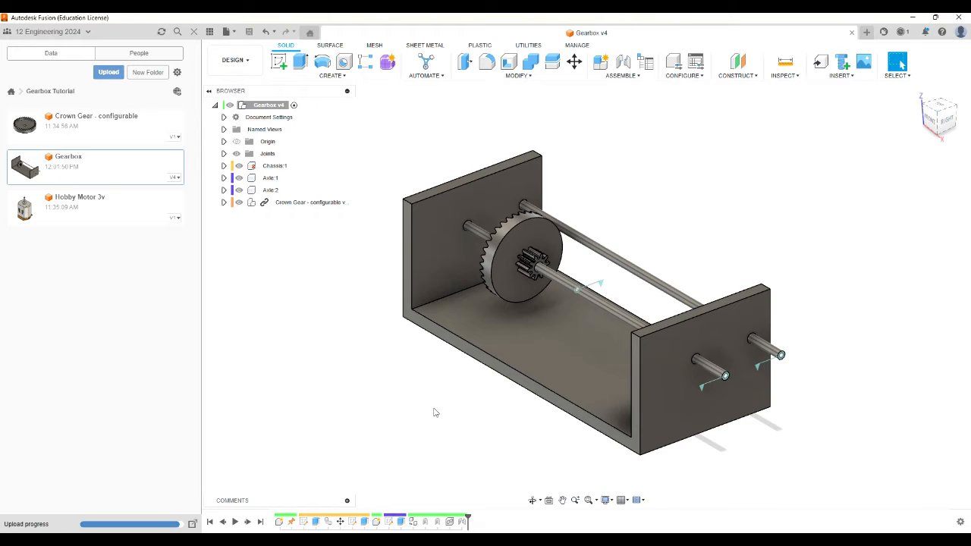
Step: Insert the Hobby Motor 3v design into the Gearbox assembly, moved 18 mm along X clear of the chassis
{"action": "left_click_drag", "start_coordinate": [59, 212], "coordinate": [304, 381]}
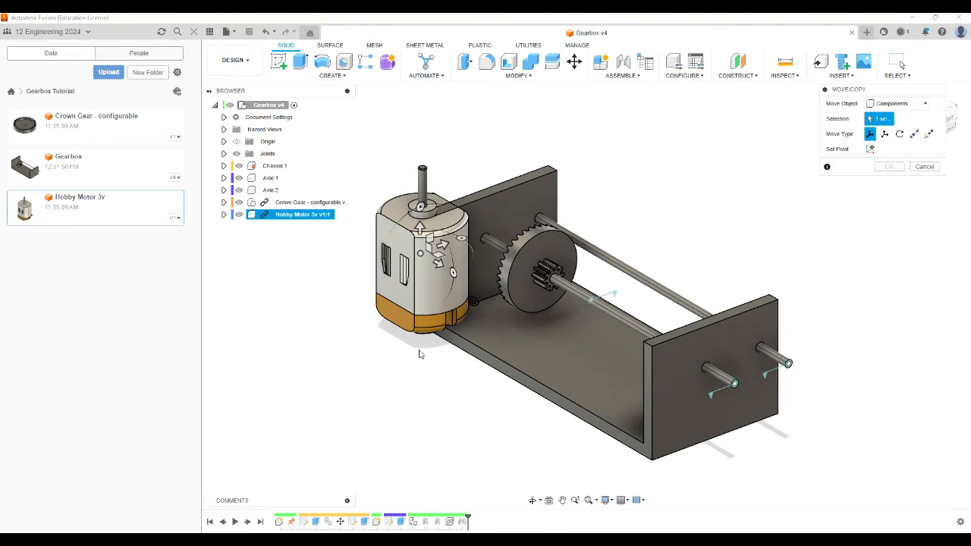
{"action": "left_click_drag", "start_coordinate": [442, 247], "coordinate": [397, 343]}
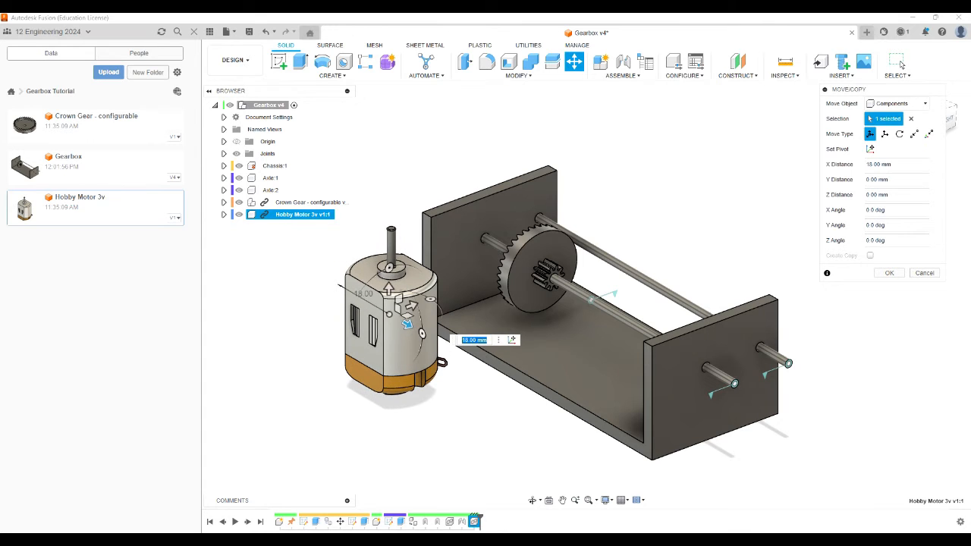
{"action": "left_click", "coordinate": [441, 540]}
Step: Rotate the inserted motor 90 degrees about X and 180 degrees about Y so its shaft points toward the chassis
{"action": "left_click_drag", "start_coordinate": [390, 267], "coordinate": [356, 327]}
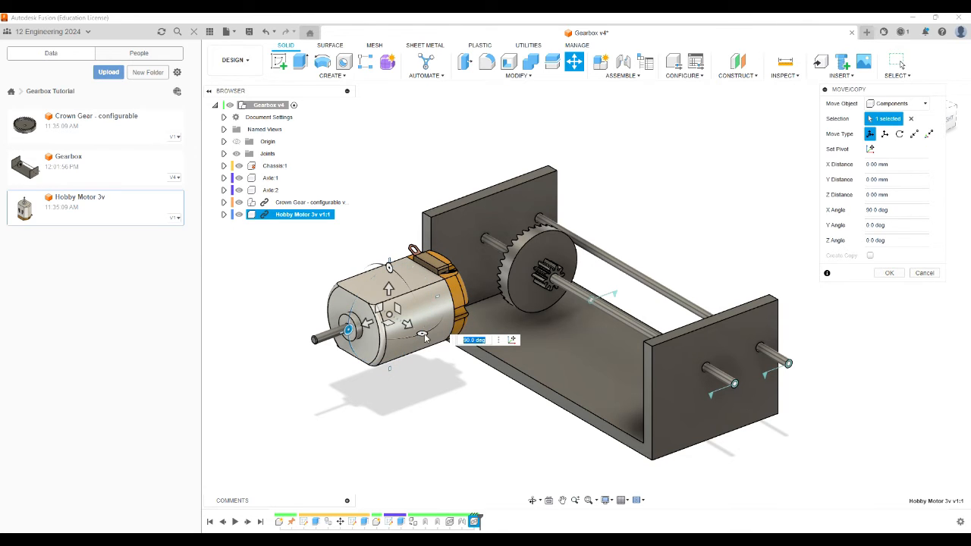
{"action": "left_click", "coordinate": [461, 341]}
{"action": "left_click_drag", "start_coordinate": [424, 334], "coordinate": [372, 302]}
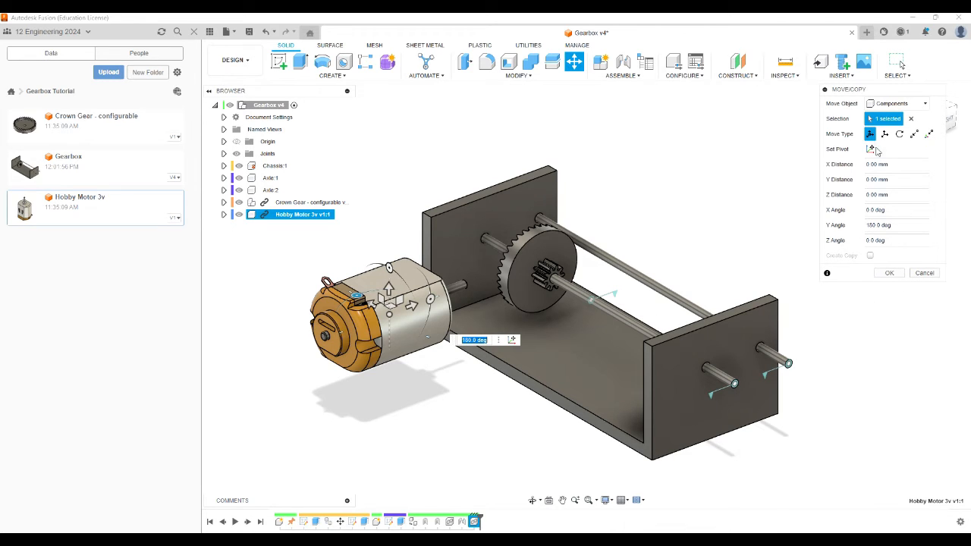
Step: Move the hobby motor point to point, from the centre of its shaft end to the centre of the crown gear axle's chassis hole
{"action": "left_click_drag", "start_coordinate": [872, 91], "coordinate": [769, 95]}
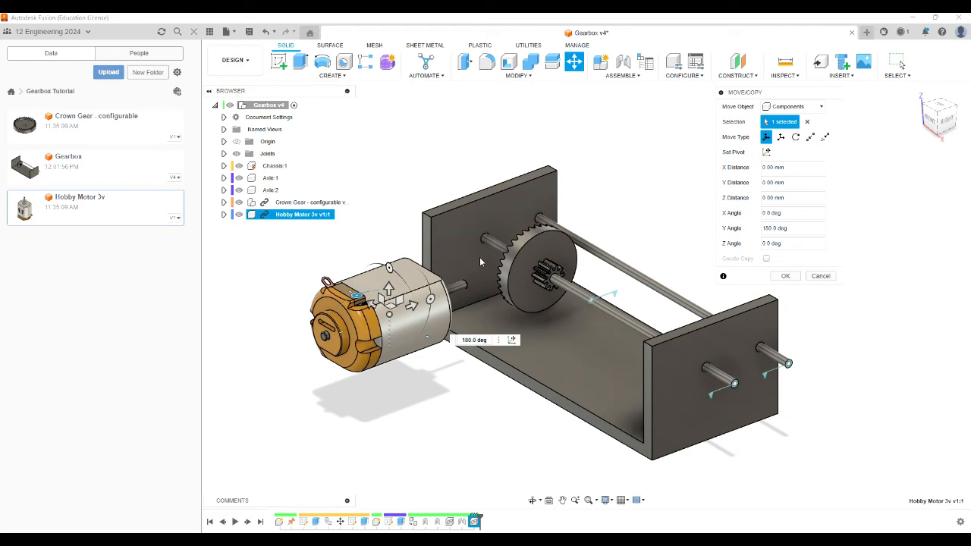
{"action": "left_click", "coordinate": [928, 118]}
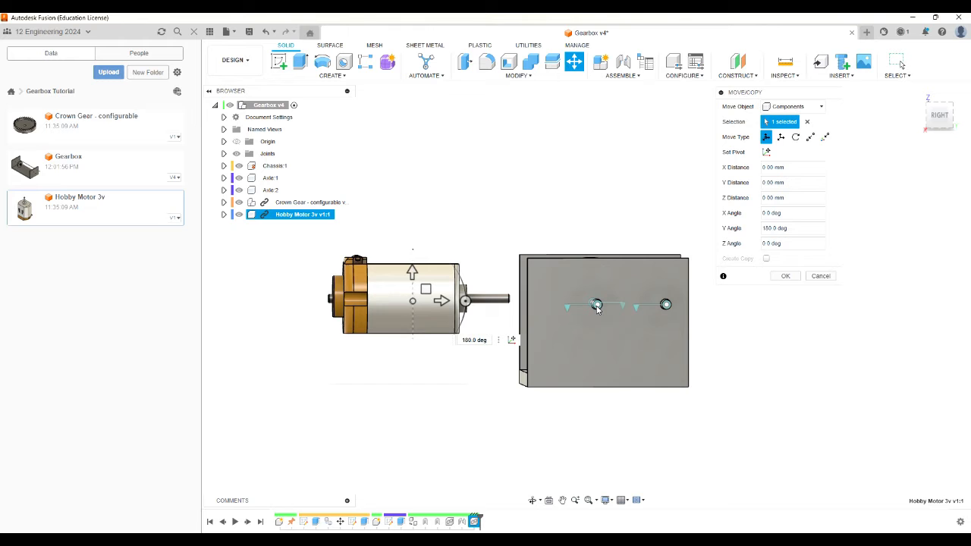
{"action": "mouse_move", "coordinate": [938, 116]}
{"action": "left_mouse_down"}
{"action": "mouse_move", "coordinate": [938, 148]}
{"action": "mouse_move", "coordinate": [957, 157]}
{"action": "mouse_move", "coordinate": [957, 133]}
{"action": "mouse_move", "coordinate": [933, 123]}
{"action": "left_mouse_up"}
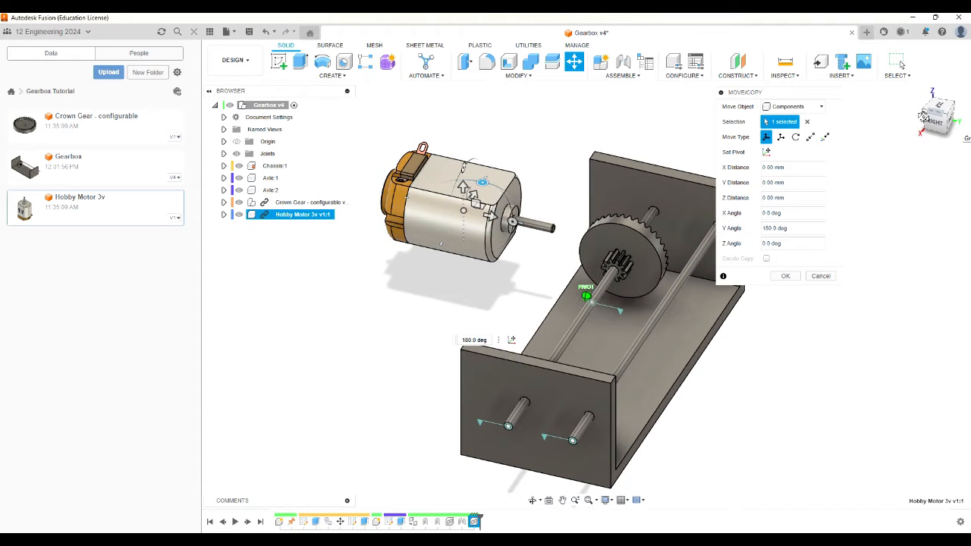
{"action": "left_click", "coordinate": [811, 137]}
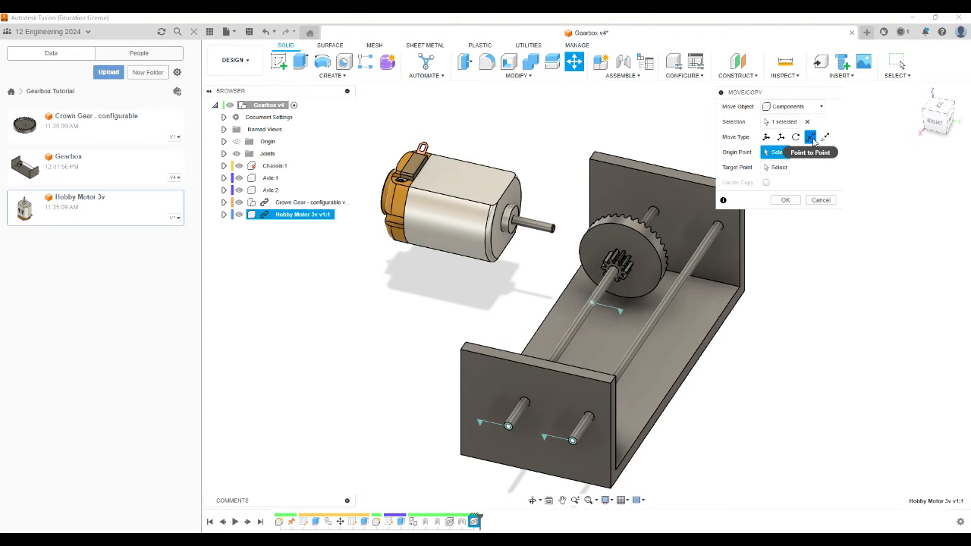
{"action": "scroll", "coordinate": [571, 222], "scroll_direction": "up", "scroll_amount": 5}
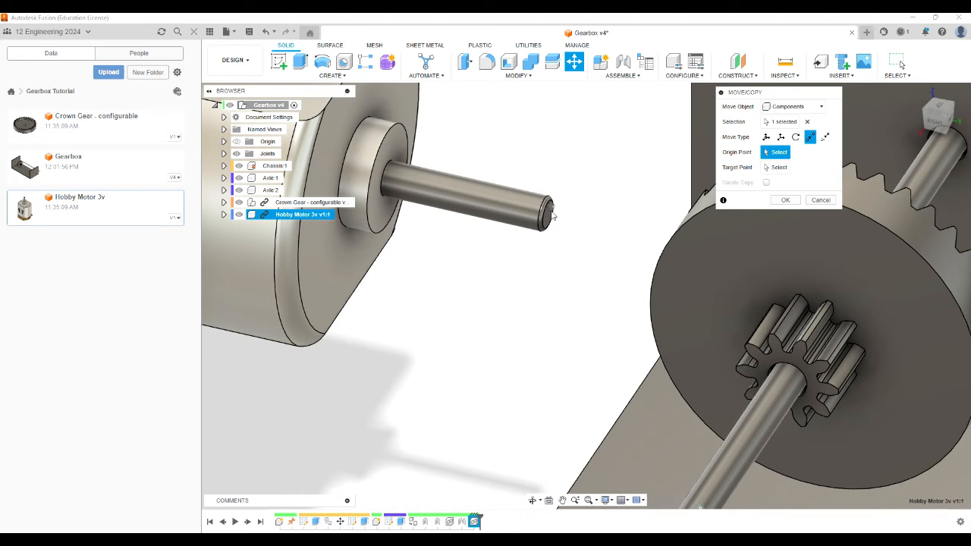
{"action": "left_click", "coordinate": [549, 217]}
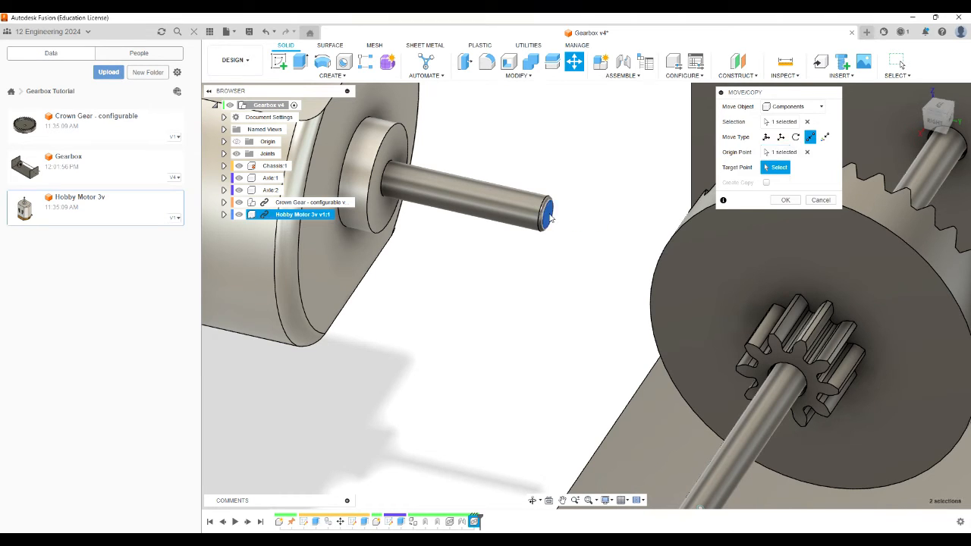
{"action": "scroll", "coordinate": [584, 226], "scroll_direction": "down", "scroll_amount": 3}
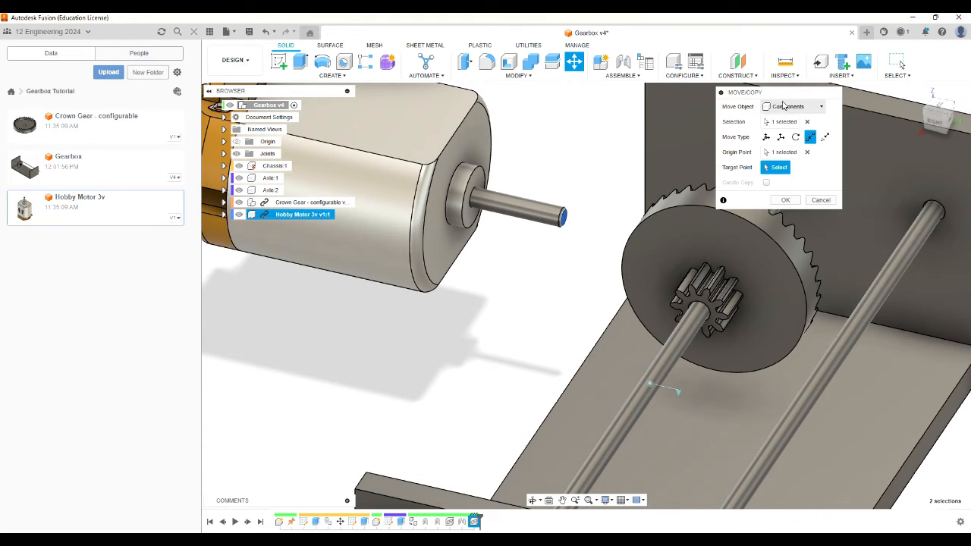
{"action": "left_click_drag", "start_coordinate": [786, 96], "coordinate": [510, 255]}
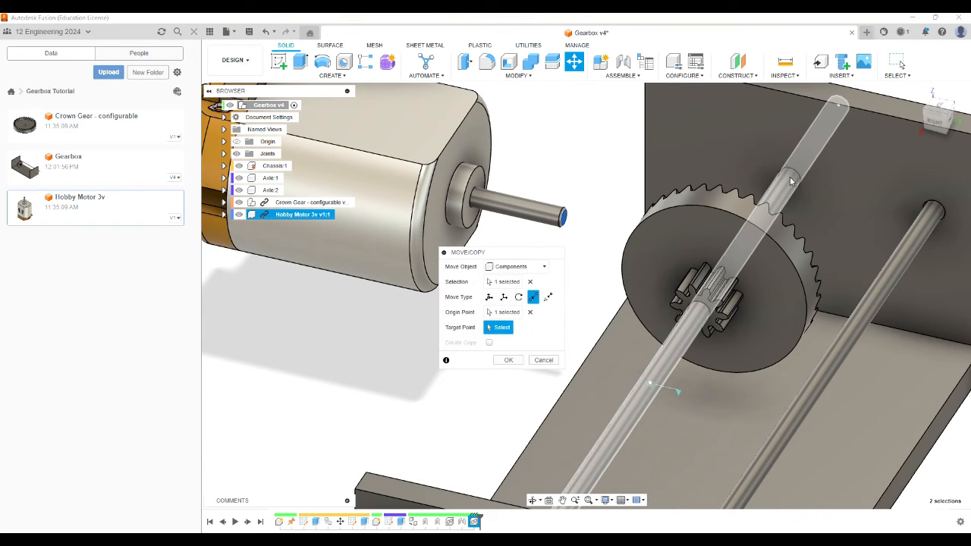
{"action": "scroll", "coordinate": [790, 179], "scroll_direction": "up", "scroll_amount": 4}
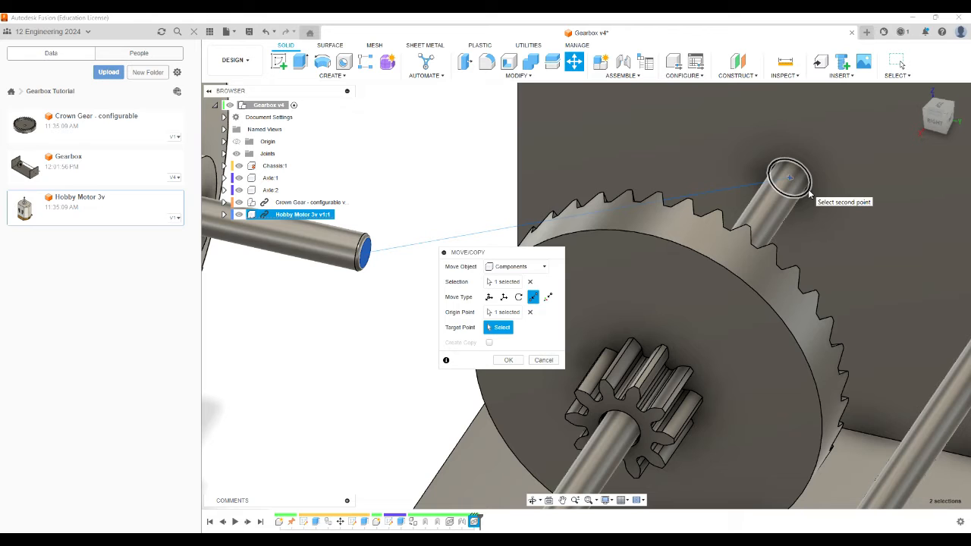
{"action": "left_click", "coordinate": [809, 194]}
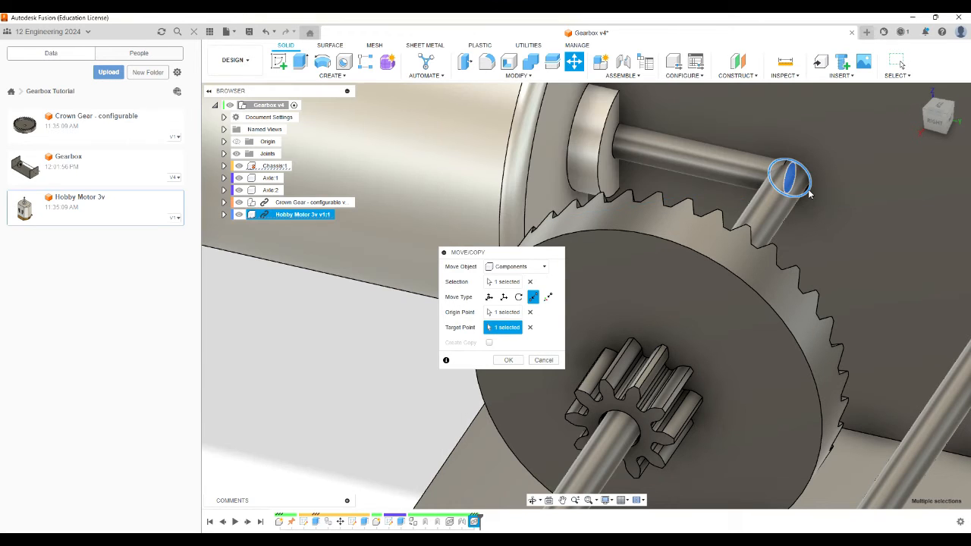
Step: Translate the hobby motor -9 mm along X and -7 mm along Z so its shaft sits beside the crown gear's teeth
{"action": "left_click", "coordinate": [917, 94]}
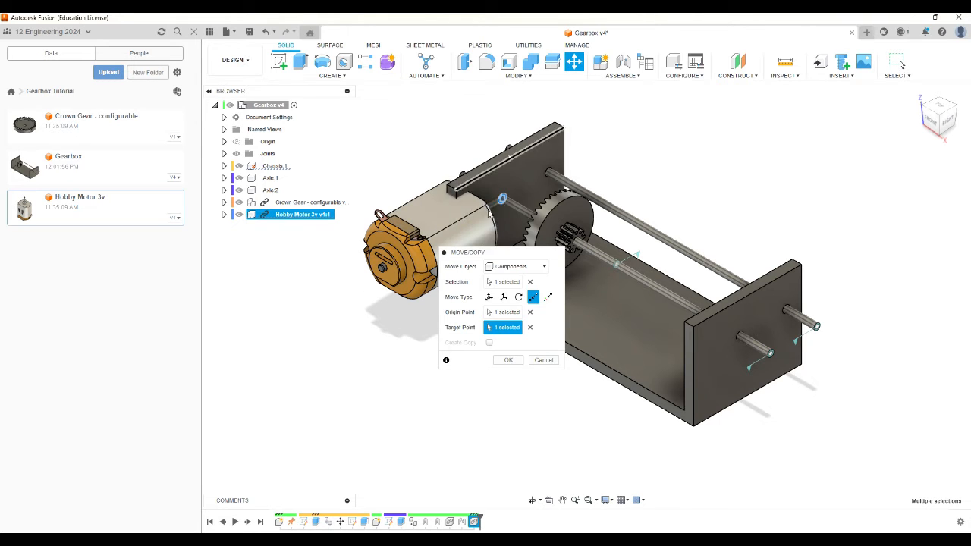
{"action": "left_click_drag", "start_coordinate": [946, 127], "coordinate": [862, 143]}
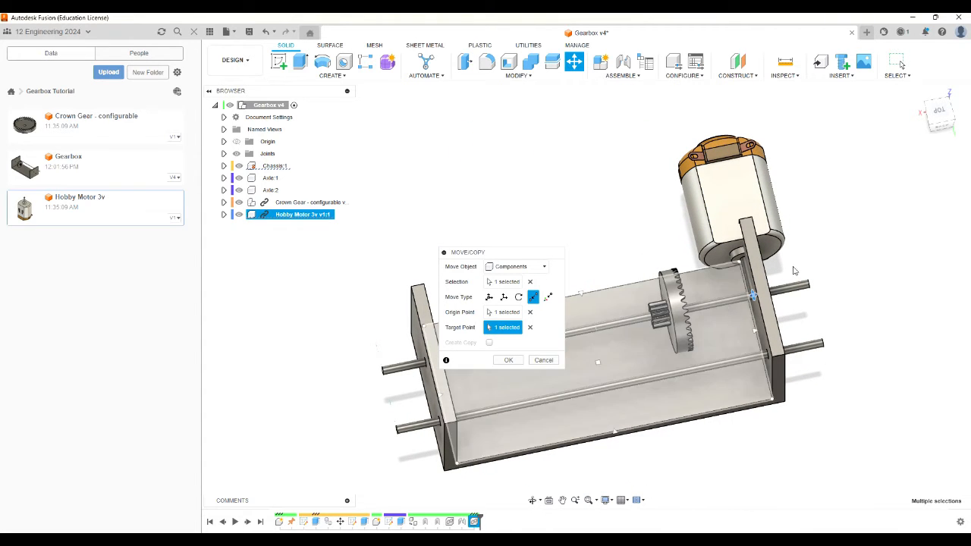
{"action": "left_click_drag", "start_coordinate": [945, 124], "coordinate": [970, 114]}
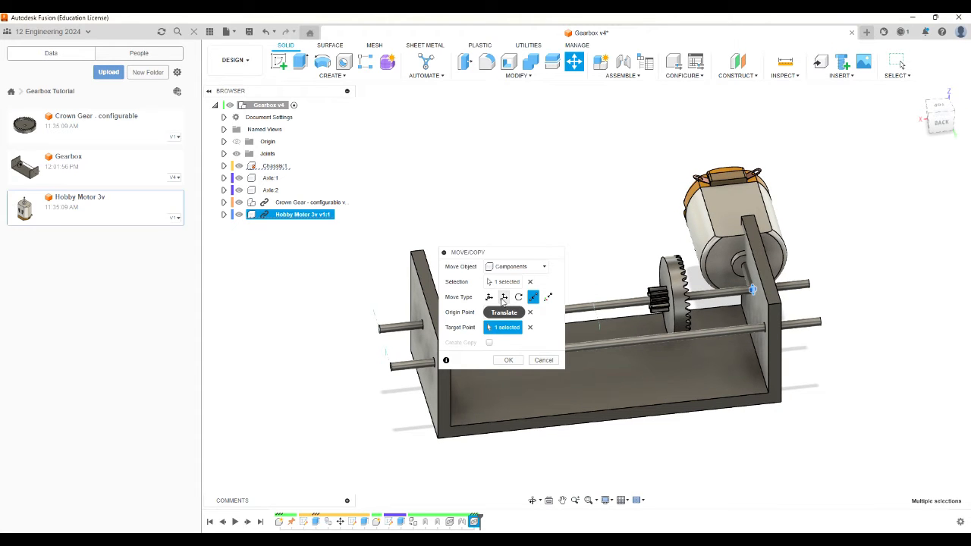
{"action": "left_click", "coordinate": [504, 298]}
{"action": "left_click_drag", "start_coordinate": [775, 258], "coordinate": [720, 251]}
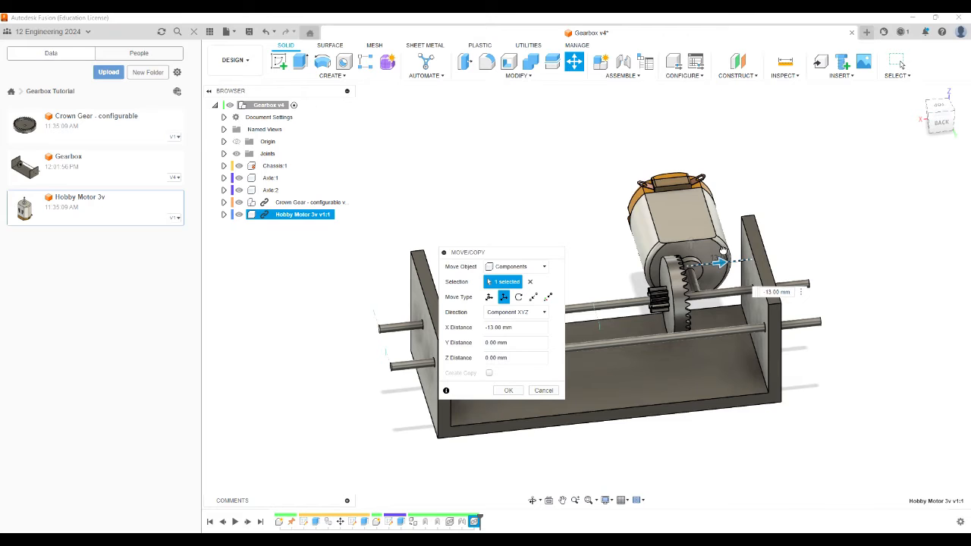
{"action": "left_click", "coordinate": [940, 123]}
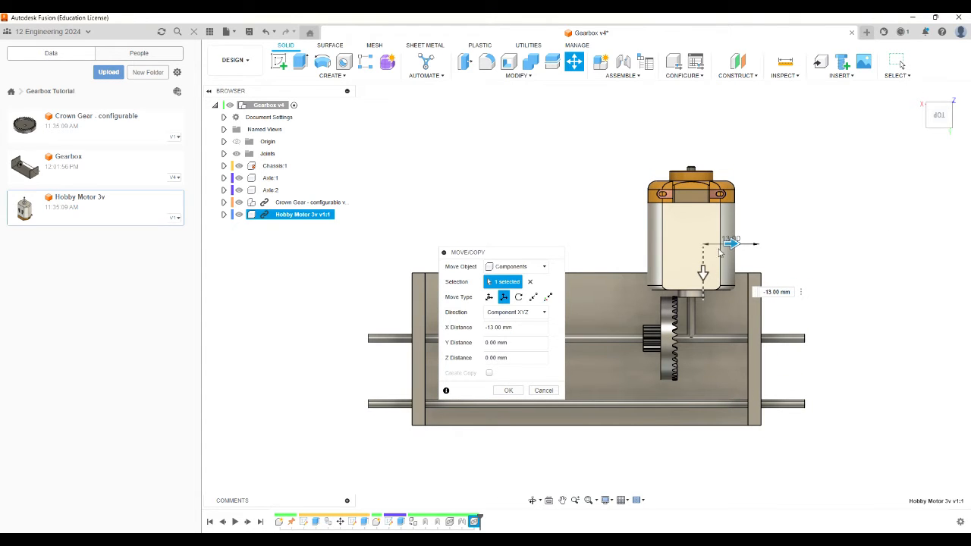
{"action": "left_click_drag", "start_coordinate": [702, 272], "coordinate": [704, 243]}
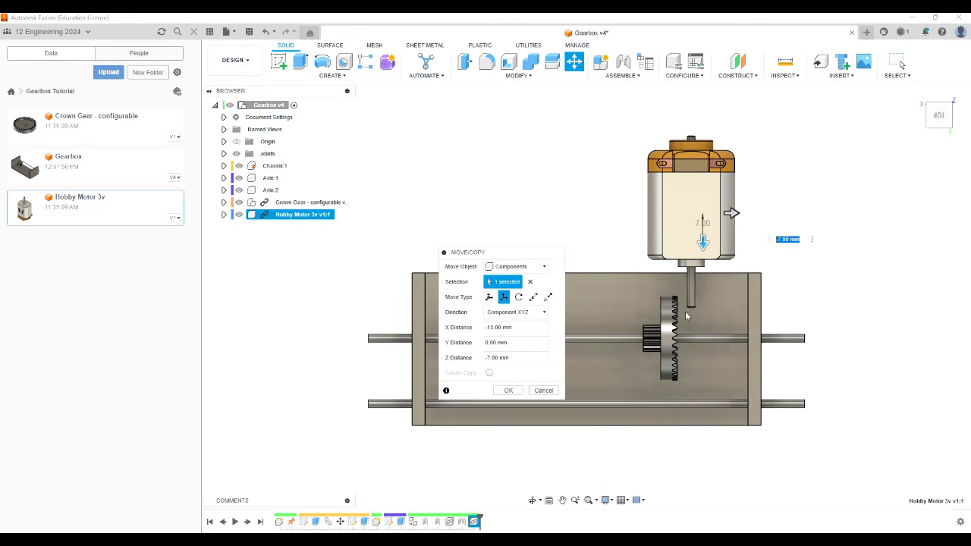
{"action": "left_click_drag", "start_coordinate": [731, 214], "coordinate": [749, 215]}
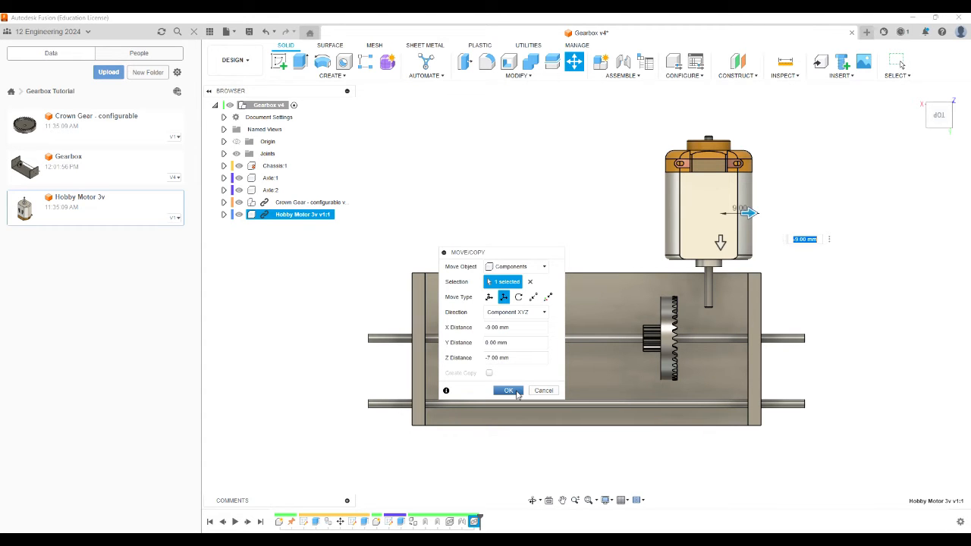
{"action": "mouse_move", "coordinate": [944, 123]}
{"action": "left_mouse_down"}
{"action": "mouse_move", "coordinate": [953, 82]}
{"action": "mouse_move", "coordinate": [956, 103]}
{"action": "mouse_move", "coordinate": [942, 120]}
{"action": "mouse_move", "coordinate": [944, 106]}
{"action": "left_mouse_up"}
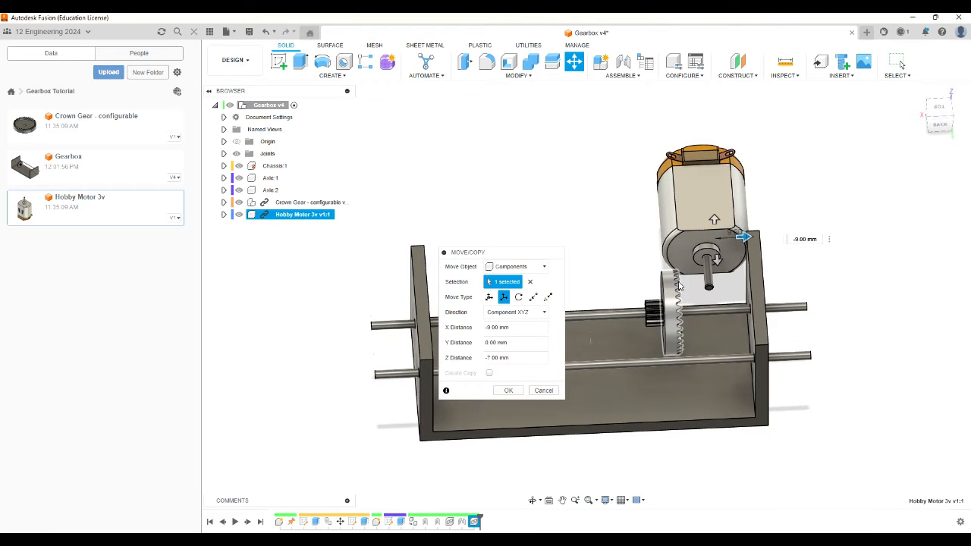
{"action": "left_click", "coordinate": [514, 392]}
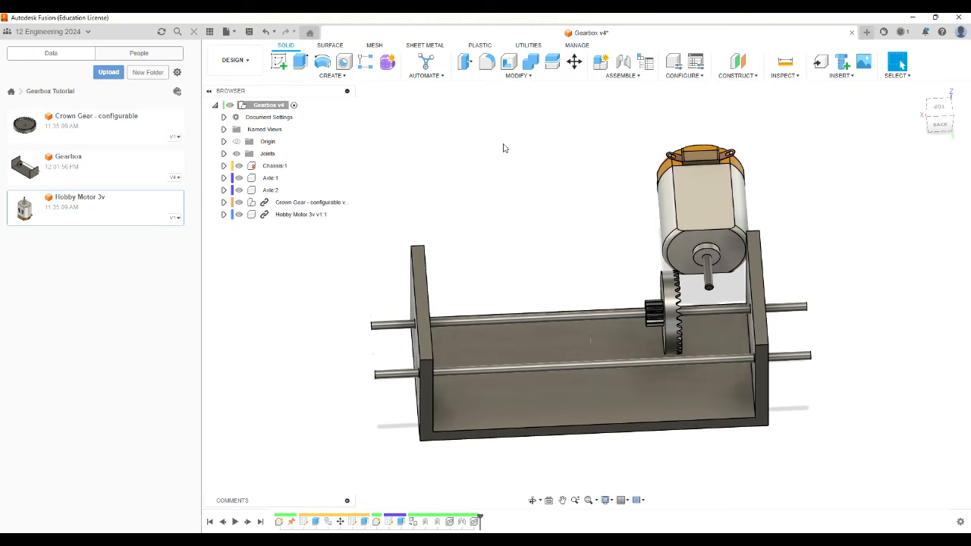
{"action": "left_click", "coordinate": [279, 61]}
{"action": "left_click", "coordinate": [678, 286]}
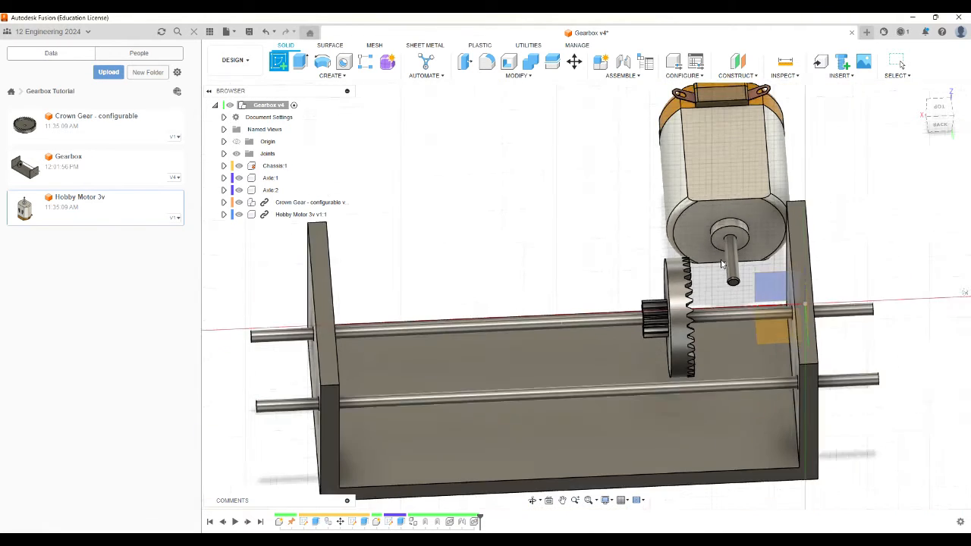
{"action": "key", "text": "Escape"}
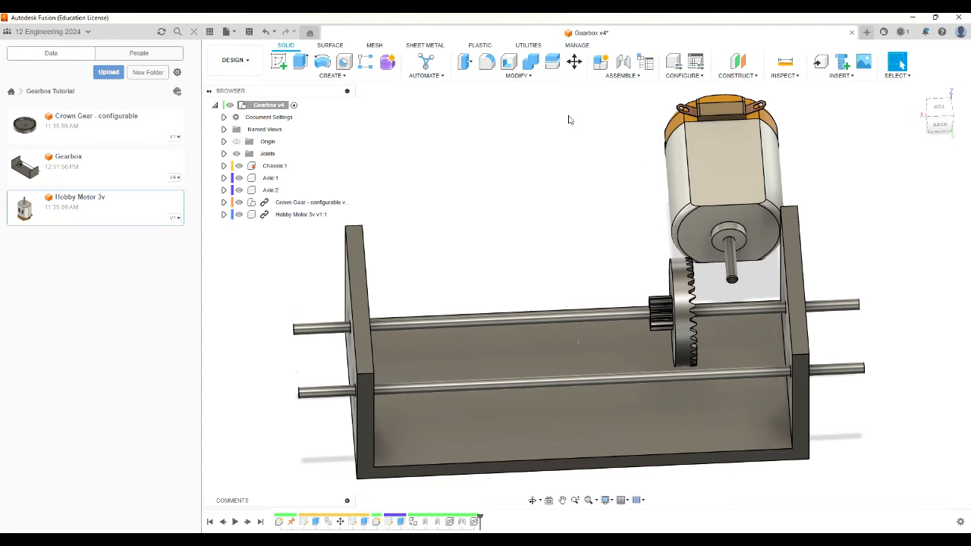
Step: Run the Python version of the SpurGear script from Scripts and Add-Ins
{"action": "left_click", "coordinate": [528, 45]}
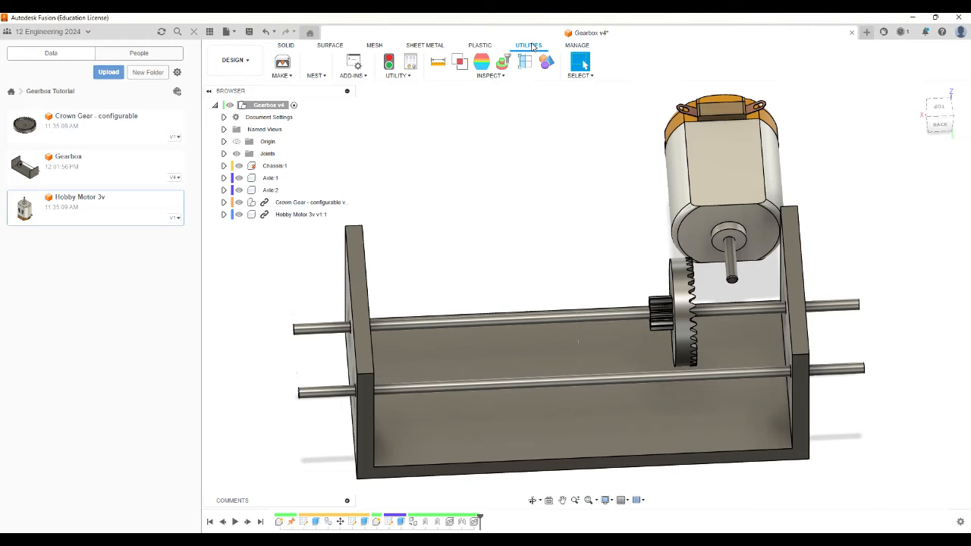
{"action": "left_click", "coordinate": [355, 76]}
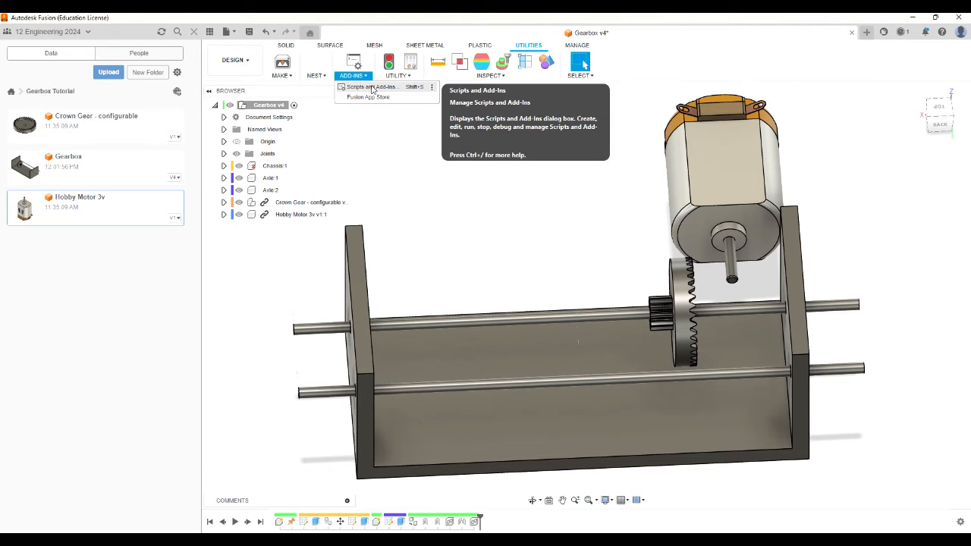
{"action": "left_click", "coordinate": [372, 88]}
{"action": "scroll", "coordinate": [566, 314], "scroll_direction": "down", "scroll_amount": 5}
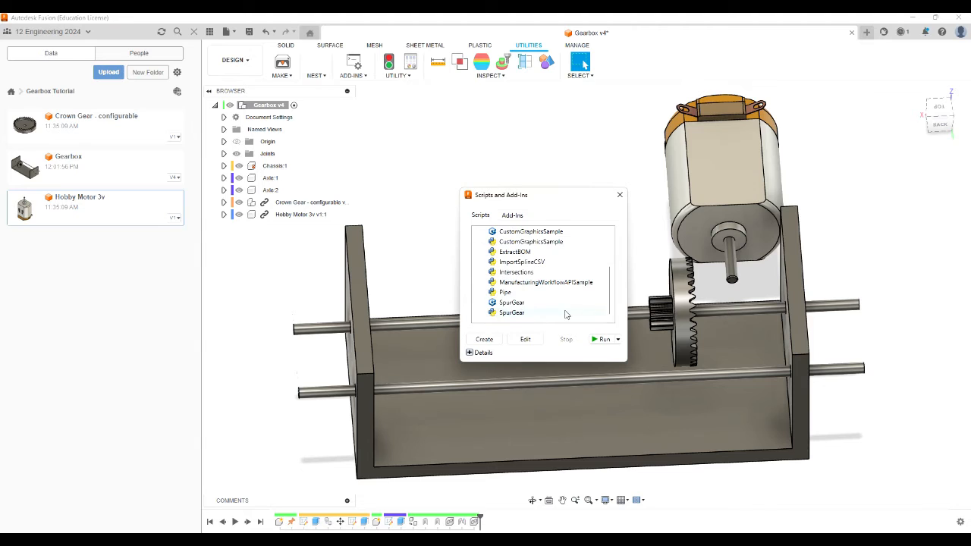
{"action": "left_click", "coordinate": [514, 315]}
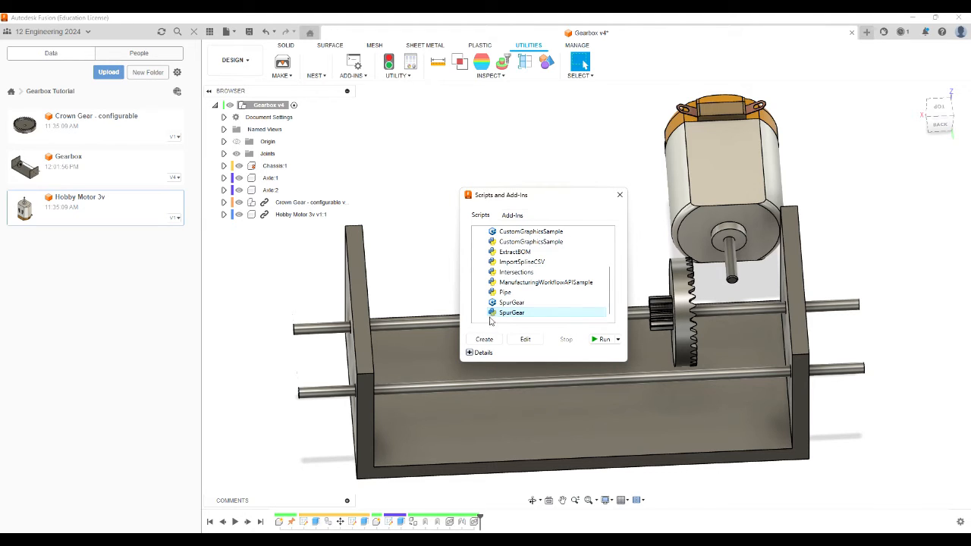
{"action": "left_click", "coordinate": [603, 340]}
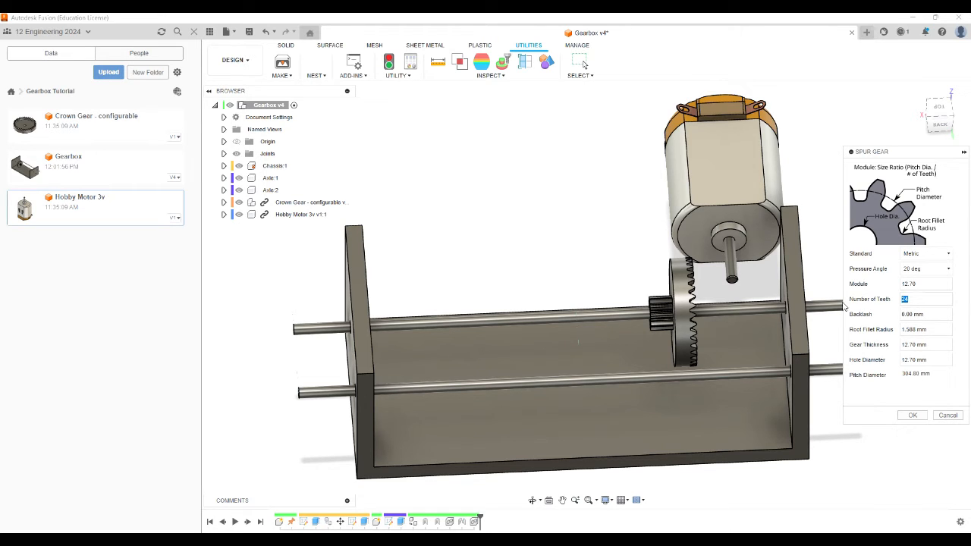
Step: Set the metric spur gear to module 0.5, 10 teeth and a 2 mm hole diameter
{"action": "left_click", "coordinate": [938, 288]}
{"action": "key", "text": "BackSpace"}
{"action": "key", "text": "Return"}
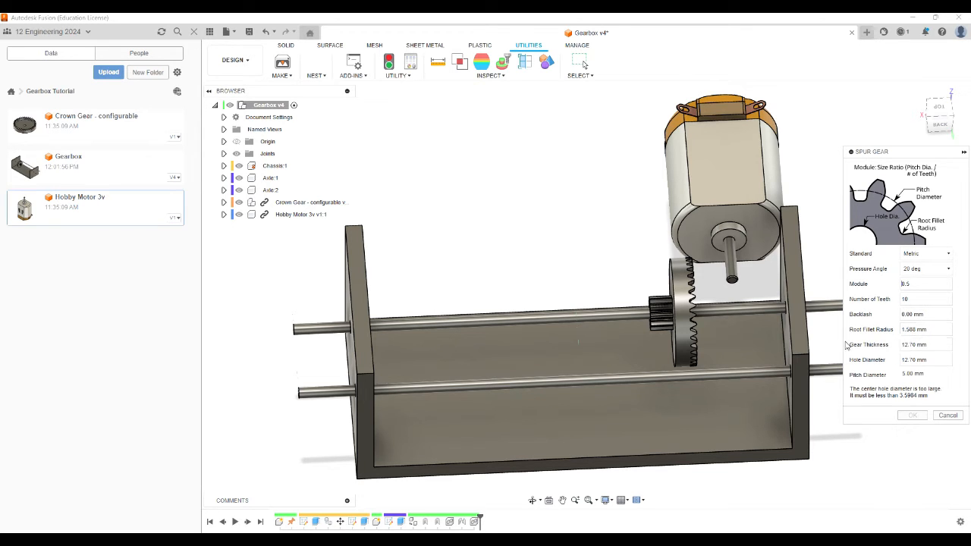
{"action": "left_click", "coordinate": [945, 330]}
{"action": "left_click_drag", "start_coordinate": [932, 360], "coordinate": [860, 362]}
{"action": "type", "text": "2"}
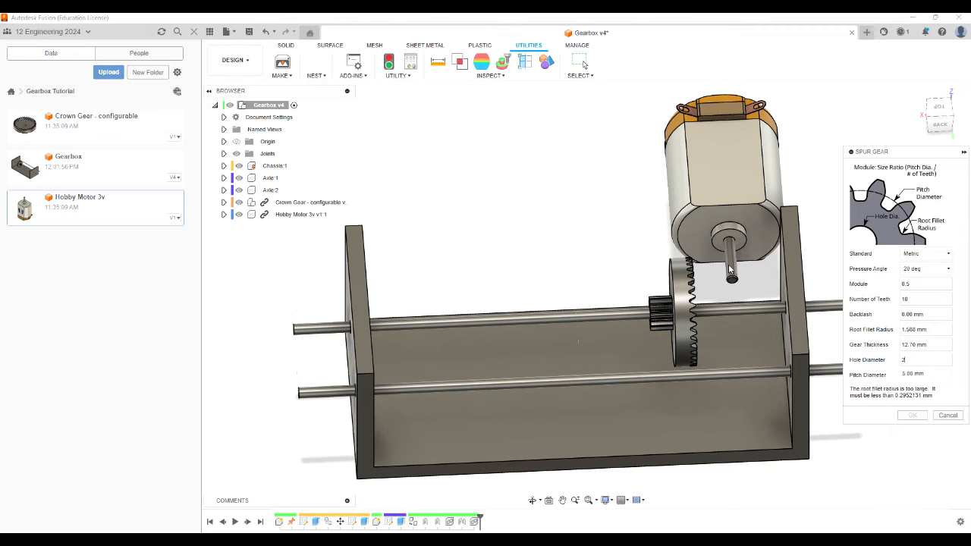
Step: Set the gear thickness to 4 mm and the root fillet radius to 0.2 mm, and create the spur gear
{"action": "key", "text": "shift+Tab"}
{"action": "type", "text": "4"}
{"action": "left_click", "coordinate": [941, 329]}
{"action": "left_click_drag", "start_coordinate": [941, 330], "coordinate": [844, 324]}
{"action": "key", "text": "BackSpace"}
{"action": "left_click", "coordinate": [870, 341]}
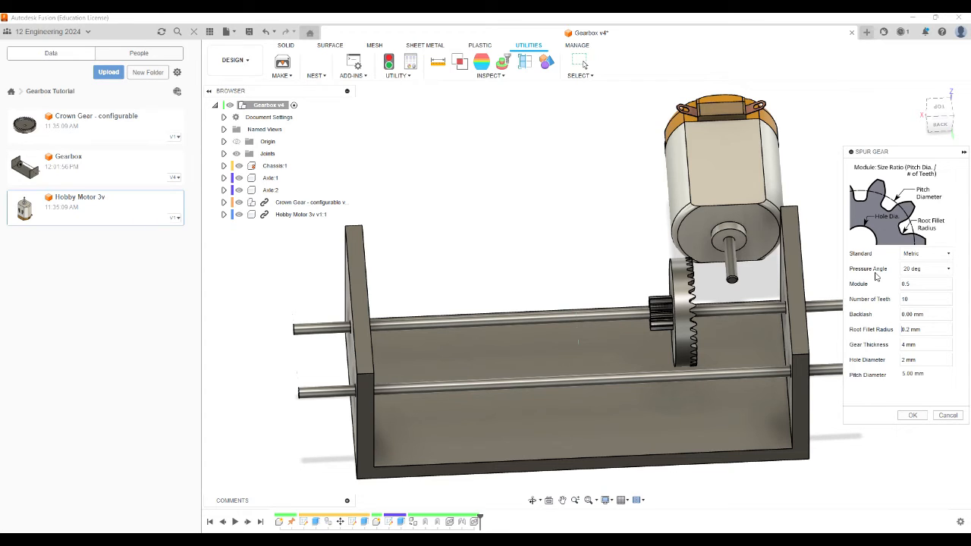
{"action": "left_click", "coordinate": [912, 416]}
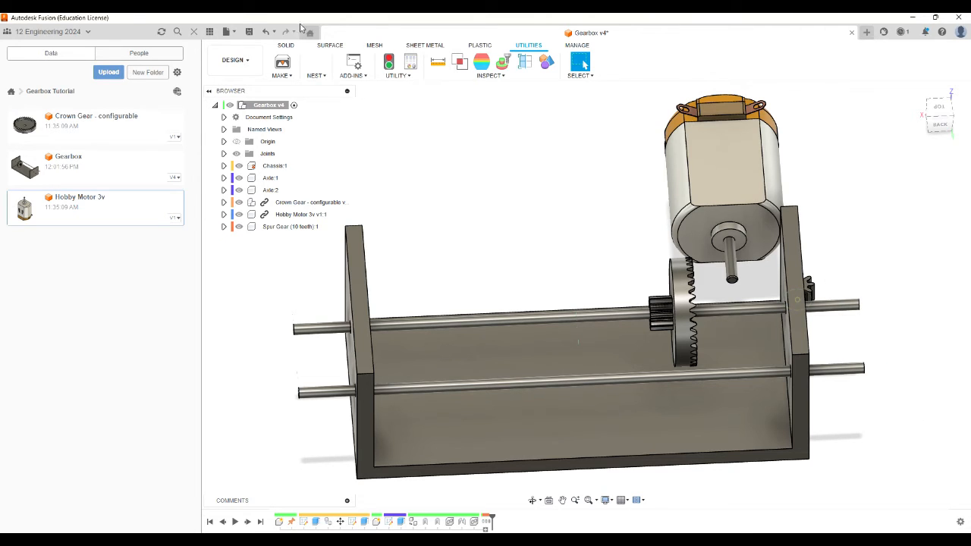
Step: Move the spur gear component 40 mm along X and 23 mm along Z, clear of the chassis wall
{"action": "left_click", "coordinate": [285, 46]}
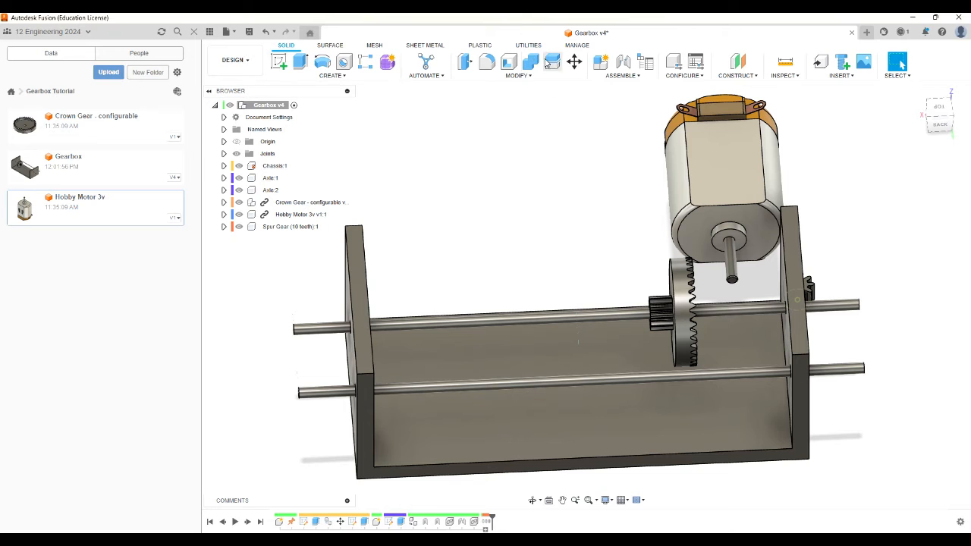
{"action": "left_click", "coordinate": [575, 63]}
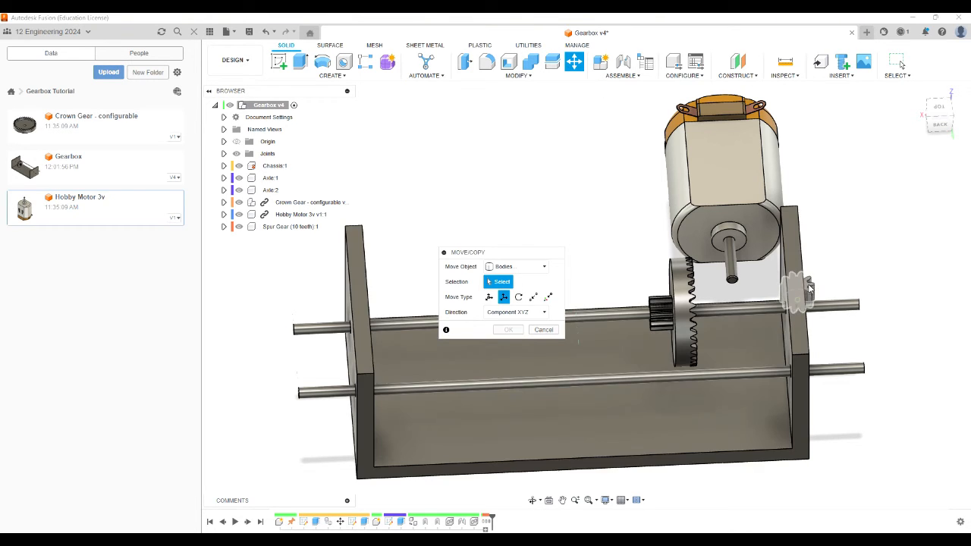
{"action": "left_click", "coordinate": [806, 289]}
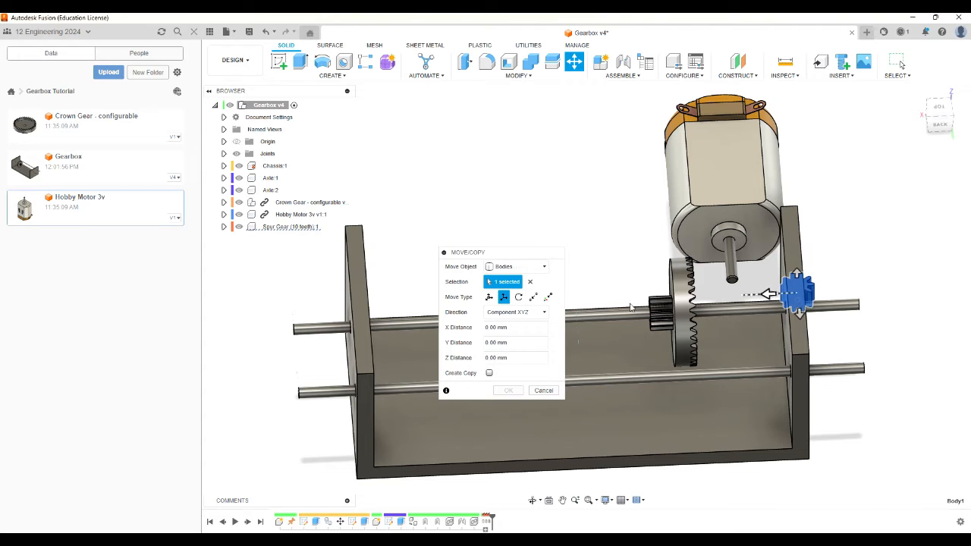
{"action": "left_click", "coordinate": [535, 268]}
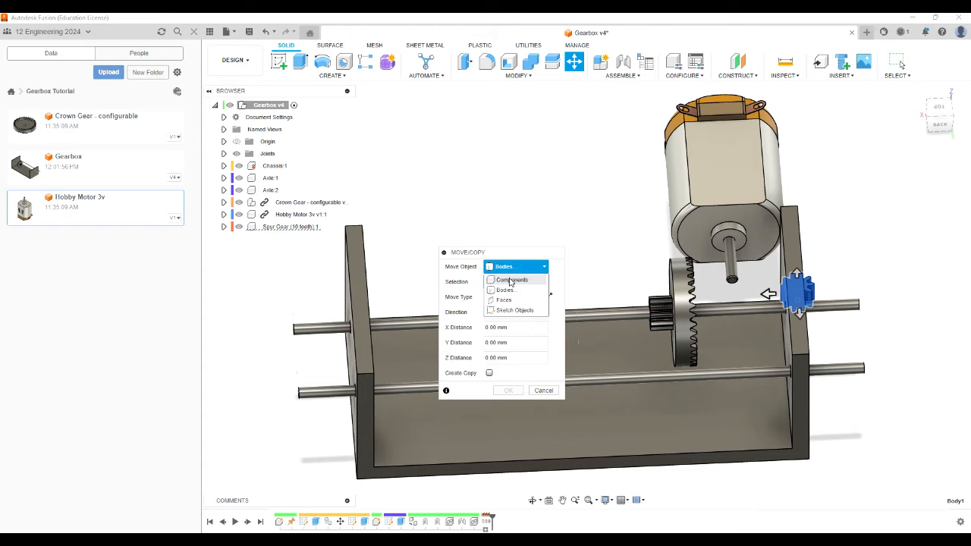
{"action": "left_click", "coordinate": [506, 278]}
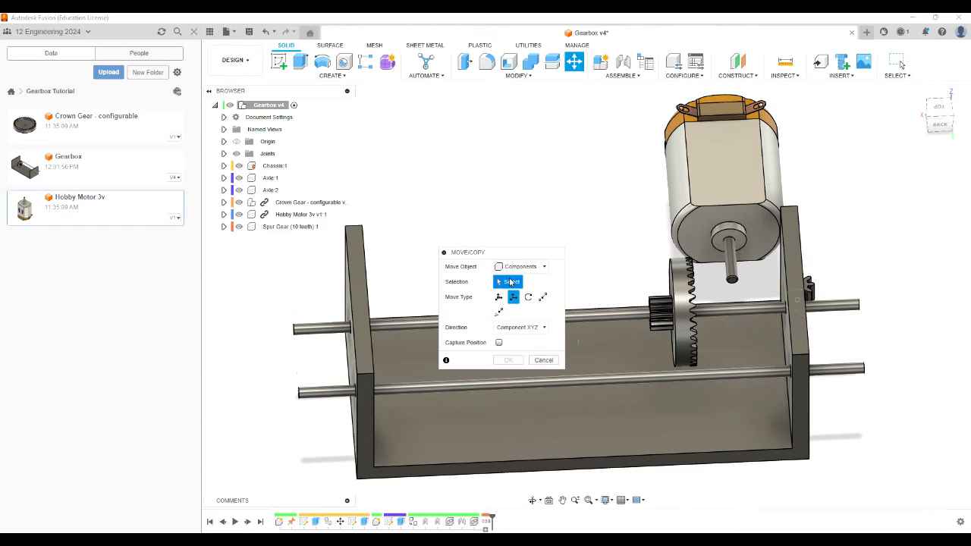
{"action": "left_click", "coordinate": [812, 286]}
{"action": "left_click_drag", "start_coordinate": [760, 289], "coordinate": [920, 126]}
{"action": "left_click_drag", "start_coordinate": [560, 281], "coordinate": [560, 199]}
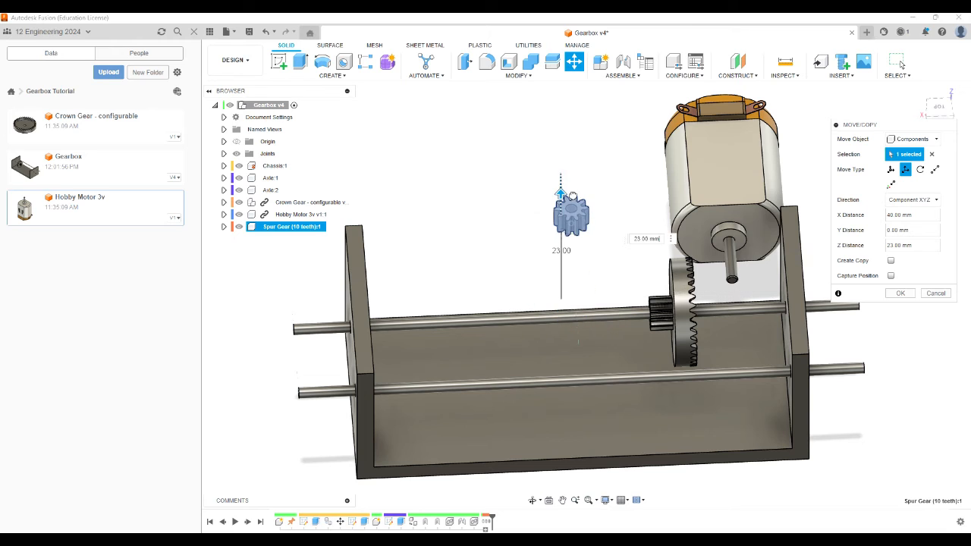
{"action": "left_click", "coordinate": [901, 294]}
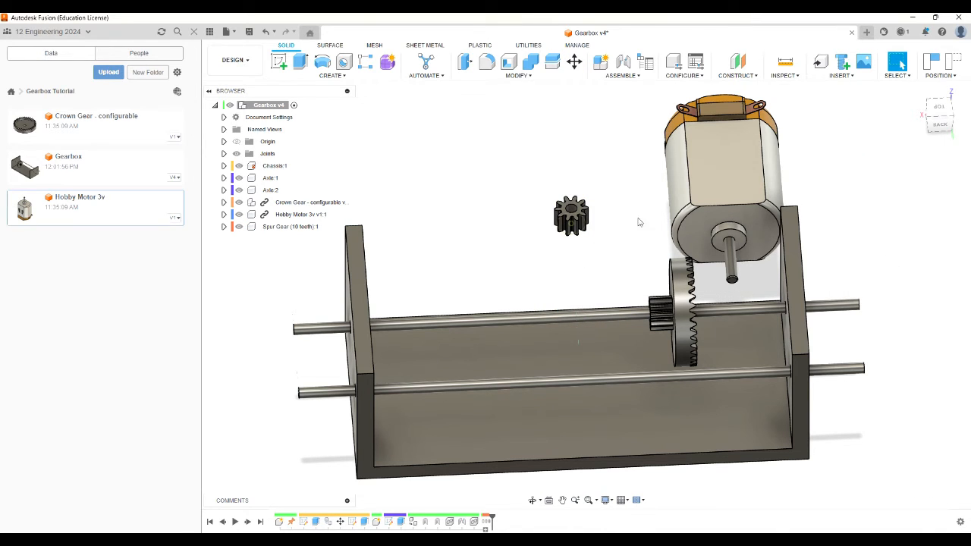
Step: Joint the centre of the spur gear's hole to the tip of the hobby motor's shaft
{"action": "scroll", "coordinate": [568, 213], "scroll_direction": "up", "scroll_amount": 2}
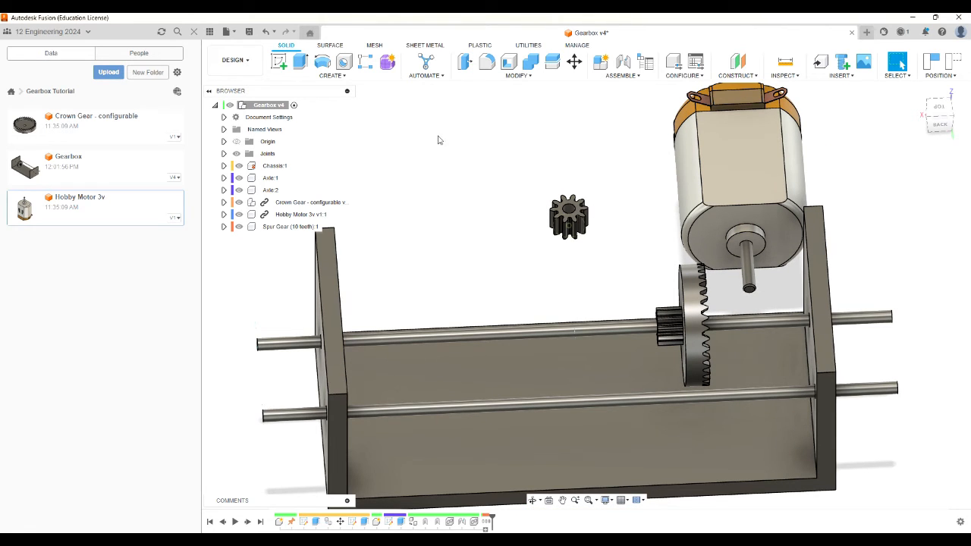
{"action": "key", "text": "j"}
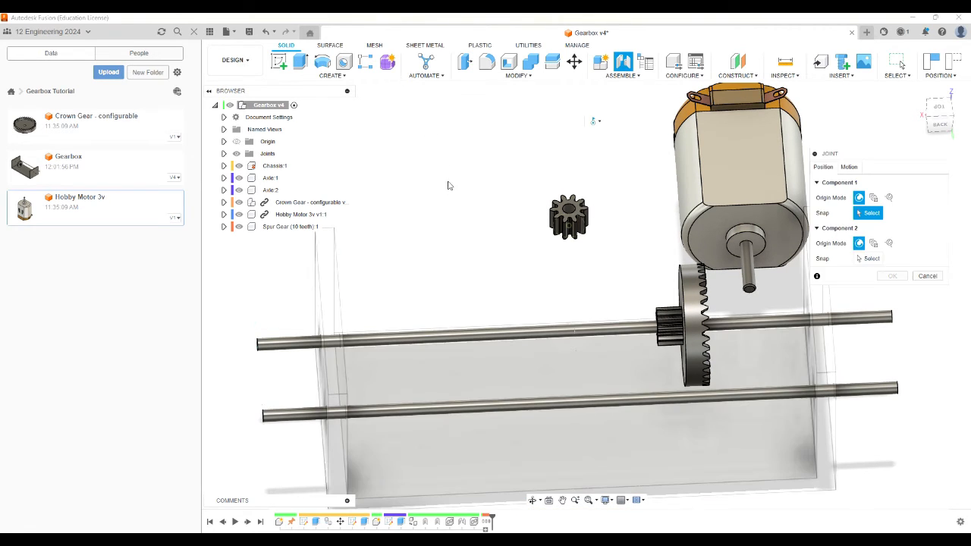
{"action": "left_click", "coordinate": [569, 210]}
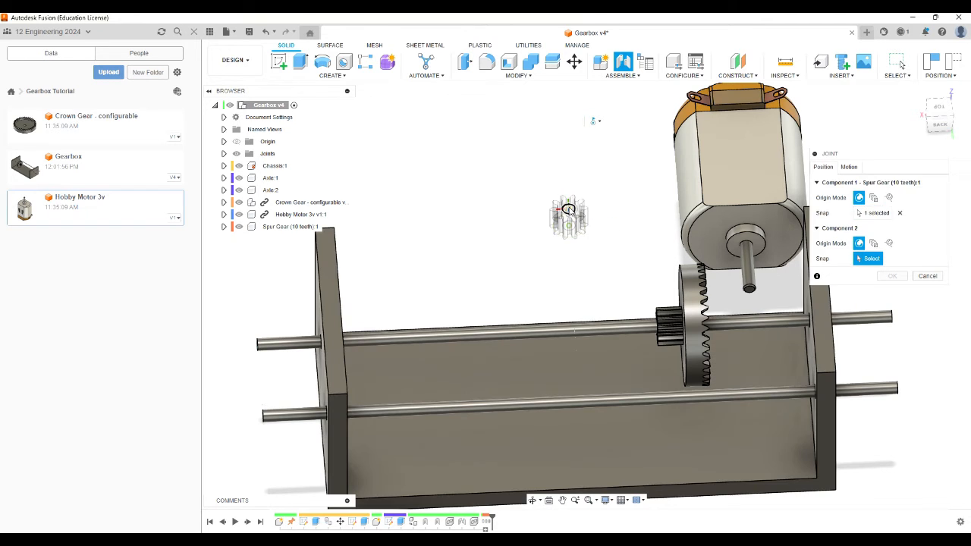
{"action": "left_click", "coordinate": [749, 290]}
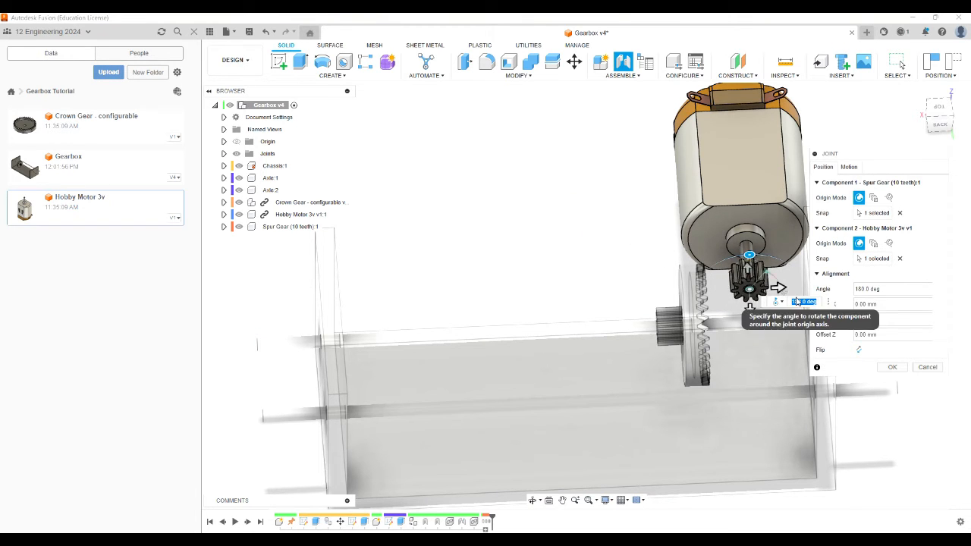
{"action": "left_click", "coordinate": [892, 368]}
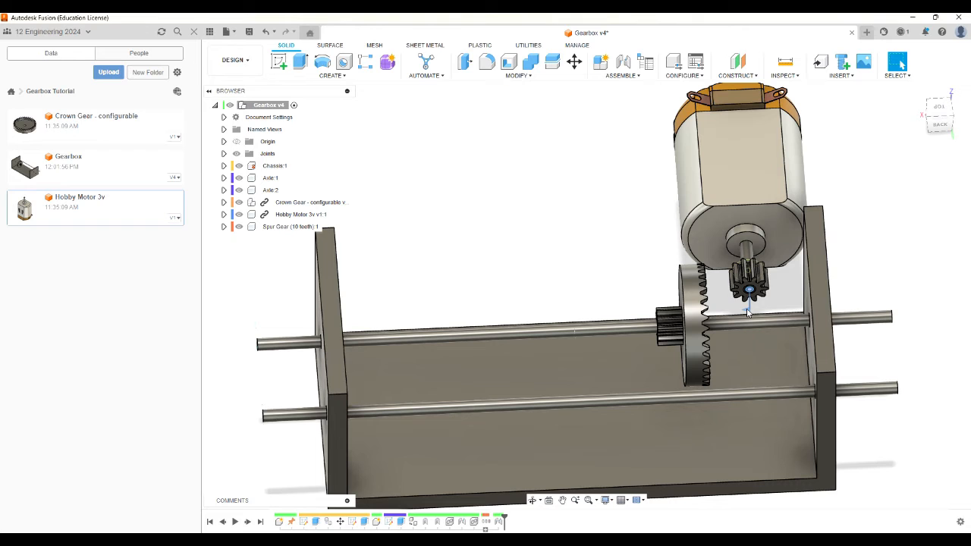
Step: Move the hobby motor -5 mm along X so its spur gear meets the crown gear's teeth, capturing the position
{"action": "left_click", "coordinate": [940, 112]}
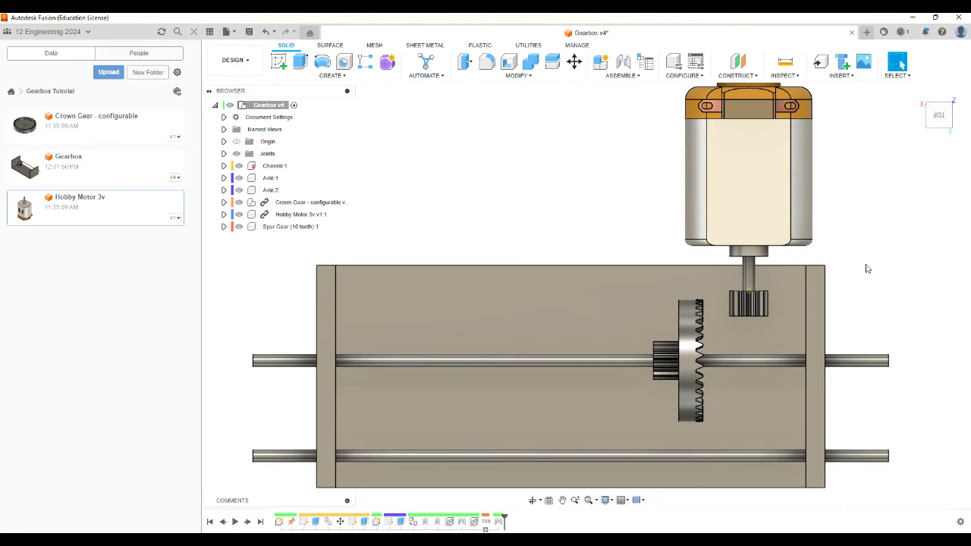
{"action": "left_click", "coordinate": [574, 62]}
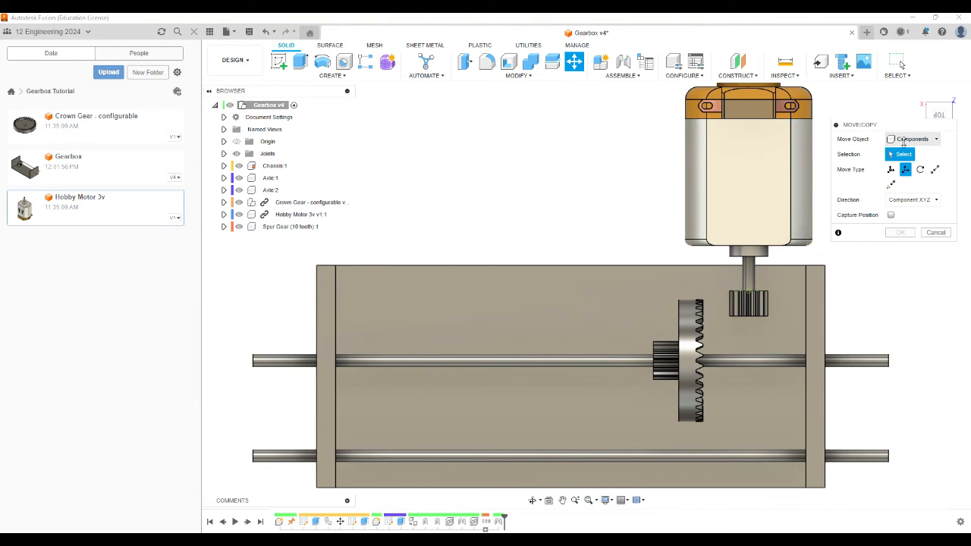
{"action": "left_click", "coordinate": [789, 171]}
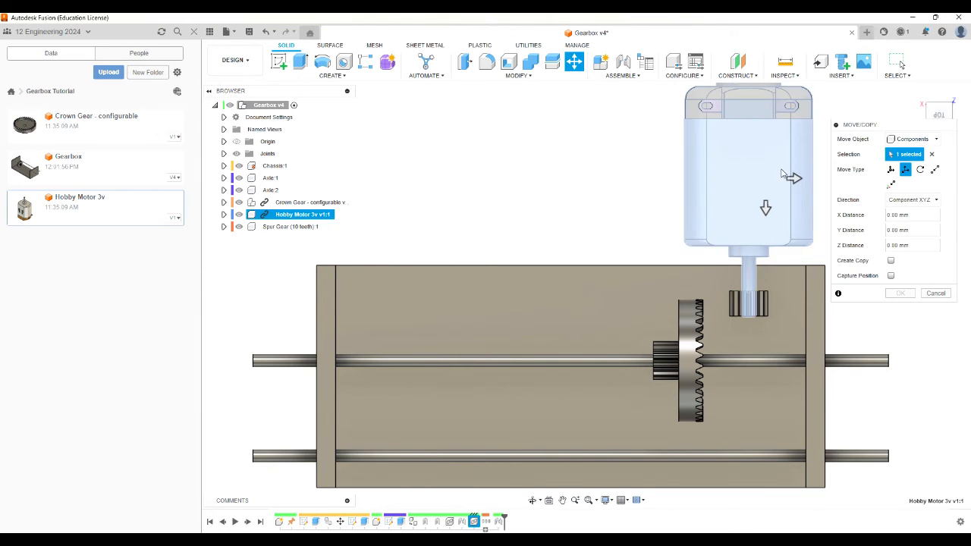
{"action": "left_click_drag", "start_coordinate": [794, 178], "coordinate": [760, 177]}
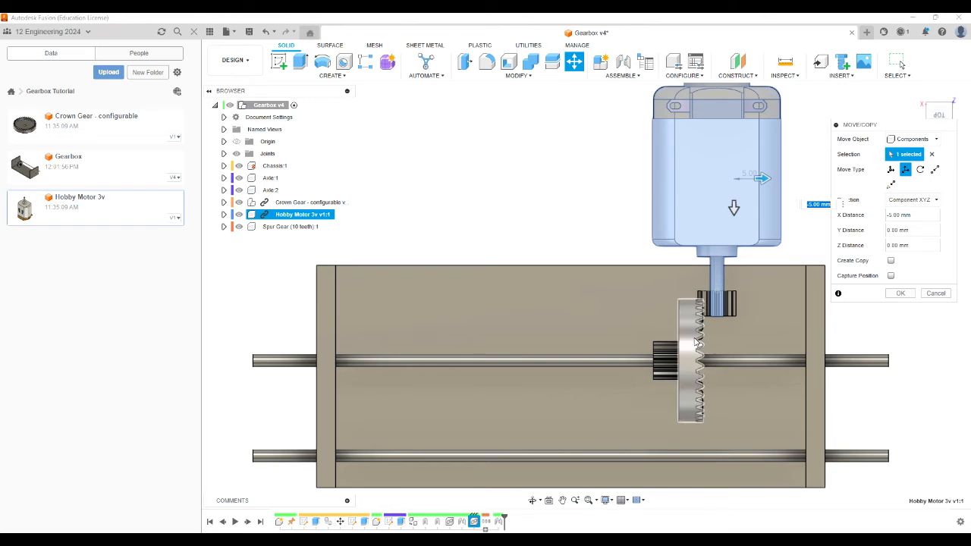
{"action": "mouse_move", "coordinate": [733, 210]}
{"action": "left_mouse_down"}
{"action": "mouse_move", "coordinate": [733, 226]}
{"action": "mouse_move", "coordinate": [740, 209]}
{"action": "left_mouse_up"}
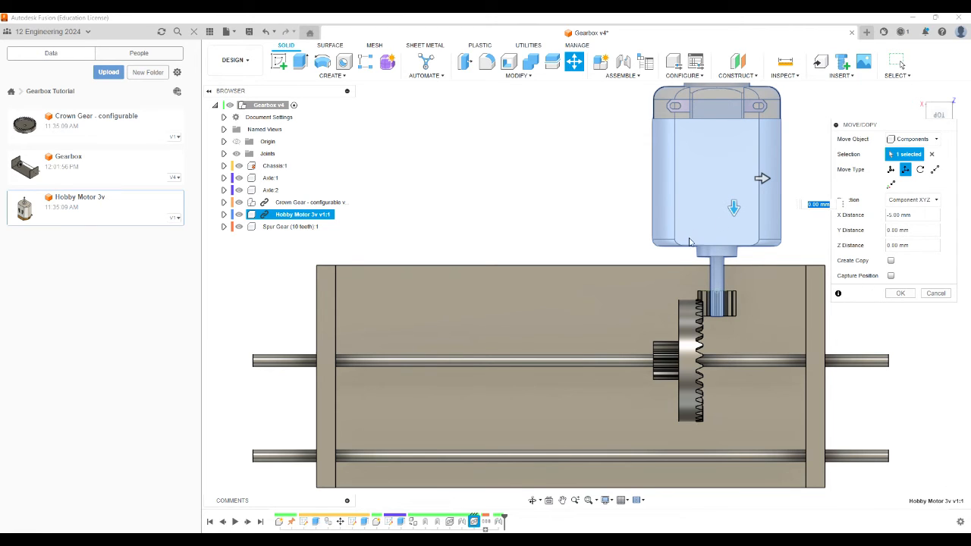
{"action": "left_click", "coordinate": [891, 276]}
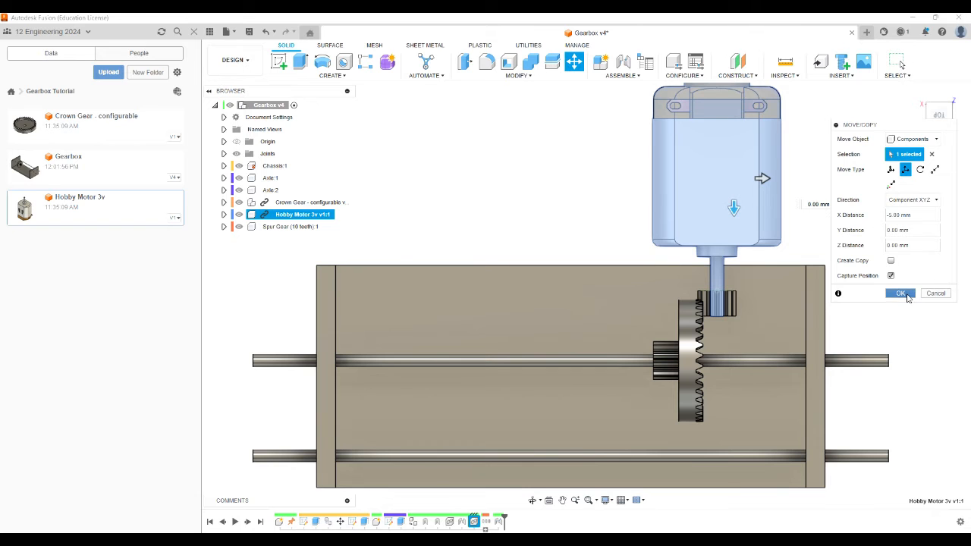
{"action": "left_click", "coordinate": [908, 298]}
Step: Save a new version of the gearbox with the description "Motor in place"
{"action": "left_click", "coordinate": [925, 99]}
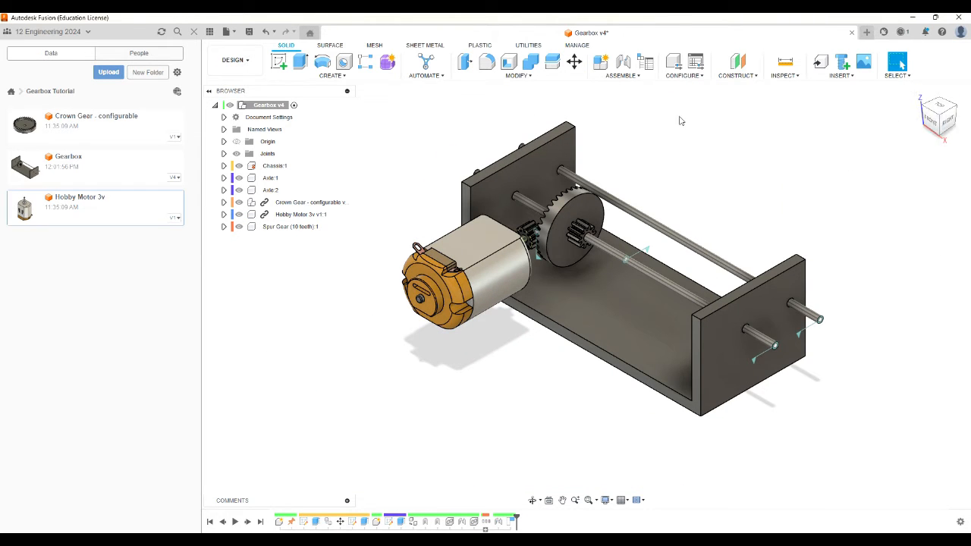
{"action": "left_click", "coordinate": [250, 33]}
{"action": "type", "text": "Motor in pla"}
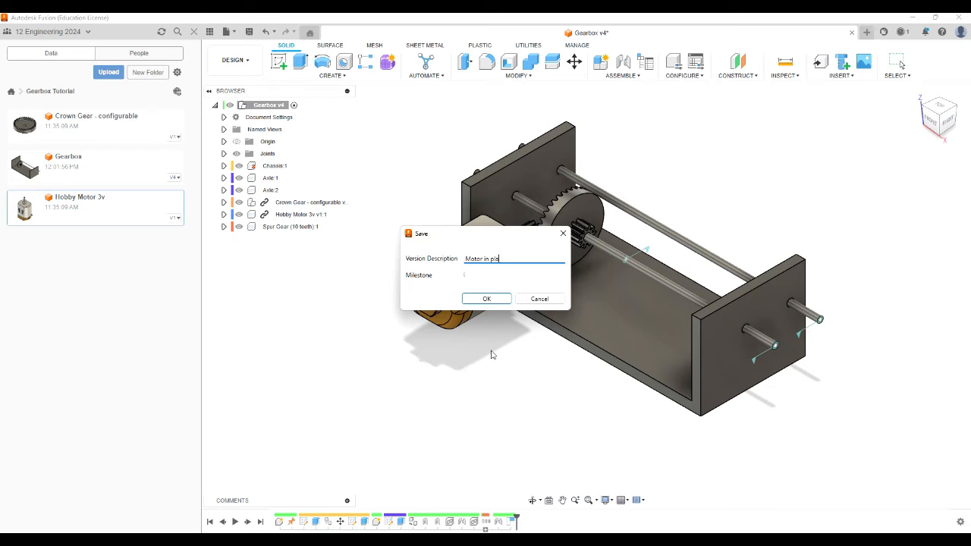
{"action": "type", "text": "ce"}
{"action": "left_click", "coordinate": [498, 300]}
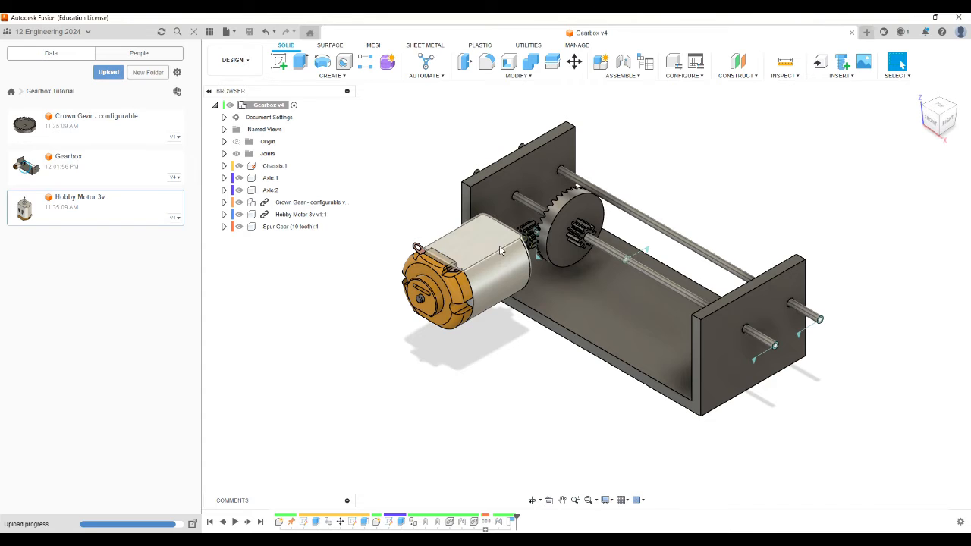
Step: Activate the chassis component for editing
{"action": "left_click_drag", "start_coordinate": [948, 121], "coordinate": [919, 108]}
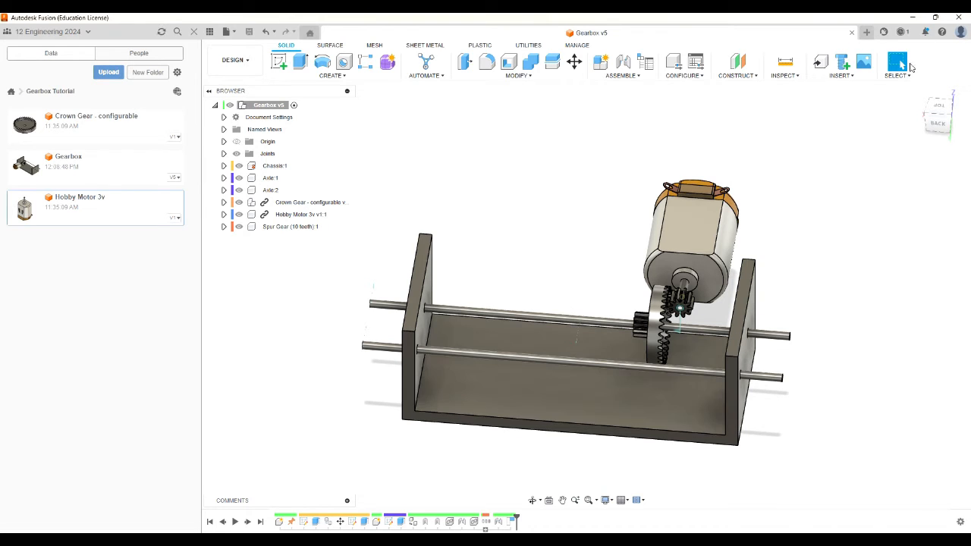
{"action": "left_click", "coordinate": [938, 125]}
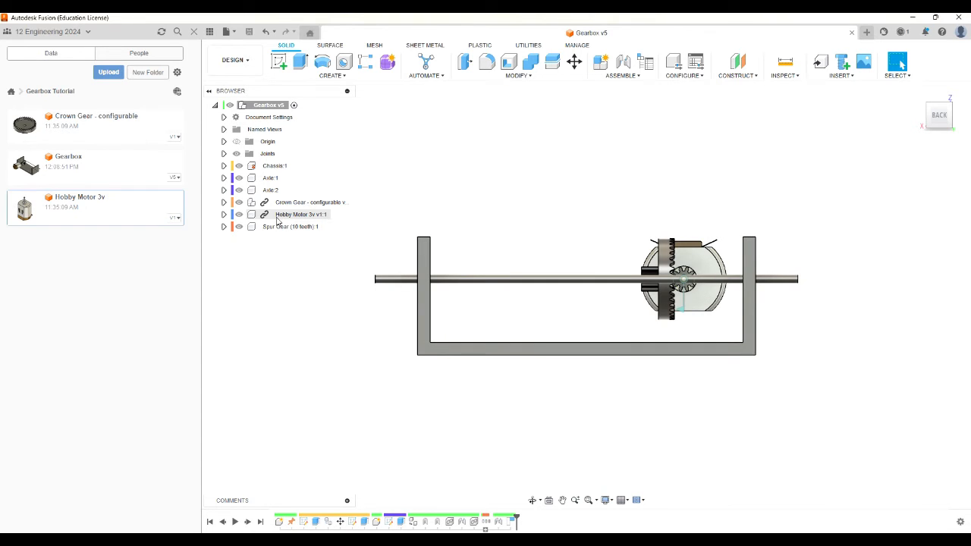
{"action": "left_click", "coordinate": [297, 166]}
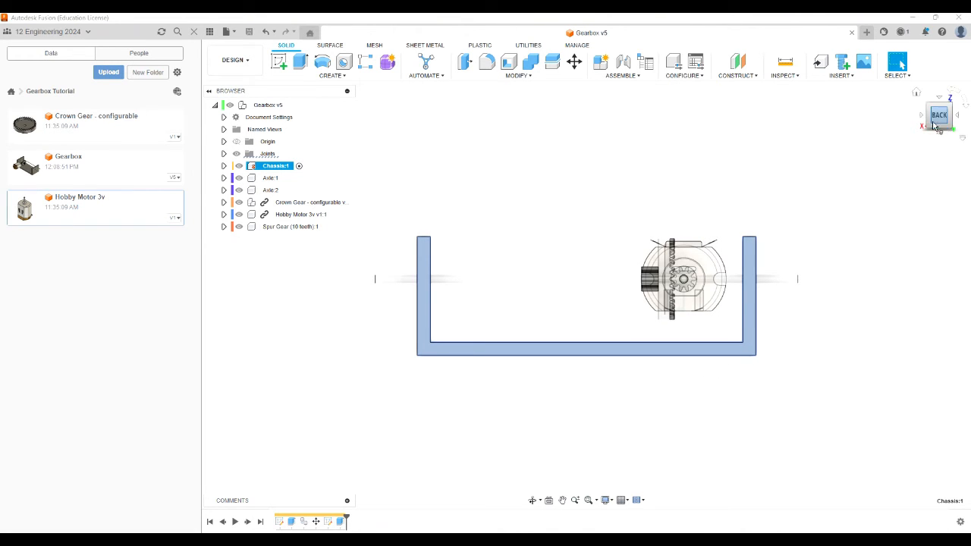
Step: Isolate the chassis, and turn the hobby motor's visibility back on as a reference
{"action": "left_click_drag", "start_coordinate": [936, 118], "coordinate": [902, 141]}
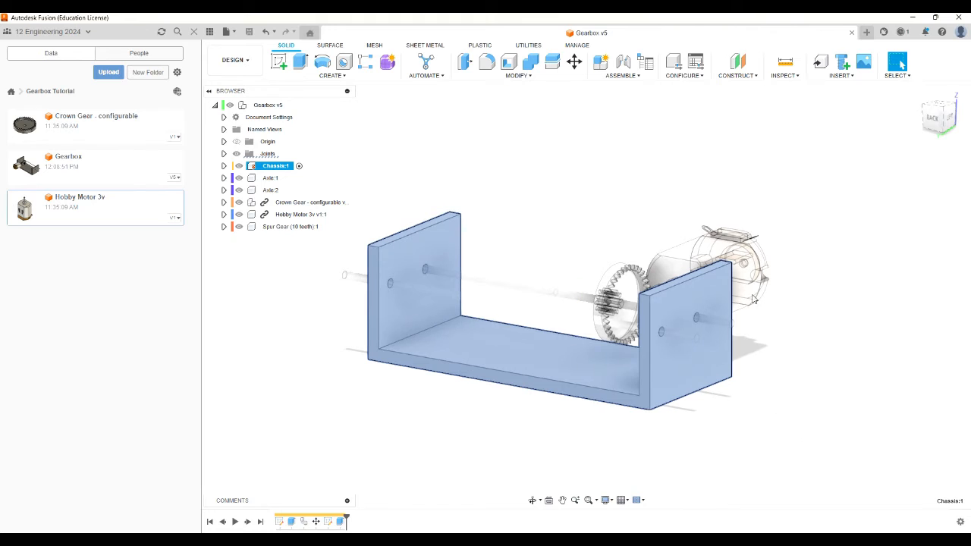
{"action": "left_click", "coordinate": [933, 118]}
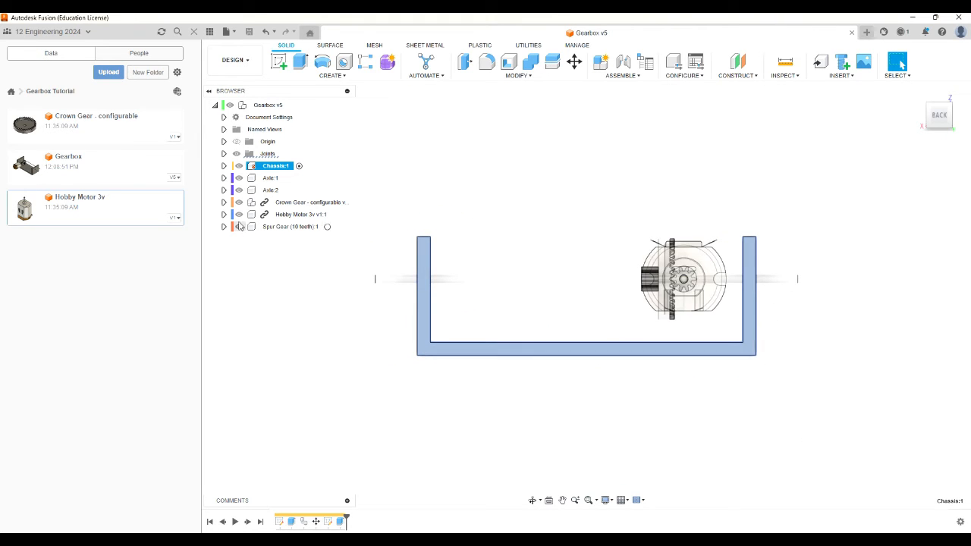
{"action": "right_click", "coordinate": [280, 169]}
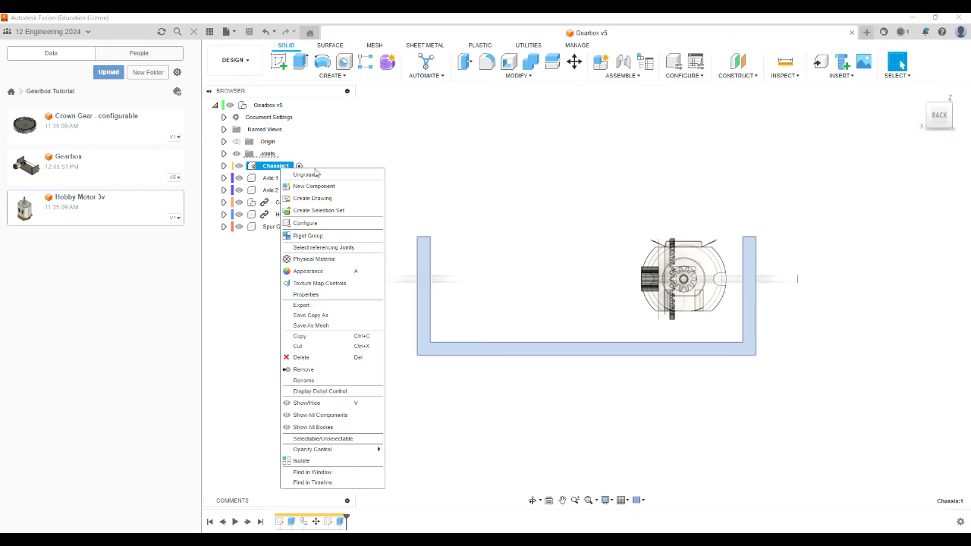
{"action": "left_click", "coordinate": [302, 460]}
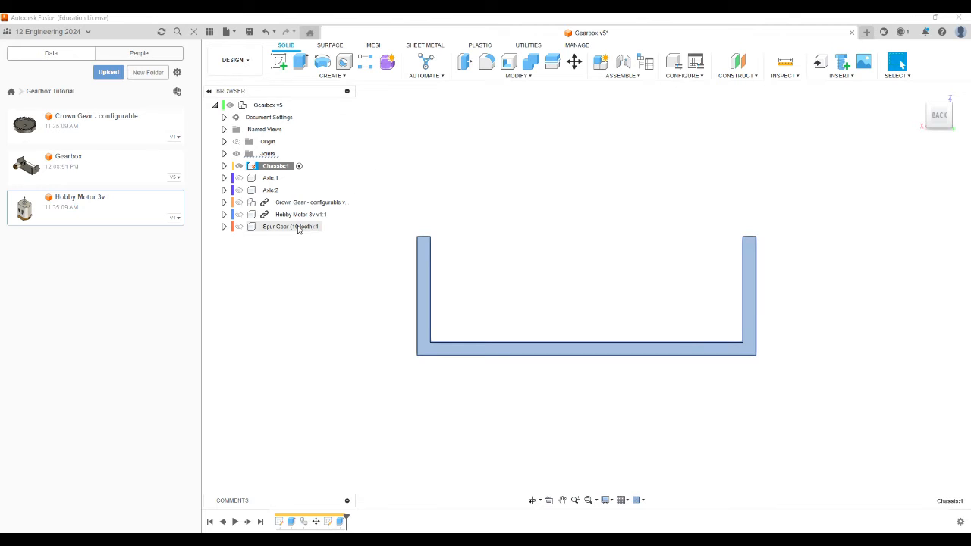
{"action": "left_click", "coordinate": [244, 216]}
{"action": "left_click", "coordinate": [240, 216]}
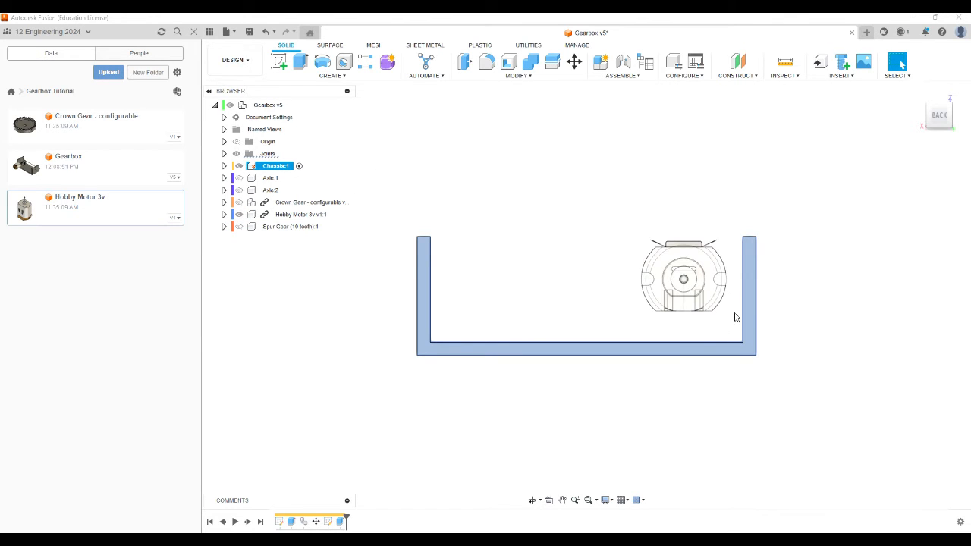
Step: Start a new chassis sketch on the flat shaft-end face of the hobby motor
{"action": "left_click_drag", "start_coordinate": [940, 116], "coordinate": [936, 126]}
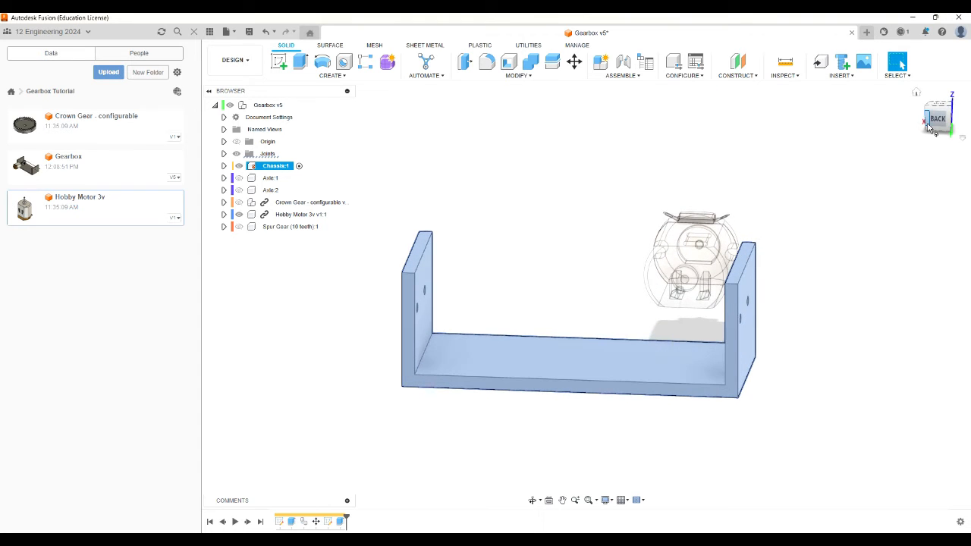
{"action": "left_click", "coordinate": [279, 60]}
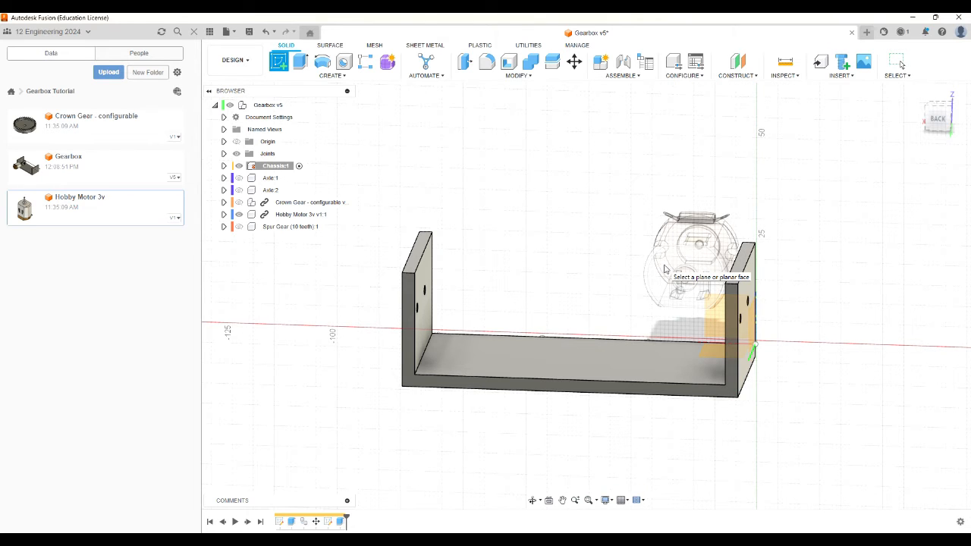
{"action": "left_click", "coordinate": [664, 269]}
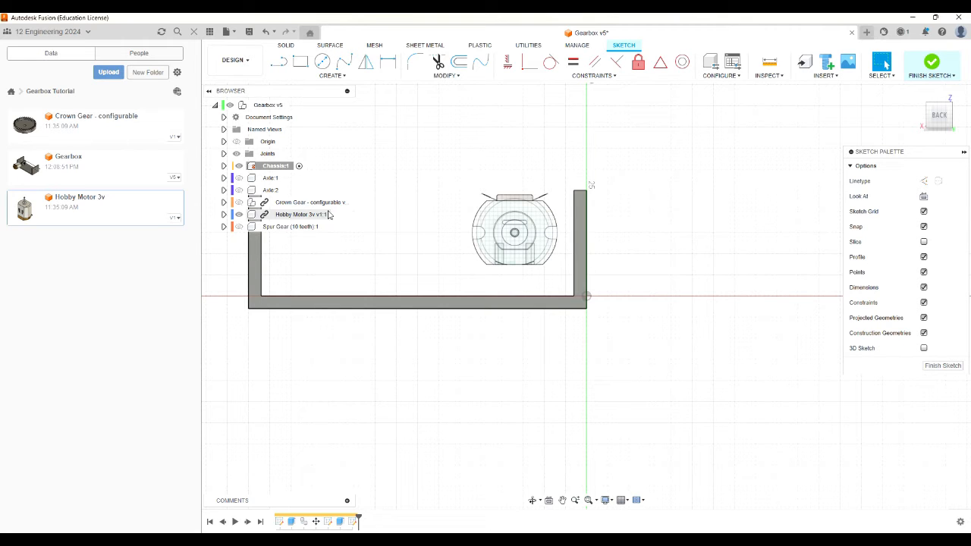
Step: Project the motor housing's two curved side edges and the segments of its flat lower edge into the sketch
{"action": "key", "text": "p"}
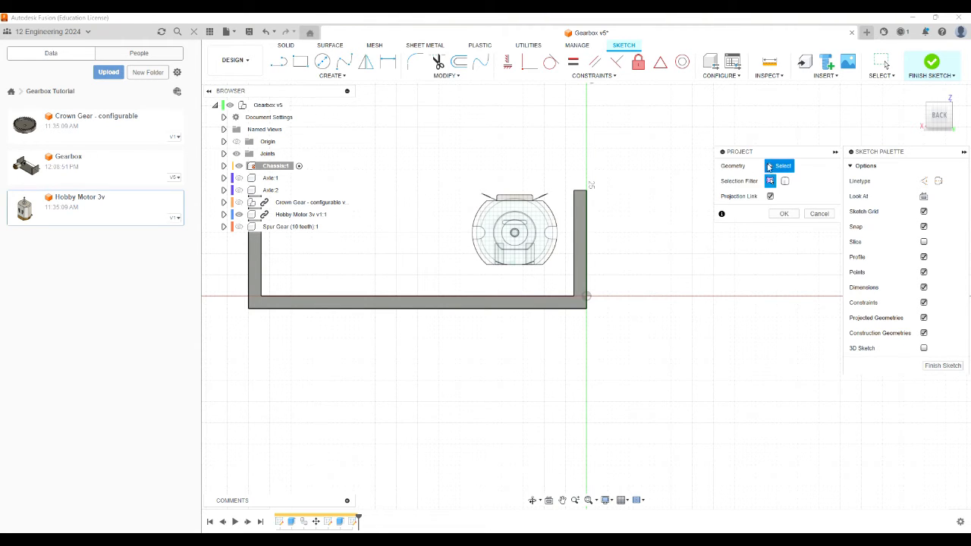
{"action": "scroll", "coordinate": [476, 215], "scroll_direction": "up", "scroll_amount": 3}
{"action": "scroll", "coordinate": [476, 214], "scroll_direction": "up", "scroll_amount": 1}
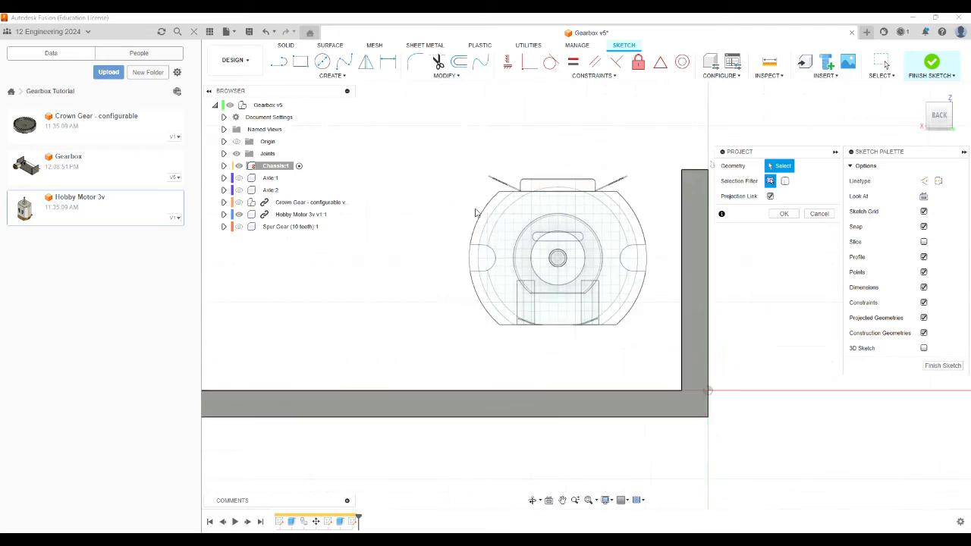
{"action": "left_click", "coordinate": [483, 214]}
{"action": "left_click", "coordinate": [507, 328]}
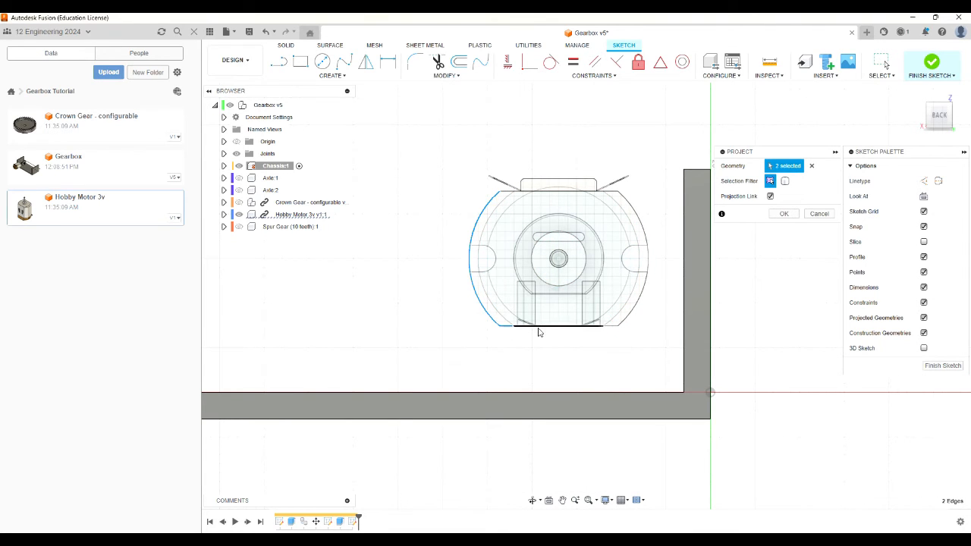
{"action": "left_click", "coordinate": [551, 328]}
{"action": "left_click", "coordinate": [611, 328]}
{"action": "left_click", "coordinate": [630, 315]}
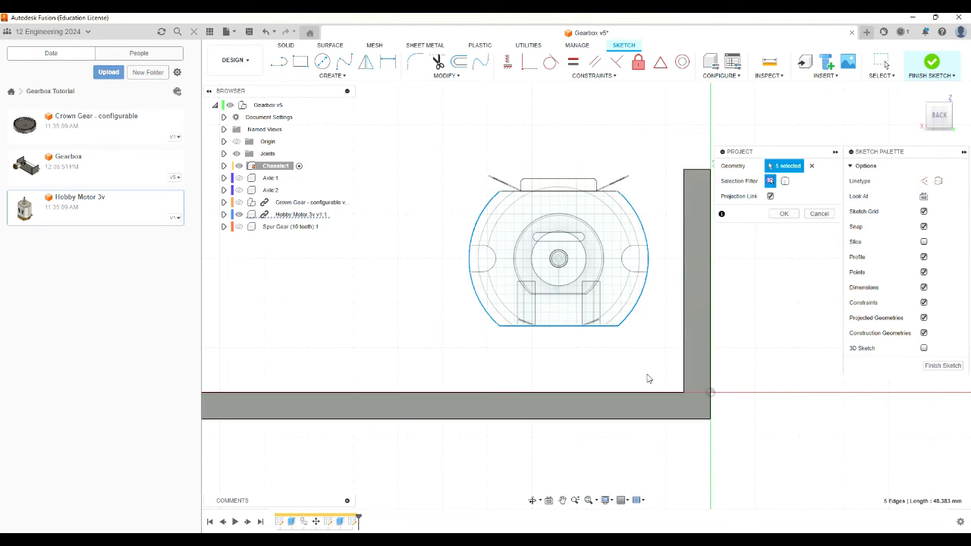
Step: Project the chassis floor's upper edge with the selected motor edges, and toggle the motor's visibility to check the projected curves
{"action": "left_click", "coordinate": [569, 395]}
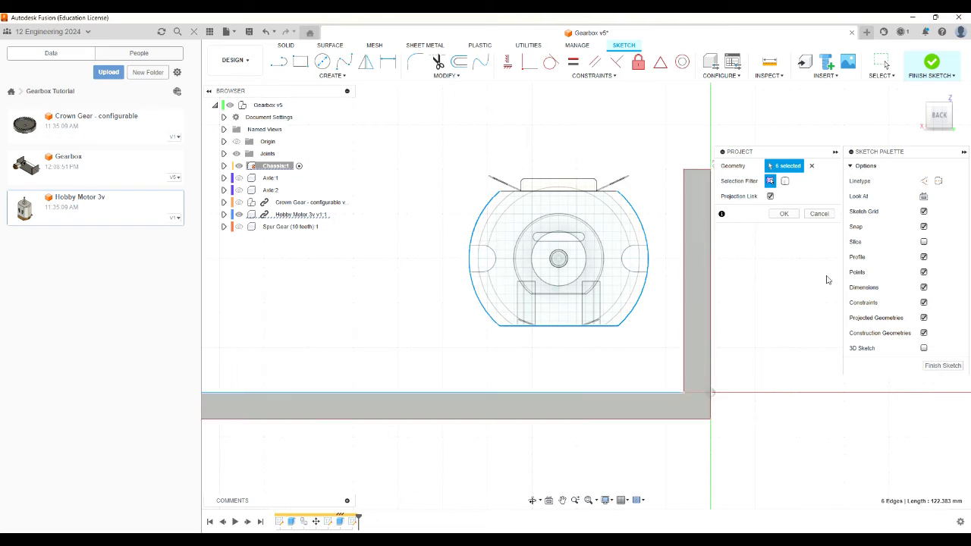
{"action": "left_click", "coordinate": [789, 215]}
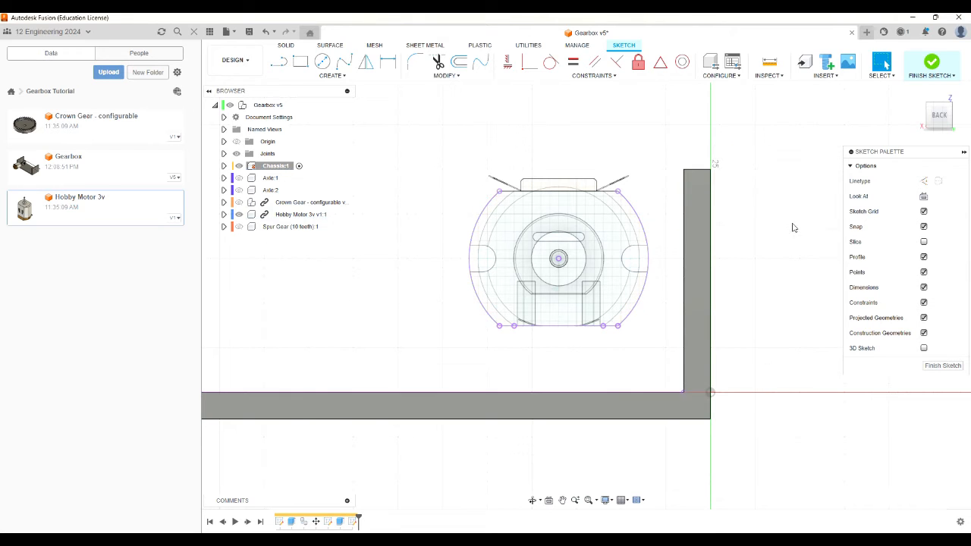
{"action": "left_click", "coordinate": [239, 215]}
{"action": "left_click", "coordinate": [239, 214]}
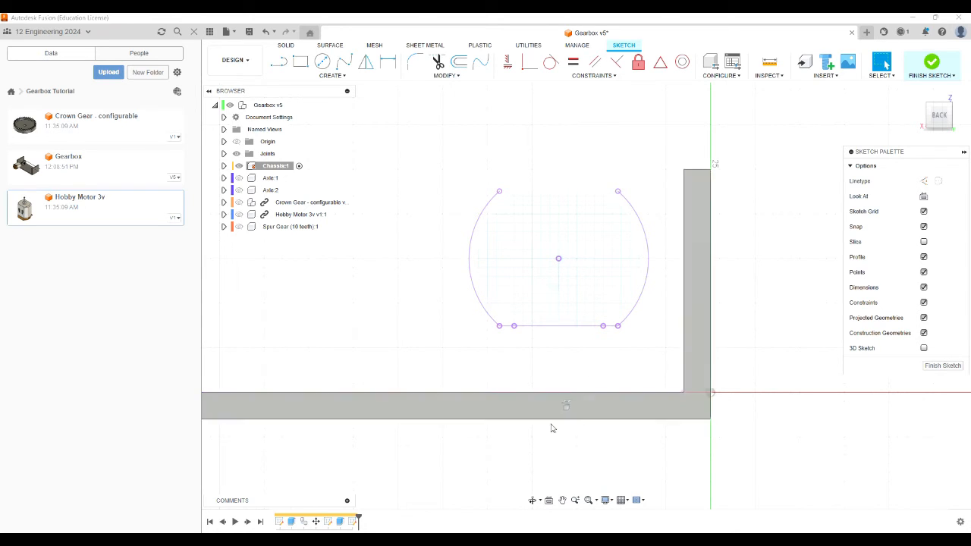
{"action": "left_click", "coordinate": [548, 394]}
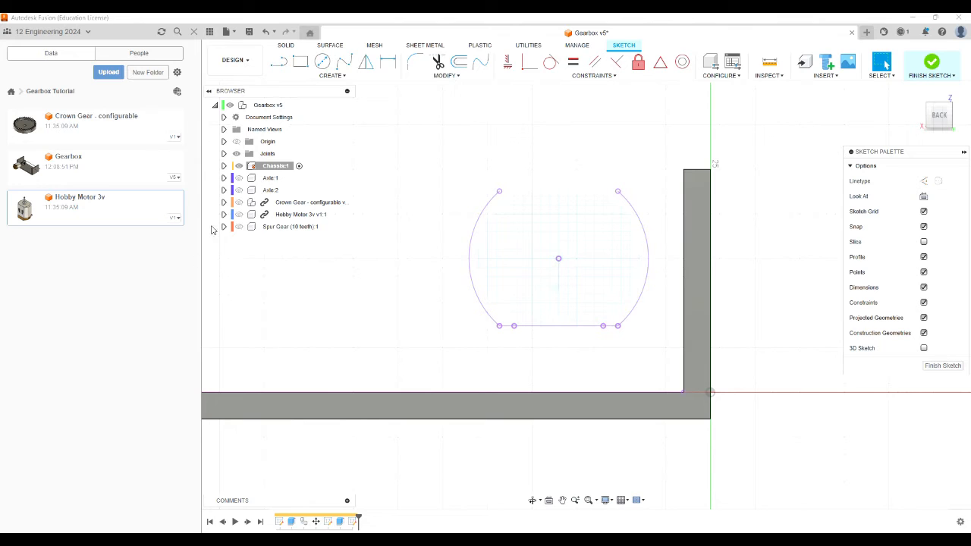
{"action": "left_click", "coordinate": [242, 215]}
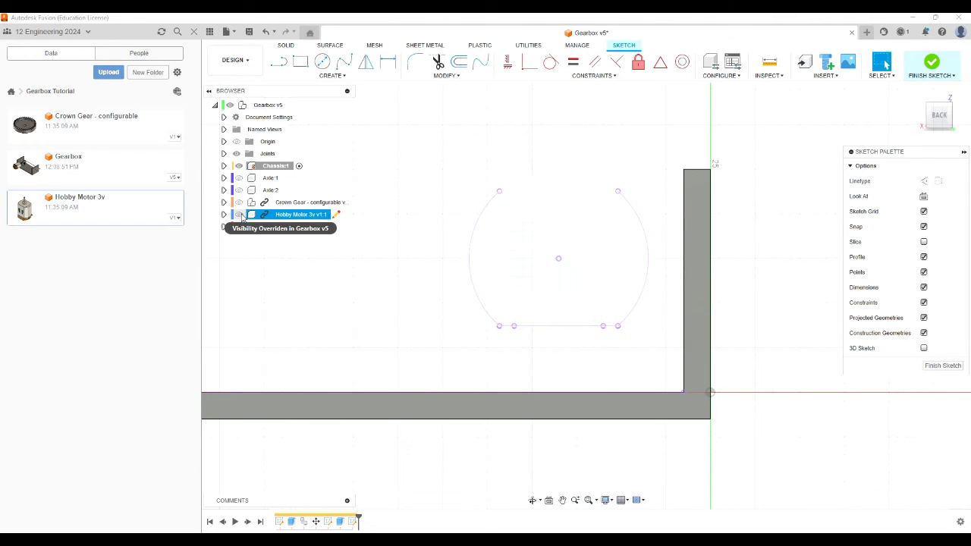
{"action": "left_click", "coordinate": [240, 216]}
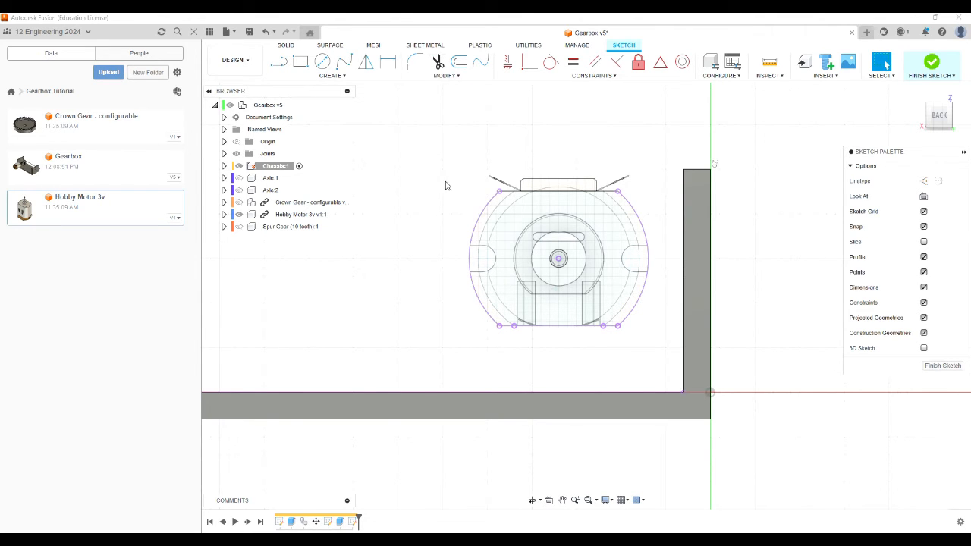
Step: Offset the projected motor outline, both side arcs and the flat lower edge, outward by 3 mm
{"action": "left_click", "coordinate": [459, 66]}
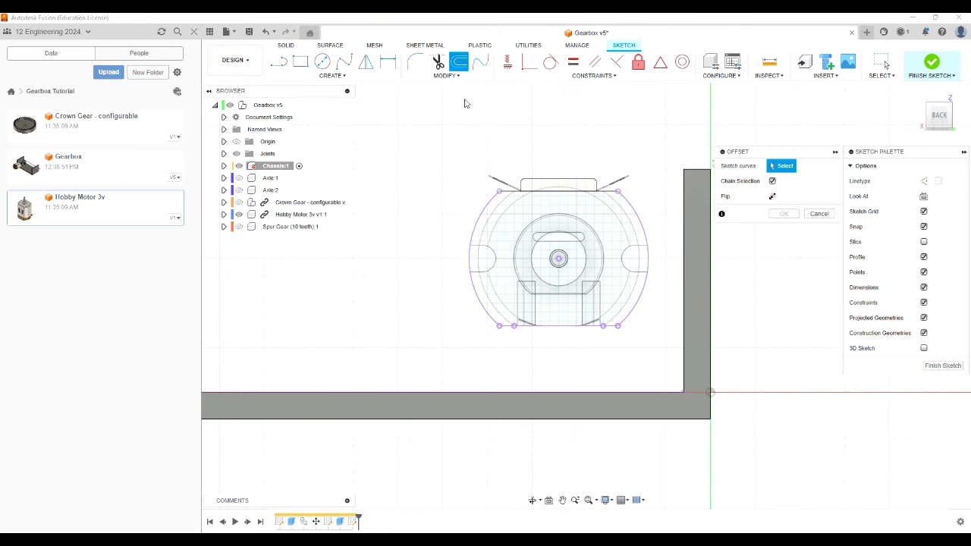
{"action": "left_click", "coordinate": [480, 220]}
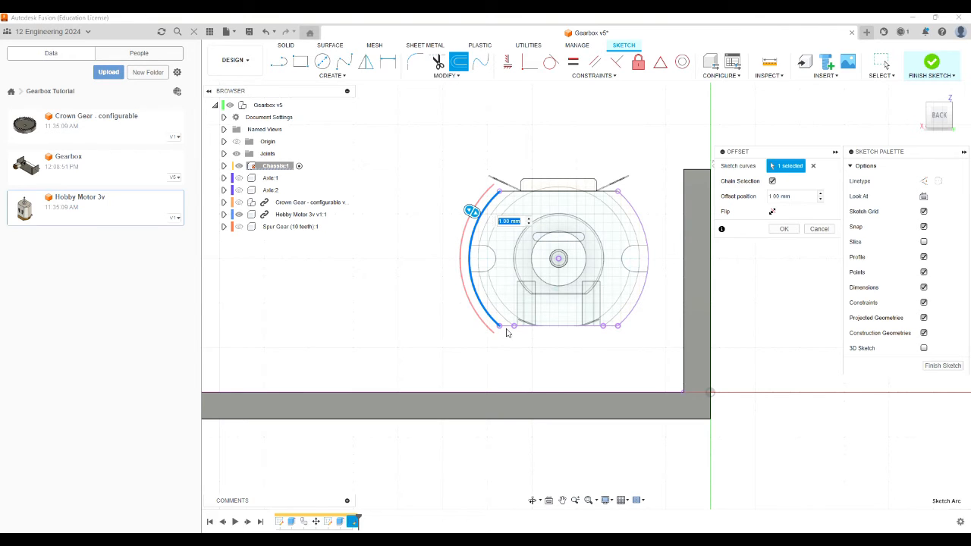
{"action": "left_click", "coordinate": [565, 329]}
{"action": "left_click", "coordinate": [613, 328]}
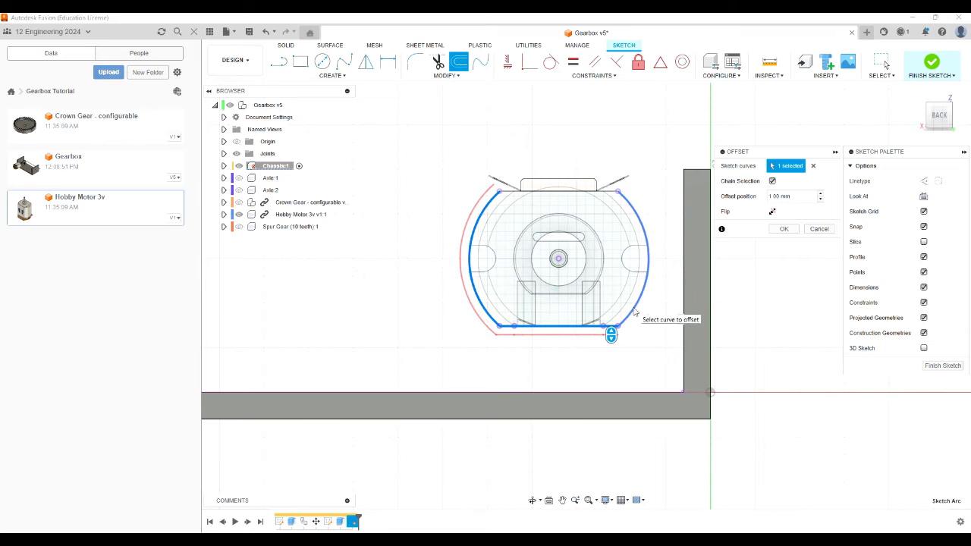
{"action": "left_click", "coordinate": [634, 311]}
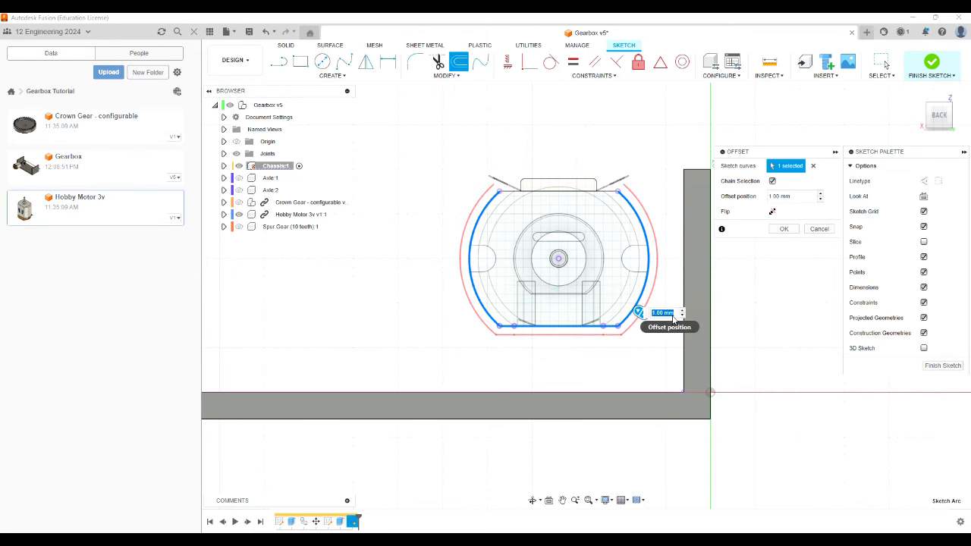
{"action": "type", "text": "3"}
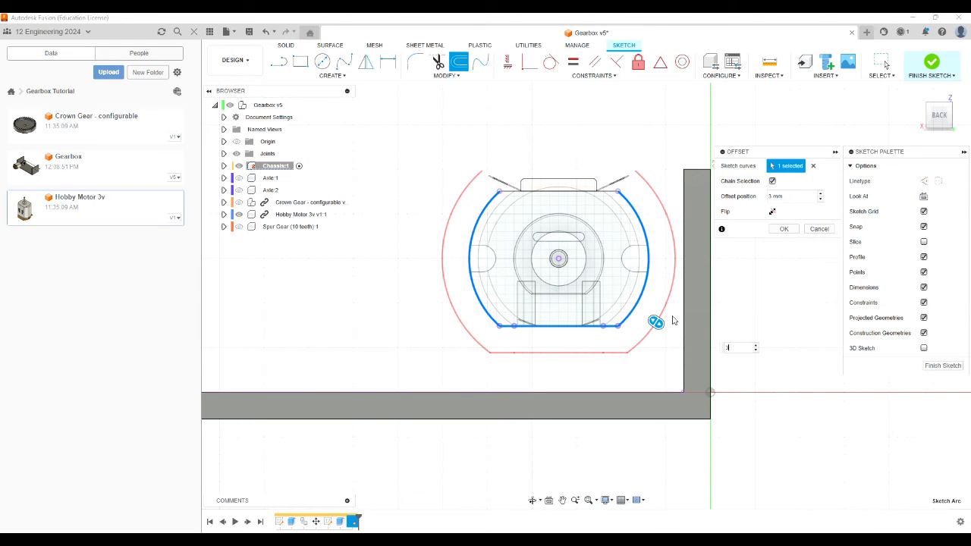
{"action": "left_click", "coordinate": [784, 231]}
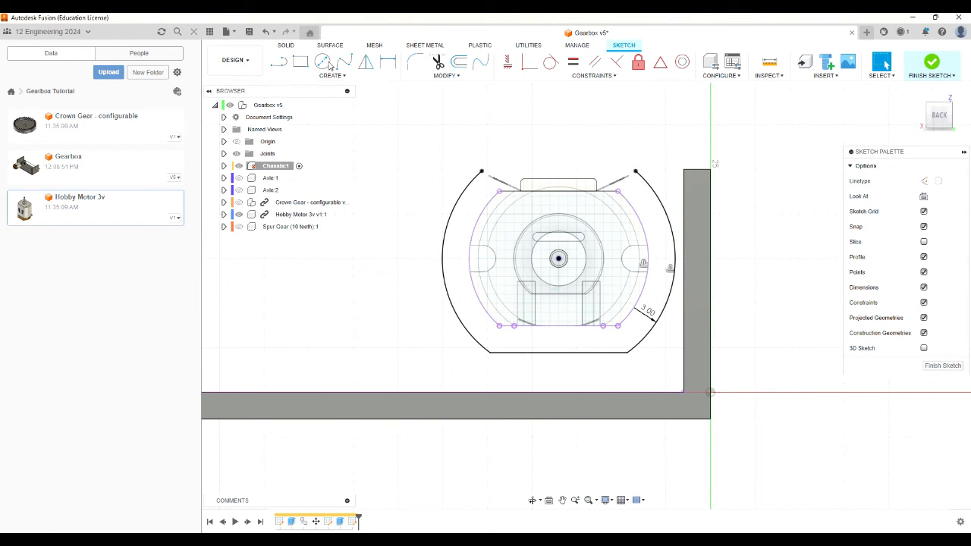
Step: Draw a horizontal line level with the motor's flat upper edge, extending past the offset arcs on both sides
{"action": "left_click", "coordinate": [279, 62]}
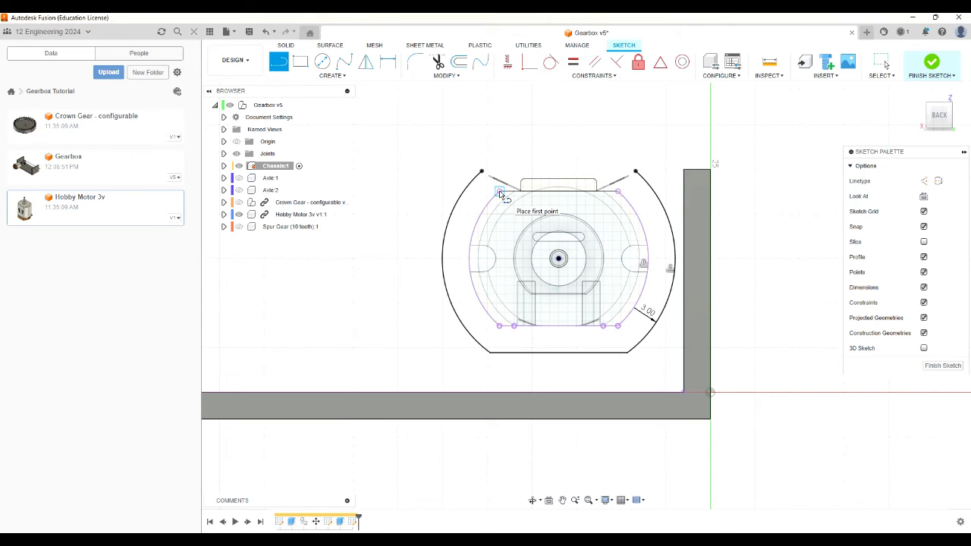
{"action": "left_click", "coordinate": [430, 191]}
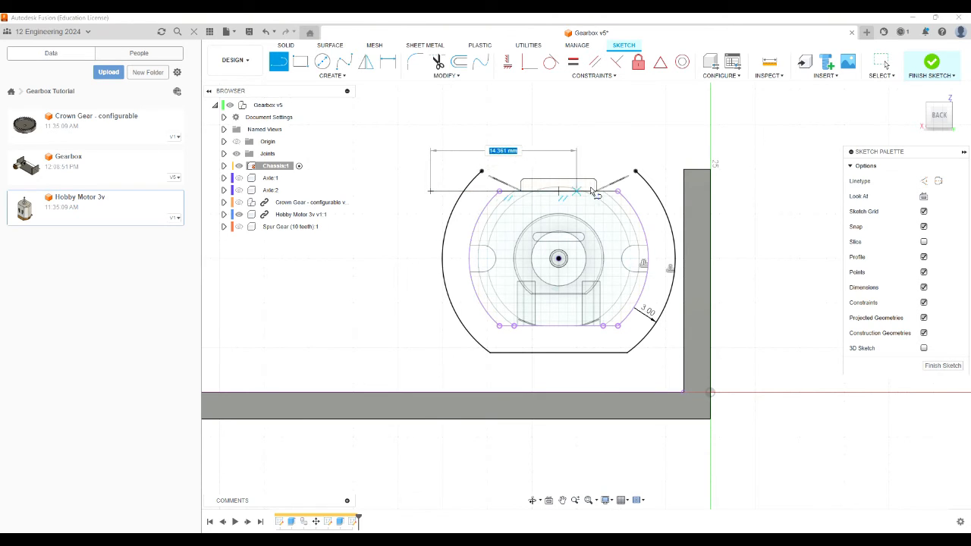
{"action": "left_click", "coordinate": [676, 192]}
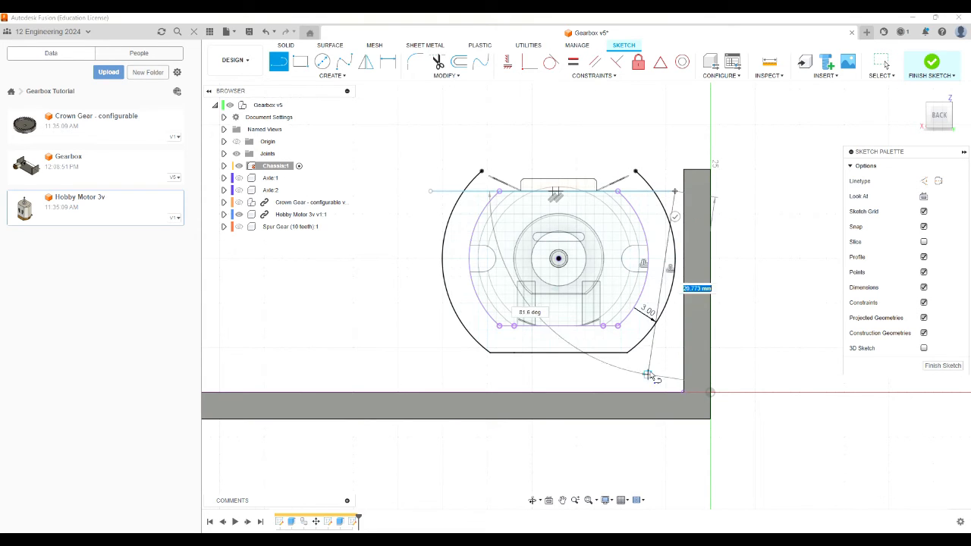
{"action": "key", "text": "Escape"}
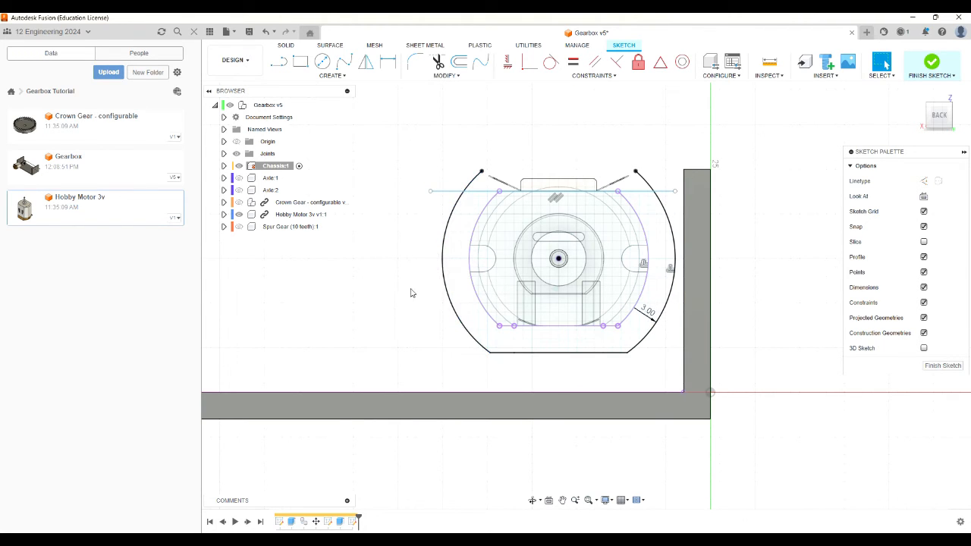
Step: Trim both ends of the horizontal line where they overhang the offset arcs
{"action": "left_click", "coordinate": [438, 62]}
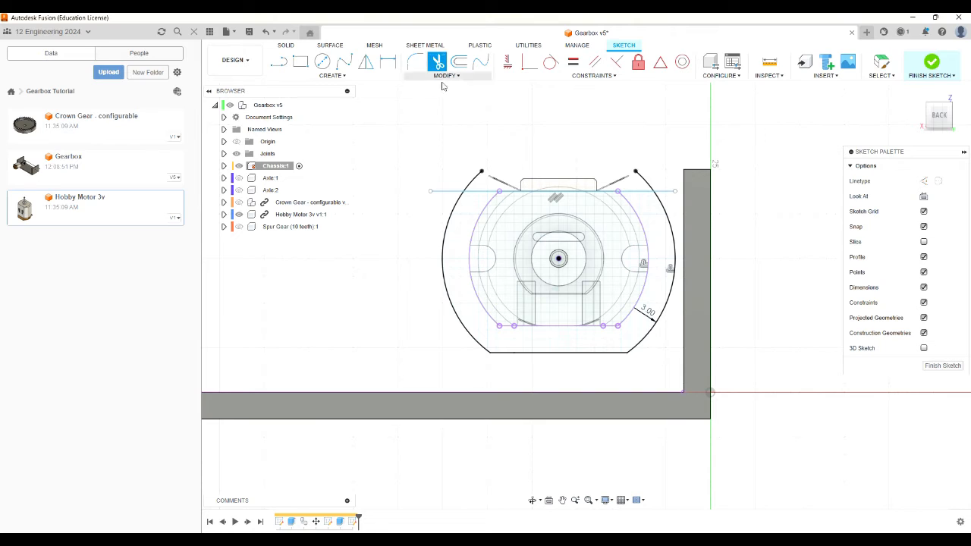
{"action": "left_click", "coordinate": [446, 190]}
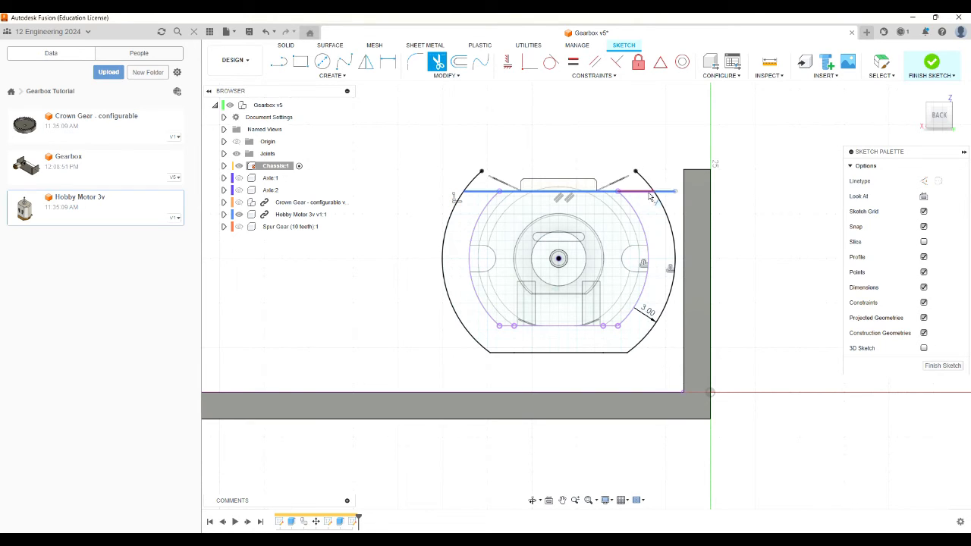
{"action": "left_click", "coordinate": [671, 192]}
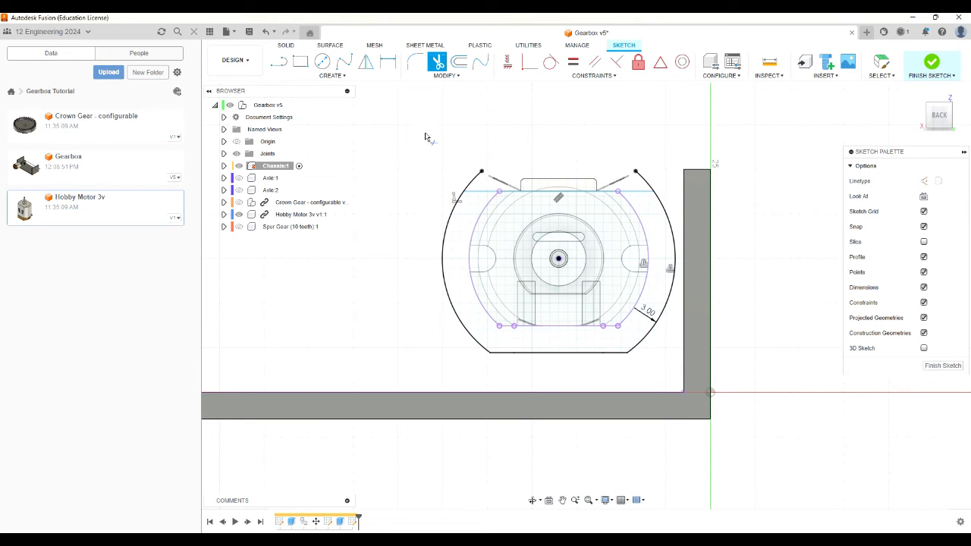
Step: Dimension the vertical distance between the trimmed horizontal line and the chassis floor edge, accepting the proposed value
{"action": "key", "text": "d"}
{"action": "left_click", "coordinate": [466, 192]}
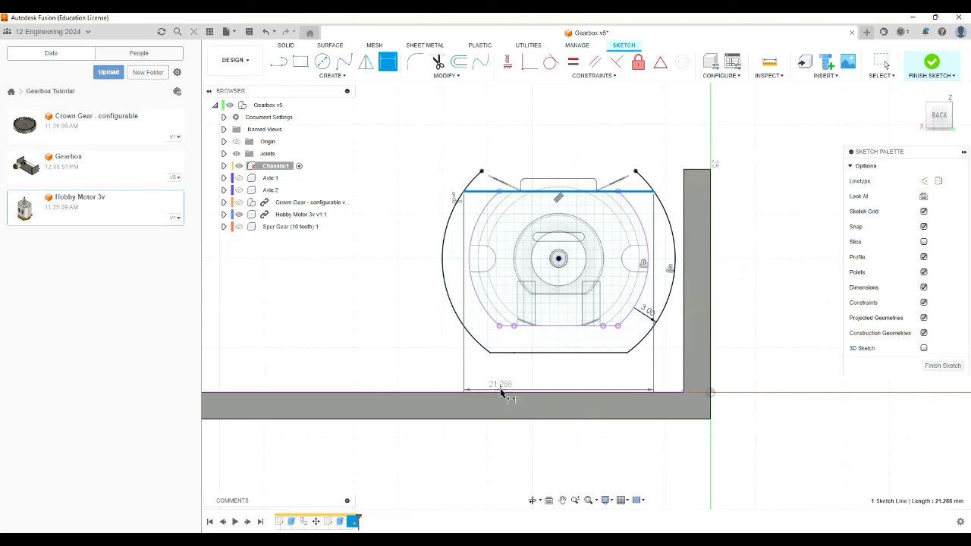
{"action": "left_click", "coordinate": [502, 393]}
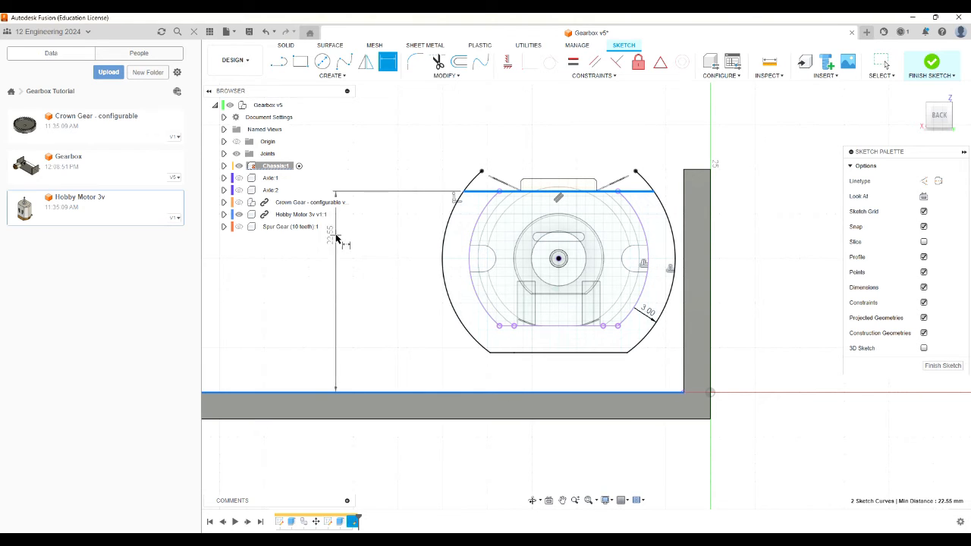
{"action": "left_click", "coordinate": [404, 281]}
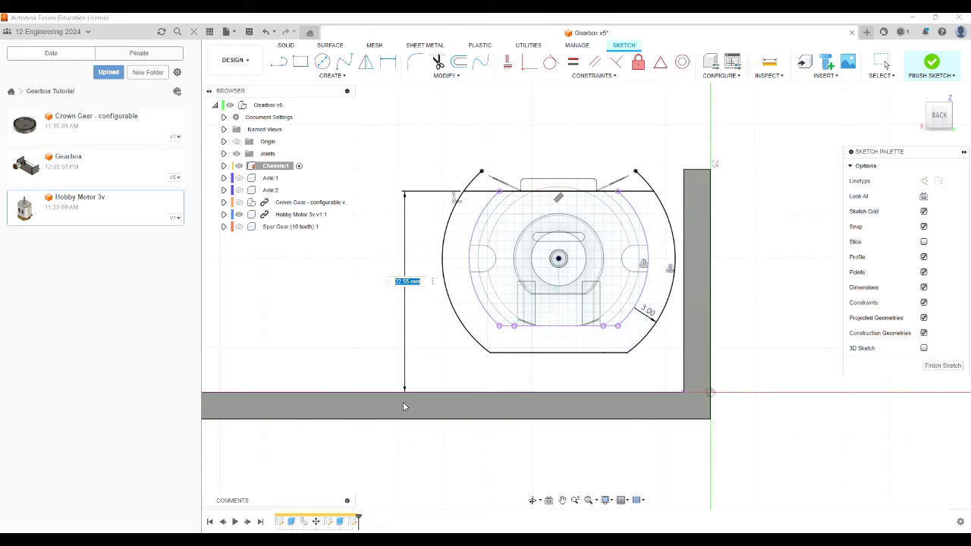
{"action": "key", "text": "Return"}
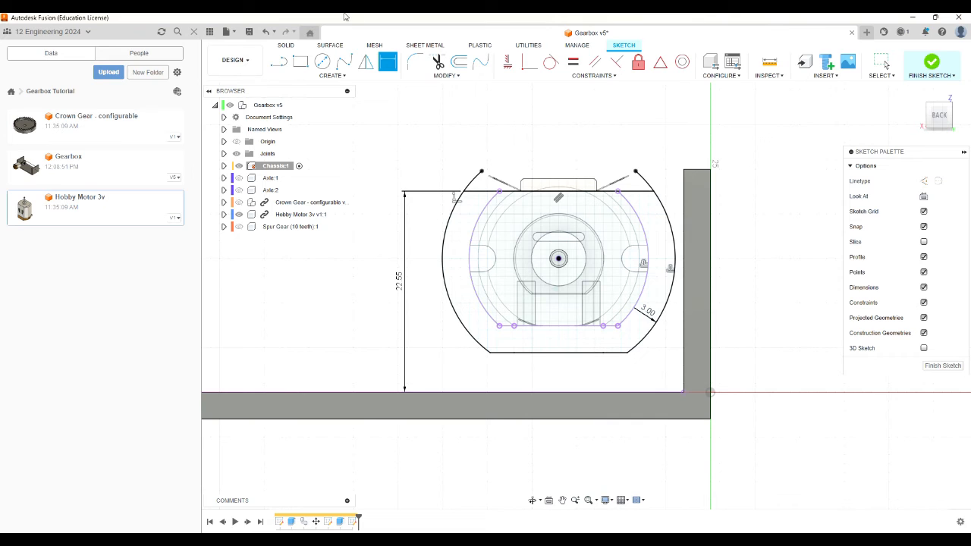
{"action": "key", "text": "Escape"}
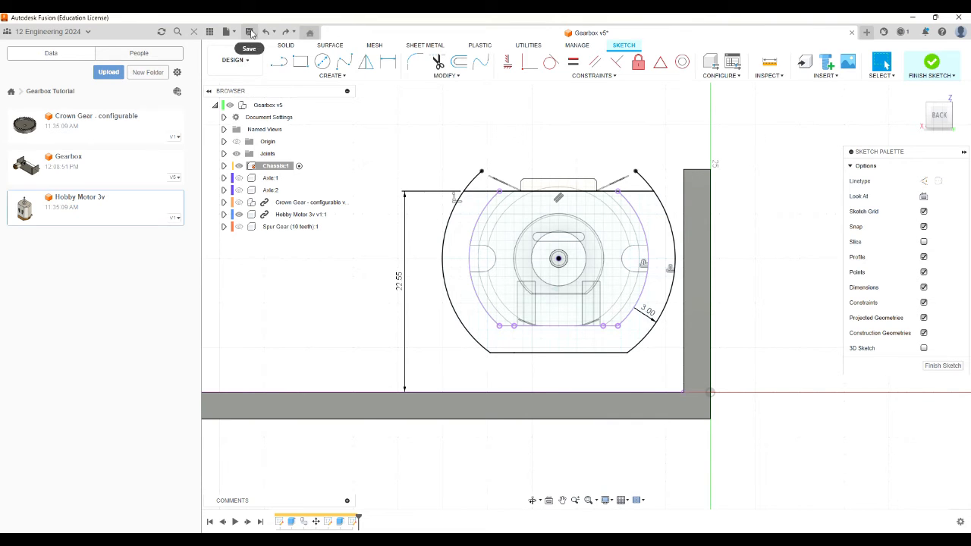
Step: Draw a rectangle about 15.4 mm wide and 4.45 mm high between the offset outline's flat lower edge and the chassis floor
{"action": "left_click", "coordinate": [300, 61]}
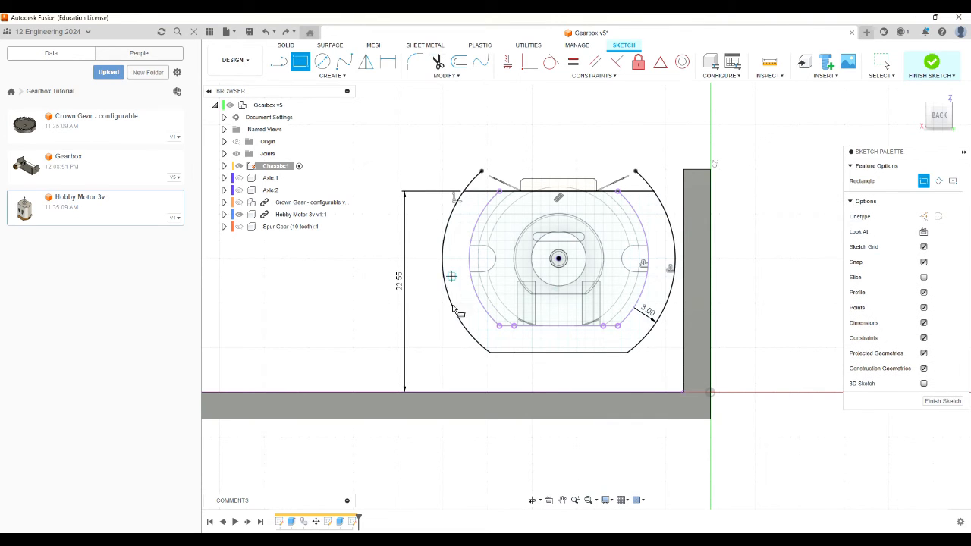
{"action": "left_click", "coordinate": [491, 353]}
{"action": "left_click", "coordinate": [626, 355]}
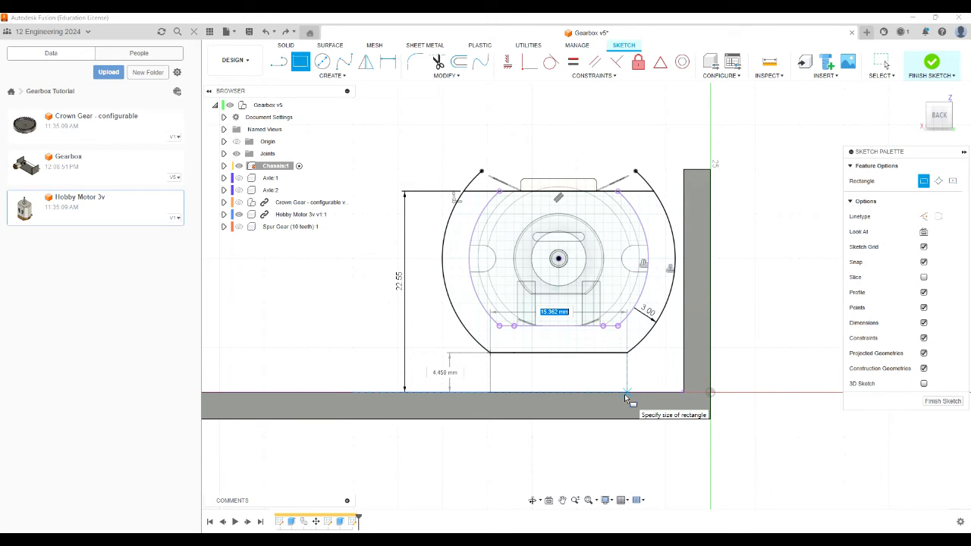
{"action": "left_click", "coordinate": [627, 393]}
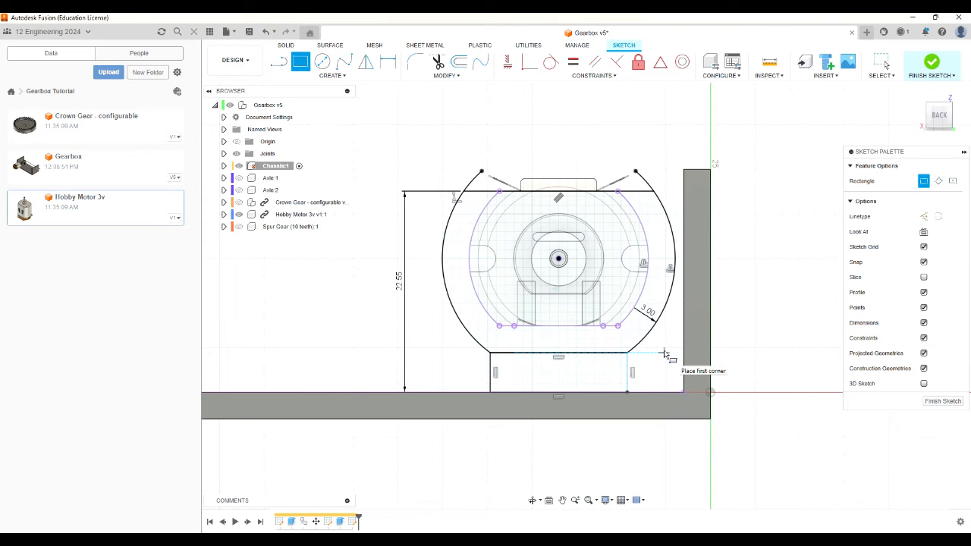
Step: Extrude the motor holder outline and the rectangle beneath it -19 mm along the motor's body as a new body
{"action": "key", "text": "e"}
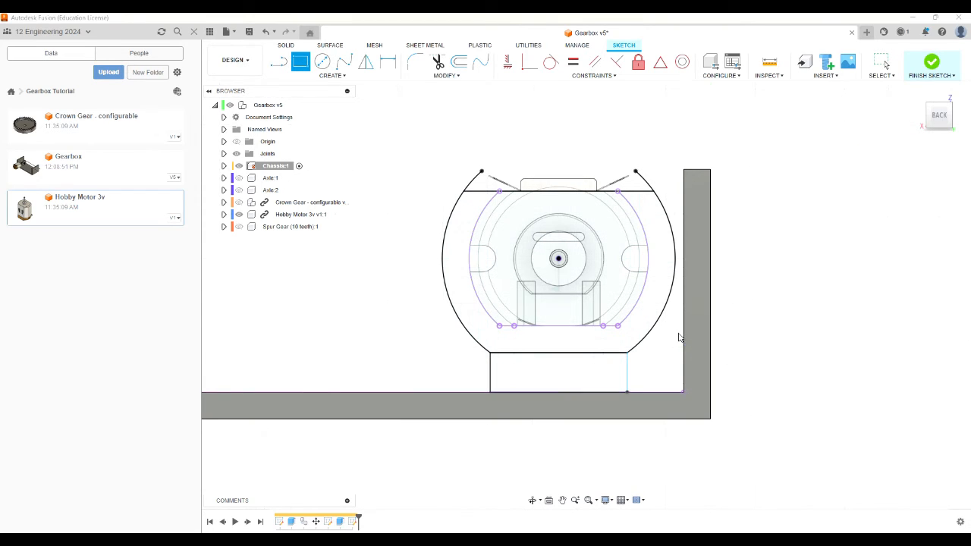
{"action": "left_click", "coordinate": [460, 232]}
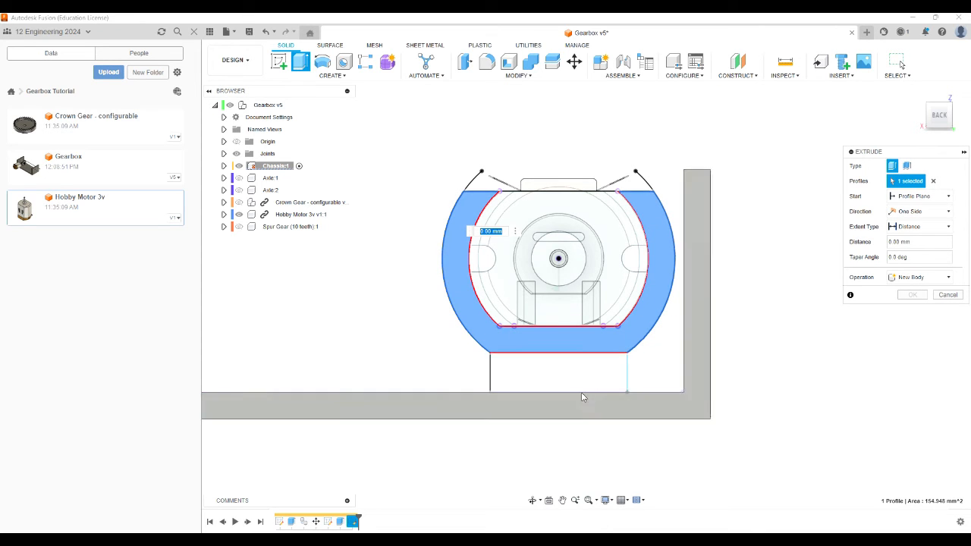
{"action": "left_click", "coordinate": [567, 372]}
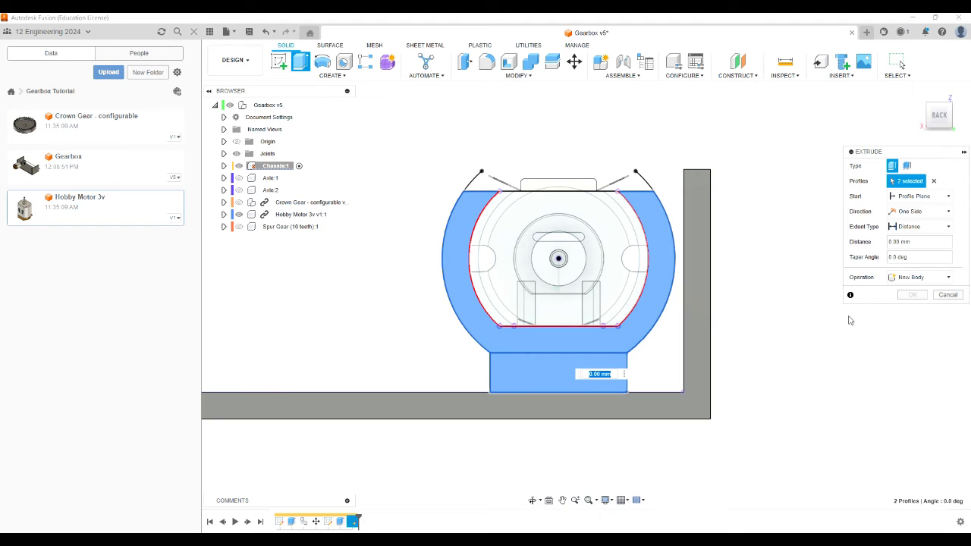
{"action": "left_click", "coordinate": [240, 215]}
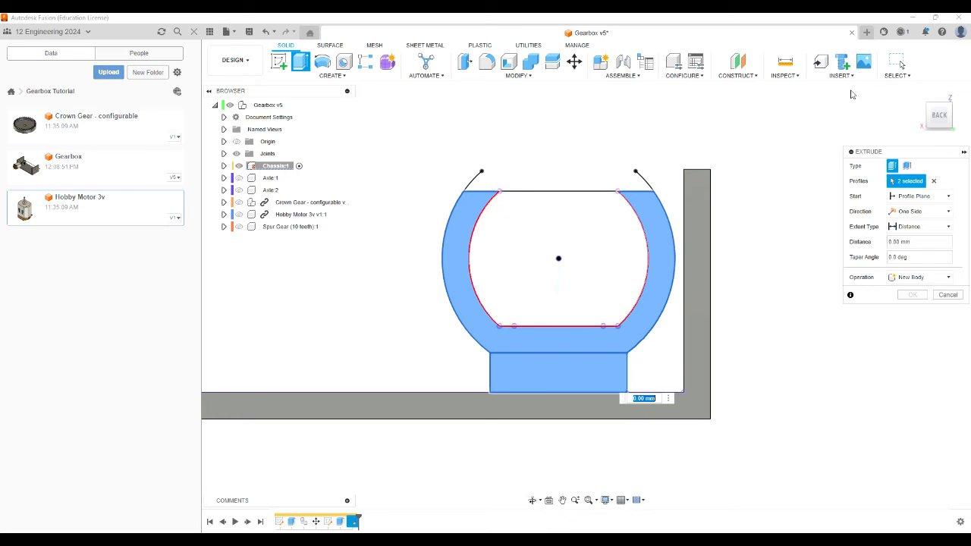
{"action": "left_click", "coordinate": [916, 94]}
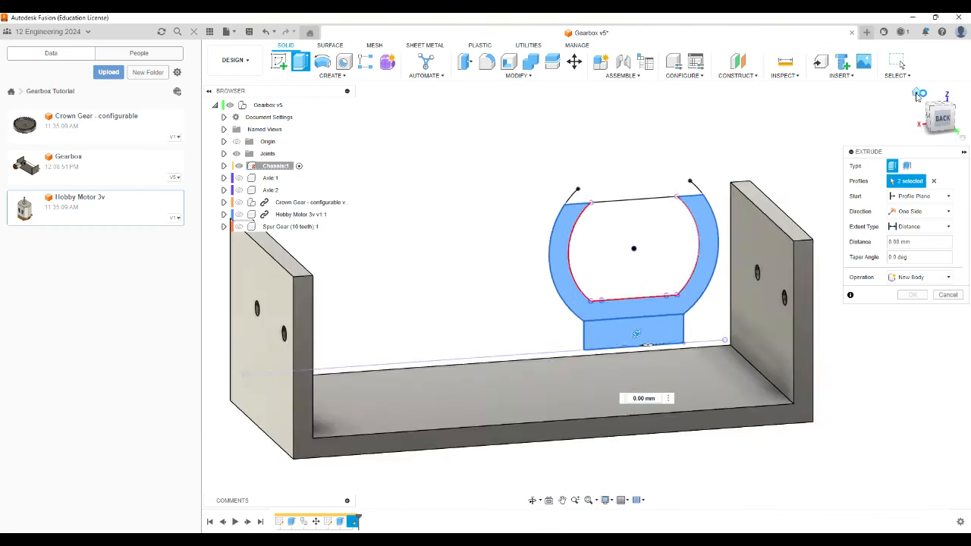
{"action": "left_click_drag", "start_coordinate": [430, 322], "coordinate": [369, 358]}
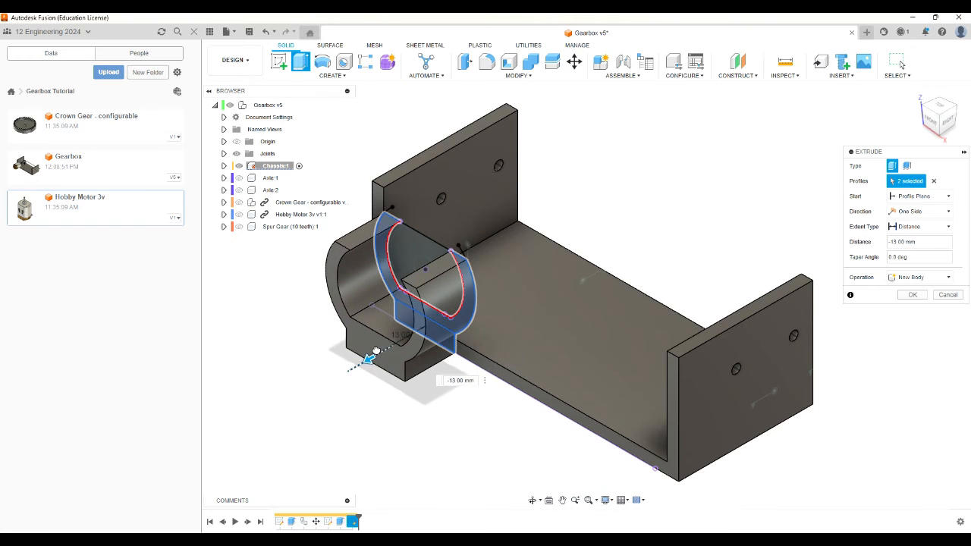
{"action": "left_click", "coordinate": [239, 214]}
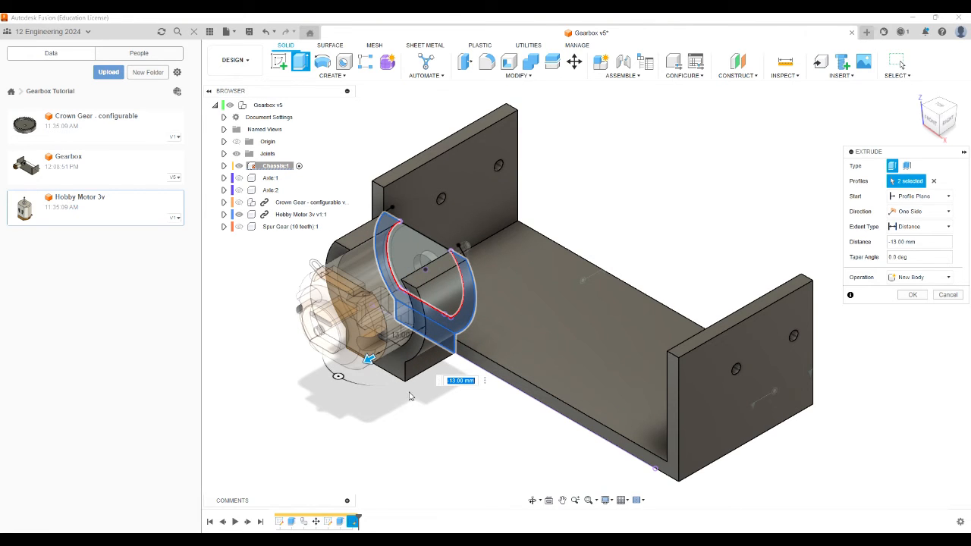
{"action": "left_click_drag", "start_coordinate": [369, 358], "coordinate": [345, 371]}
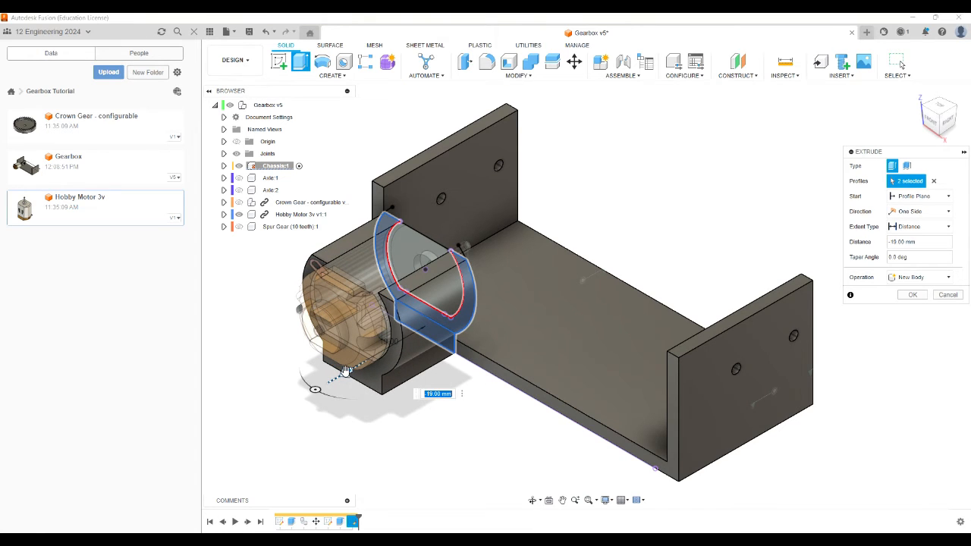
Step: Start the motor holder extrusion at an offset of -1 mm from the profile plane and finish it
{"action": "left_click", "coordinate": [946, 126]}
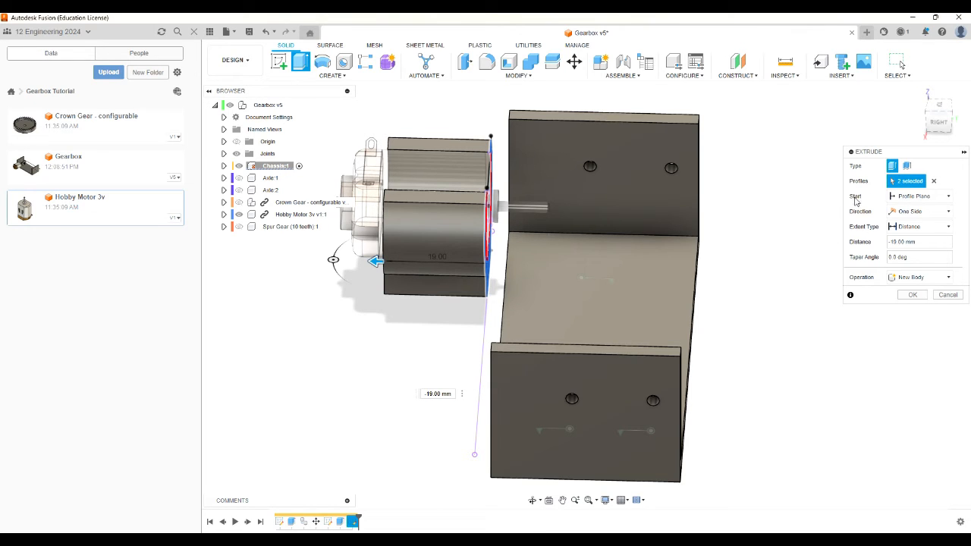
{"action": "left_click", "coordinate": [923, 196]}
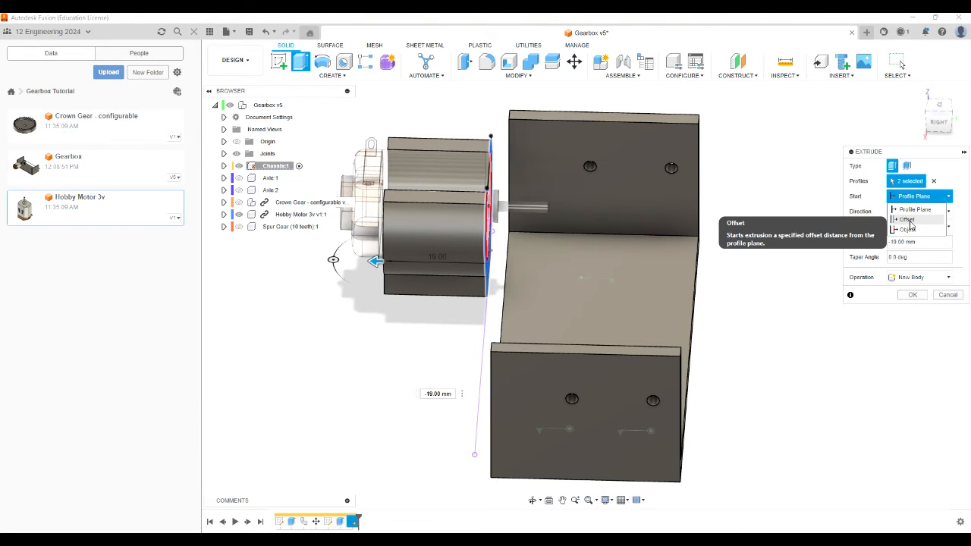
{"action": "left_click", "coordinate": [910, 221]}
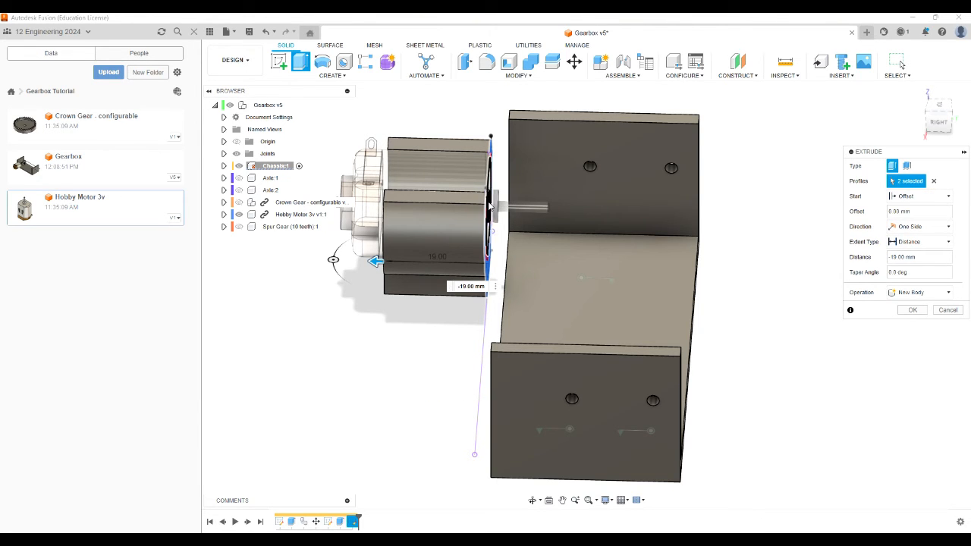
{"action": "left_click", "coordinate": [889, 212]}
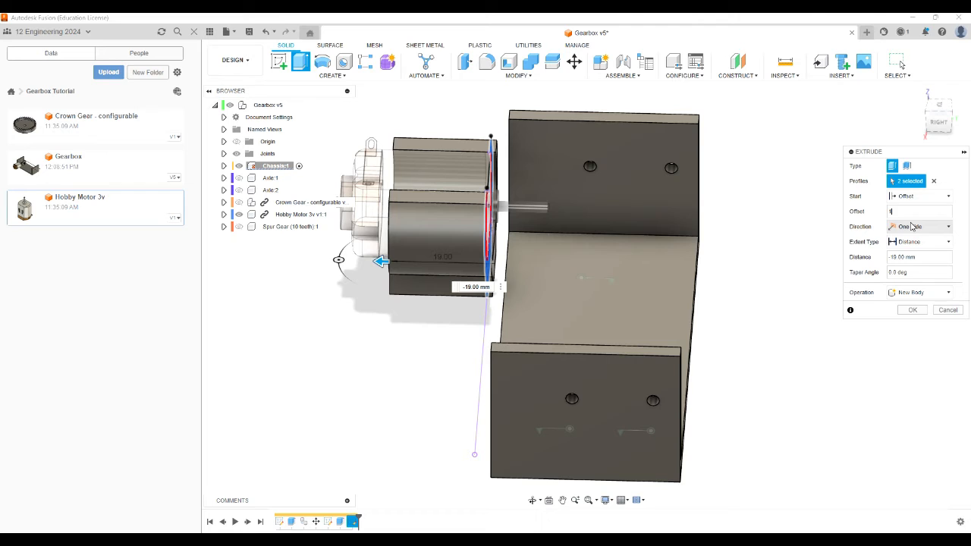
{"action": "type", "text": "-"}
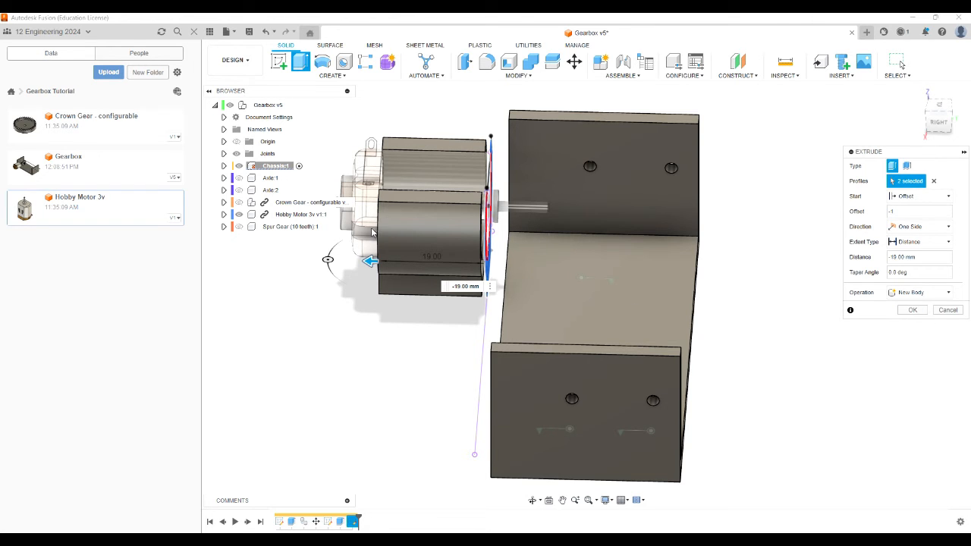
{"action": "left_click_drag", "start_coordinate": [941, 120], "coordinate": [959, 126]}
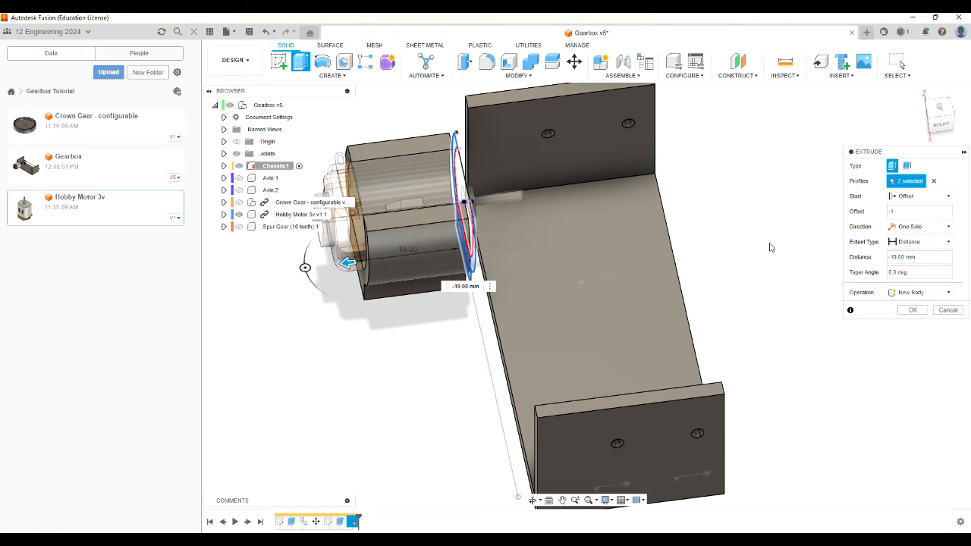
{"action": "left_click", "coordinate": [912, 309]}
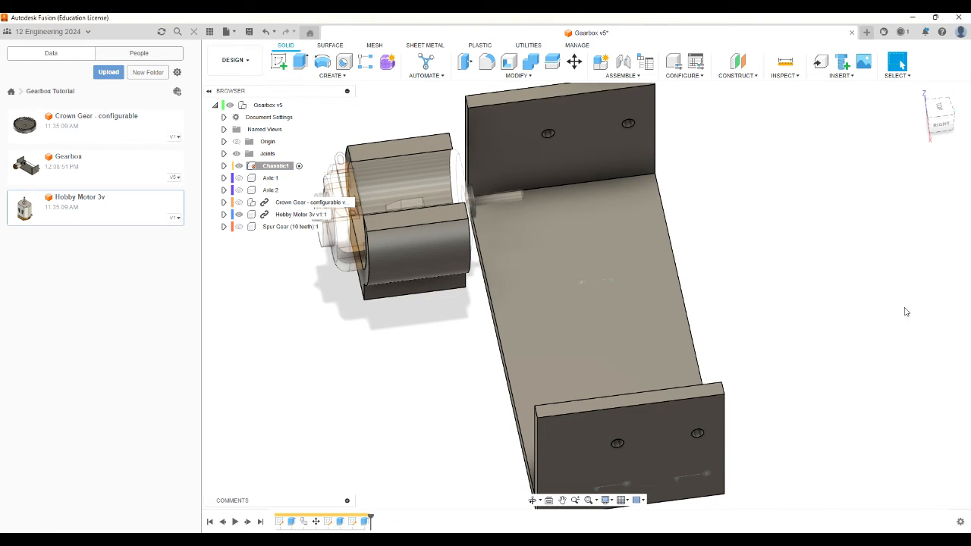
Step: Unisolate the chassis so all components show, and make the top-level Gearbox assembly active
{"action": "left_click_drag", "start_coordinate": [952, 115], "coordinate": [942, 122]}
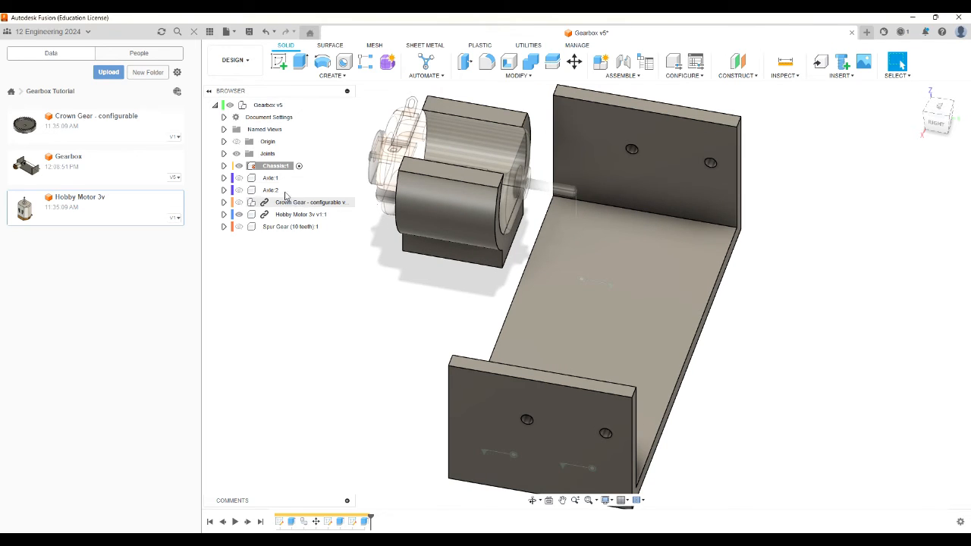
{"action": "right_click", "coordinate": [277, 166]}
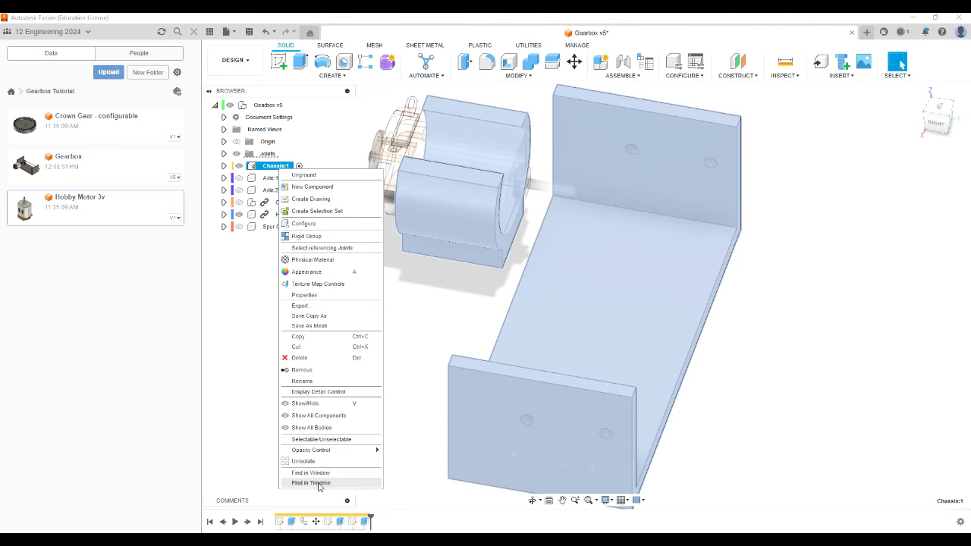
{"action": "left_click", "coordinate": [304, 461]}
{"action": "left_click", "coordinate": [917, 93]}
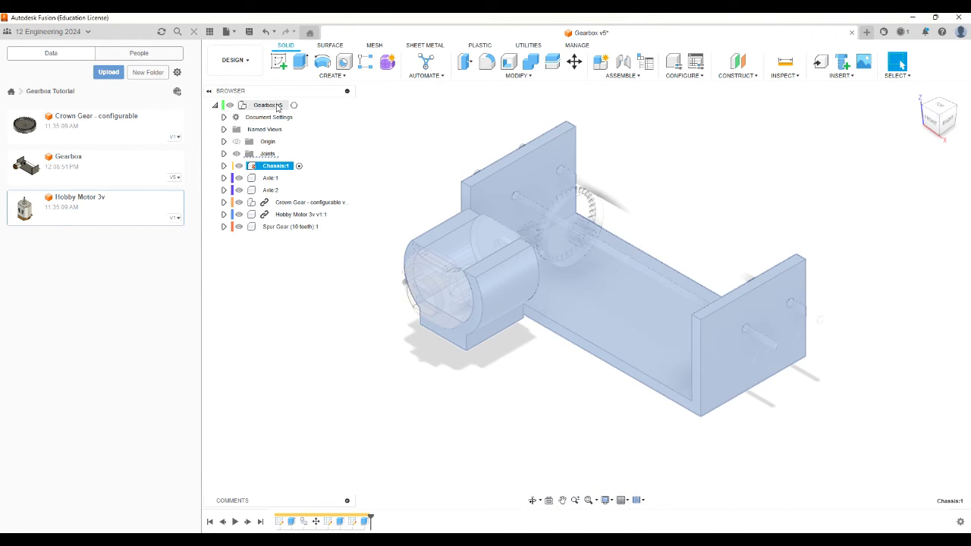
{"action": "left_click", "coordinate": [276, 105]}
{"action": "left_click", "coordinate": [293, 105]}
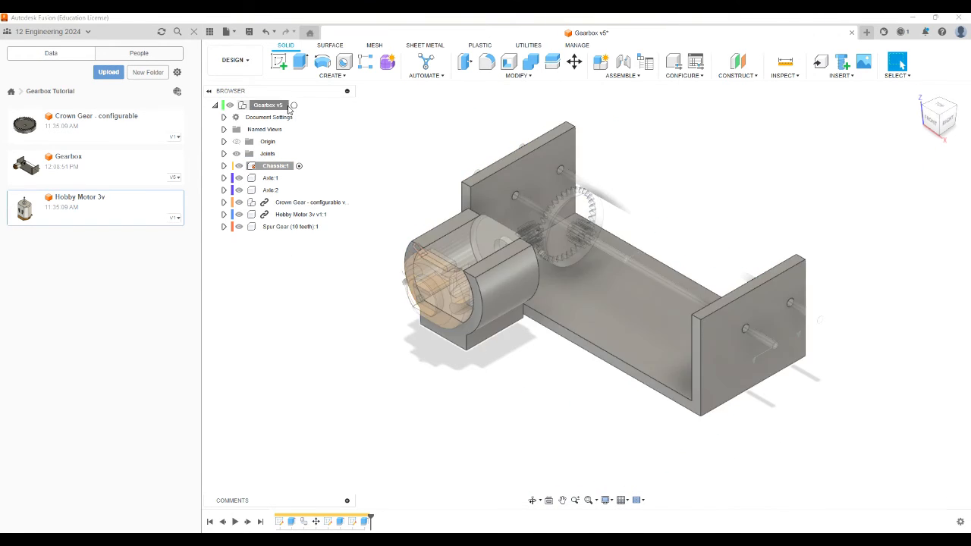
{"action": "left_click", "coordinate": [333, 302]}
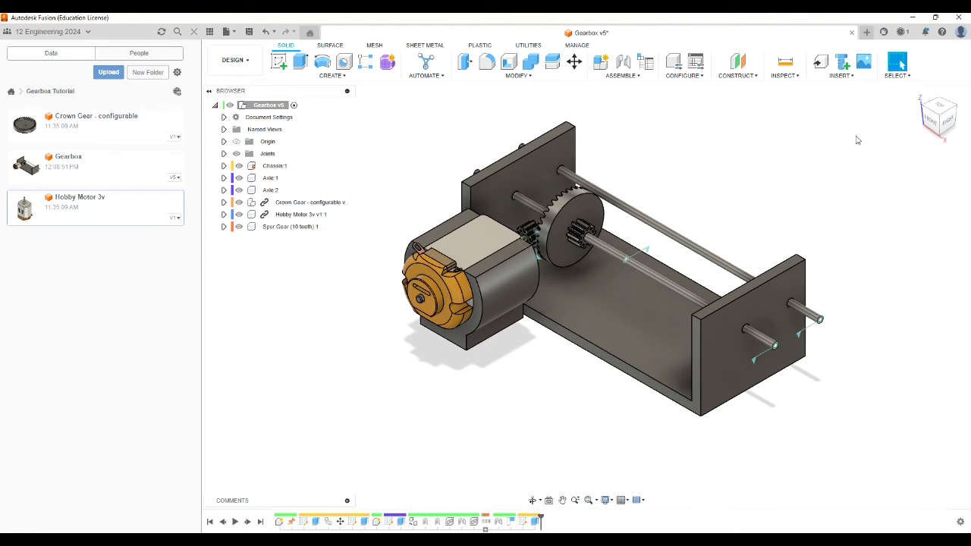
Step: List the chassis component's bodies and examine which ones are the chassis frame and the motor holder
{"action": "mouse_move", "coordinate": [951, 125]}
{"action": "left_mouse_down"}
{"action": "mouse_move", "coordinate": [930, 117]}
{"action": "mouse_move", "coordinate": [907, 138]}
{"action": "mouse_move", "coordinate": [846, 94]}
{"action": "left_mouse_up"}
{"action": "left_click_drag", "start_coordinate": [964, 106], "coordinate": [941, 121]}
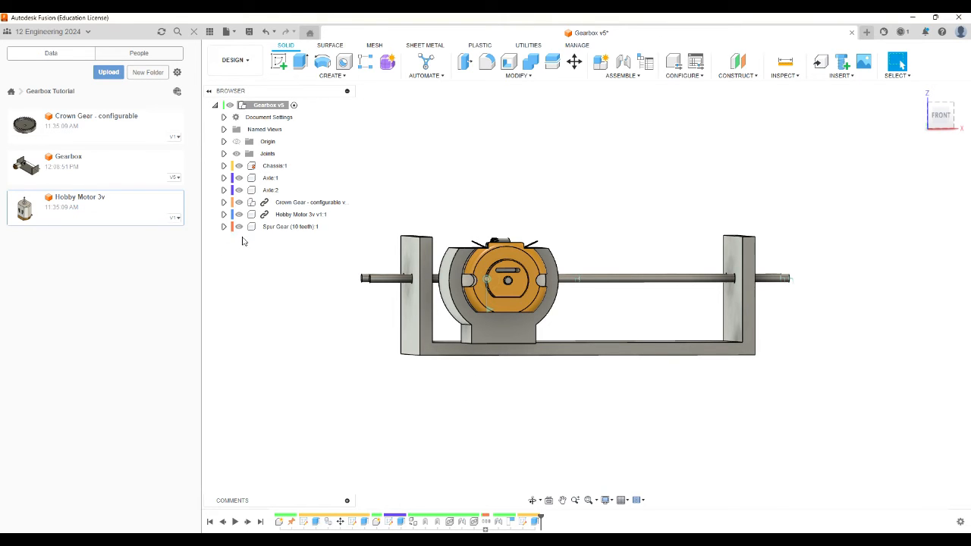
{"action": "left_click", "coordinate": [223, 166]}
{"action": "left_click", "coordinate": [233, 190]}
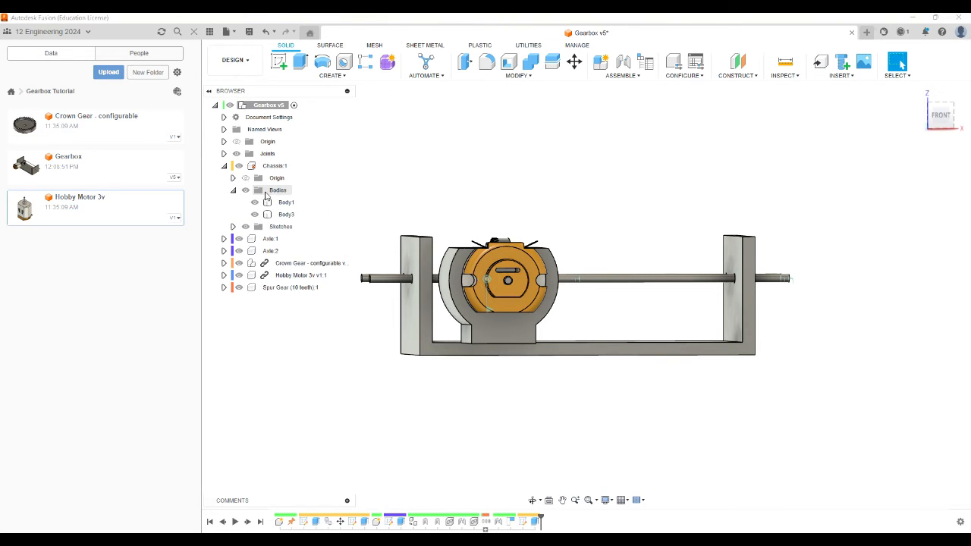
{"action": "left_click", "coordinate": [286, 203]}
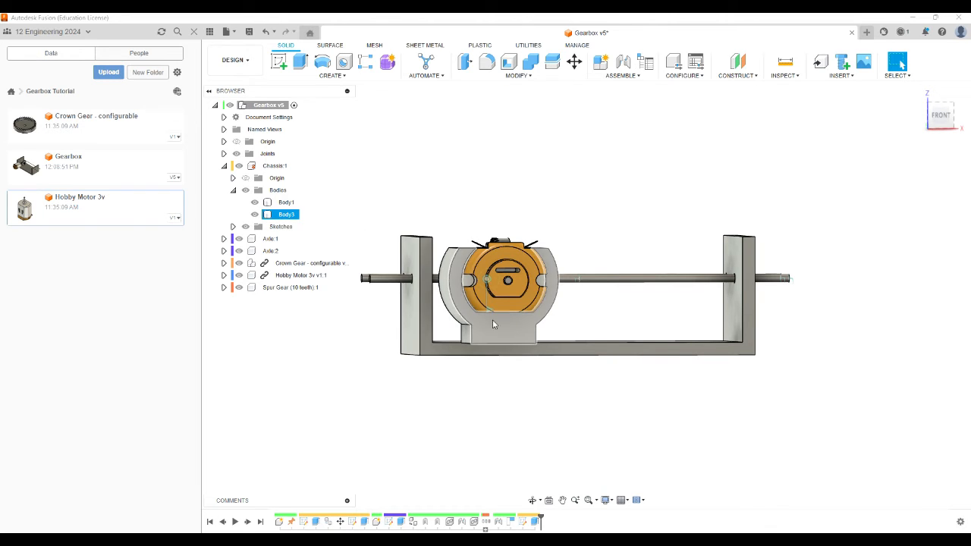
{"action": "left_click", "coordinate": [637, 120]}
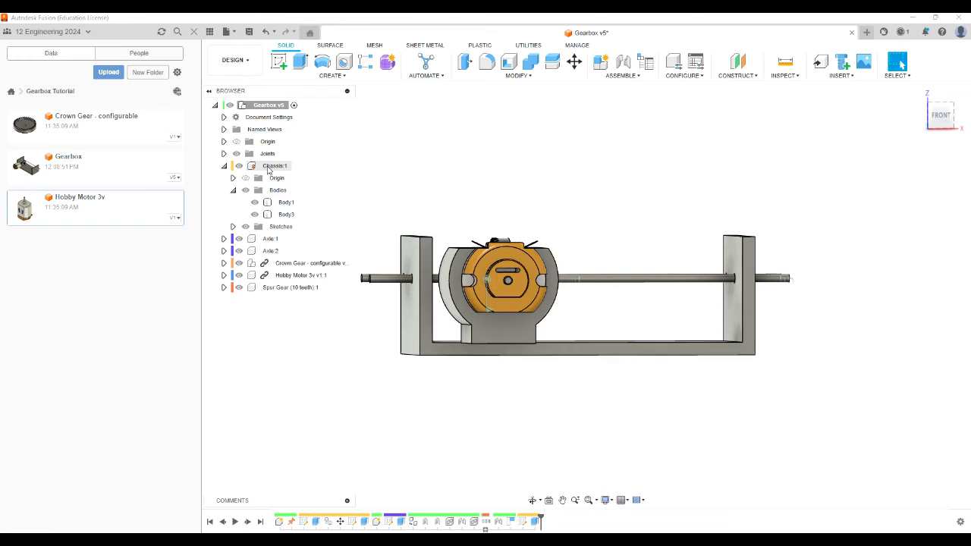
Step: Activate the Chassis component and start a sketch on the front face of its floor plate
{"action": "left_click", "coordinate": [269, 167]}
{"action": "left_click", "coordinate": [298, 166]}
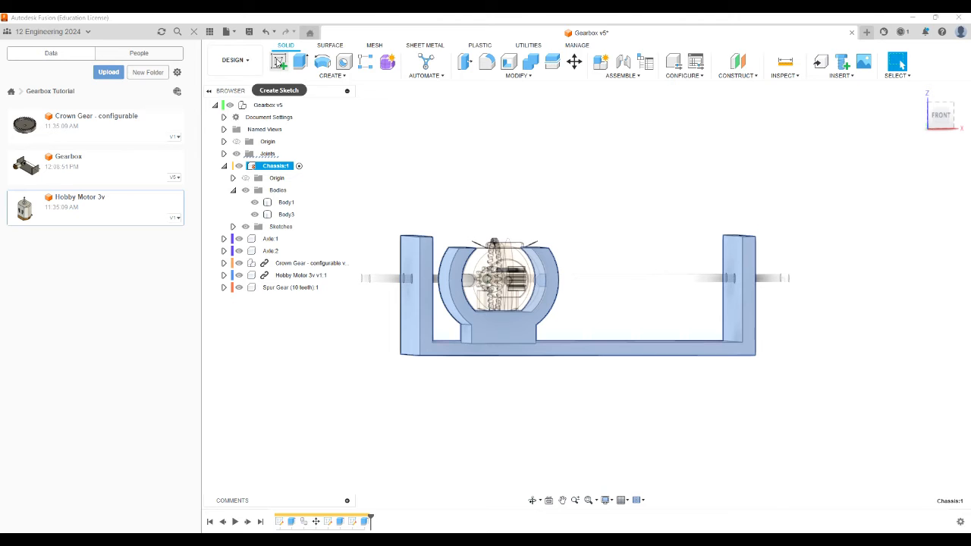
{"action": "left_click", "coordinate": [278, 61]}
{"action": "left_click", "coordinate": [438, 350]}
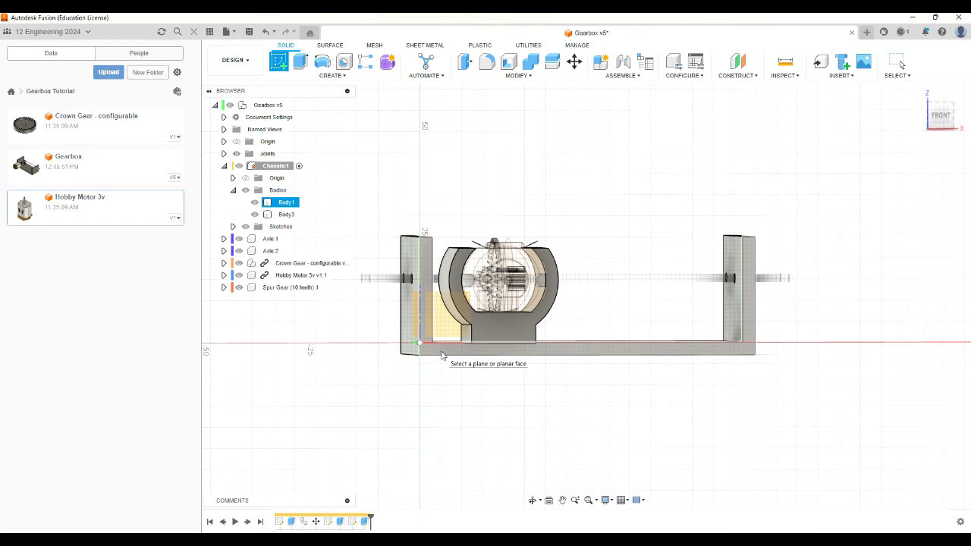
{"action": "left_click", "coordinate": [442, 355]}
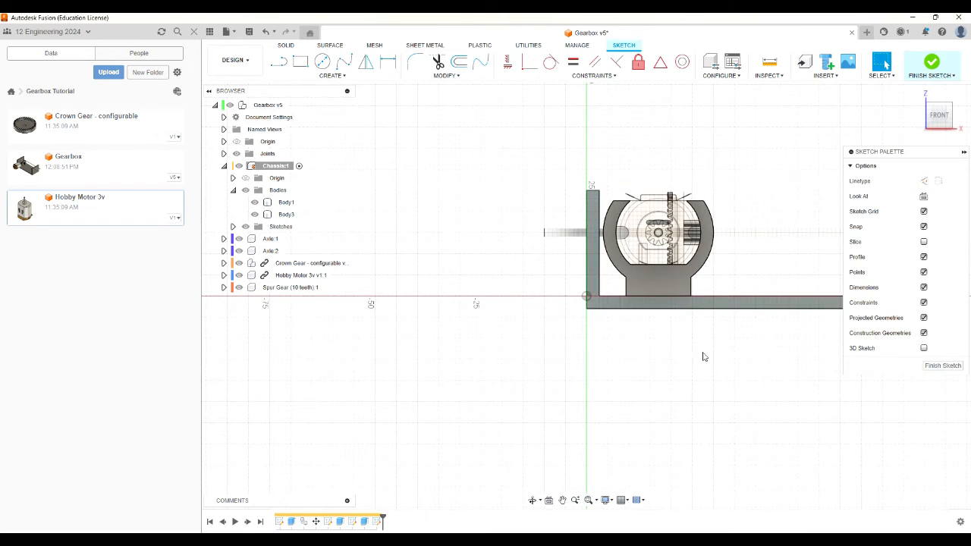
Step: Draw a rectangle 35 mm long and 3 mm high on the floor plate's front face, starting at the origin corner
{"action": "left_click", "coordinate": [301, 61]}
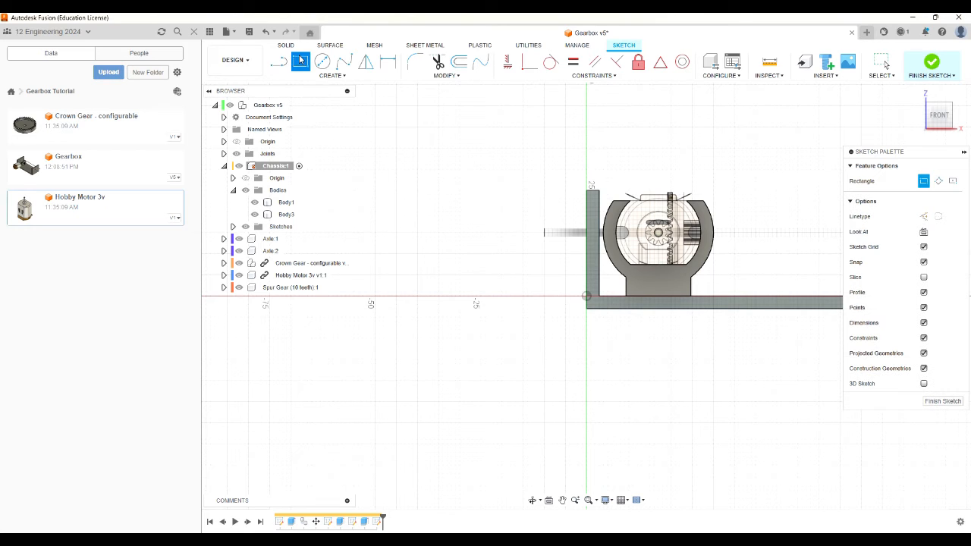
{"action": "left_click", "coordinate": [588, 297]}
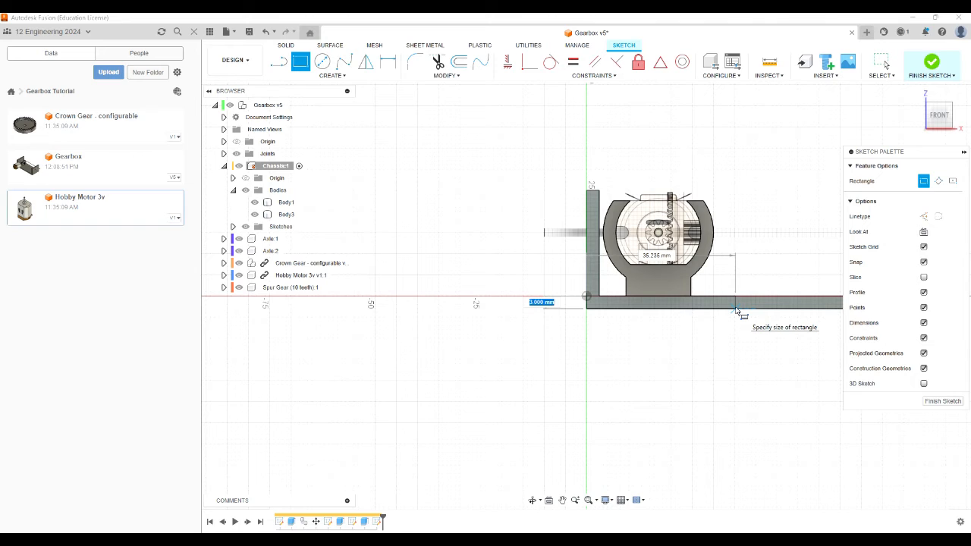
{"action": "key", "text": "Tab"}
{"action": "key", "text": "Return"}
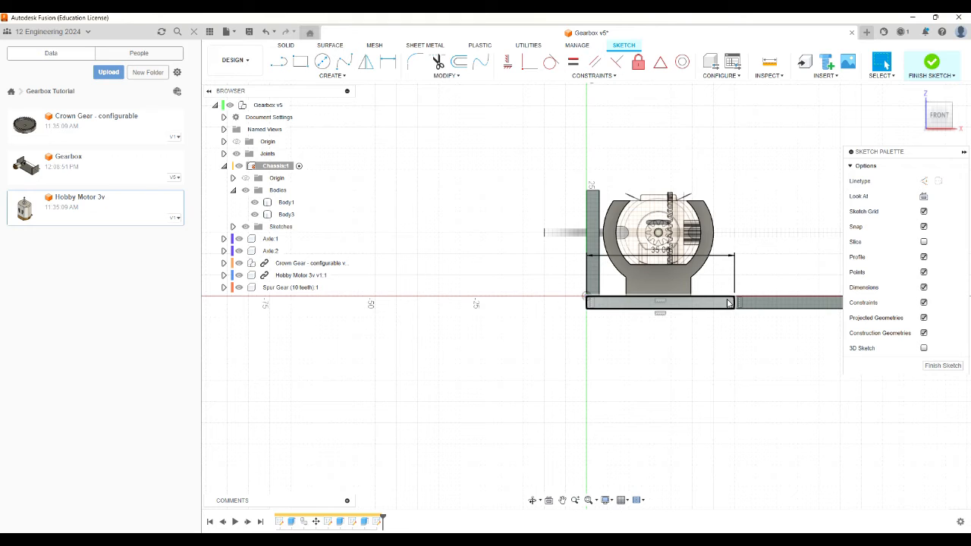
Step: Extrude the floor rectangle up to the motor holder's front face, using the To Object extent and the Join operation
{"action": "key", "text": "e"}
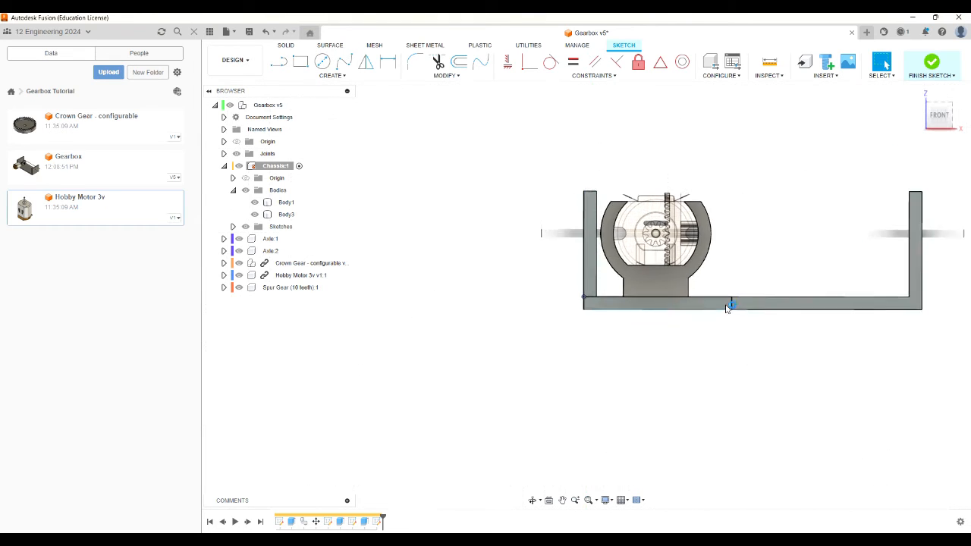
{"action": "left_click_drag", "start_coordinate": [940, 116], "coordinate": [905, 130]}
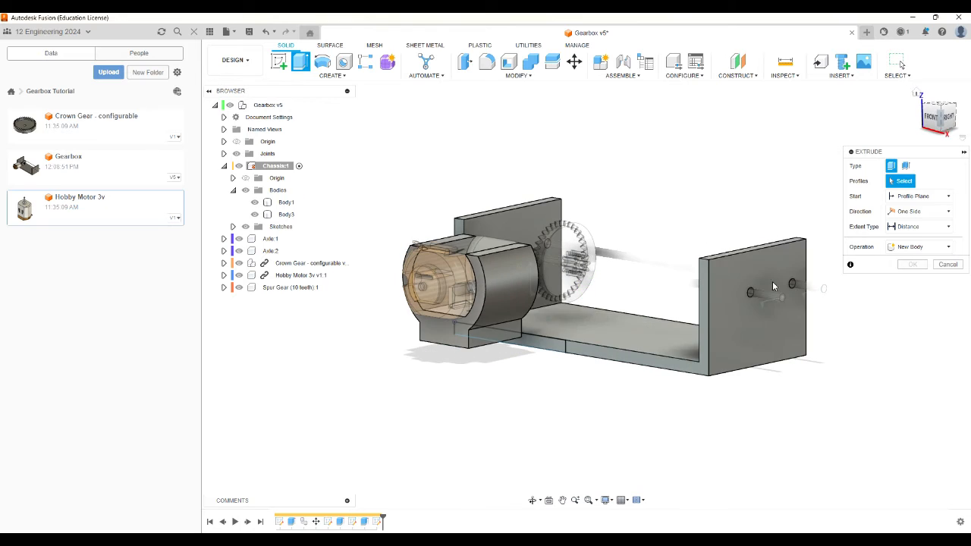
{"action": "left_click", "coordinate": [548, 343]}
{"action": "left_click_drag", "start_coordinate": [460, 352], "coordinate": [426, 356]}
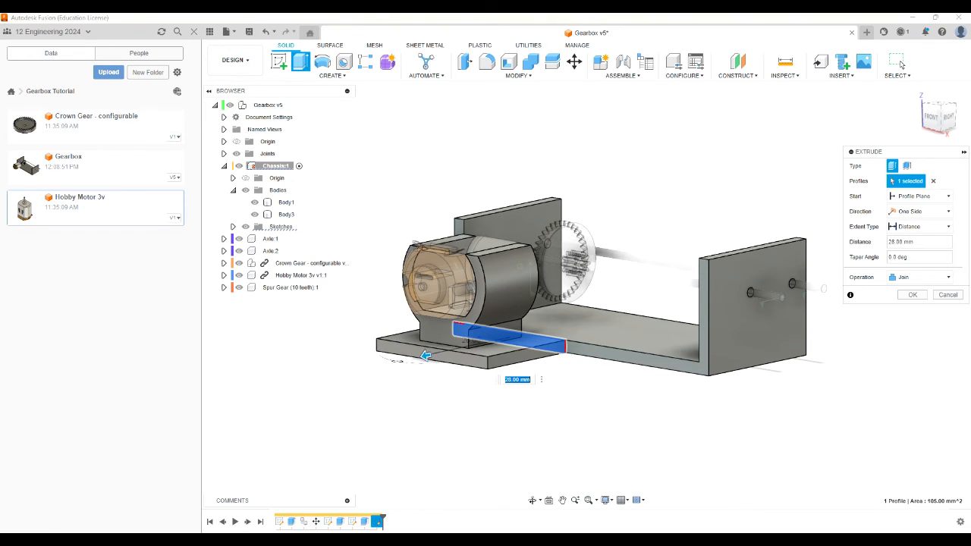
{"action": "left_click", "coordinate": [919, 229]}
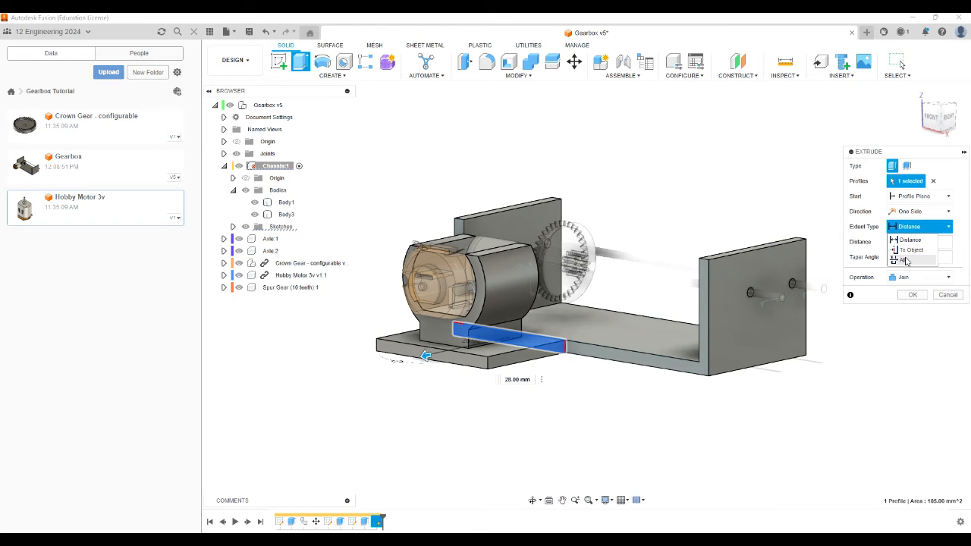
{"action": "left_click", "coordinate": [909, 252]}
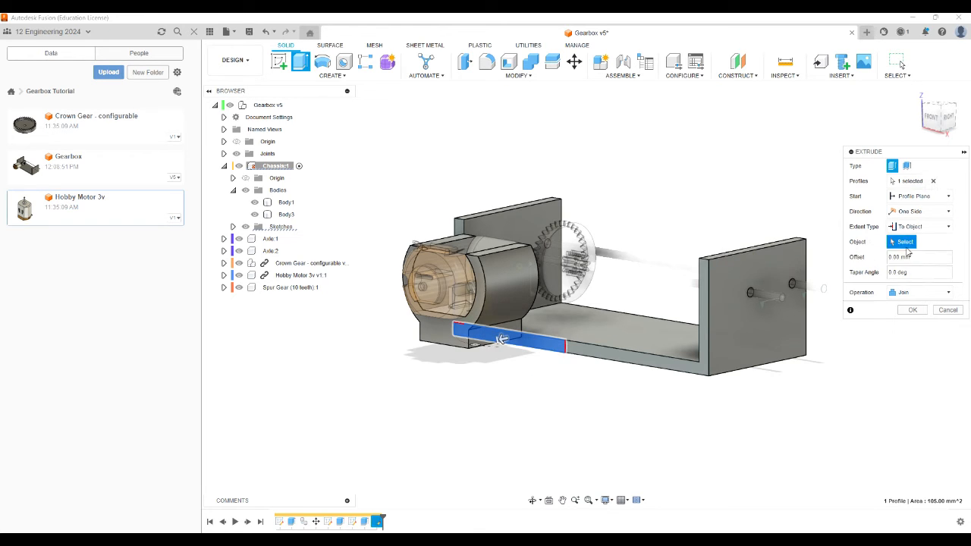
{"action": "left_click", "coordinate": [428, 339]}
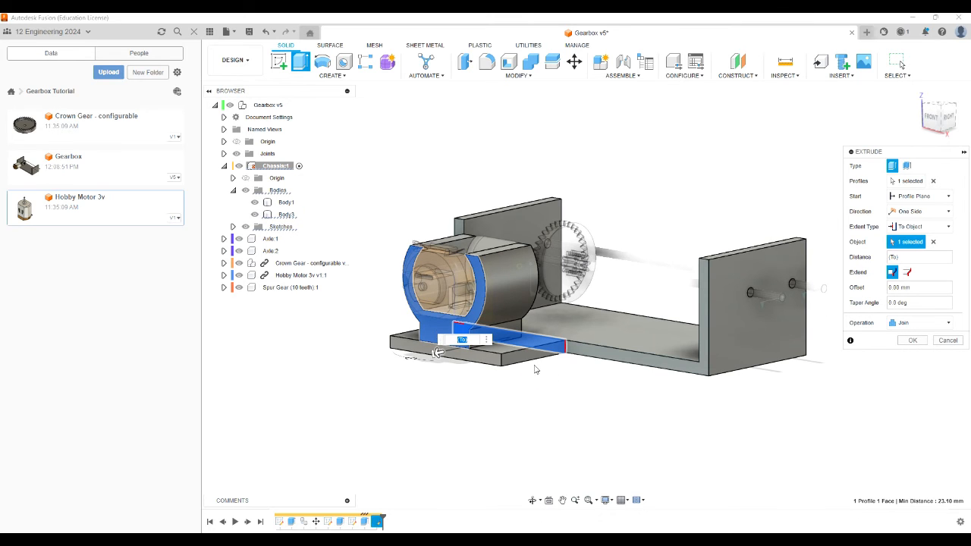
{"action": "left_click", "coordinate": [903, 324]}
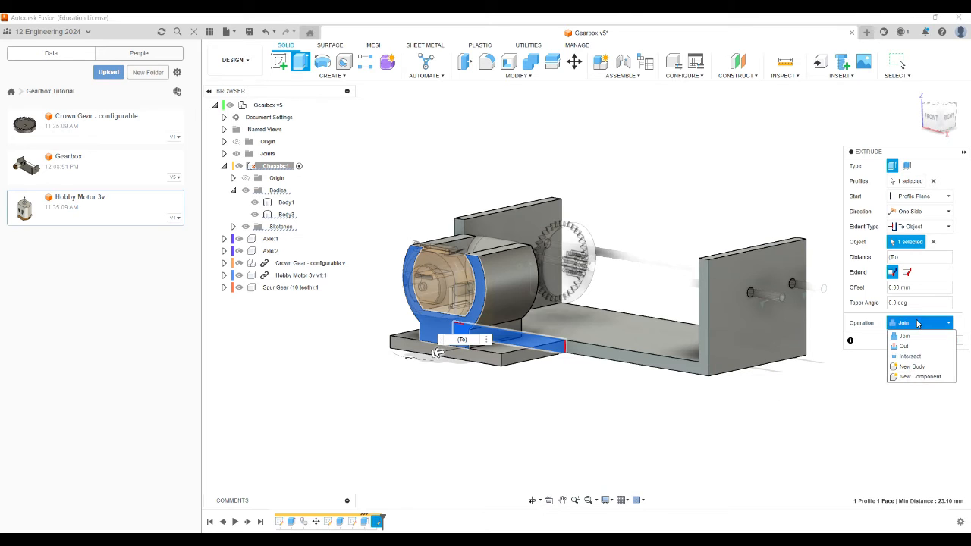
{"action": "left_click", "coordinate": [917, 325]}
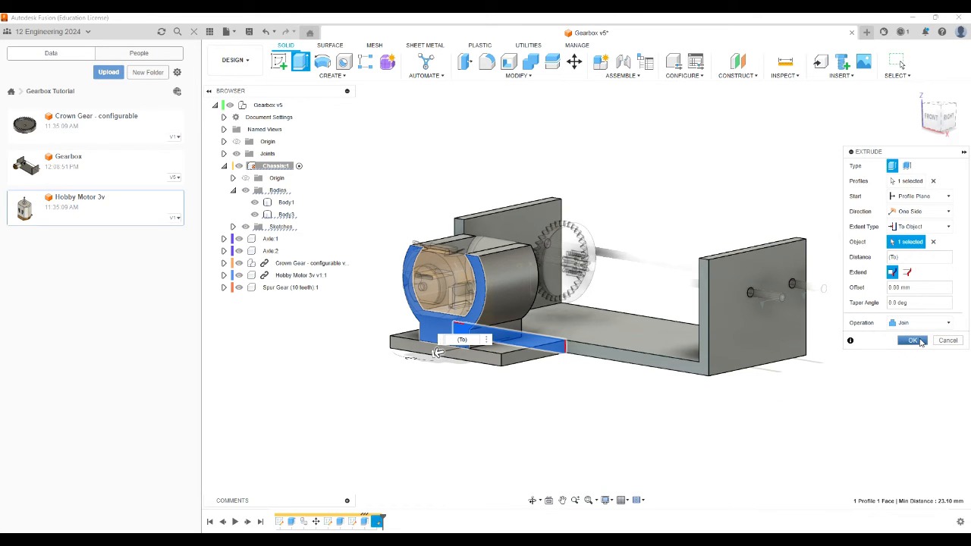
{"action": "left_click", "coordinate": [914, 341]}
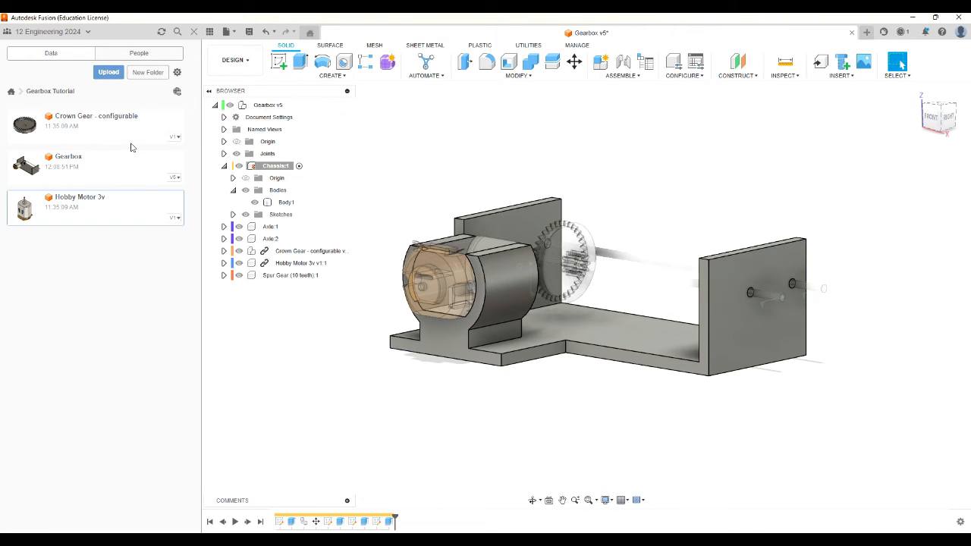
Step: Make the top-level Gearbox assembly active and start a fillet on the four upper corner edges of the chassis's two upright walls
{"action": "left_click", "coordinate": [295, 105]}
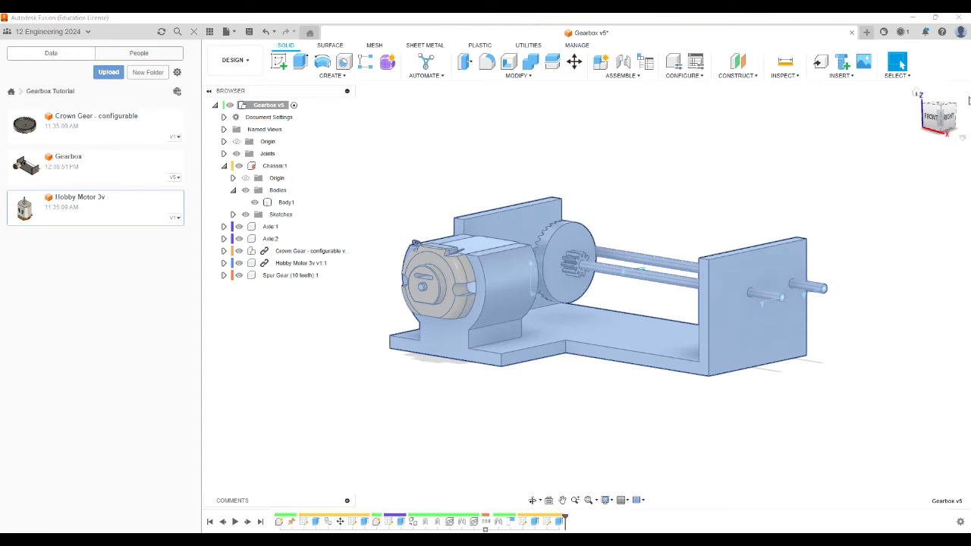
{"action": "left_click", "coordinate": [917, 93]}
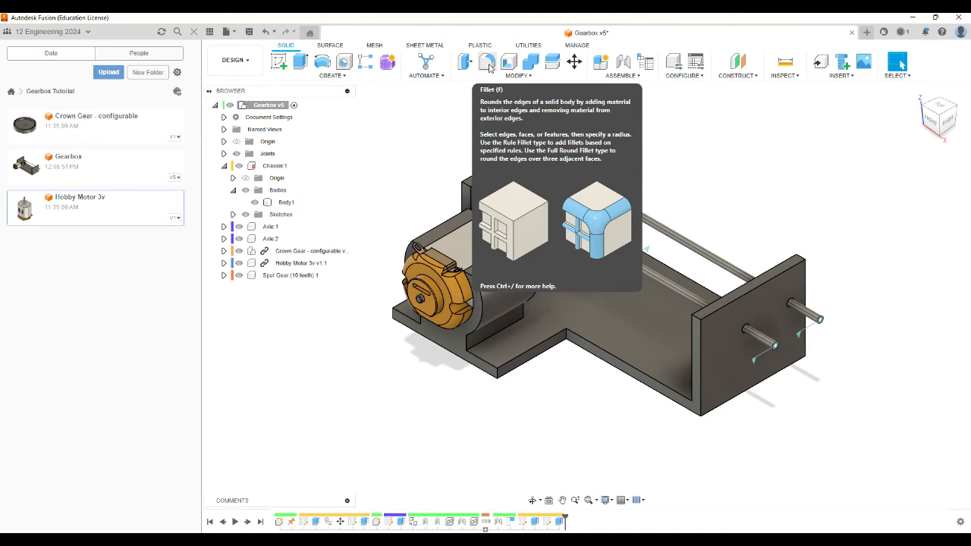
{"action": "left_click", "coordinate": [488, 63]}
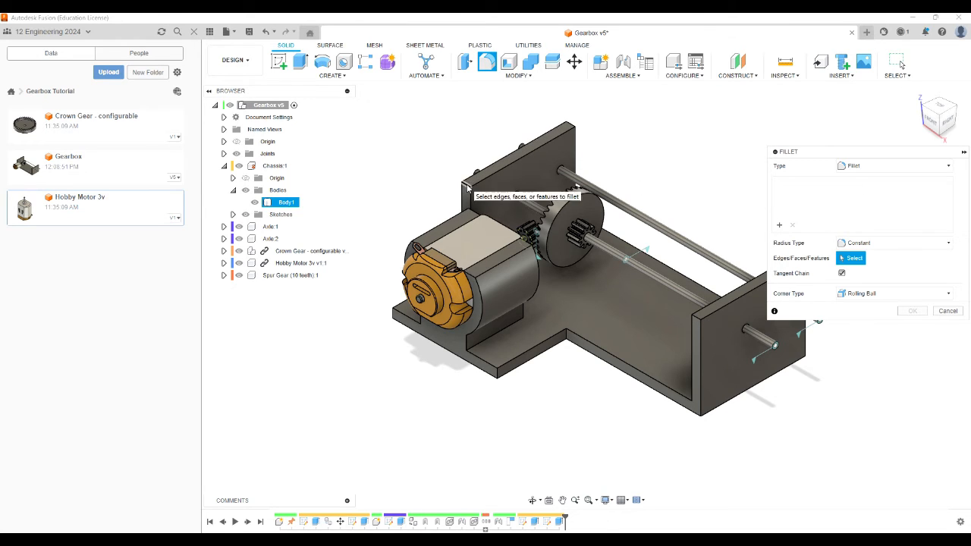
{"action": "scroll", "coordinate": [468, 188], "scroll_direction": "up", "scroll_amount": 5}
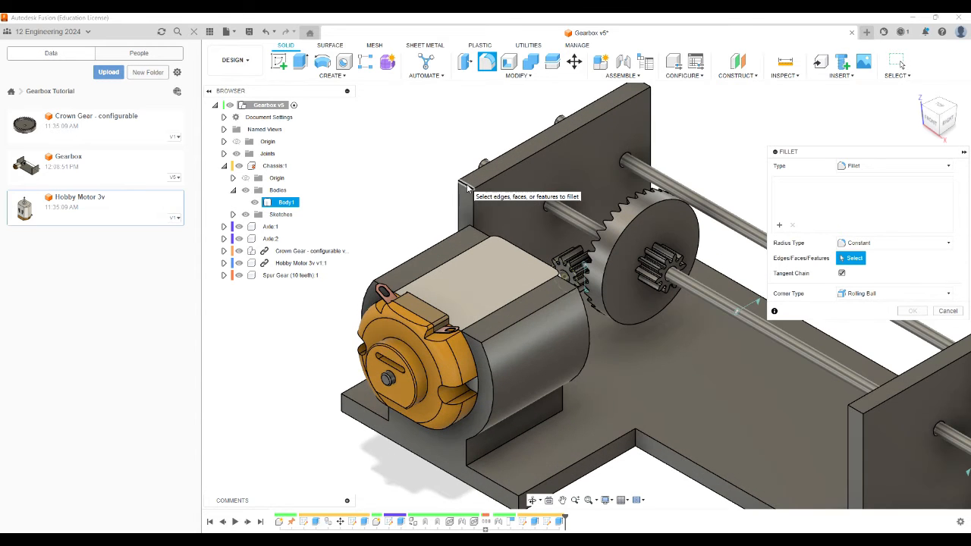
{"action": "left_click", "coordinate": [468, 188]}
{"action": "scroll", "coordinate": [468, 188], "scroll_direction": "down", "scroll_amount": 6}
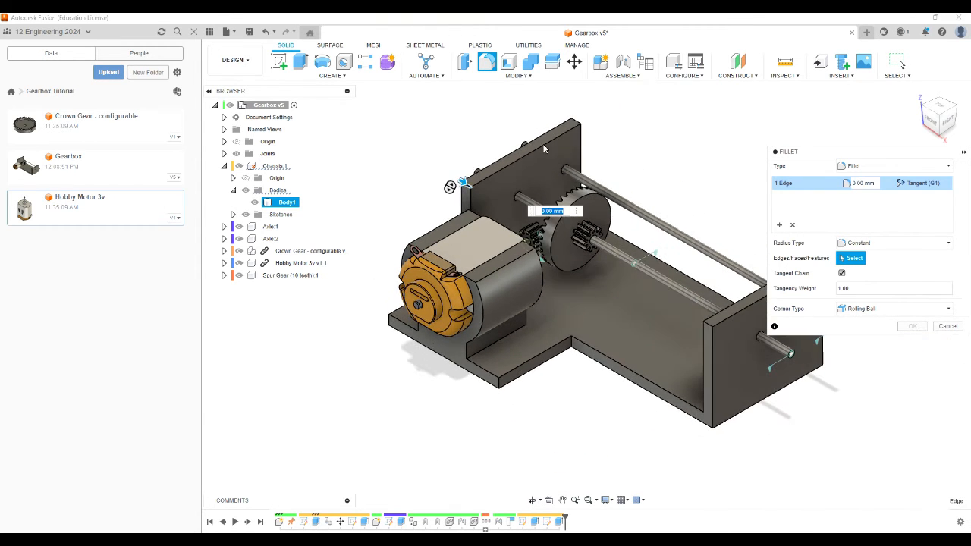
{"action": "scroll", "coordinate": [579, 124], "scroll_direction": "up", "scroll_amount": 4}
{"action": "left_click", "coordinate": [581, 120]}
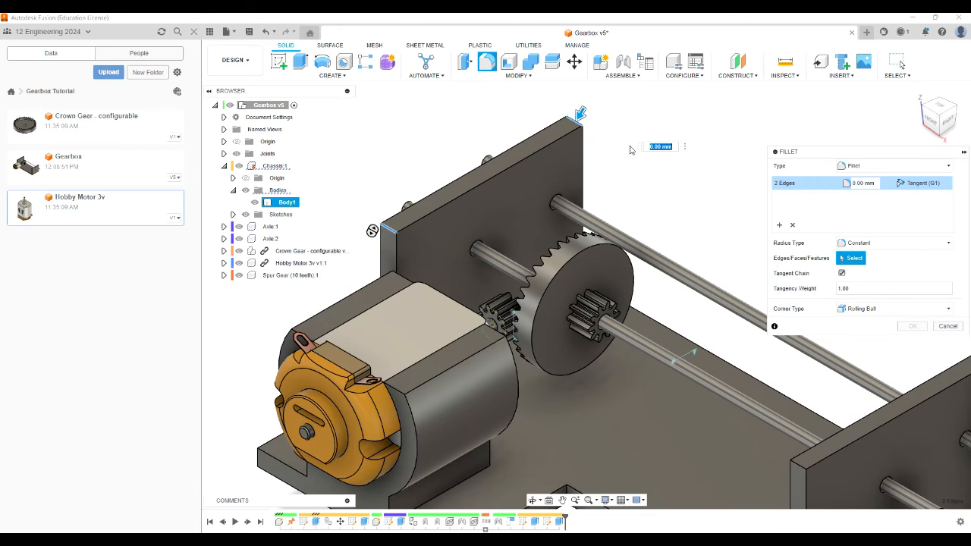
{"action": "scroll", "coordinate": [633, 153], "scroll_direction": "down", "scroll_amount": 4}
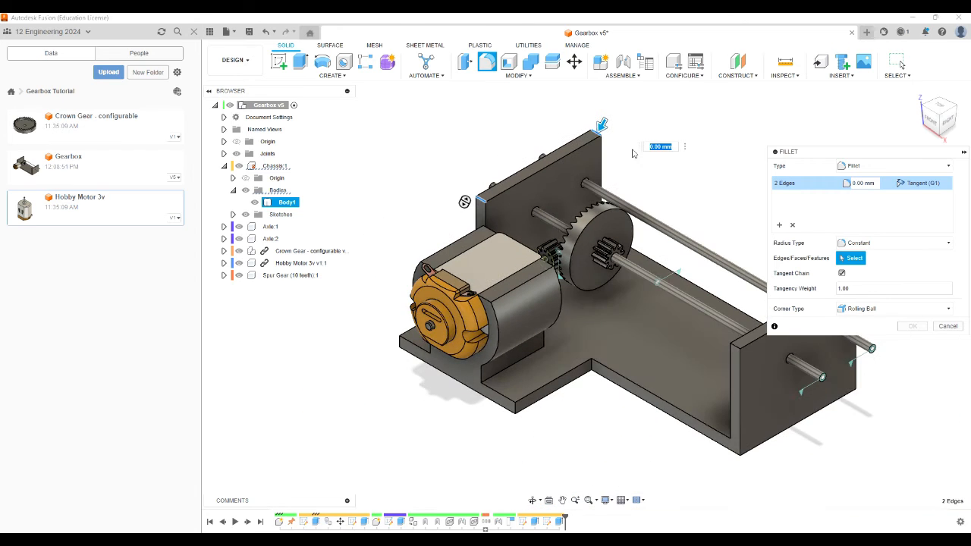
{"action": "left_click", "coordinate": [734, 348]}
{"action": "scroll", "coordinate": [734, 348], "scroll_direction": "down", "scroll_amount": 2}
{"action": "scroll", "coordinate": [374, 430], "scroll_direction": "down", "scroll_amount": 2}
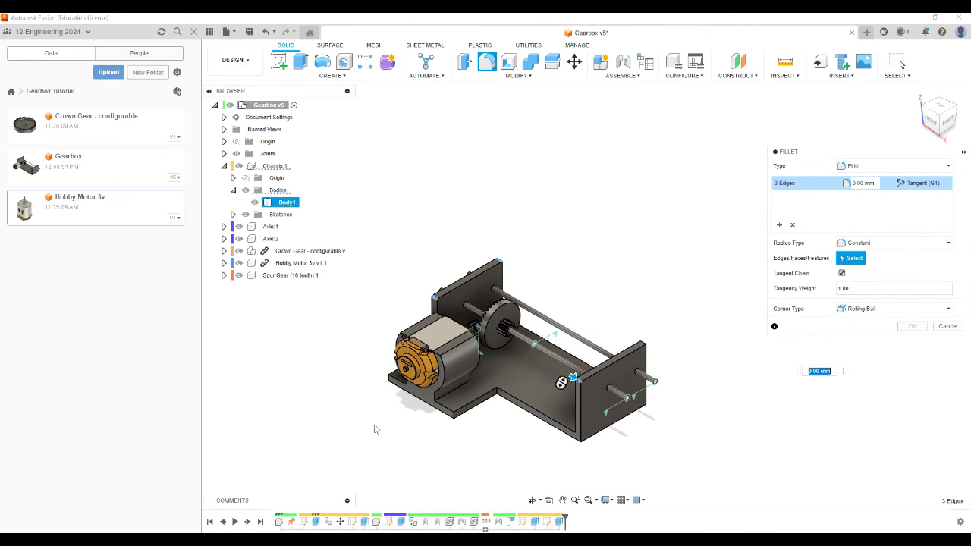
{"action": "scroll", "coordinate": [657, 345], "scroll_direction": "up", "scroll_amount": 3}
{"action": "left_click", "coordinate": [624, 343]}
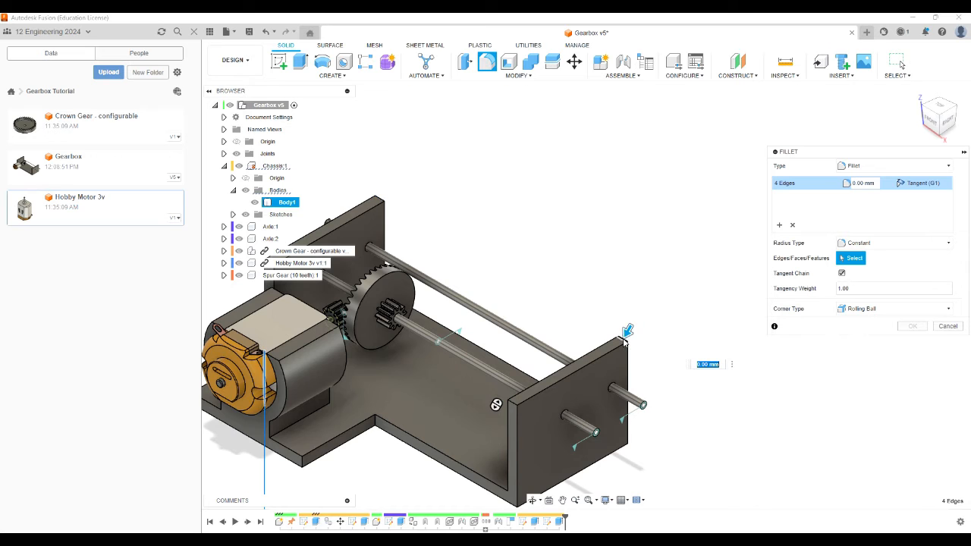
{"action": "scroll", "coordinate": [651, 298], "scroll_direction": "down", "scroll_amount": 4}
Step: Add the floor extension's two outer corners and its inner corner to the fillet, and set the radius to 5 mm
{"action": "scroll", "coordinate": [408, 384], "scroll_direction": "up", "scroll_amount": 2}
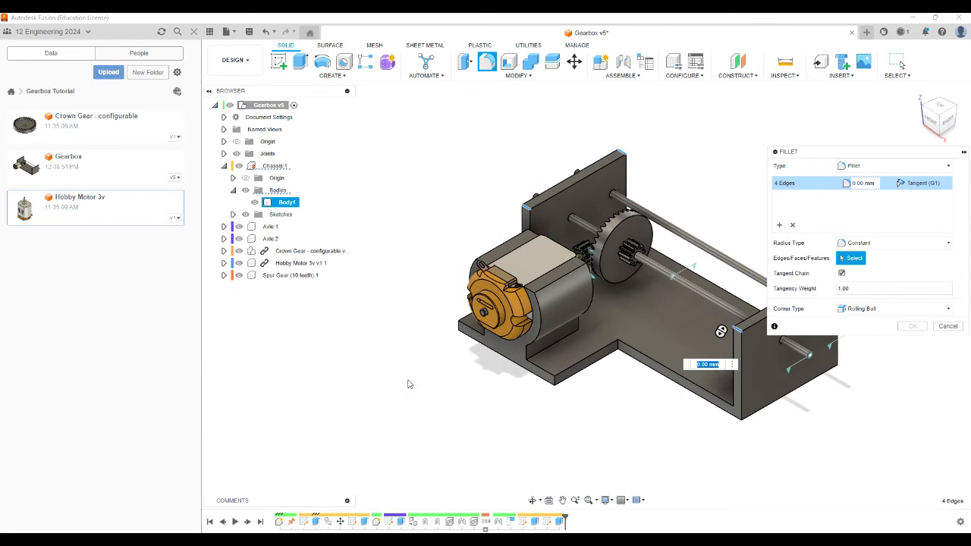
{"action": "left_click", "coordinate": [563, 382]}
{"action": "scroll", "coordinate": [451, 352], "scroll_direction": "down", "scroll_amount": 2}
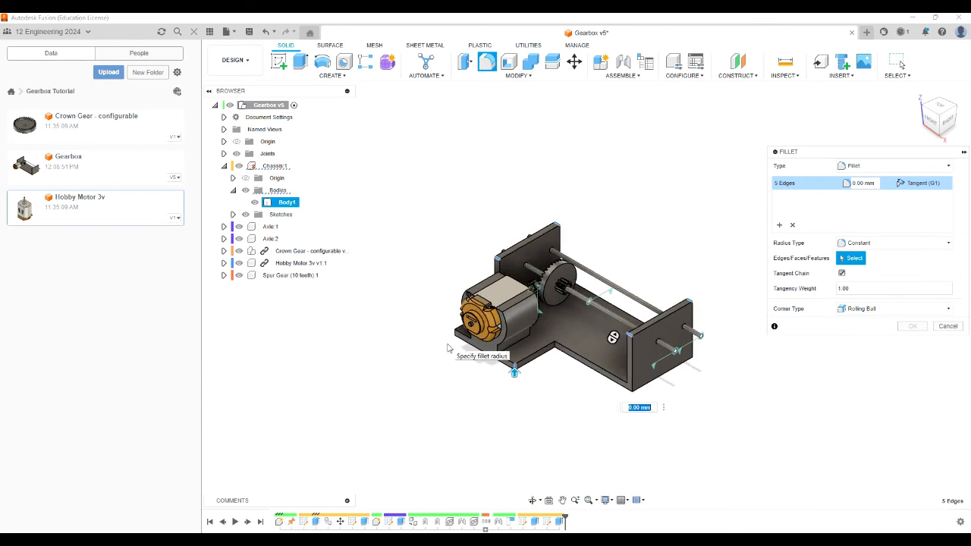
{"action": "scroll", "coordinate": [456, 330], "scroll_direction": "up", "scroll_amount": 3}
{"action": "left_click", "coordinate": [460, 326]}
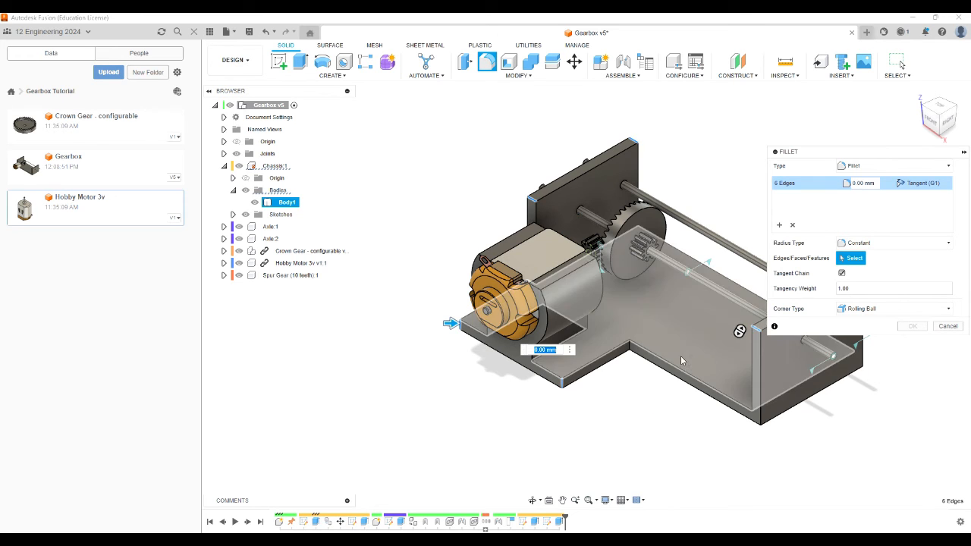
{"action": "left_click", "coordinate": [630, 349]}
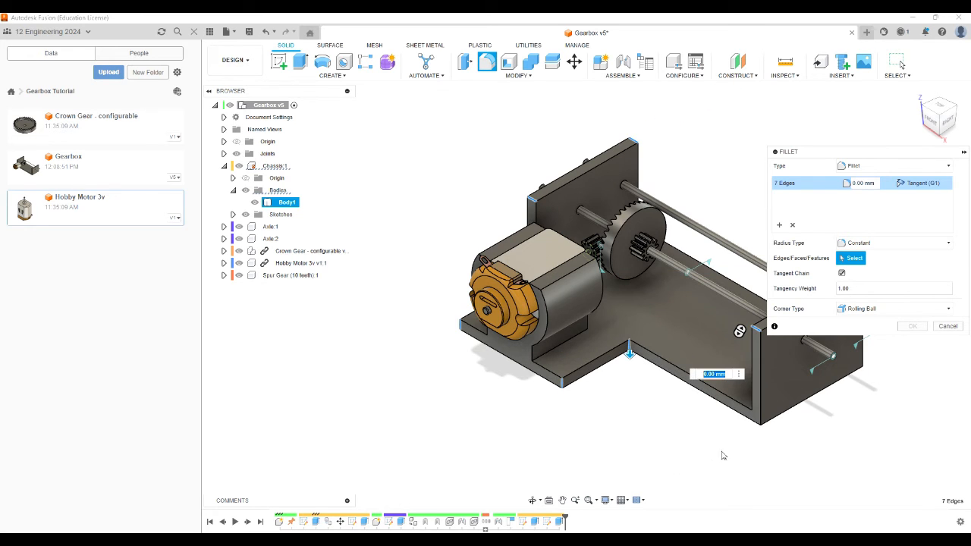
{"action": "left_click", "coordinate": [867, 184]}
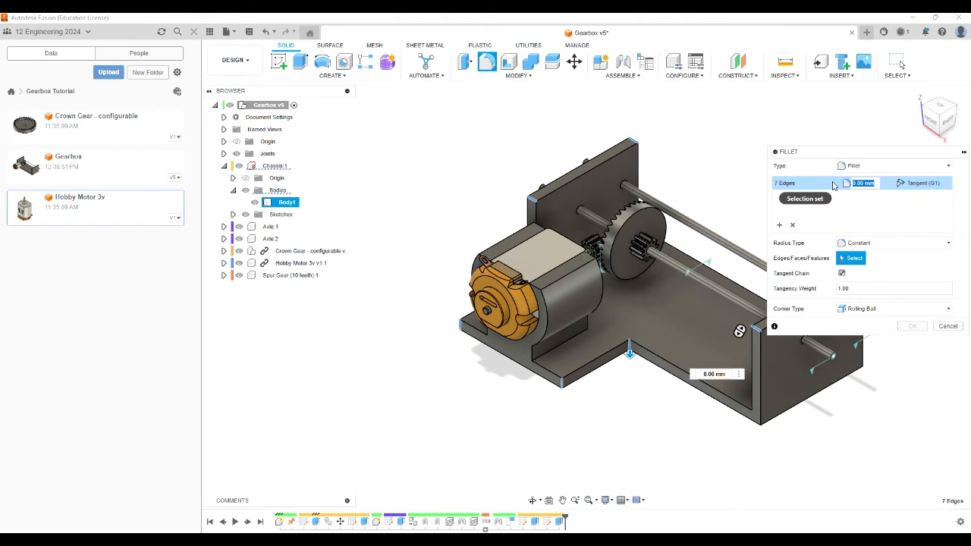
{"action": "type", "text": "5"}
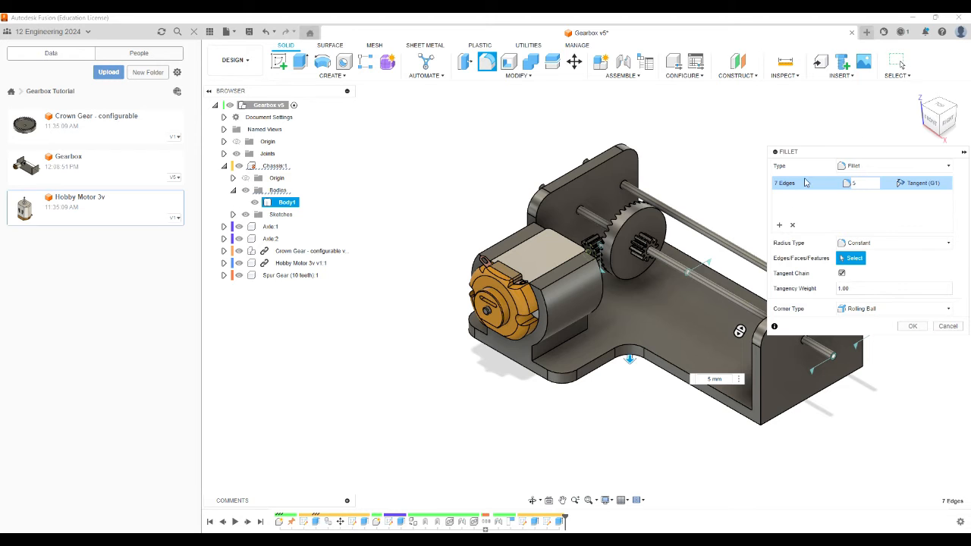
{"action": "mouse_move", "coordinate": [932, 121]}
{"action": "left_mouse_down"}
{"action": "mouse_move", "coordinate": [961, 123]}
{"action": "mouse_move", "coordinate": [953, 111]}
{"action": "mouse_move", "coordinate": [959, 119]}
{"action": "left_mouse_up"}
{"action": "left_click_drag", "start_coordinate": [764, 214], "coordinate": [756, 215]}
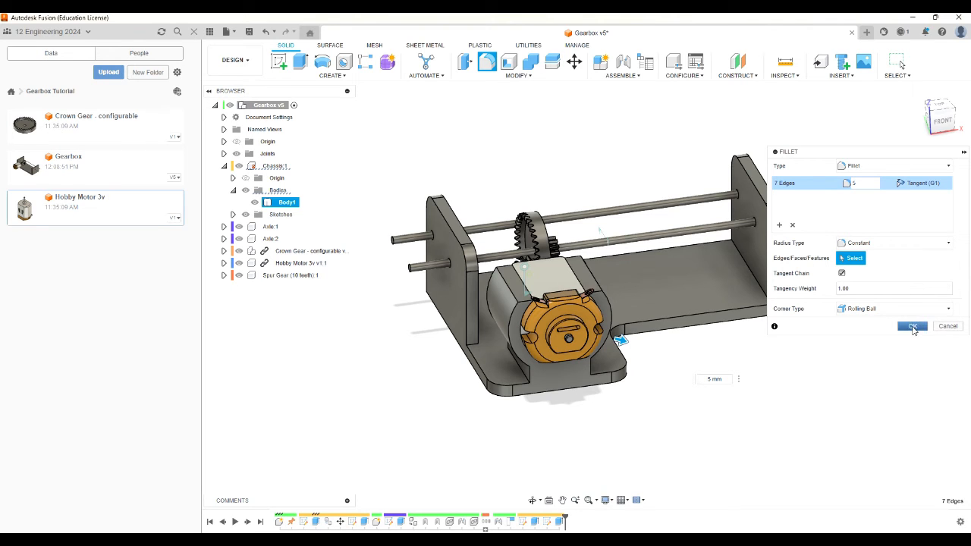
Step: Add a second fillet set with a 5 mm radius on the short edge where the wall beside the motor meets the floor extension
{"action": "left_click", "coordinate": [778, 230]}
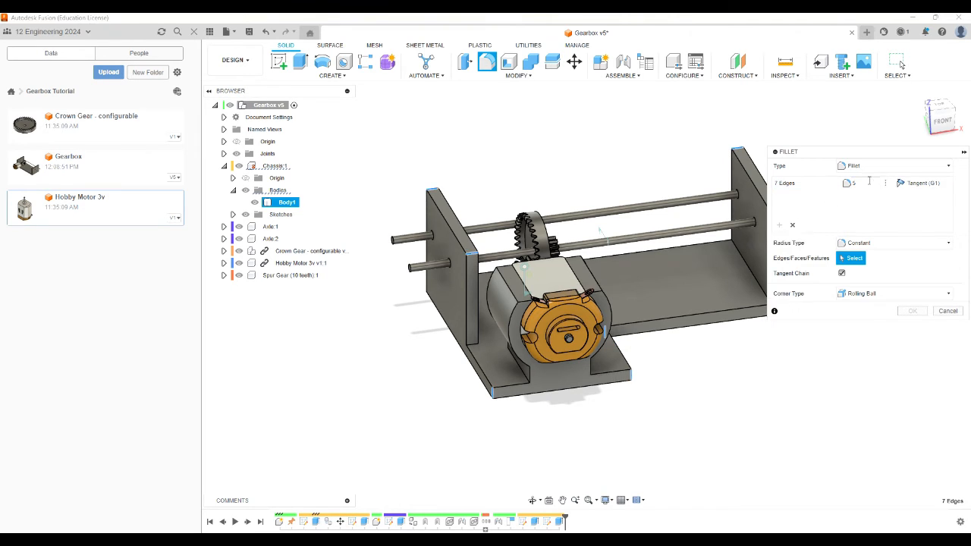
{"action": "left_click", "coordinate": [472, 348]}
{"action": "left_click", "coordinate": [871, 197]}
{"action": "type", "text": "5"}
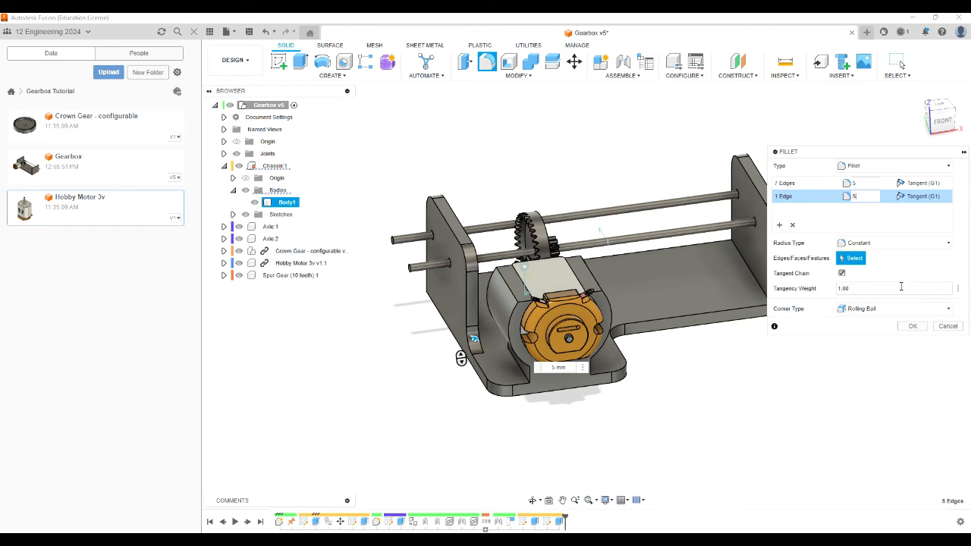
Step: Add a third fillet set with a 3 mm radius on the two long inner edges where the upright walls meet the floor
{"action": "left_click", "coordinate": [780, 228]}
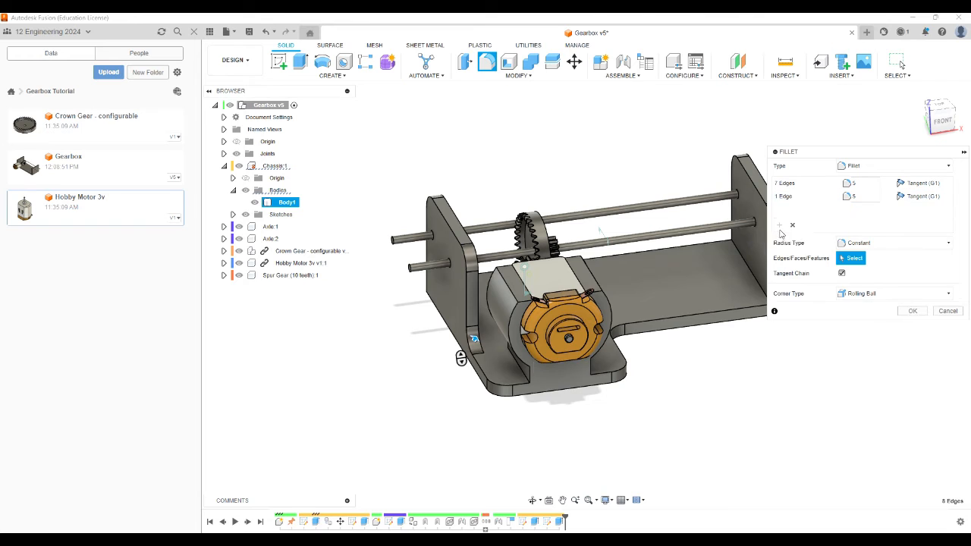
{"action": "left_click", "coordinate": [752, 279]}
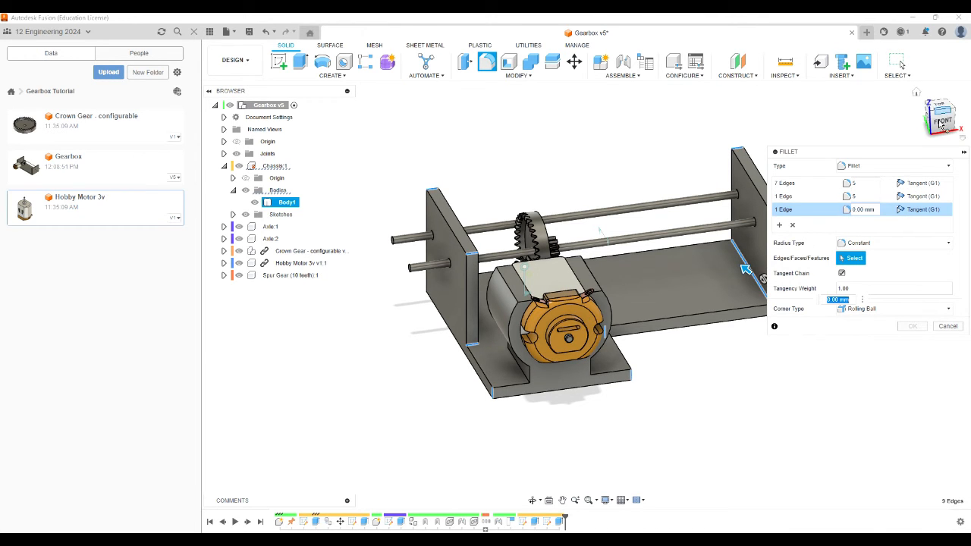
{"action": "middle_click_drag", "start_coordinate": [753, 280], "coordinate": [644, 182], "text": "shift"}
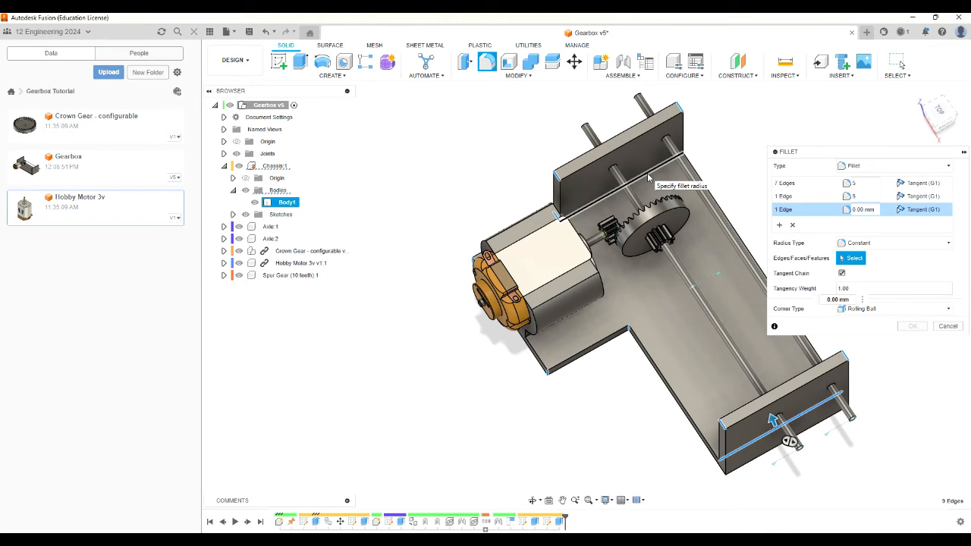
{"action": "left_click", "coordinate": [648, 173]}
{"action": "left_click", "coordinate": [863, 210]}
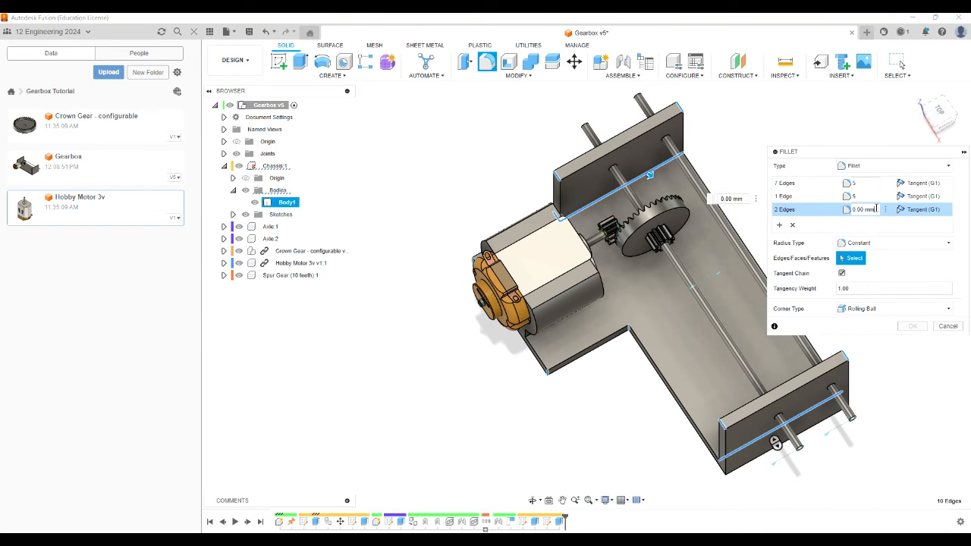
{"action": "type", "text": "3"}
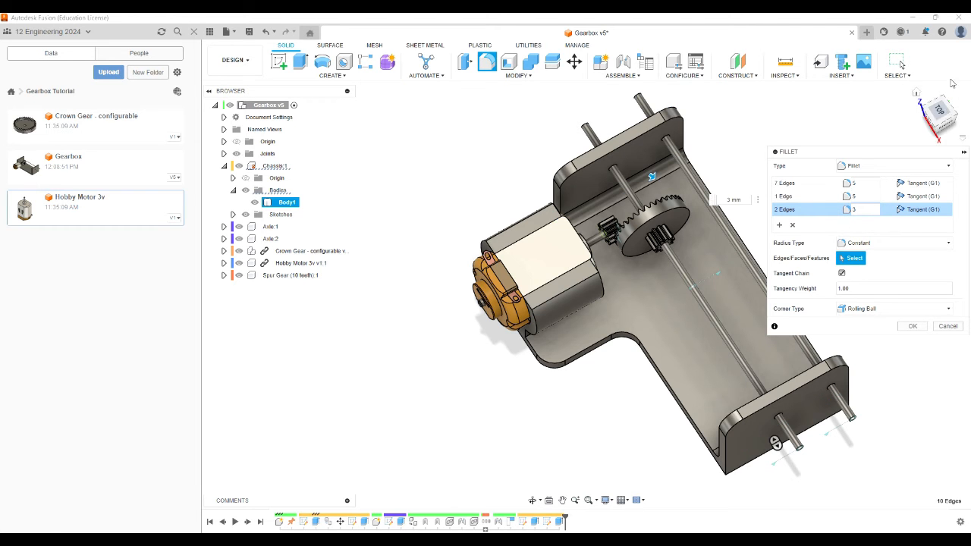
Step: Add a fourth fillet set with a 3 mm radius on the motor holder pedestal's upper and lower long edges on both sides, and finish the fillet
{"action": "mouse_move", "coordinate": [945, 113]}
{"action": "left_mouse_down"}
{"action": "mouse_move", "coordinate": [960, 105]}
{"action": "mouse_move", "coordinate": [943, 119]}
{"action": "left_mouse_up"}
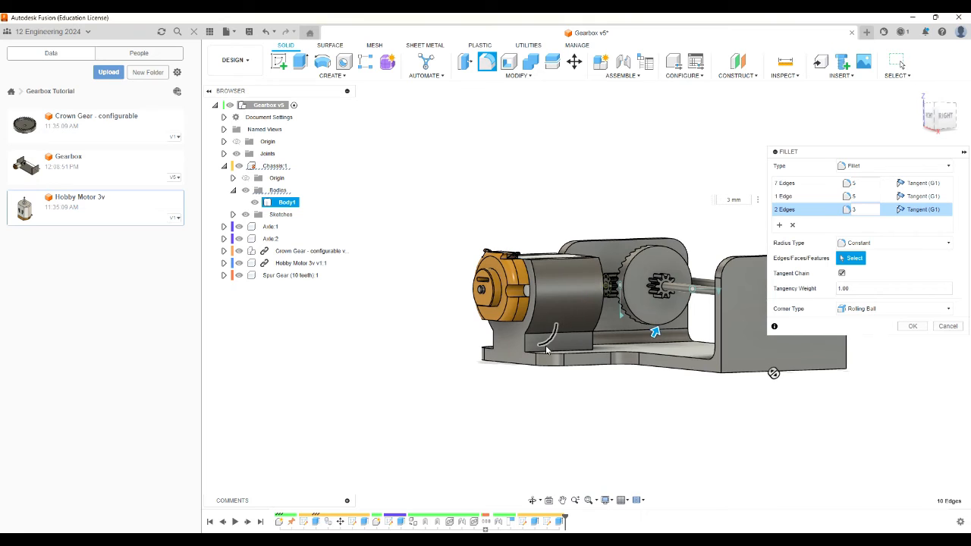
{"action": "scroll", "coordinate": [568, 330], "scroll_direction": "up", "scroll_amount": 3}
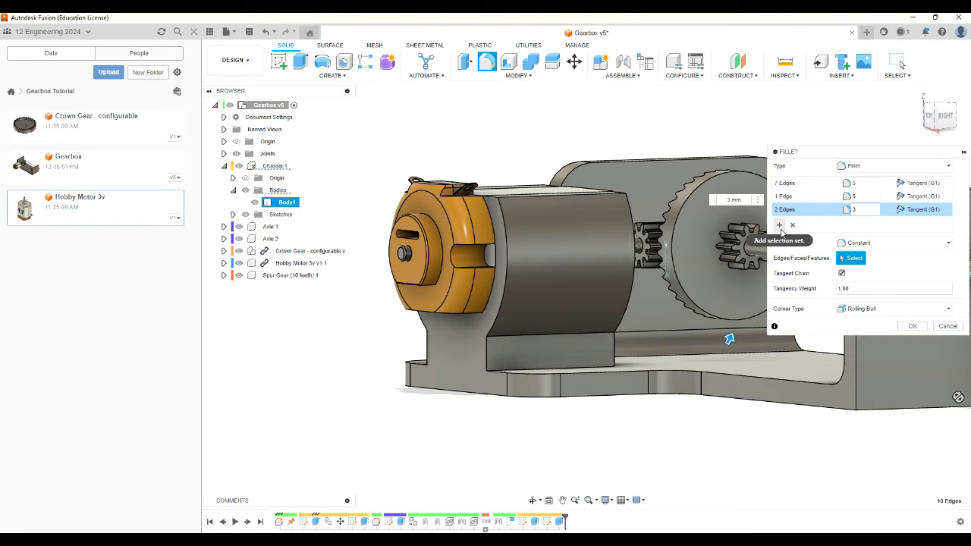
{"action": "left_click", "coordinate": [779, 225]}
{"action": "left_click", "coordinate": [538, 336]}
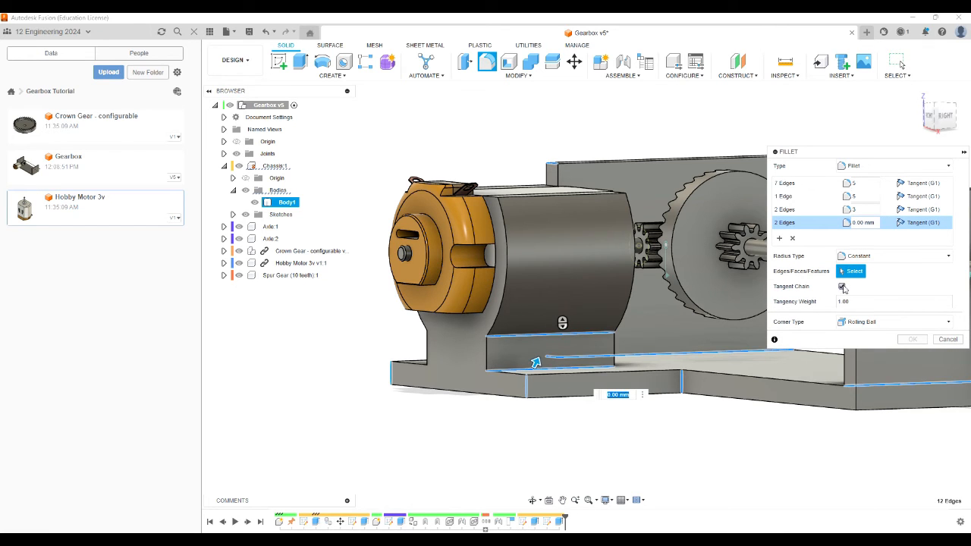
{"action": "mouse_move", "coordinate": [547, 373]}
{"action": "middle_mouse_down", "text": "shift"}
{"action": "mouse_move", "coordinate": [486, 357]}
{"action": "mouse_move", "coordinate": [516, 368]}
{"action": "middle_mouse_up", "text": "shift"}
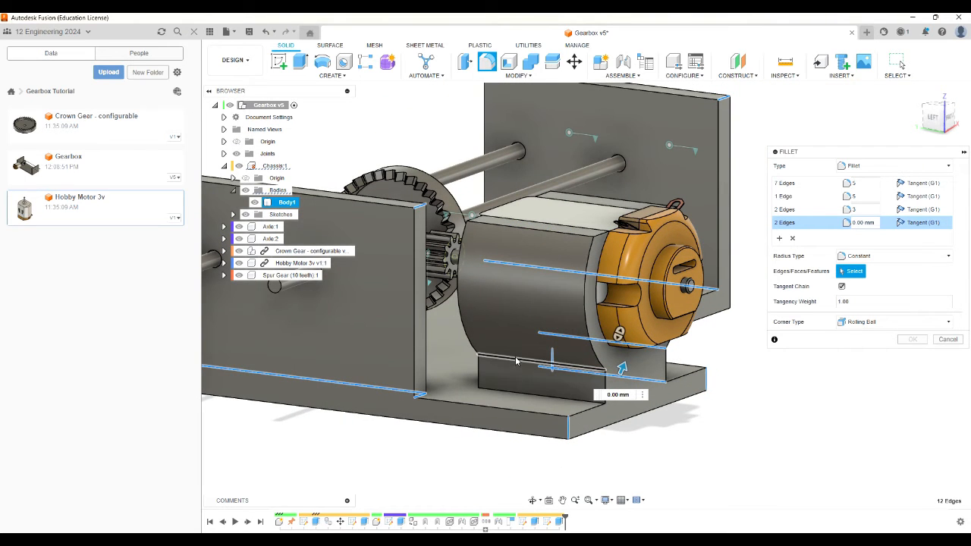
{"action": "left_click", "coordinate": [522, 368]}
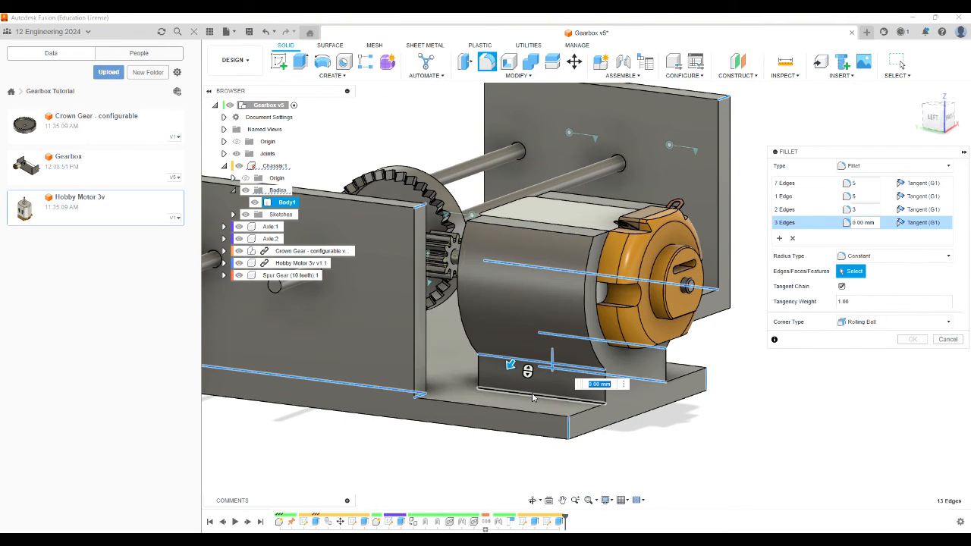
{"action": "left_click", "coordinate": [530, 390]}
{"action": "left_click", "coordinate": [862, 222]}
{"action": "type", "text": "3"}
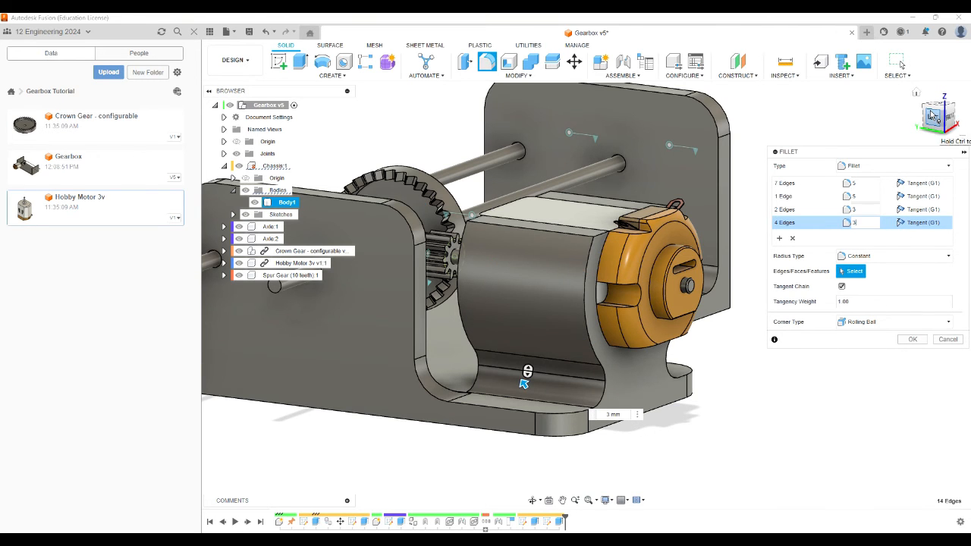
{"action": "left_click_drag", "start_coordinate": [936, 119], "coordinate": [925, 123]}
{"action": "mouse_move", "coordinate": [453, 383]}
{"action": "middle_mouse_down", "text": "shift"}
{"action": "mouse_move", "coordinate": [432, 336]}
{"action": "mouse_move", "coordinate": [447, 333]}
{"action": "mouse_move", "coordinate": [436, 333]}
{"action": "middle_mouse_up", "text": "shift"}
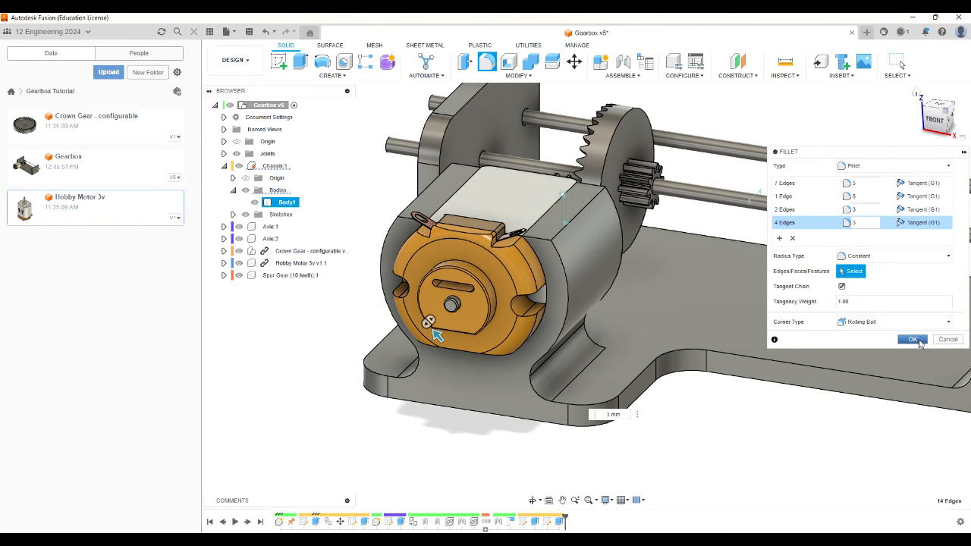
{"action": "left_click", "coordinate": [914, 339]}
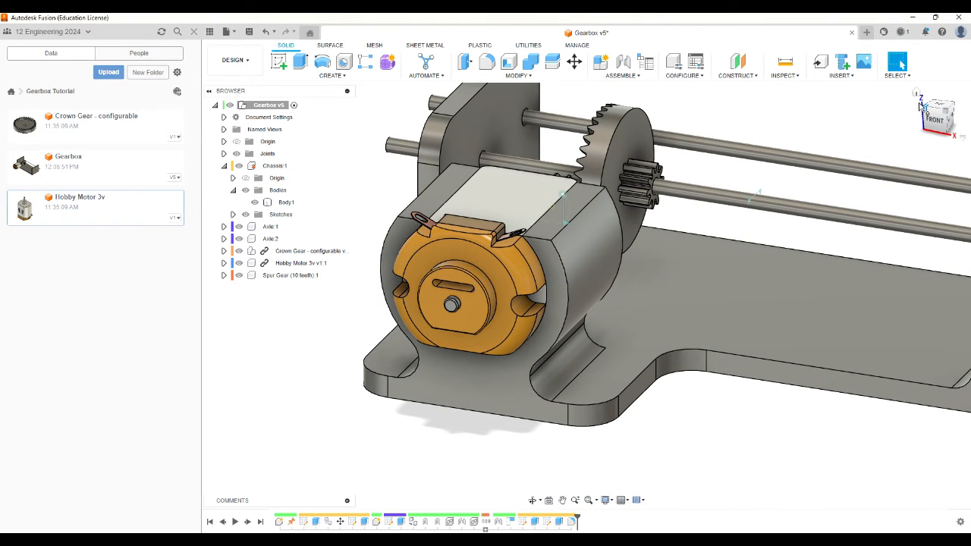
Step: Return to the home view and save the design with the version description "Chassis ready to print"
{"action": "left_click", "coordinate": [917, 94]}
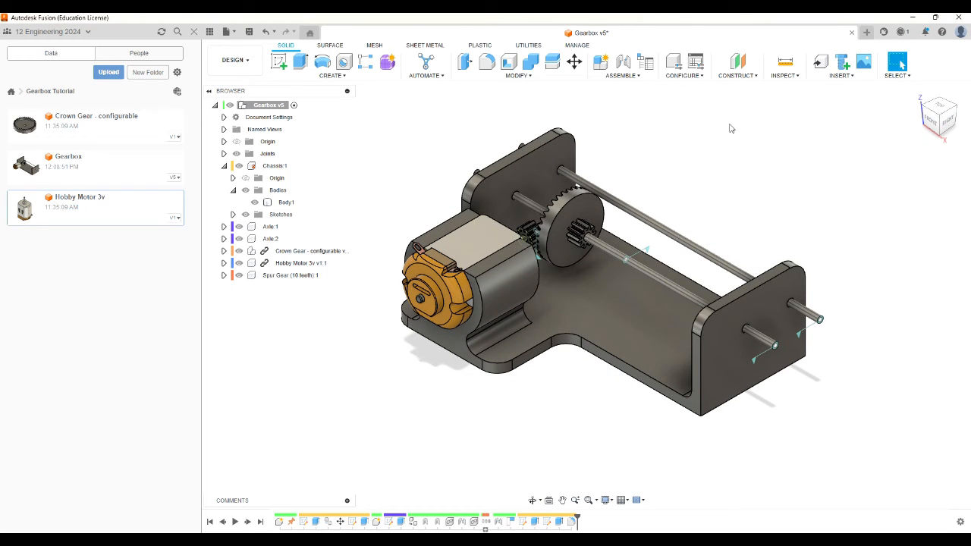
{"action": "left_click", "coordinate": [247, 33]}
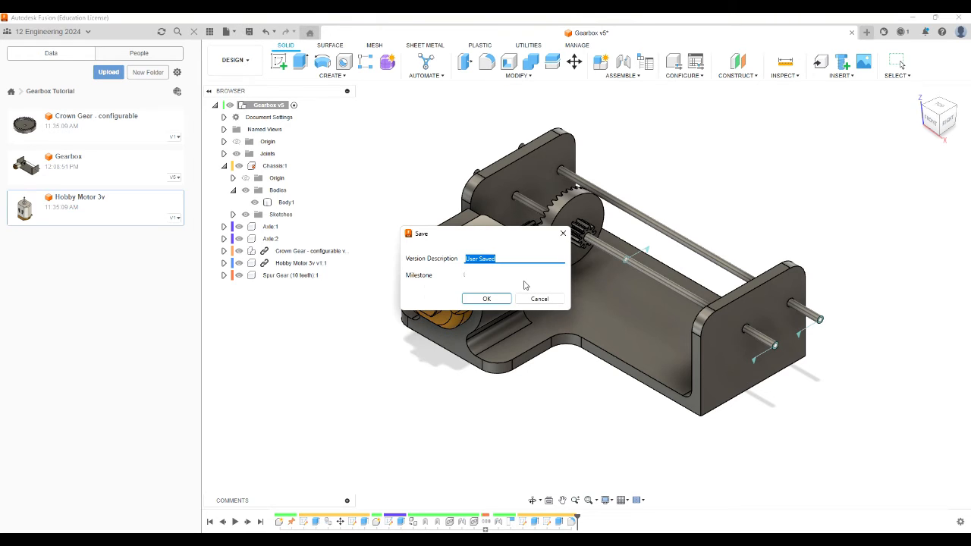
{"action": "type", "text": "Chassis ready to print"}
{"action": "left_click", "coordinate": [506, 301]}
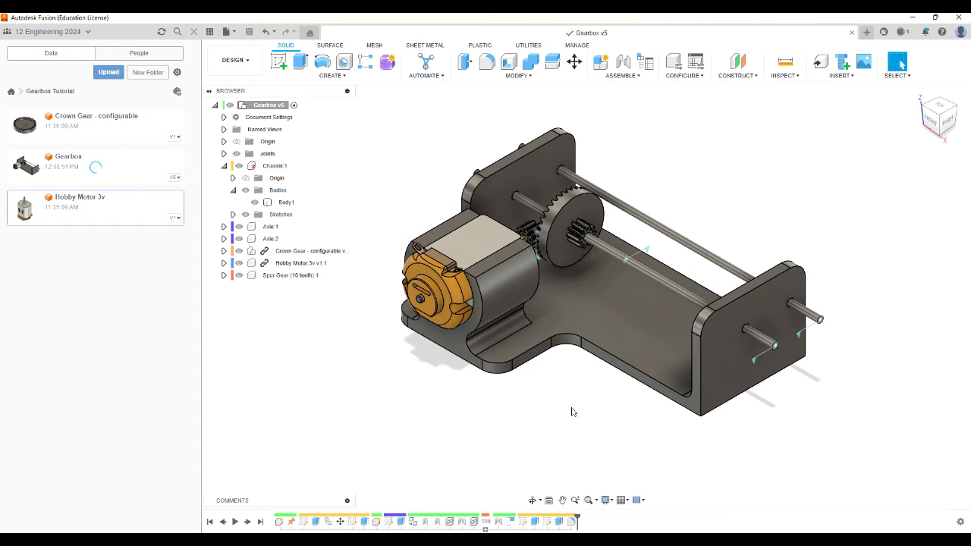
{"action": "scroll", "coordinate": [375, 409], "scroll_direction": "down", "scroll_amount": 2}
{"action": "scroll", "coordinate": [375, 409], "scroll_direction": "up", "scroll_amount": 1}
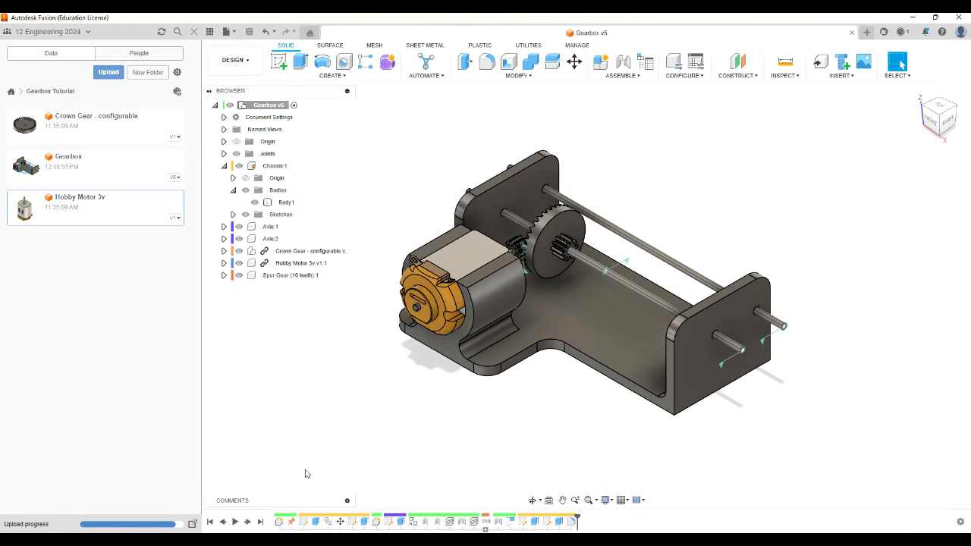
{"action": "scroll", "coordinate": [311, 467], "scroll_direction": "down", "scroll_amount": 2}
{"action": "scroll", "coordinate": [314, 456], "scroll_direction": "up", "scroll_amount": 1}
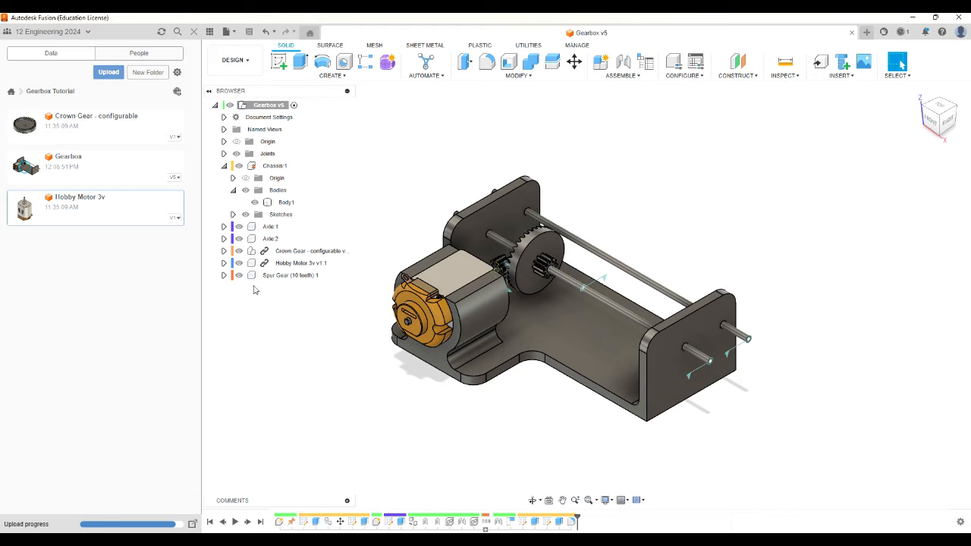
Step: In the top-level Gearbox assembly, run the Python SpurGear script to create a metric gear: module 0.50, 50 teeth, 1.5 mm thick, 2 mm hole
{"action": "left_click", "coordinate": [294, 108]}
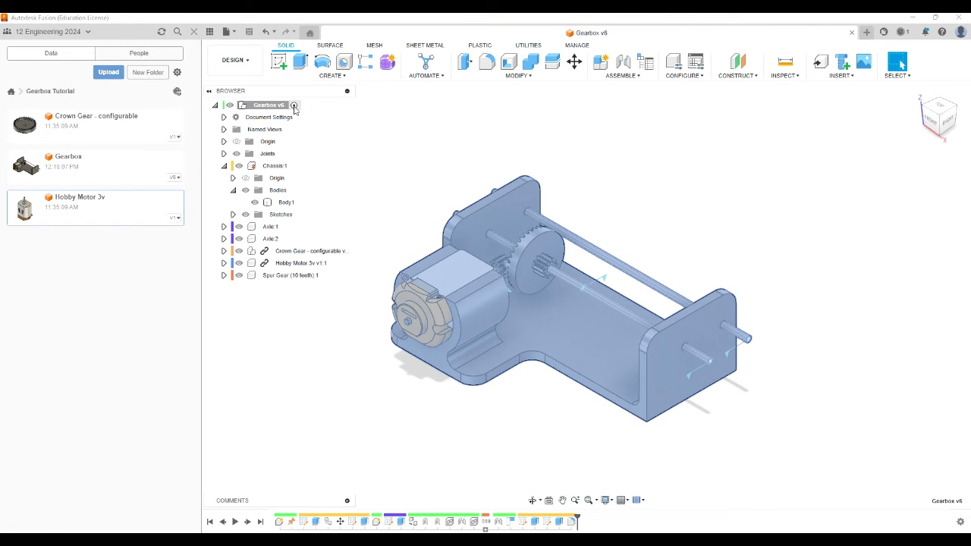
{"action": "double_click", "coordinate": [256, 105]}
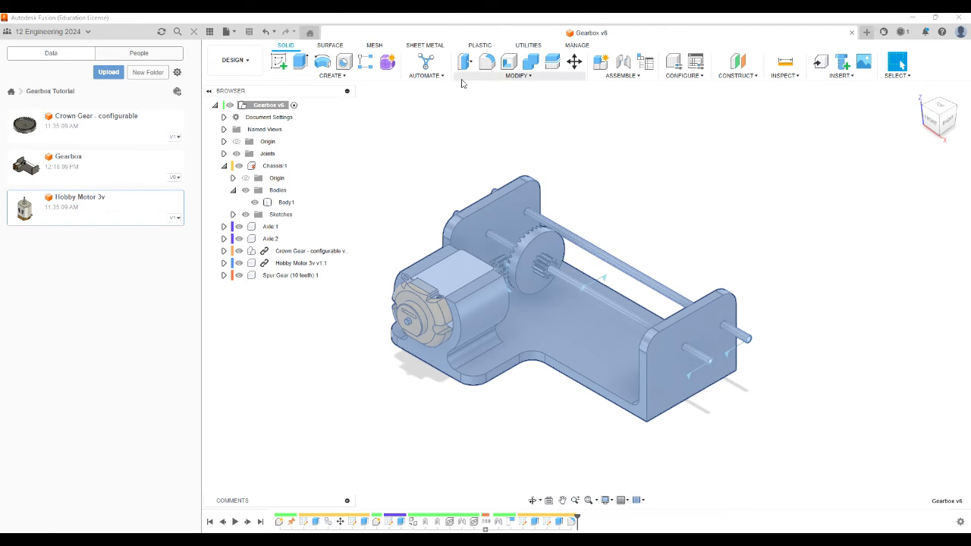
{"action": "left_click", "coordinate": [533, 46]}
{"action": "left_click", "coordinate": [364, 79]}
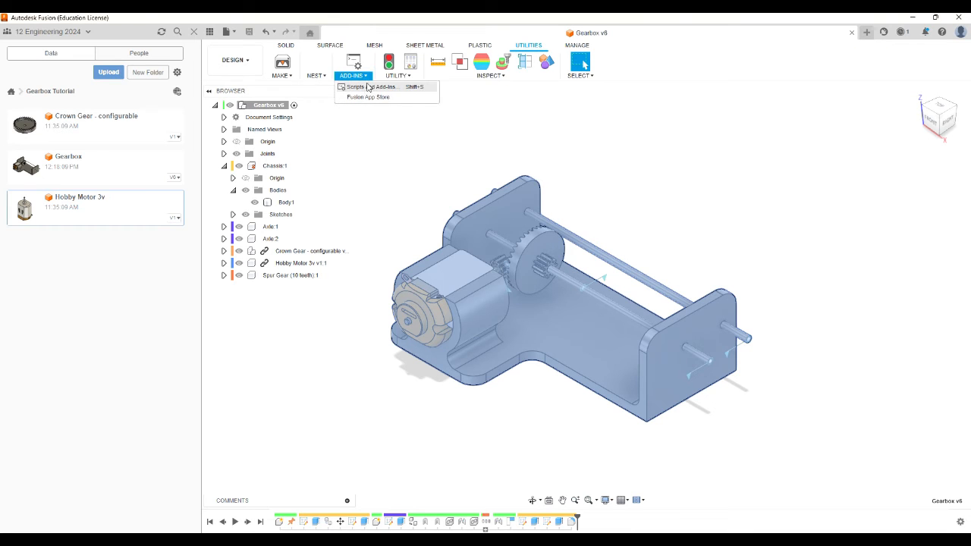
{"action": "left_click", "coordinate": [372, 85]}
{"action": "scroll", "coordinate": [555, 260], "scroll_direction": "down", "scroll_amount": 2}
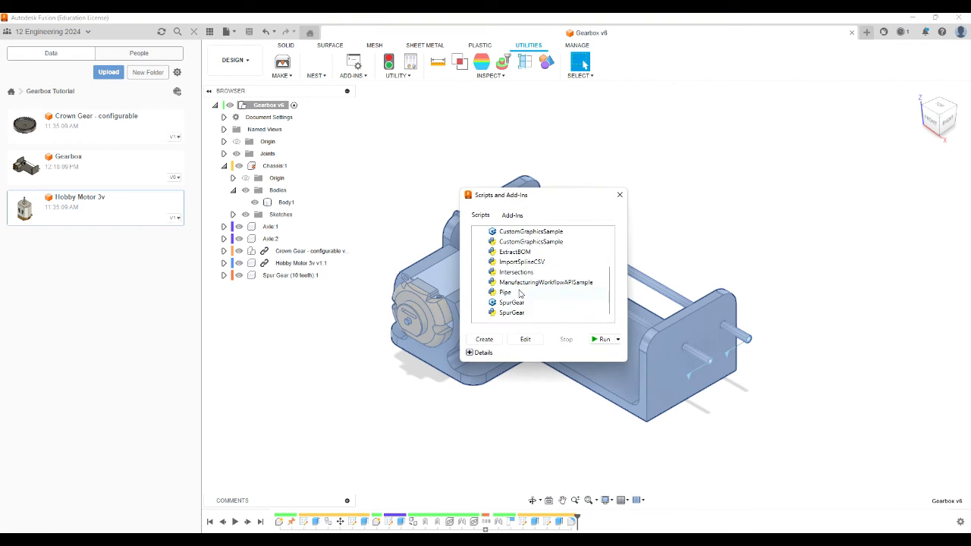
{"action": "left_click", "coordinate": [511, 313]}
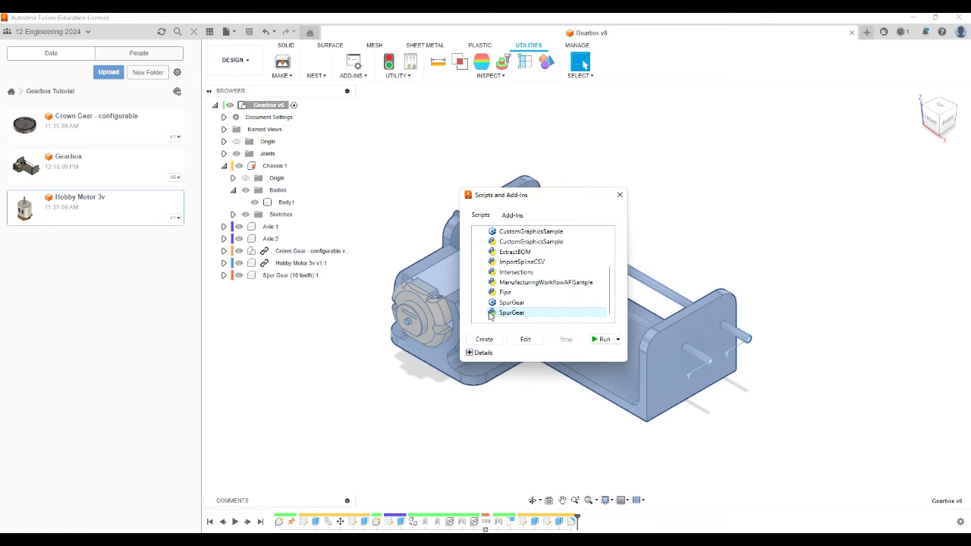
{"action": "left_click", "coordinate": [606, 340]}
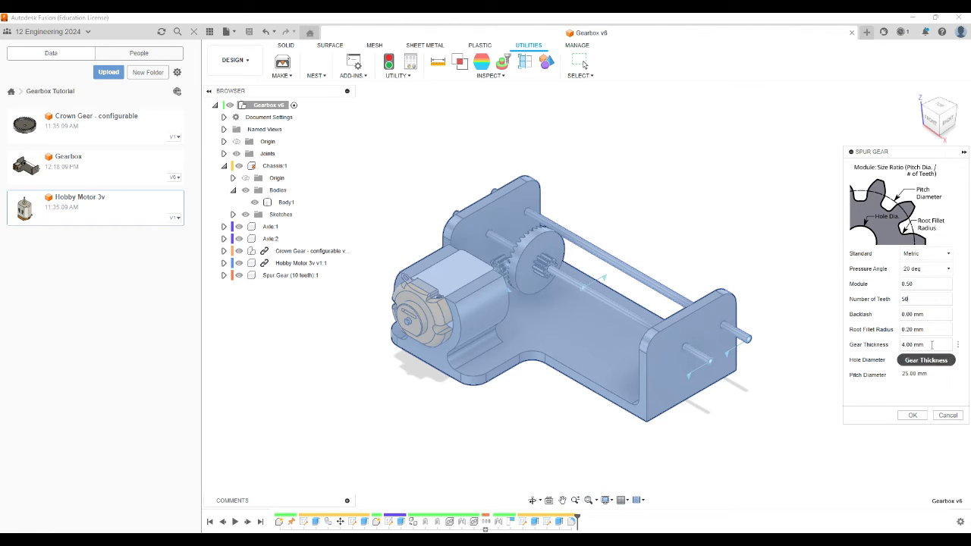
{"action": "left_click", "coordinate": [914, 345]}
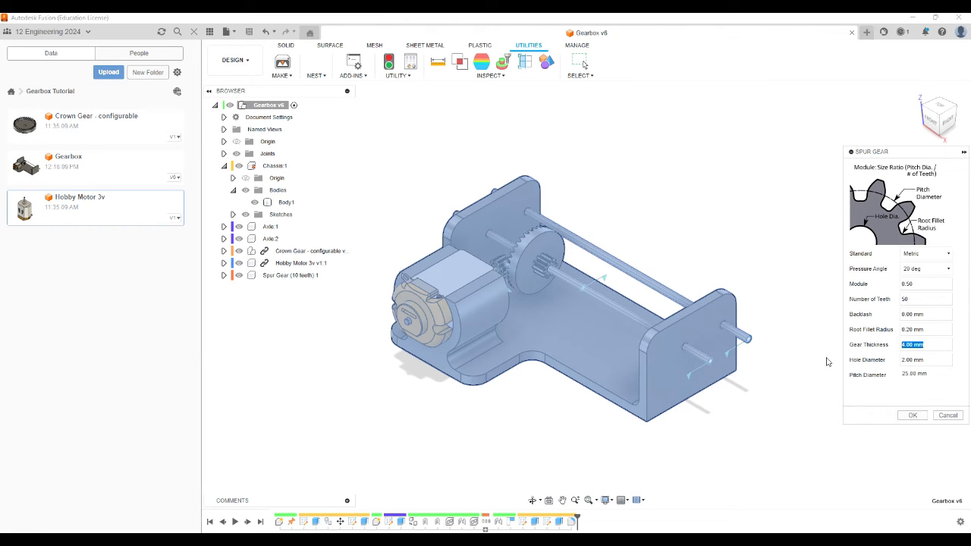
{"action": "type", "text": "1.5"}
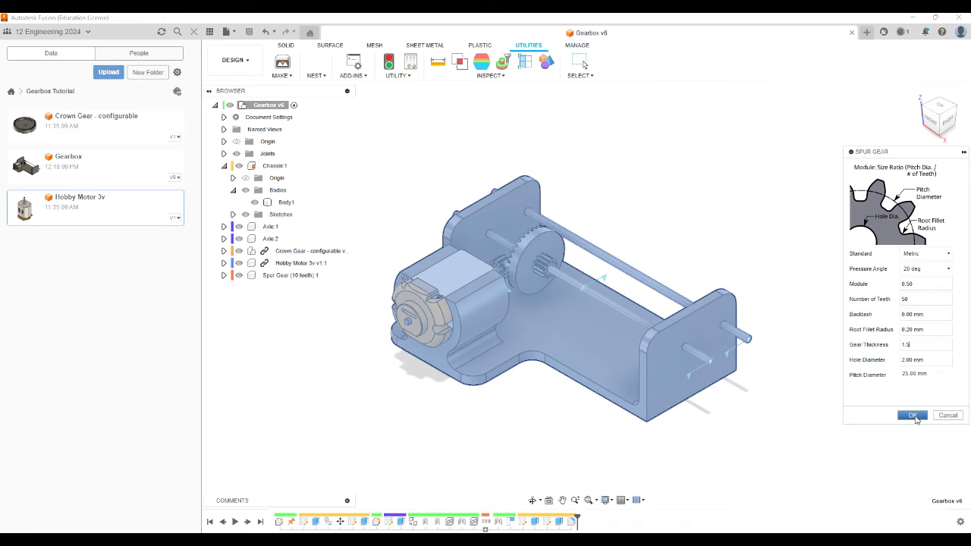
{"action": "left_click", "coordinate": [913, 416]}
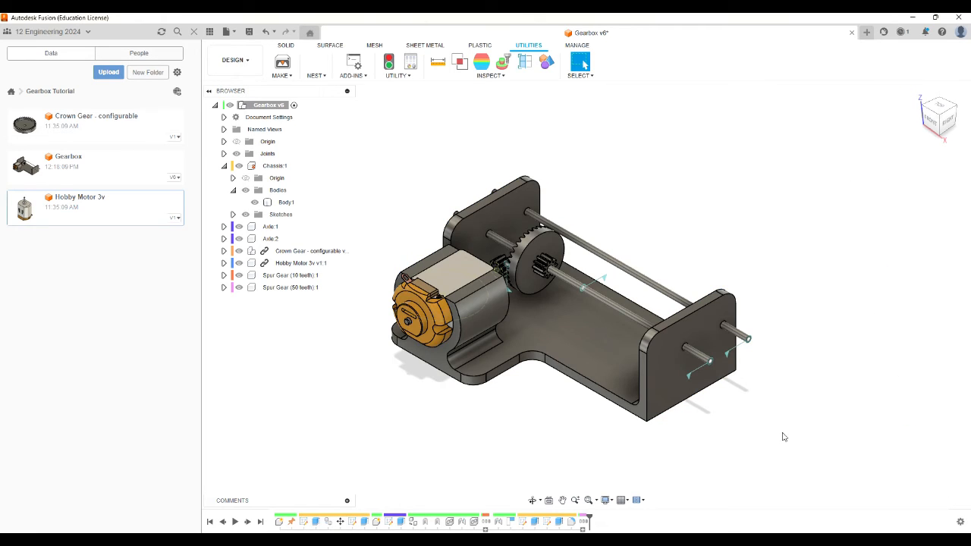
Step: Move the 50-tooth spur gear component 43 mm straight up in Z, clear of the chassis, without capturing the position
{"action": "mouse_move", "coordinate": [935, 120]}
{"action": "left_mouse_down"}
{"action": "mouse_move", "coordinate": [950, 130]}
{"action": "mouse_move", "coordinate": [966, 122]}
{"action": "mouse_move", "coordinate": [944, 114]}
{"action": "left_mouse_up"}
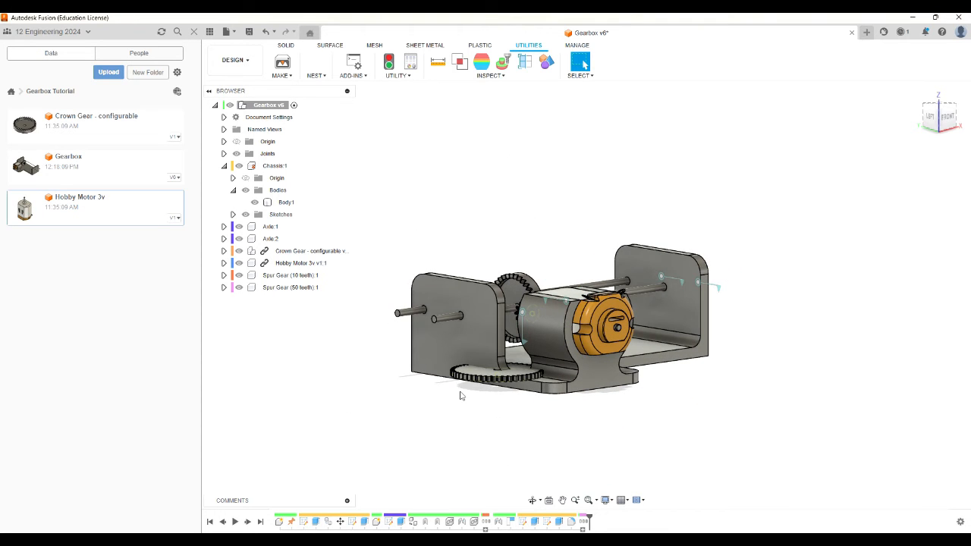
{"action": "scroll", "coordinate": [480, 381], "scroll_direction": "up", "scroll_amount": 5}
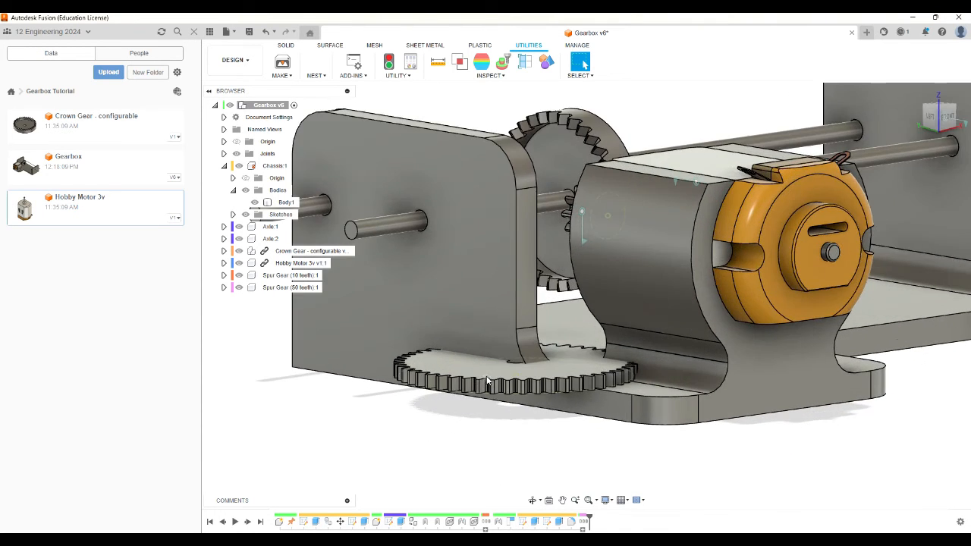
{"action": "scroll", "coordinate": [480, 380], "scroll_direction": "down", "scroll_amount": 2}
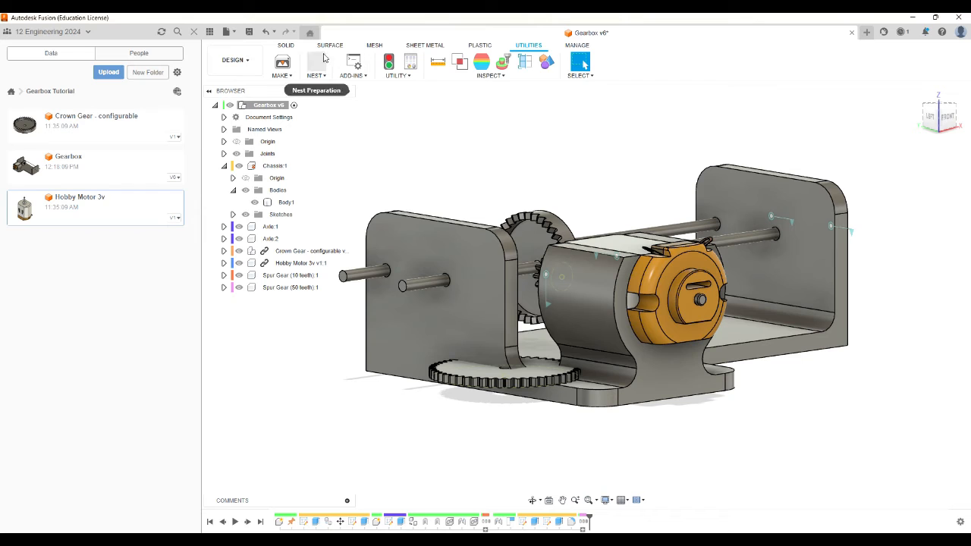
{"action": "left_click", "coordinate": [293, 48]}
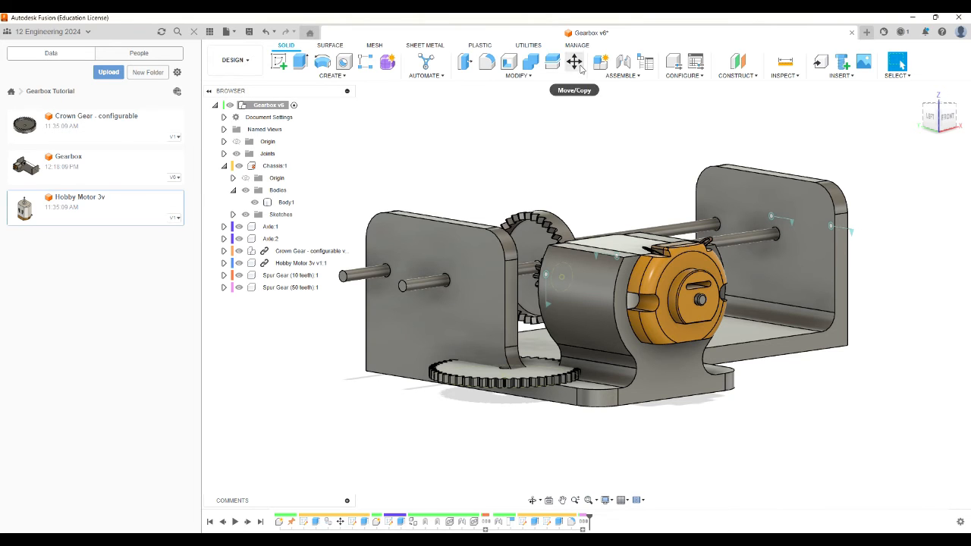
{"action": "left_click", "coordinate": [574, 62]}
{"action": "left_click", "coordinate": [480, 379]}
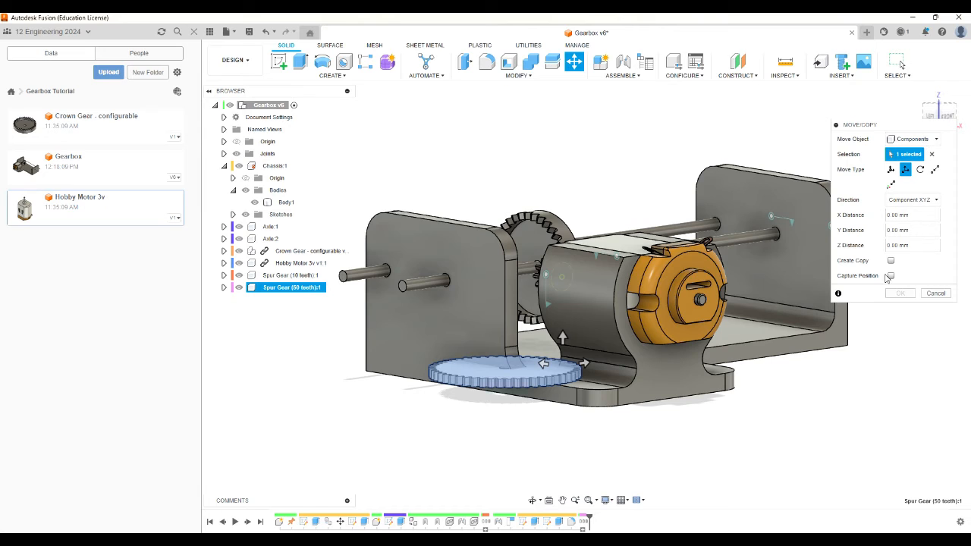
{"action": "left_click_drag", "start_coordinate": [562, 336], "coordinate": [562, 89]}
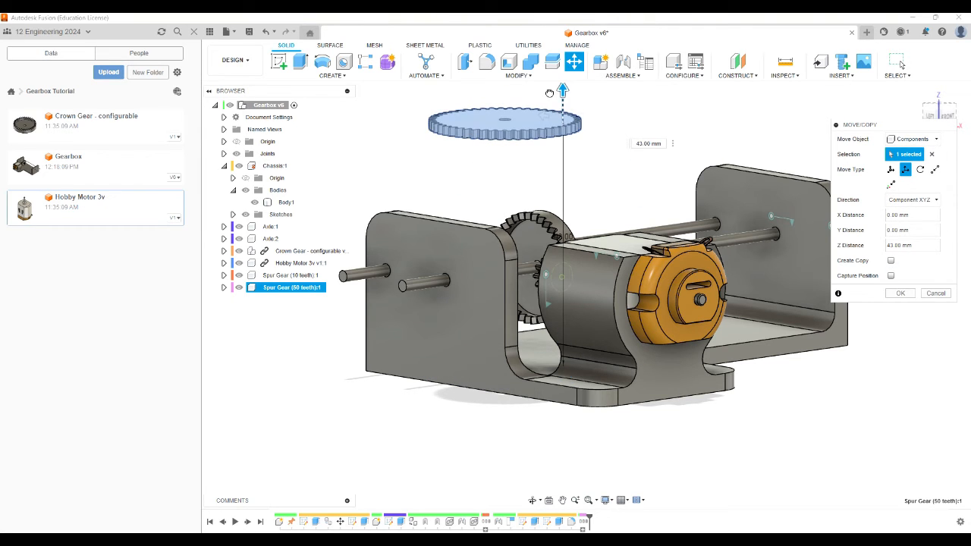
{"action": "left_click", "coordinate": [900, 293]}
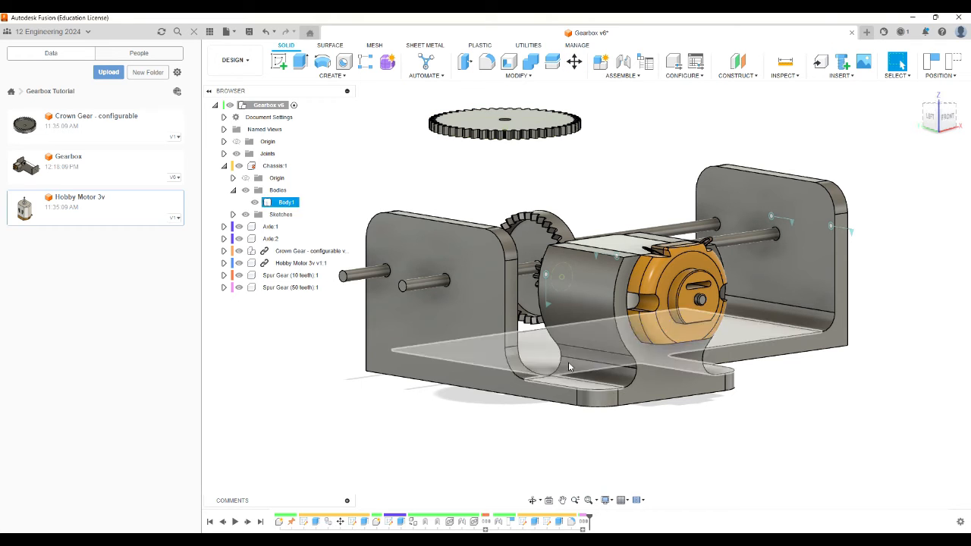
Step: Rename the 10-tooth spur gear component as "Motor Pinion"
{"action": "left_click_drag", "start_coordinate": [943, 117], "coordinate": [938, 122]}
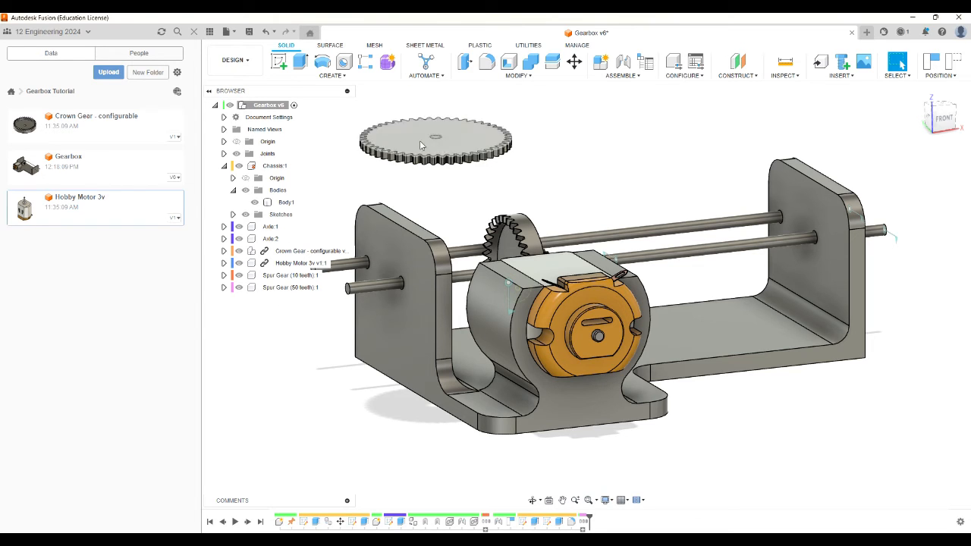
{"action": "left_click", "coordinate": [282, 288]}
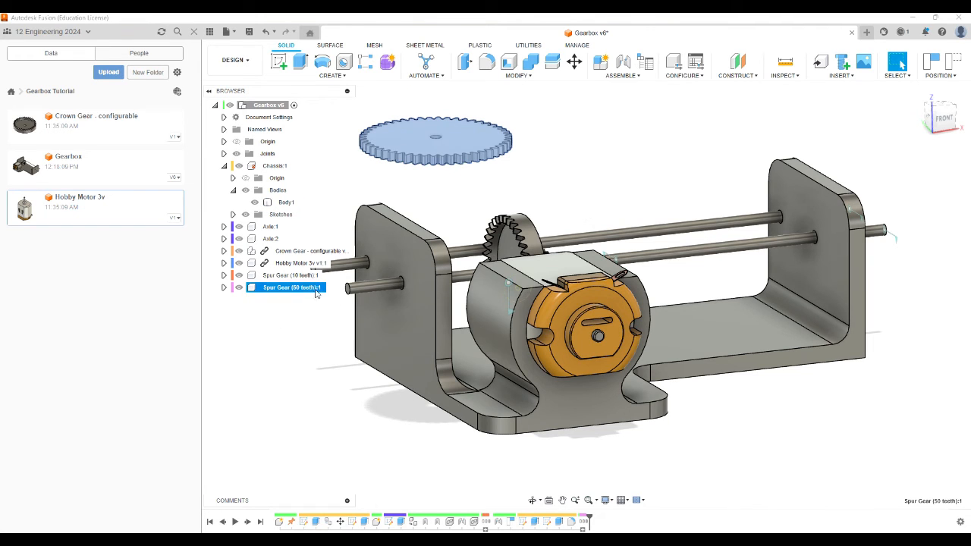
{"action": "left_click", "coordinate": [288, 277]}
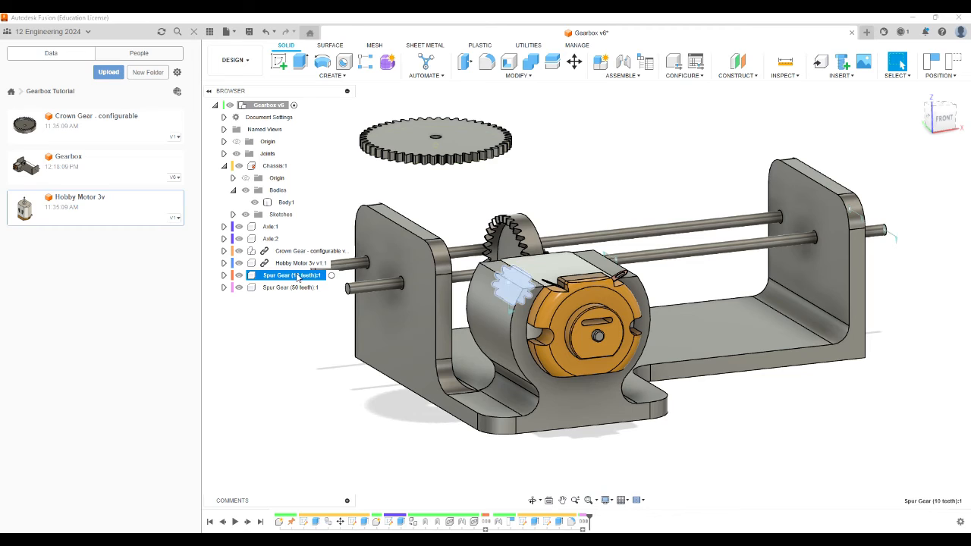
{"action": "left_click", "coordinate": [297, 275]}
{"action": "type", "text": "Mo"}
{"action": "type", "text": "tor Pinion"}
{"action": "key", "text": "Return"}
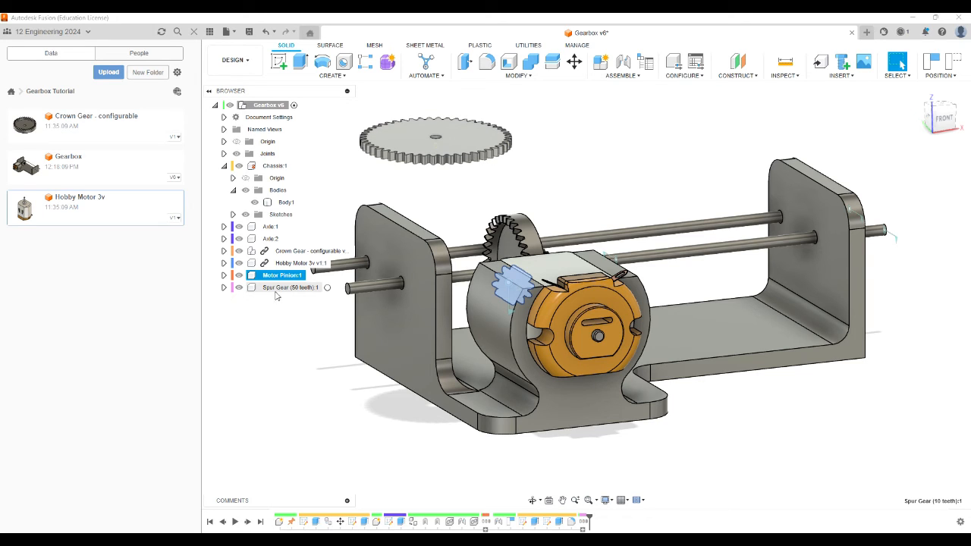
Step: With the 50-tooth spur gear component active, run the Python SpurGear script for a metric gear: module 0.50, 10 teeth, 4 mm thick, 2 mm hole
{"action": "left_click", "coordinate": [326, 289]}
{"action": "left_click", "coordinate": [332, 288]}
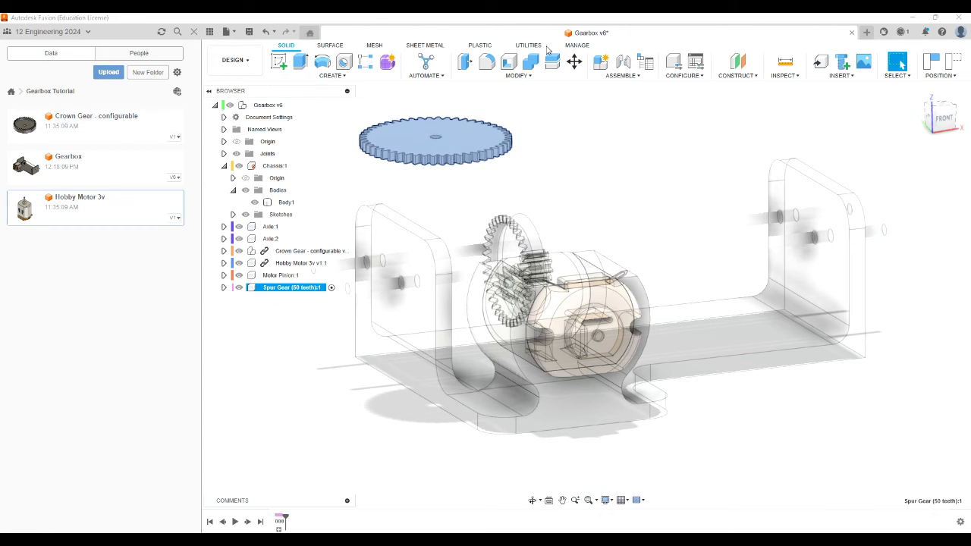
{"action": "left_click", "coordinate": [541, 48]}
{"action": "left_click", "coordinate": [352, 75]}
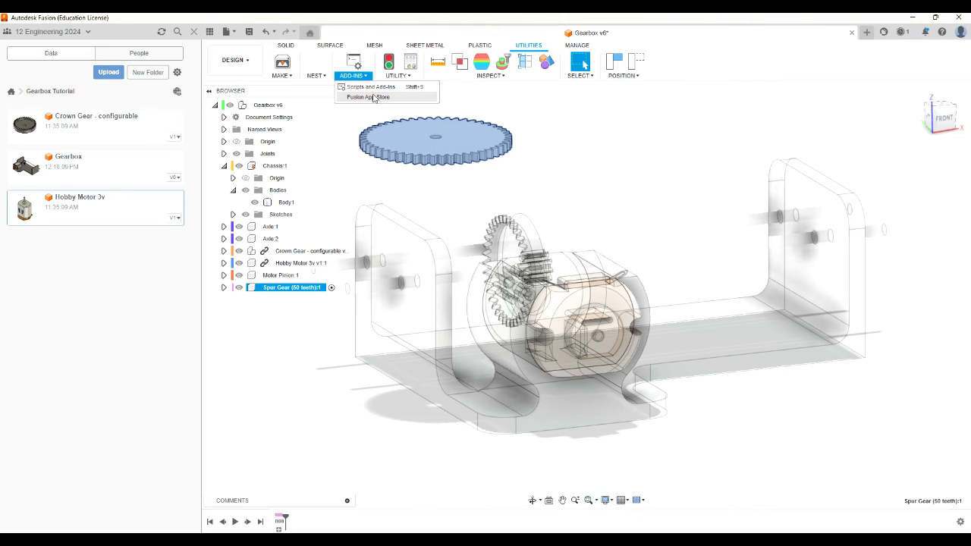
{"action": "left_click", "coordinate": [371, 86]}
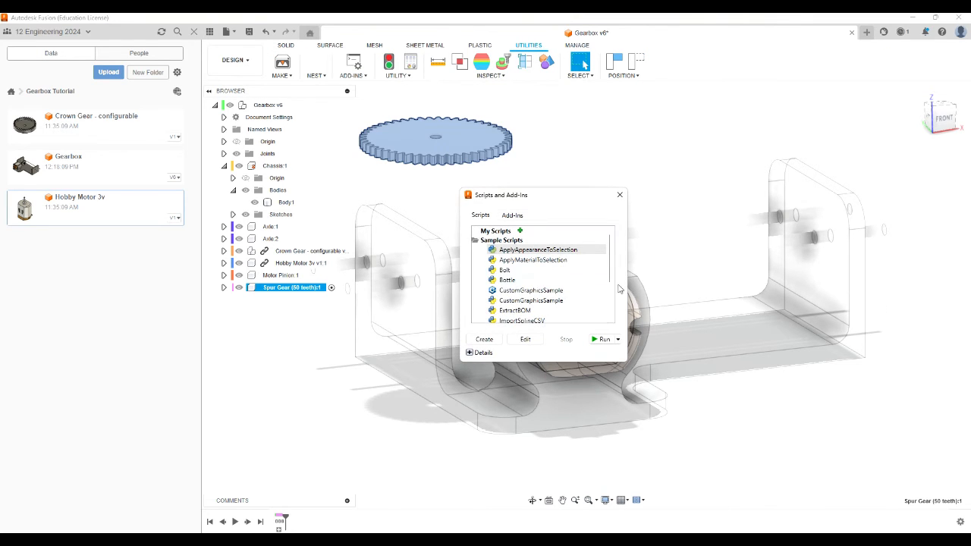
{"action": "scroll", "coordinate": [567, 286], "scroll_direction": "down", "scroll_amount": 3}
{"action": "left_click", "coordinate": [528, 314]}
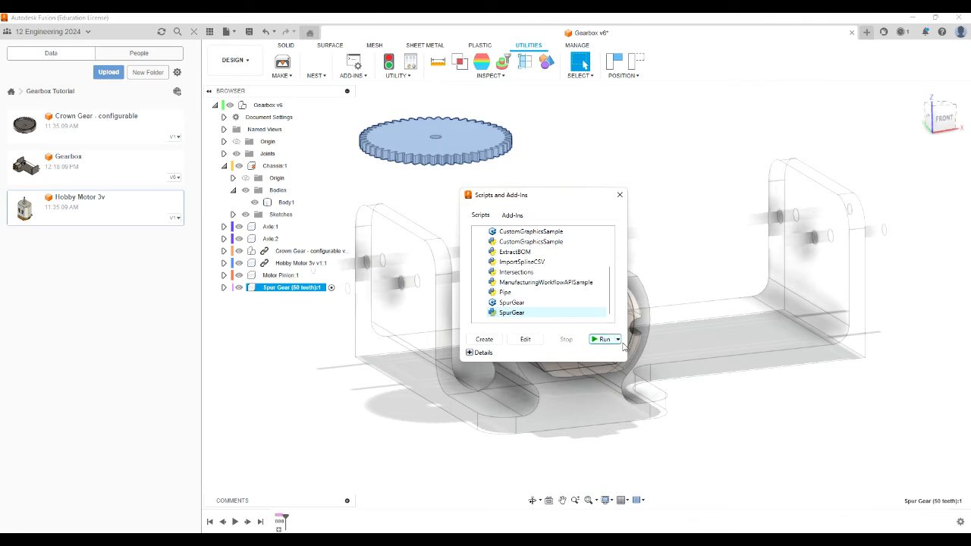
{"action": "left_click", "coordinate": [603, 339]}
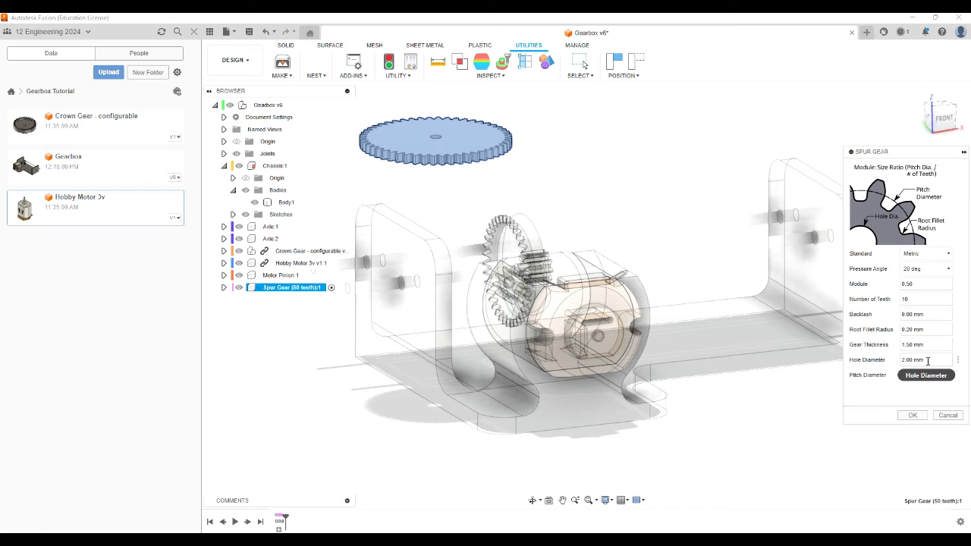
{"action": "left_click_drag", "start_coordinate": [931, 346], "coordinate": [888, 349]}
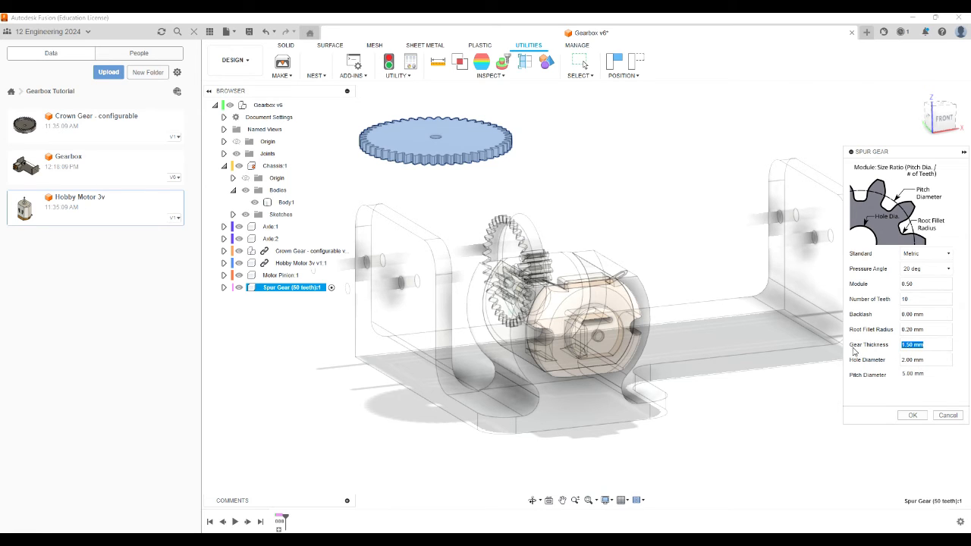
{"action": "type", "text": "4"}
{"action": "left_click", "coordinate": [913, 416]}
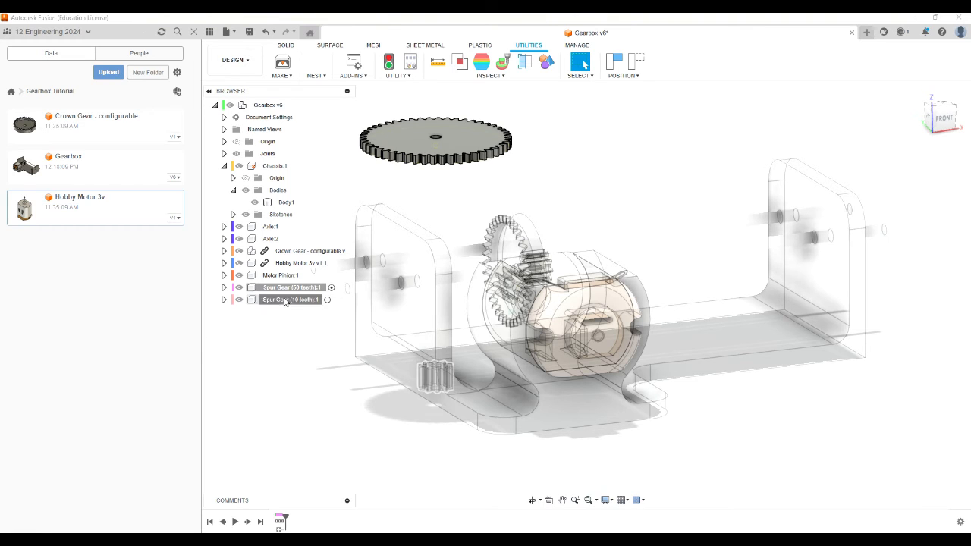
Step: Move the new 10-tooth spur gear component 31 mm straight up in Z, below the 50-tooth gear, without capturing the position
{"action": "left_click", "coordinate": [286, 300]}
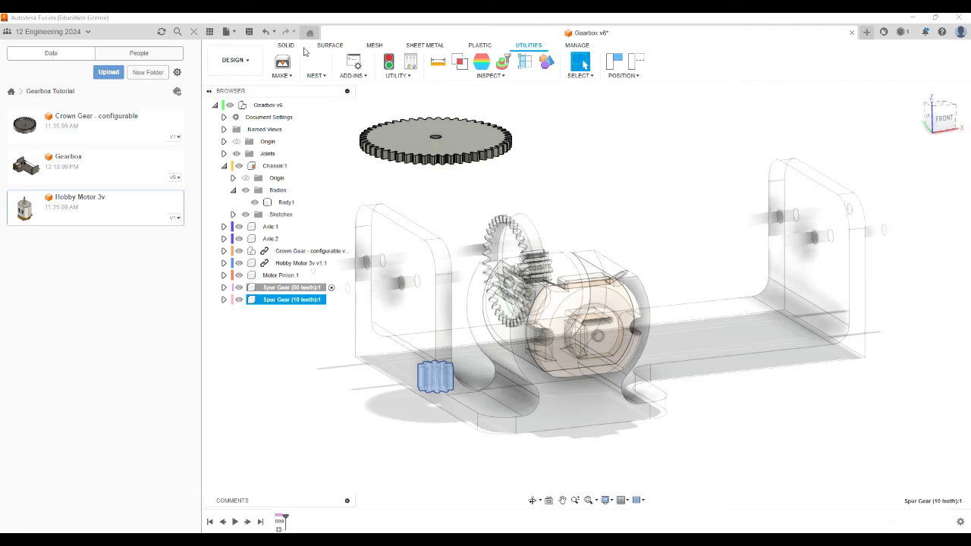
{"action": "left_click", "coordinate": [285, 45]}
{"action": "left_click", "coordinate": [575, 61]}
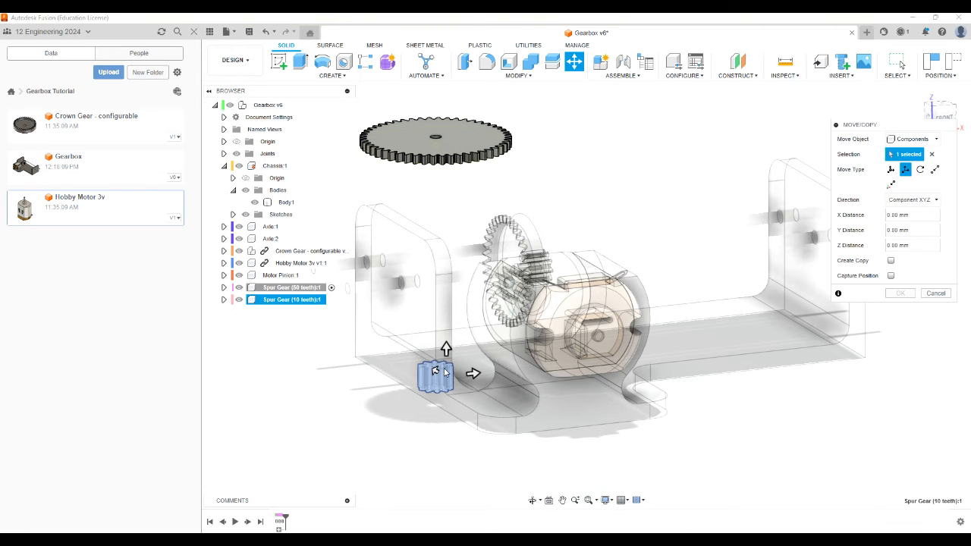
{"action": "left_click_drag", "start_coordinate": [448, 351], "coordinate": [642, 205]}
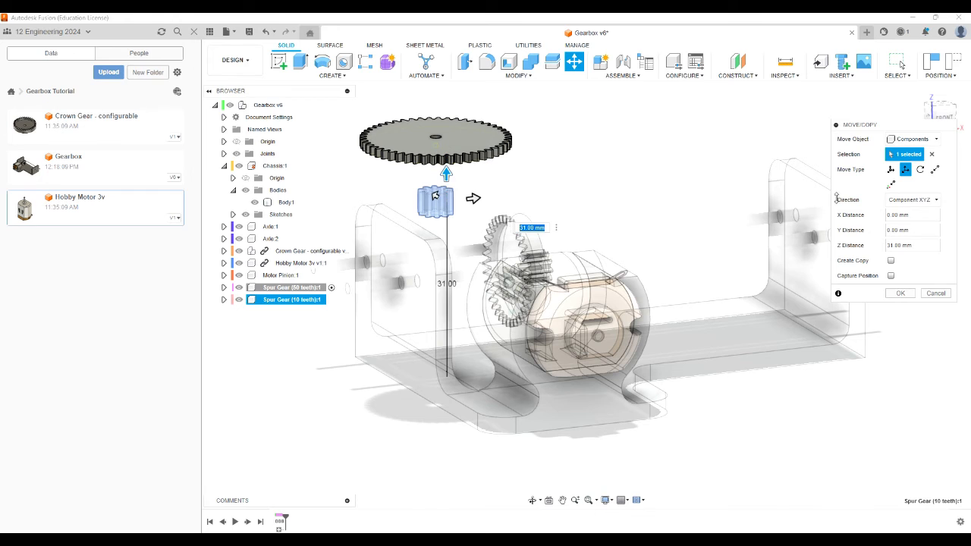
{"action": "left_click", "coordinate": [900, 293]}
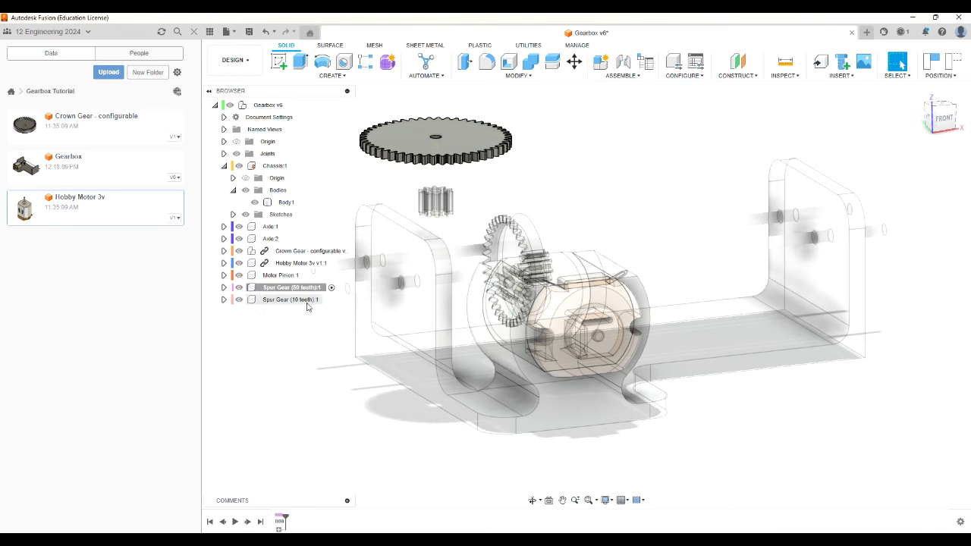
Step: In the top-level Gearbox assembly, start a joint from the 10-tooth gear's underside hole centre to the hole centre on the 50-tooth gear's upper face
{"action": "left_click", "coordinate": [294, 105]}
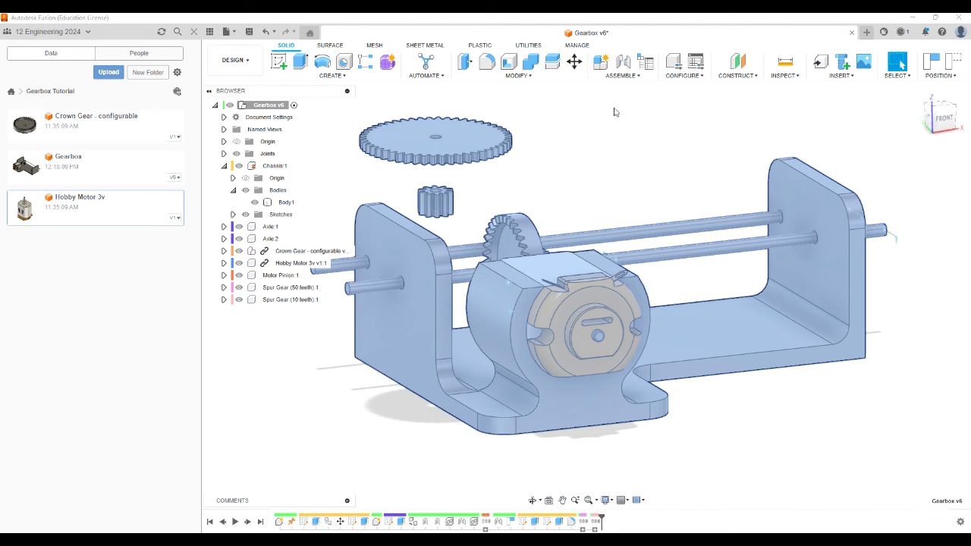
{"action": "key", "text": "j"}
{"action": "mouse_move", "coordinate": [944, 111]}
{"action": "left_mouse_down"}
{"action": "mouse_move", "coordinate": [943, 93]}
{"action": "mouse_move", "coordinate": [941, 104]}
{"action": "left_mouse_up"}
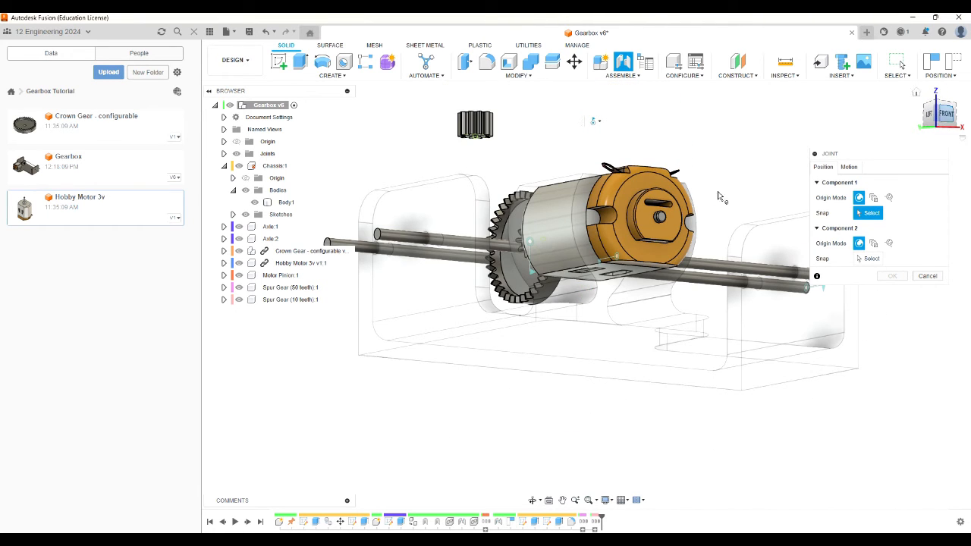
{"action": "scroll", "coordinate": [450, 120], "scroll_direction": "up", "scroll_amount": 5}
{"action": "left_click_drag", "start_coordinate": [944, 112], "coordinate": [943, 100]}
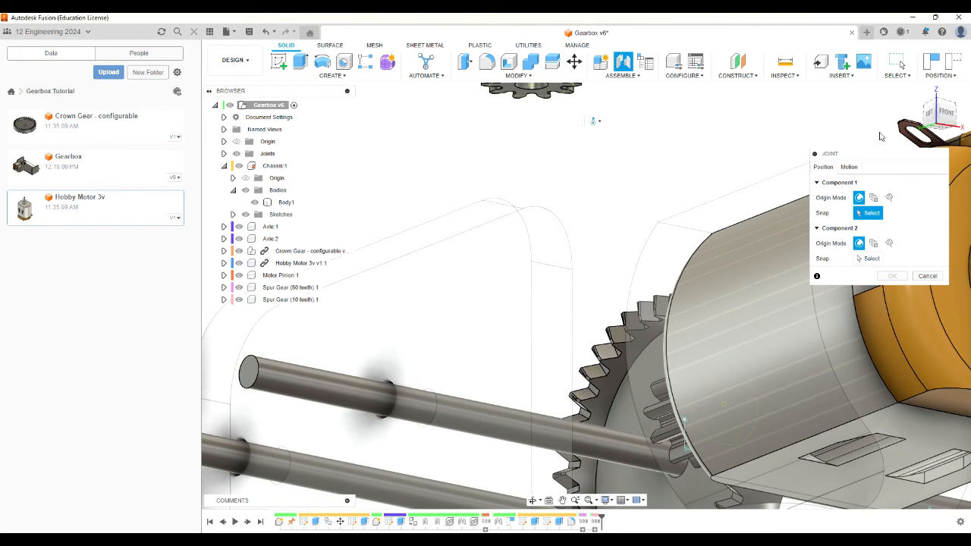
{"action": "scroll", "coordinate": [463, 445], "scroll_direction": "down", "scroll_amount": 5}
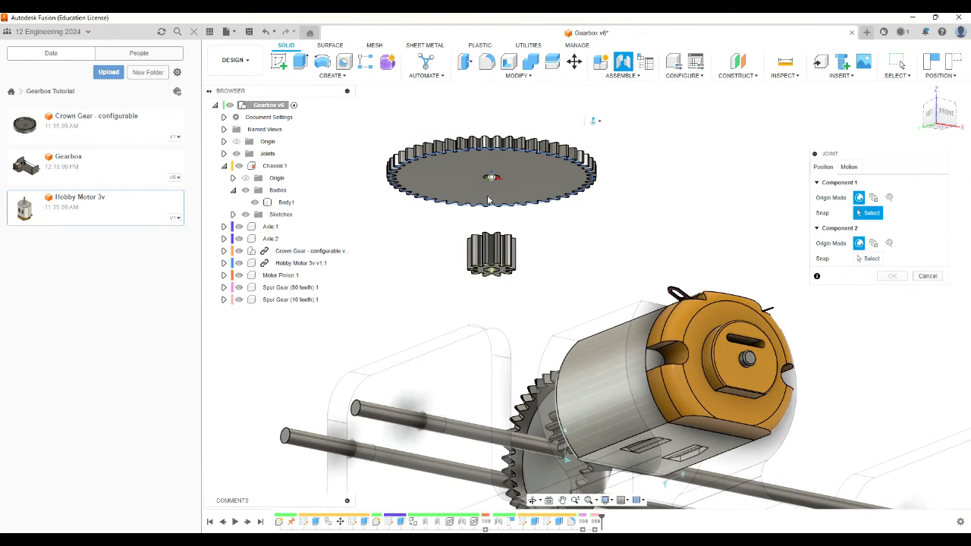
{"action": "scroll", "coordinate": [460, 425], "scroll_direction": "up", "scroll_amount": 5}
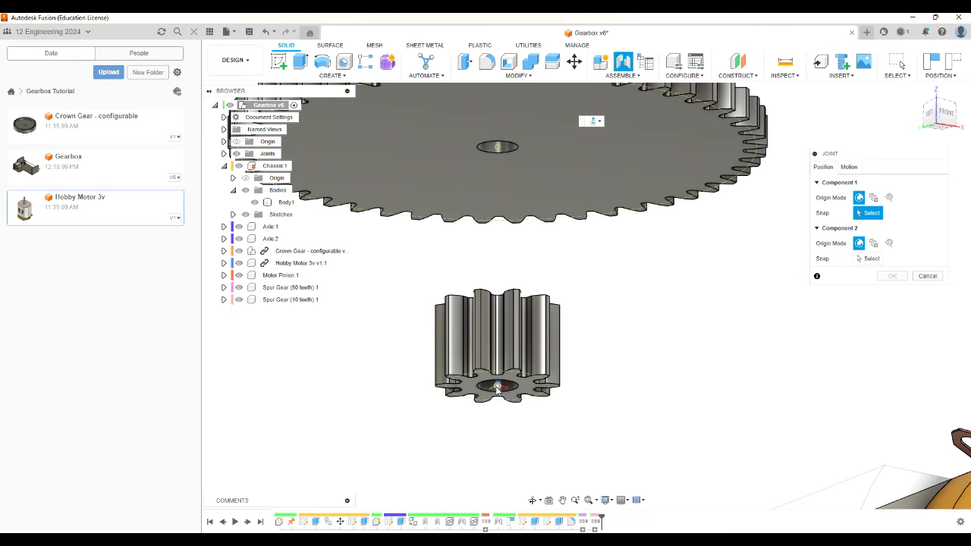
{"action": "left_click", "coordinate": [498, 388]}
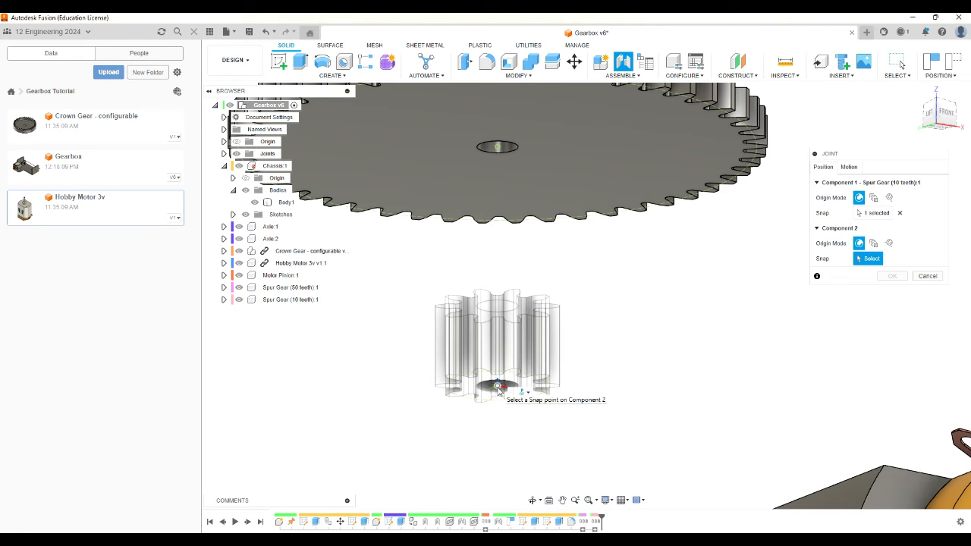
{"action": "left_click_drag", "start_coordinate": [946, 111], "coordinate": [949, 137]}
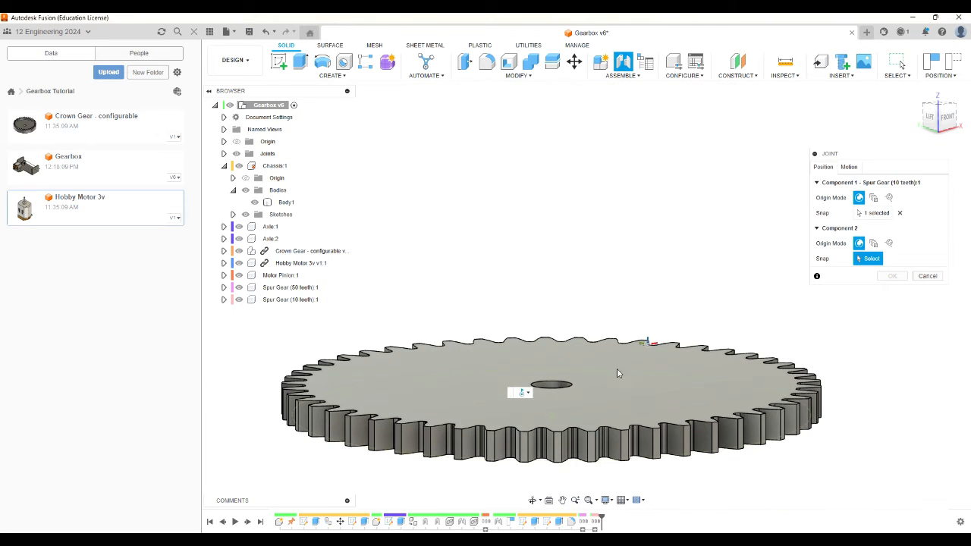
{"action": "left_click", "coordinate": [551, 387]}
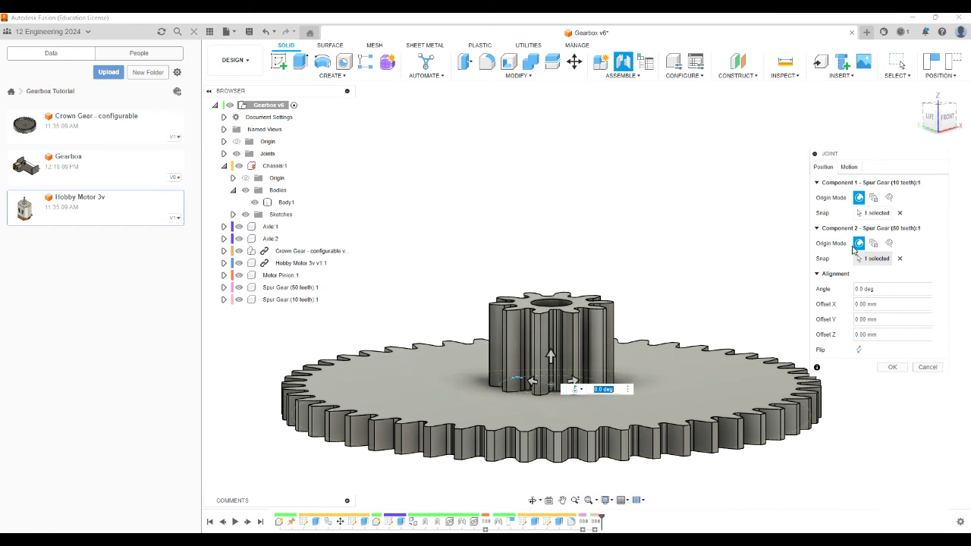
Step: Set the joint's motion type to Rigid, preview the motion and complete the joint
{"action": "left_click", "coordinate": [849, 167]}
{"action": "left_click", "coordinate": [895, 182]}
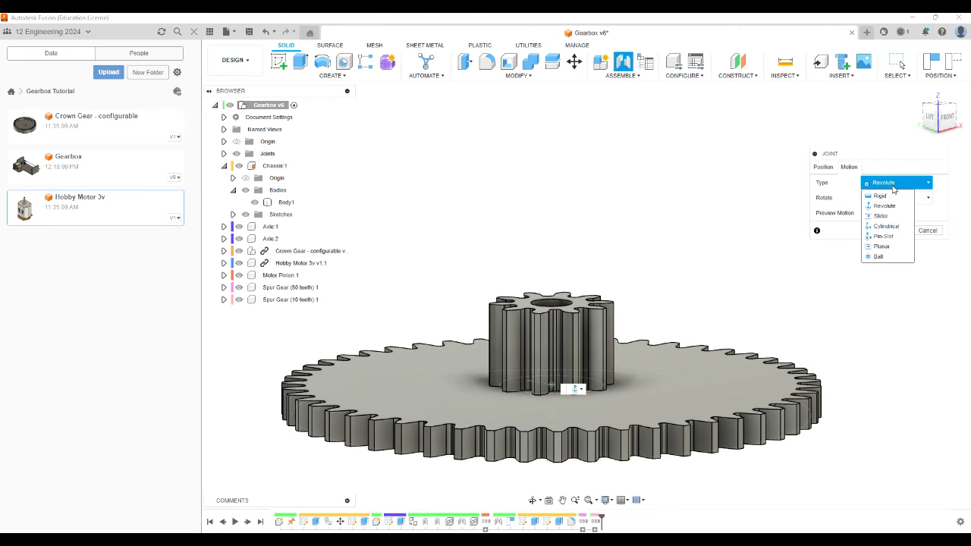
{"action": "left_click", "coordinate": [886, 197]}
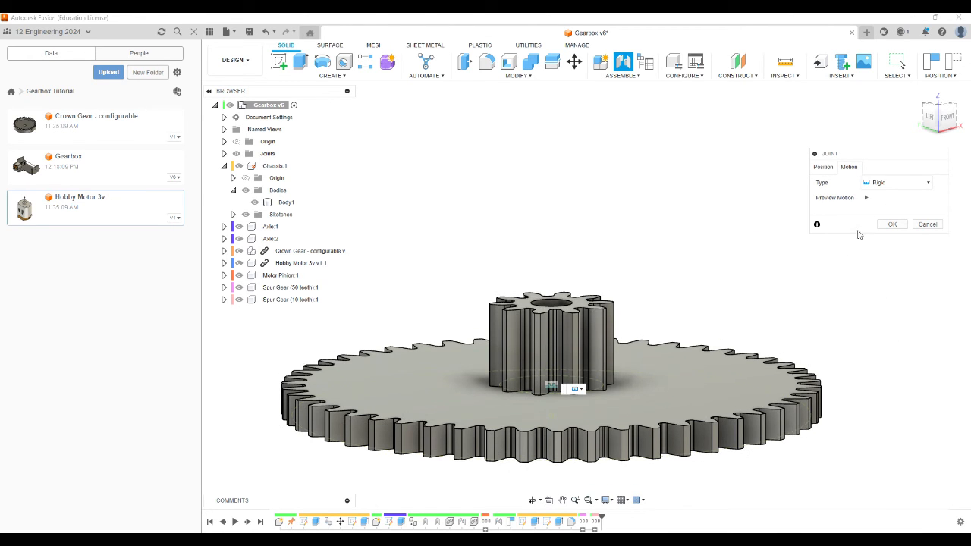
{"action": "left_click", "coordinate": [868, 198]}
{"action": "left_click", "coordinate": [897, 226]}
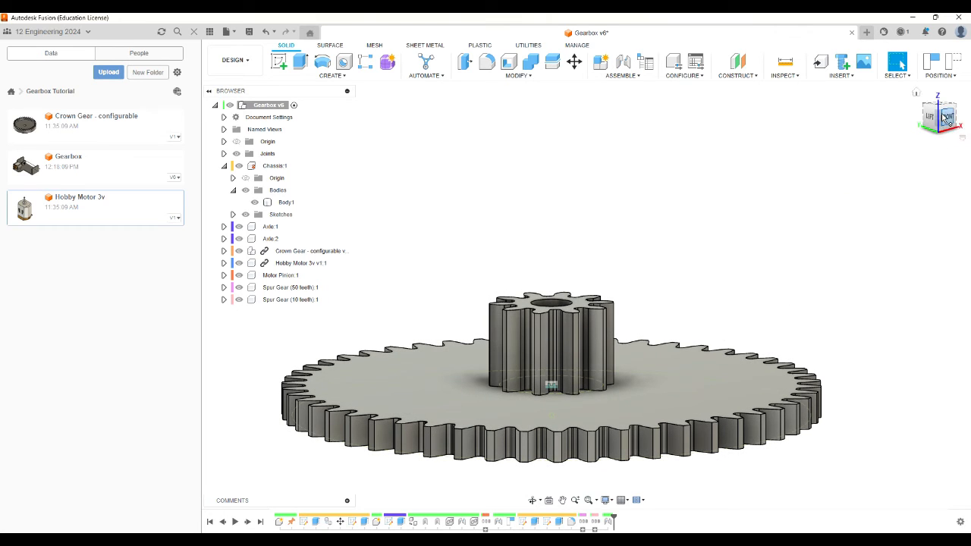
Step: Return to the home view and nest the 10-tooth spur gear component inside the 50-tooth spur gear component, capturing the component positions
{"action": "mouse_move", "coordinate": [945, 120]}
{"action": "left_mouse_down"}
{"action": "mouse_move", "coordinate": [946, 95]}
{"action": "mouse_move", "coordinate": [944, 113]}
{"action": "left_mouse_up"}
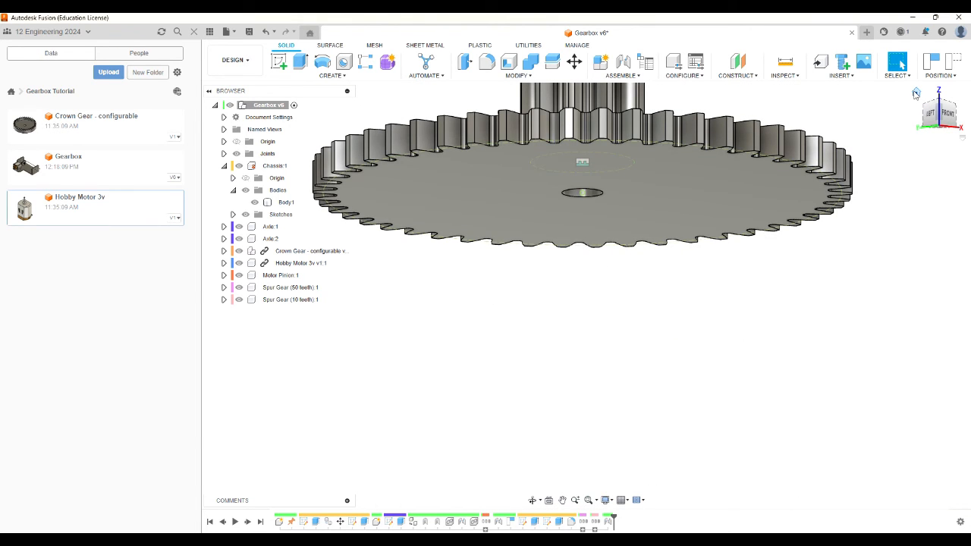
{"action": "left_click", "coordinate": [918, 94]}
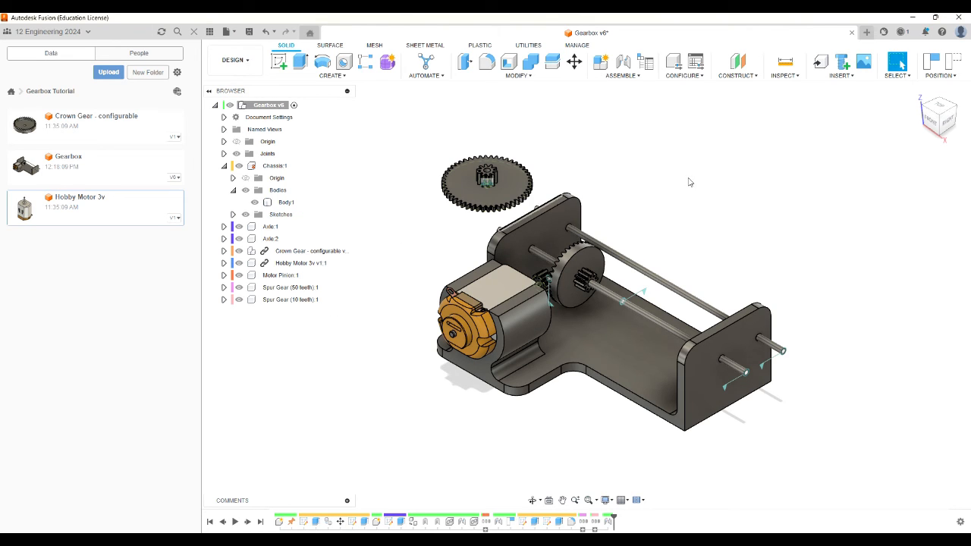
{"action": "left_click", "coordinate": [262, 302]}
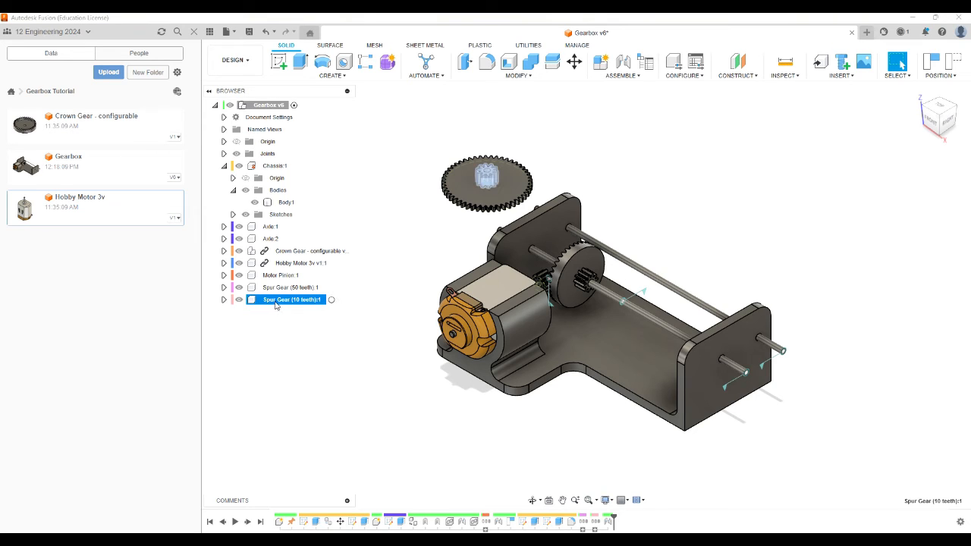
{"action": "left_click", "coordinate": [276, 301]}
{"action": "left_click_drag", "start_coordinate": [281, 301], "coordinate": [284, 292]}
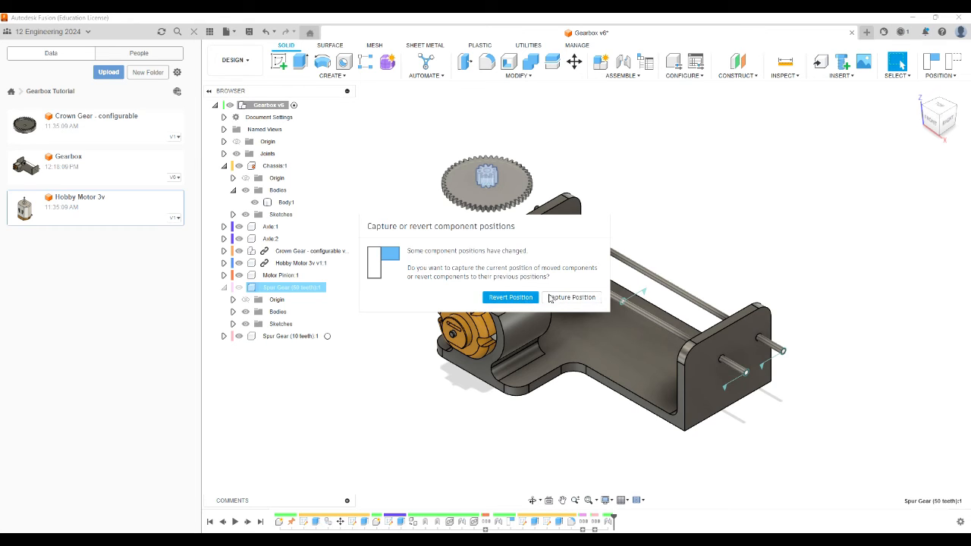
{"action": "left_click", "coordinate": [557, 298]}
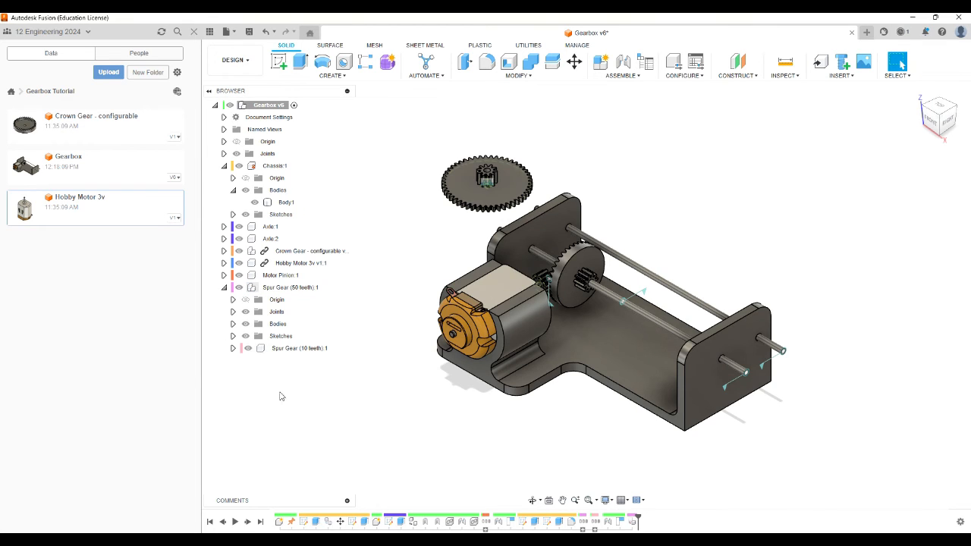
Step: Expand the bodies of the 50-tooth gear and its nested 10-tooth gear, and examine which body belongs to each component
{"action": "scroll", "coordinate": [486, 249], "scroll_direction": "up", "scroll_amount": 1}
{"action": "scroll", "coordinate": [486, 250], "scroll_direction": "down", "scroll_amount": 2}
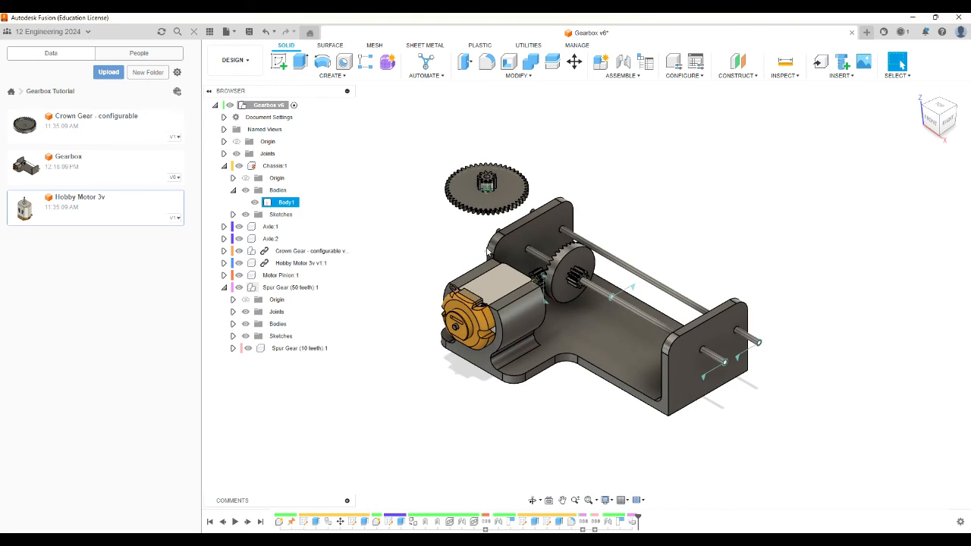
{"action": "scroll", "coordinate": [486, 250], "scroll_direction": "up", "scroll_amount": 2}
{"action": "left_click", "coordinate": [467, 257]}
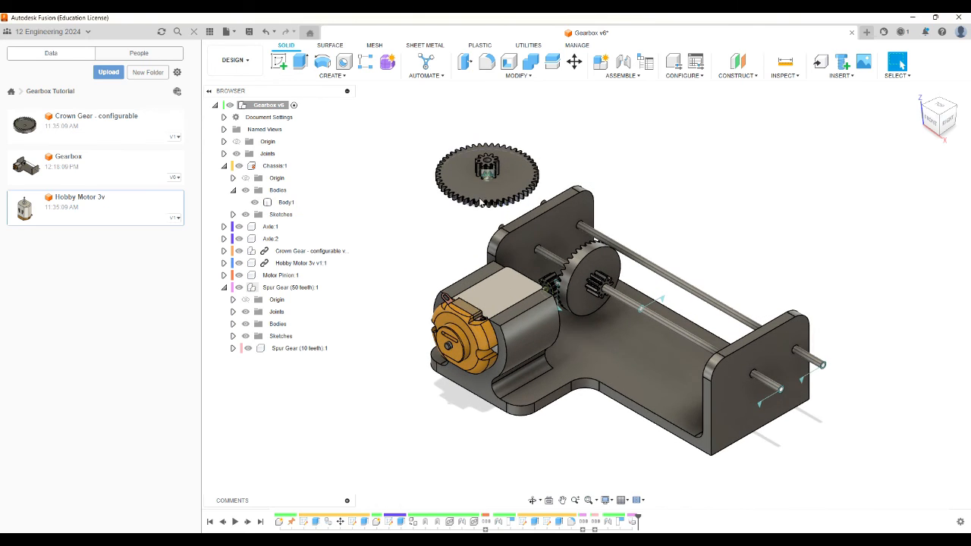
{"action": "left_click", "coordinate": [232, 348]}
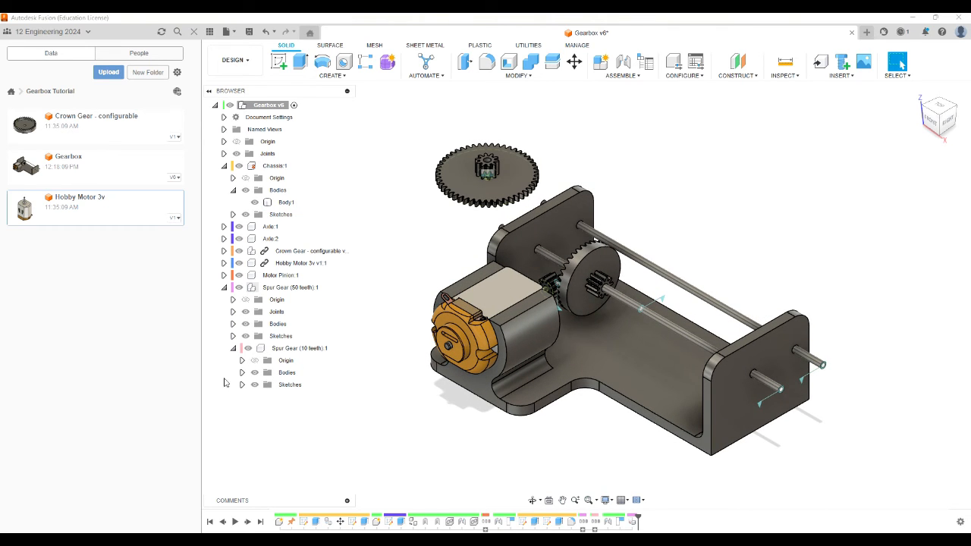
{"action": "left_click", "coordinate": [242, 372]}
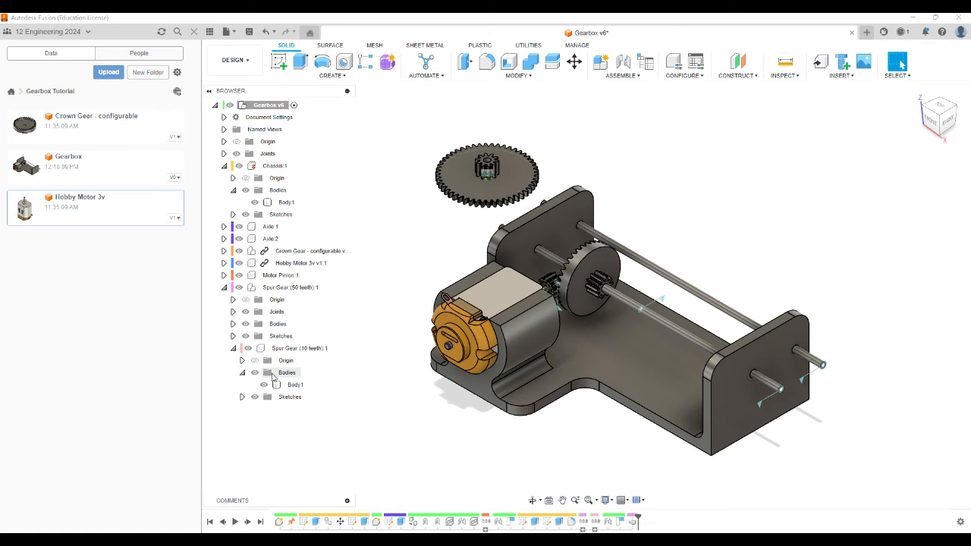
{"action": "left_click", "coordinate": [233, 324]}
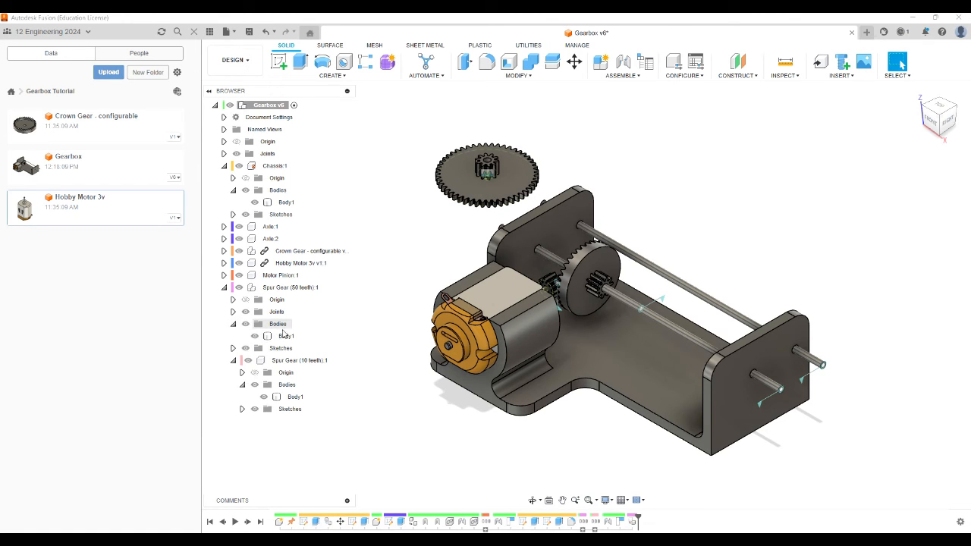
{"action": "left_click", "coordinate": [285, 338]}
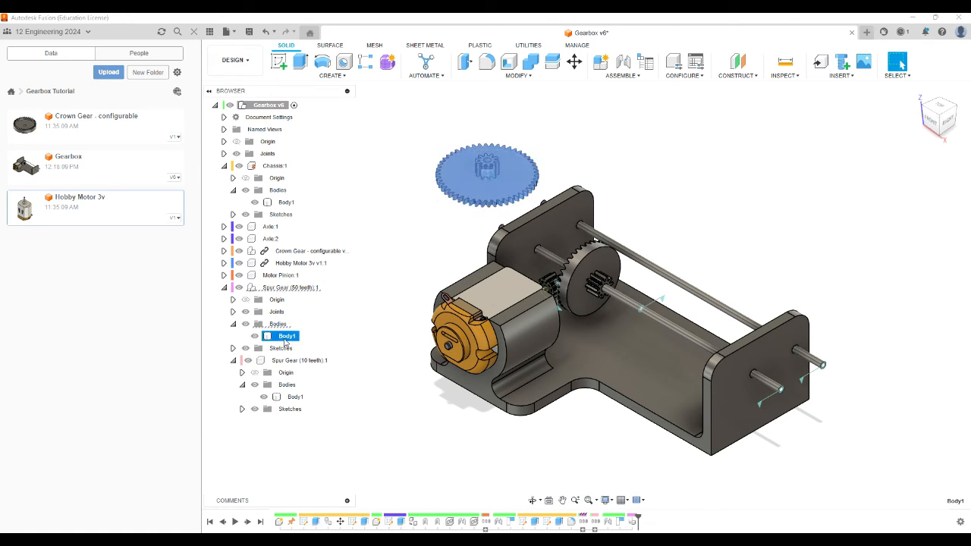
{"action": "left_click", "coordinate": [294, 398]}
{"action": "left_click", "coordinate": [397, 349]}
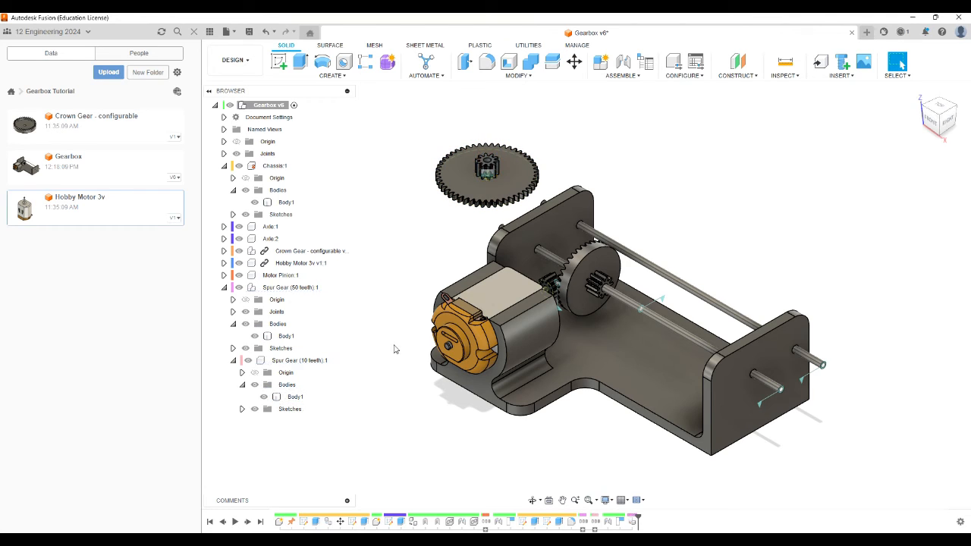
{"action": "left_click", "coordinate": [295, 396]}
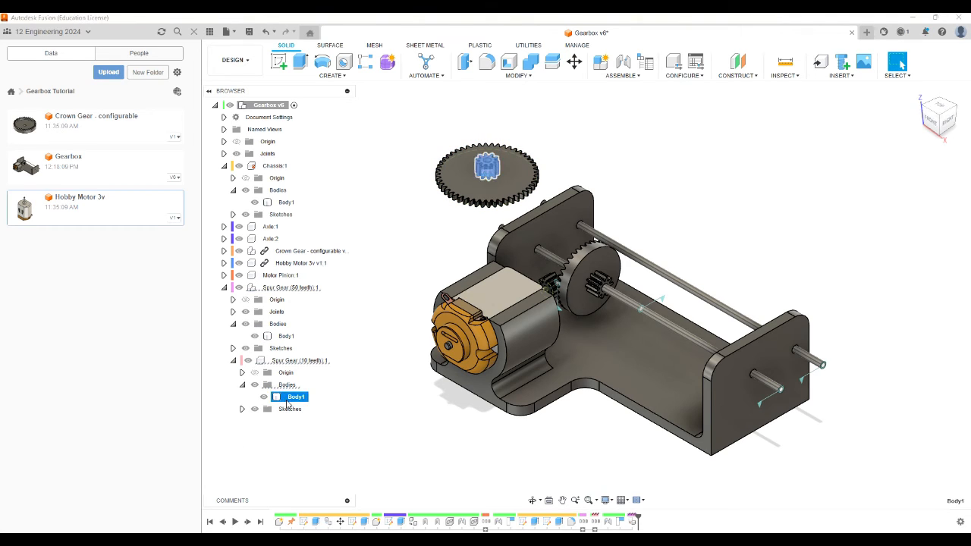
Step: Combine the 50-tooth gear body with the nested 10-tooth gear body as a join, and collapse the 50-tooth gear component
{"action": "left_click", "coordinate": [285, 336]}
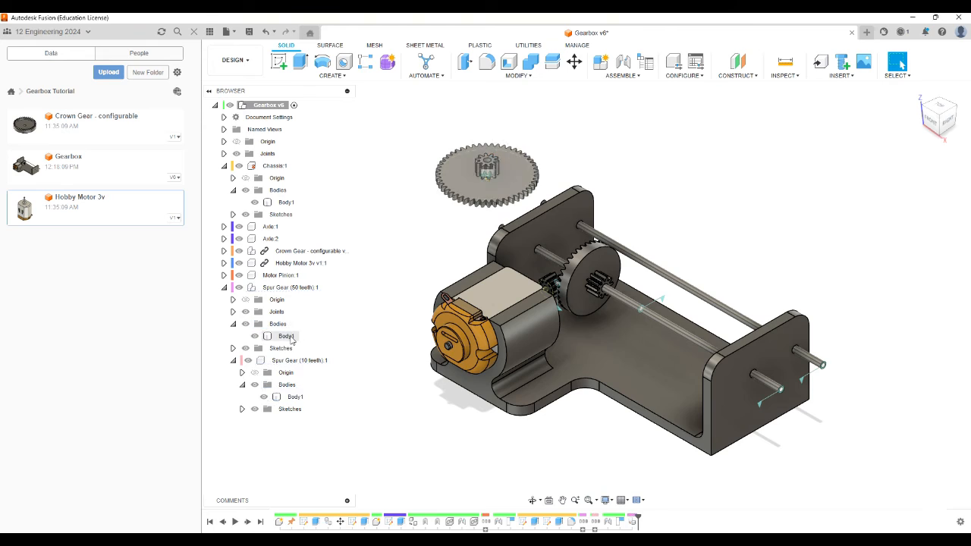
{"action": "left_click", "coordinate": [293, 397], "text": "ctrl"}
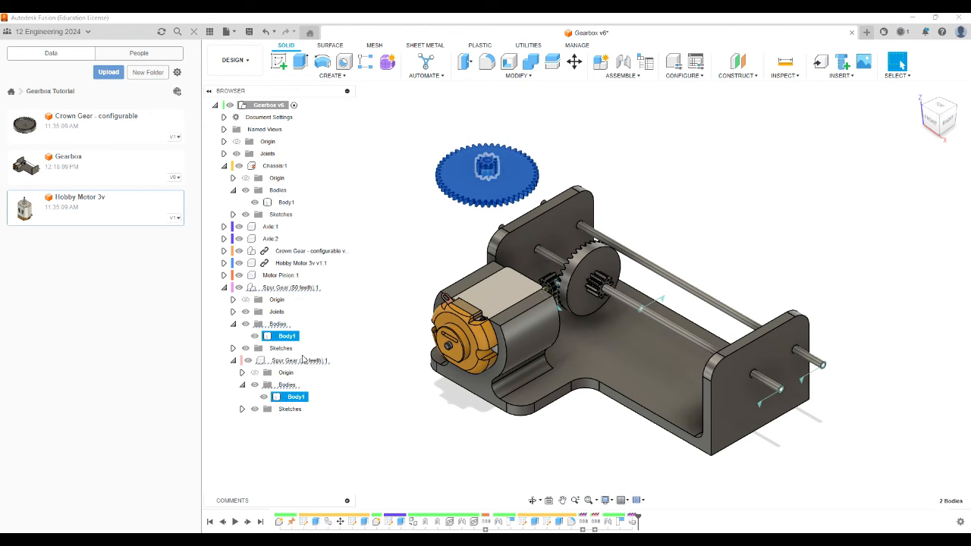
{"action": "left_click", "coordinate": [532, 67]}
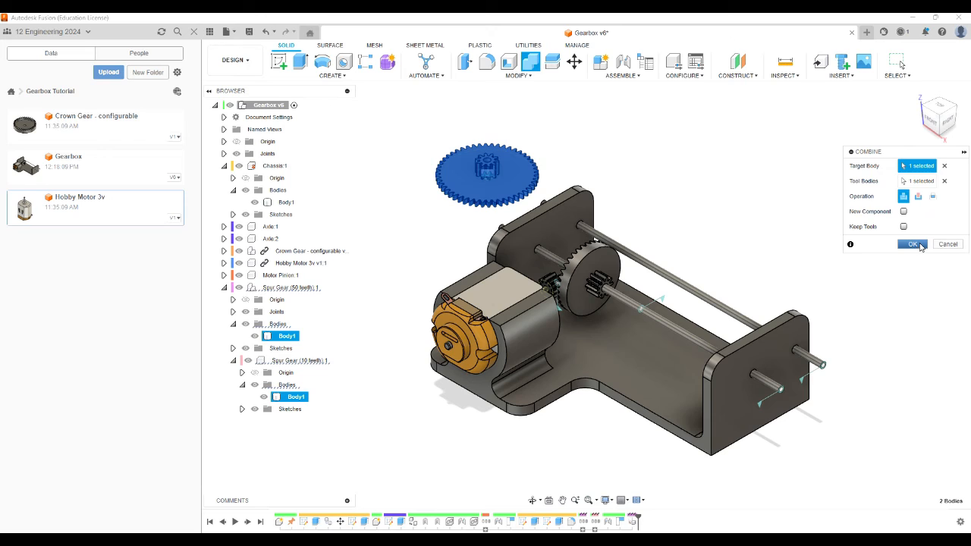
{"action": "left_click", "coordinate": [912, 245]}
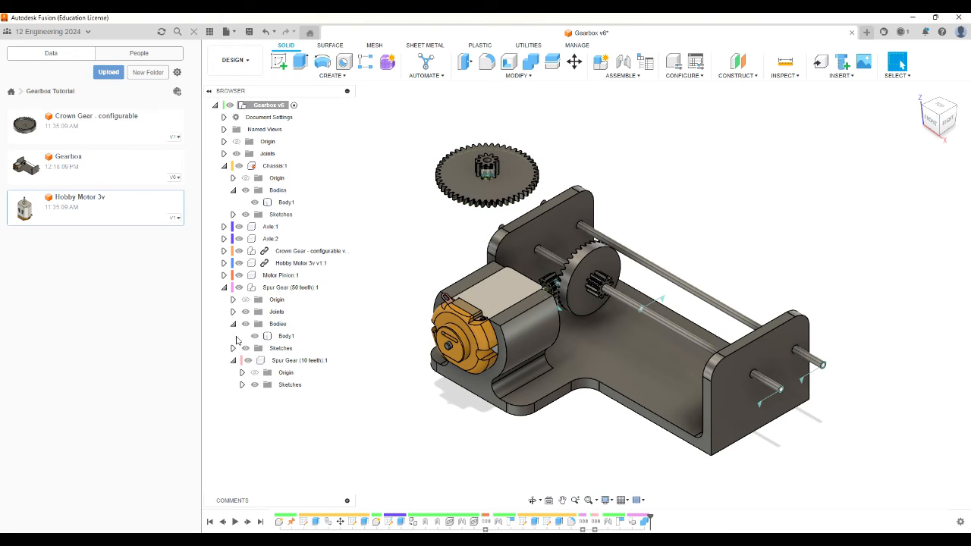
{"action": "left_click", "coordinate": [226, 289]}
{"action": "left_click", "coordinate": [225, 289]}
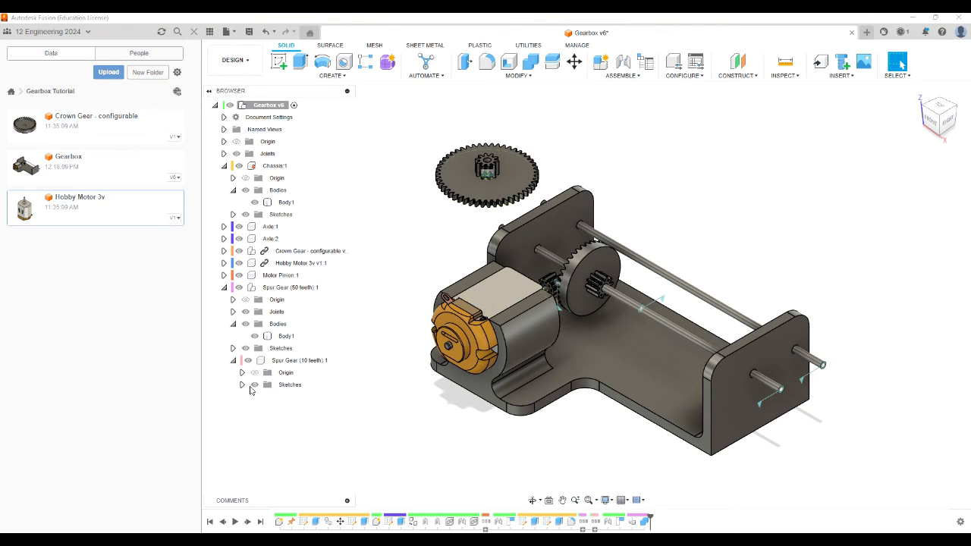
{"action": "left_click", "coordinate": [233, 324]}
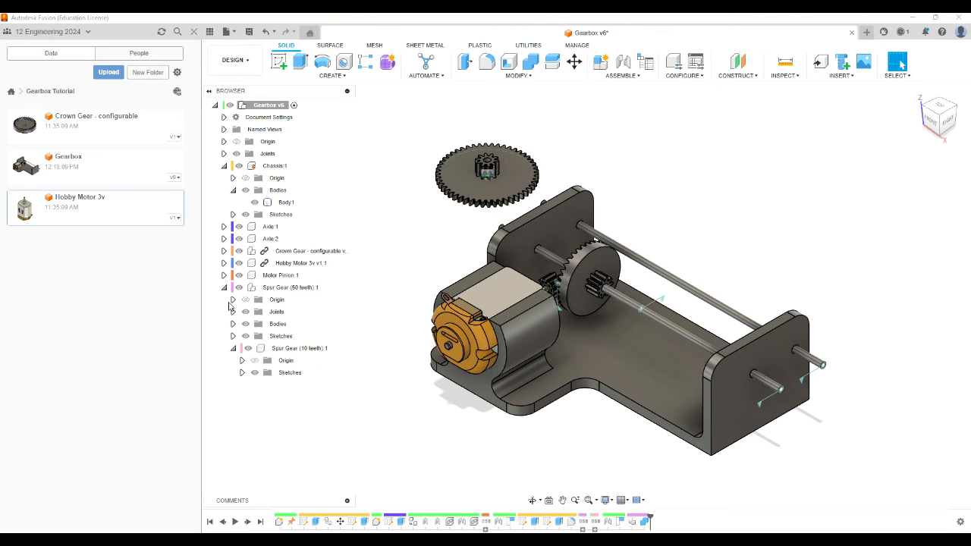
{"action": "left_click", "coordinate": [225, 289]}
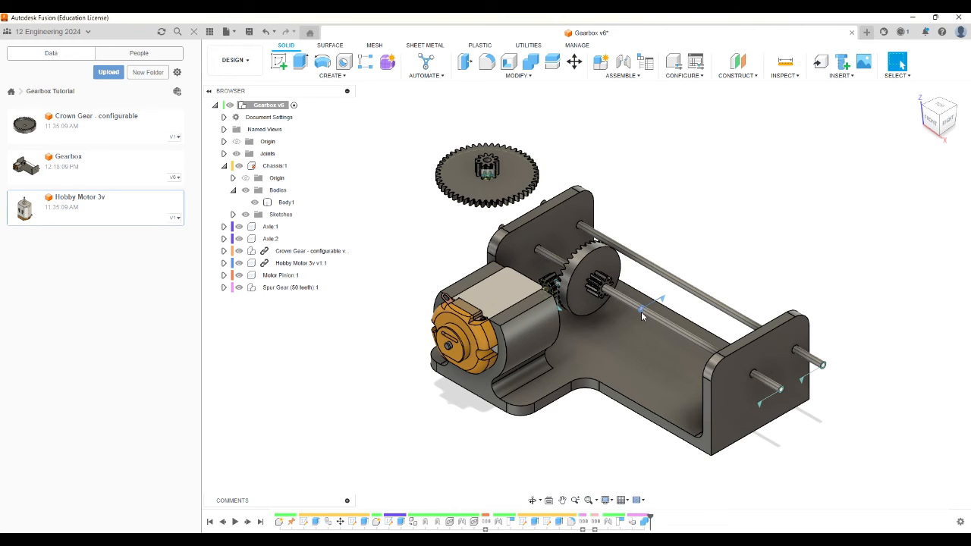
Step: Copy the compound spur gear component 30 mm along the Y axis
{"action": "left_click", "coordinate": [574, 62]}
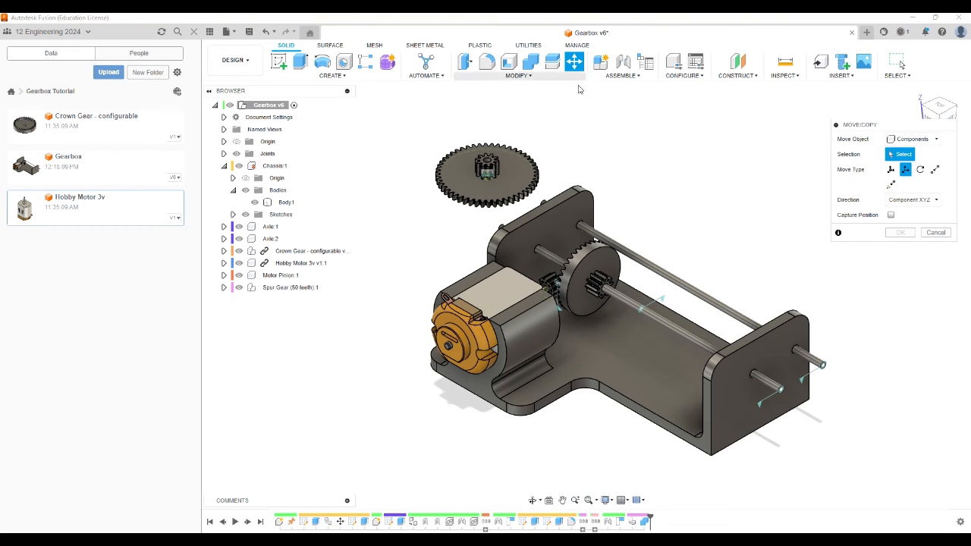
{"action": "left_click", "coordinate": [487, 174]}
{"action": "left_click", "coordinate": [890, 261]}
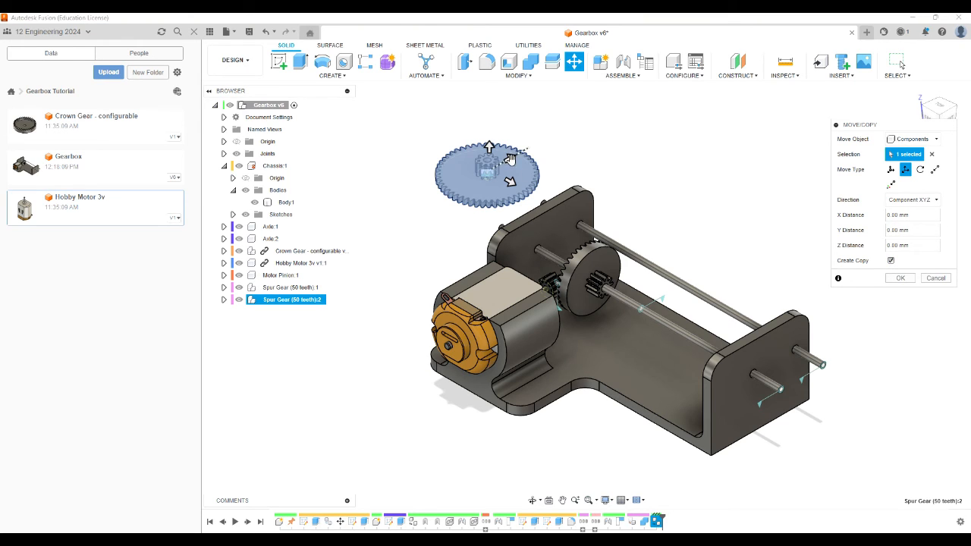
{"action": "left_click_drag", "start_coordinate": [511, 158], "coordinate": [594, 113]}
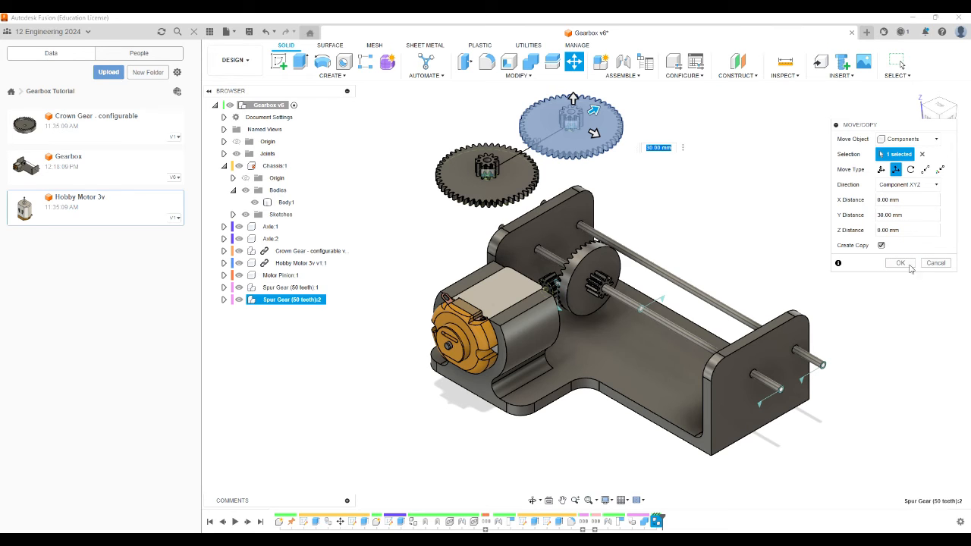
{"action": "left_click", "coordinate": [900, 263]}
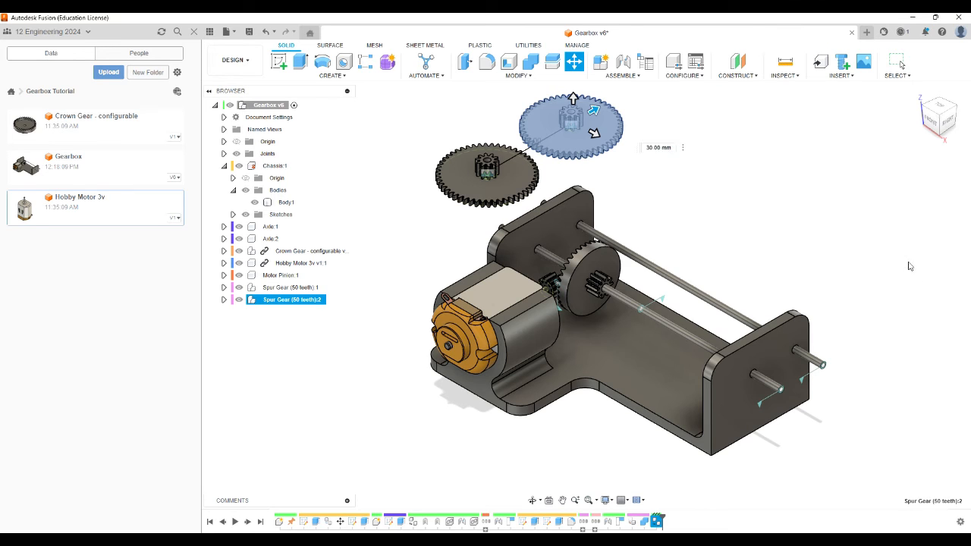
Step: Copy the second compound spur gear component 35 mm along the X axis
{"action": "left_click", "coordinate": [574, 62]}
{"action": "left_click", "coordinate": [584, 130]}
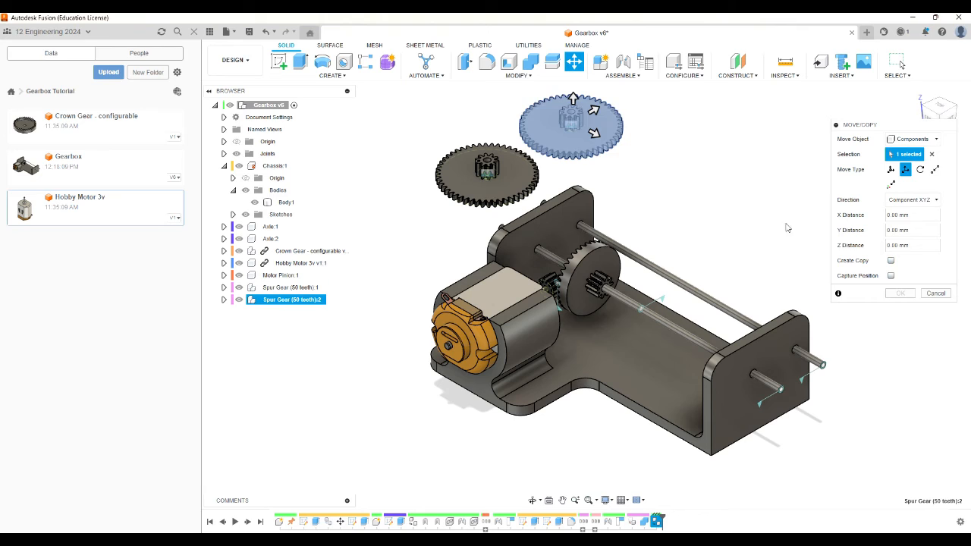
{"action": "left_click", "coordinate": [892, 261]}
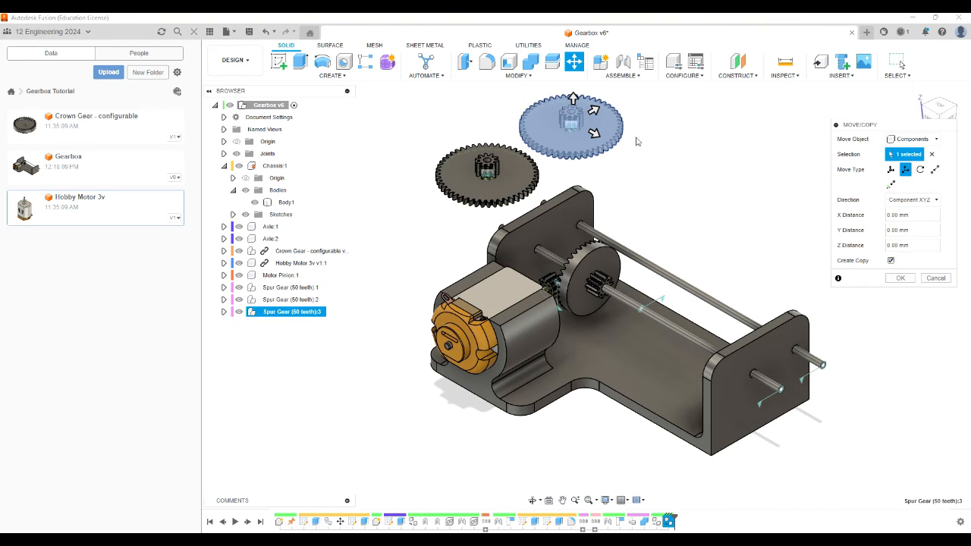
{"action": "left_click_drag", "start_coordinate": [596, 135], "coordinate": [692, 190]}
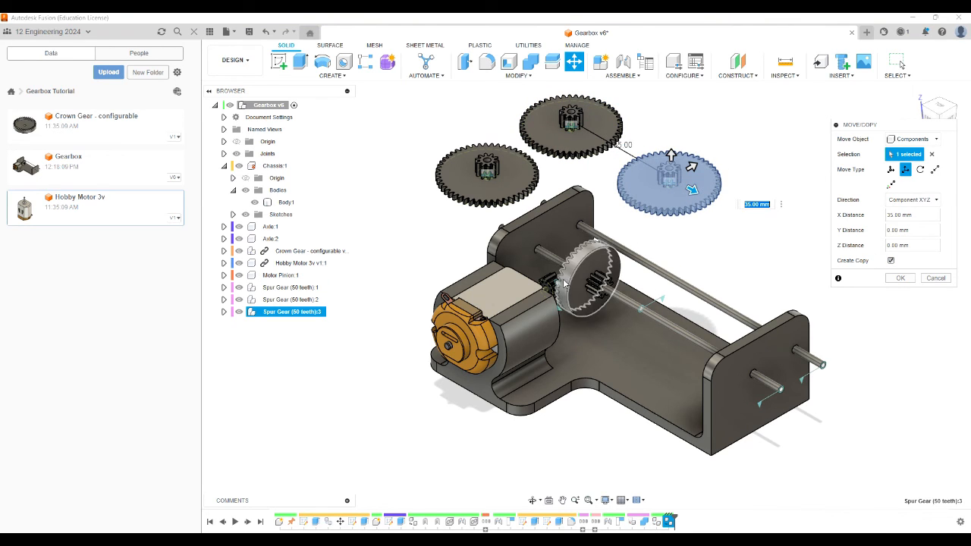
{"action": "left_click", "coordinate": [901, 277]}
{"action": "left_click", "coordinate": [689, 174]}
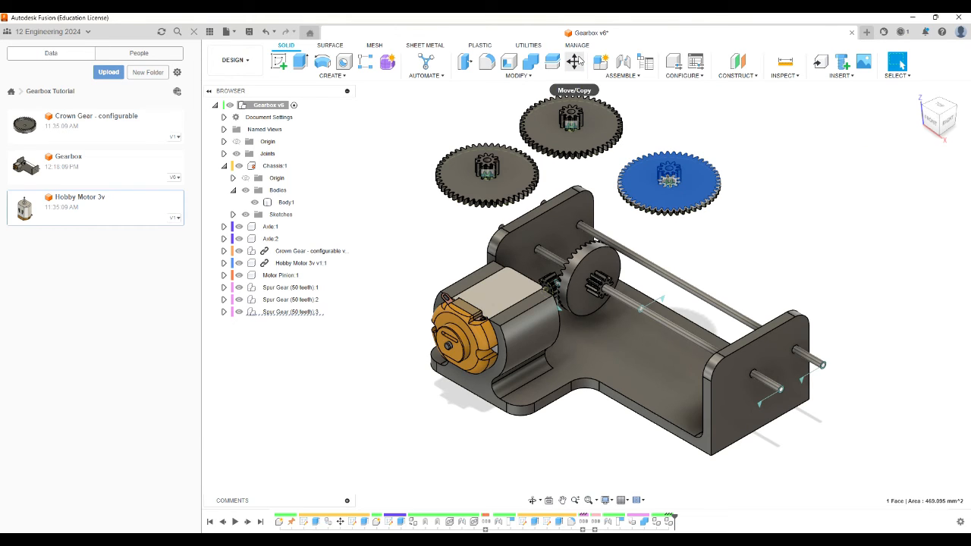
{"action": "left_click", "coordinate": [574, 60]}
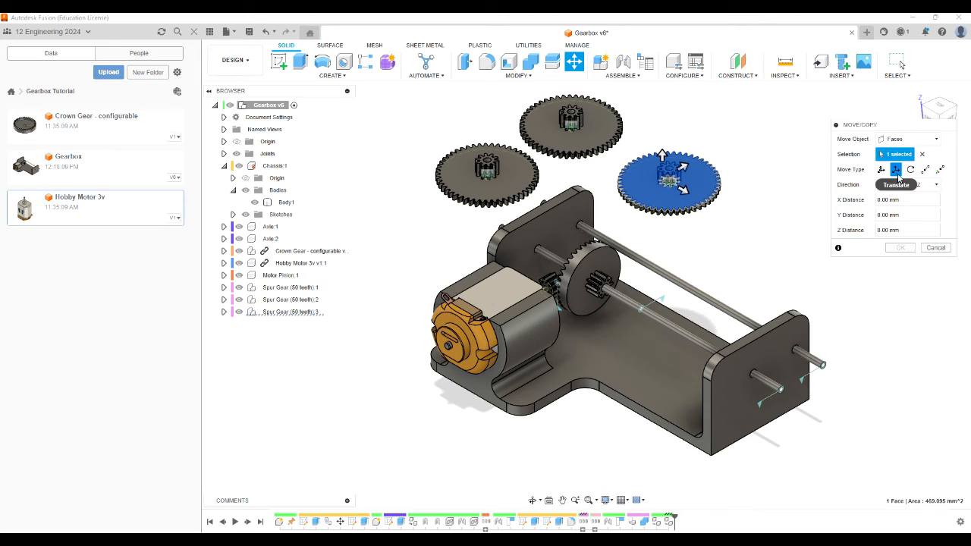
{"action": "left_click", "coordinate": [936, 248]}
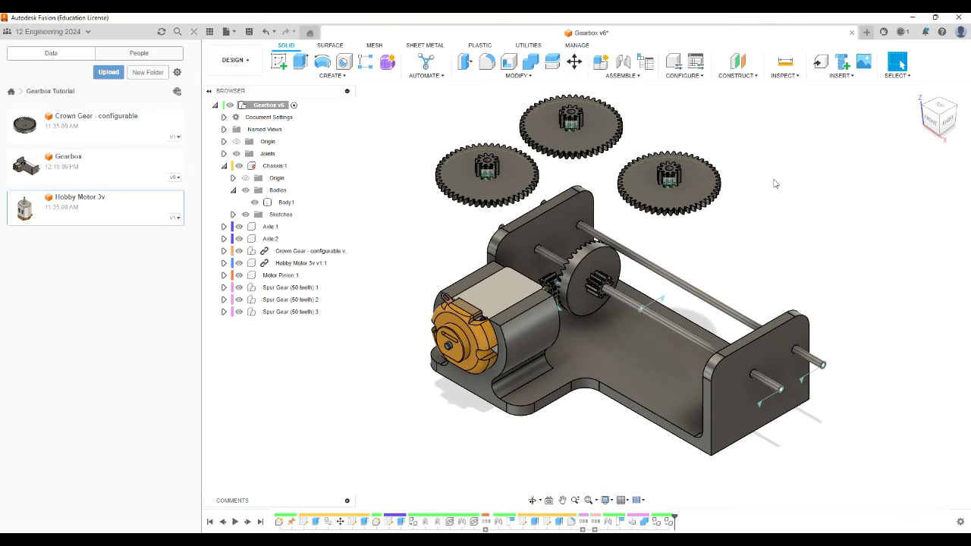
Step: Copy the third compound spur gear in place and pull one of the two overlapping gears away toward the chassis's far end
{"action": "left_click", "coordinate": [575, 62]}
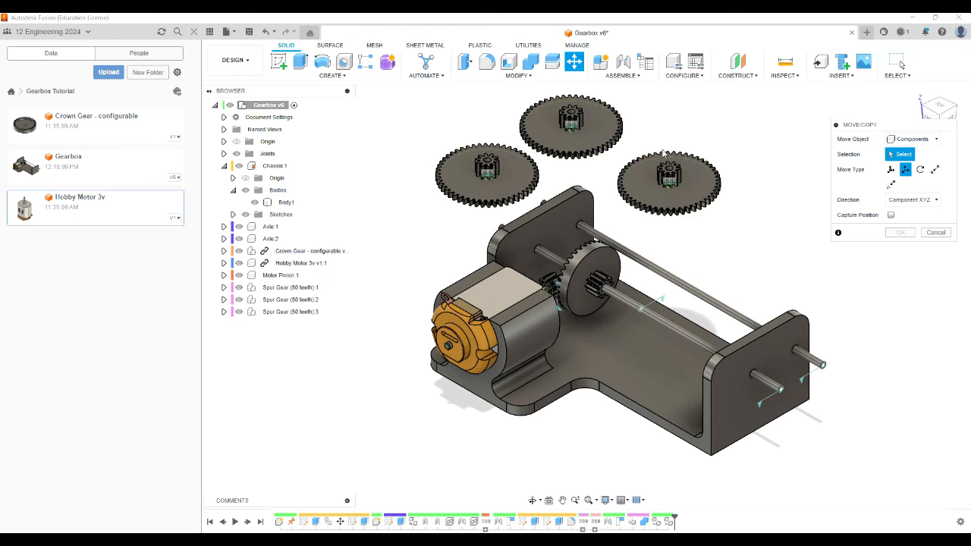
{"action": "left_click", "coordinate": [702, 177]}
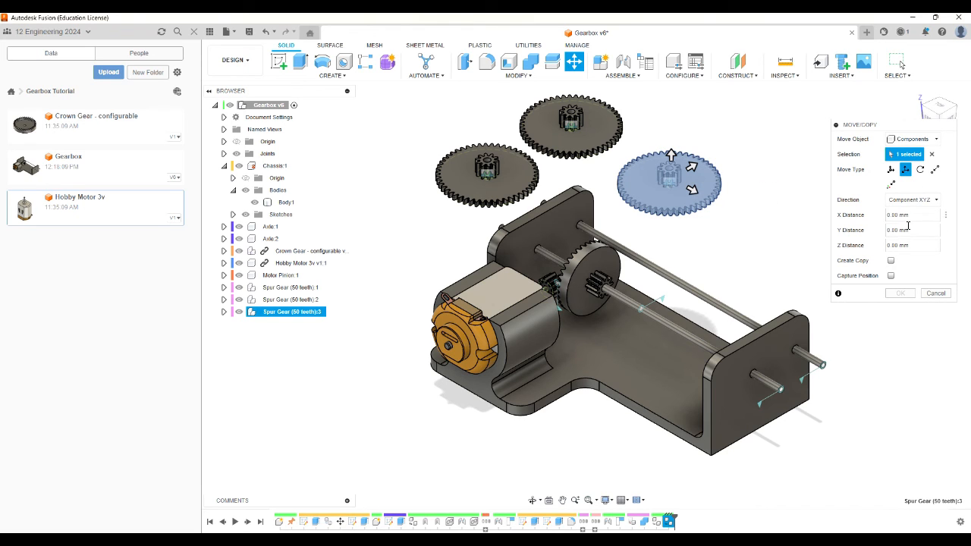
{"action": "left_click", "coordinate": [891, 260]}
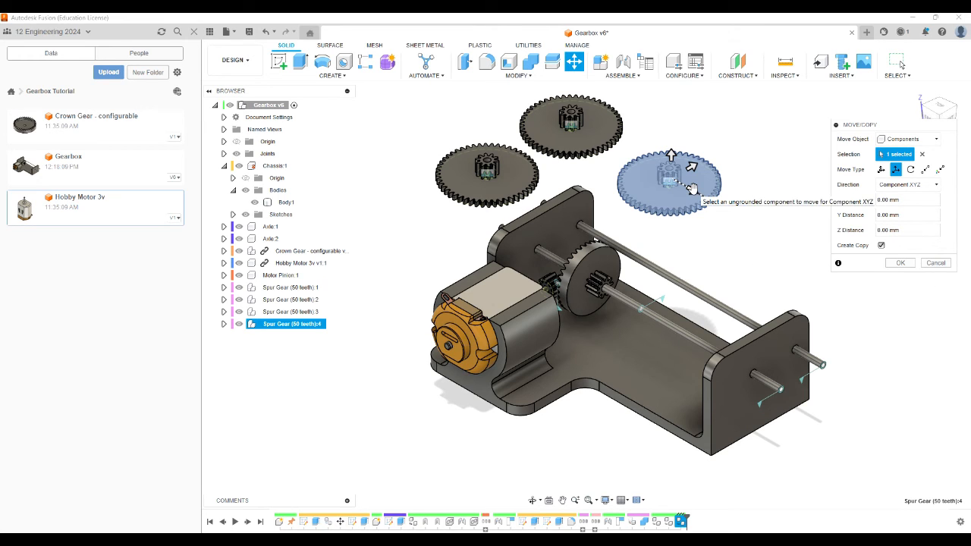
{"action": "left_click", "coordinate": [896, 263]}
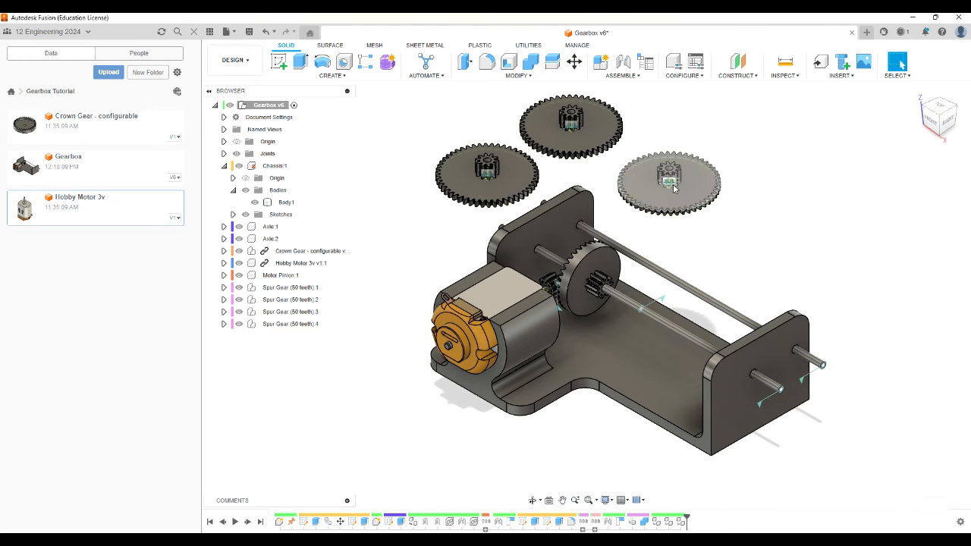
{"action": "left_click_drag", "start_coordinate": [694, 188], "coordinate": [785, 262]}
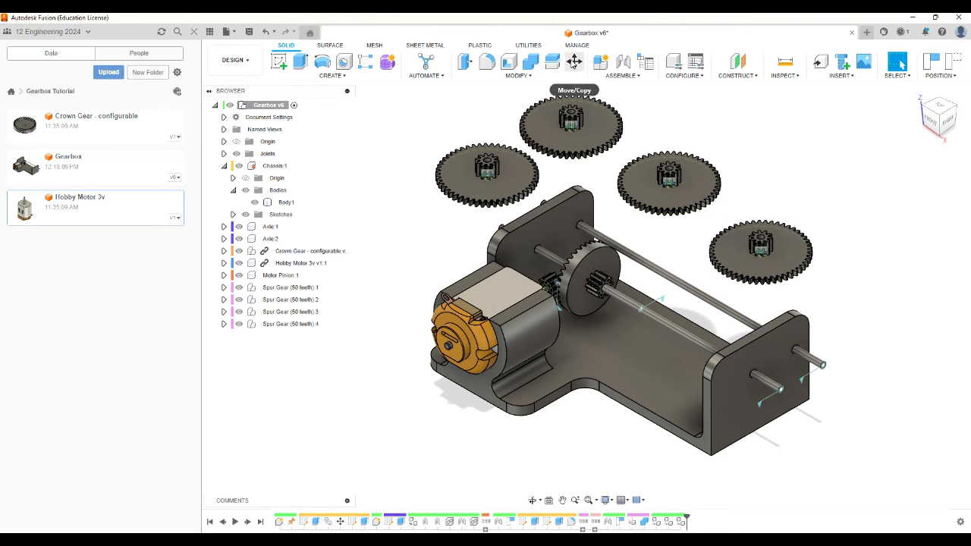
Step: Copy the compound spur gear beside the chassis's far end 30 mm along the Y axis
{"action": "left_click", "coordinate": [575, 62]}
{"action": "left_click", "coordinate": [759, 250]}
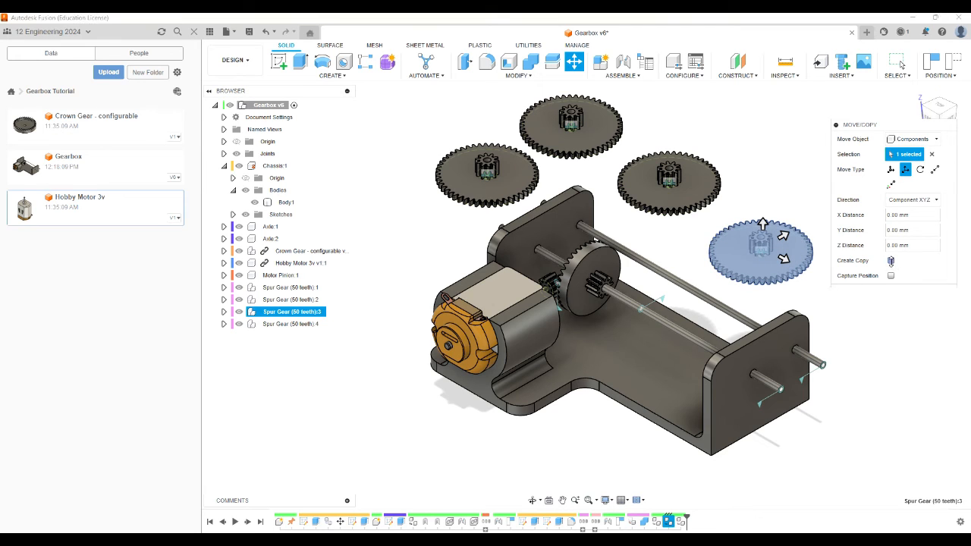
{"action": "left_click", "coordinate": [891, 261]}
{"action": "left_click_drag", "start_coordinate": [783, 235], "coordinate": [865, 188]}
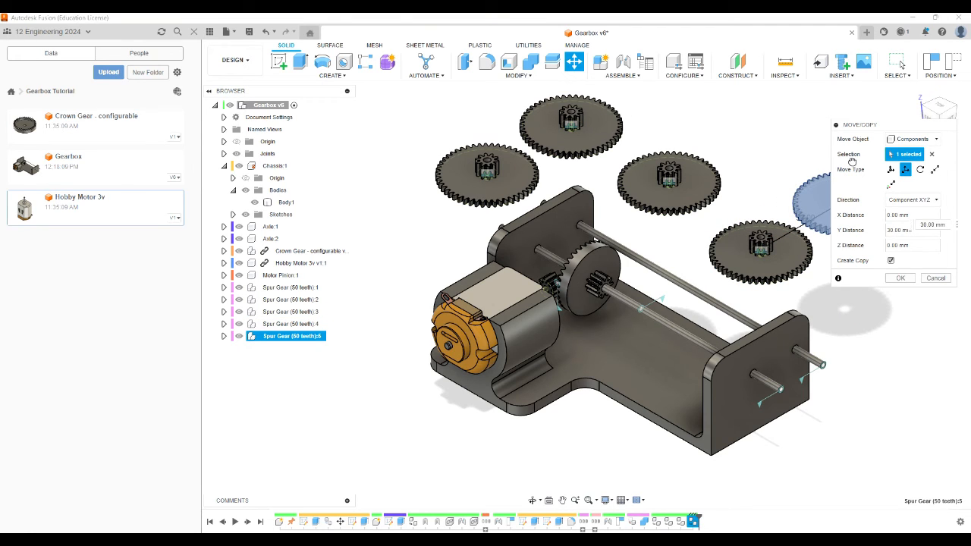
{"action": "left_click", "coordinate": [901, 263]}
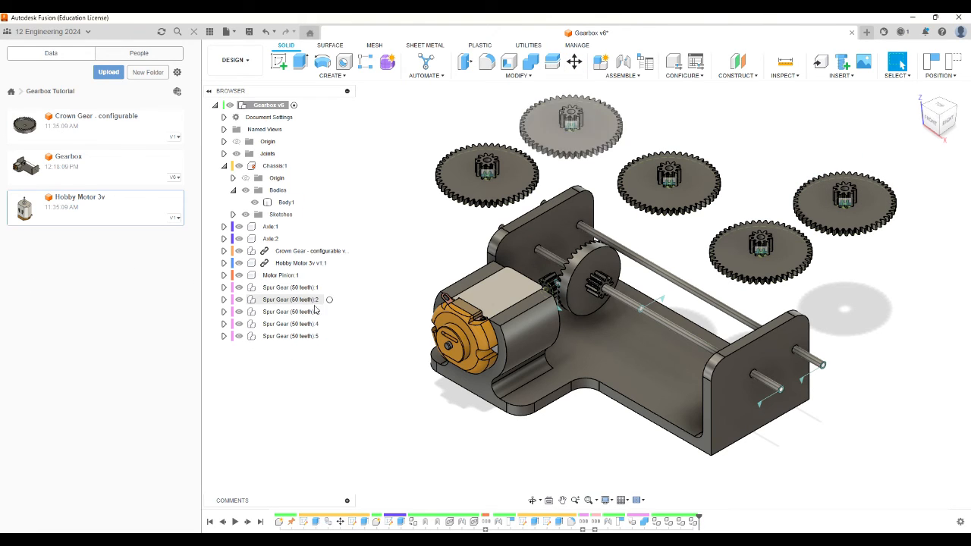
Step: Rename the first compound spur gear component as 50102B Compound Gear and clear the selection
{"action": "left_click", "coordinate": [289, 288]}
{"action": "left_click", "coordinate": [290, 288]}
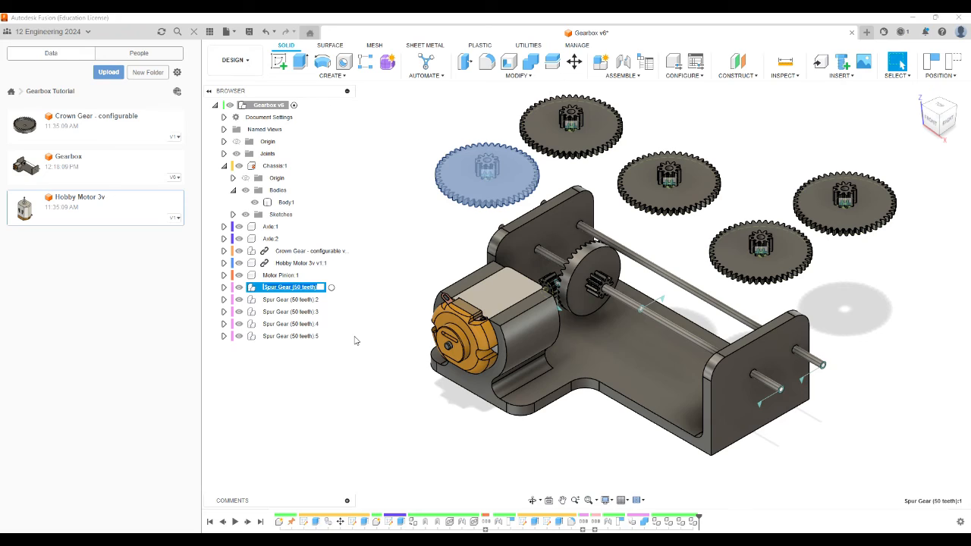
{"action": "type", "text": "50102B Compound Gear"}
{"action": "key", "text": "Return"}
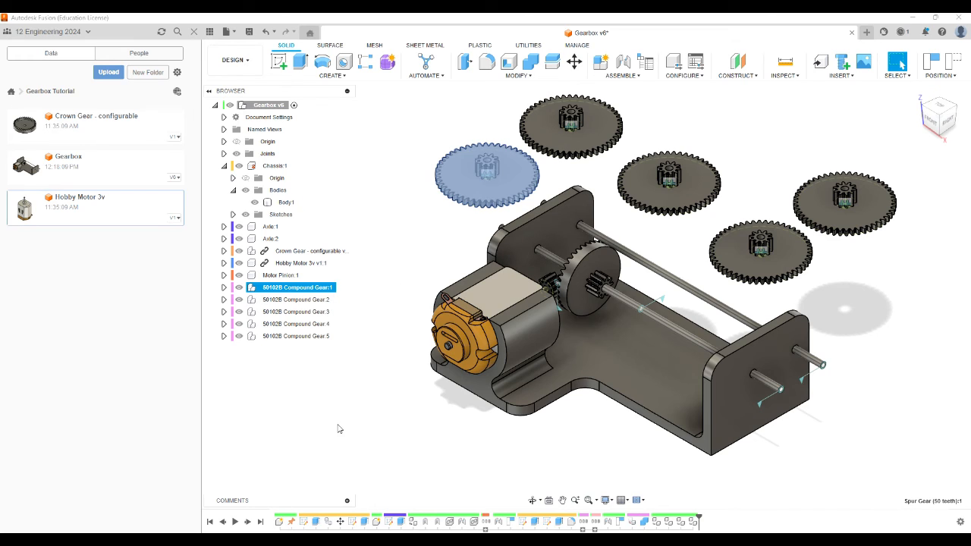
{"action": "left_click", "coordinate": [459, 278]}
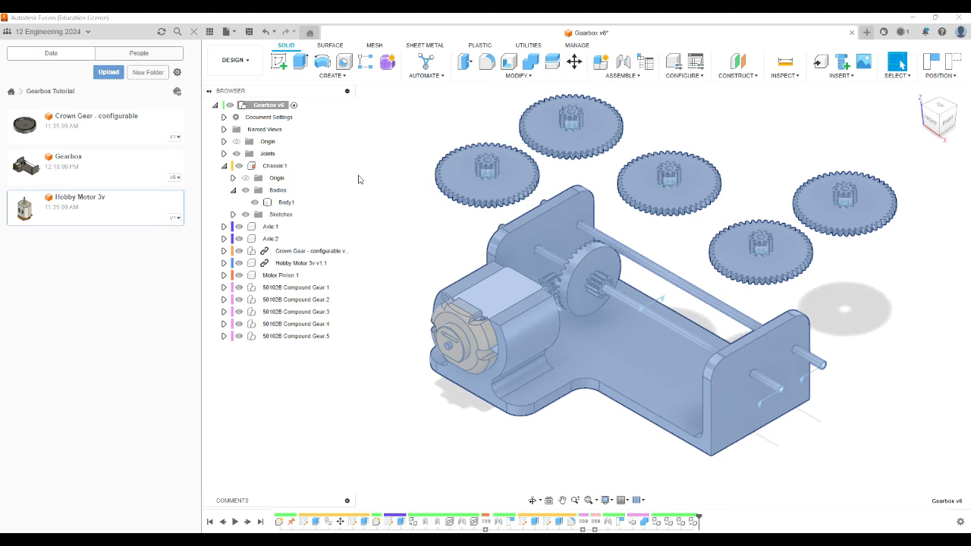
{"action": "left_click", "coordinate": [377, 198]}
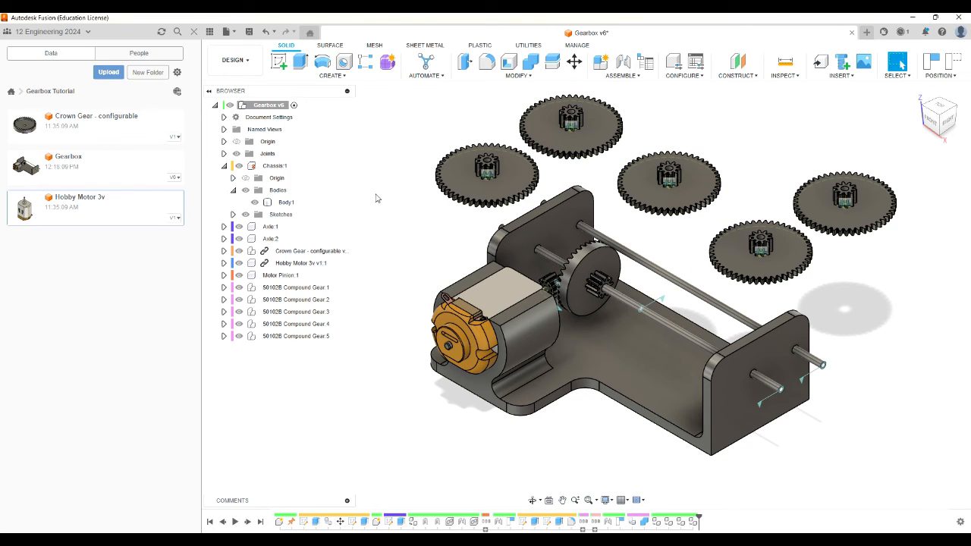
Step: Start a rigid joint snapping the first compound gear's 10-tooth pinion centre to the middle of the crown gear's axle, Axle:1
{"action": "key", "text": "j"}
{"action": "scroll", "coordinate": [491, 167], "scroll_direction": "up", "scroll_amount": 3}
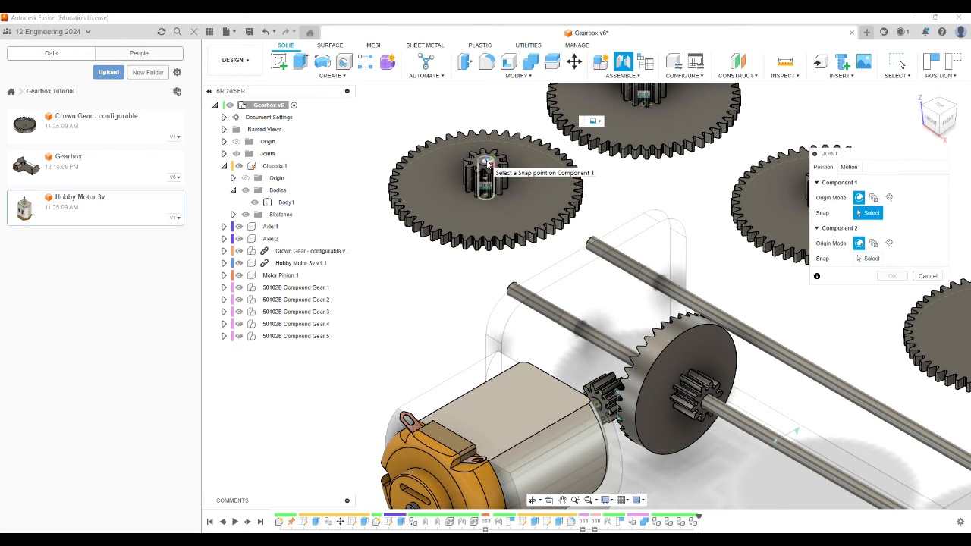
{"action": "left_click", "coordinate": [488, 161]}
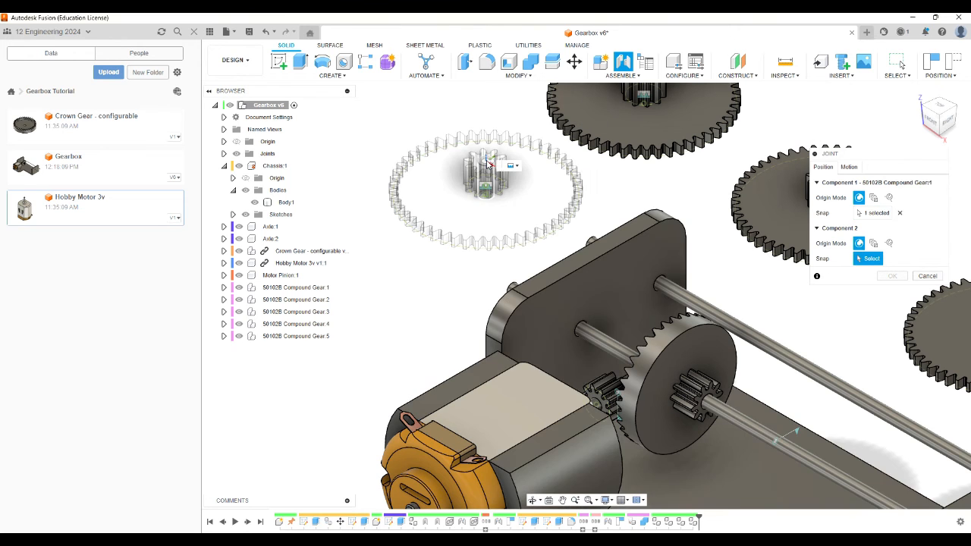
{"action": "left_click", "coordinate": [768, 440]}
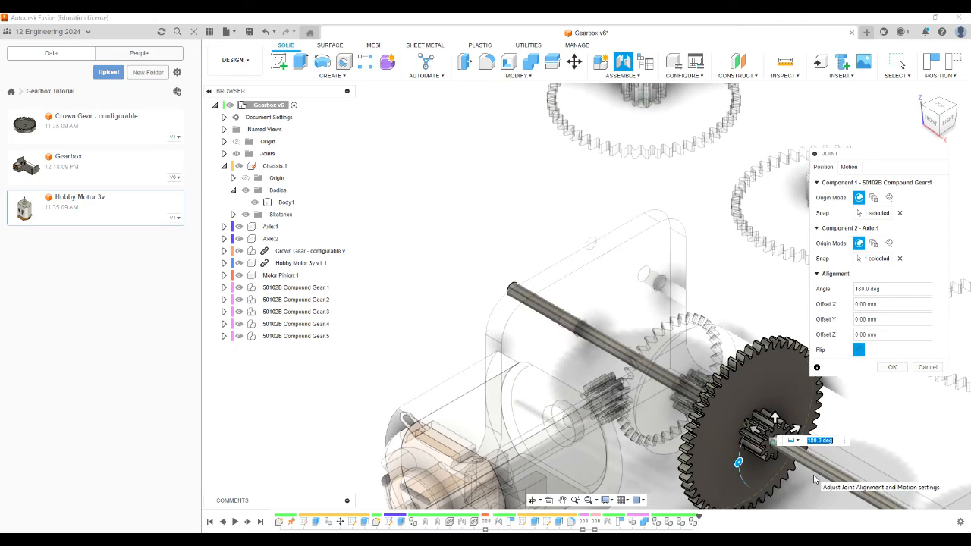
Step: Slide the first compound gear along the axle toward the crown gear with a Z offset of 7 mm and finish the joint
{"action": "left_click", "coordinate": [947, 112]}
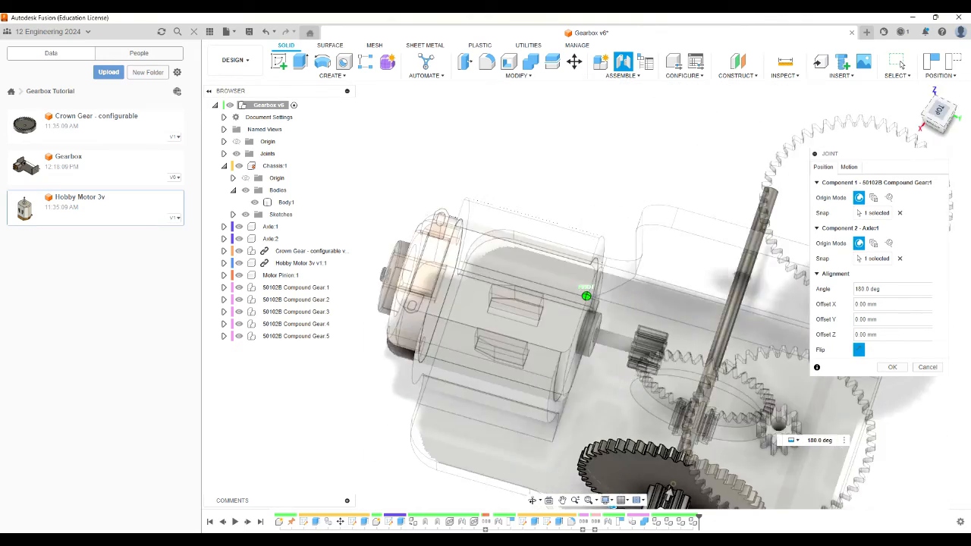
{"action": "left_click_drag", "start_coordinate": [945, 114], "coordinate": [944, 126]}
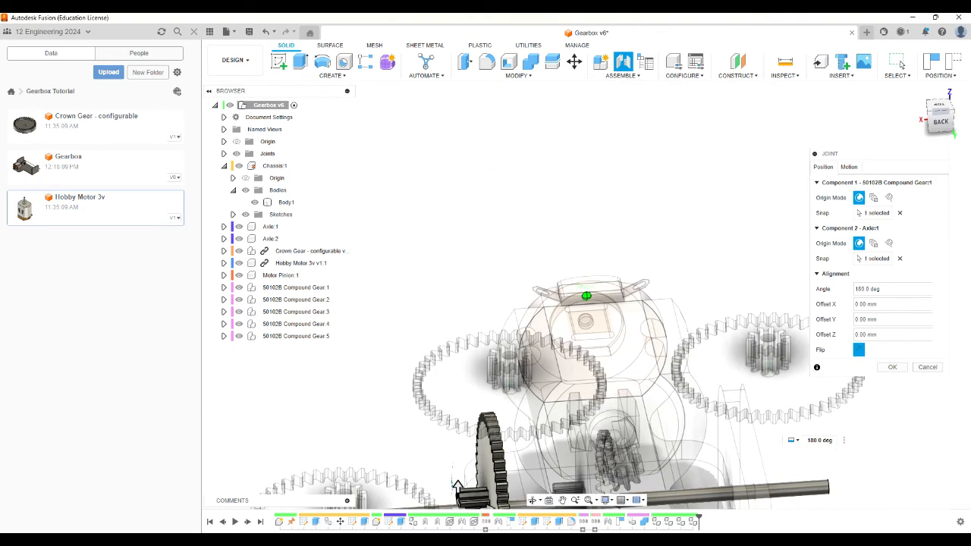
{"action": "left_click", "coordinate": [941, 108]}
{"action": "scroll", "coordinate": [605, 338], "scroll_direction": "down", "scroll_amount": 5}
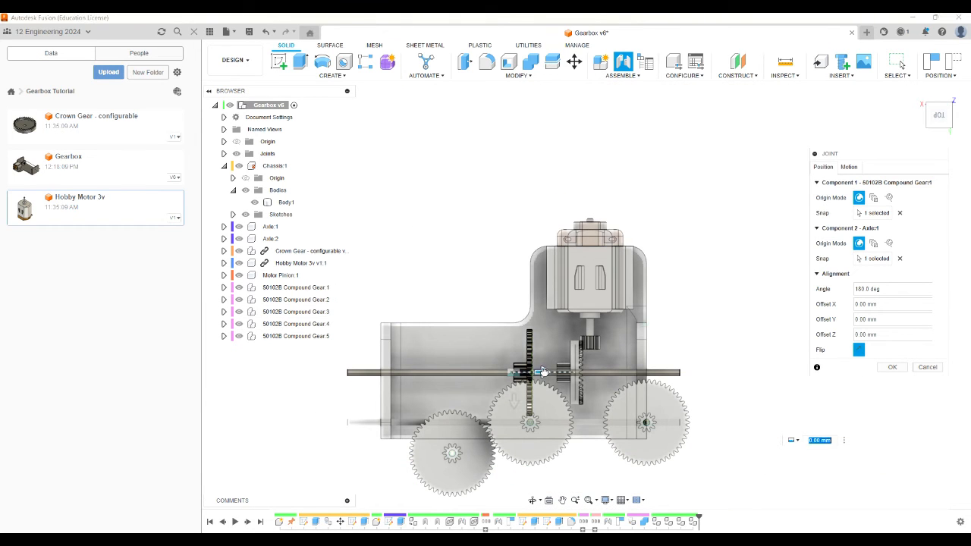
{"action": "left_click_drag", "start_coordinate": [542, 372], "coordinate": [564, 372]}
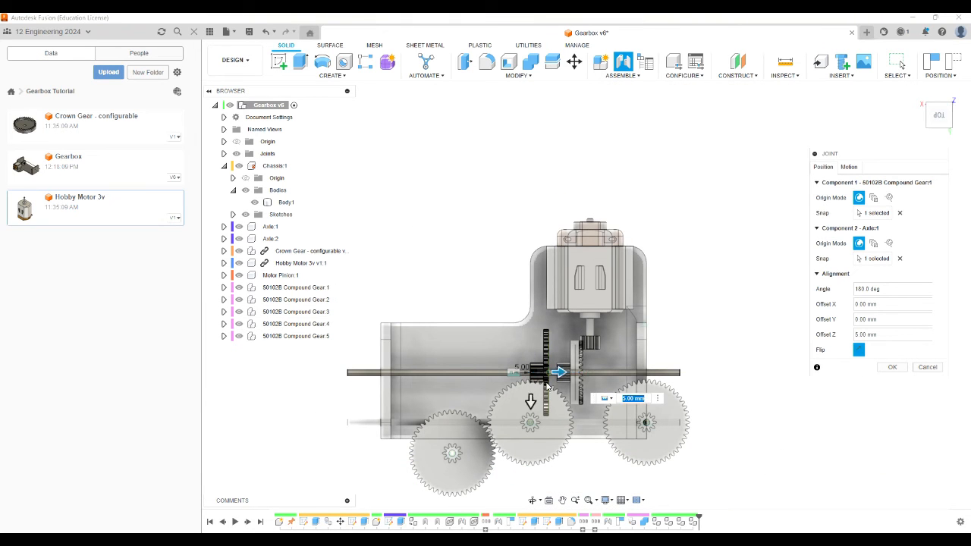
{"action": "scroll", "coordinate": [594, 332], "scroll_direction": "up", "scroll_amount": 3}
{"action": "left_click_drag", "start_coordinate": [467, 438], "coordinate": [481, 437]}
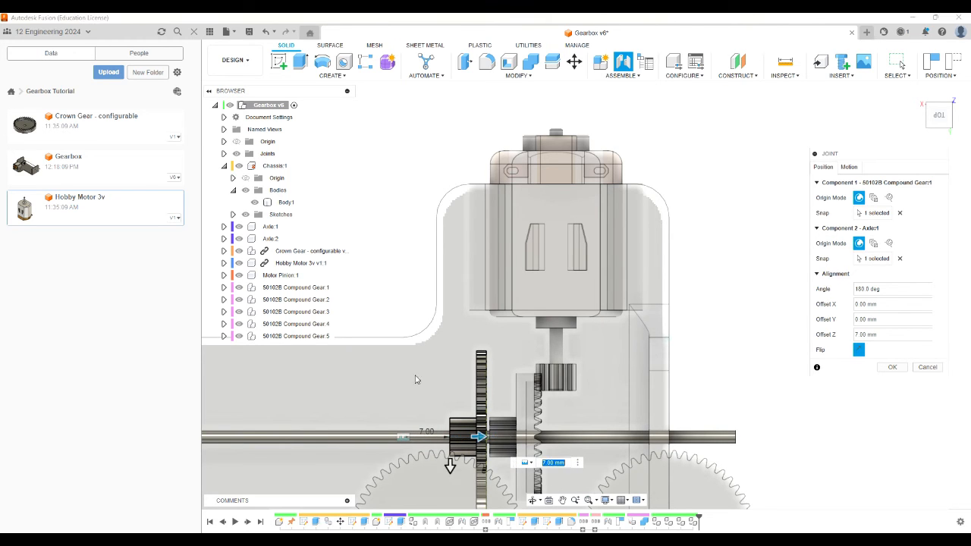
{"action": "scroll", "coordinate": [434, 427], "scroll_direction": "down", "scroll_amount": 3}
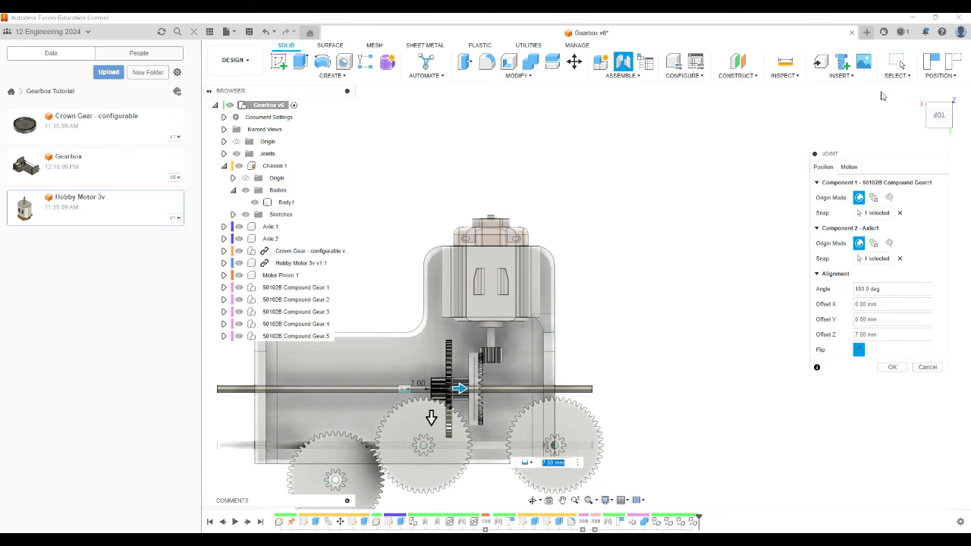
{"action": "left_click", "coordinate": [892, 367]}
Step: Start a rigid joint snapping the second compound gear's 10-tooth pinion centre to the middle of Axle:1
{"action": "mouse_move", "coordinate": [941, 117]}
{"action": "left_mouse_down"}
{"action": "mouse_move", "coordinate": [950, 98]}
{"action": "mouse_move", "coordinate": [939, 124]}
{"action": "left_mouse_up"}
{"action": "scroll", "coordinate": [664, 252], "scroll_direction": "down", "scroll_amount": 1}
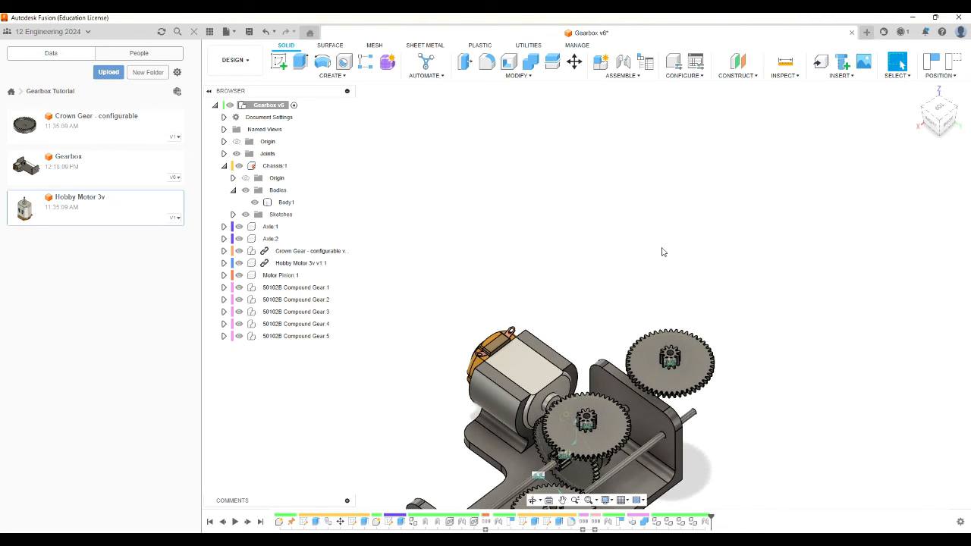
{"action": "scroll", "coordinate": [553, 160], "scroll_direction": "down", "scroll_amount": 3}
{"action": "scroll", "coordinate": [633, 292], "scroll_direction": "up", "scroll_amount": 4}
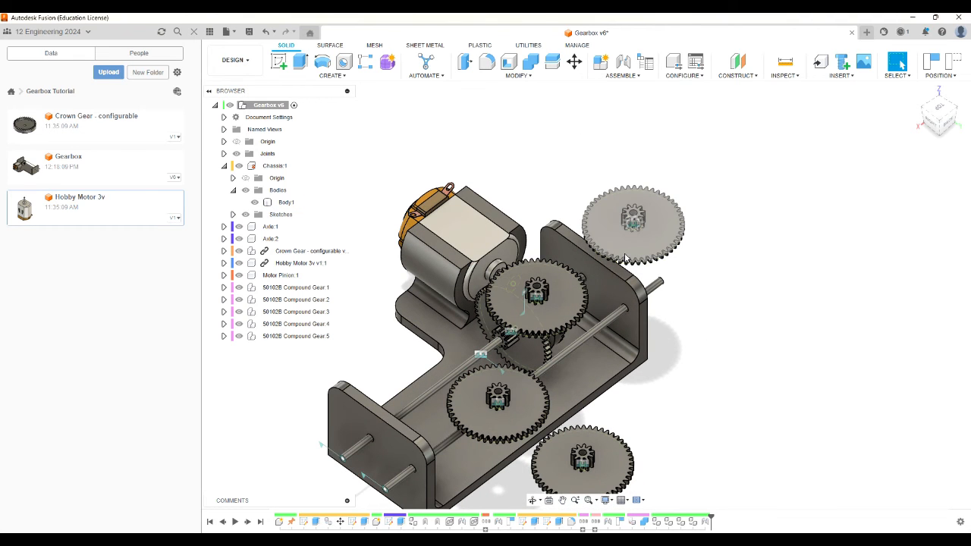
{"action": "key", "text": "j"}
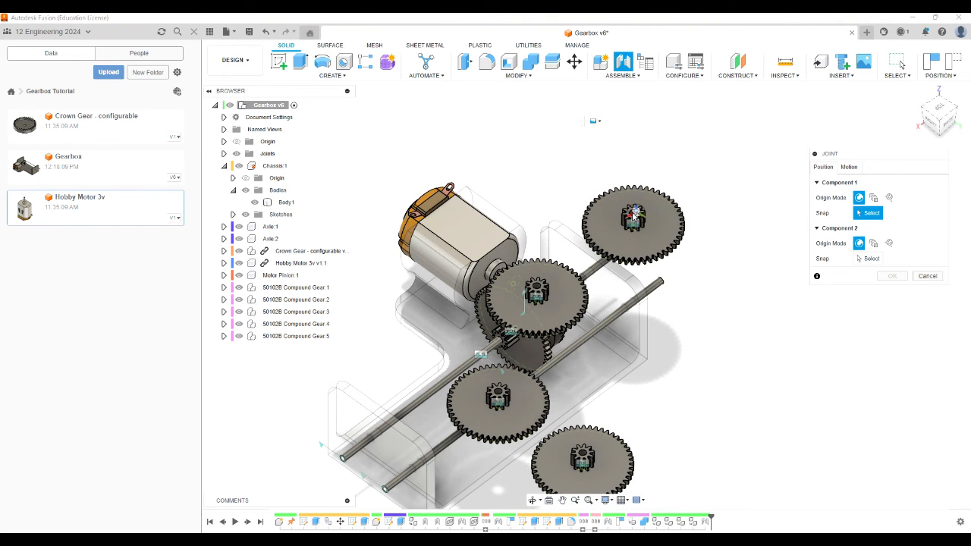
{"action": "scroll", "coordinate": [633, 216], "scroll_direction": "up", "scroll_amount": 4}
{"action": "left_click", "coordinate": [637, 218]}
{"action": "scroll", "coordinate": [536, 296], "scroll_direction": "down", "scroll_amount": 2}
{"action": "scroll", "coordinate": [536, 296], "scroll_direction": "down", "scroll_amount": 4}
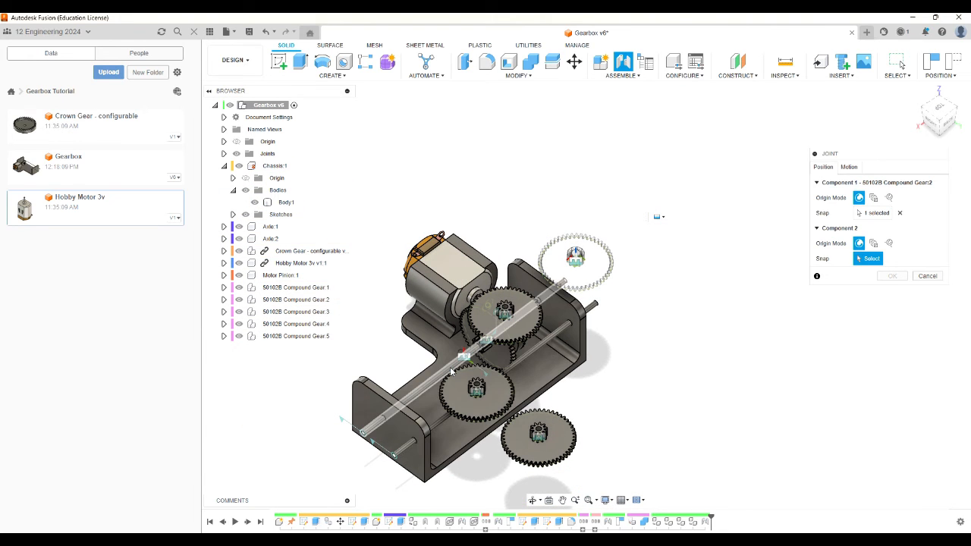
{"action": "left_click", "coordinate": [452, 371]}
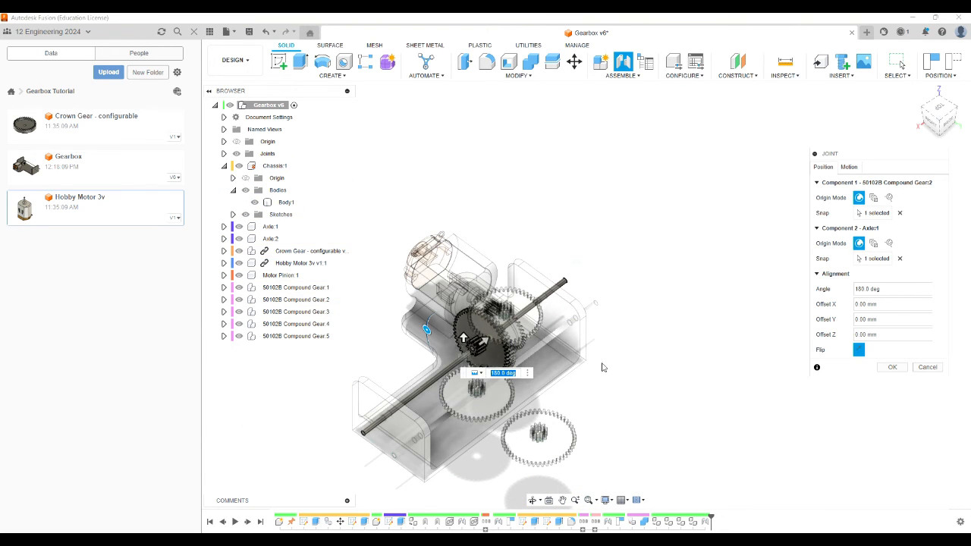
Step: Toggle the second compound gear's flip off and on again, set its Z offset to 1 mm and finish the joint
{"action": "left_click", "coordinate": [859, 349]}
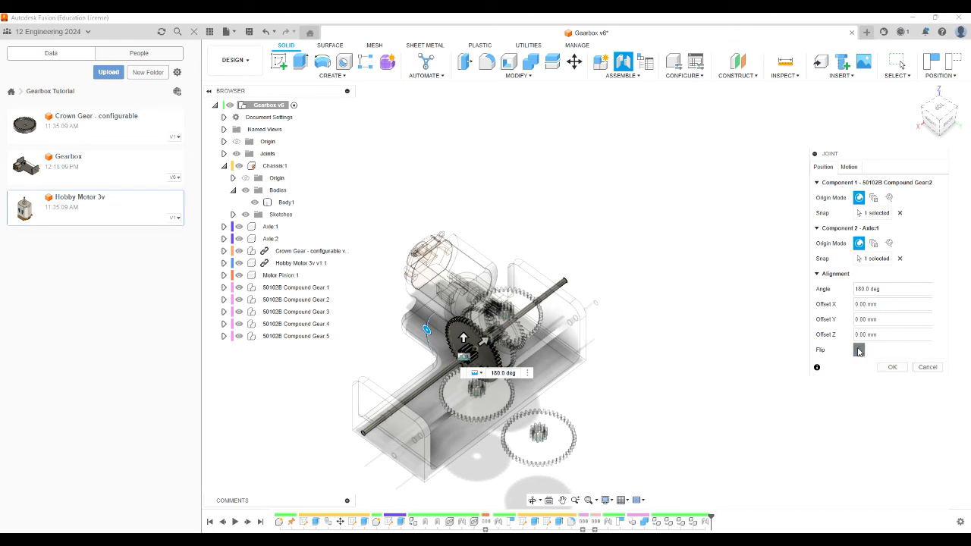
{"action": "left_click", "coordinate": [949, 118]}
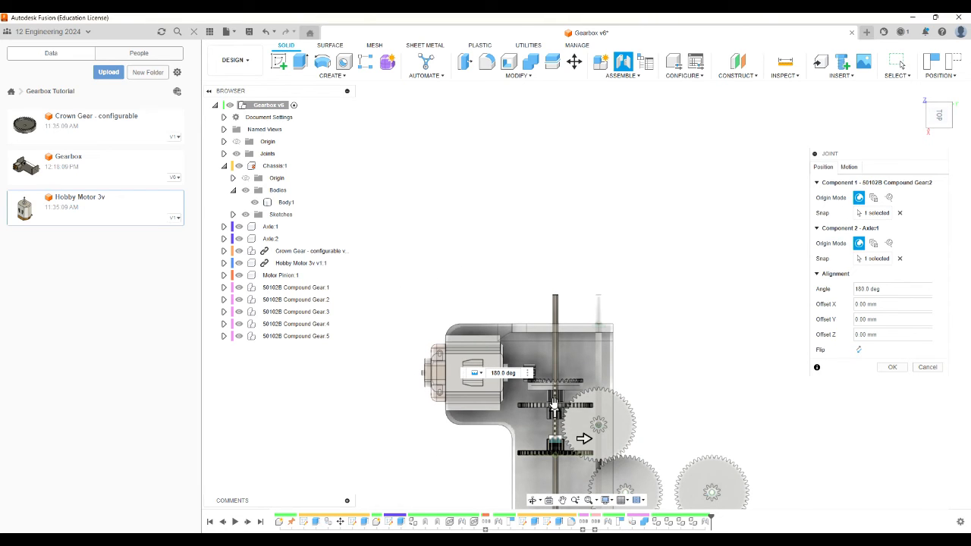
{"action": "left_click", "coordinate": [859, 350]}
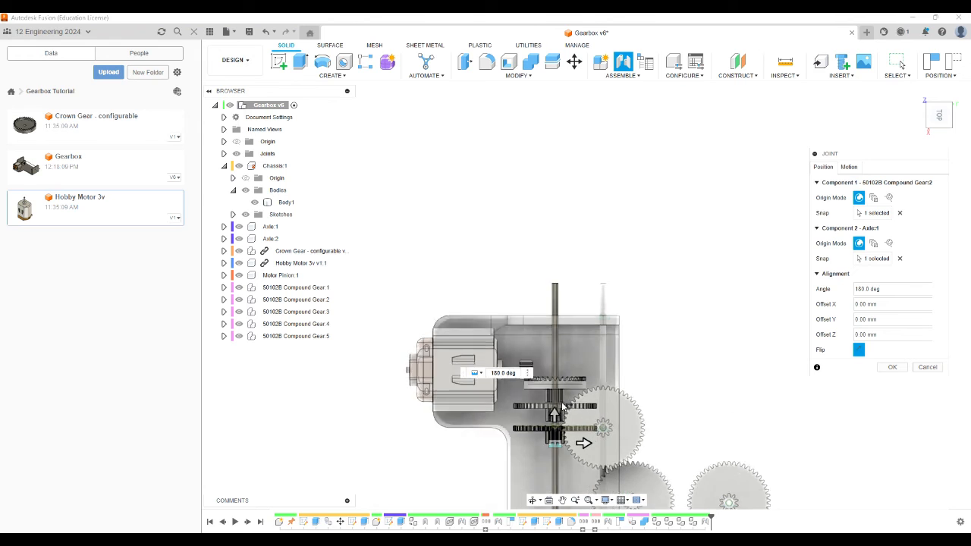
{"action": "scroll", "coordinate": [562, 421], "scroll_direction": "up", "scroll_amount": 5}
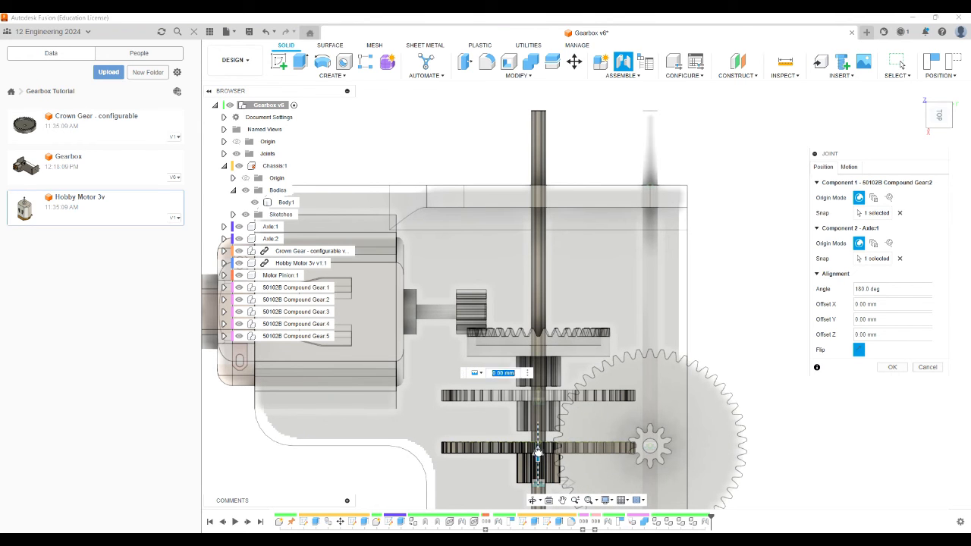
{"action": "left_click_drag", "start_coordinate": [537, 454], "coordinate": [537, 447]}
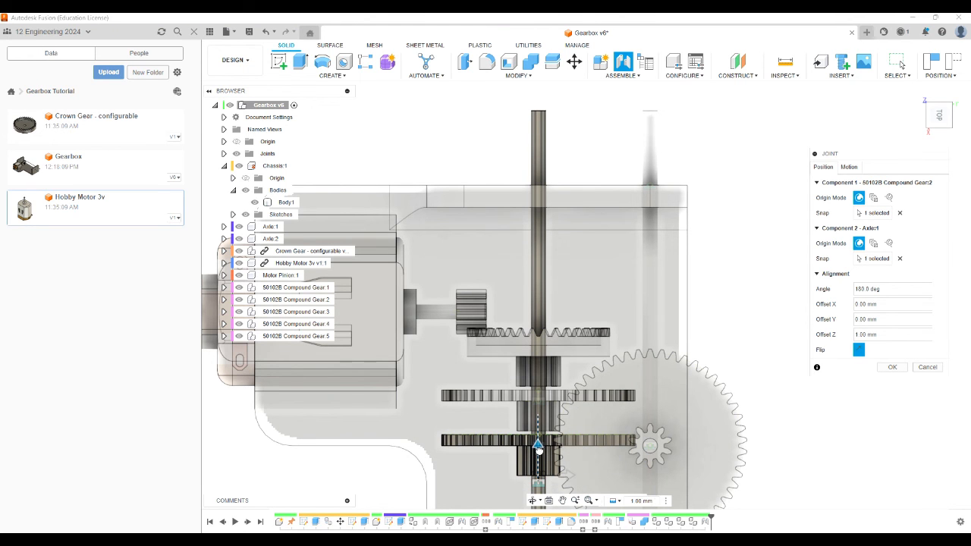
{"action": "left_click", "coordinate": [893, 368]}
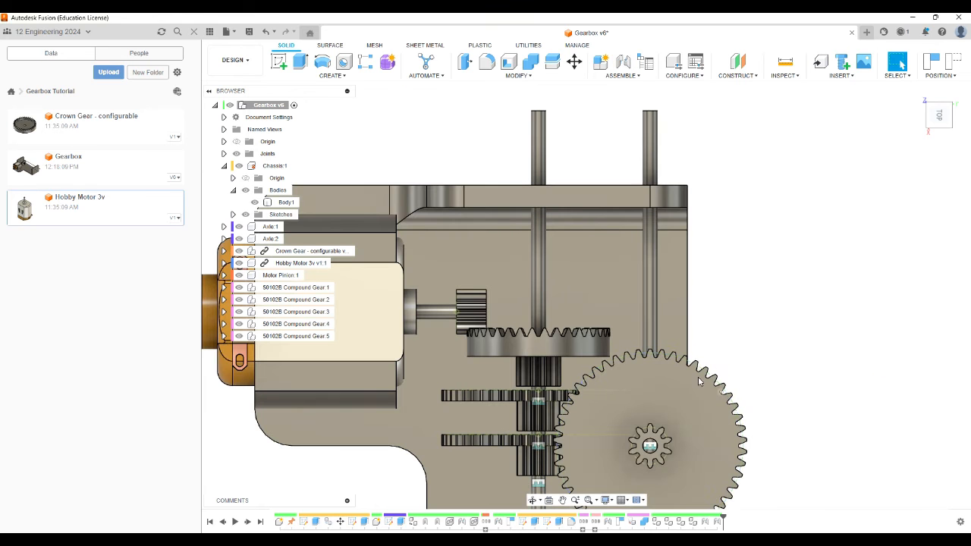
{"action": "left_click", "coordinate": [916, 92]}
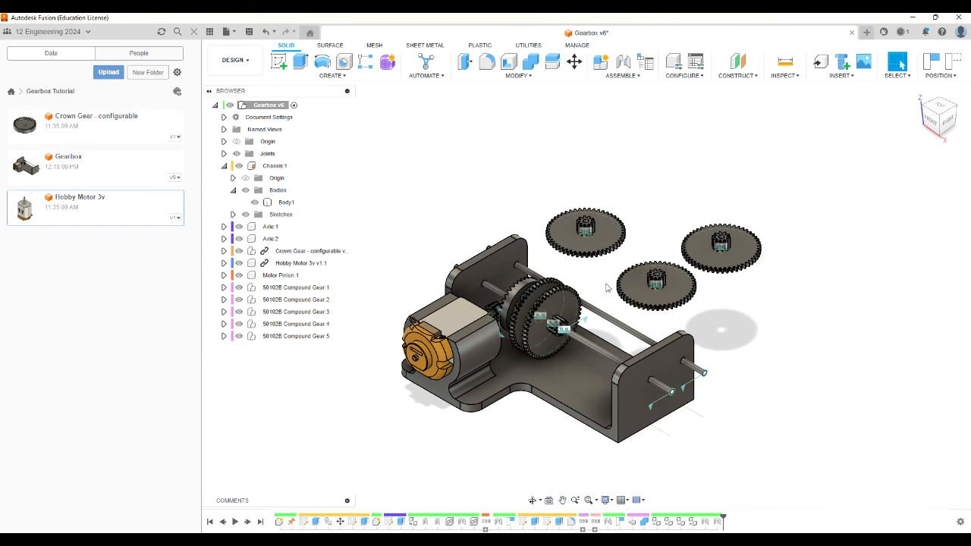
{"action": "scroll", "coordinate": [602, 243], "scroll_direction": "up", "scroll_amount": 2}
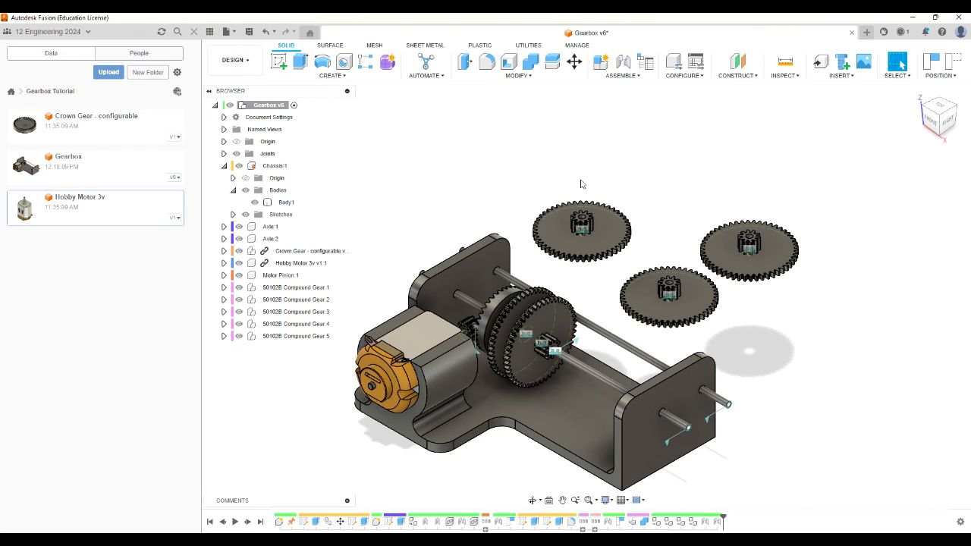
{"action": "key", "text": "j"}
{"action": "scroll", "coordinate": [584, 220], "scroll_direction": "up", "scroll_amount": 3}
{"action": "scroll", "coordinate": [574, 241], "scroll_direction": "down", "scroll_amount": 1}
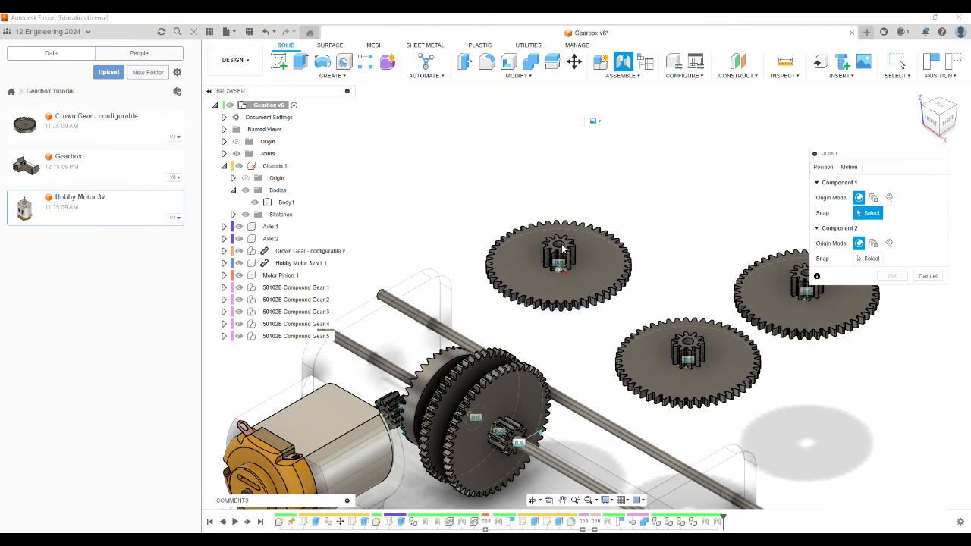
{"action": "scroll", "coordinate": [581, 323], "scroll_direction": "up", "scroll_amount": 3}
{"action": "scroll", "coordinate": [581, 287], "scroll_direction": "down", "scroll_amount": 2}
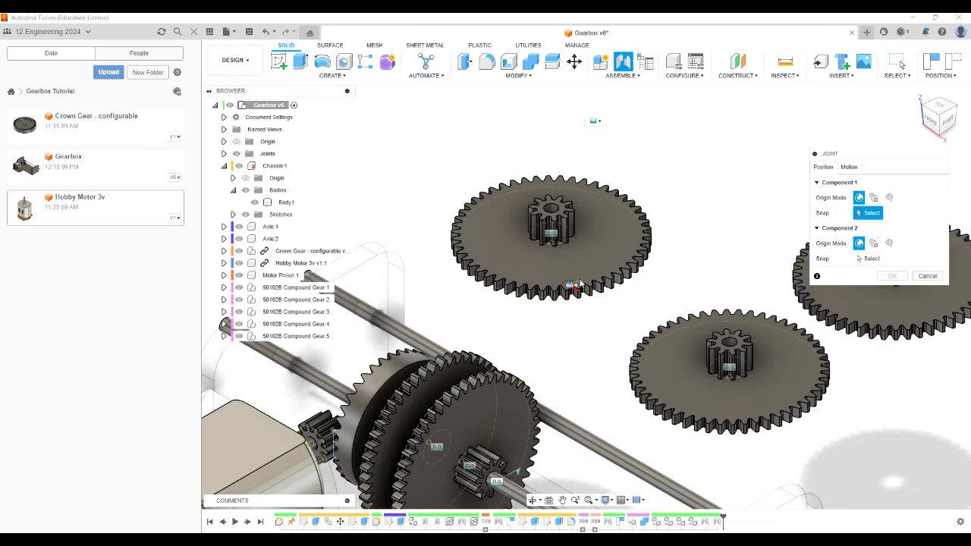
{"action": "scroll", "coordinate": [581, 284], "scroll_direction": "down", "scroll_amount": 3}
{"action": "key", "text": "Escape"}
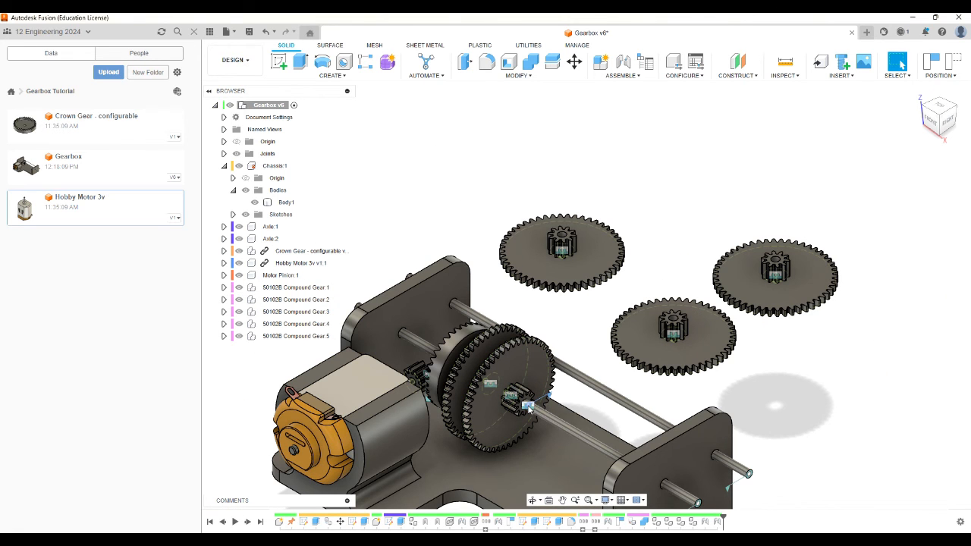
{"action": "left_click", "coordinate": [530, 408]}
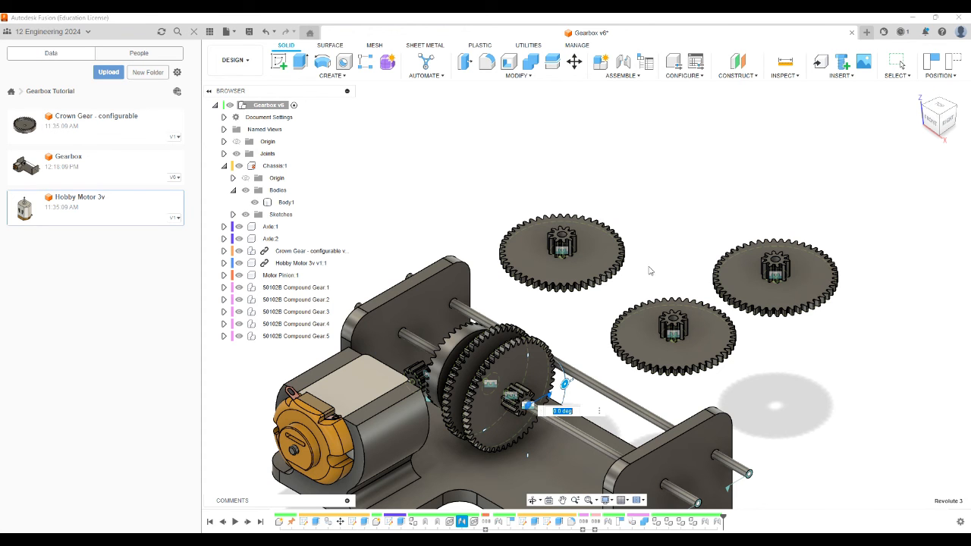
{"action": "key", "text": "Escape"}
{"action": "scroll", "coordinate": [650, 268], "scroll_direction": "up", "scroll_amount": 3}
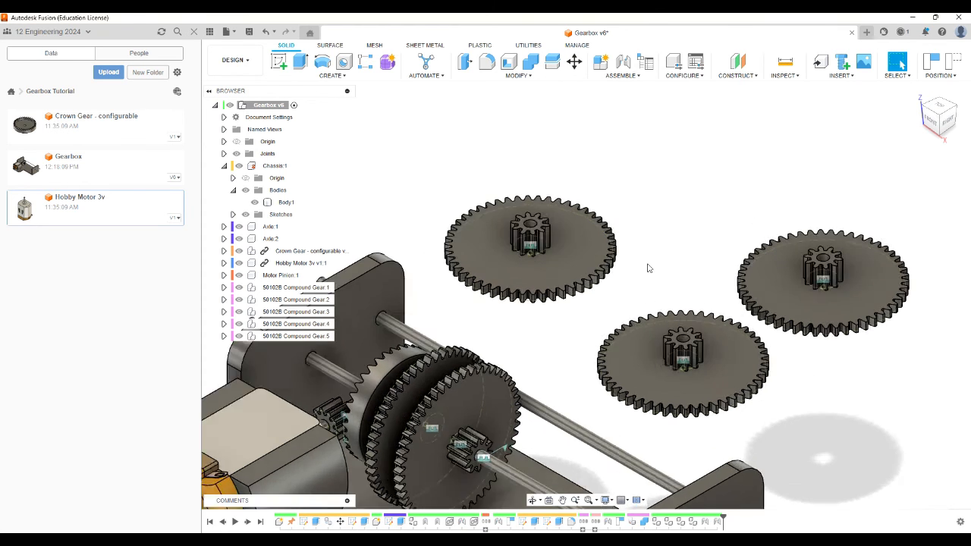
{"action": "scroll", "coordinate": [652, 269], "scroll_direction": "down", "scroll_amount": 3}
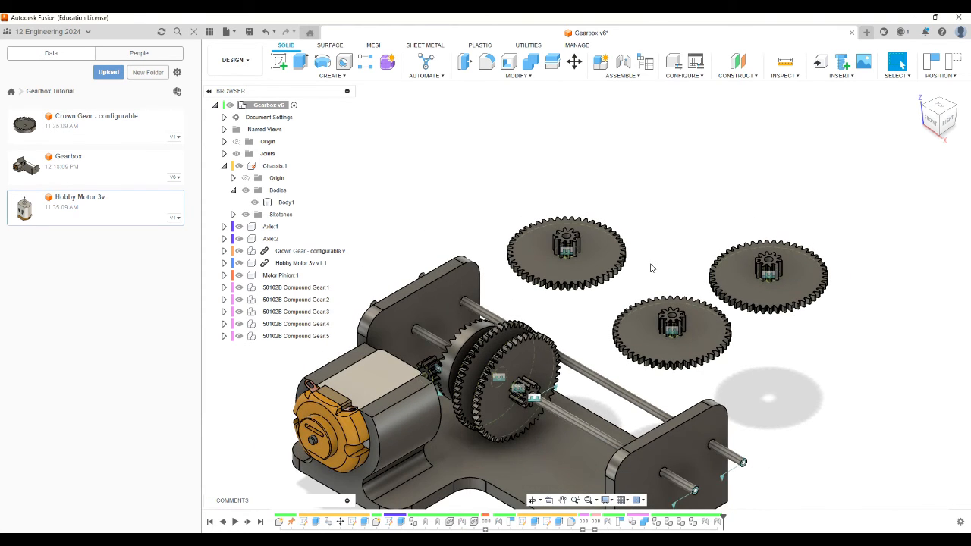
Step: Edit the first compound gear's rigid joint on Axle:1 and change its motion type to Revolute
{"action": "left_click", "coordinate": [705, 524]}
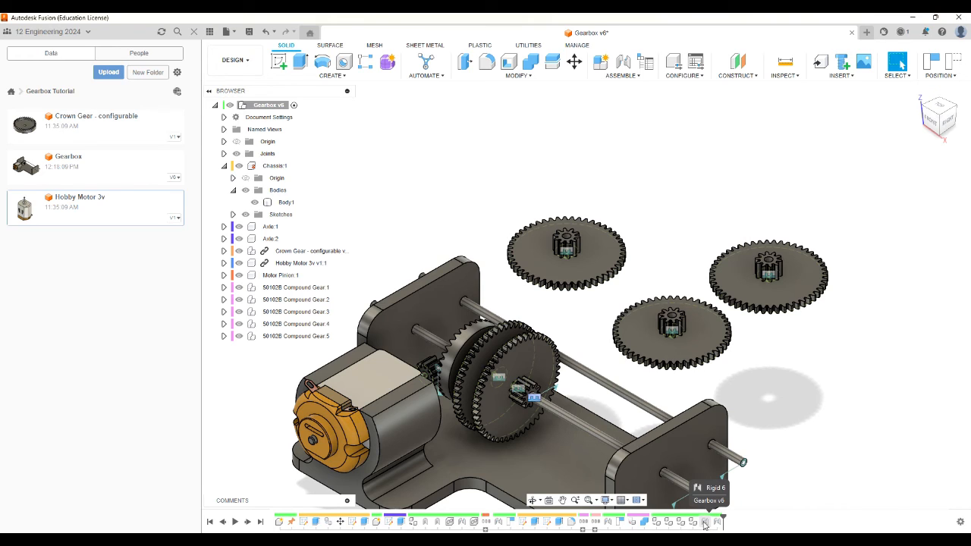
{"action": "double_click", "coordinate": [705, 525]}
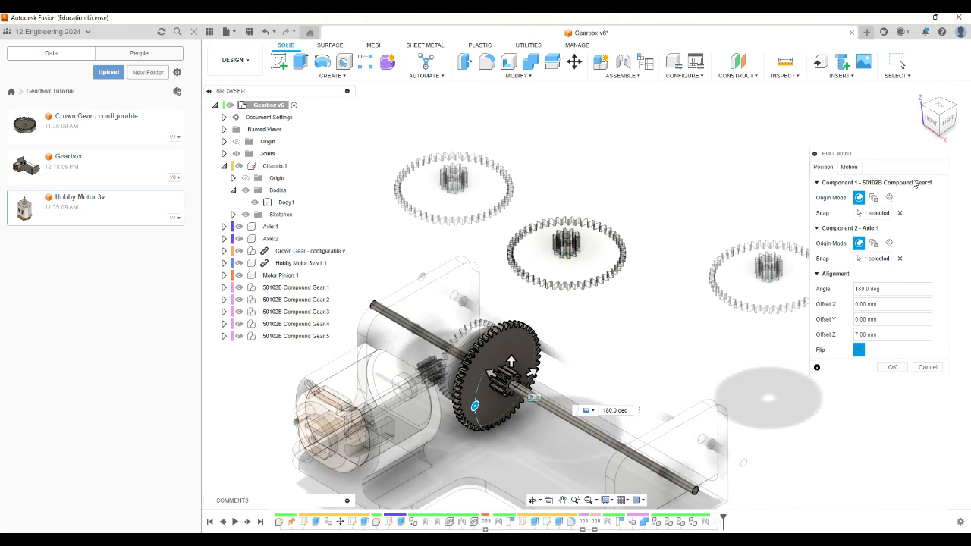
{"action": "left_click", "coordinate": [849, 166]}
{"action": "left_click", "coordinate": [888, 186]}
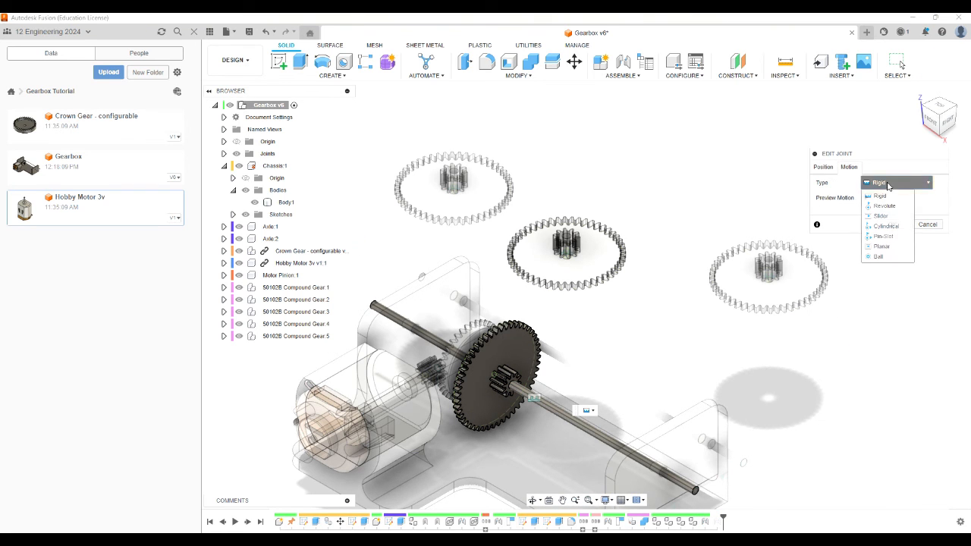
{"action": "left_click", "coordinate": [884, 206]}
{"action": "left_click", "coordinate": [893, 292]}
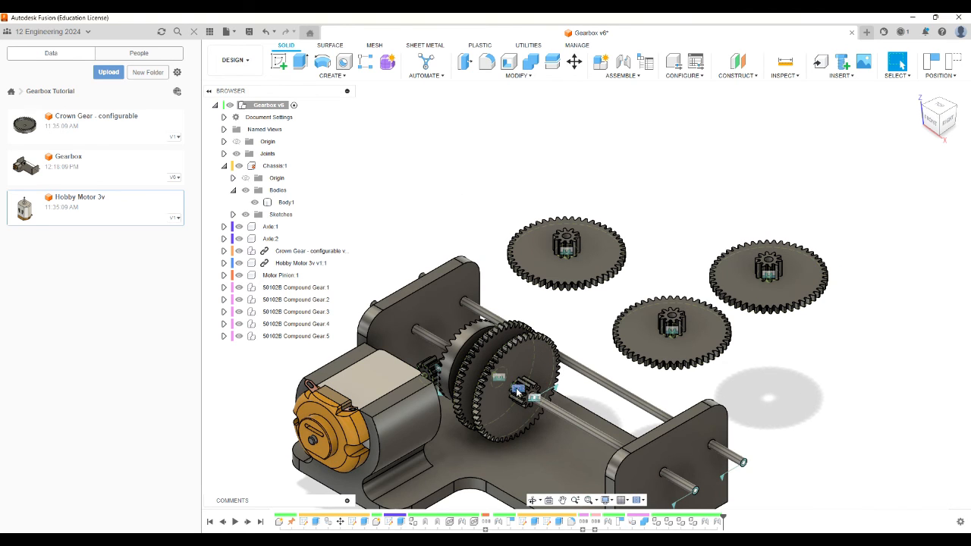
Step: Edit the second compound gear's rigid joint on Axle:1 and change its motion type to Revolute
{"action": "scroll", "coordinate": [578, 405], "scroll_direction": "down", "scroll_amount": 1}
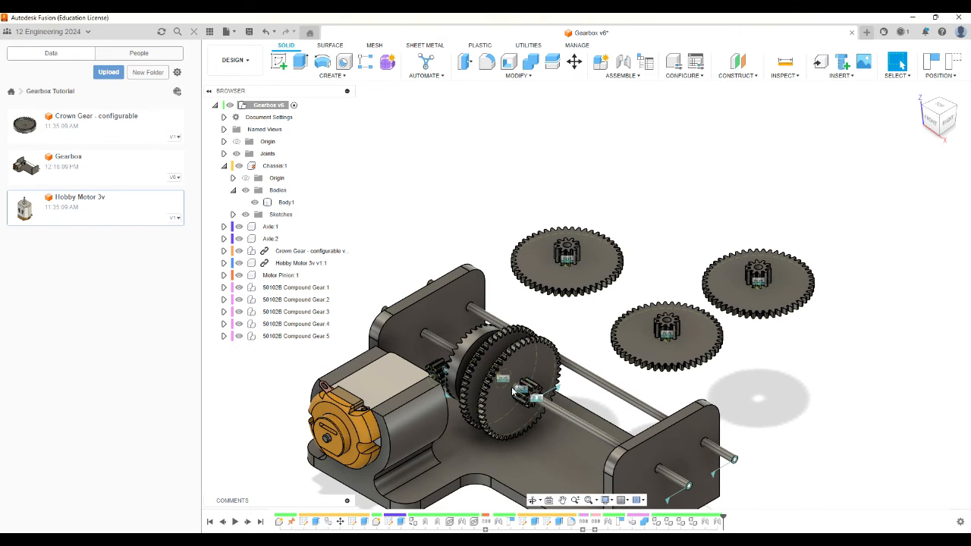
{"action": "double_click", "coordinate": [718, 521]}
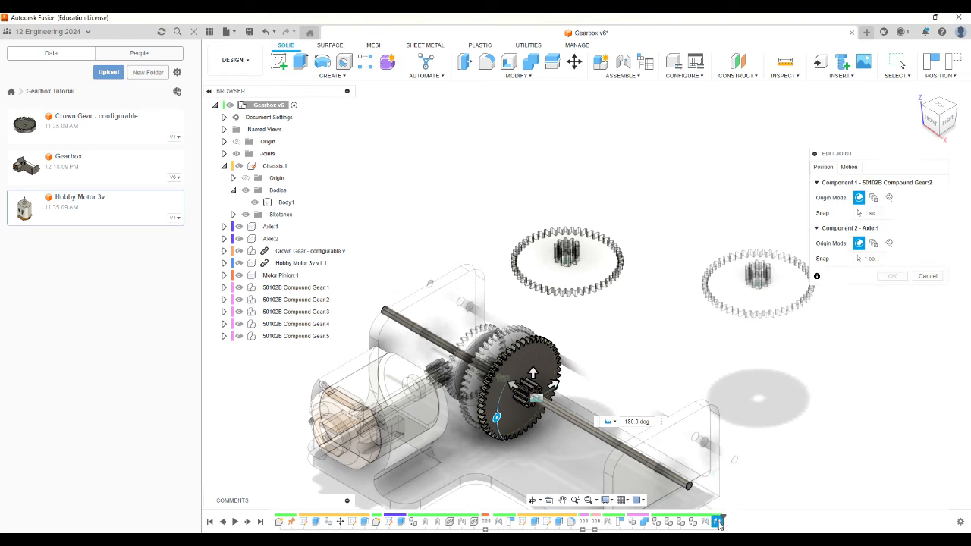
{"action": "left_click", "coordinate": [851, 168]}
{"action": "left_click", "coordinate": [880, 184]}
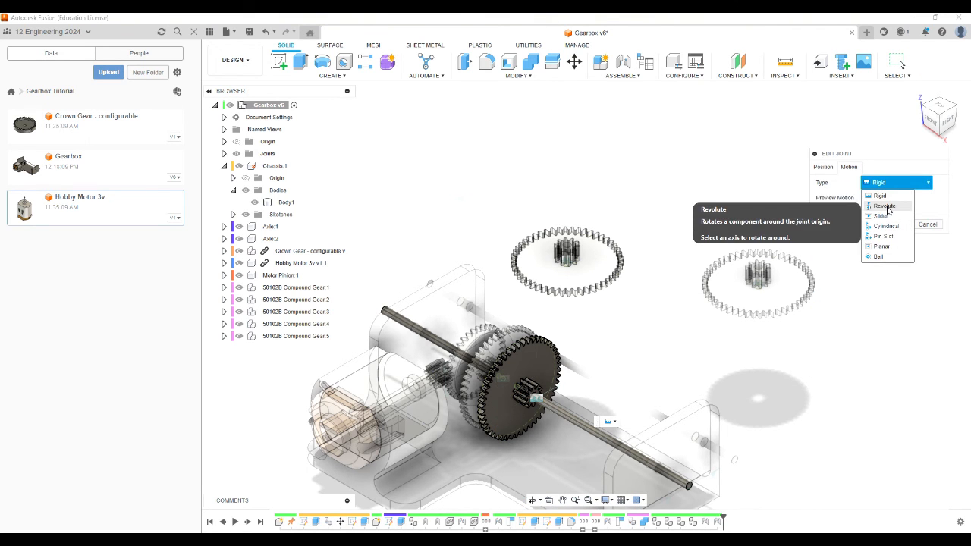
{"action": "left_click", "coordinate": [885, 207]}
{"action": "left_click", "coordinate": [894, 292]}
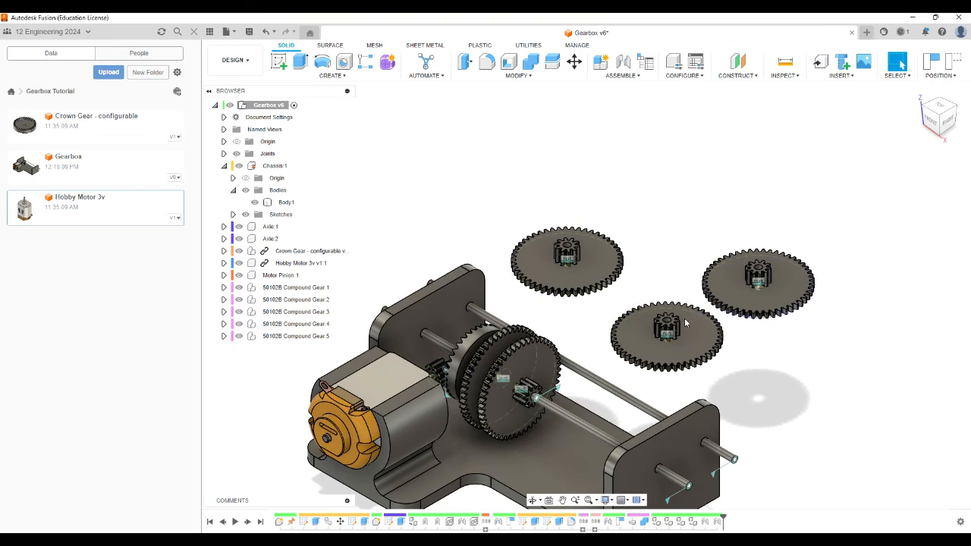
Step: Expand the Joints folder in the browser to review the joints in the gearbox assembly
{"action": "left_click", "coordinate": [945, 110]}
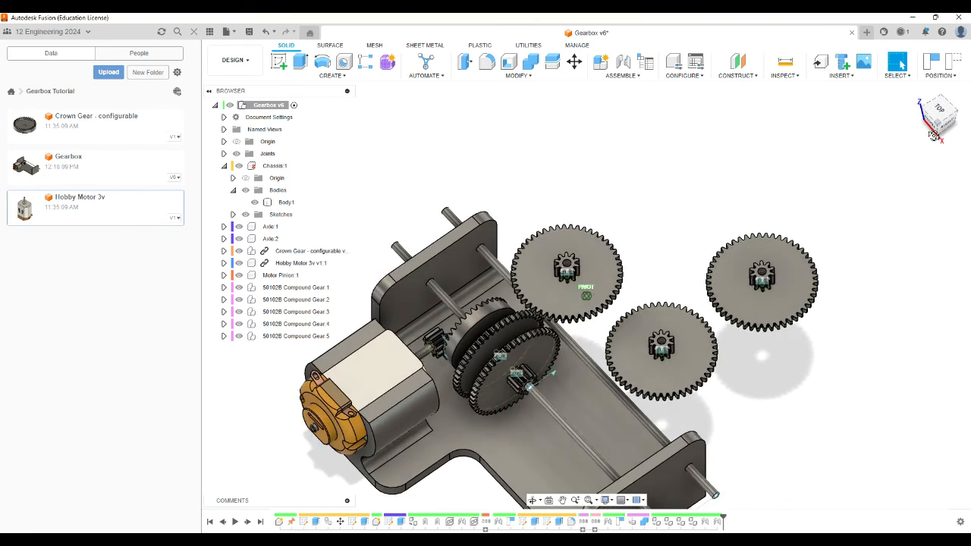
{"action": "mouse_move", "coordinate": [945, 145]}
{"action": "left_mouse_down"}
{"action": "mouse_move", "coordinate": [939, 113]}
{"action": "mouse_move", "coordinate": [940, 122]}
{"action": "left_mouse_up"}
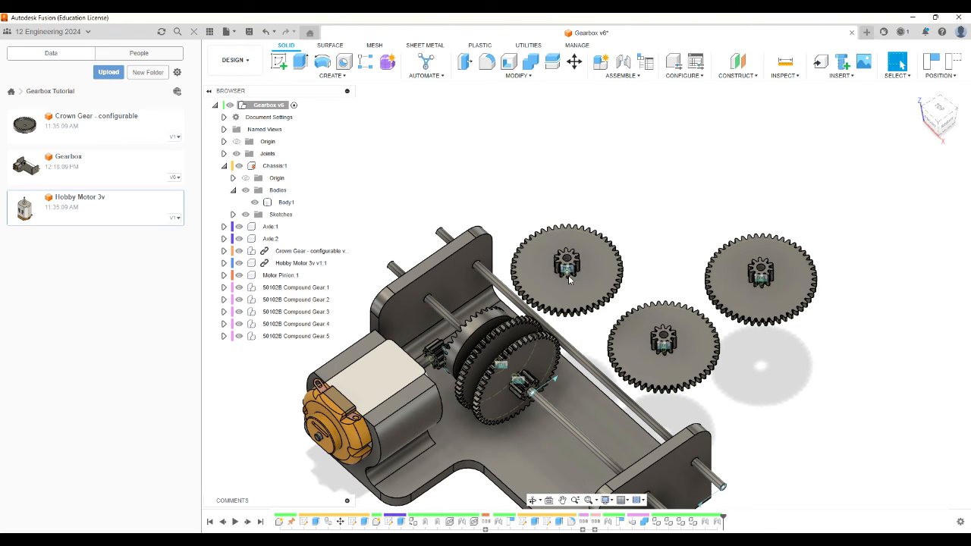
{"action": "mouse_move", "coordinate": [942, 117]}
{"action": "left_mouse_down"}
{"action": "mouse_move", "coordinate": [953, 91]}
{"action": "mouse_move", "coordinate": [943, 143]}
{"action": "mouse_move", "coordinate": [942, 119]}
{"action": "left_mouse_up"}
{"action": "middle_click_drag", "start_coordinate": [573, 305], "coordinate": [562, 297], "text": "shift"}
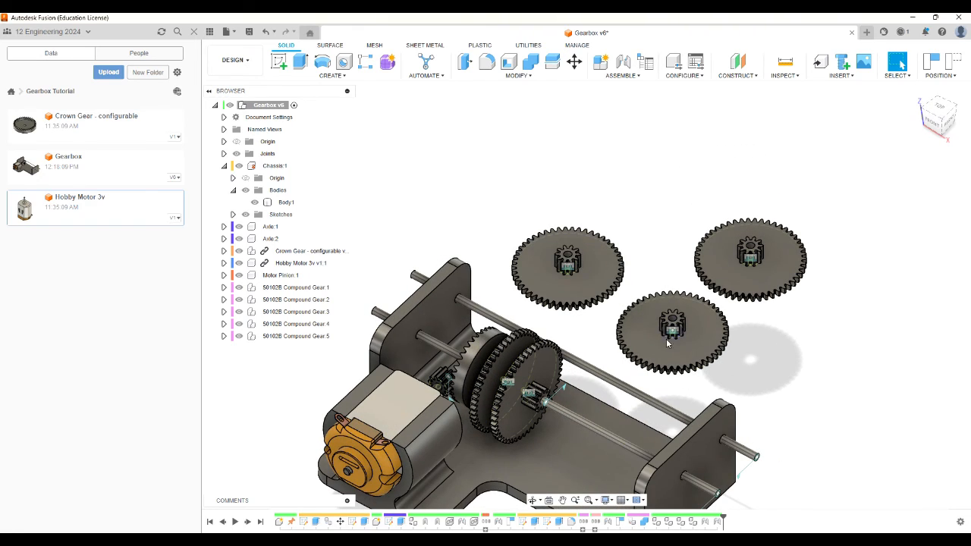
{"action": "scroll", "coordinate": [673, 387], "scroll_direction": "up", "scroll_amount": 2}
{"action": "scroll", "coordinate": [577, 395], "scroll_direction": "down", "scroll_amount": 4}
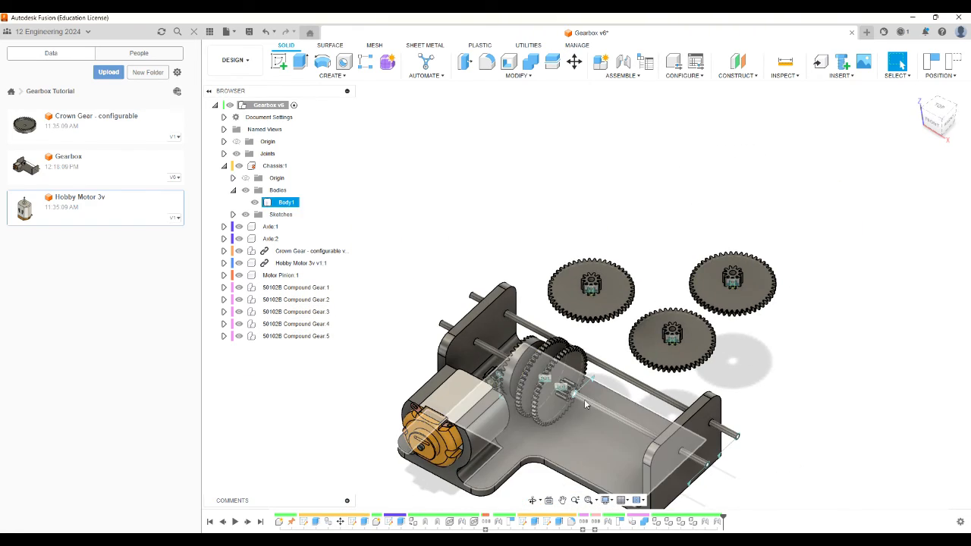
{"action": "left_click", "coordinate": [224, 153]}
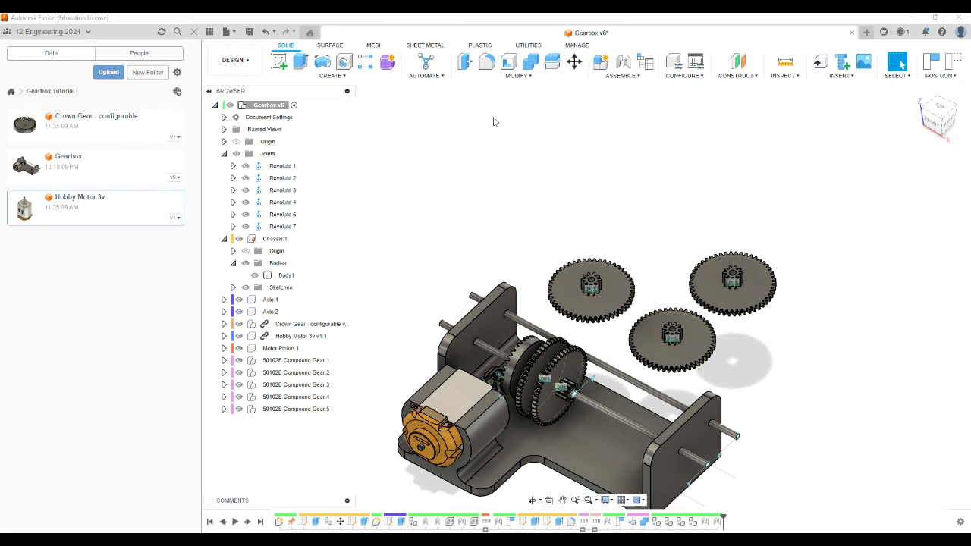
Step: Start a rigid joint snapping the pinion bore centre of 50102B Compound Gear:4 to Axle:2
{"action": "key", "text": "j"}
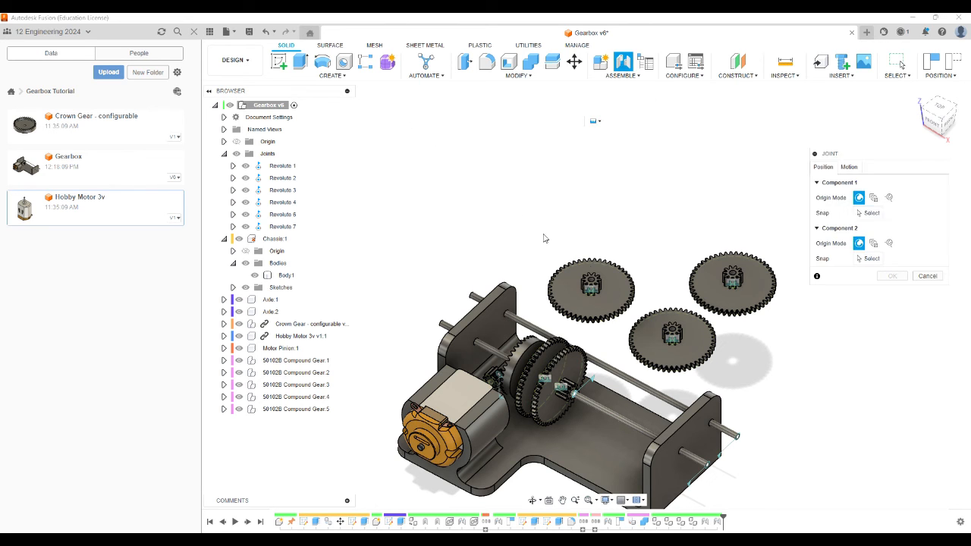
{"action": "scroll", "coordinate": [593, 278], "scroll_direction": "up", "scroll_amount": 3}
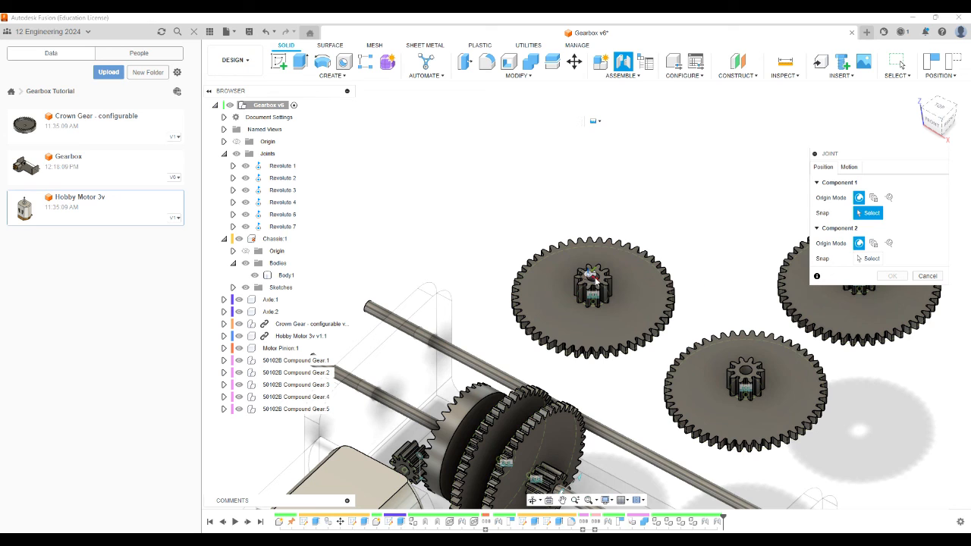
{"action": "left_click", "coordinate": [596, 281]}
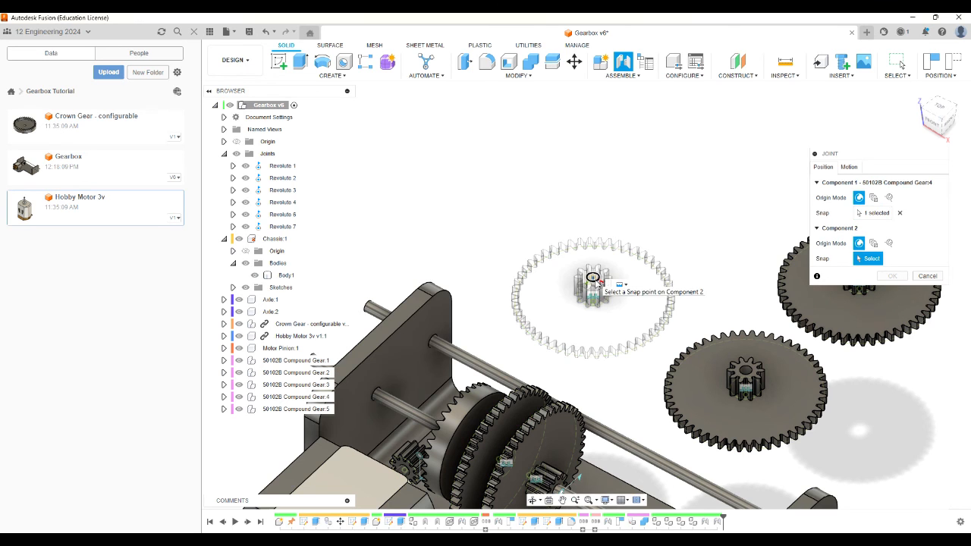
{"action": "left_click", "coordinate": [637, 455]}
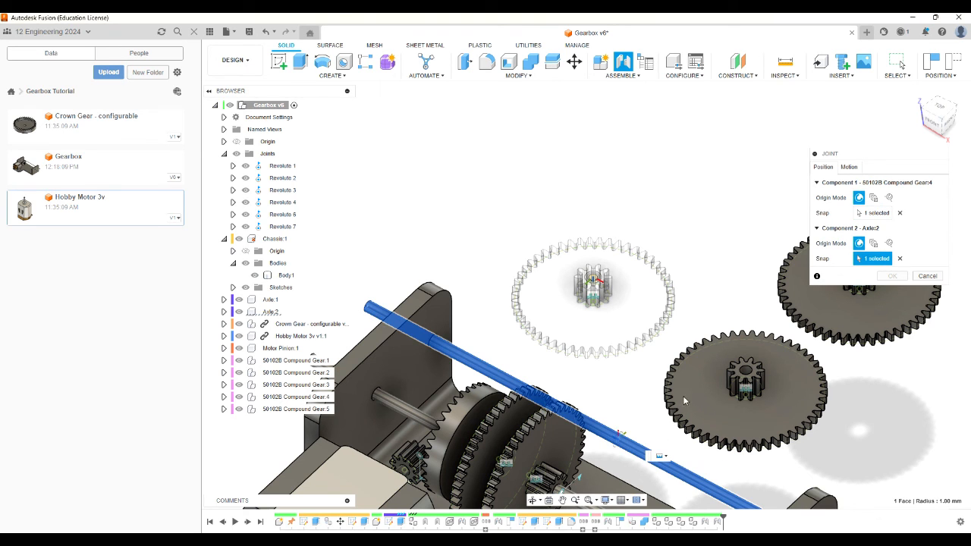
{"action": "left_click", "coordinate": [874, 212]}
{"action": "left_click", "coordinate": [597, 286]}
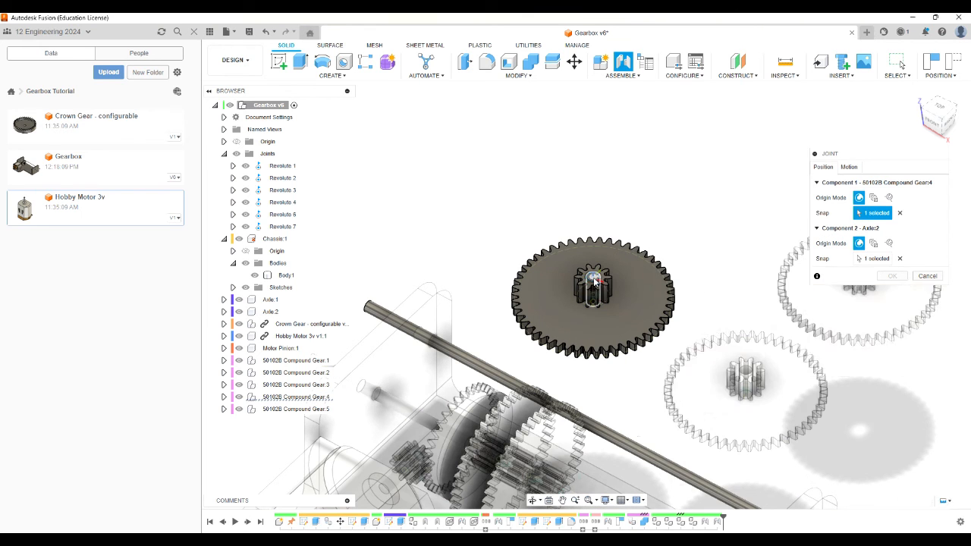
Step: Slide Compound Gear:4 along Axle:2 to a Z offset of 60 mm, checking it from the top view, and finish the joint
{"action": "scroll", "coordinate": [698, 359], "scroll_direction": "down", "scroll_amount": 5}
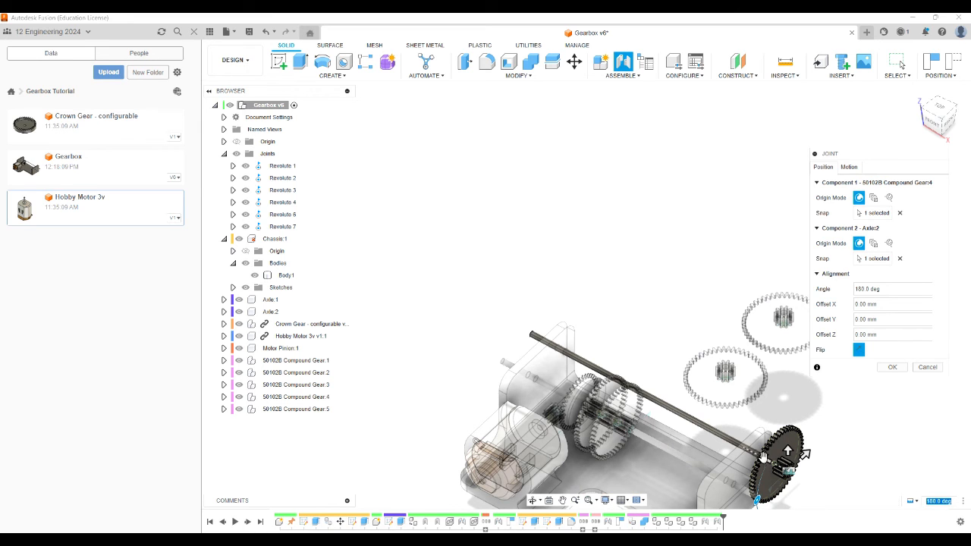
{"action": "left_click_drag", "start_coordinate": [764, 460], "coordinate": [662, 406]}
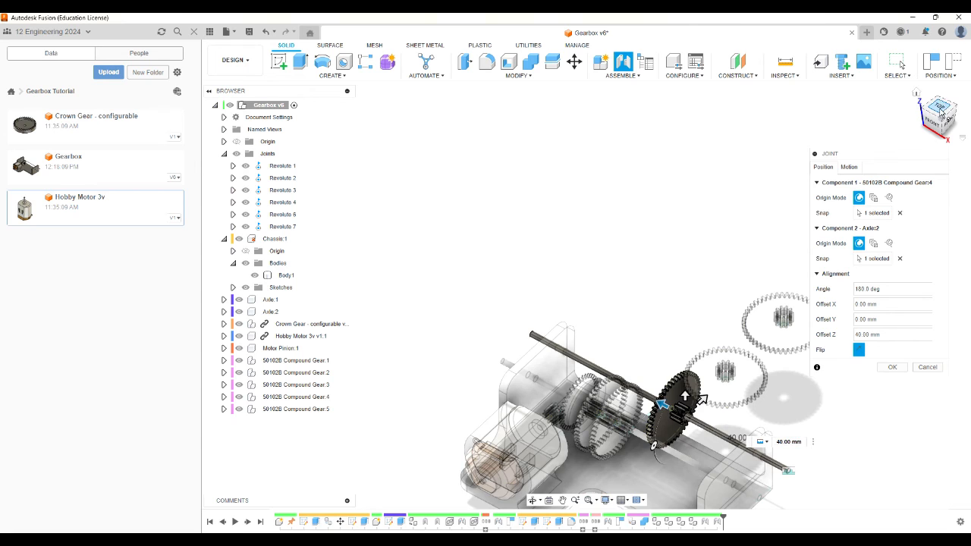
{"action": "left_click", "coordinate": [943, 112]}
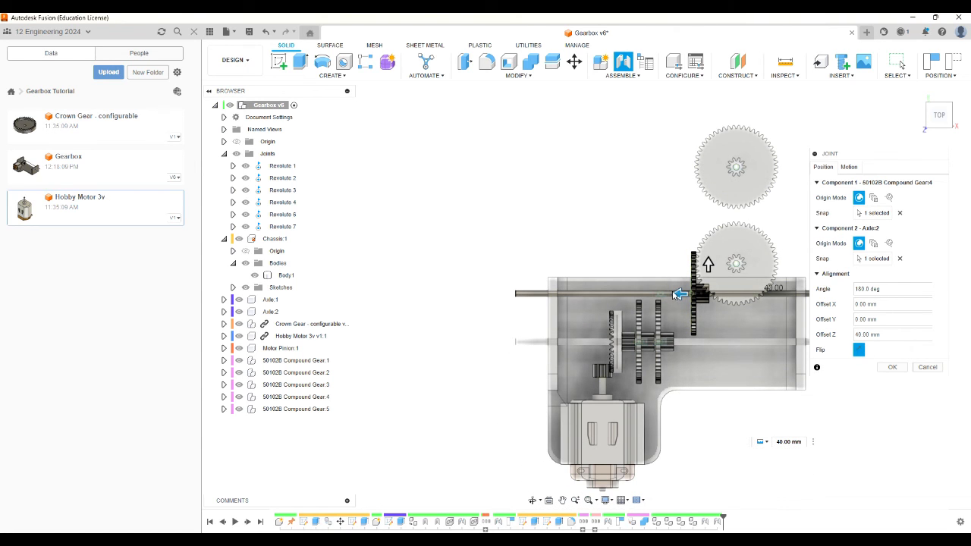
{"action": "left_click_drag", "start_coordinate": [680, 296], "coordinate": [614, 293]}
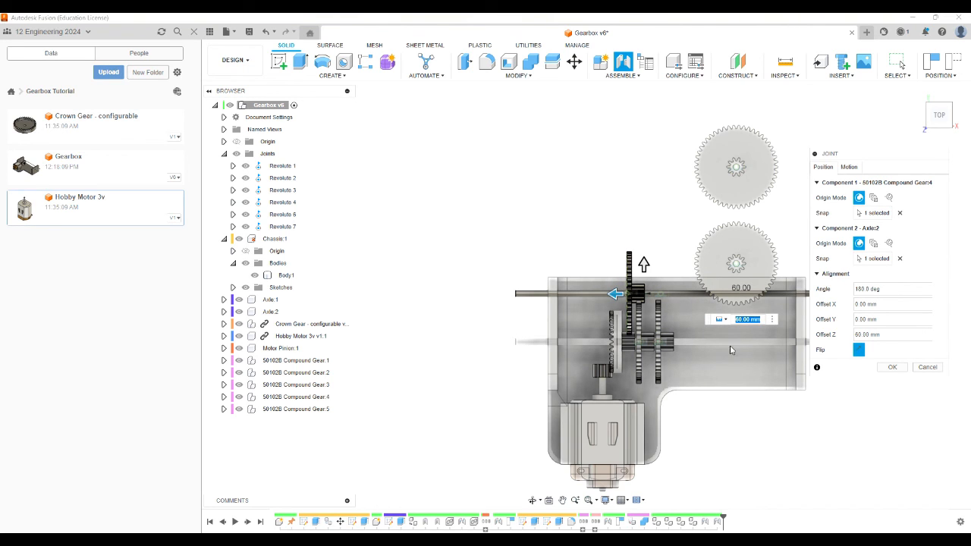
{"action": "left_click", "coordinate": [892, 368]}
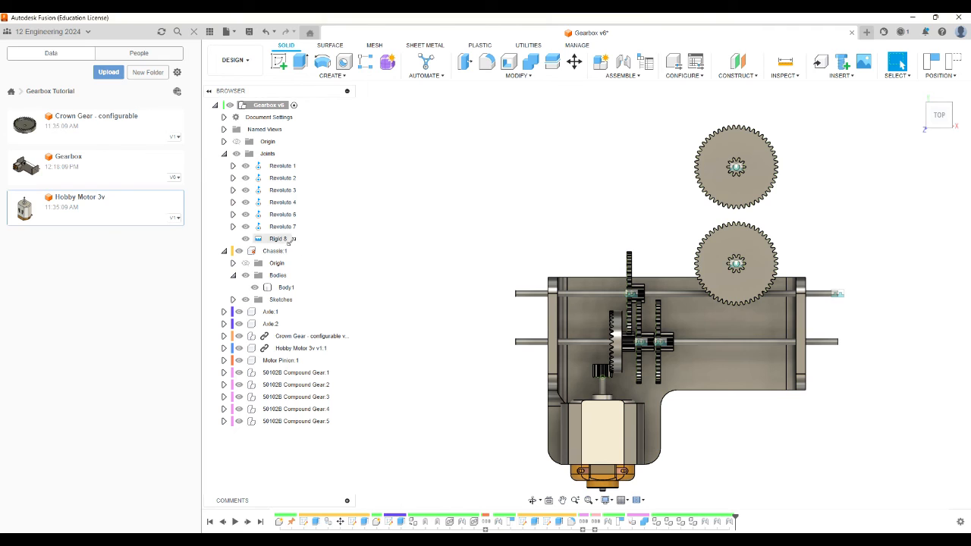
Step: Edit the rigid joint of Compound Gear:4 on Axle:2 and change its motion type to Revolute
{"action": "left_click", "coordinate": [276, 238]}
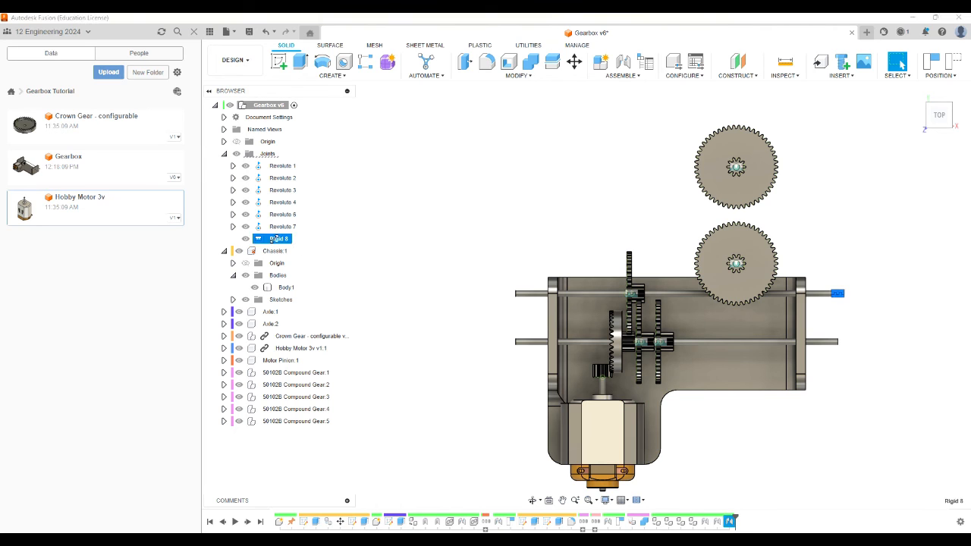
{"action": "right_click", "coordinate": [275, 238]}
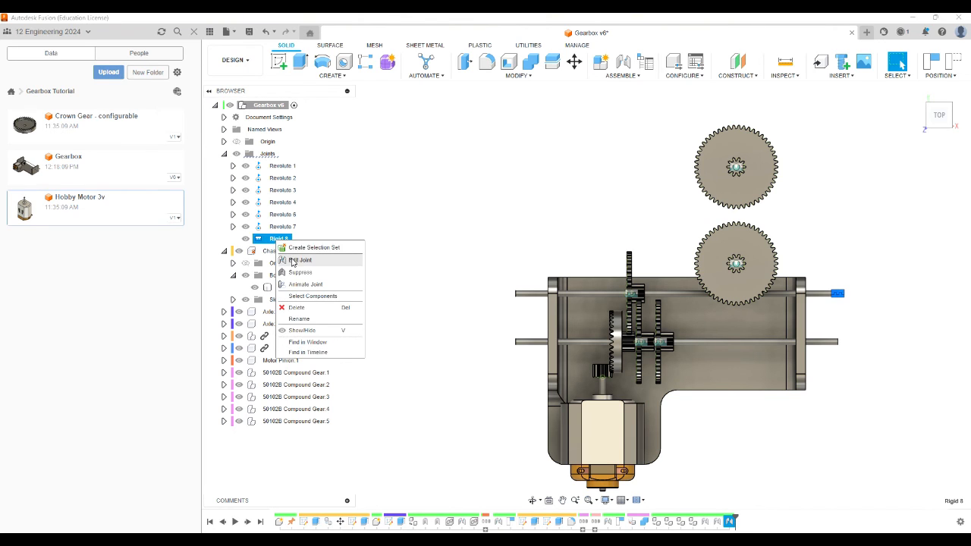
{"action": "left_click", "coordinate": [293, 260]}
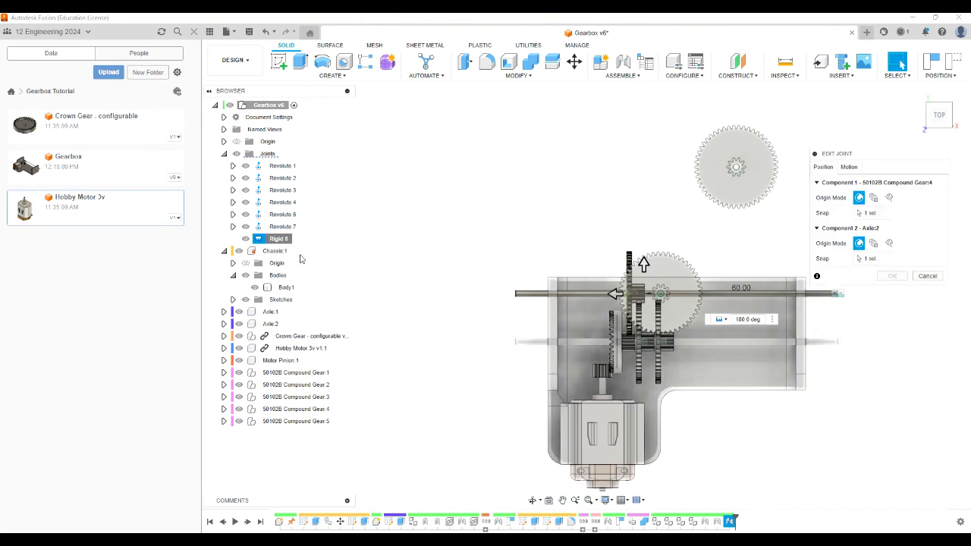
{"action": "left_click", "coordinate": [849, 167]}
{"action": "left_click", "coordinate": [888, 183]}
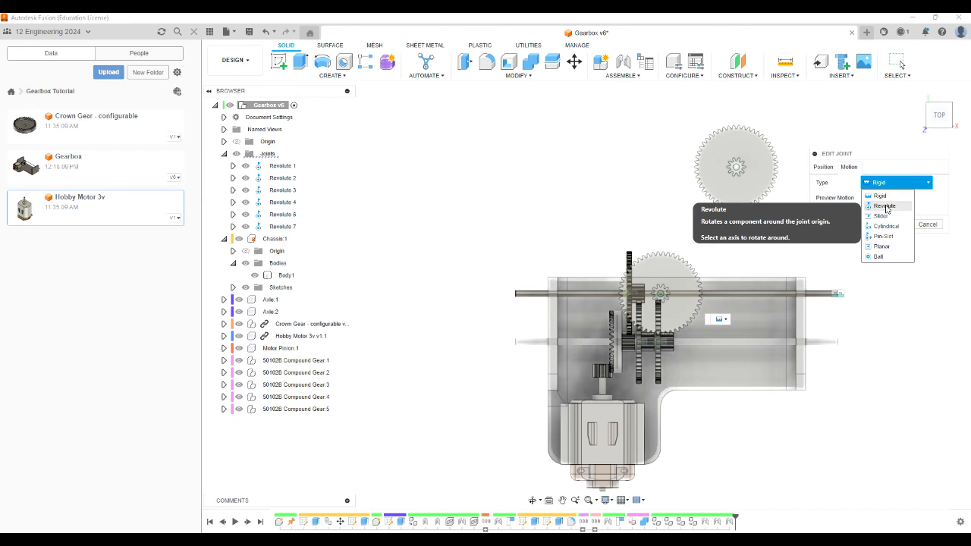
{"action": "left_click", "coordinate": [884, 206]}
{"action": "left_click", "coordinate": [892, 291]}
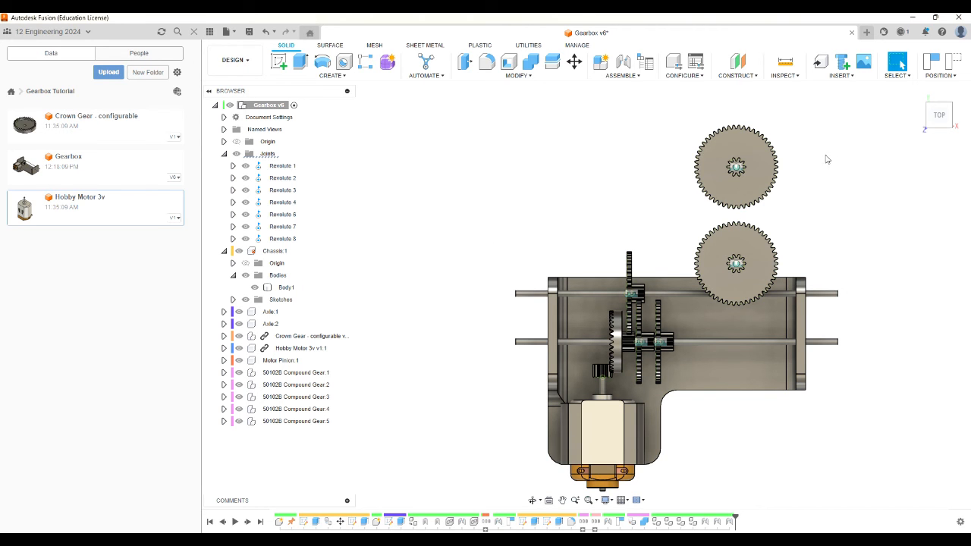
{"action": "left_click_drag", "start_coordinate": [941, 120], "coordinate": [932, 97]}
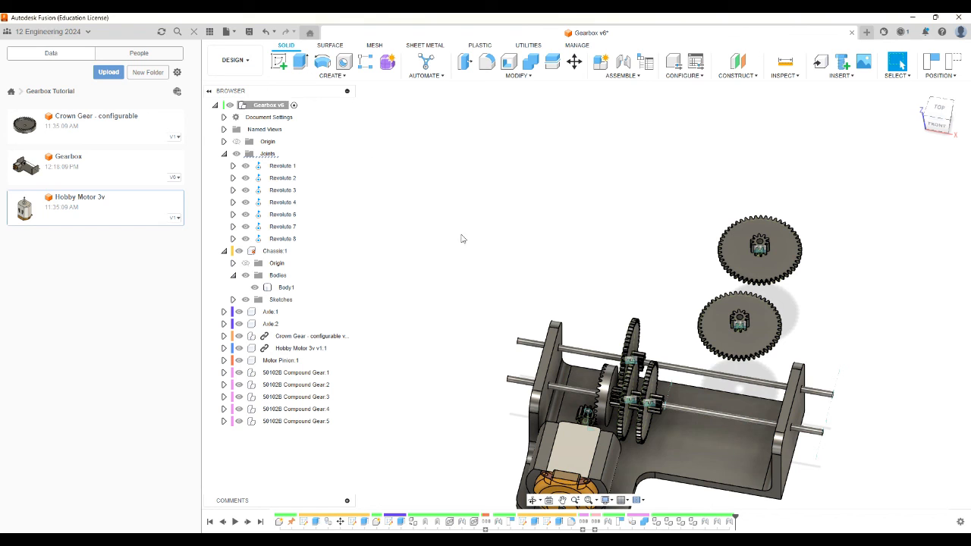
{"action": "key", "text": "j"}
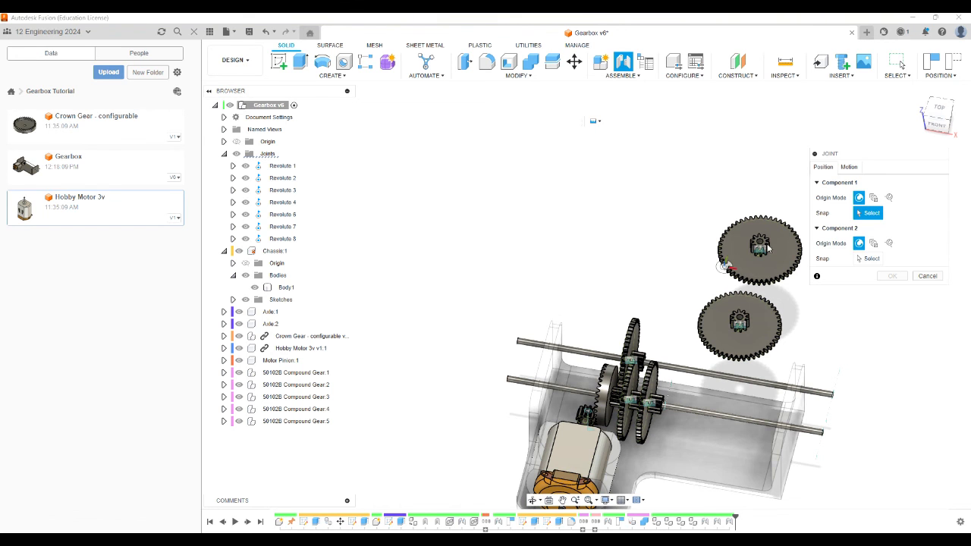
{"action": "scroll", "coordinate": [763, 244], "scroll_direction": "up", "scroll_amount": 3}
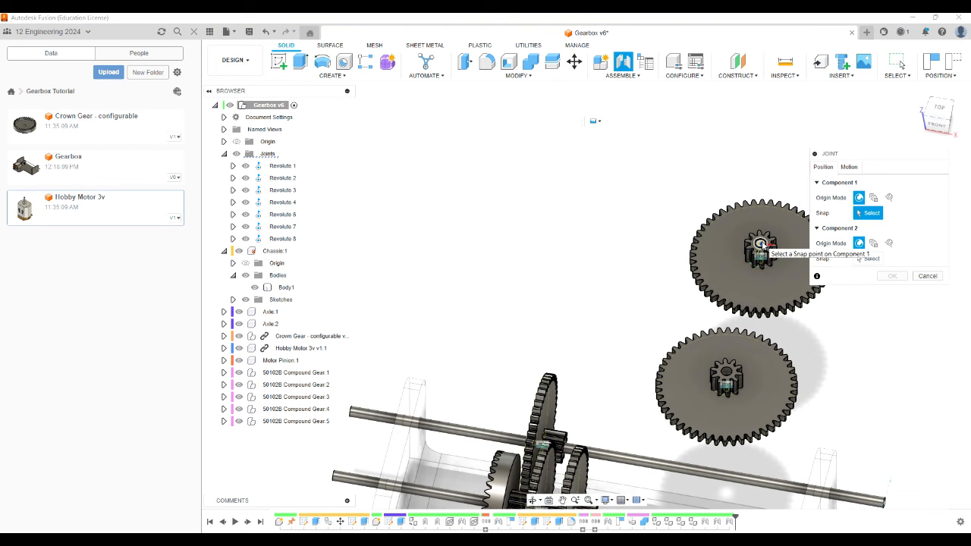
{"action": "left_click", "coordinate": [762, 245]}
{"action": "scroll", "coordinate": [763, 245], "scroll_direction": "down", "scroll_amount": 5}
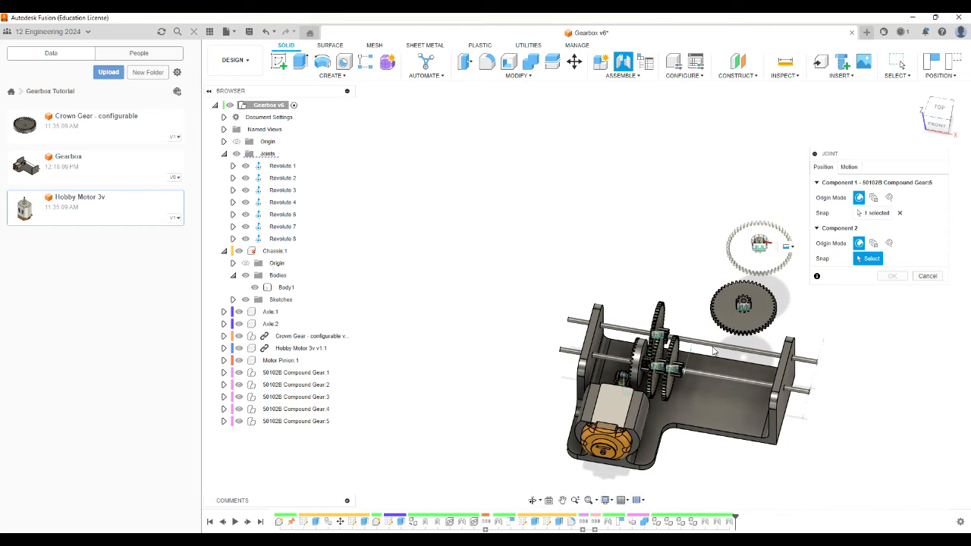
{"action": "scroll", "coordinate": [728, 339], "scroll_direction": "up", "scroll_amount": 4}
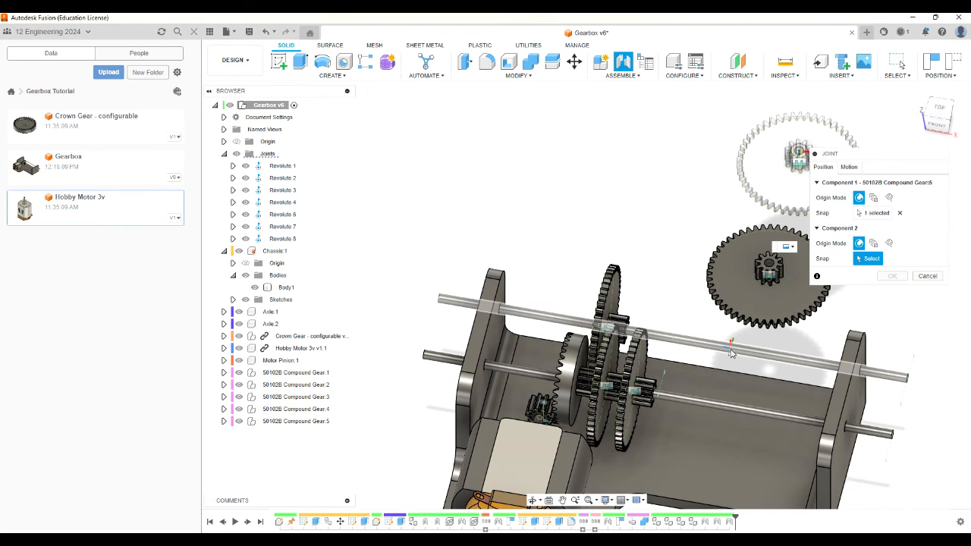
{"action": "left_click", "coordinate": [739, 342]}
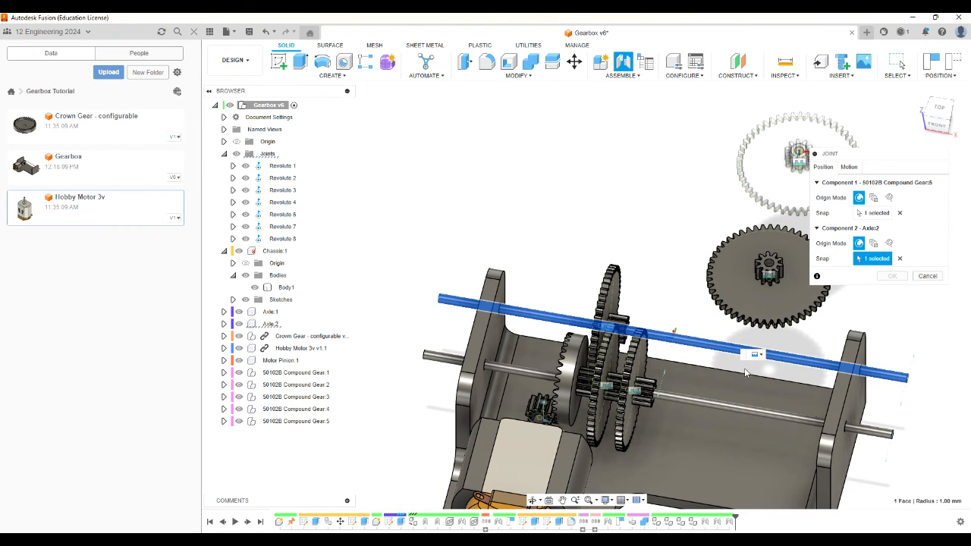
{"action": "left_click", "coordinate": [867, 213]}
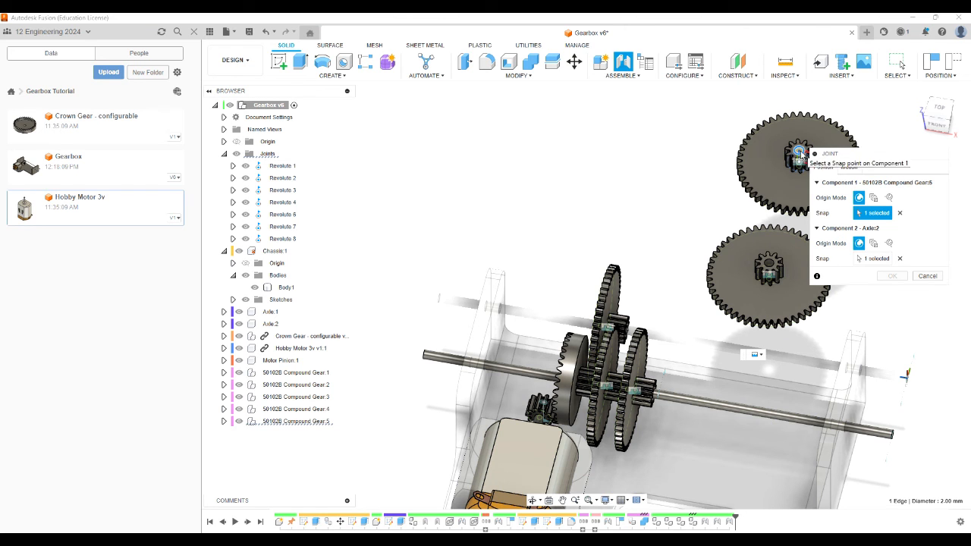
{"action": "left_click", "coordinate": [800, 151]}
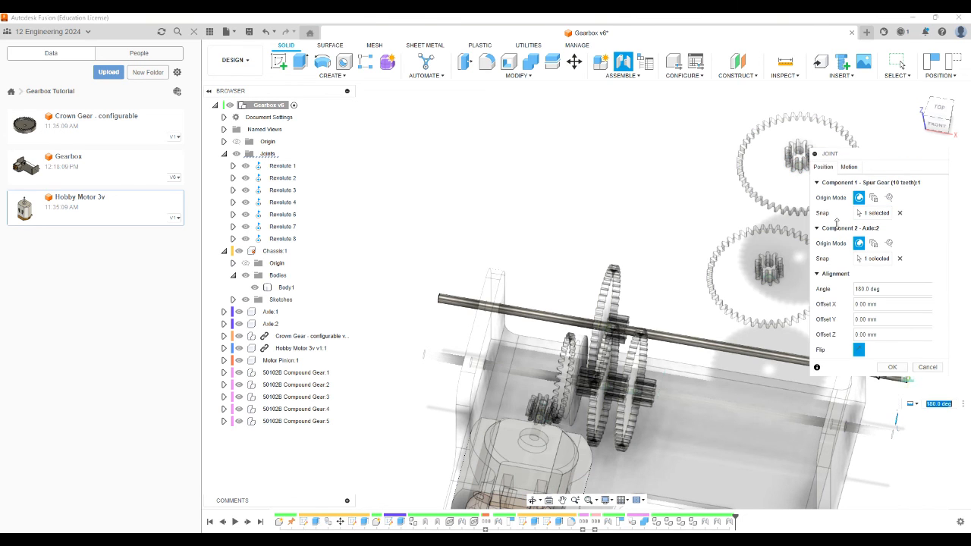
{"action": "left_click", "coordinate": [927, 367]}
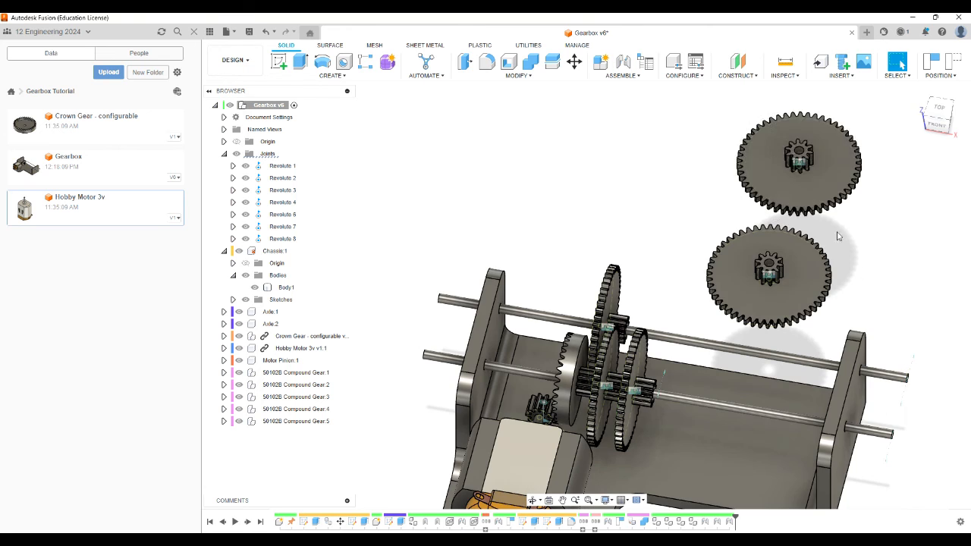
Step: Start a rigid joint snapping the pinion bore centre of 50102B Compound Gear:5 to Axle:2
{"action": "key", "text": "j"}
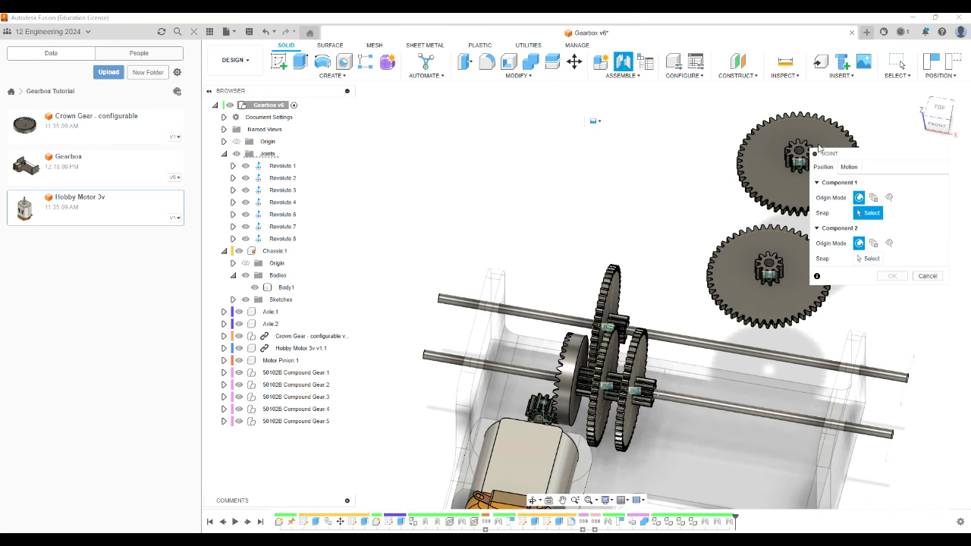
{"action": "scroll", "coordinate": [798, 154], "scroll_direction": "up", "scroll_amount": 3}
{"action": "left_click", "coordinate": [799, 151]}
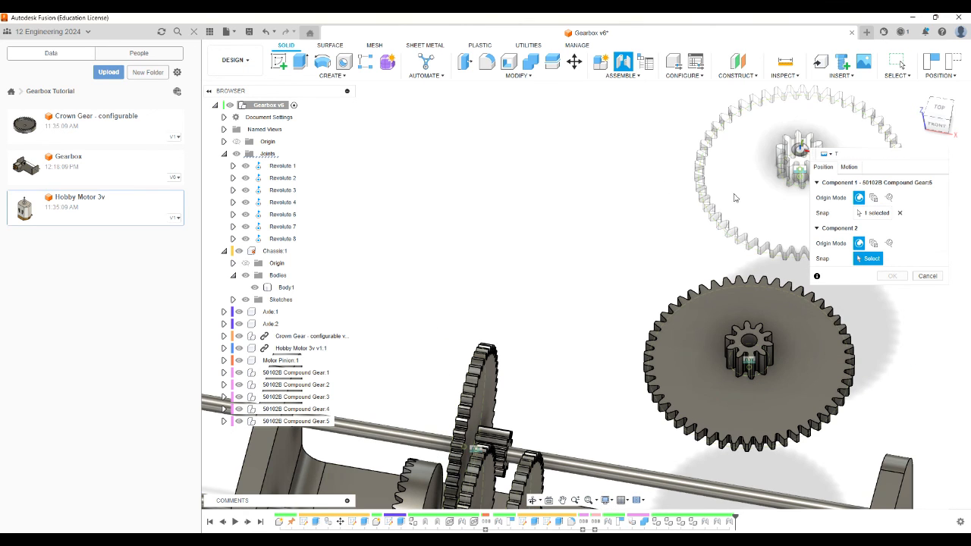
{"action": "scroll", "coordinate": [636, 267], "scroll_direction": "down", "scroll_amount": 4}
{"action": "left_click", "coordinate": [677, 372]}
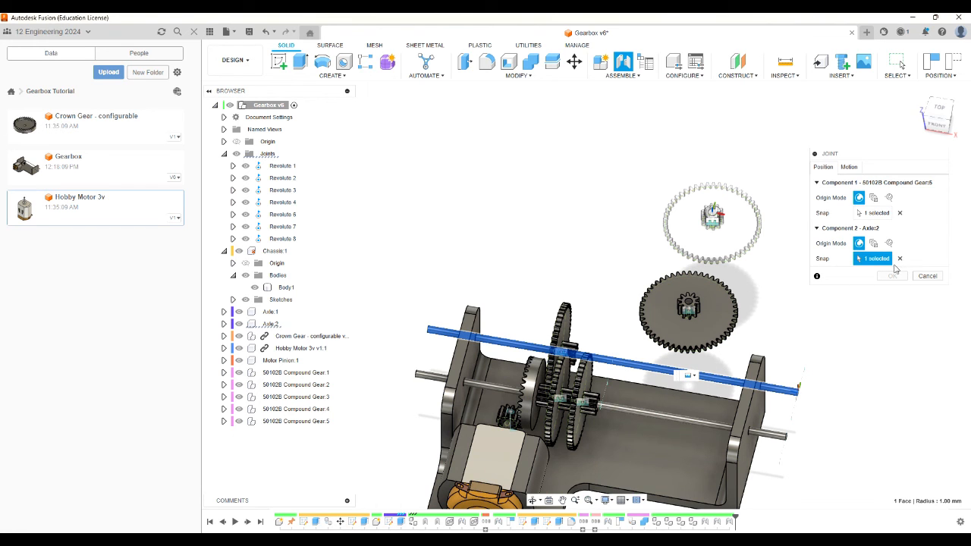
{"action": "left_click", "coordinate": [879, 215]}
{"action": "scroll", "coordinate": [691, 221], "scroll_direction": "up", "scroll_amount": 3}
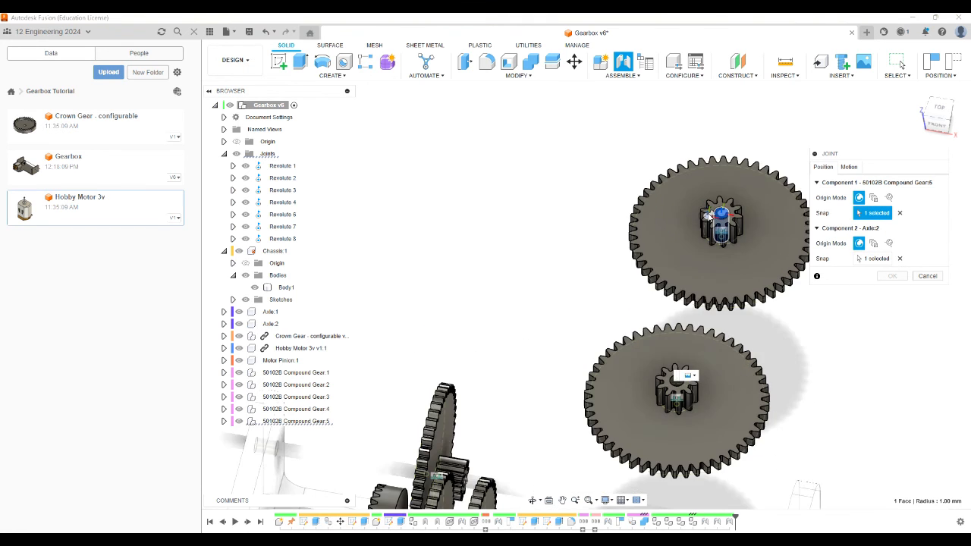
{"action": "left_click", "coordinate": [722, 214]}
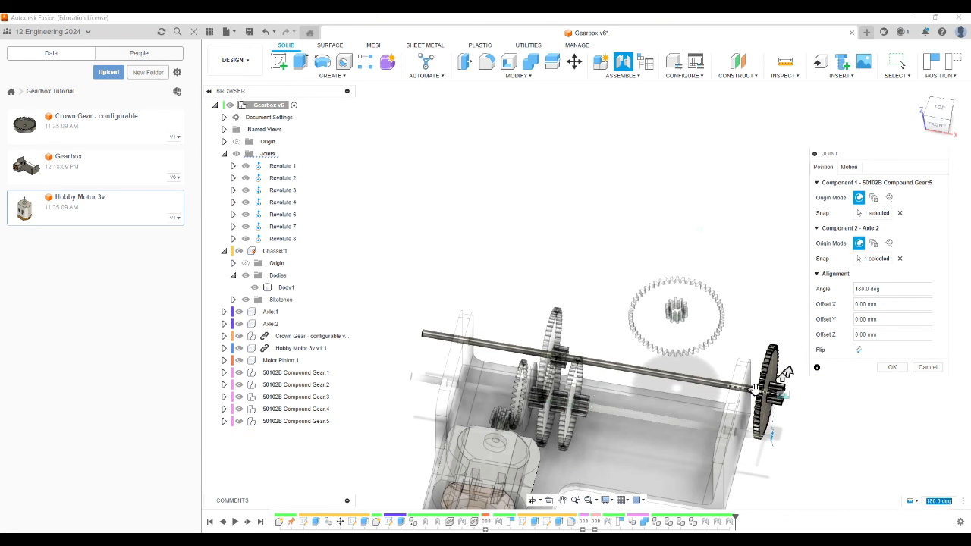
Step: Slide Compound Gear:5 along Axle:2 to a Z offset of 54 mm, aligning it from the top view, and finish the joint
{"action": "left_click_drag", "start_coordinate": [755, 389], "coordinate": [611, 367]}
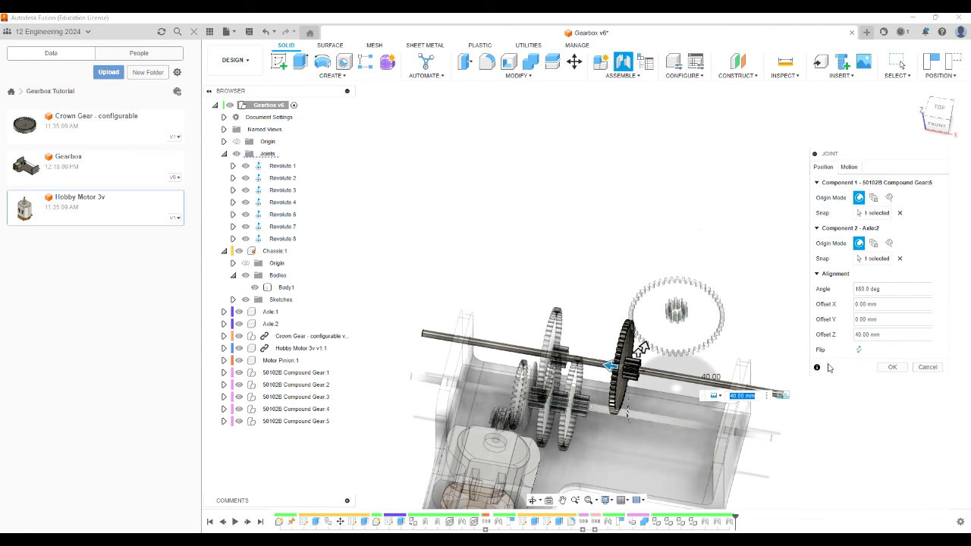
{"action": "left_click", "coordinate": [860, 351]}
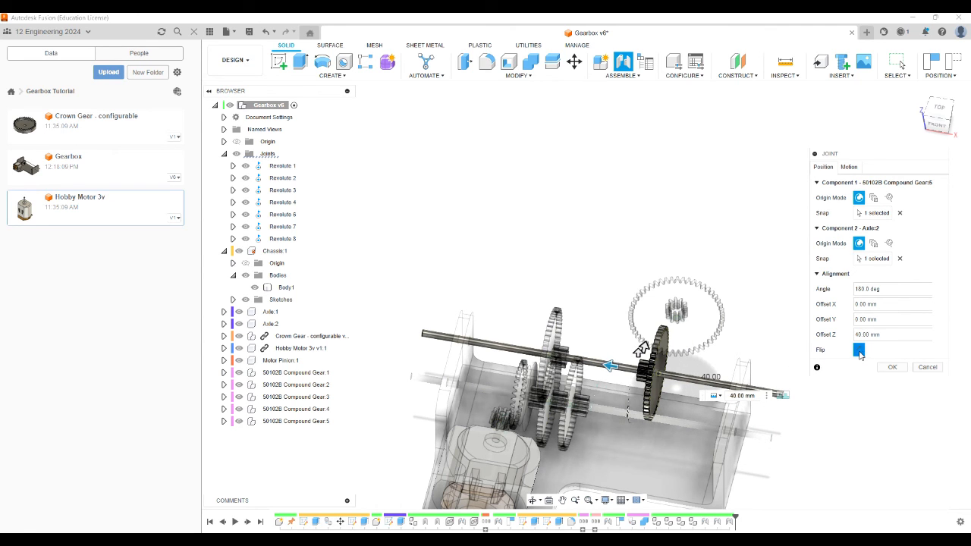
{"action": "left_click", "coordinate": [860, 351]}
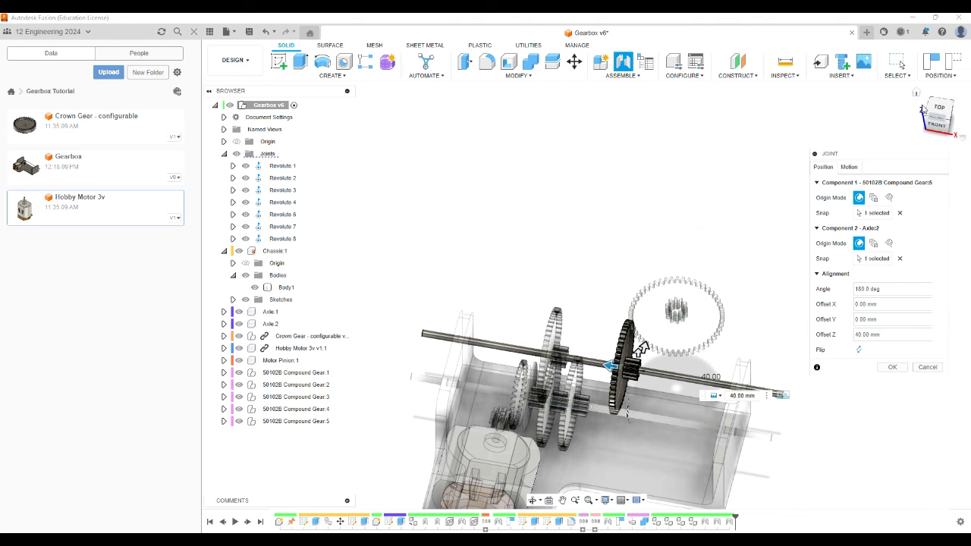
{"action": "left_click", "coordinate": [940, 107]}
{"action": "left_click_drag", "start_coordinate": [607, 298], "coordinate": [562, 293]}
{"action": "scroll", "coordinate": [586, 298], "scroll_direction": "up", "scroll_amount": 5}
{"action": "left_click_drag", "start_coordinate": [632, 311], "coordinate": [642, 319]}
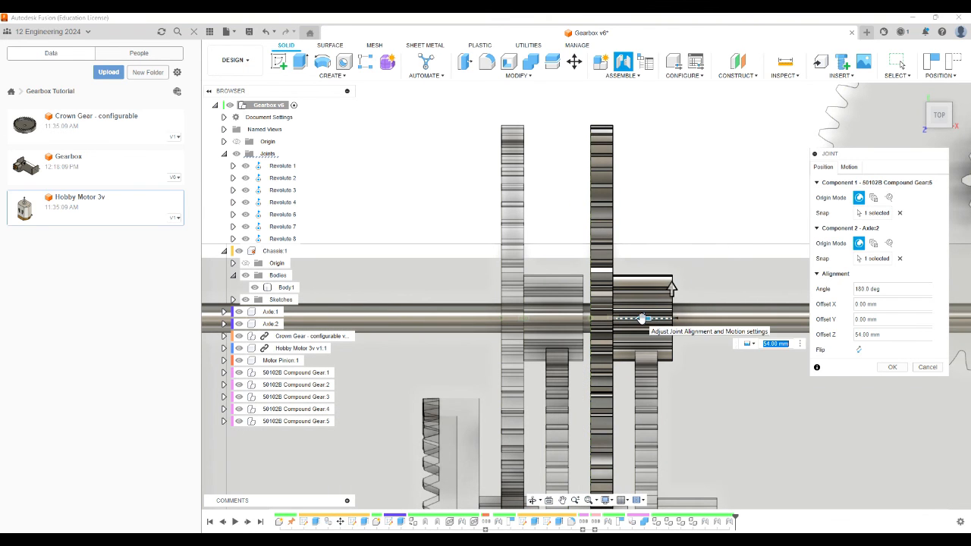
{"action": "scroll", "coordinate": [648, 299], "scroll_direction": "down", "scroll_amount": 5}
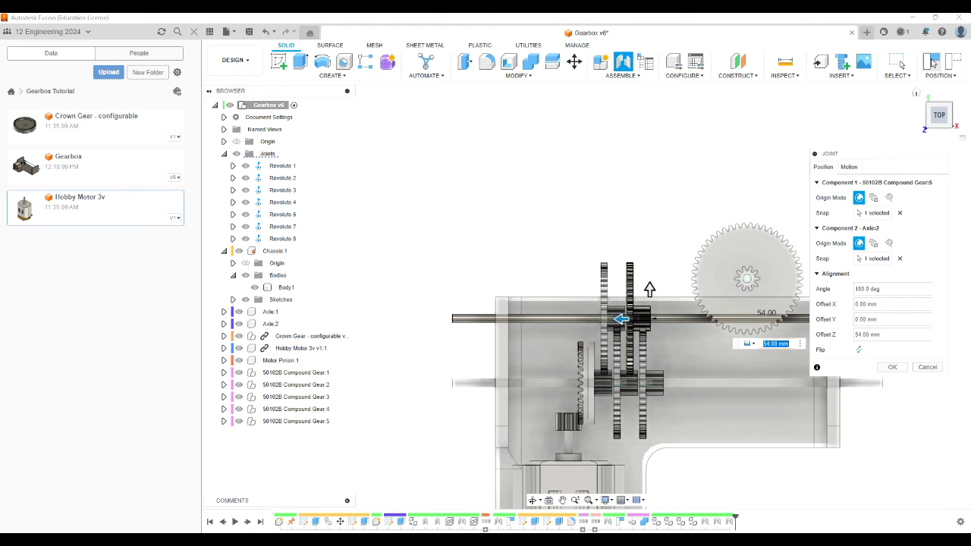
{"action": "left_click", "coordinate": [917, 92]}
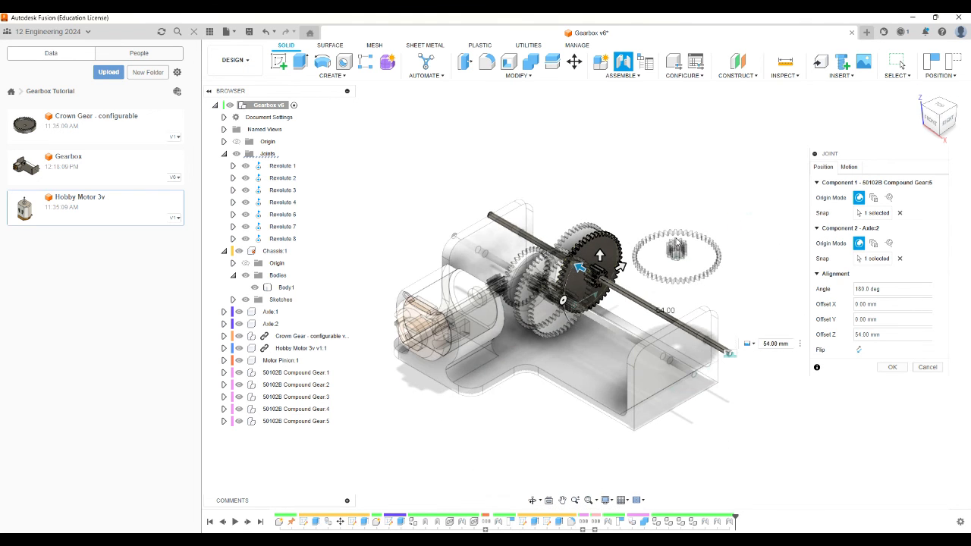
{"action": "scroll", "coordinate": [681, 249], "scroll_direction": "up", "scroll_amount": 6}
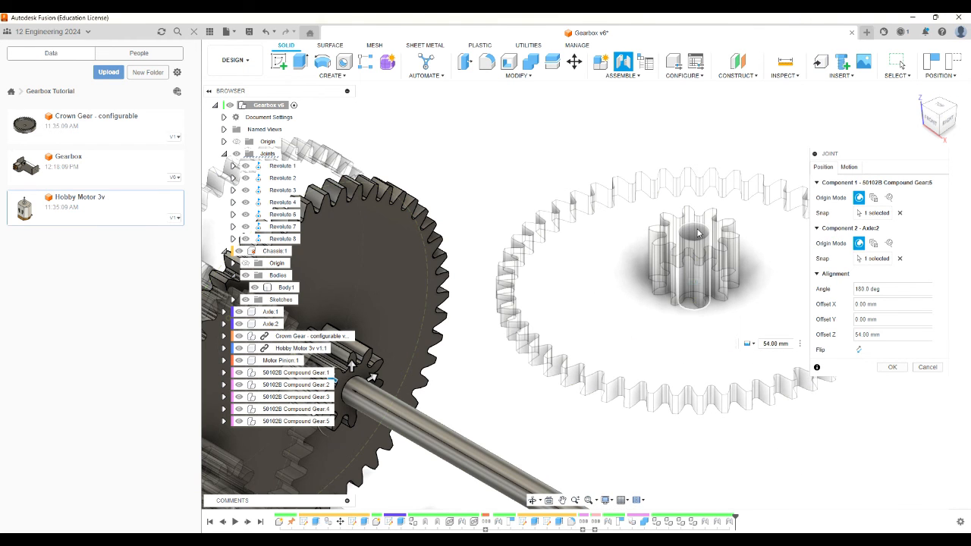
{"action": "left_click", "coordinate": [893, 367]}
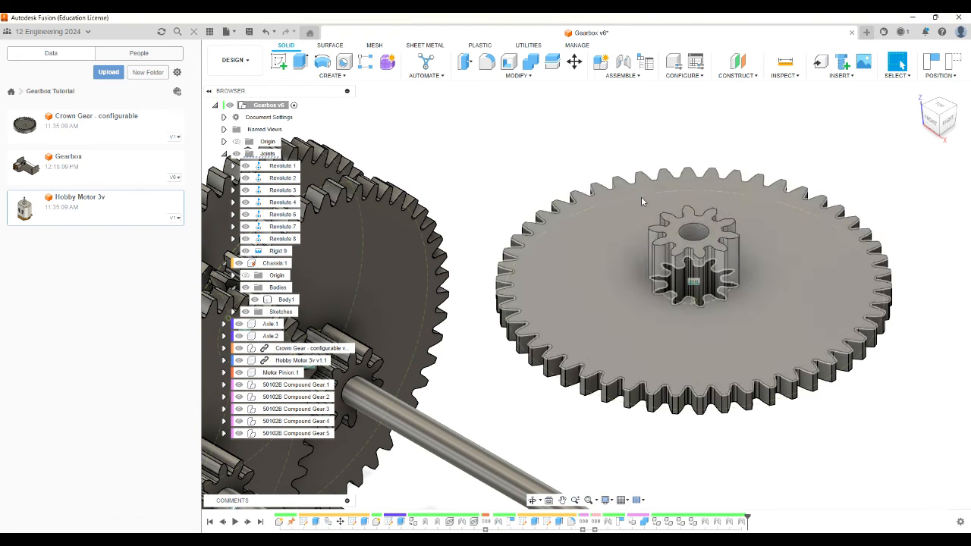
Step: Start a joint snapping the pinion bore centre of 50102B Compound Gear:3 to Axle:2 and set its motion type to Revolute
{"action": "left_click", "coordinate": [692, 233]}
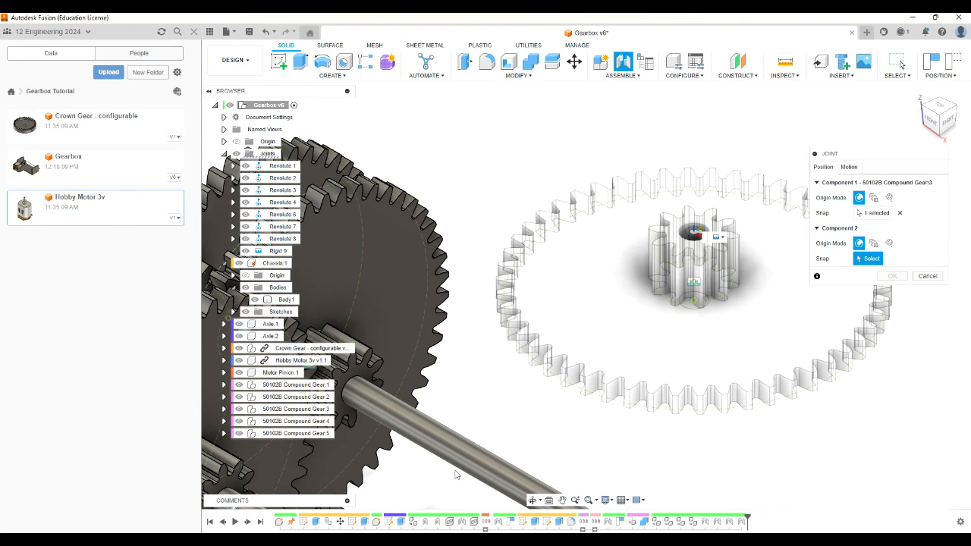
{"action": "left_click", "coordinate": [507, 479]}
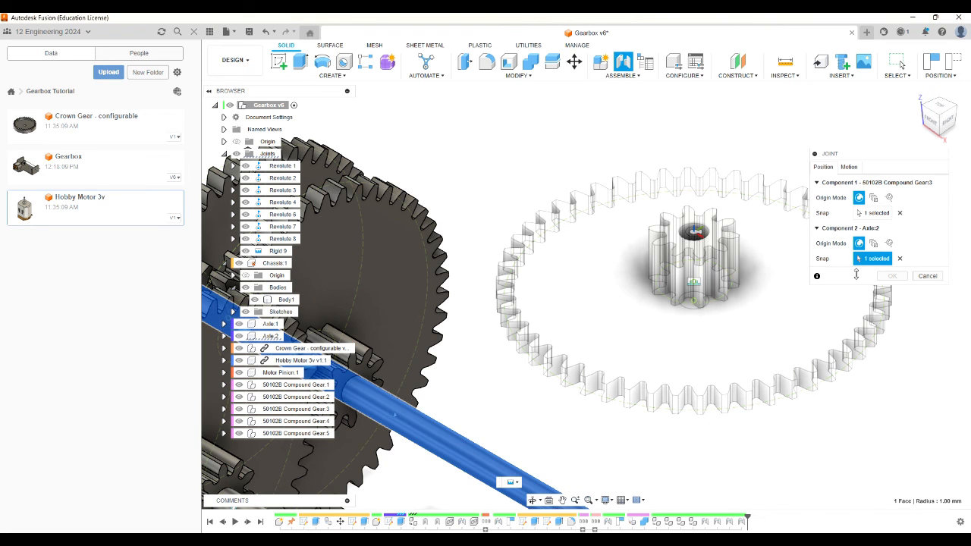
{"action": "left_click", "coordinate": [874, 212]}
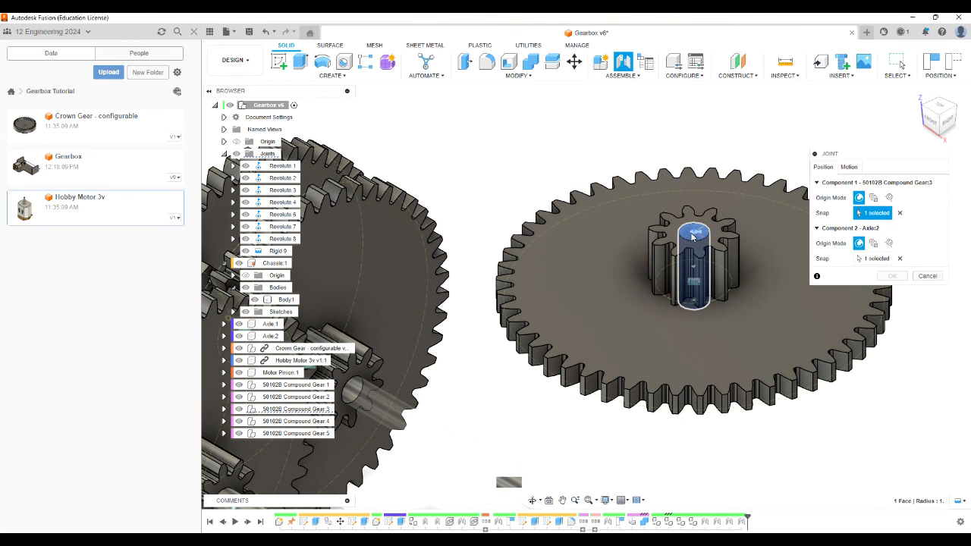
{"action": "left_click", "coordinate": [692, 237]}
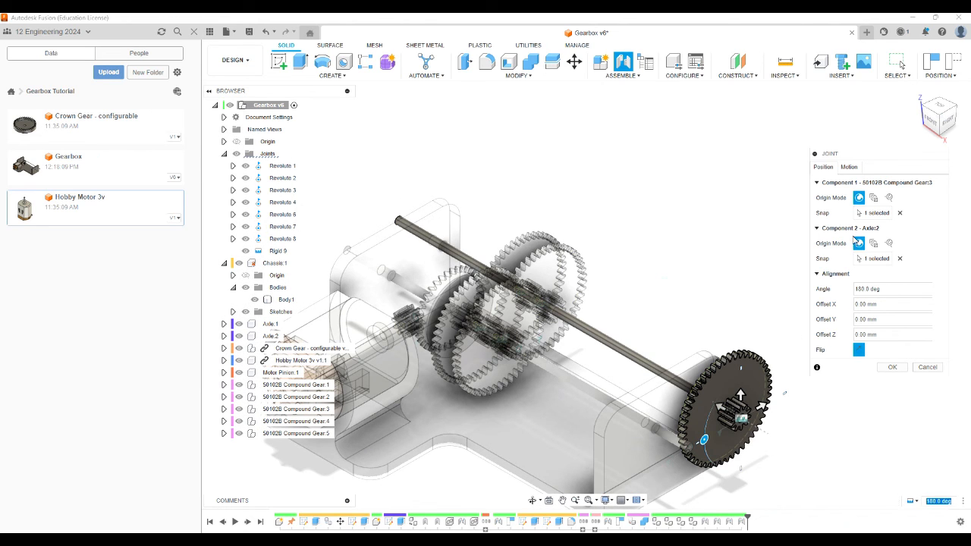
{"action": "left_click", "coordinate": [849, 166]}
{"action": "left_click", "coordinate": [888, 183]}
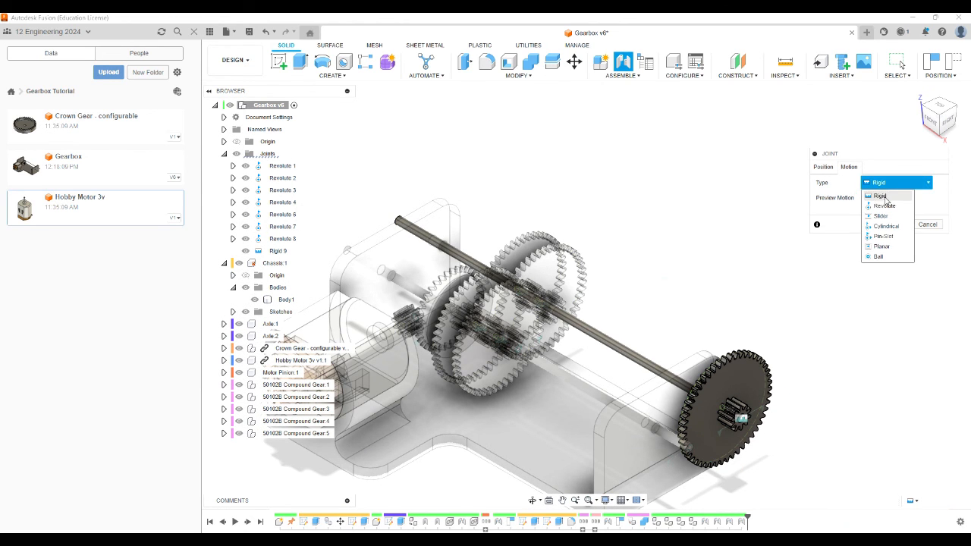
{"action": "left_click", "coordinate": [885, 207]}
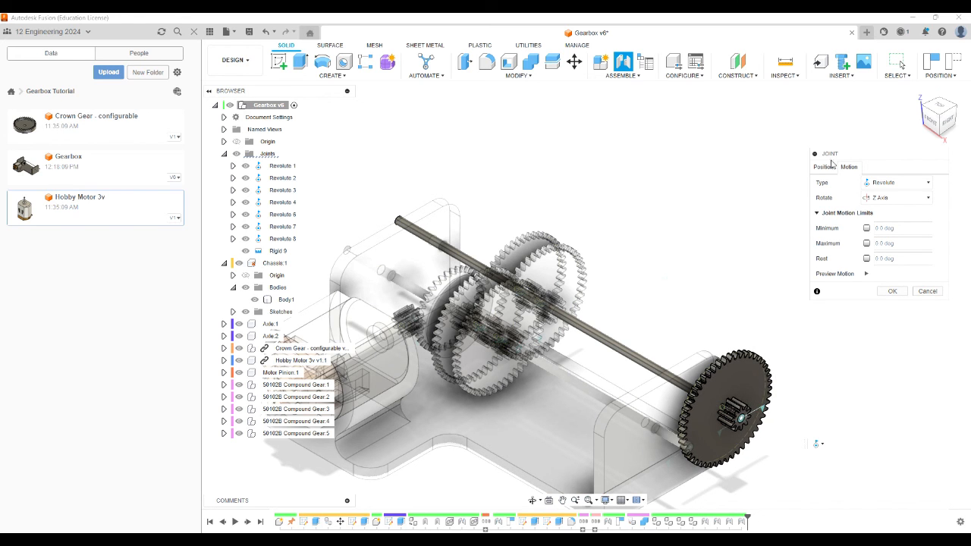
Step: Slide Compound Gear:3 along Axle:2 to a Z offset of 48 mm, aligning it from the top view, and finish the joint
{"action": "left_click", "coordinate": [952, 104]}
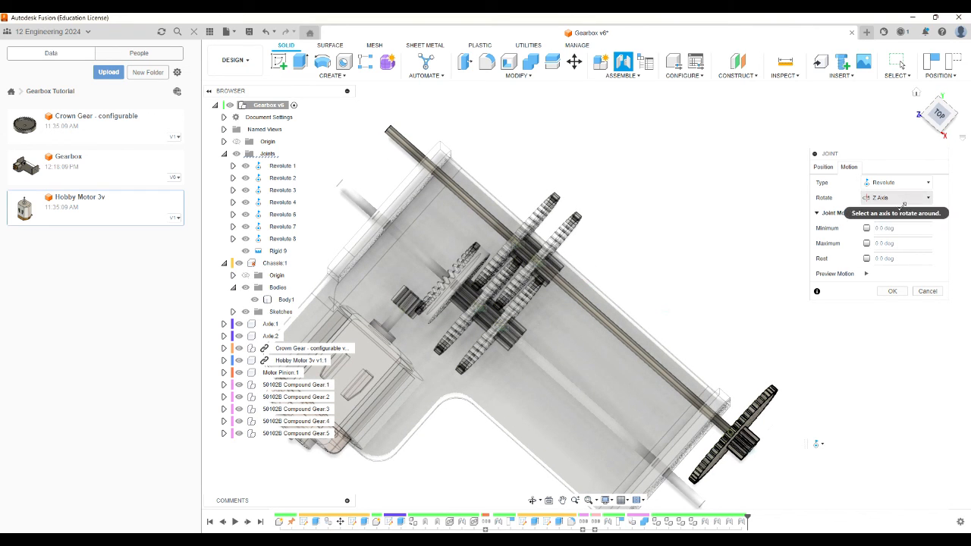
{"action": "left_click", "coordinate": [824, 167]}
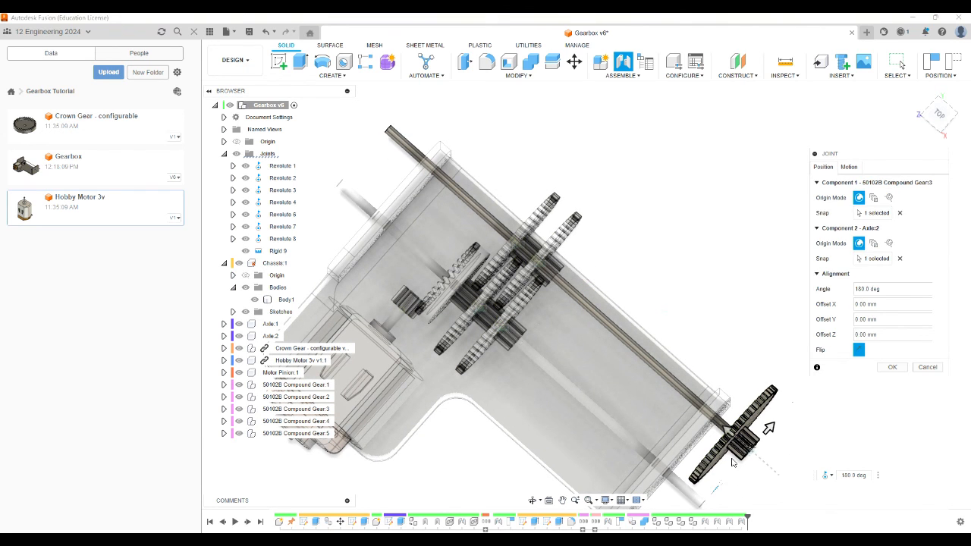
{"action": "left_click_drag", "start_coordinate": [725, 431], "coordinate": [566, 276]}
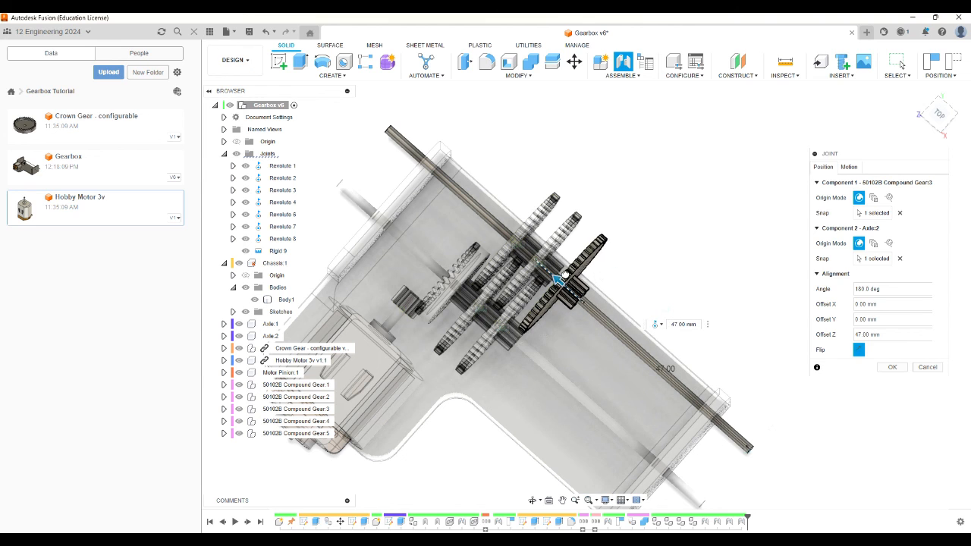
{"action": "left_click", "coordinate": [938, 114]}
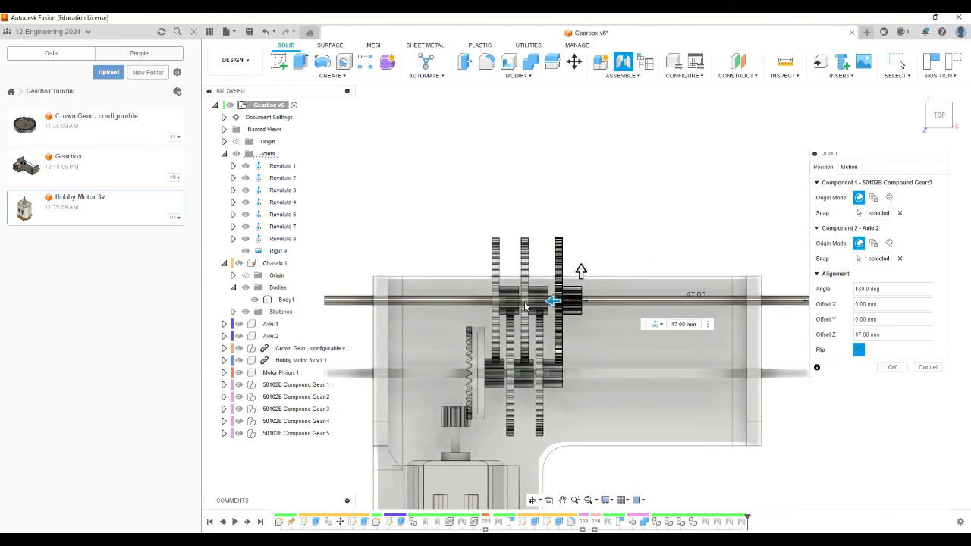
{"action": "scroll", "coordinate": [576, 307], "scroll_direction": "up", "scroll_amount": 3}
{"action": "scroll", "coordinate": [580, 311], "scroll_direction": "up", "scroll_amount": 1}
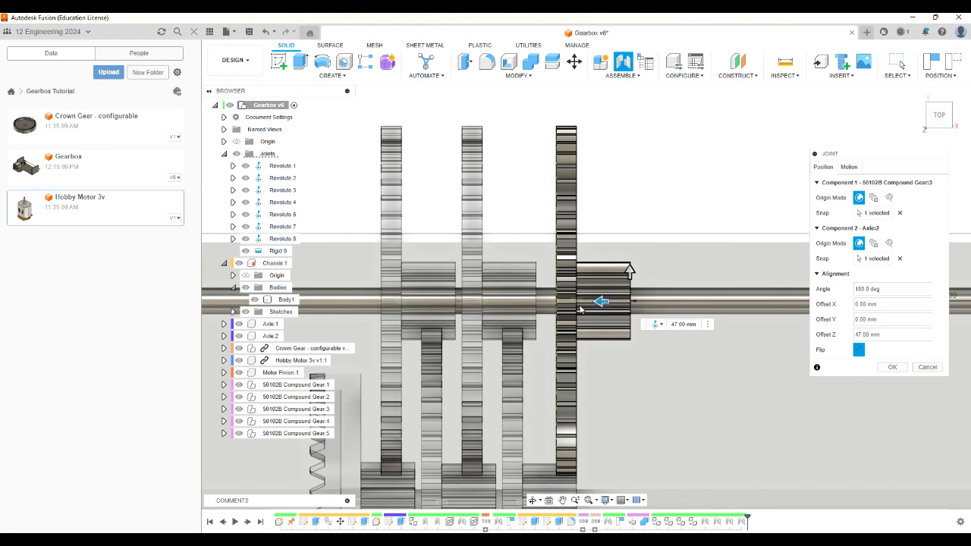
{"action": "left_click_drag", "start_coordinate": [597, 300], "coordinate": [586, 301]}
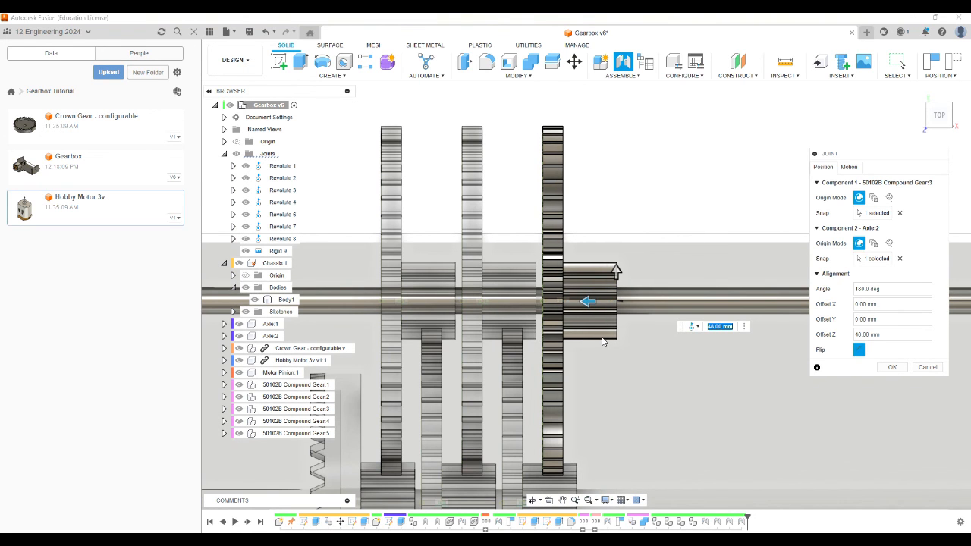
{"action": "scroll", "coordinate": [605, 339], "scroll_direction": "down", "scroll_amount": 4}
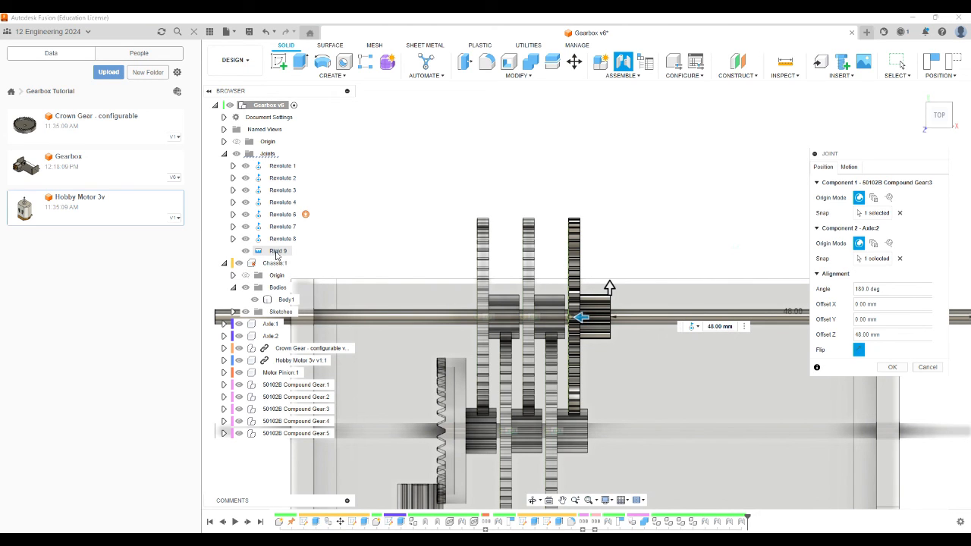
{"action": "left_click", "coordinate": [892, 366]}
Step: Edit the rigid joint of Compound Gear:5 on Axle:2 and change its motion type to Revolute
{"action": "right_click", "coordinate": [279, 251]}
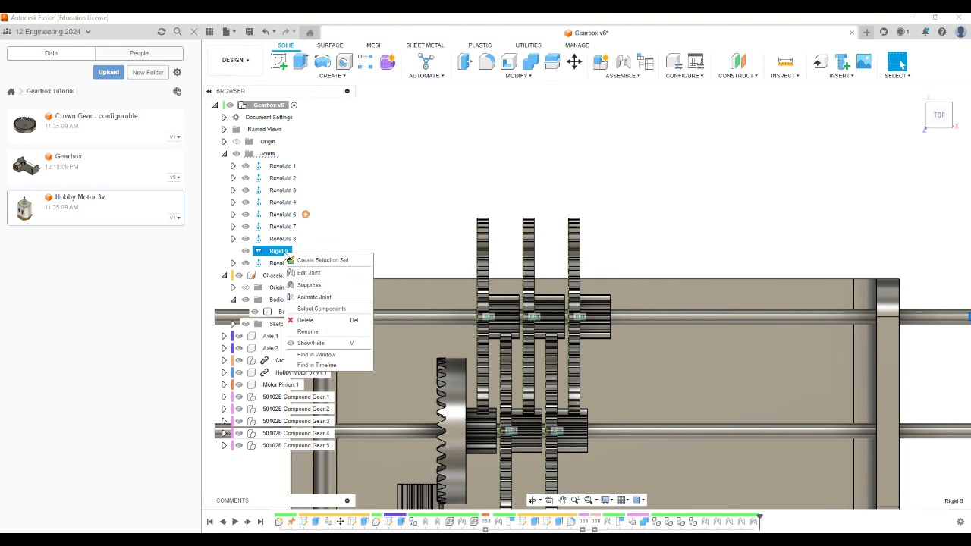
{"action": "left_click", "coordinate": [302, 274]}
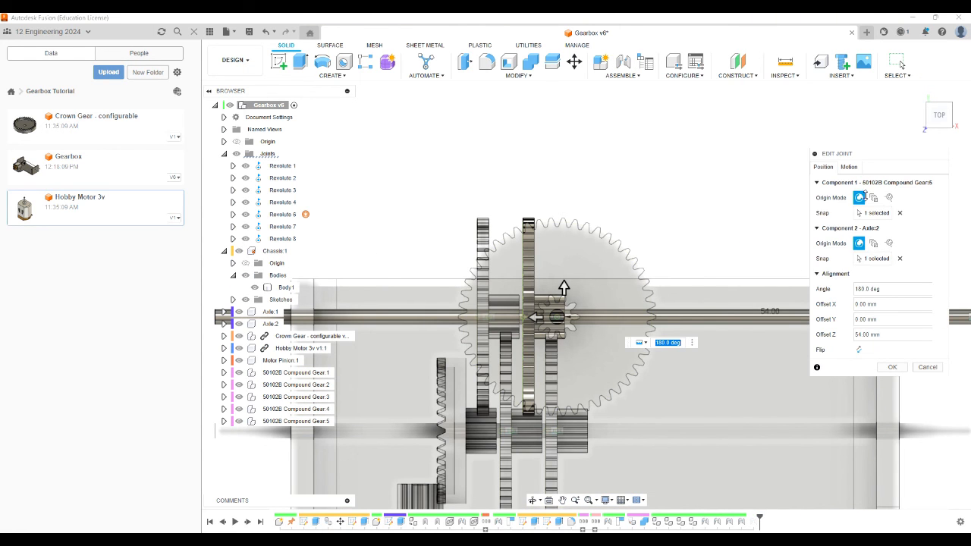
{"action": "left_click", "coordinate": [849, 167]}
{"action": "left_click", "coordinate": [879, 183]}
{"action": "left_click", "coordinate": [884, 206]}
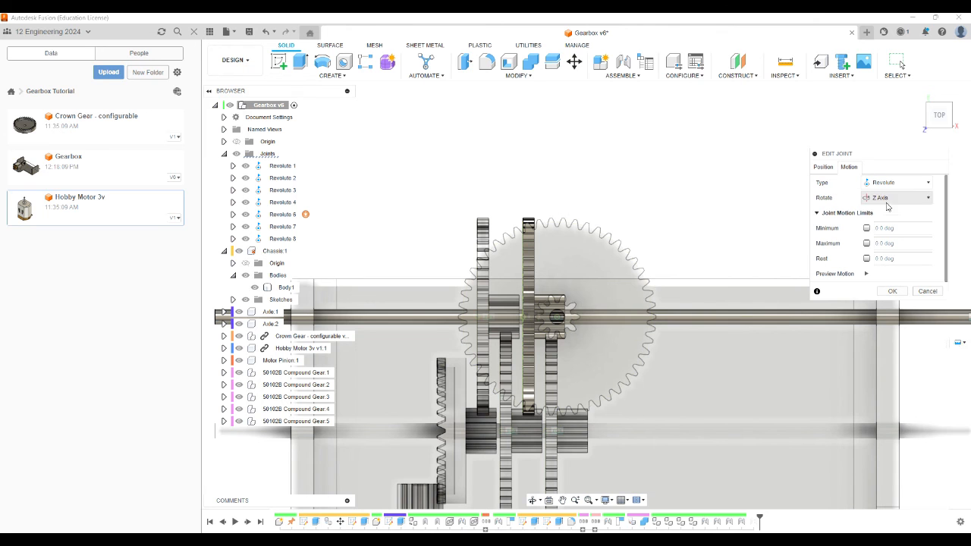
{"action": "left_click", "coordinate": [893, 292]}
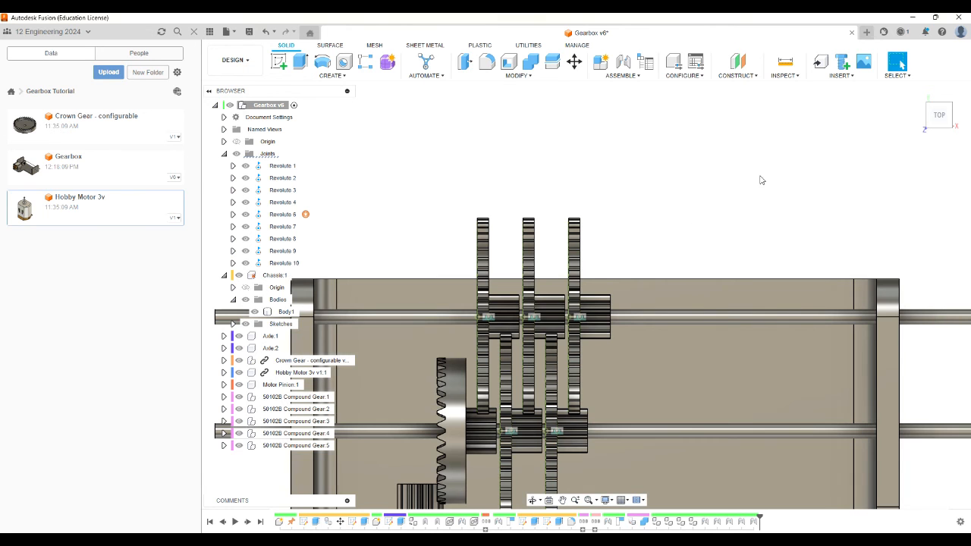
Step: Return to the home view and save the gearbox with the version description "Gears in place"
{"action": "left_click", "coordinate": [916, 92]}
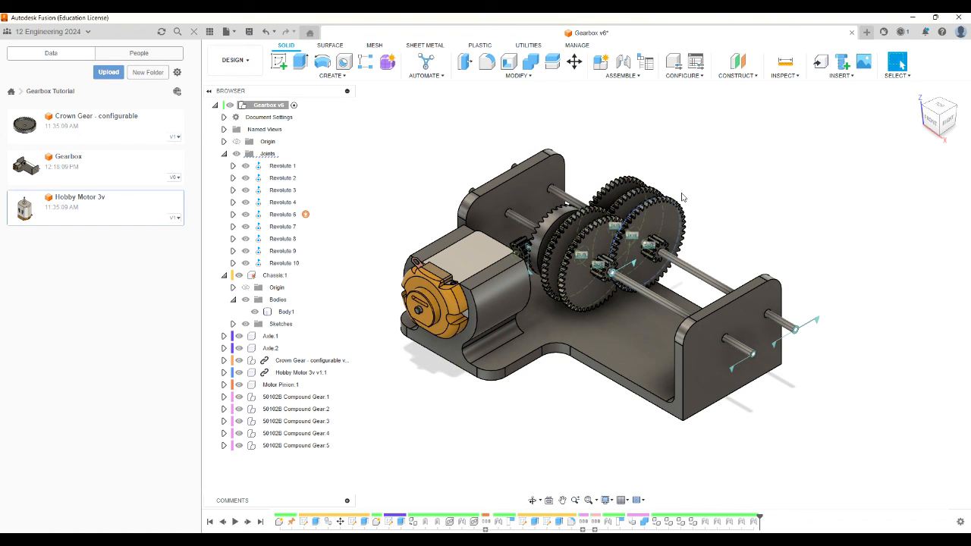
{"action": "left_click", "coordinate": [249, 31]}
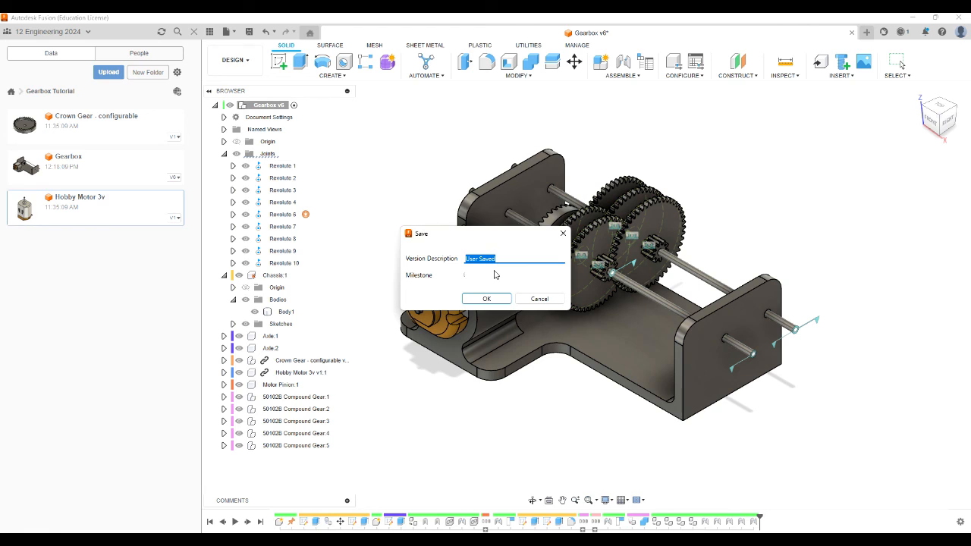
{"action": "type", "text": "Gears in place"}
{"action": "left_click", "coordinate": [486, 299]}
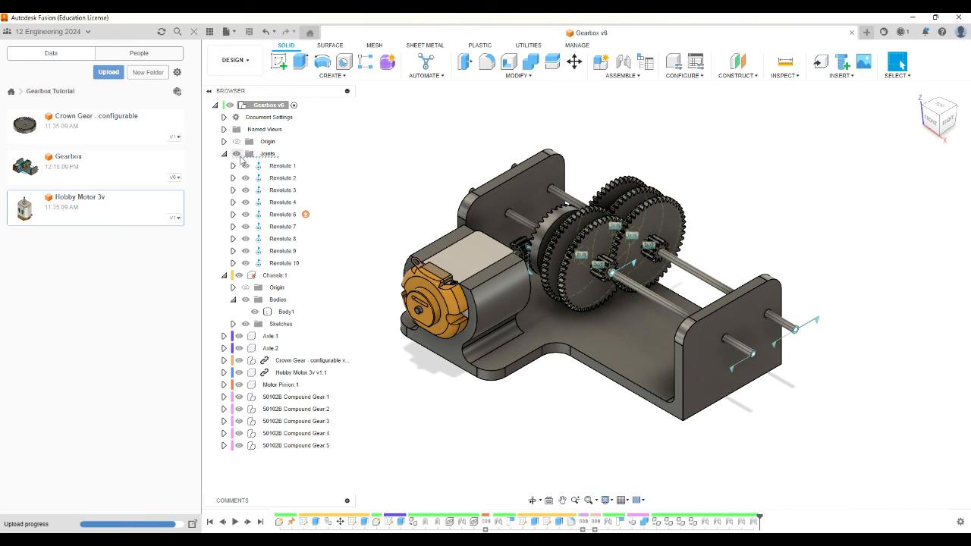
Step: Hide all joints in the gearbox assembly and collapse the Joints folder and the Chassis:1 component in the browser
{"action": "left_click", "coordinate": [236, 154]}
{"action": "left_click", "coordinate": [224, 154]}
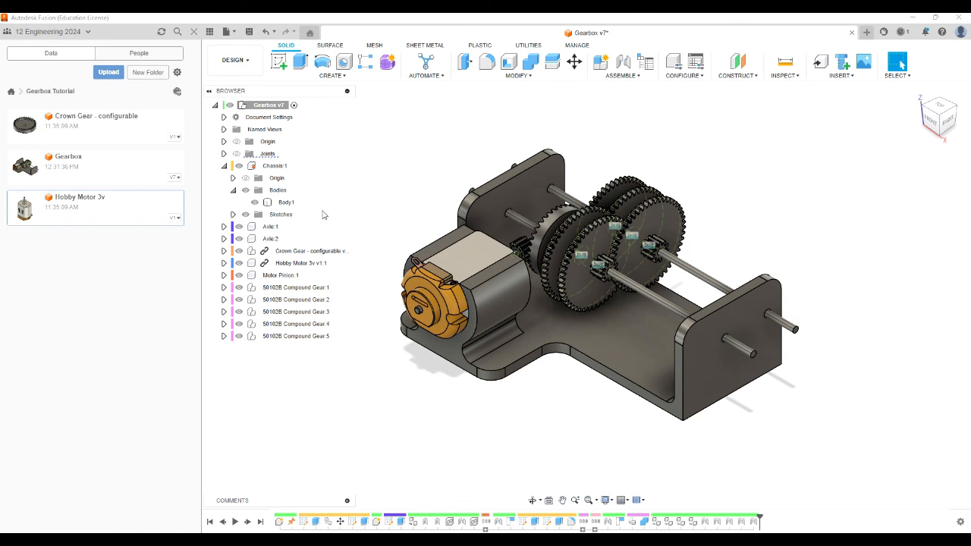
{"action": "left_click", "coordinate": [224, 166]}
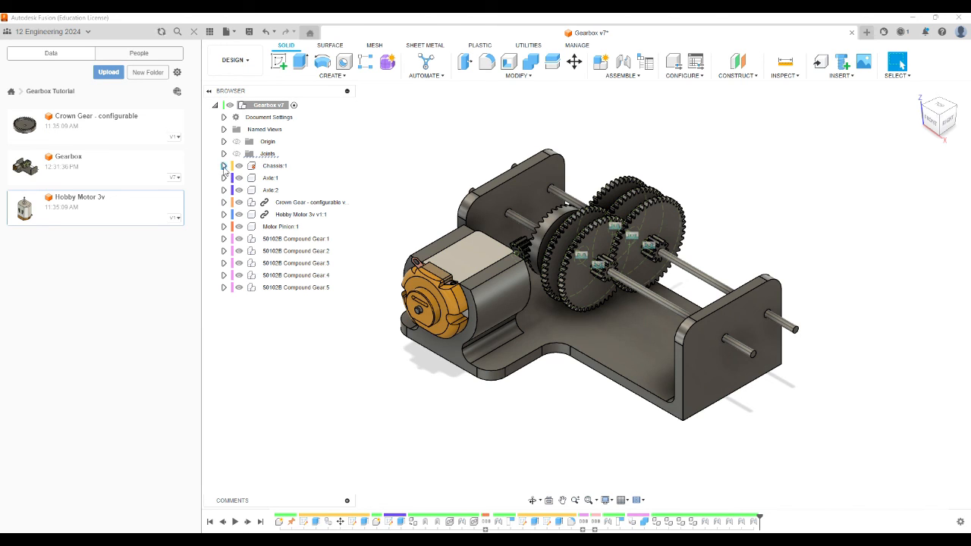
{"action": "left_click", "coordinate": [223, 166]}
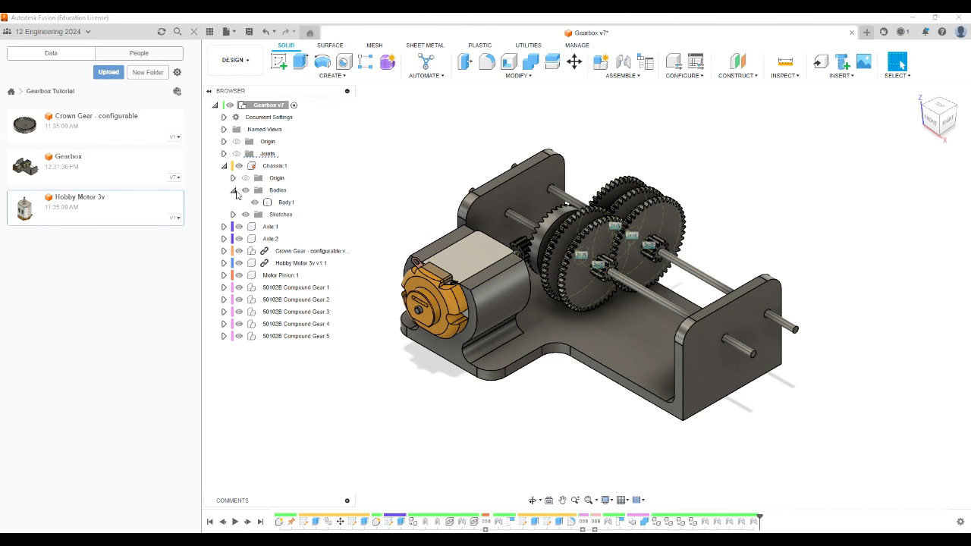
{"action": "left_click", "coordinate": [233, 190]}
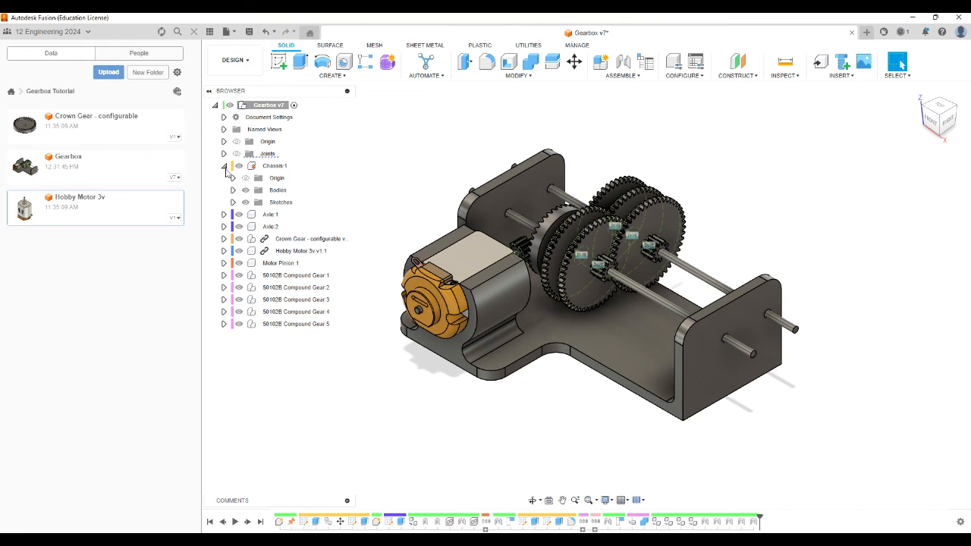
{"action": "left_click", "coordinate": [224, 167]}
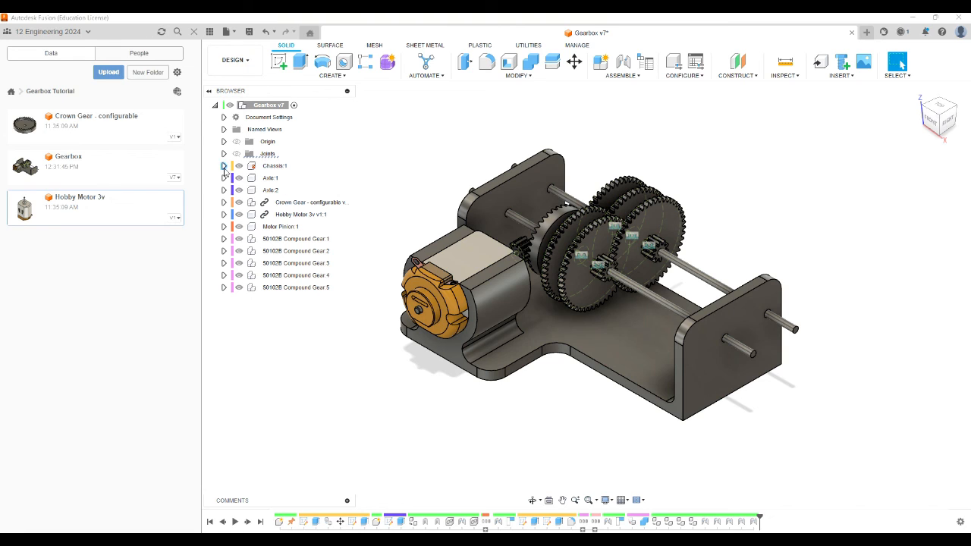
Step: Hide the joints inside 50102B Compound Gear:1, check the folders of Compound Gear:2, and collapse both components in the browser
{"action": "left_click", "coordinate": [224, 239]}
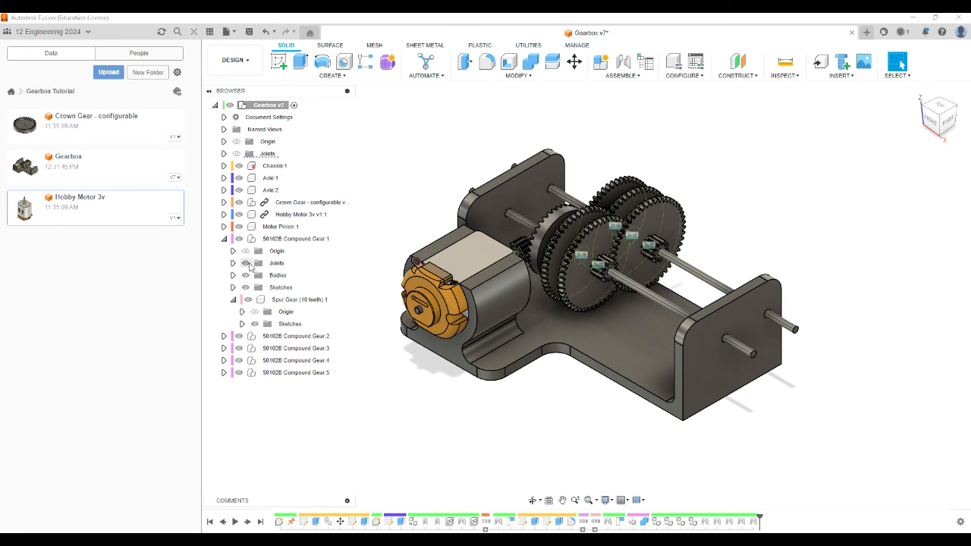
{"action": "left_click", "coordinate": [247, 263]}
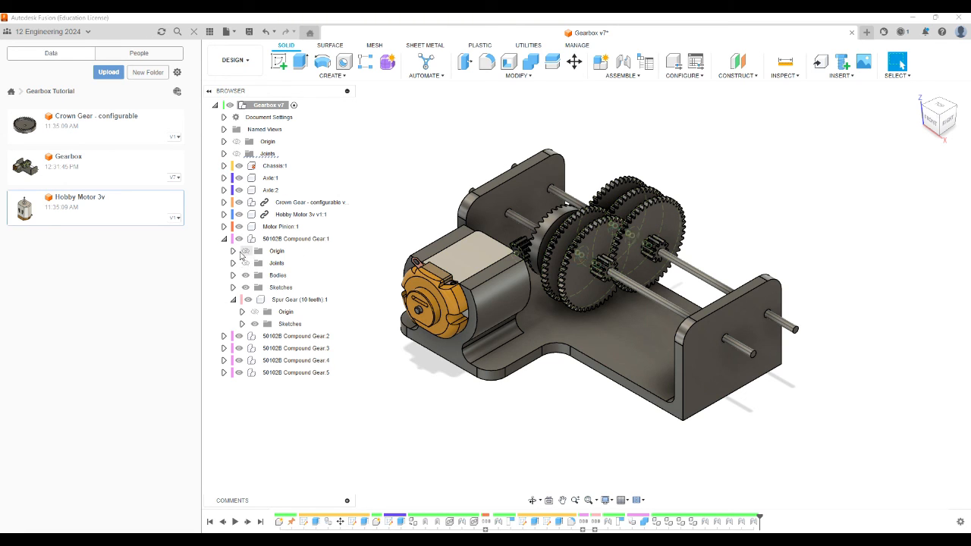
{"action": "left_click", "coordinate": [224, 239]}
{"action": "left_click", "coordinate": [224, 251]}
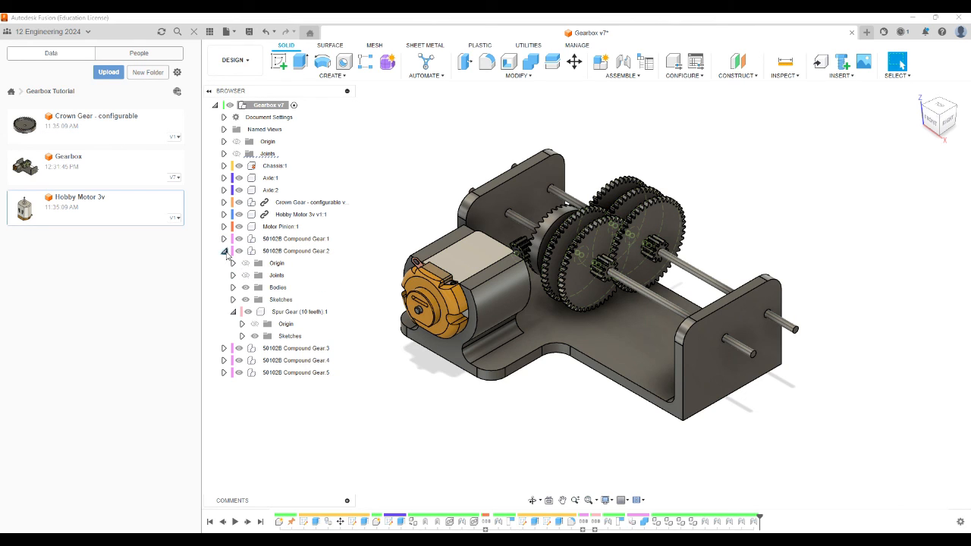
{"action": "left_click", "coordinate": [233, 312]}
{"action": "left_click", "coordinate": [224, 251]}
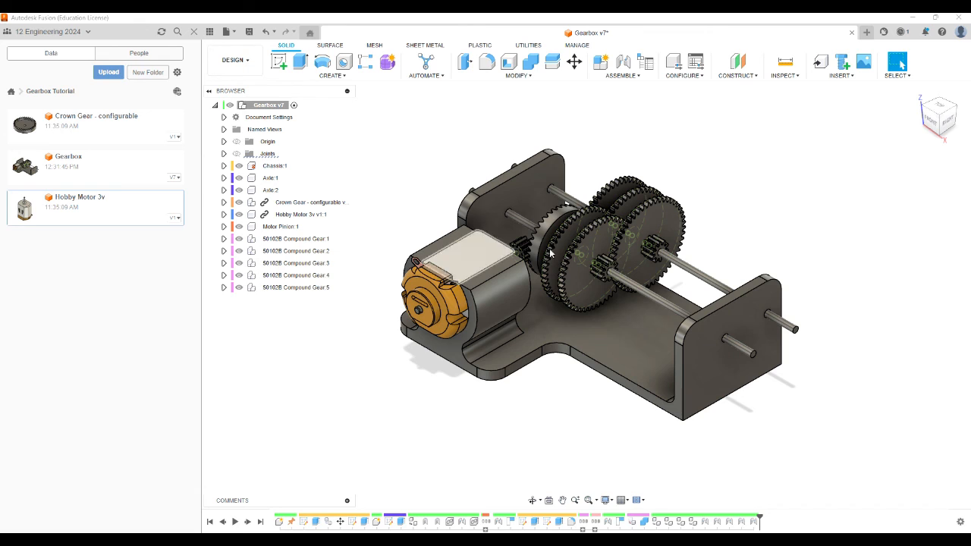
Step: Hide the sketches inside 50102B Compound Gear:1 and Motor Pinion:1, inspect the assembly from behind, and return to the home view
{"action": "left_click", "coordinate": [224, 239]}
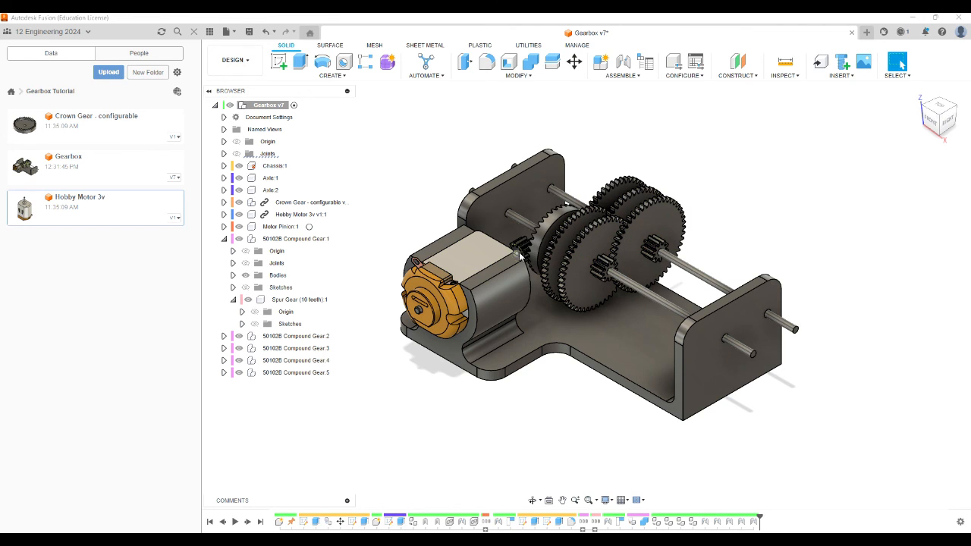
{"action": "left_click", "coordinate": [223, 240]}
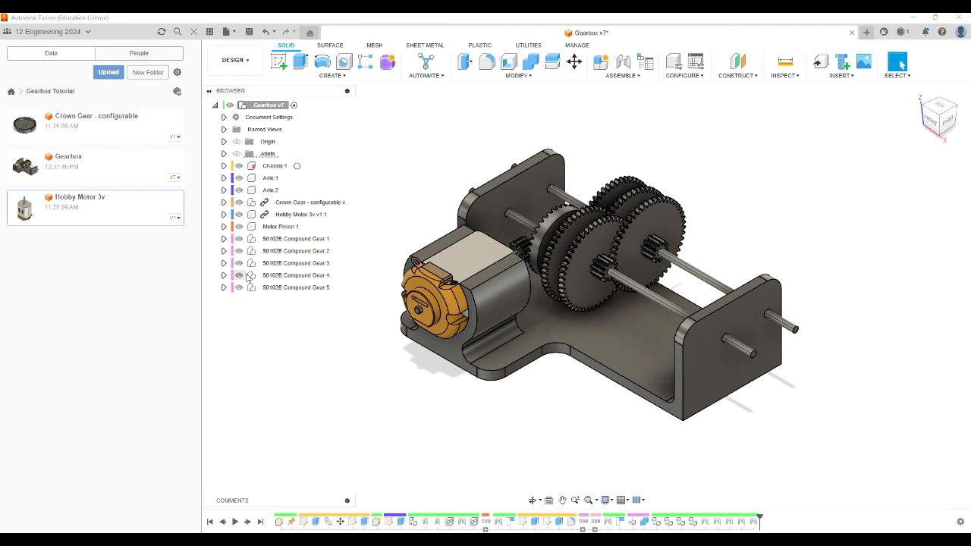
{"action": "left_click", "coordinate": [223, 226]}
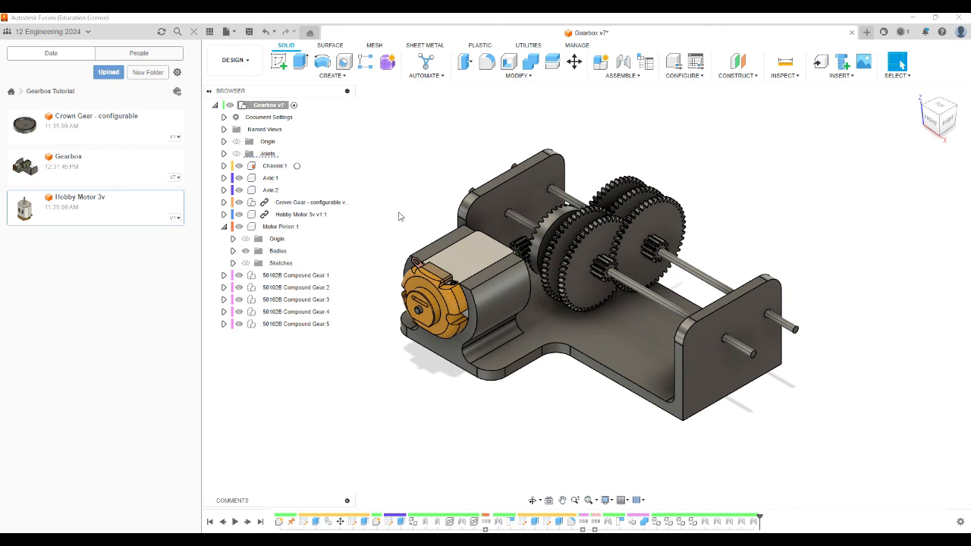
{"action": "mouse_move", "coordinate": [934, 124]}
{"action": "left_mouse_down"}
{"action": "mouse_move", "coordinate": [939, 161]}
{"action": "mouse_move", "coordinate": [965, 140]}
{"action": "mouse_move", "coordinate": [945, 96]}
{"action": "left_mouse_up"}
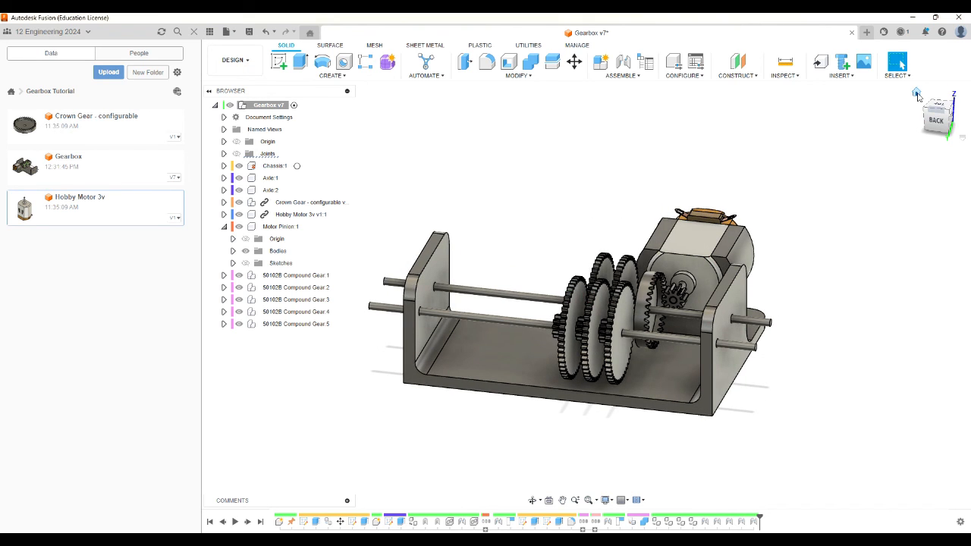
{"action": "left_click", "coordinate": [917, 94]}
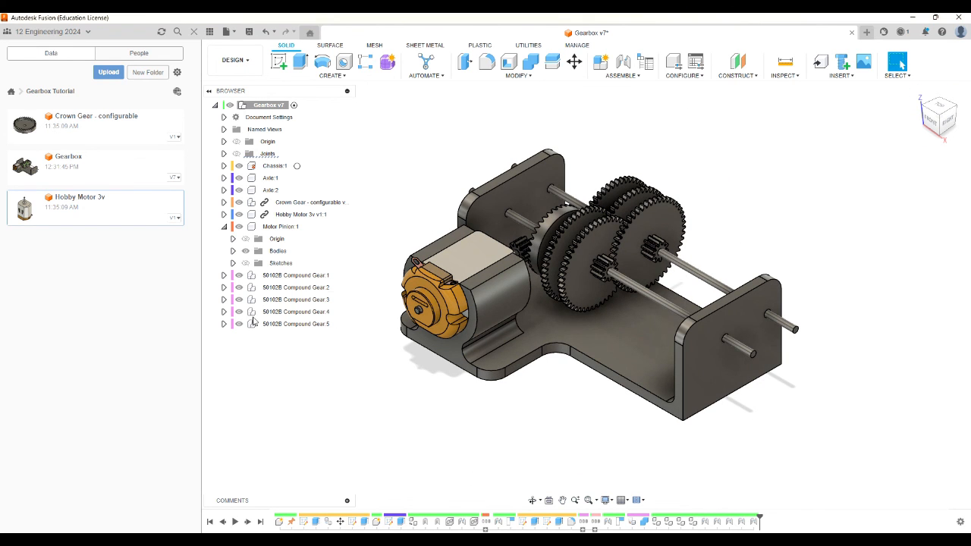
{"action": "left_click", "coordinate": [224, 226]}
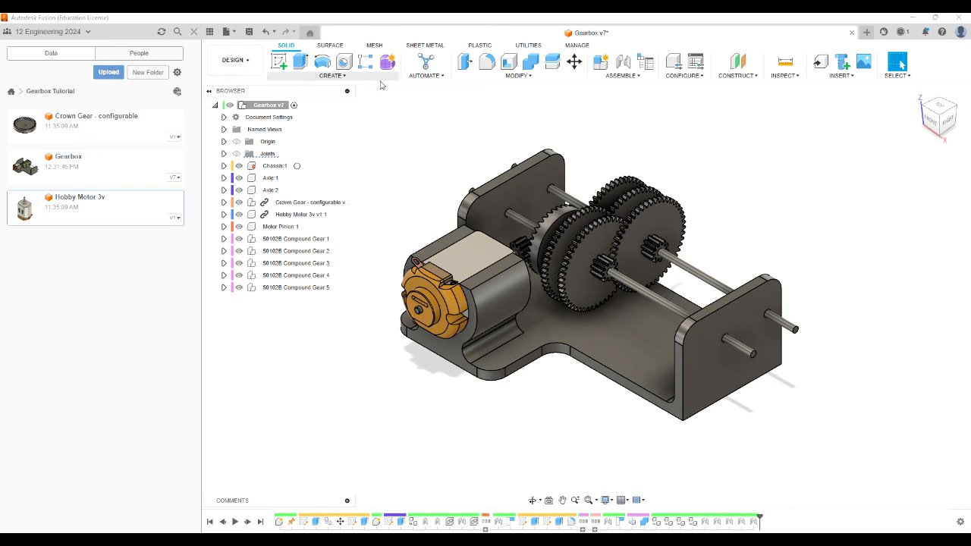
Step: Search the appearance library for "nylon" and add Nylon 6-6 (White) to the design's appearances
{"action": "key", "text": "a"}
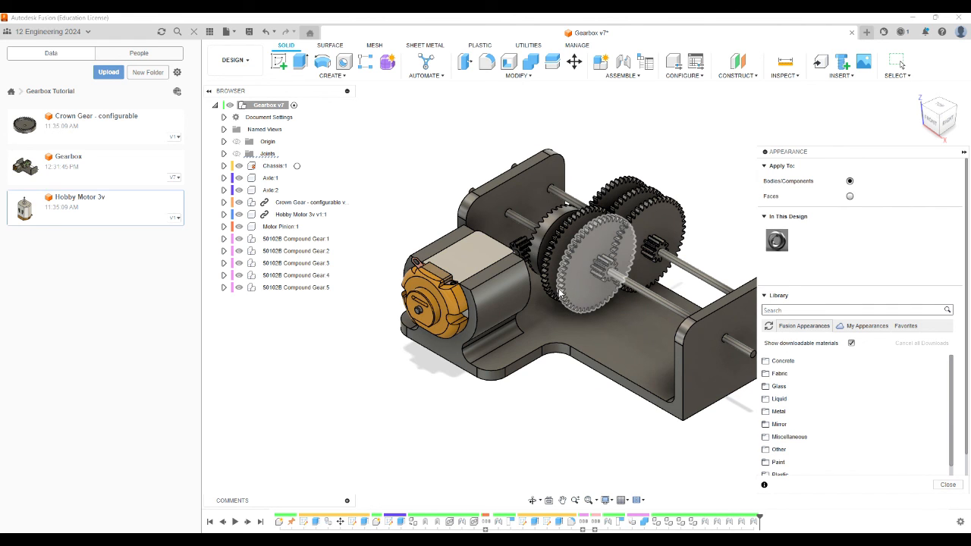
{"action": "left_click", "coordinate": [832, 311]}
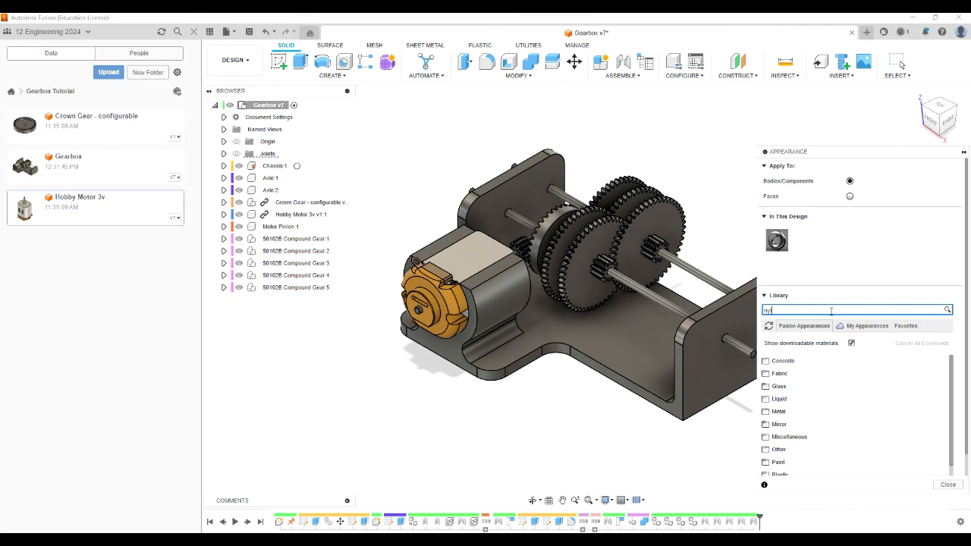
{"action": "key", "text": "Return"}
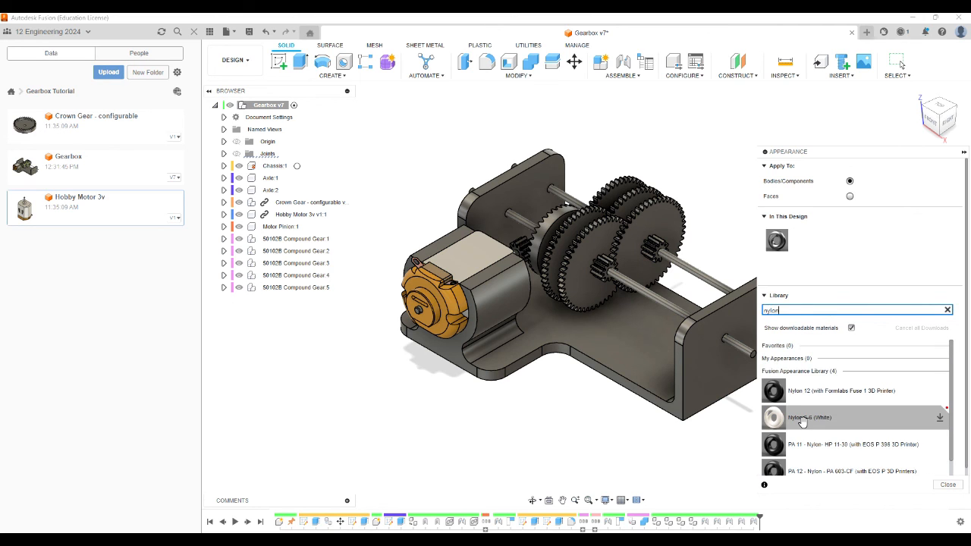
{"action": "left_click_drag", "start_coordinate": [802, 422], "coordinate": [810, 238]}
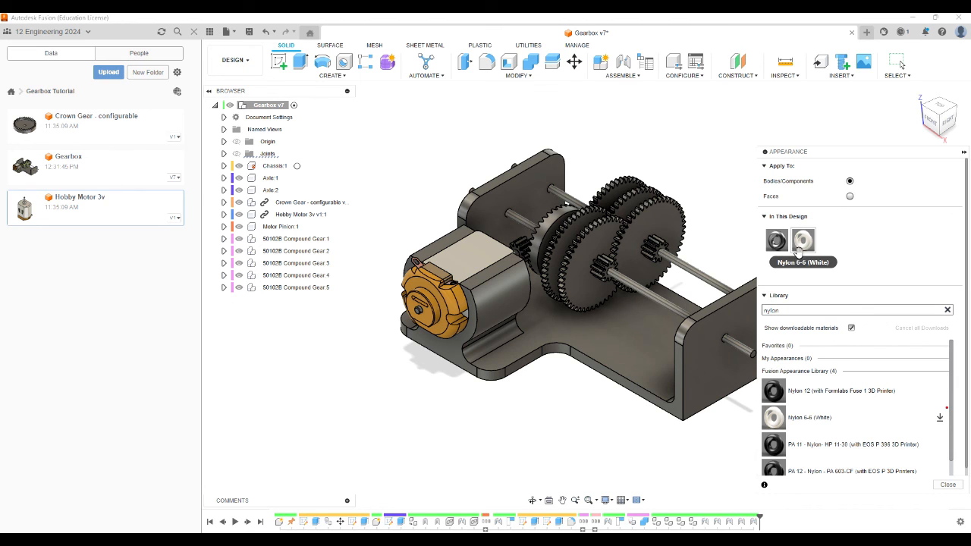
Step: Apply the Nylon 6-6 (White) appearance to the compound gears and the crown gear
{"action": "left_click_drag", "start_coordinate": [802, 242], "coordinate": [662, 223]}
{"action": "left_click_drag", "start_coordinate": [802, 240], "coordinate": [670, 235]}
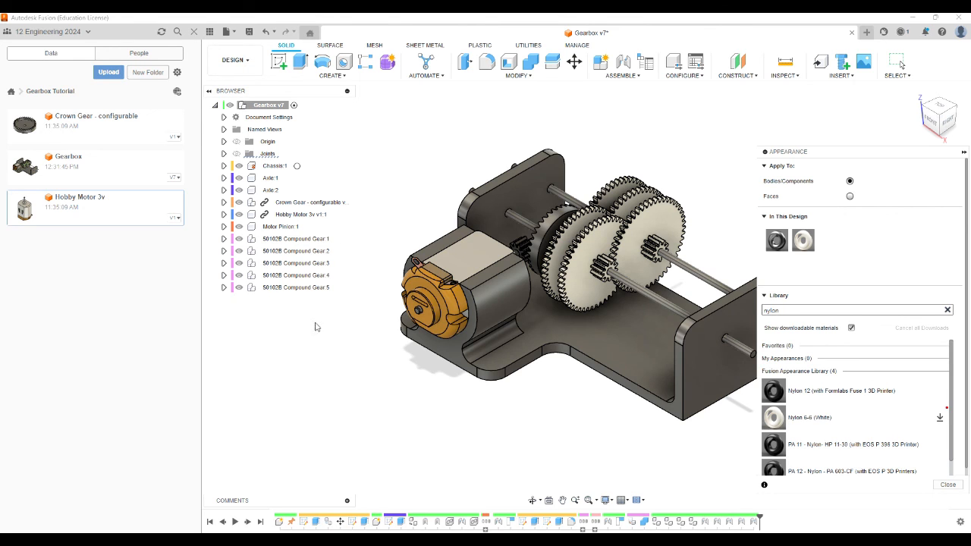
{"action": "left_click_drag", "start_coordinate": [802, 241], "coordinate": [563, 235]}
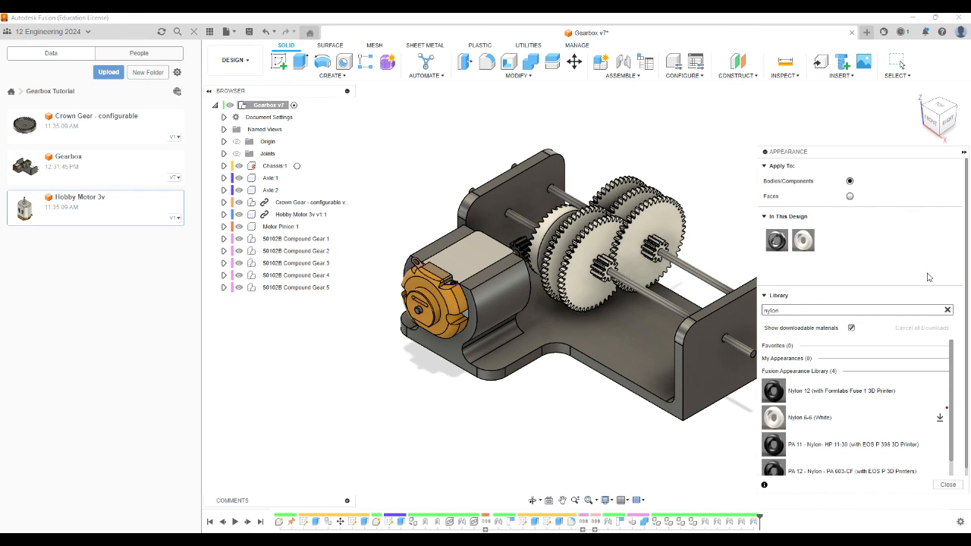
{"action": "left_click_drag", "start_coordinate": [777, 241], "coordinate": [768, 257]}
{"action": "left_click_drag", "start_coordinate": [564, 256], "coordinate": [565, 256]}
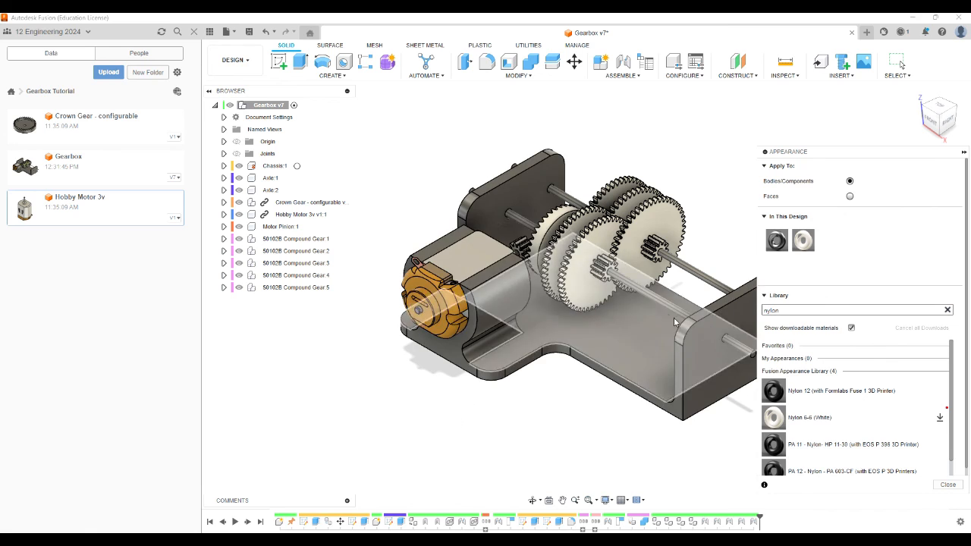
Step: Search the appearance library for "stainless" and apply Stainless Steel - Polished to the two axles
{"action": "left_click", "coordinate": [815, 311]}
{"action": "left_click", "coordinate": [947, 310]}
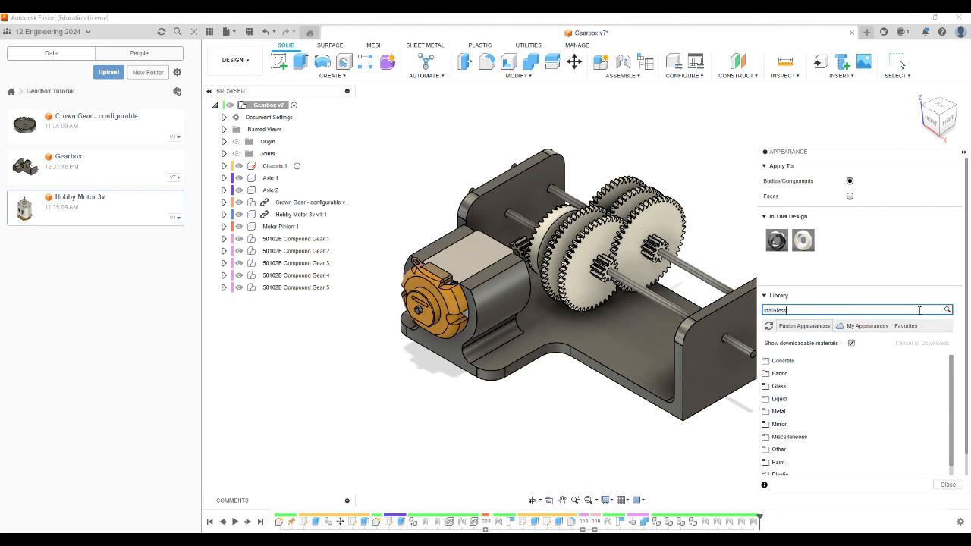
{"action": "key", "text": "Return"}
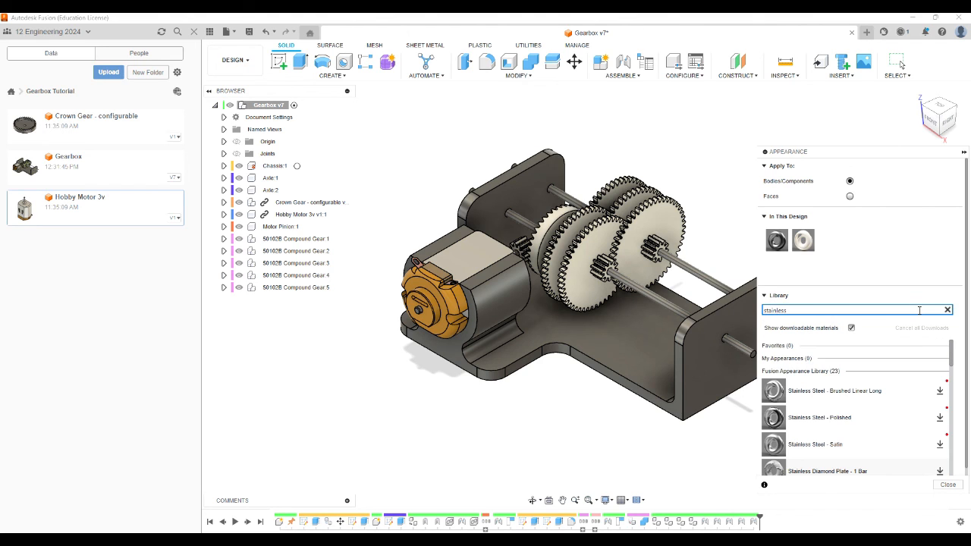
{"action": "left_click", "coordinate": [851, 419]}
{"action": "left_click_drag", "start_coordinate": [830, 421], "coordinate": [417, 377]}
{"action": "mouse_move", "coordinate": [407, 416]}
{"action": "left_mouse_down"}
{"action": "mouse_move", "coordinate": [437, 292]}
{"action": "mouse_move", "coordinate": [420, 429]}
{"action": "left_mouse_up"}
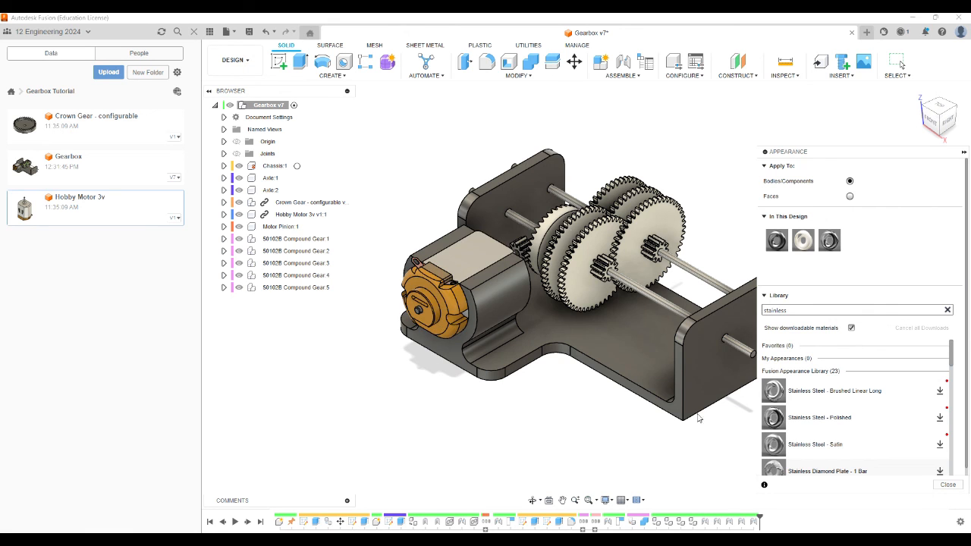
{"action": "left_click_drag", "start_coordinate": [744, 271], "coordinate": [622, 365]}
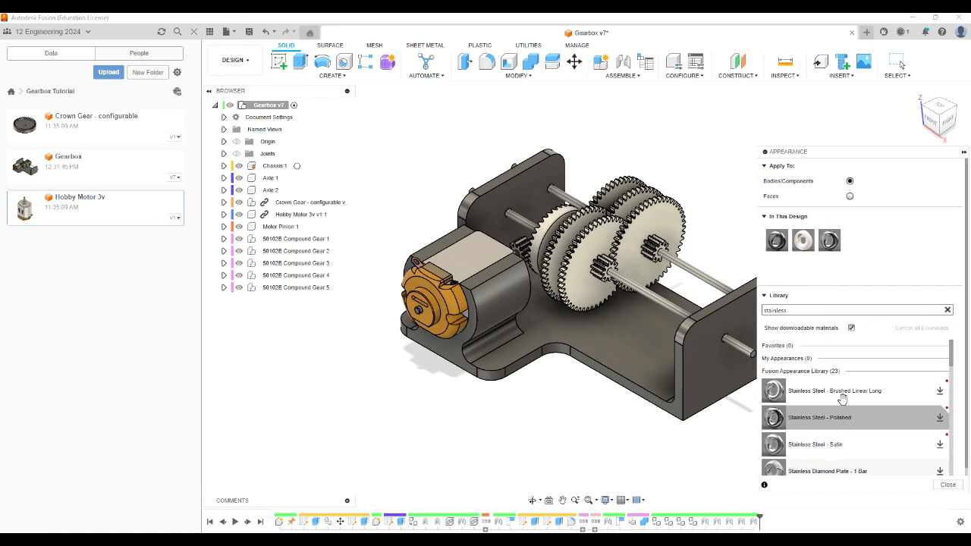
Step: Search the appearance library for "pla", browse the plastics, and add ABS (White) to the design's appearances
{"action": "double_click", "coordinate": [802, 309]}
{"action": "type", "text": "pla"}
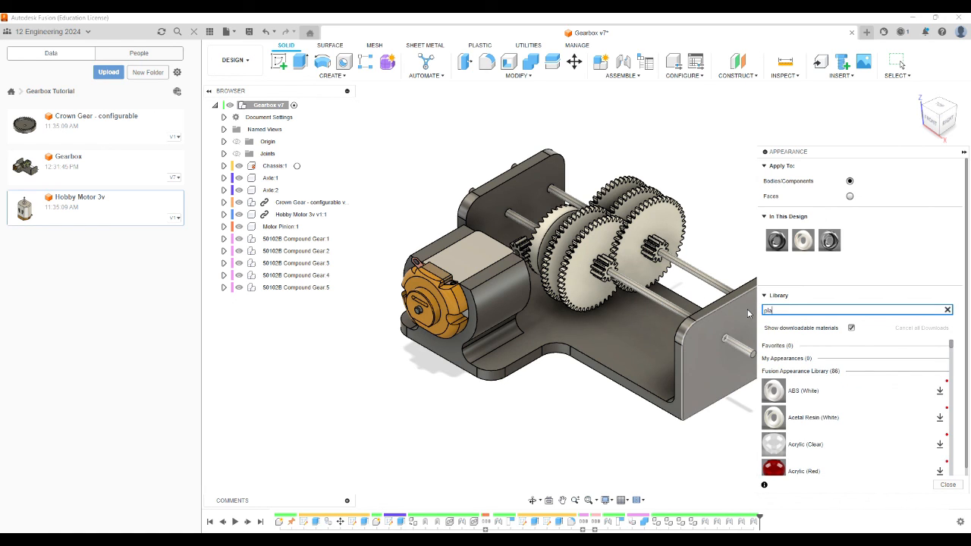
{"action": "scroll", "coordinate": [842, 409], "scroll_direction": "down", "scroll_amount": 5}
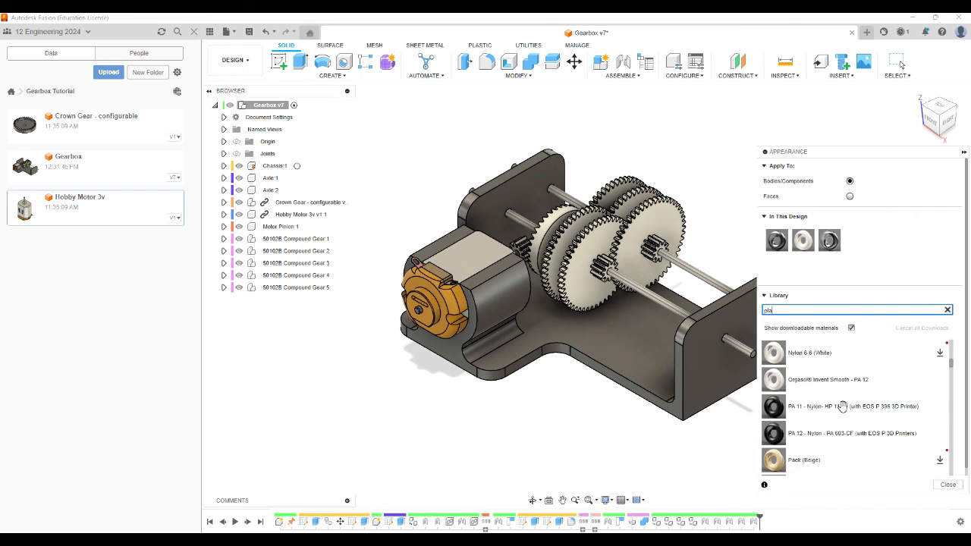
{"action": "scroll", "coordinate": [819, 425], "scroll_direction": "down", "scroll_amount": 5}
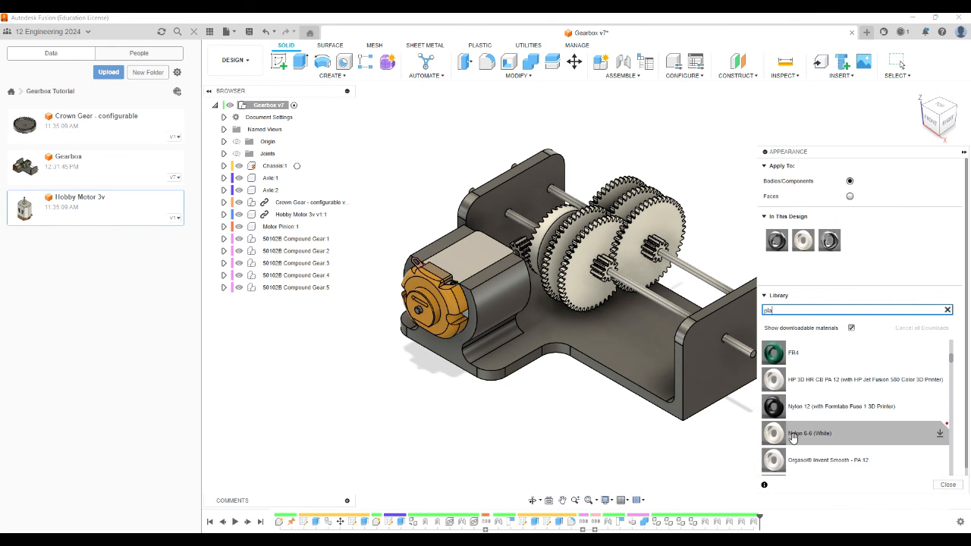
{"action": "scroll", "coordinate": [793, 436], "scroll_direction": "down", "scroll_amount": 5}
{"action": "scroll", "coordinate": [794, 440], "scroll_direction": "up", "scroll_amount": 3}
{"action": "scroll", "coordinate": [793, 437], "scroll_direction": "up", "scroll_amount": 2}
{"action": "scroll", "coordinate": [793, 434], "scroll_direction": "down", "scroll_amount": 2}
{"action": "scroll", "coordinate": [795, 431], "scroll_direction": "up", "scroll_amount": 3}
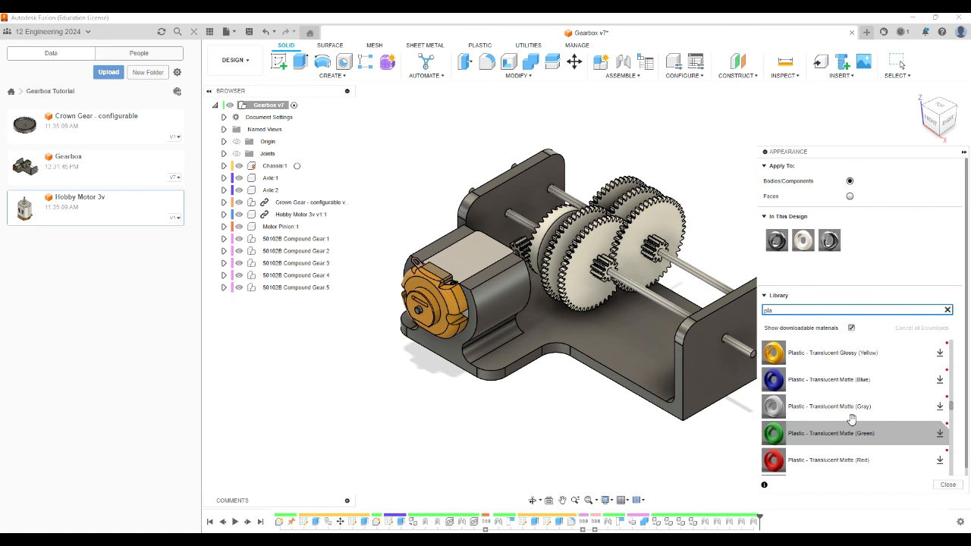
{"action": "scroll", "coordinate": [850, 417], "scroll_direction": "up", "scroll_amount": 4}
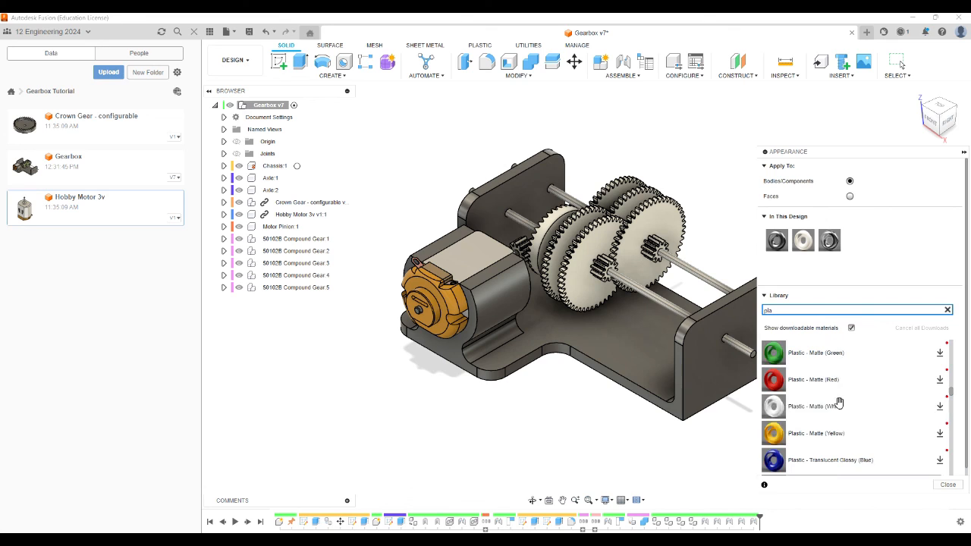
{"action": "scroll", "coordinate": [834, 410], "scroll_direction": "up", "scroll_amount": 5}
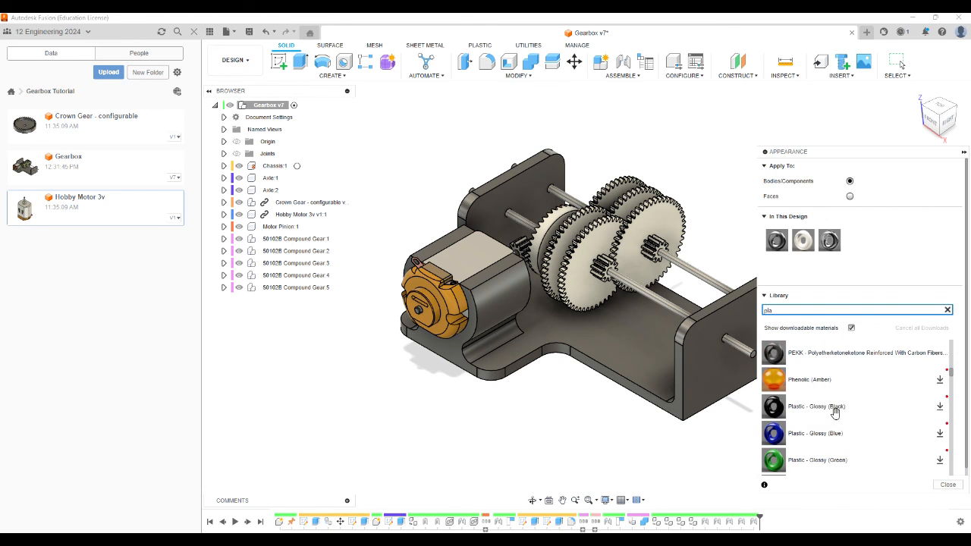
{"action": "scroll", "coordinate": [835, 410], "scroll_direction": "up", "scroll_amount": 5}
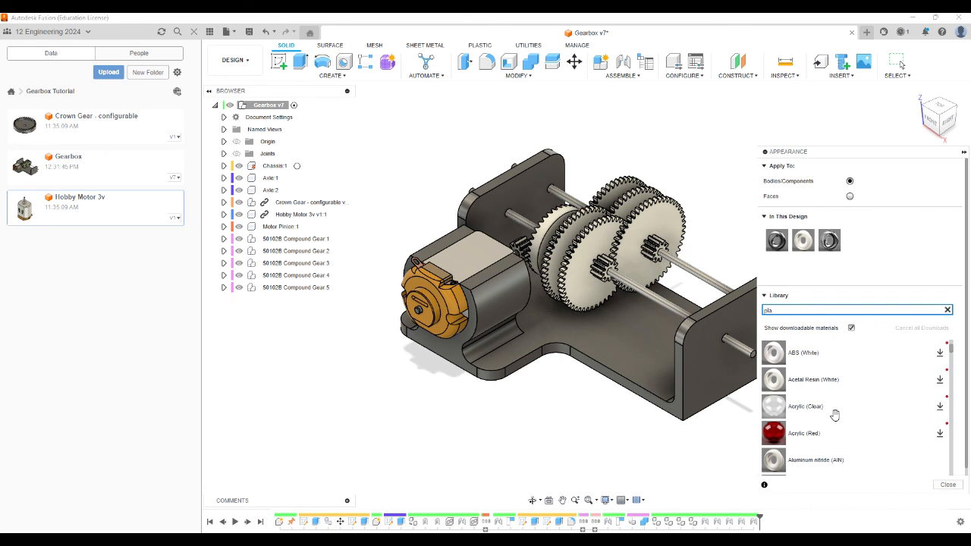
{"action": "left_click", "coordinate": [799, 356]}
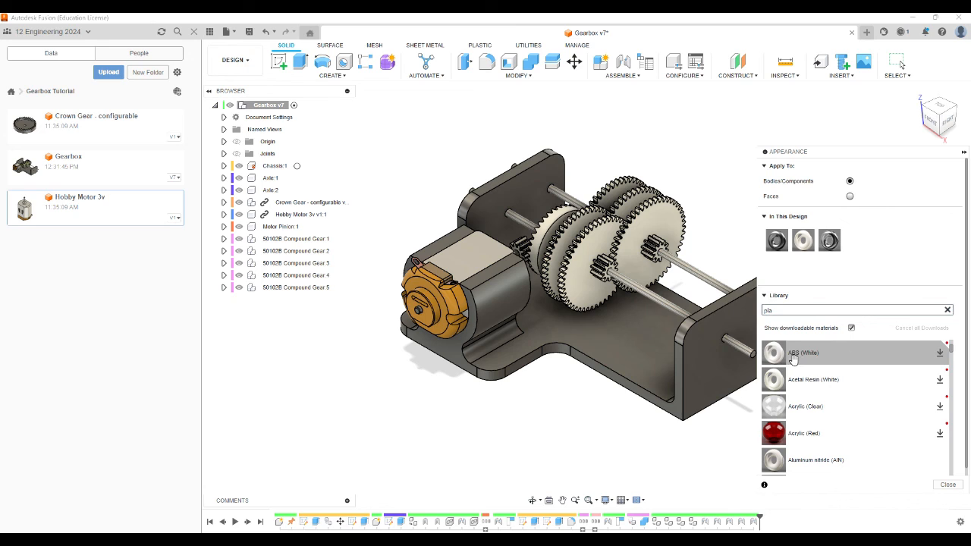
{"action": "left_click_drag", "start_coordinate": [796, 355], "coordinate": [873, 250]}
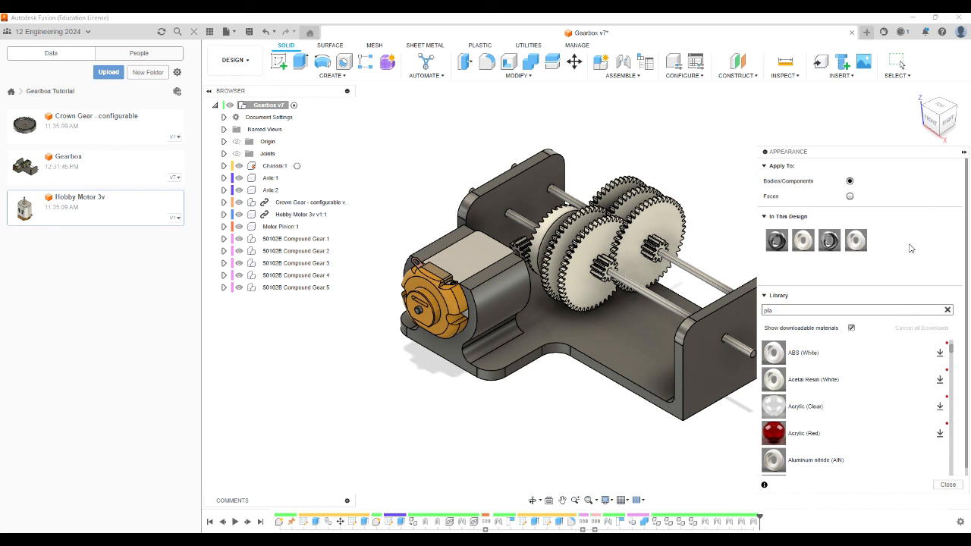
Step: Recolour the ABS (White) appearance to dark blue (RGB 39, 28, 181) and apply it to the chassis
{"action": "right_click", "coordinate": [857, 242]}
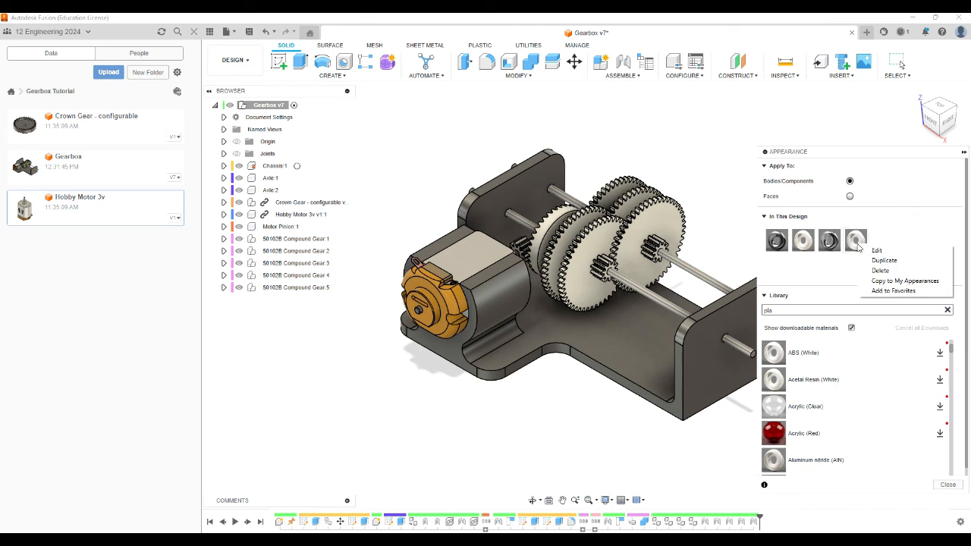
{"action": "left_click", "coordinate": [876, 252]}
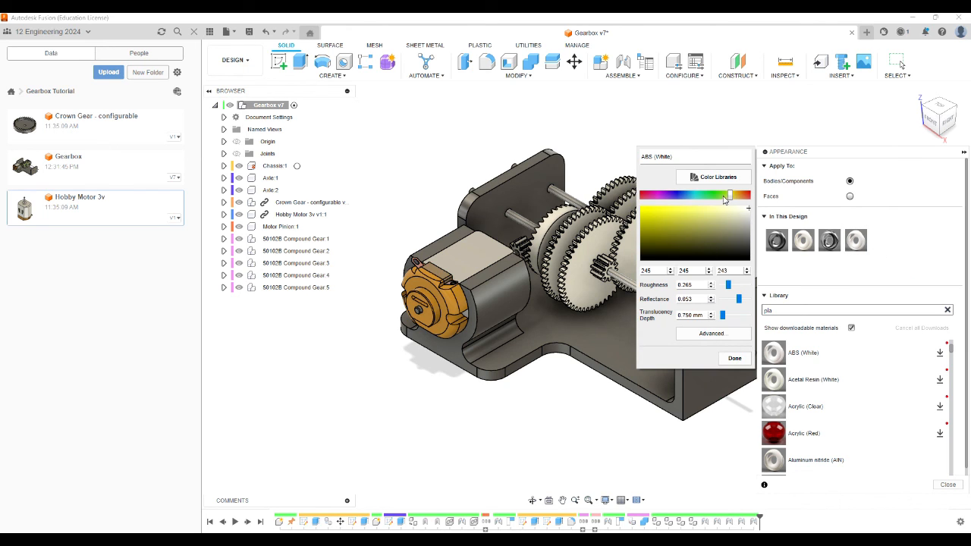
{"action": "left_click_drag", "start_coordinate": [731, 196], "coordinate": [678, 198]}
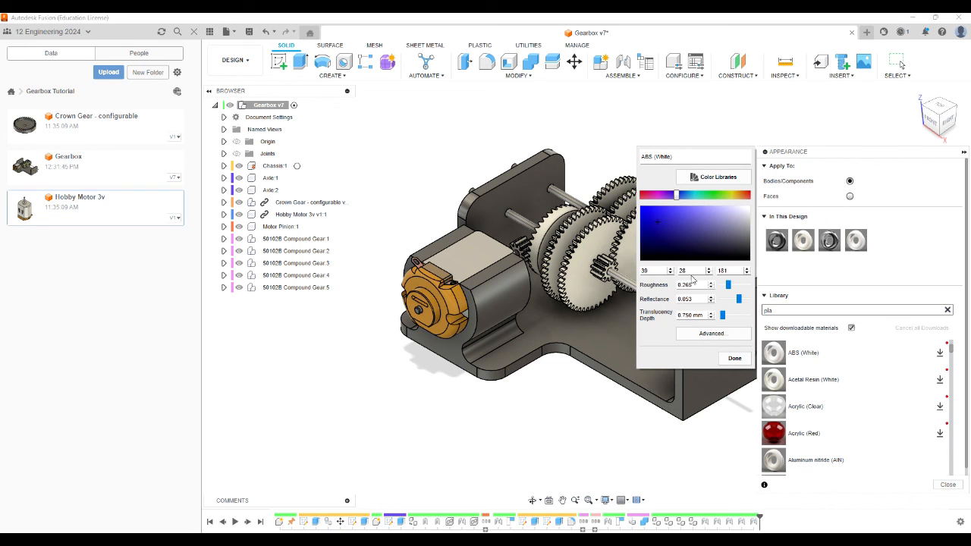
{"action": "left_click", "coordinate": [736, 359]}
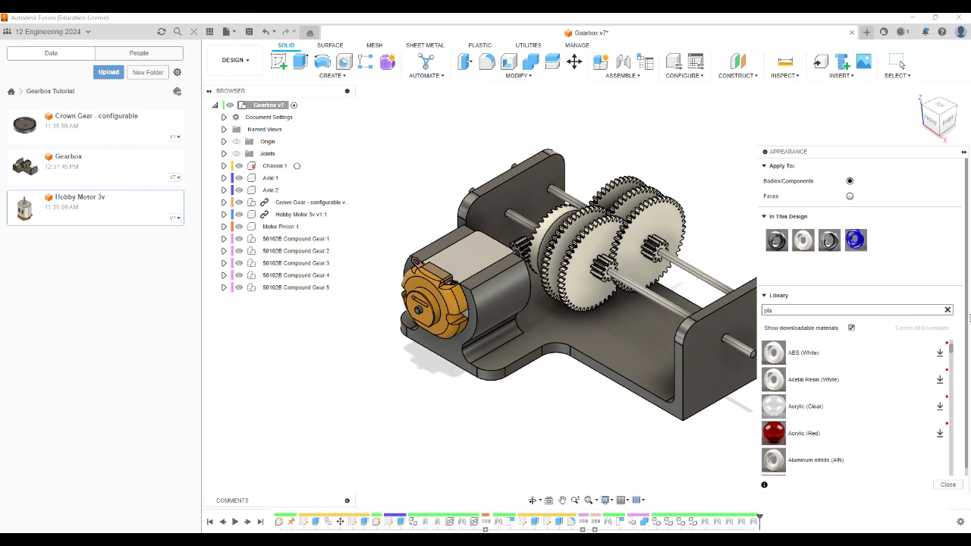
{"action": "left_click_drag", "start_coordinate": [614, 330], "coordinate": [667, 354]}
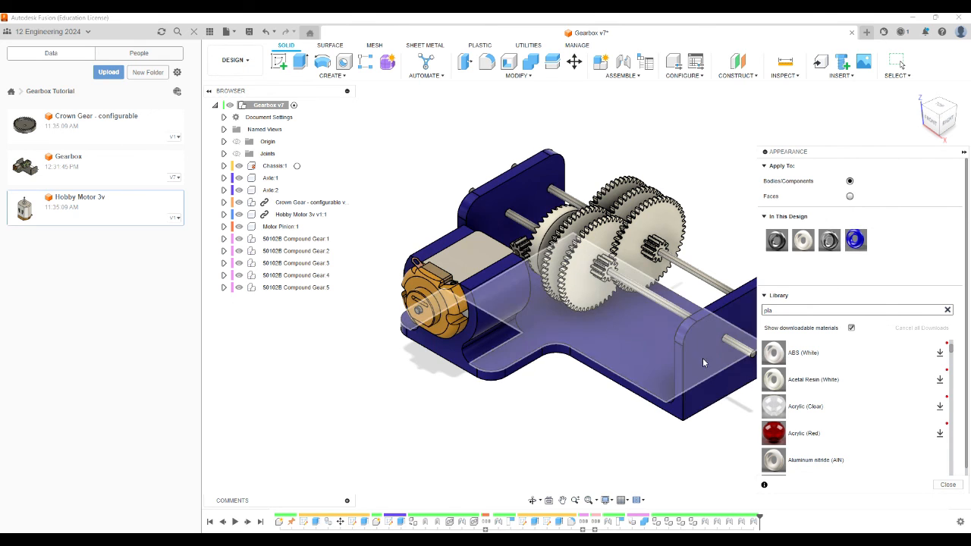
{"action": "left_click", "coordinate": [948, 485]}
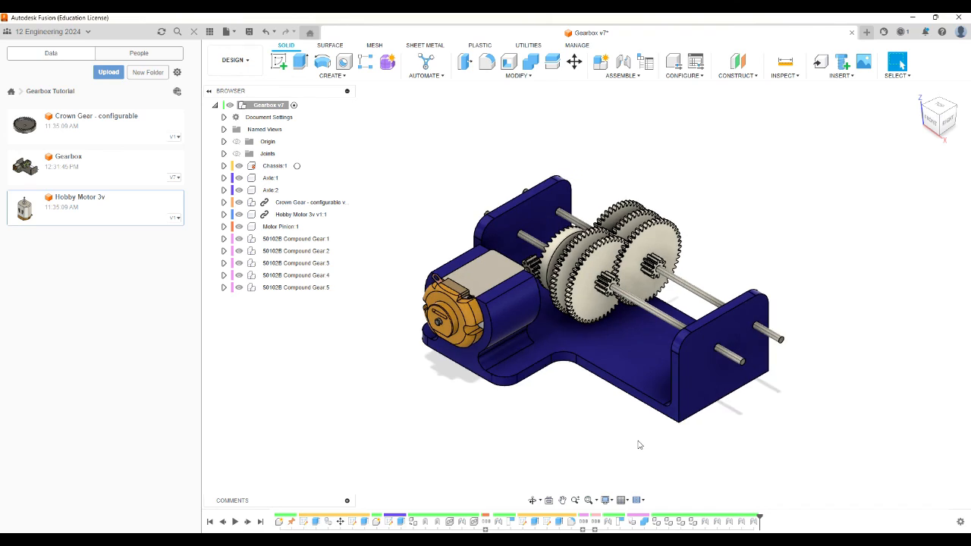
Step: Save the gearbox design with the version description "Appearance"
{"action": "mouse_move", "coordinate": [942, 107]}
{"action": "left_mouse_down"}
{"action": "mouse_move", "coordinate": [959, 140]}
{"action": "mouse_move", "coordinate": [925, 124]}
{"action": "mouse_move", "coordinate": [939, 104]}
{"action": "left_mouse_up"}
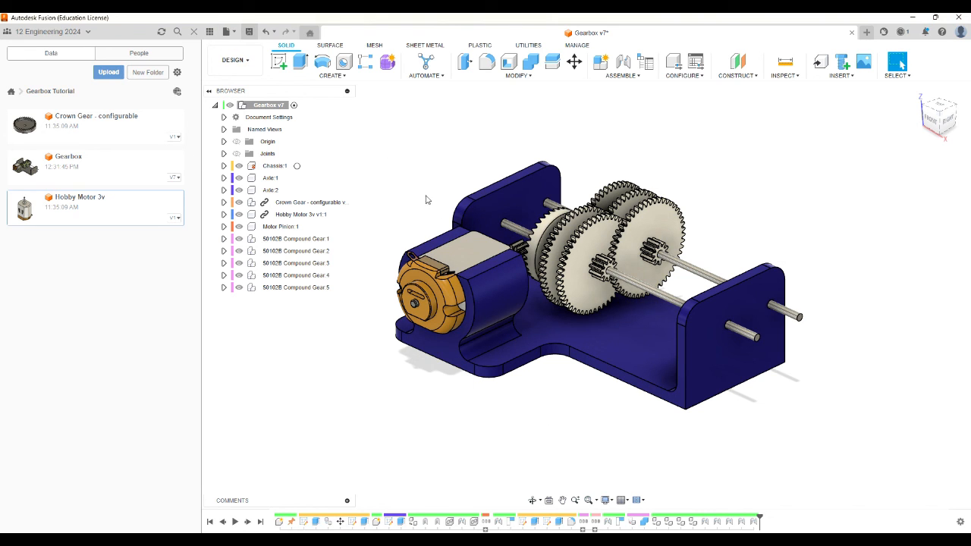
{"action": "key", "text": "ctrl+s"}
{"action": "type", "text": "Gea"}
{"action": "key", "text": "BackSpace"}
{"action": "key", "text": "BackSpace"}
{"action": "key", "text": "BackSpace"}
{"action": "type", "text": "A"}
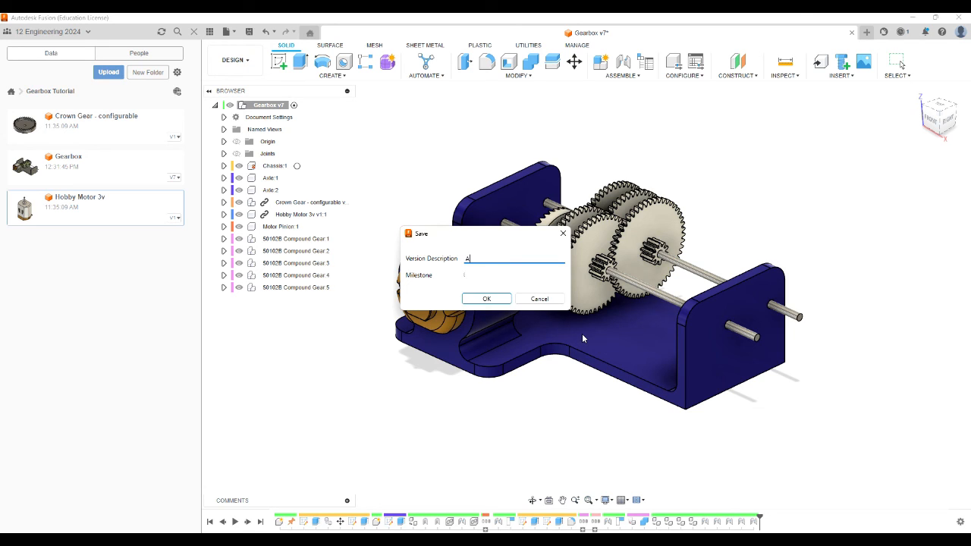
{"action": "type", "text": "ppearance"}
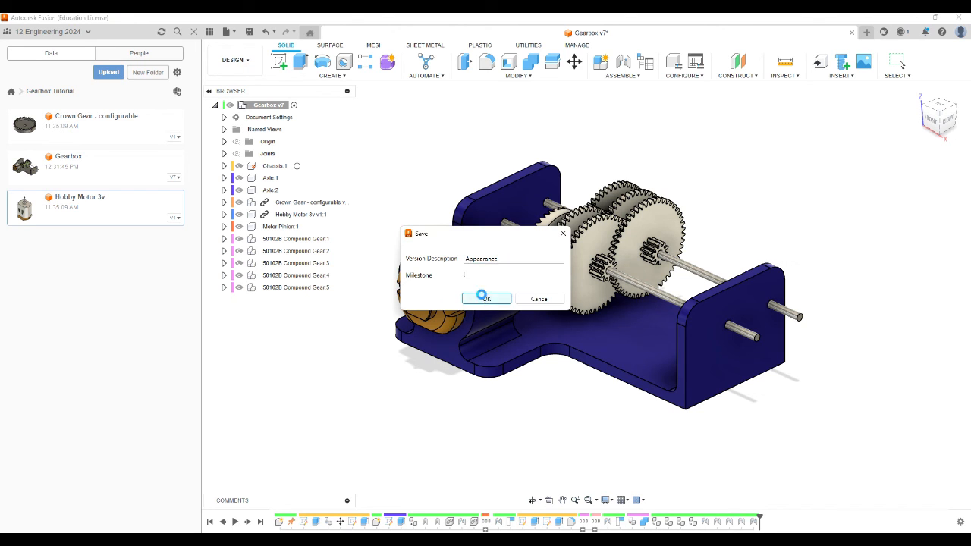
{"action": "left_click", "coordinate": [487, 298]}
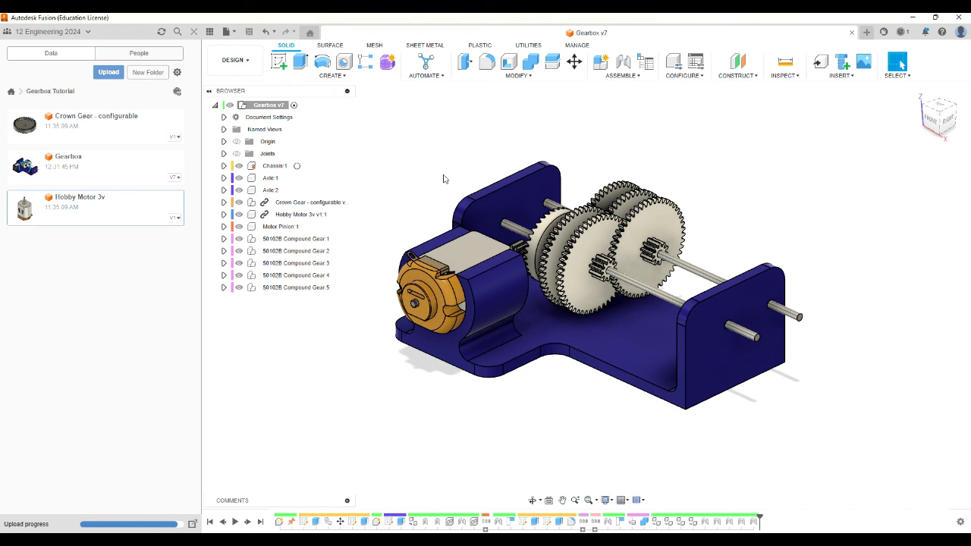
{"action": "left_click", "coordinate": [528, 47]}
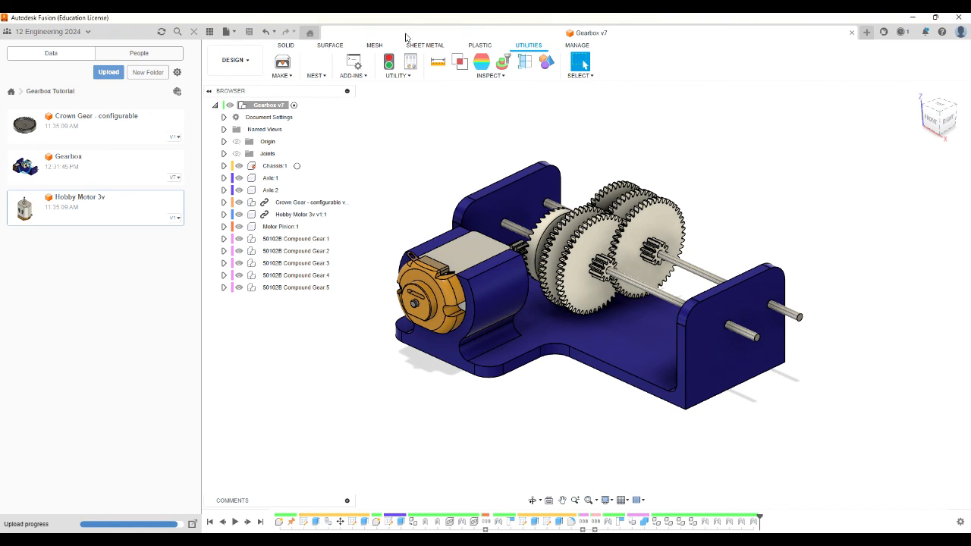
{"action": "left_click", "coordinate": [282, 76]}
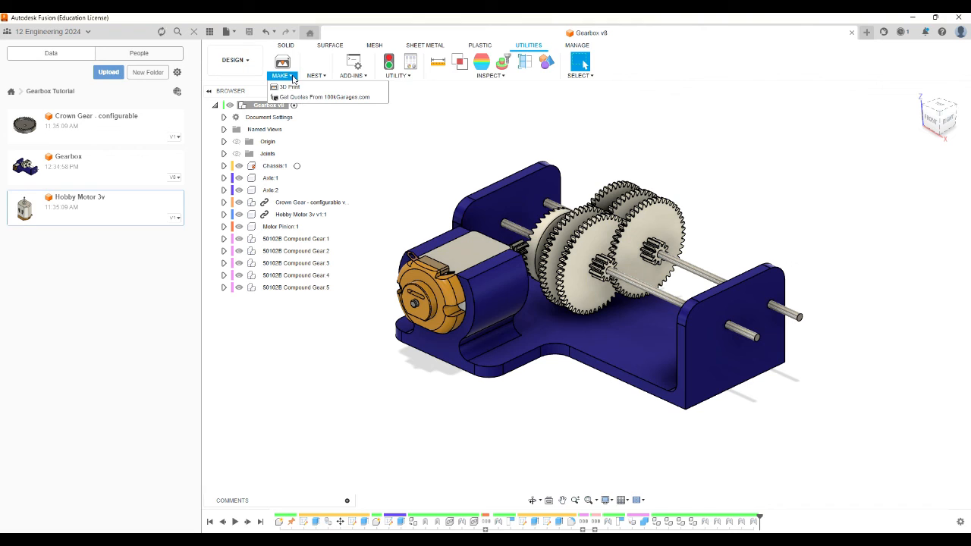
{"action": "left_click", "coordinate": [289, 86]}
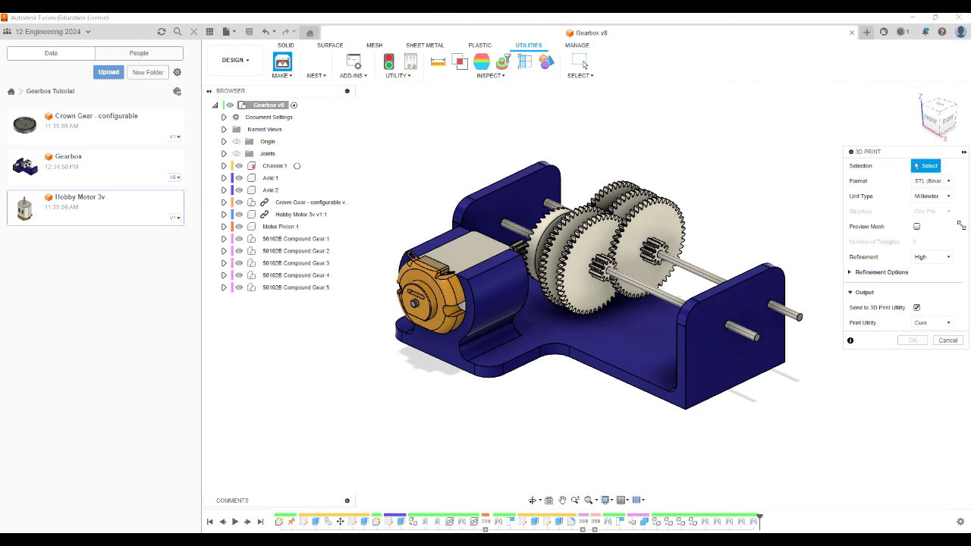
{"action": "left_click", "coordinate": [943, 182]}
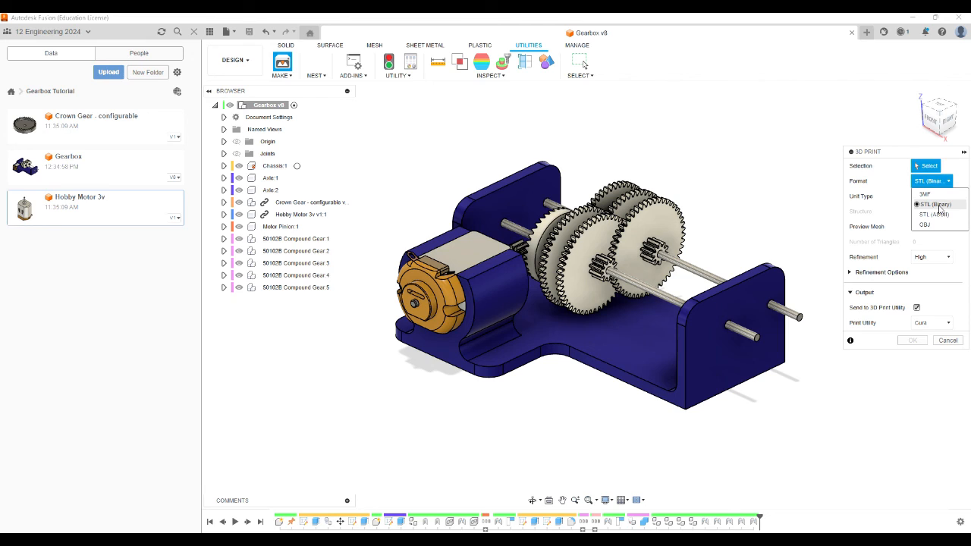
{"action": "left_click", "coordinate": [940, 206]}
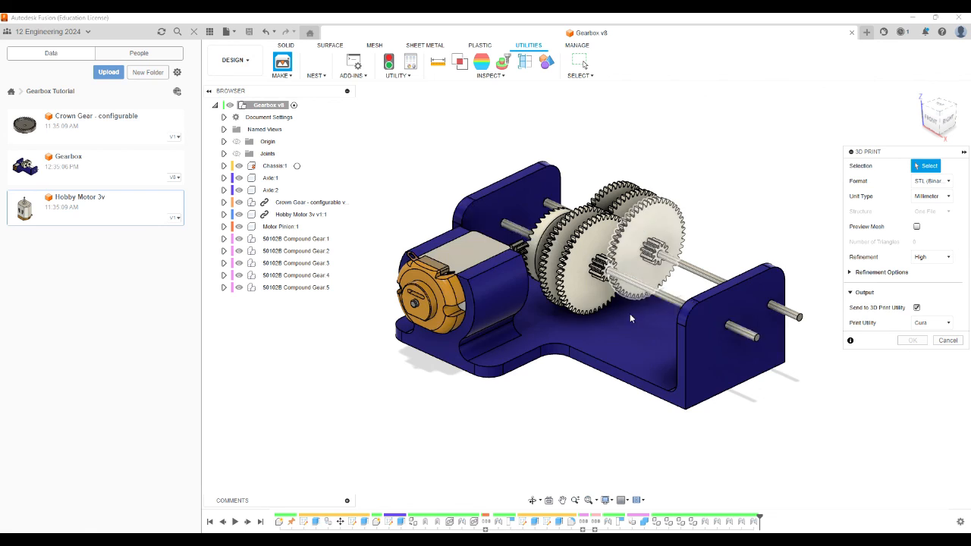
{"action": "left_click", "coordinate": [627, 351]}
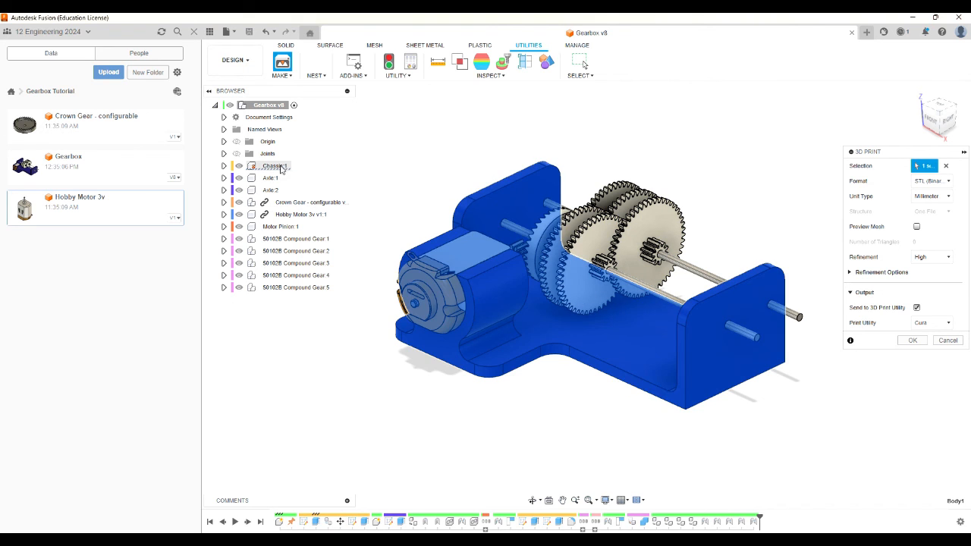
Step: Rename the body inside the chassis component as "Chassis", outside the 3D Print command
{"action": "left_click", "coordinate": [223, 166]}
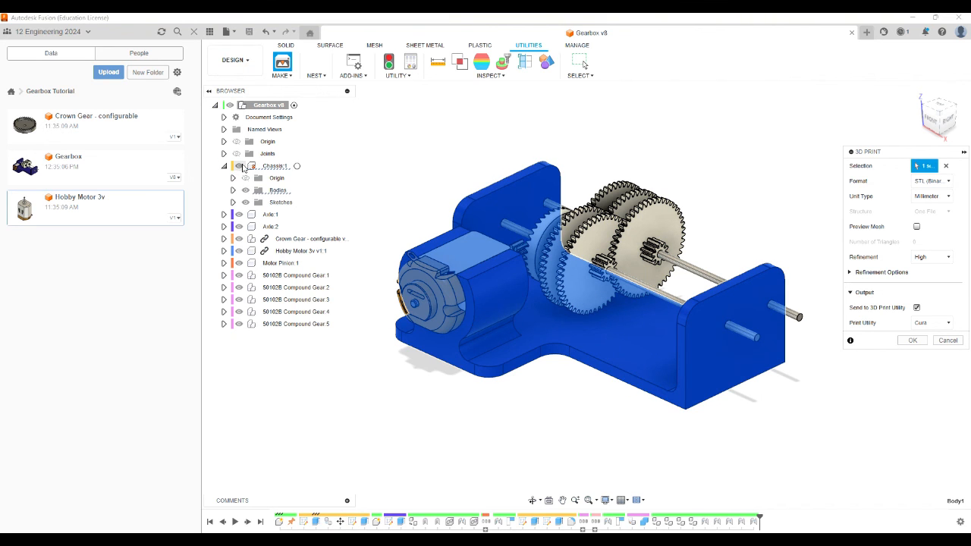
{"action": "left_click", "coordinate": [233, 191]}
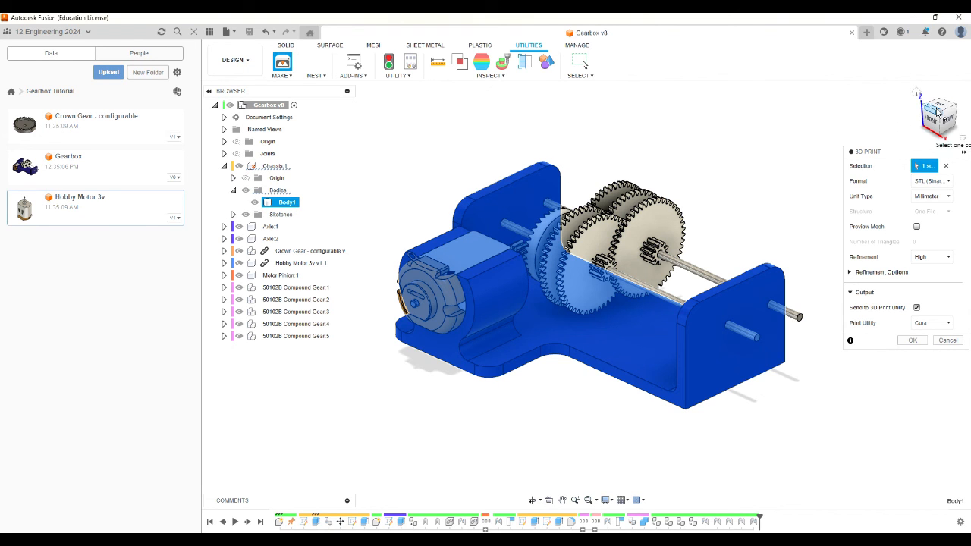
{"action": "left_click", "coordinate": [947, 170]}
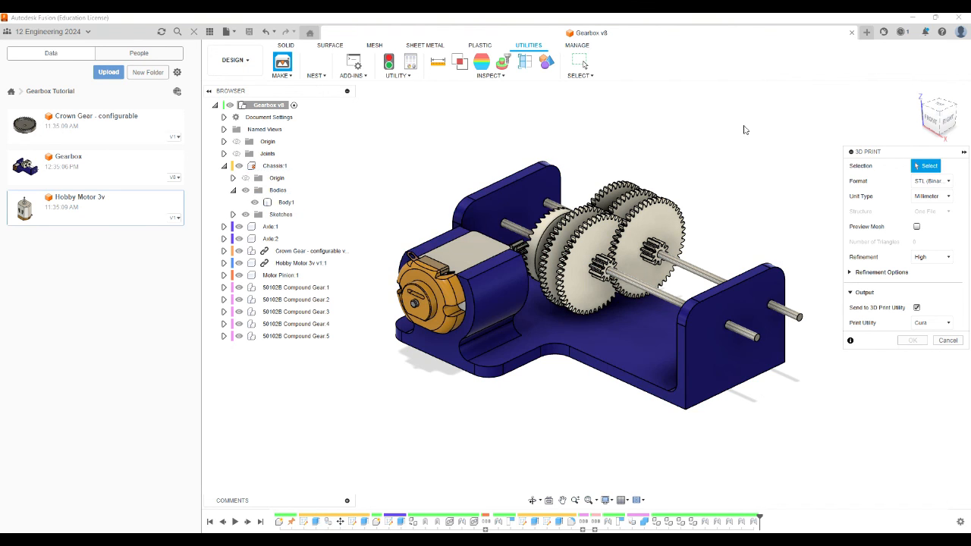
{"action": "left_click", "coordinate": [286, 202]}
{"action": "type", "text": "Cl"}
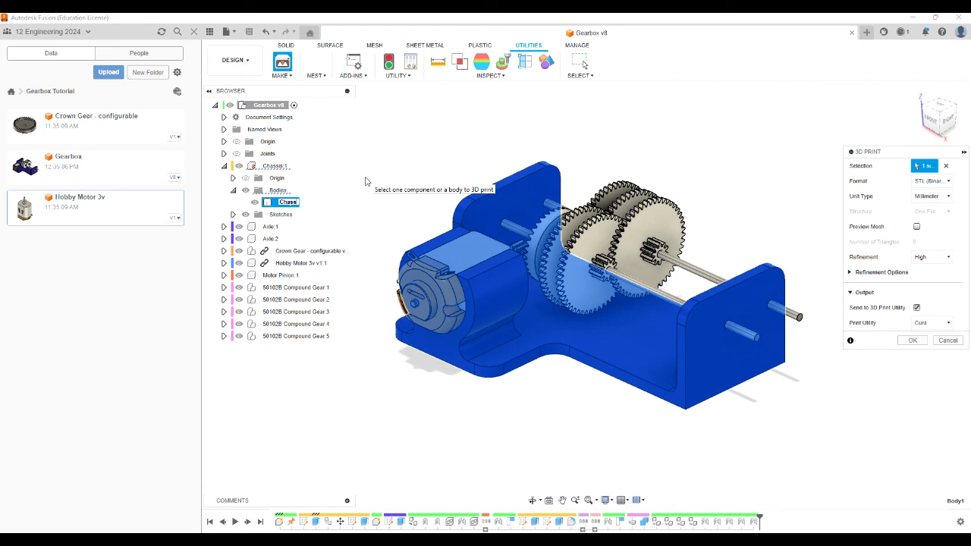
{"action": "key", "text": "Return"}
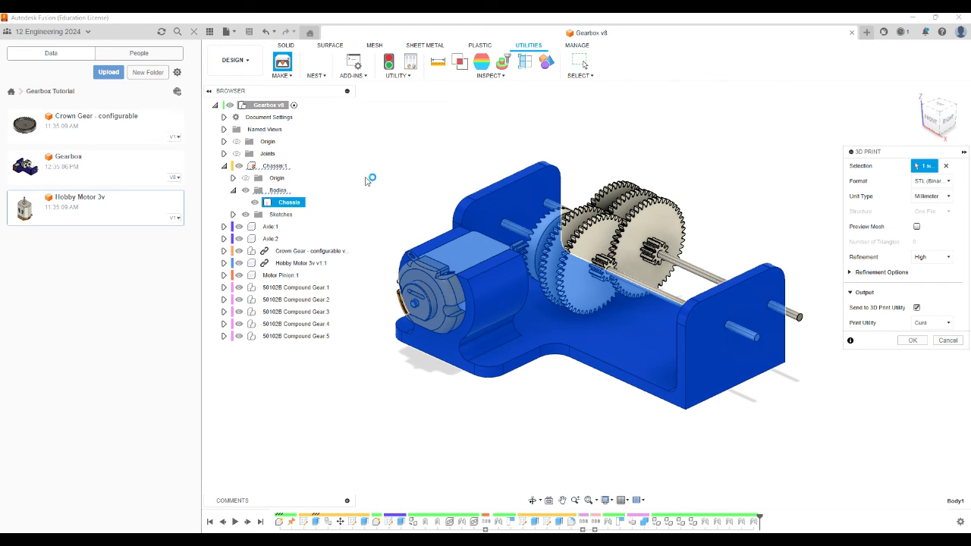
{"action": "left_click", "coordinate": [297, 202]}
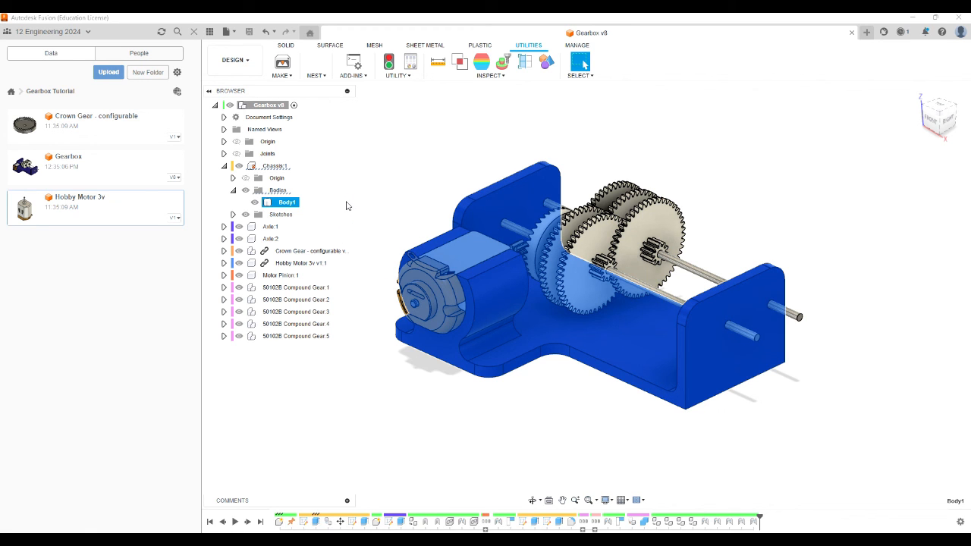
{"action": "double_click", "coordinate": [301, 203]}
{"action": "type", "text": "Chassis"}
{"action": "left_click", "coordinate": [387, 193]}
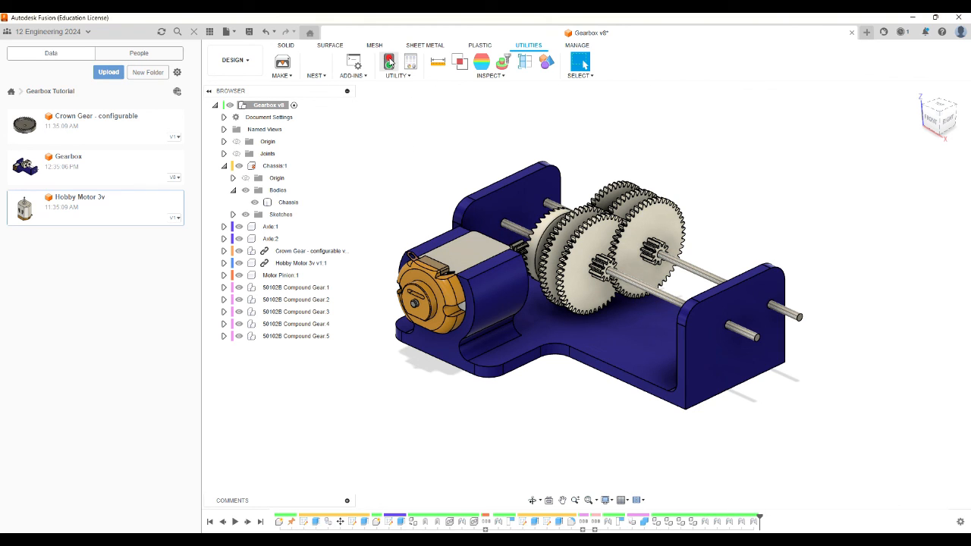
Step: Set up a 3D Print export of the Chassis body as STL (Binary) without sending it to a print utility
{"action": "left_click", "coordinate": [282, 75]}
{"action": "left_click", "coordinate": [297, 88]}
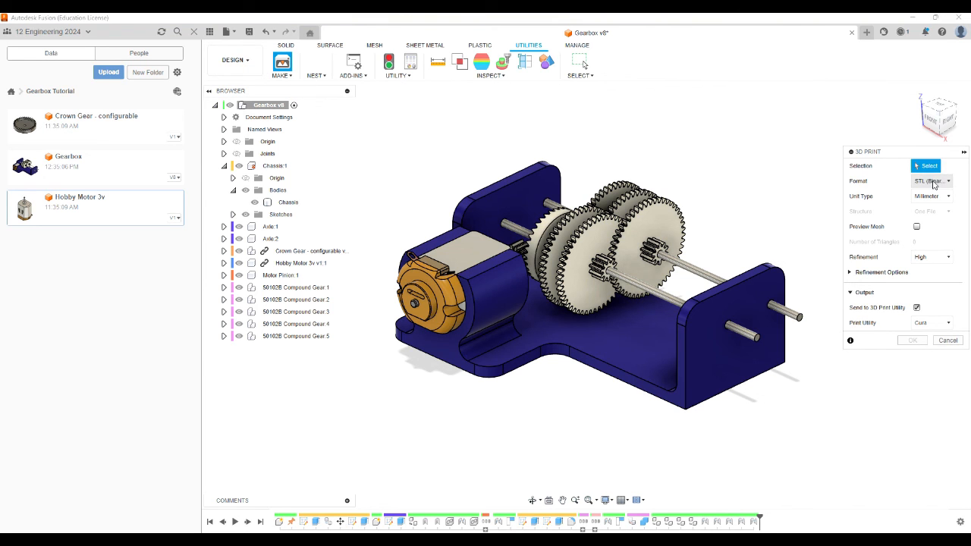
{"action": "left_click", "coordinate": [286, 201]}
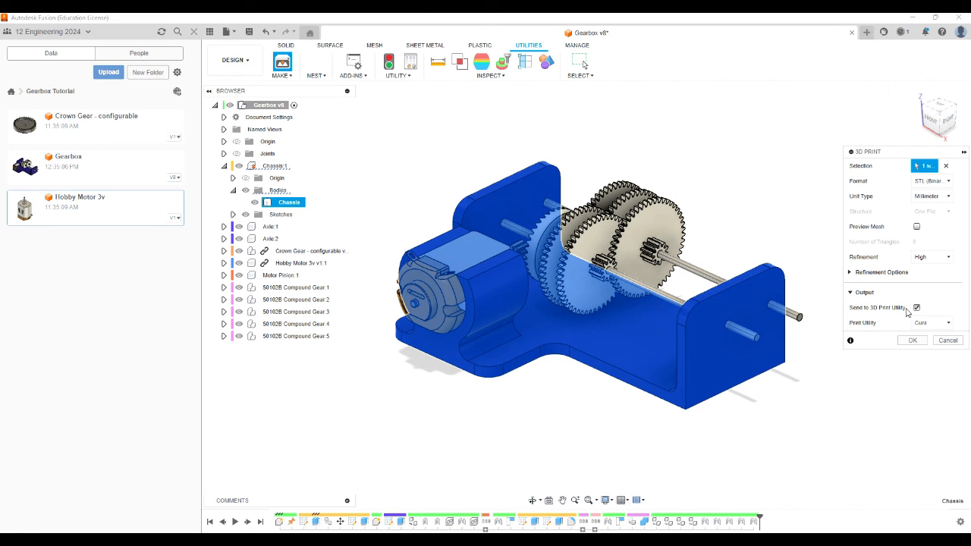
{"action": "left_click", "coordinate": [950, 325]}
{"action": "left_click", "coordinate": [949, 326]}
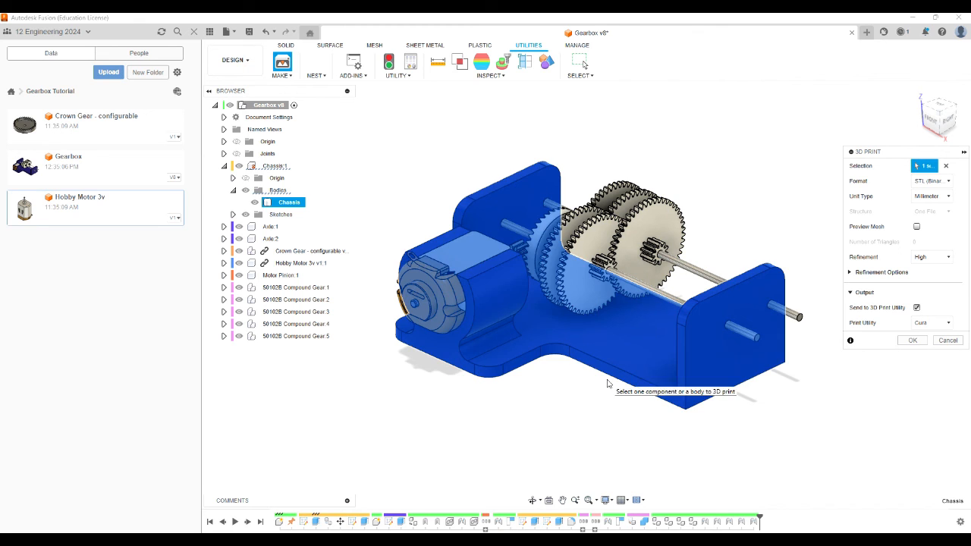
{"action": "left_click", "coordinate": [917, 308]}
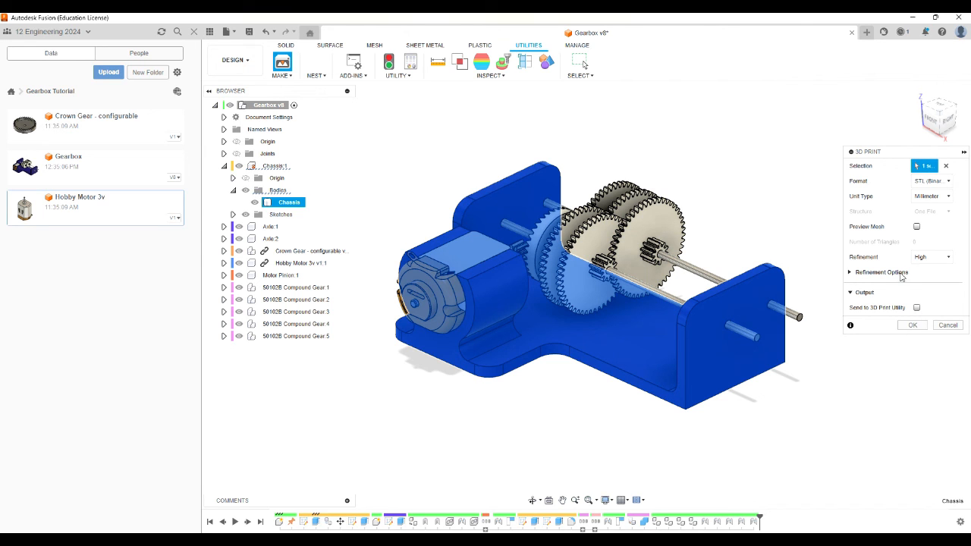
{"action": "left_click", "coordinate": [915, 327]}
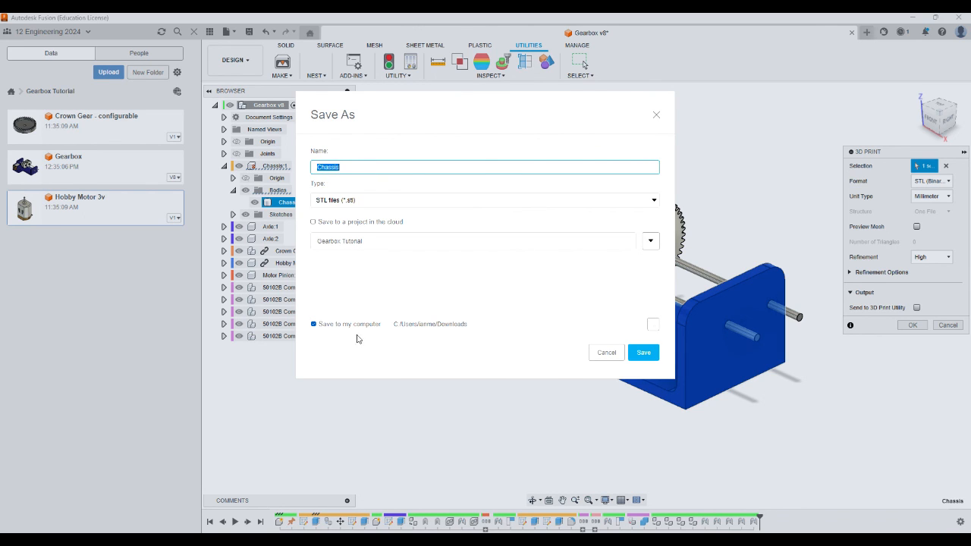
Step: Save the STL file as "Chassis" in the computer's Downloads folder
{"action": "left_click", "coordinate": [315, 325]}
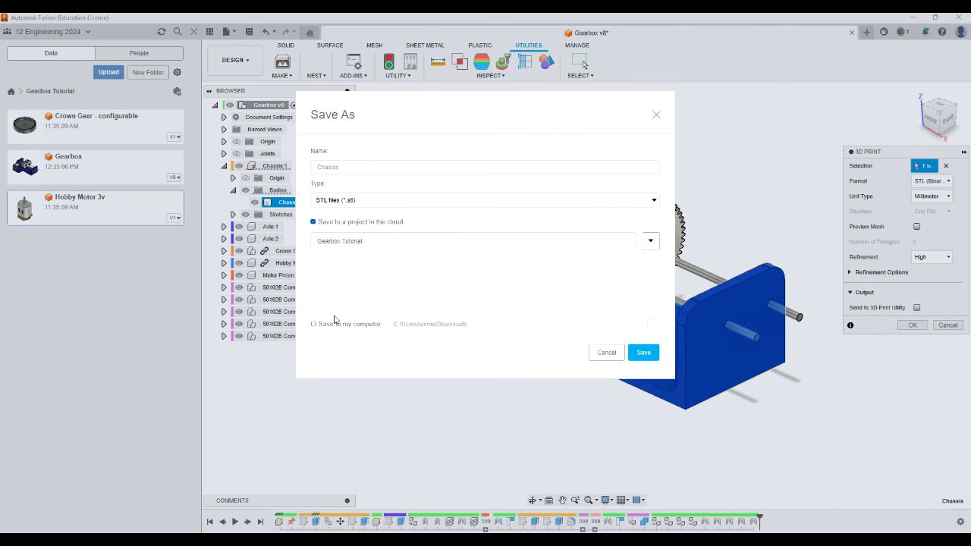
{"action": "left_click", "coordinate": [314, 325]}
{"action": "left_click", "coordinate": [643, 353]}
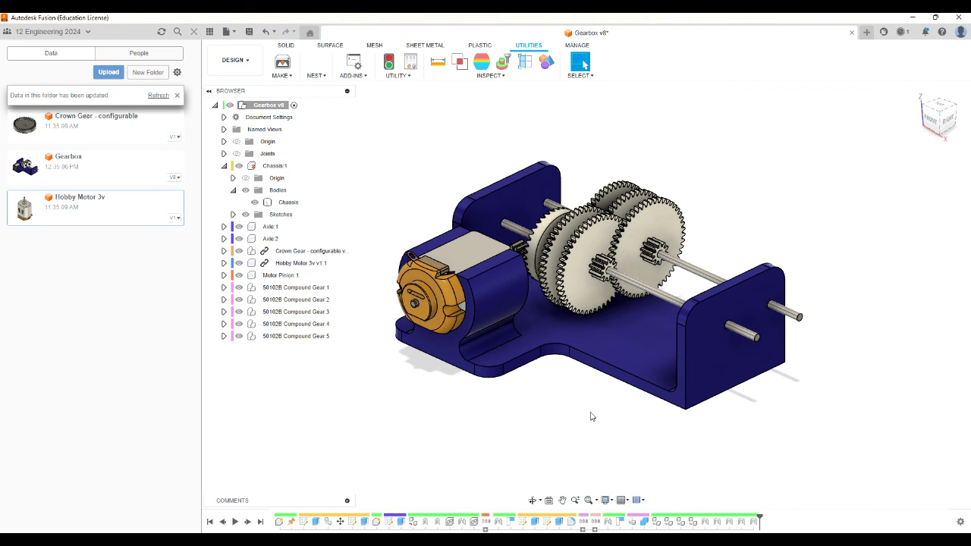